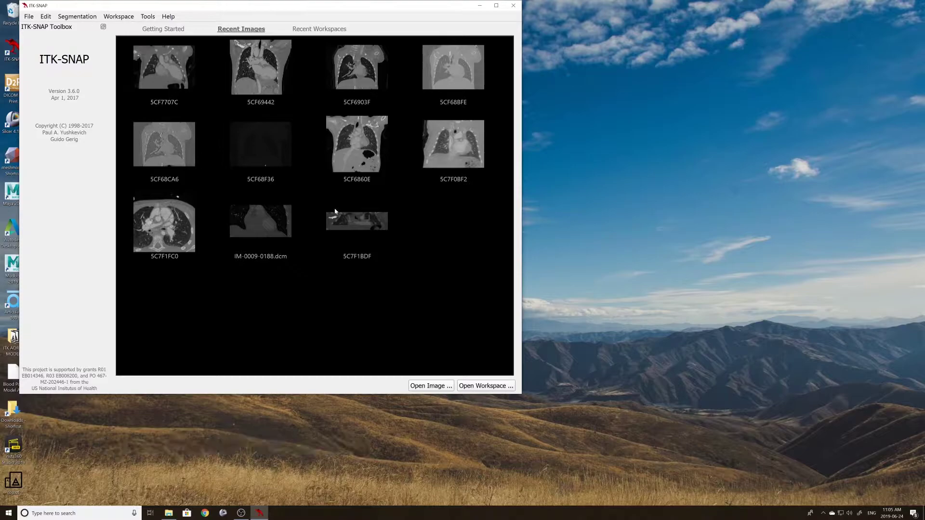
Step: Choose the file 5CF76F9A from Documents > Broken Hearts Project > Diccom Data > TT Dicom as the main image
left_click(429, 386)
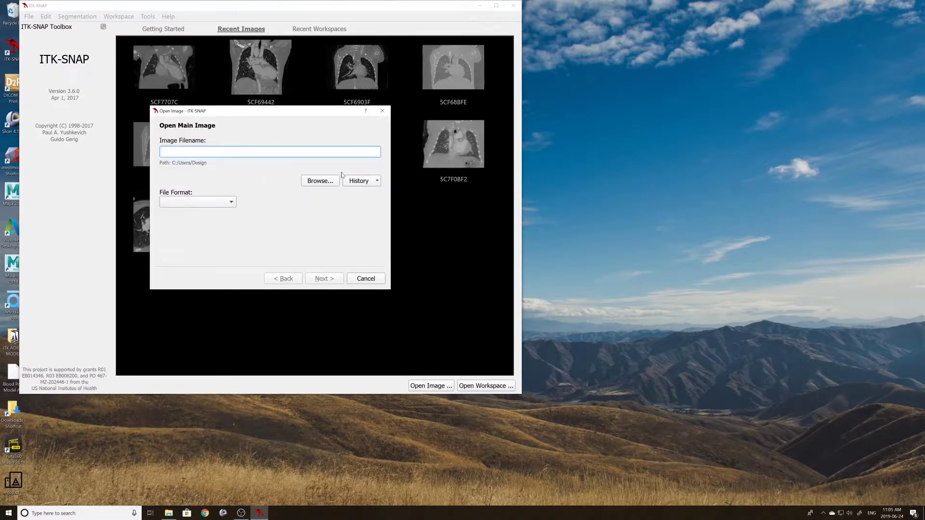
left_click(320, 182)
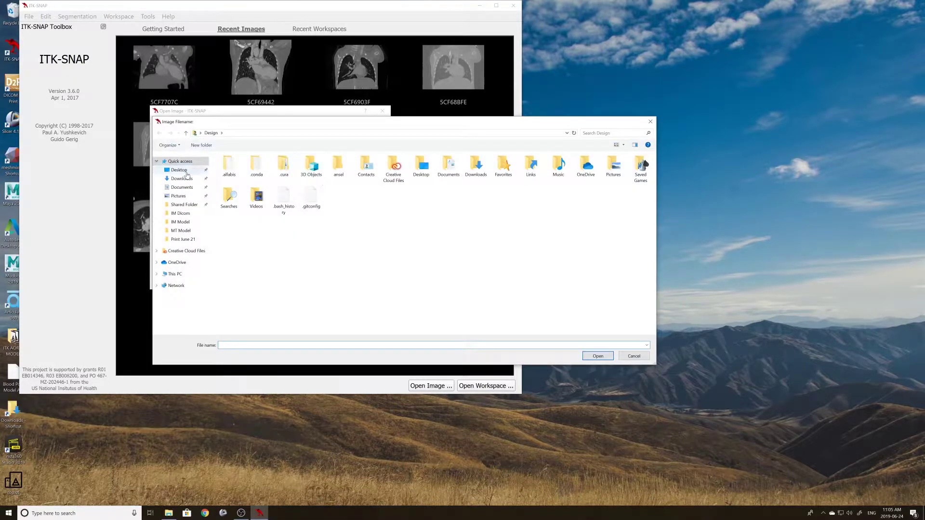
left_click(182, 188)
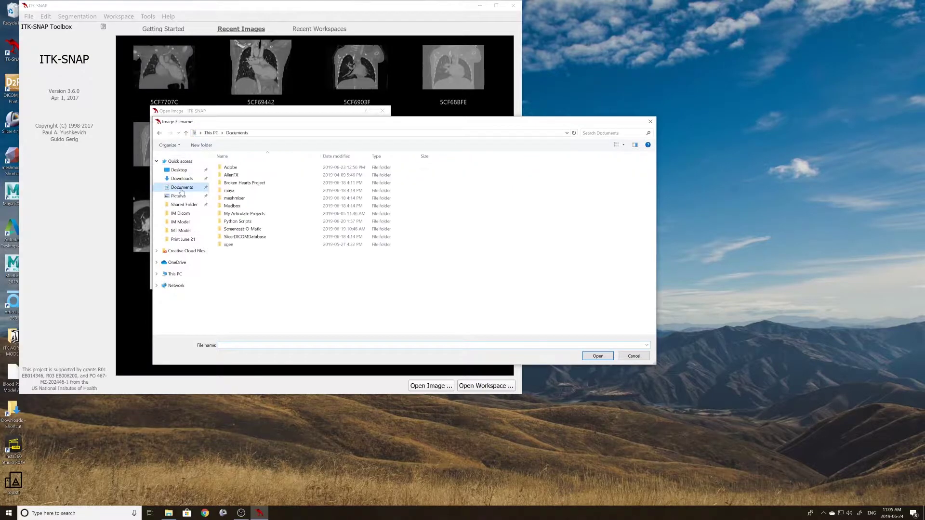
double_click(235, 183)
double_click(237, 169)
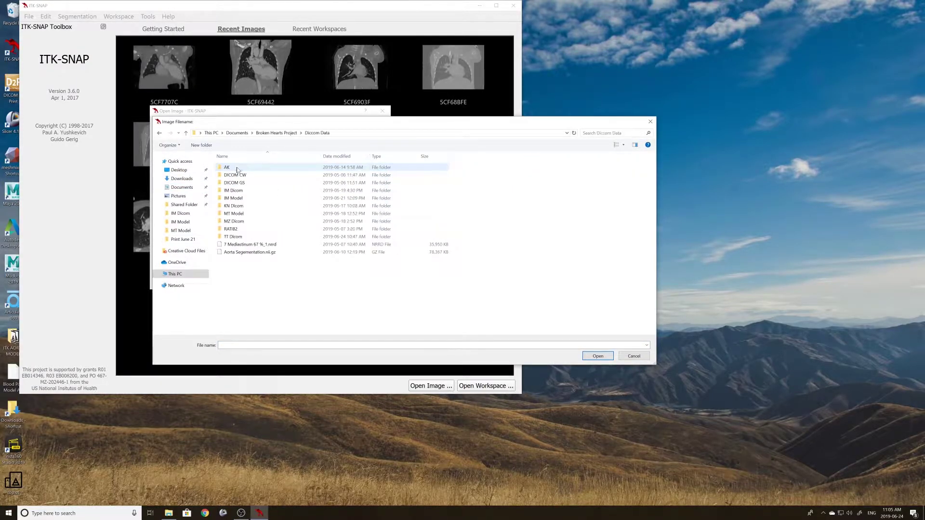
double_click(233, 237)
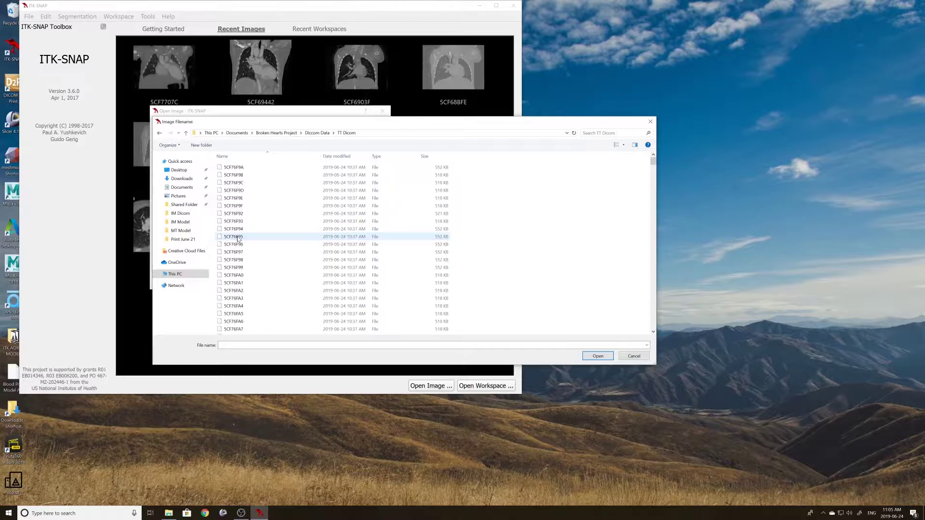
left_click(240, 168)
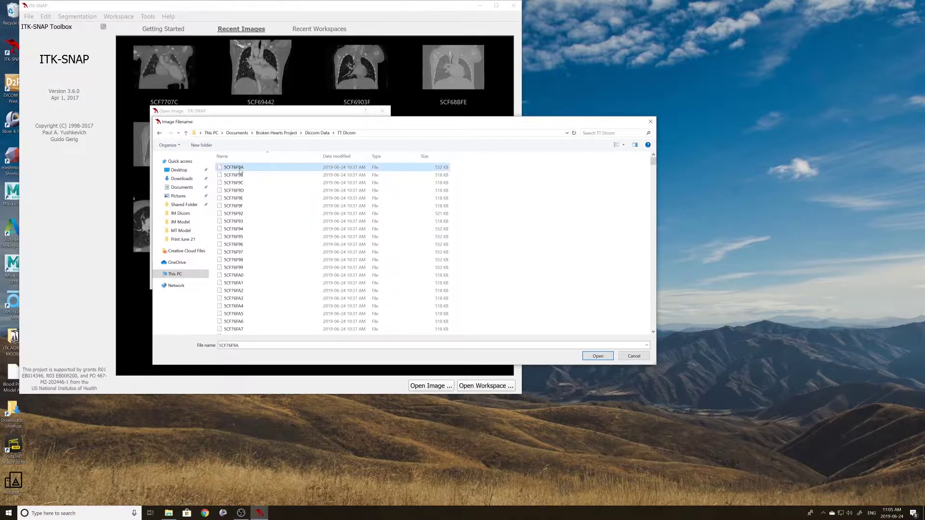
left_click(598, 357)
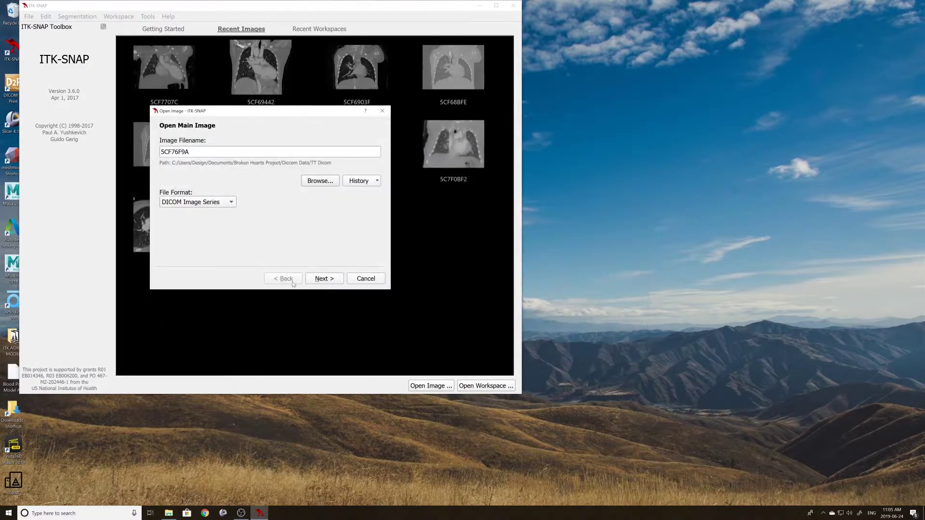
Step: Load DICOM series 4, CTA Vascular #PP, with dimensions 512 x 512 x 179
left_click(332, 279)
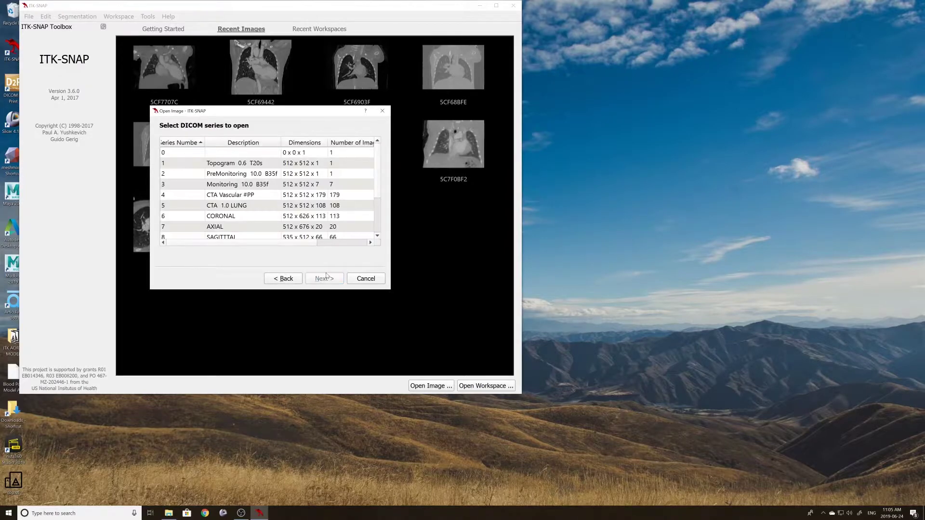
left_click(339, 195)
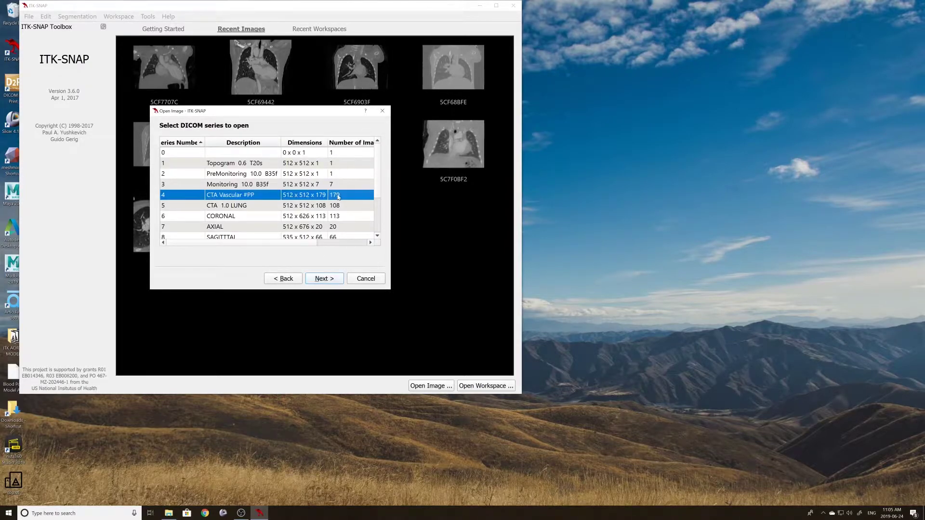
left_click(332, 282)
left_click(331, 281)
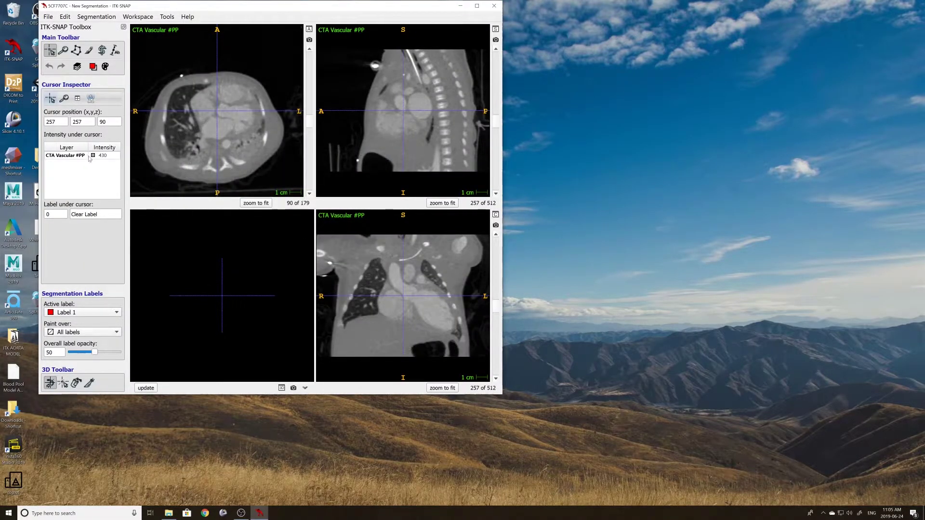
Step: Adjust the contrast of the CTA Vascular #PP layer and enlarge the application window slightly
right_click(90, 158)
left_click(143, 185)
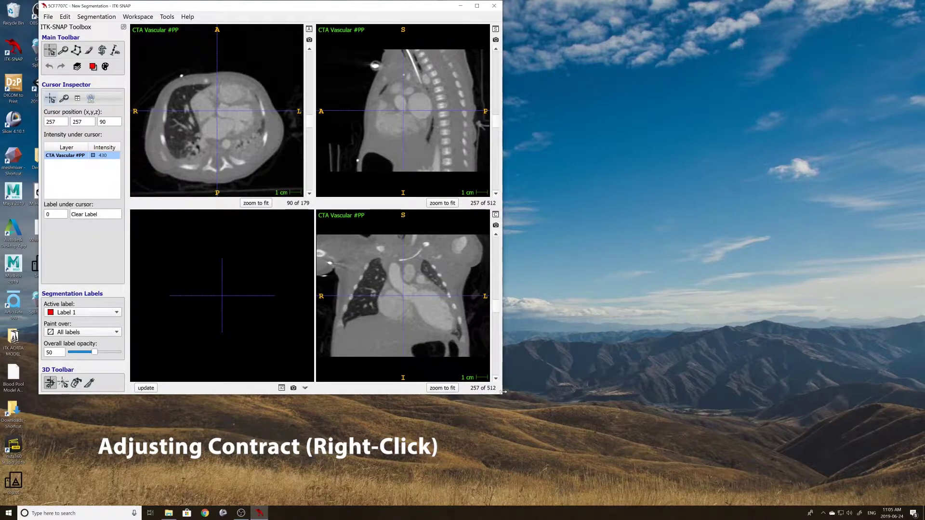
left_click_drag(502, 396, 526, 419)
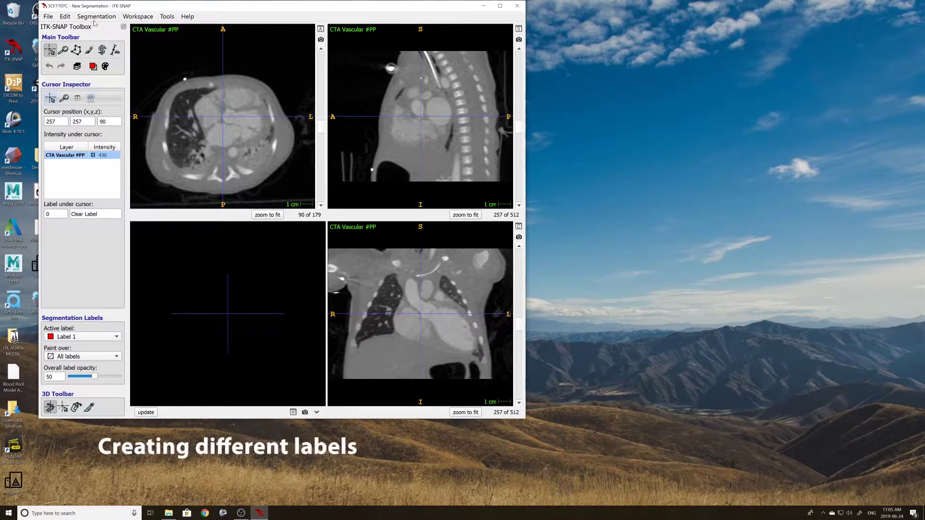
Step: Open the segmentation label editor and delete Label 6 and Label 2
left_click(97, 18)
left_click(133, 107)
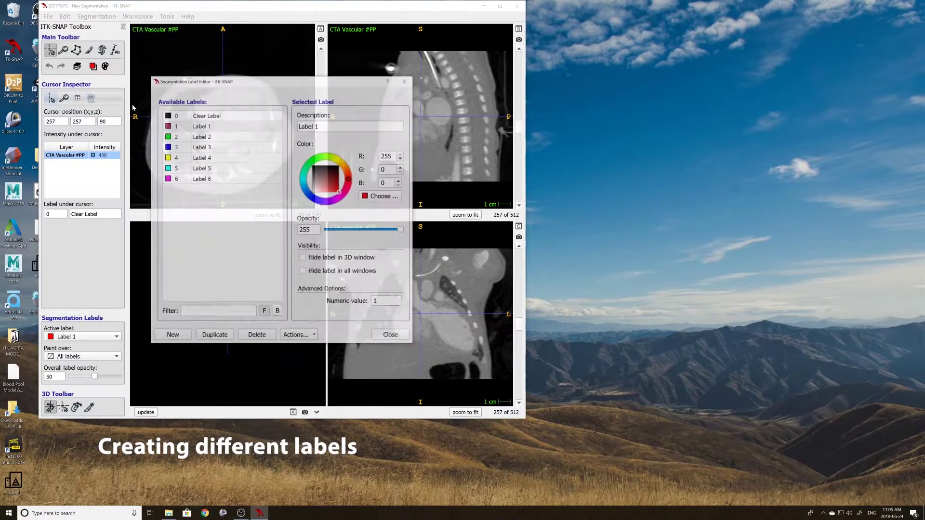
left_click(208, 179)
left_click(256, 336)
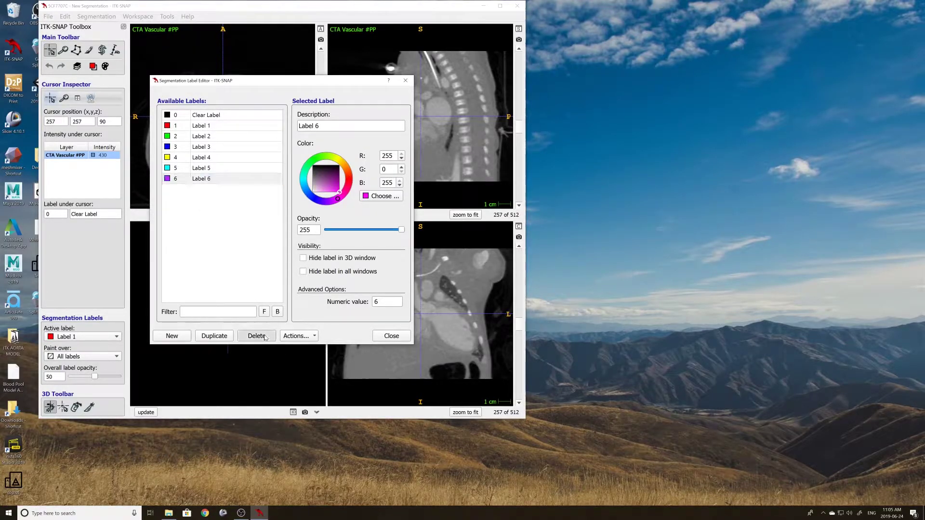
left_click(202, 136)
left_click(257, 339)
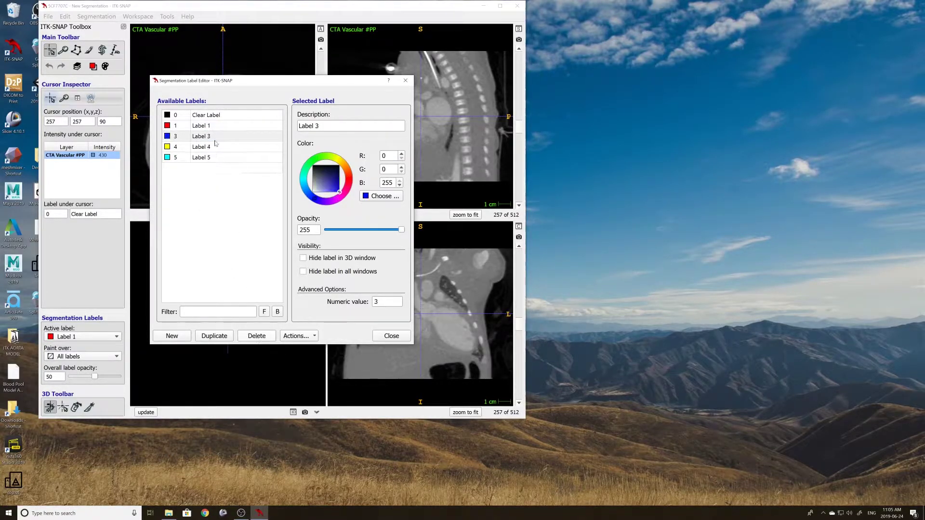
Step: Delete Labels 3, 4 and 5 so that only Clear Label and Label 1 are left
left_click(207, 136)
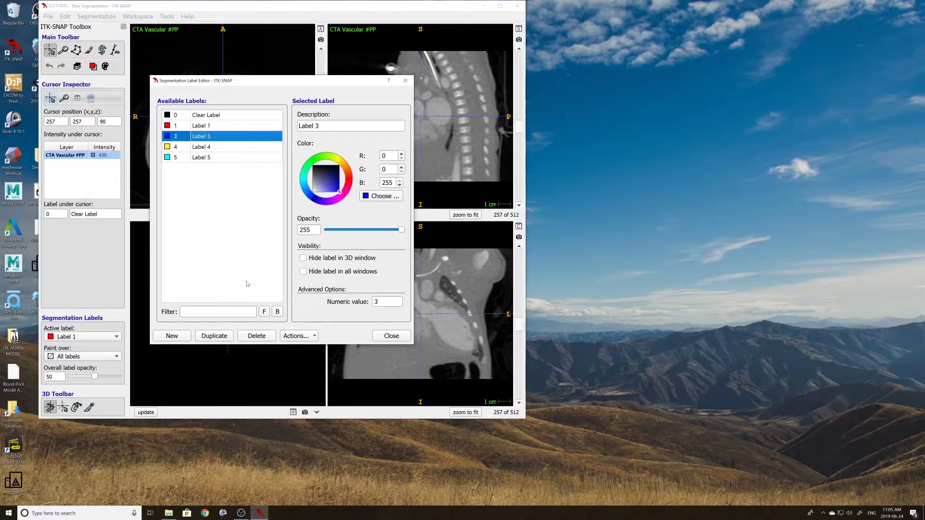
left_click(224, 161)
left_click(224, 138)
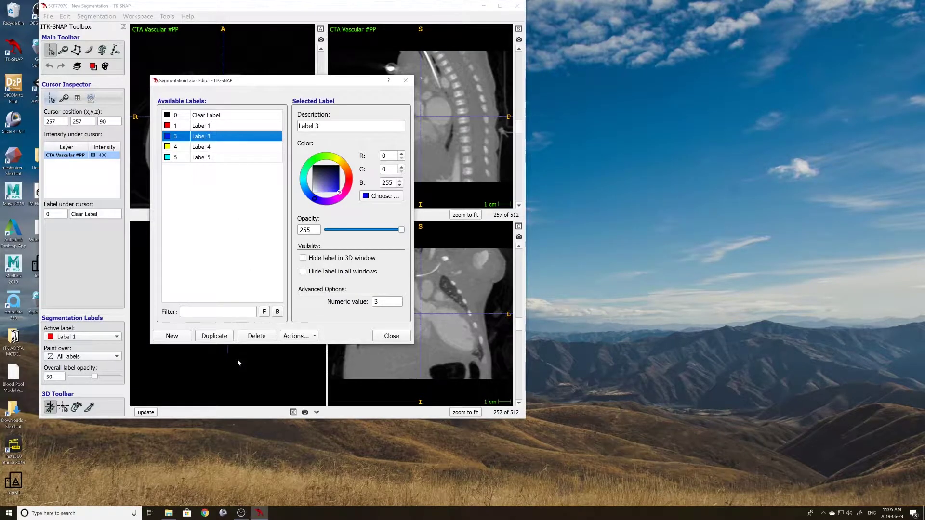
left_click(255, 337)
left_click(257, 336)
left_click(214, 140)
left_click(254, 337)
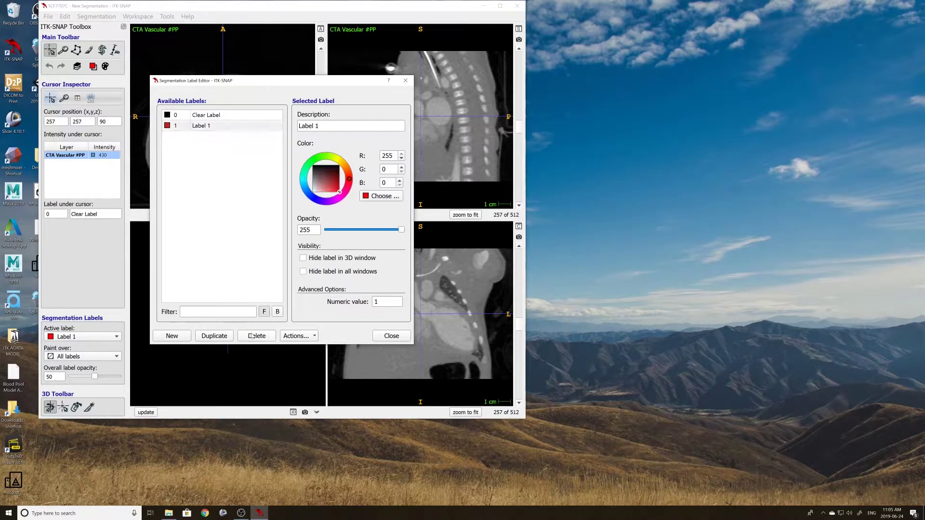
Step: Rename Label 1 as Blood Pool and close the label editor
left_click(207, 128)
key("Tab")
type("Blood")
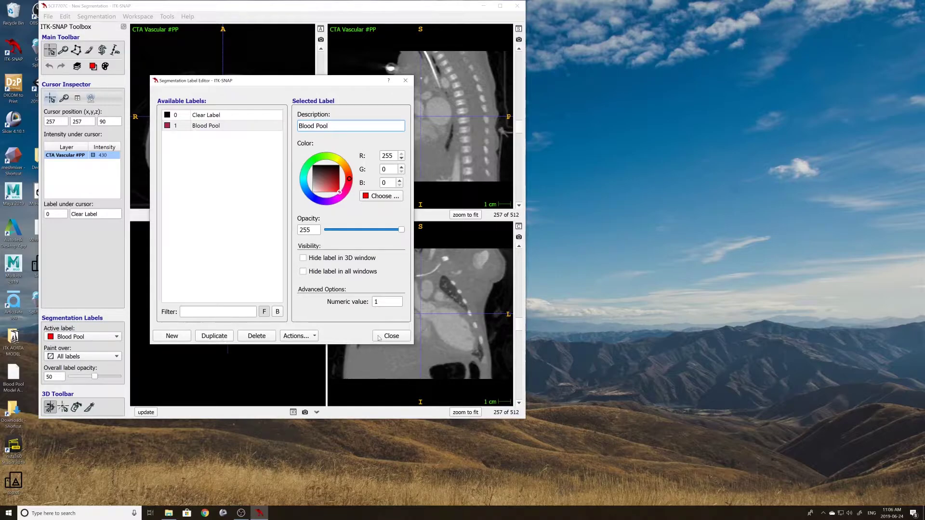
left_click(217, 127)
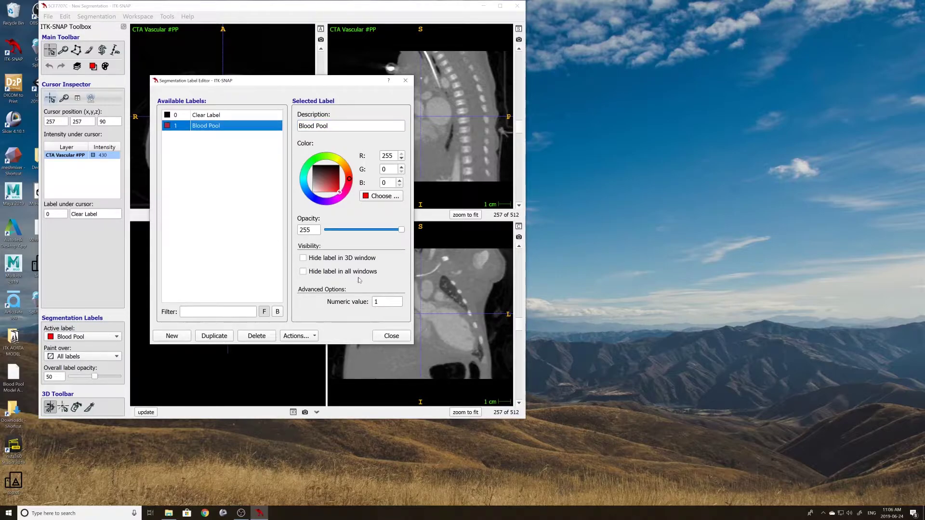
left_click(394, 338)
Step: Restrict painting of the active label so that it paints over Clear Label only
left_click(94, 67)
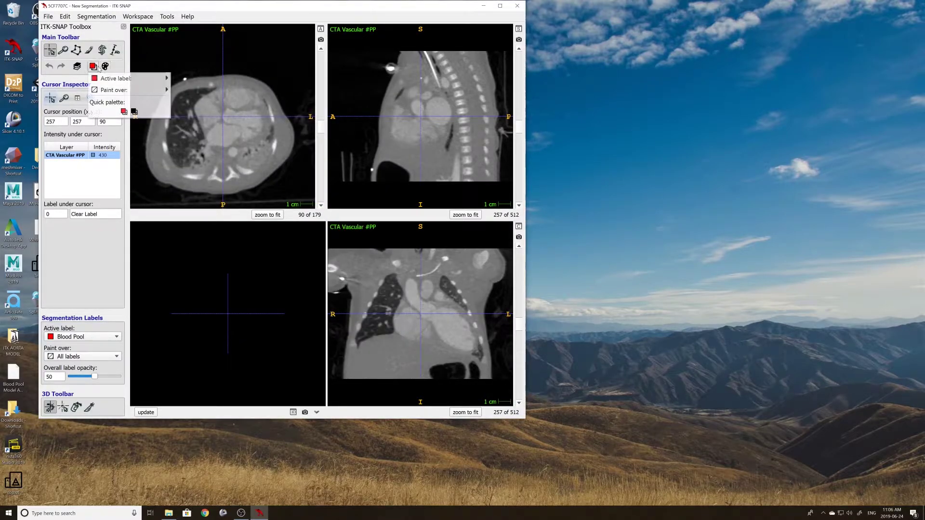
mouse_move(127, 89)
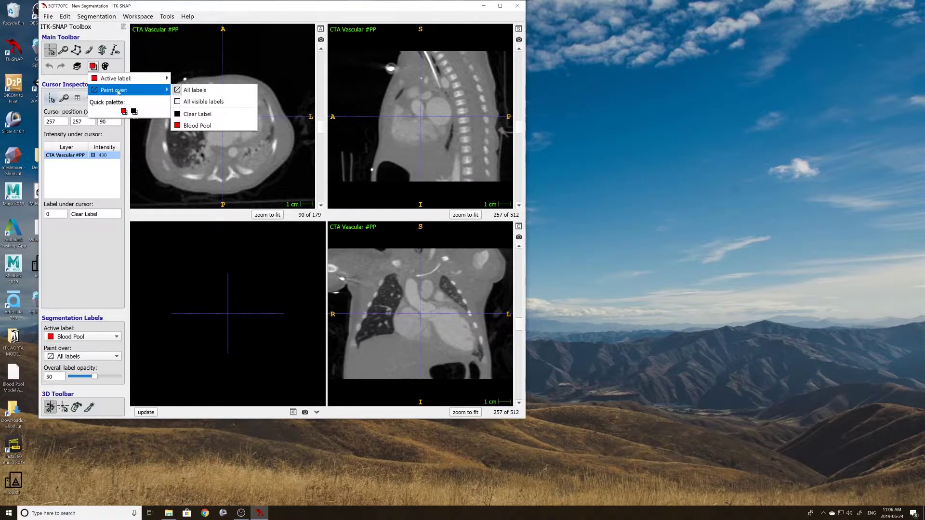
left_click(204, 114)
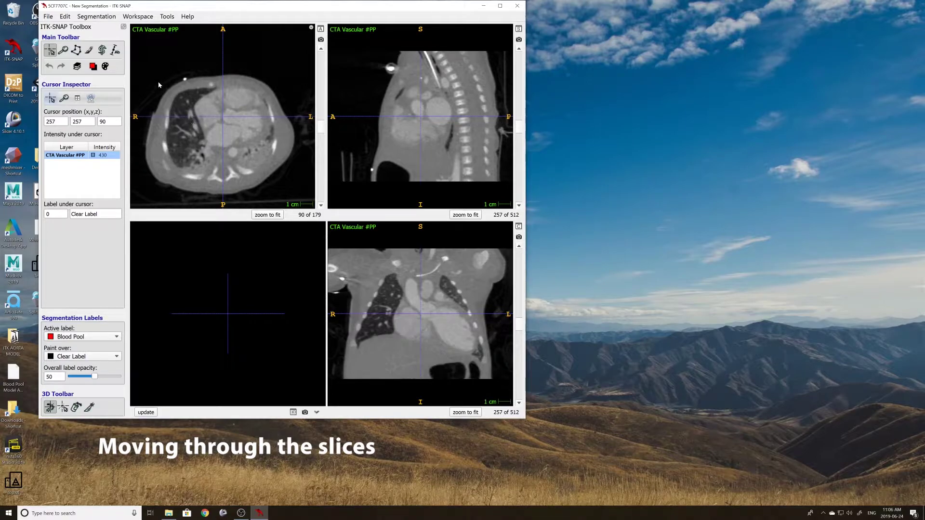
Step: Examine the heart through the axial and sagittal slices and place the cursor in its lower part around axial slice 48
scroll(438, 116, "up", 20)
scroll(439, 116, "down", 16)
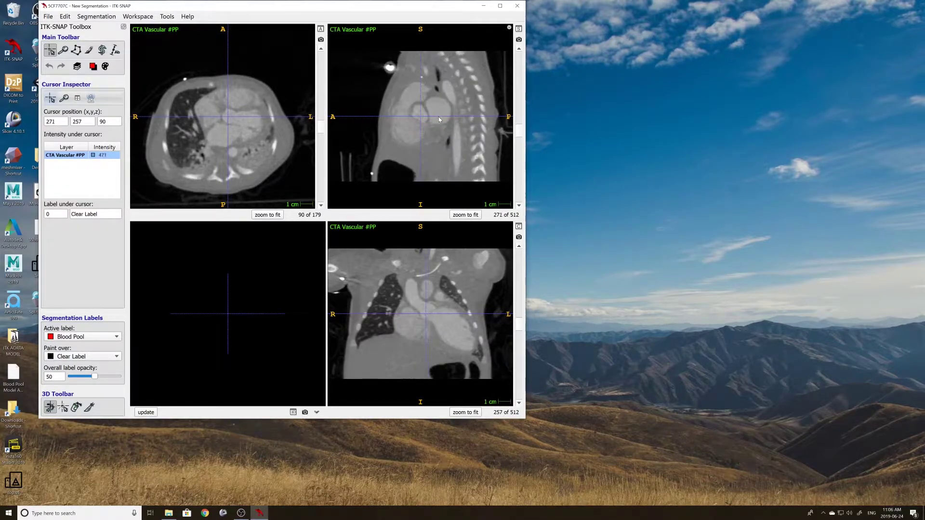
scroll(236, 114, "up", 5)
scroll(236, 114, "down", 10)
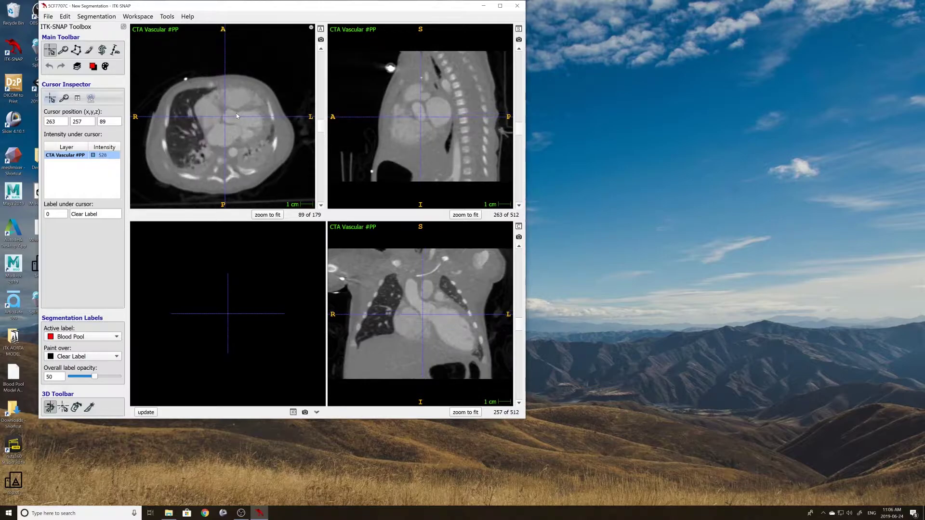
right_click_drag(279, 149, 271, 140)
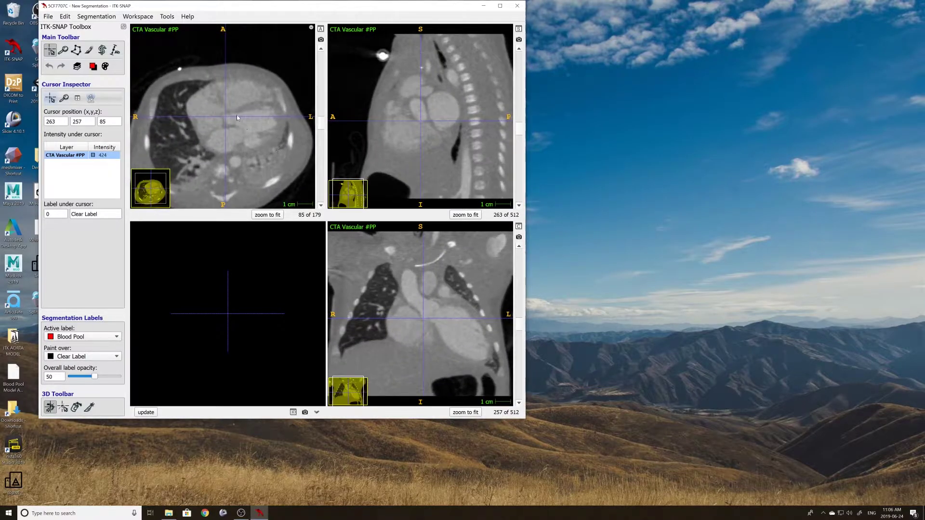
middle_click_drag(236, 114, 245, 115)
scroll(281, 137, "down", 4)
scroll(281, 137, "down", 20)
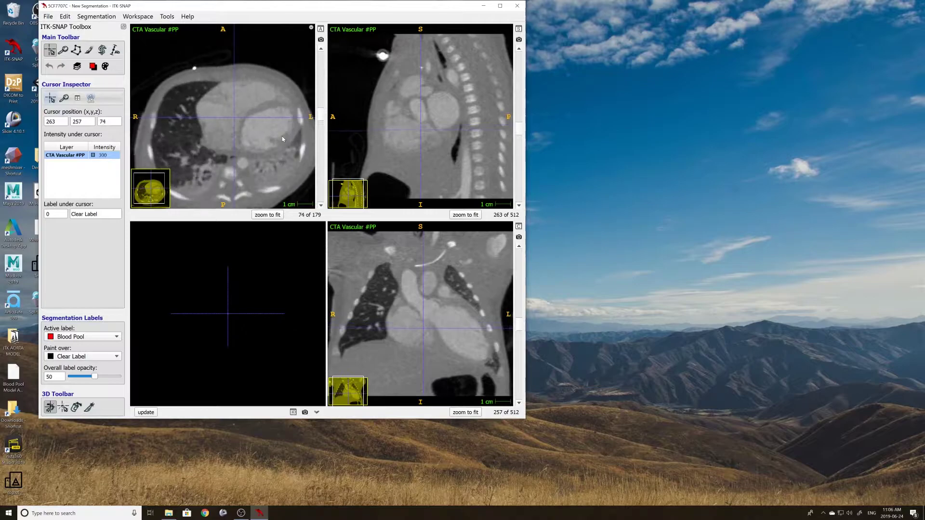
scroll(282, 135, "down", 9)
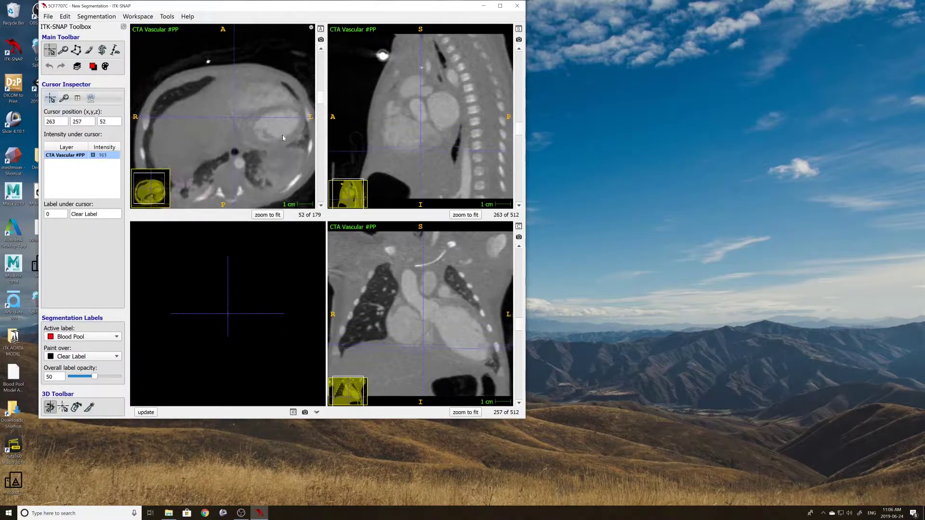
right_click_drag(282, 117, 280, 117)
middle_click_drag(280, 117, 241, 111)
left_click_drag(256, 123, 252, 117)
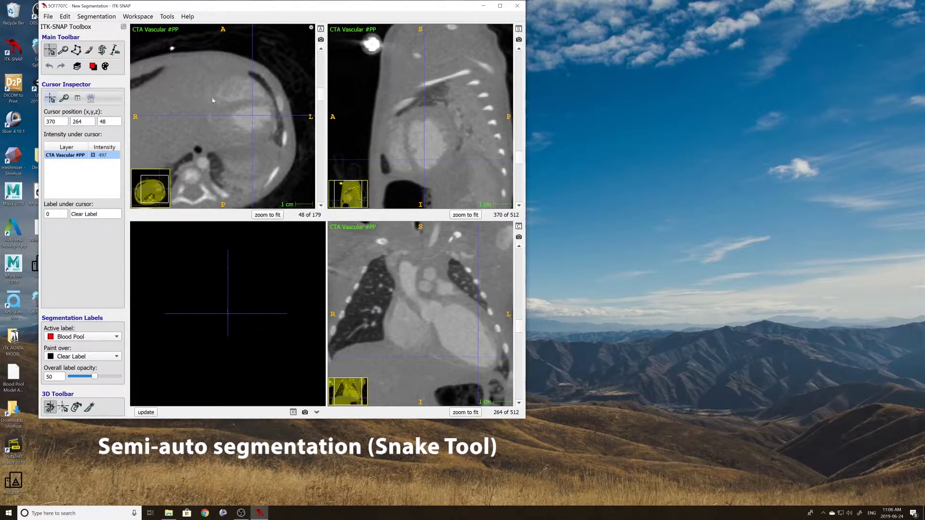
Step: Use the Snake tool to crop the region of interest around the heart's lower part in the axial view to about 104 × 87 voxels
left_click(101, 50)
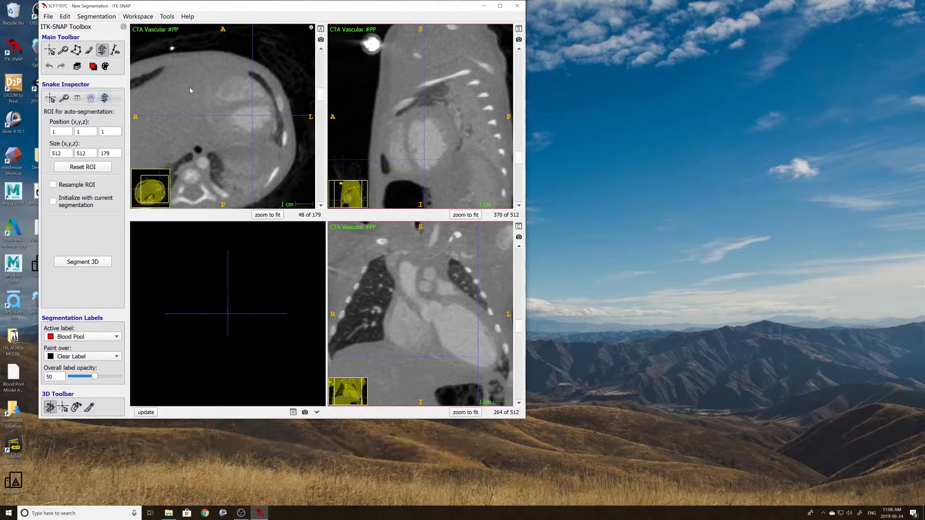
right_click_drag(221, 88, 220, 120)
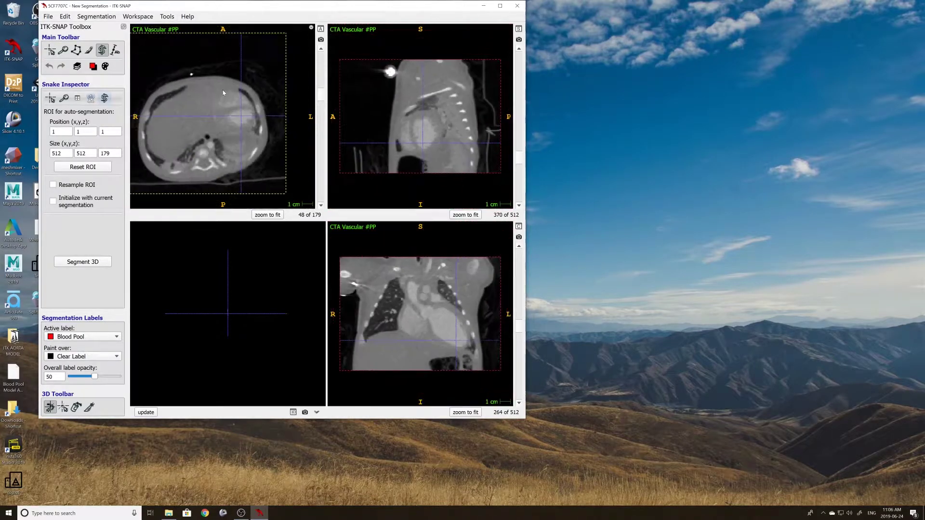
right_click_drag(207, 46, 201, 74)
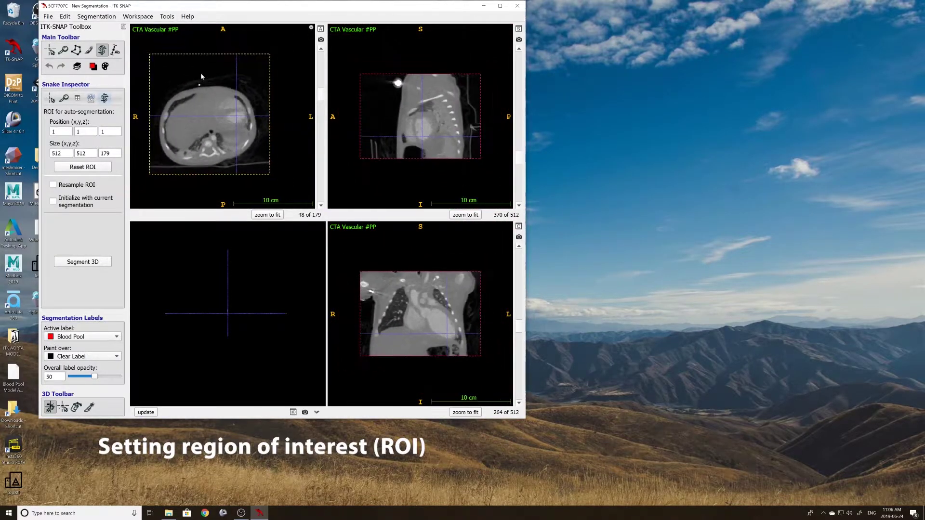
left_click_drag(204, 55, 219, 106)
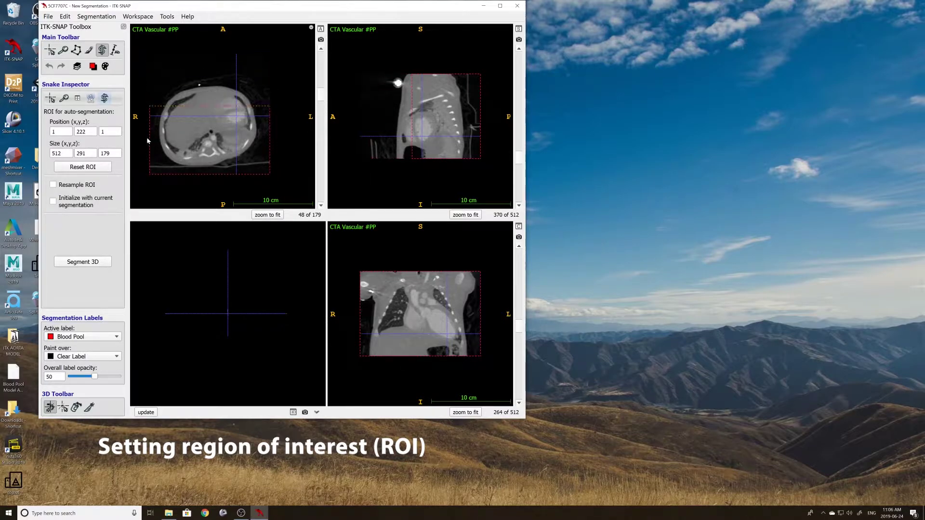
left_click_drag(151, 140, 240, 130)
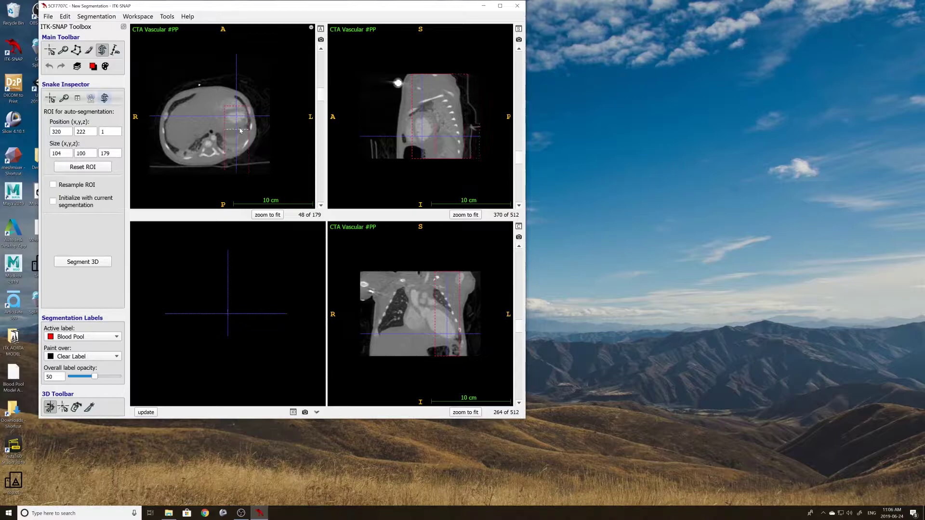
right_click_drag(254, 131, 256, 74)
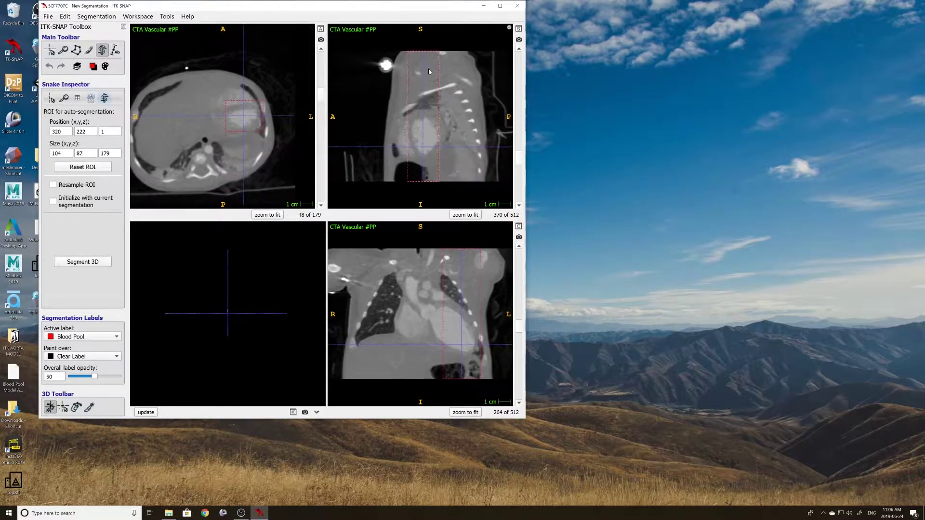
Step: Crop the region of interest vertically in the sagittal view to 39 slices around the lower heart and begin the 3D segmentation
left_click_drag(425, 54, 428, 124)
left_click_drag(428, 184, 427, 157)
left_click(82, 262)
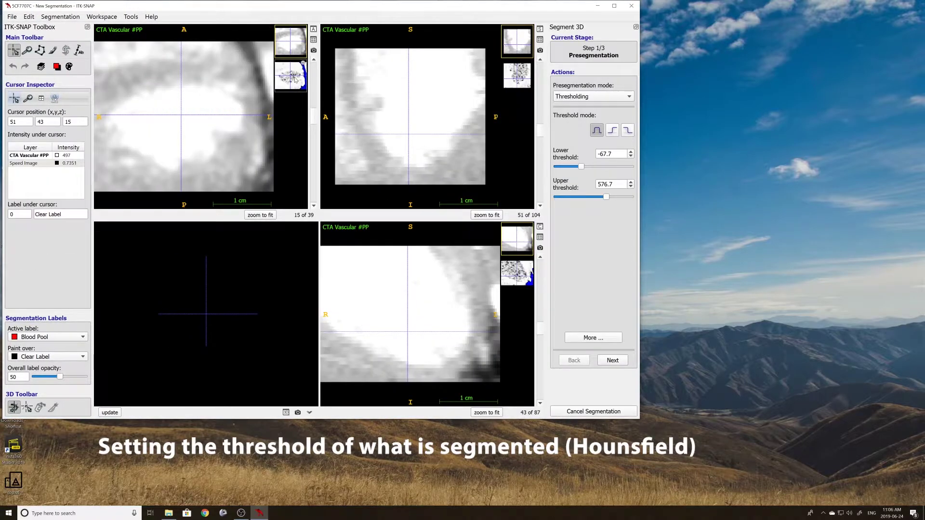
Step: Switch presegmentation to lower-threshold-only mode, set the lower threshold to about 79 and check the speed image through the axial slices
scroll(179, 117, "up", 6)
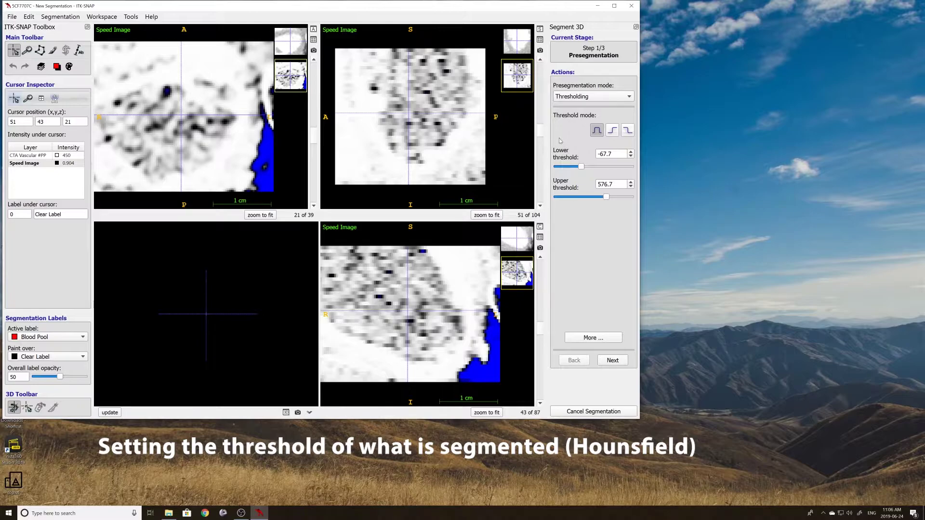
left_click(613, 130)
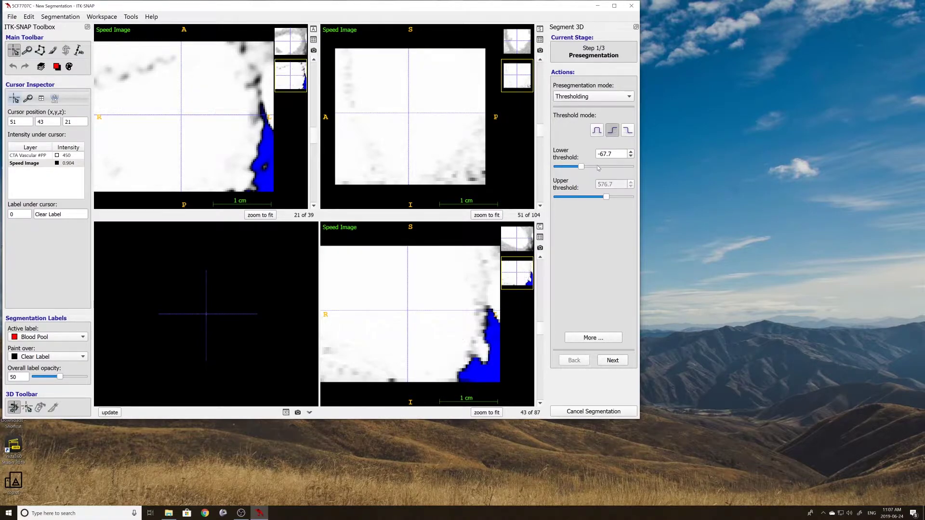
left_click_drag(582, 168, 588, 167)
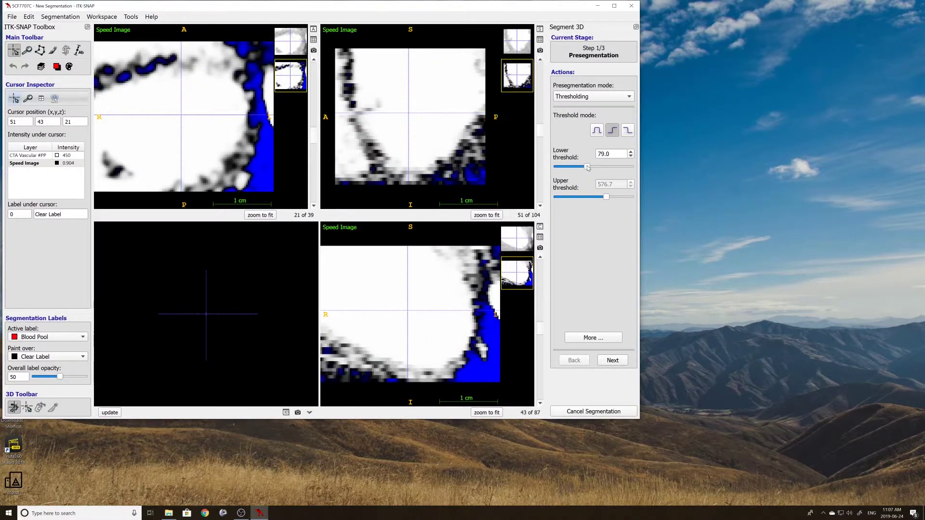
scroll(204, 94, "up", 18)
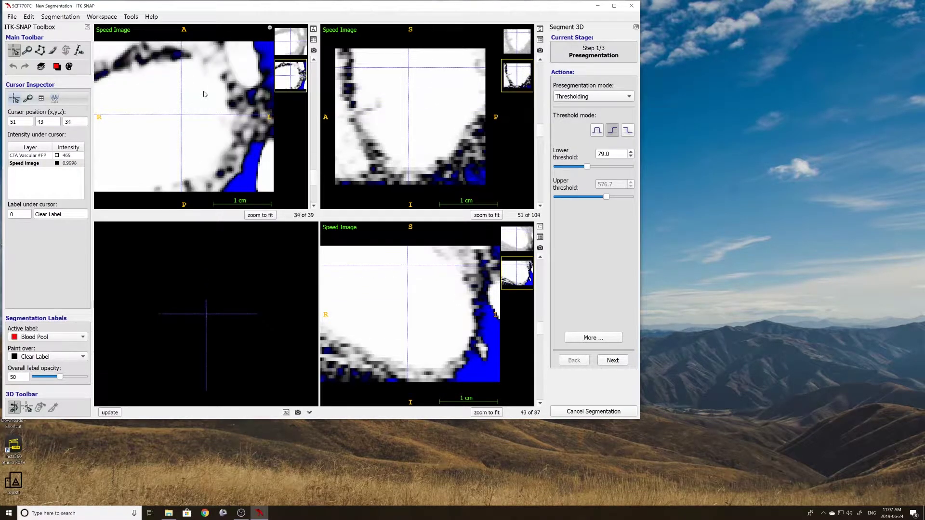
scroll(204, 94, "down", 8)
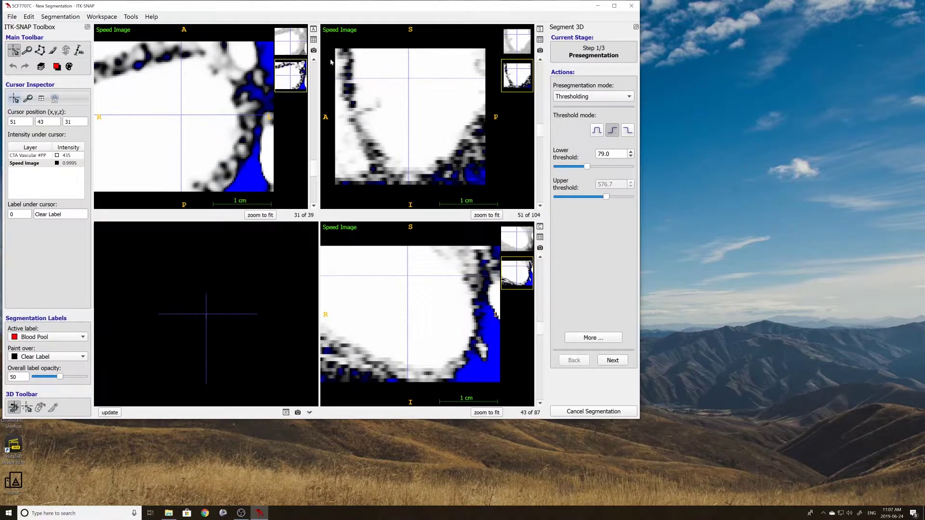
Step: Raise the lower threshold to about 217 and check the speed image's blood pool boundary through the axial slices
left_click_drag(587, 167, 593, 170)
scroll(171, 114, "up", 5)
scroll(172, 113, "down", 3)
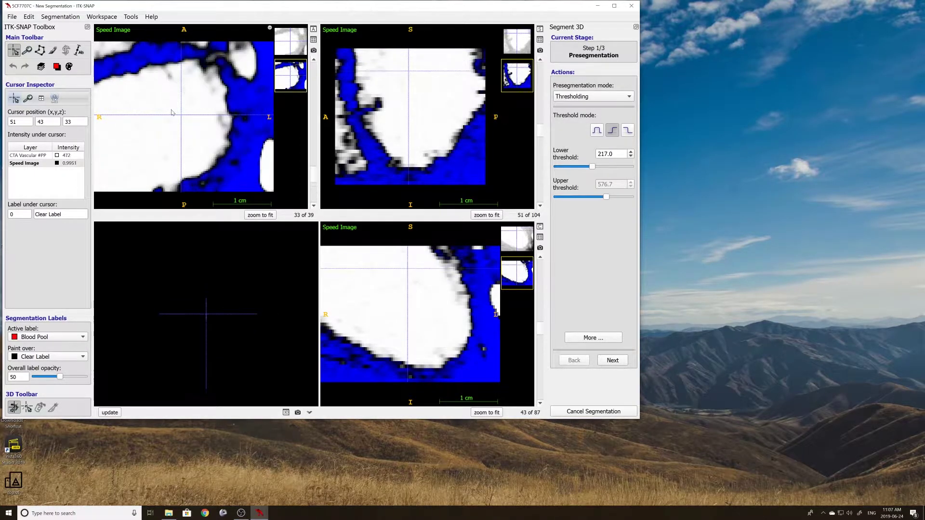
scroll(171, 113, "down", 4)
scroll(172, 113, "down", 3)
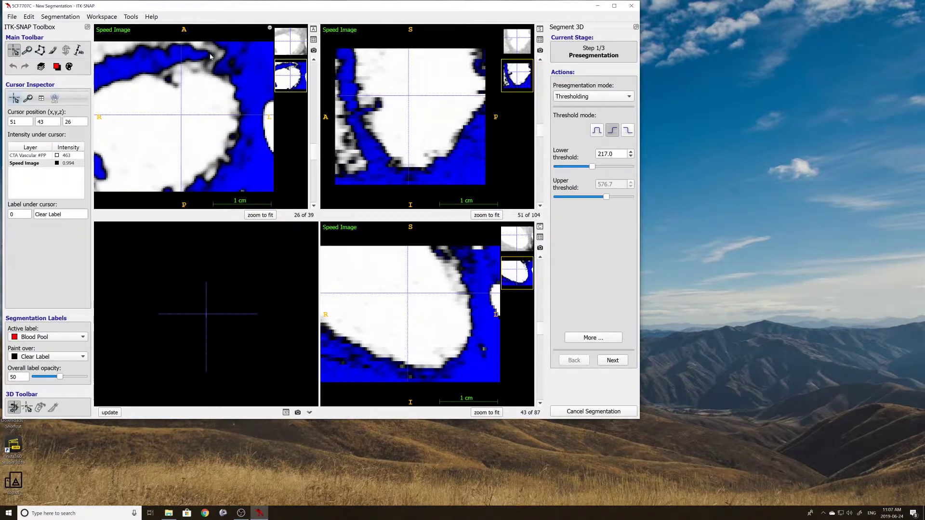
Step: Set the lower threshold to about 317 and check the isolated blood pool down to axial slice 7
left_click_drag(596, 167, 598, 166)
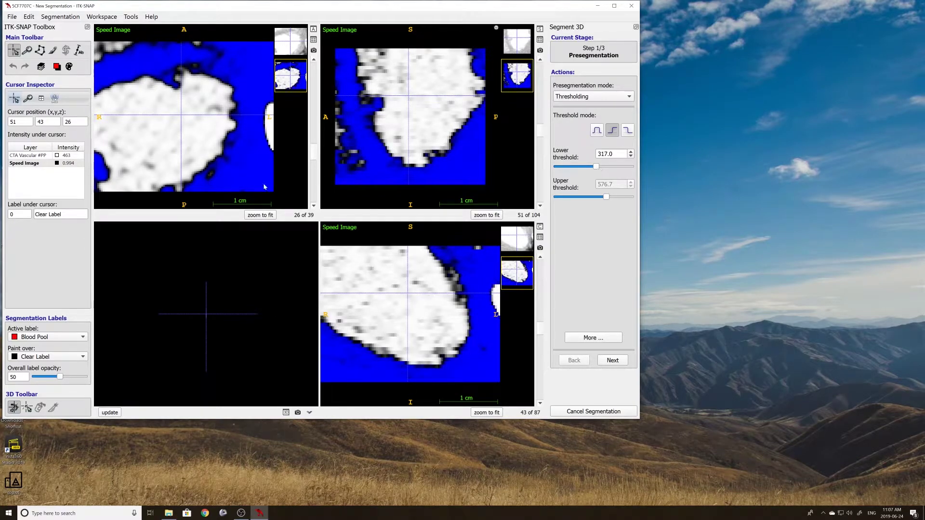
scroll(169, 144, "up", 11)
scroll(169, 144, "down", 20)
scroll(172, 147, "down", 2)
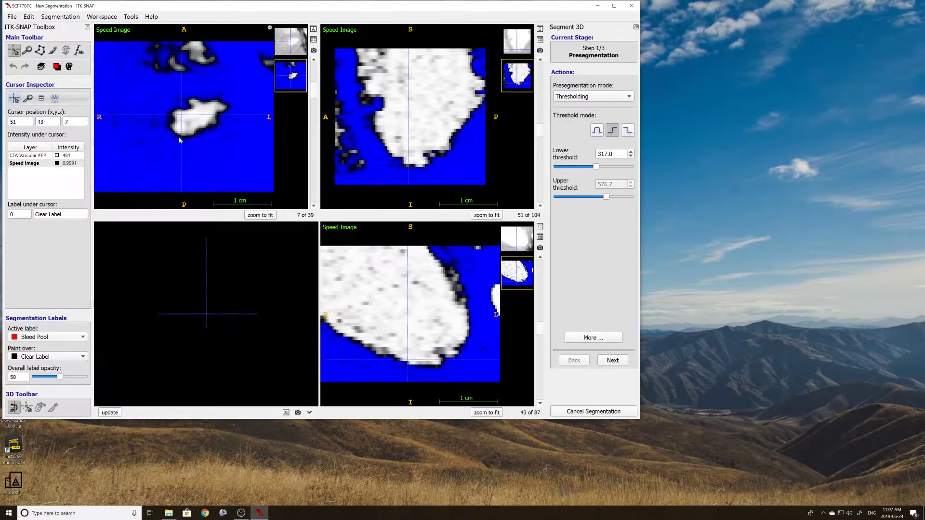
Step: Accept the presegmentation and add a seed bubble of radius 2.40 inside the blood pool at cursor position 60, 44, 11
left_click(197, 118)
scroll(197, 119, "up", 3)
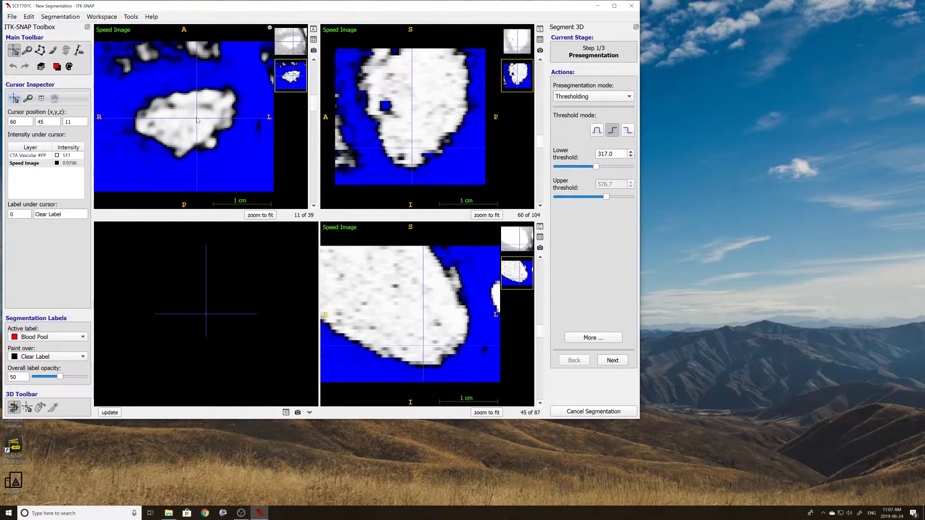
left_click(196, 117)
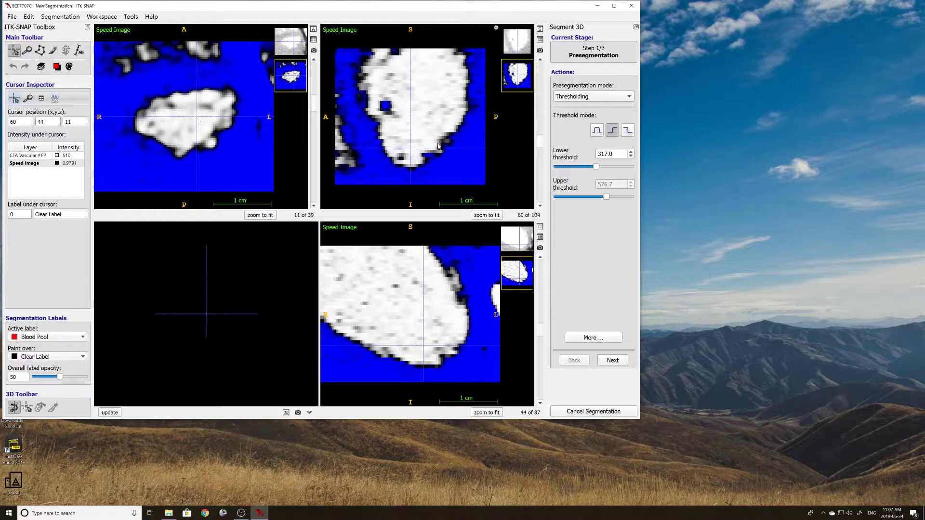
left_click(620, 361)
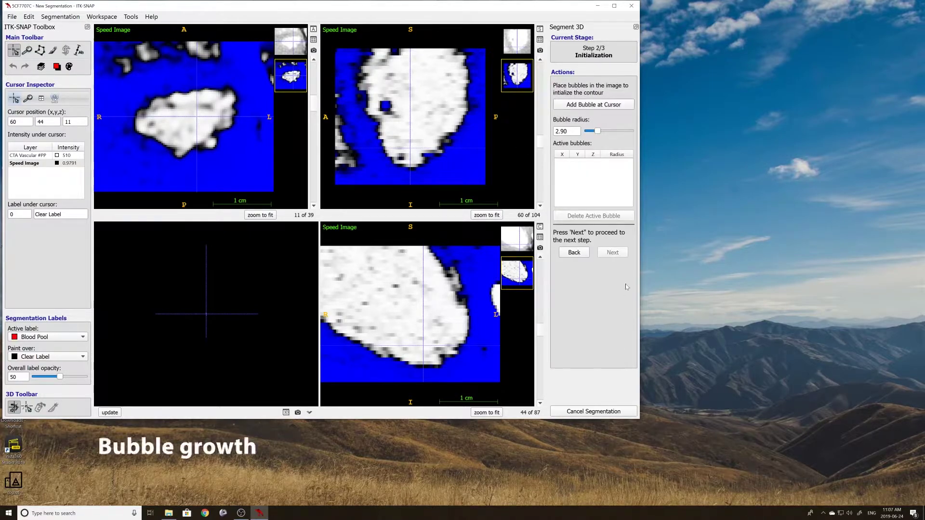
left_click(599, 108)
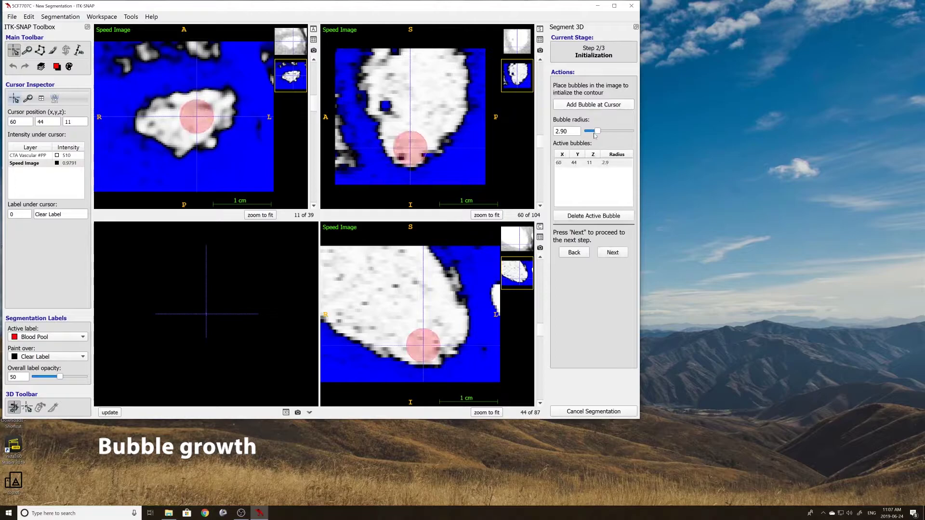
left_click_drag(599, 132, 597, 135)
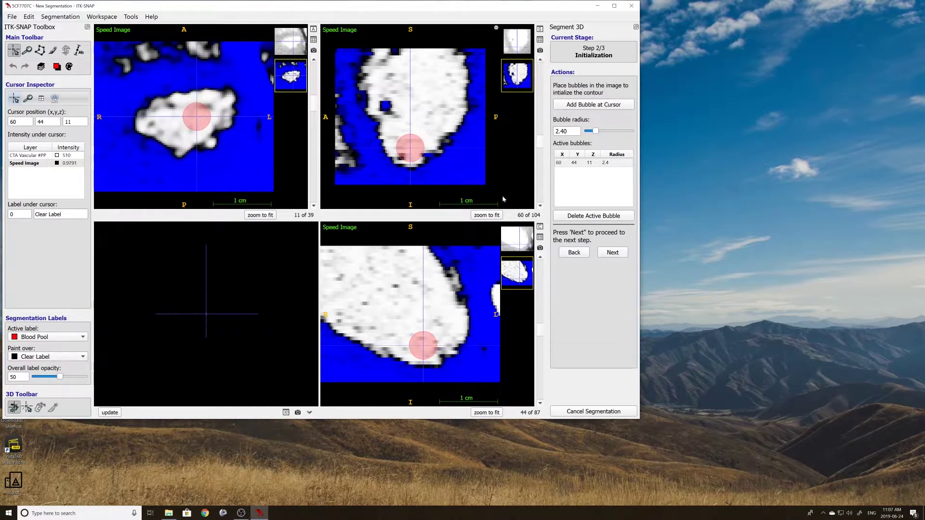
Step: Run the contour evolution past 500 iterations while checking its growth through the axial slices, stop it and accept the resulting segmentation
left_click(619, 254)
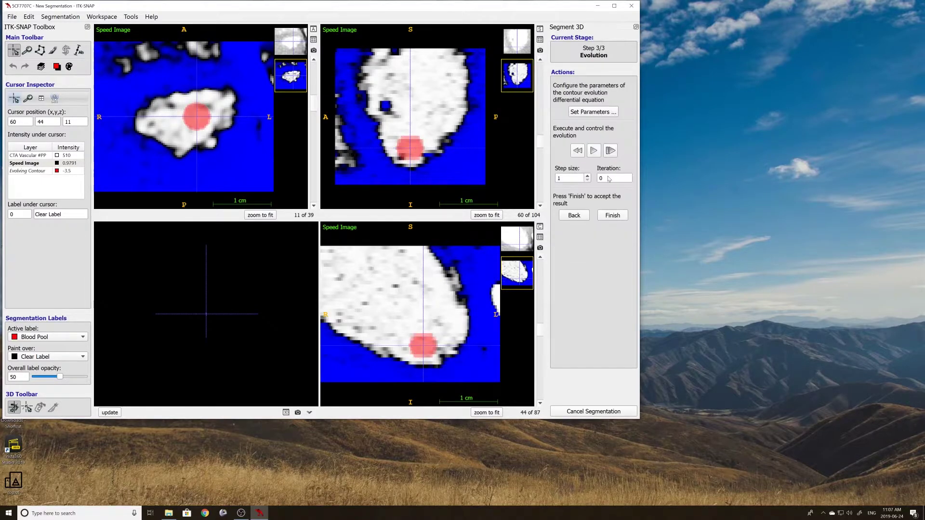
left_click(596, 152)
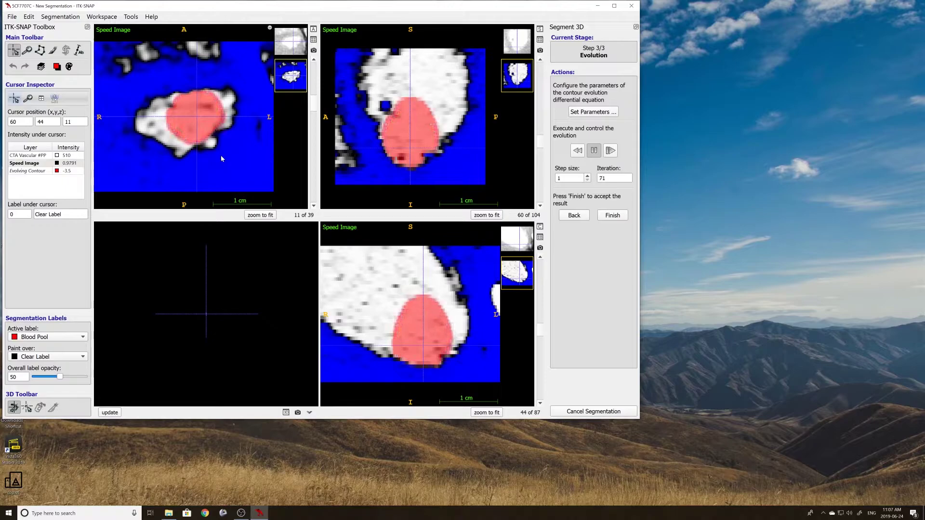
scroll(222, 158, "up", 2)
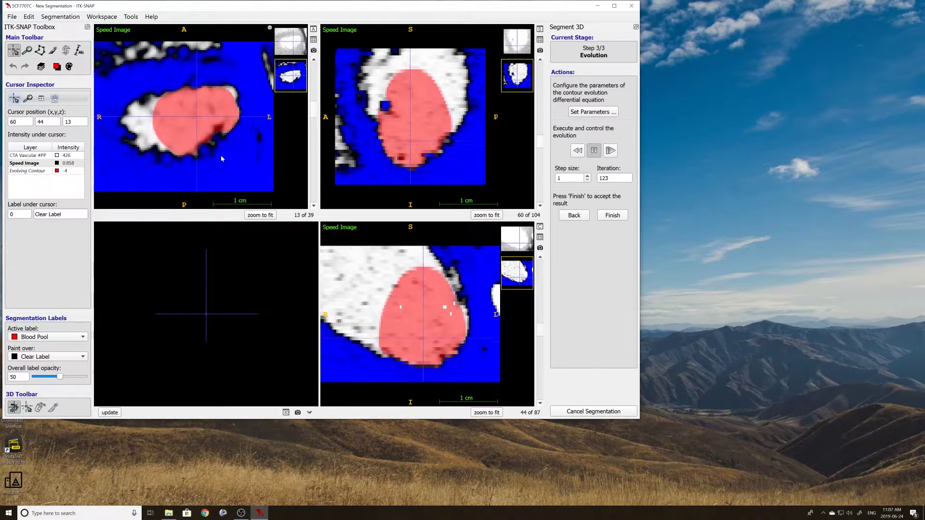
scroll(222, 158, "up", 1)
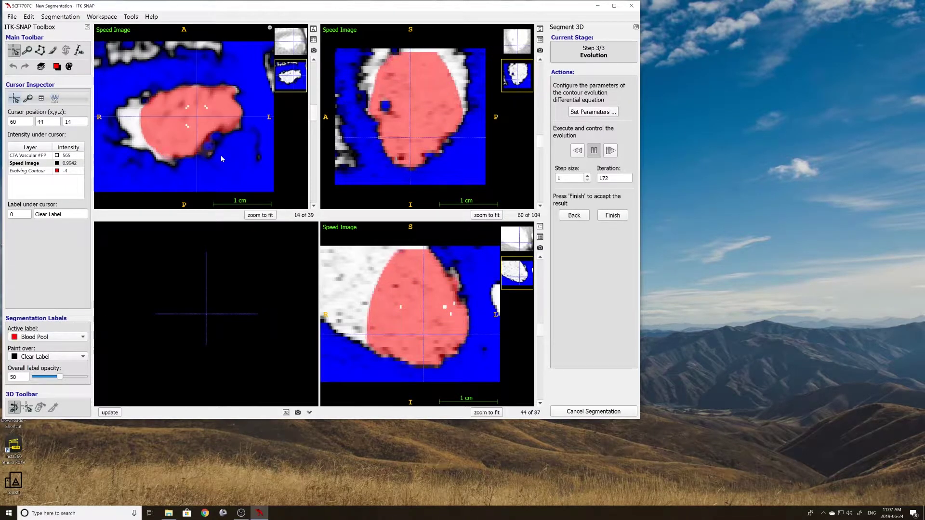
scroll(222, 158, "up", 1)
scroll(221, 157, "up", 3)
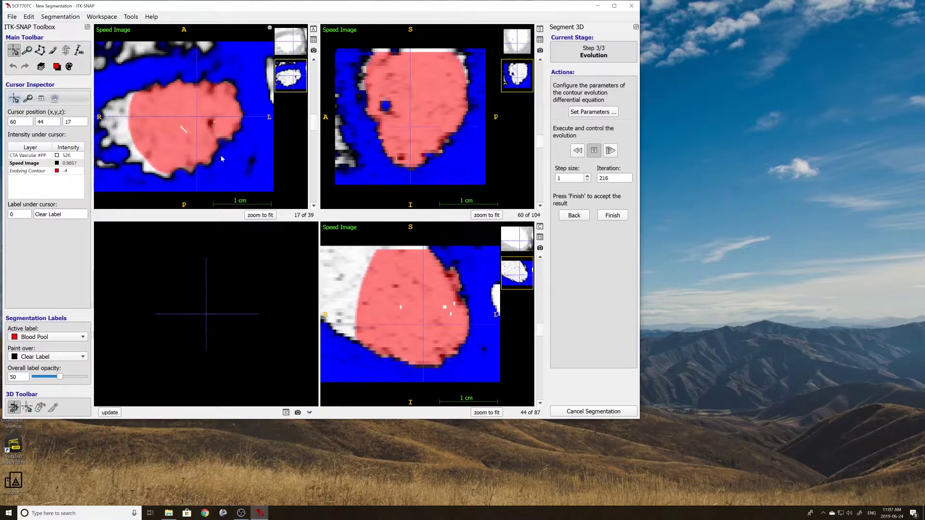
scroll(222, 156, "up", 4)
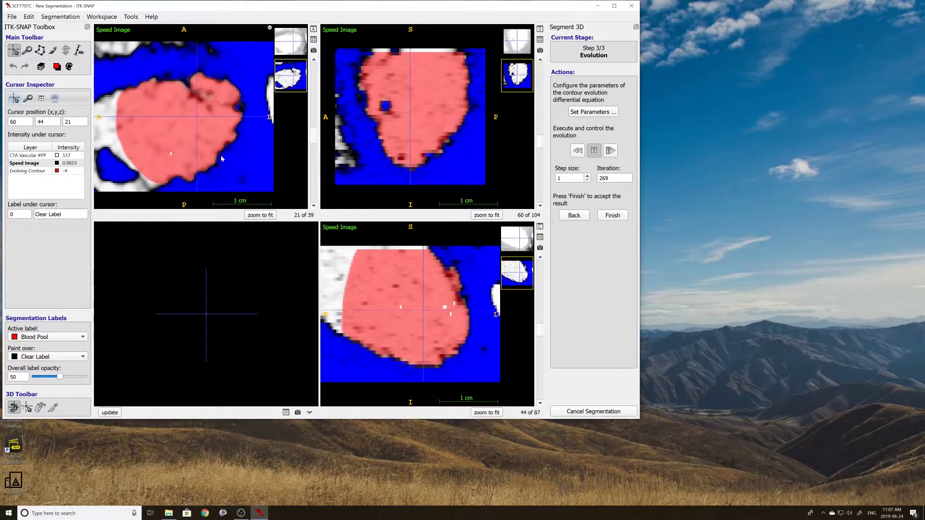
scroll(222, 158, "up", 5)
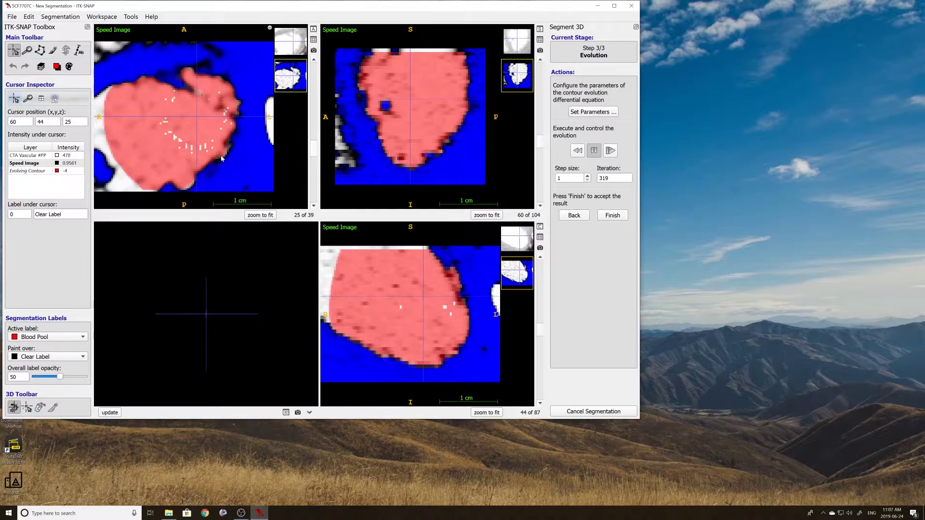
scroll(222, 158, "up", 5)
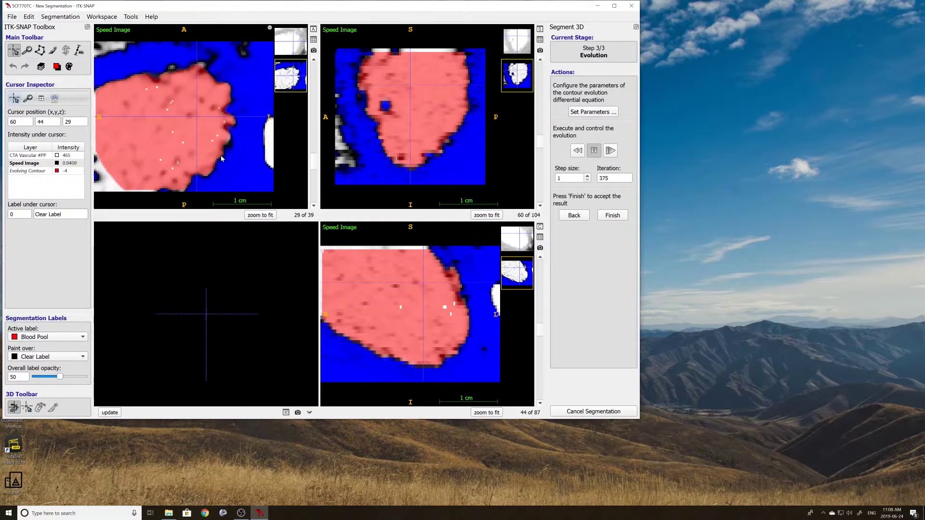
scroll(221, 157, "down", 4)
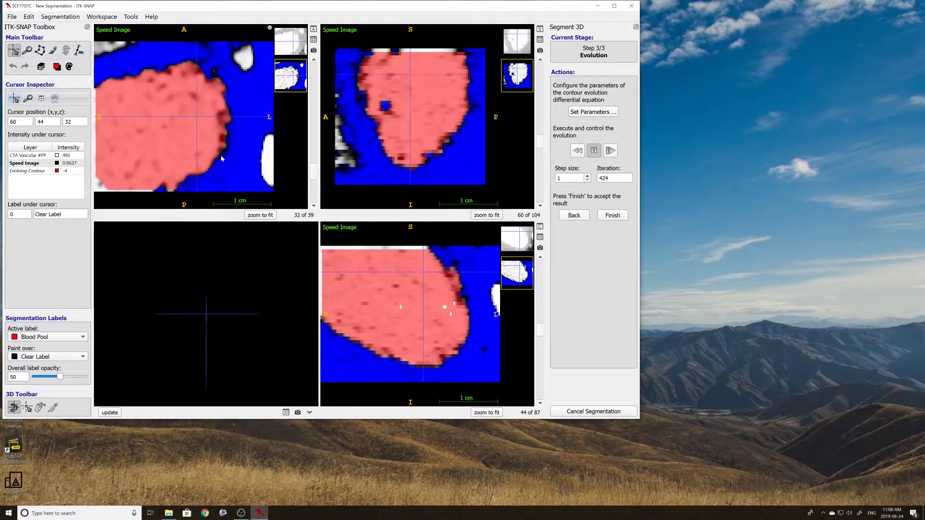
scroll(221, 158, "up", 10)
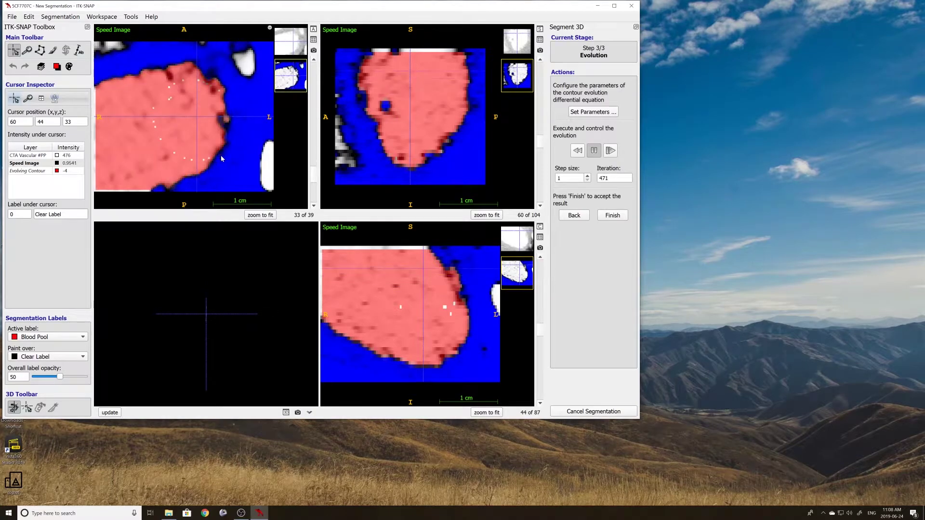
scroll(222, 158, "up", 1)
scroll(222, 158, "down", 1)
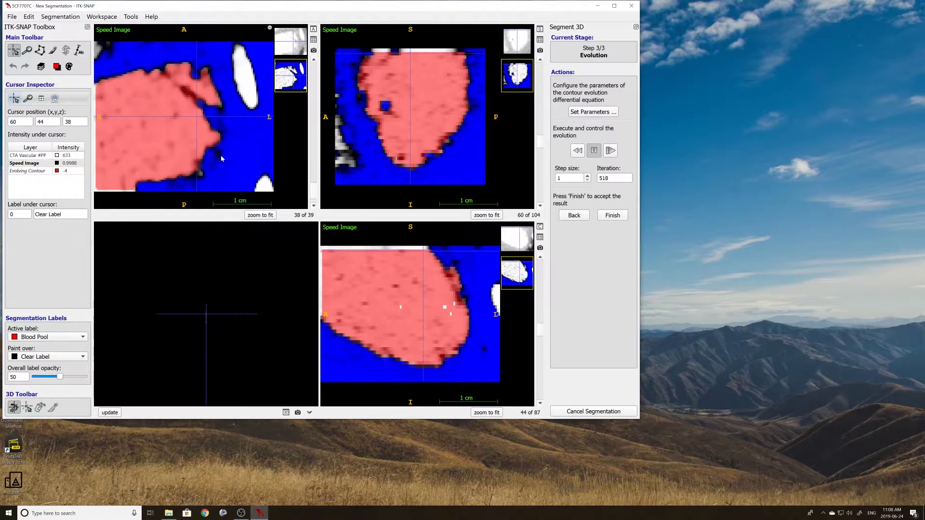
left_click(597, 151)
left_click(613, 215)
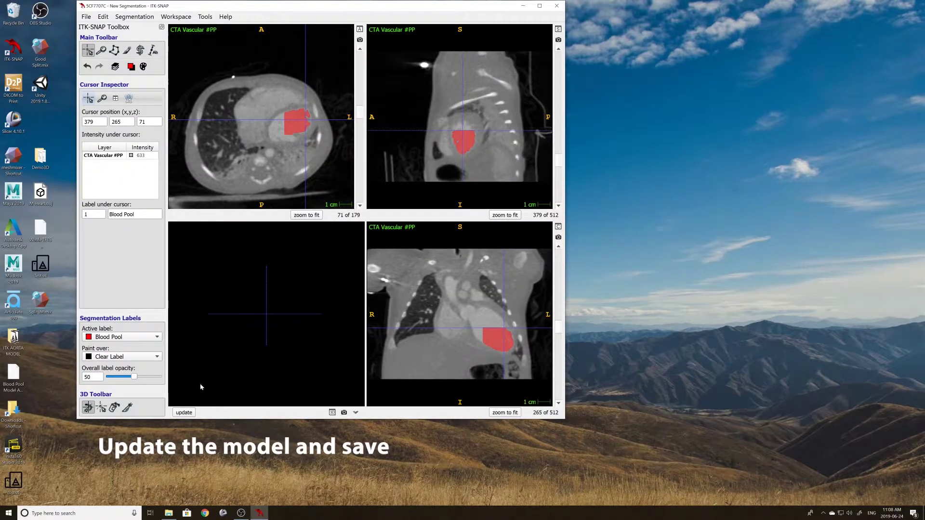
Step: Update the 3D model of the Blood Pool segmentation and rotate it to inspect its shape
left_click(191, 416)
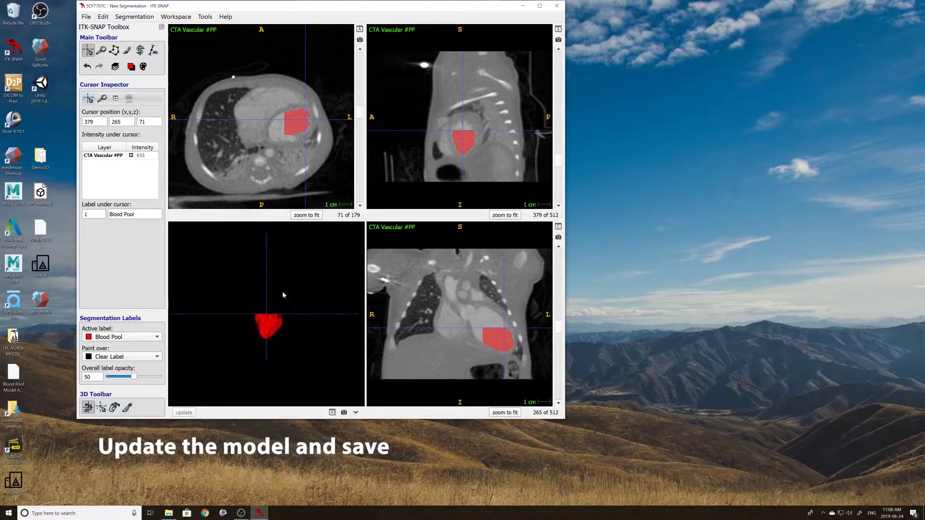
left_click_drag(240, 304, 279, 356)
Step: Begin saving the segmentation image in NiFTI format with the file name TT Blood Pool.nii.gz
left_click(134, 17)
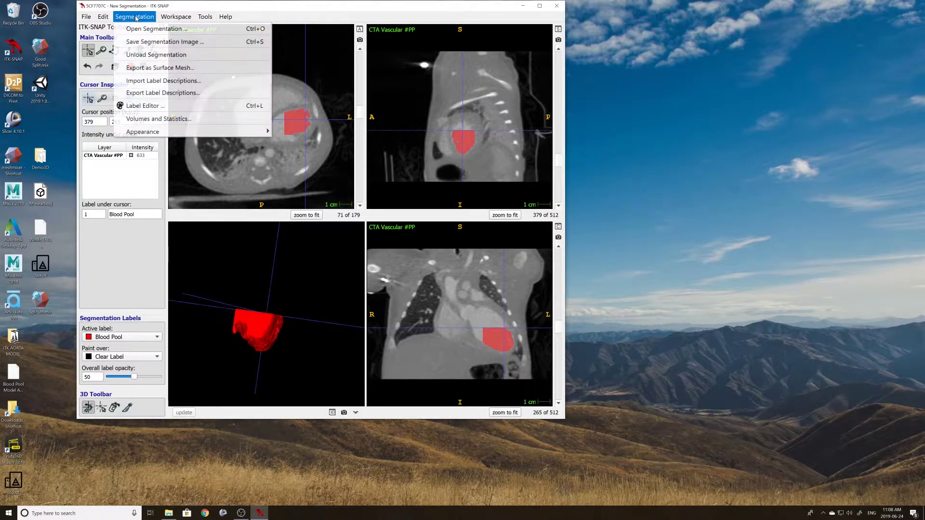
left_click(148, 42)
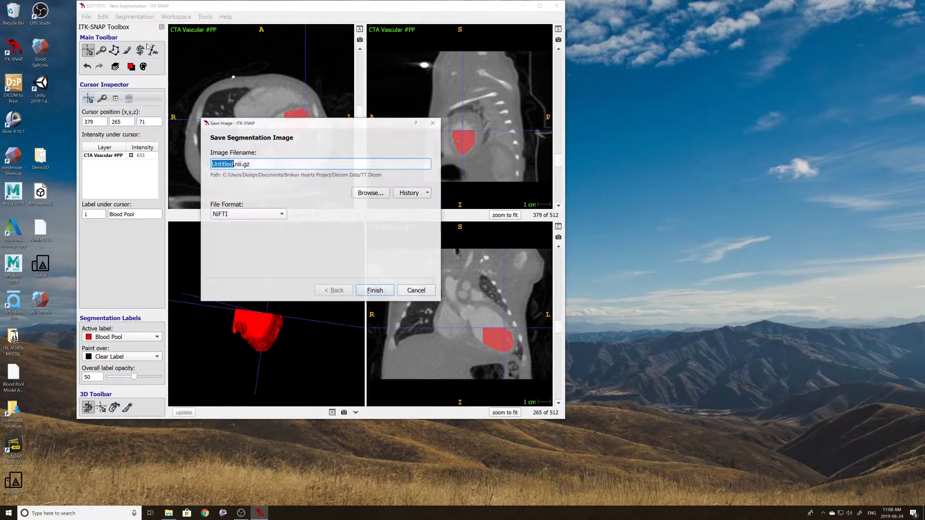
type("TT B")
type("lod")
type("od Pool")
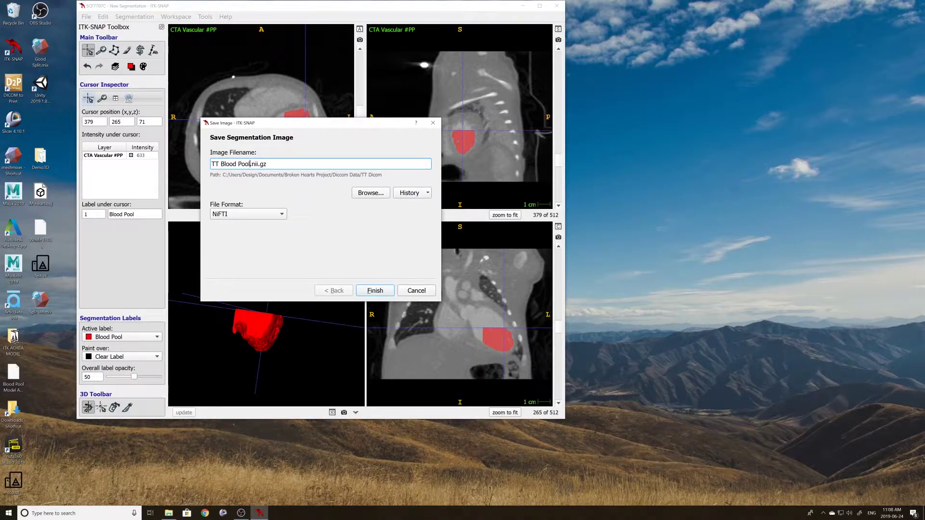
Step: Browse to the Diccom Data folder and create a new folder named TT Model in it
left_click(372, 197)
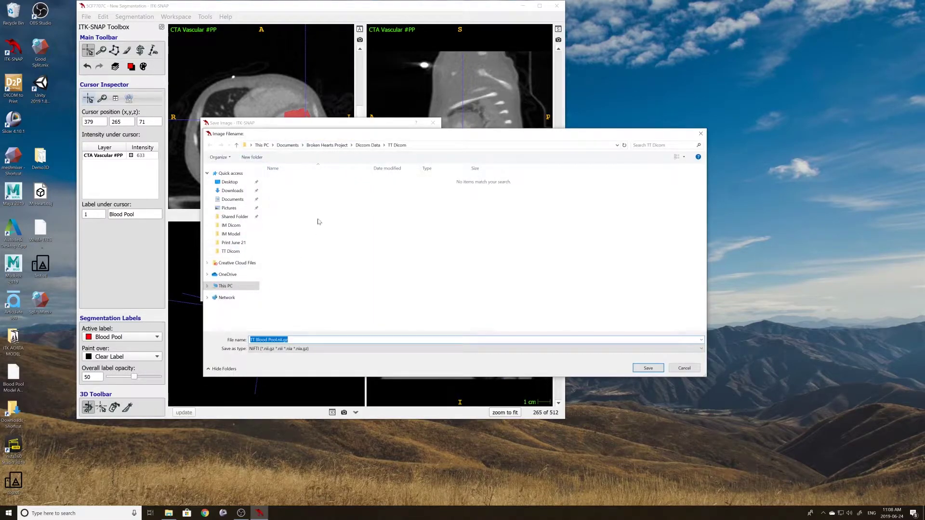
left_click(368, 145)
right_click(304, 276)
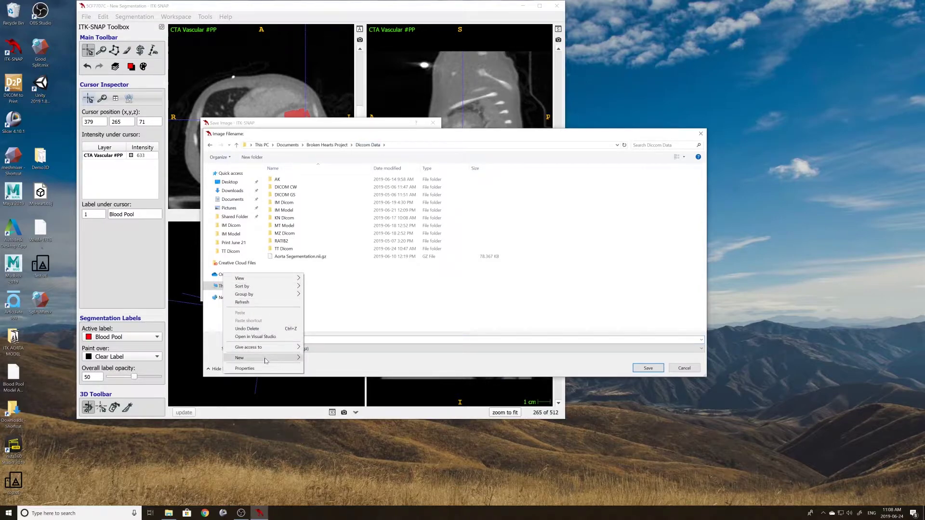
mouse_move(265, 361)
left_click(322, 358)
type("TT Mod")
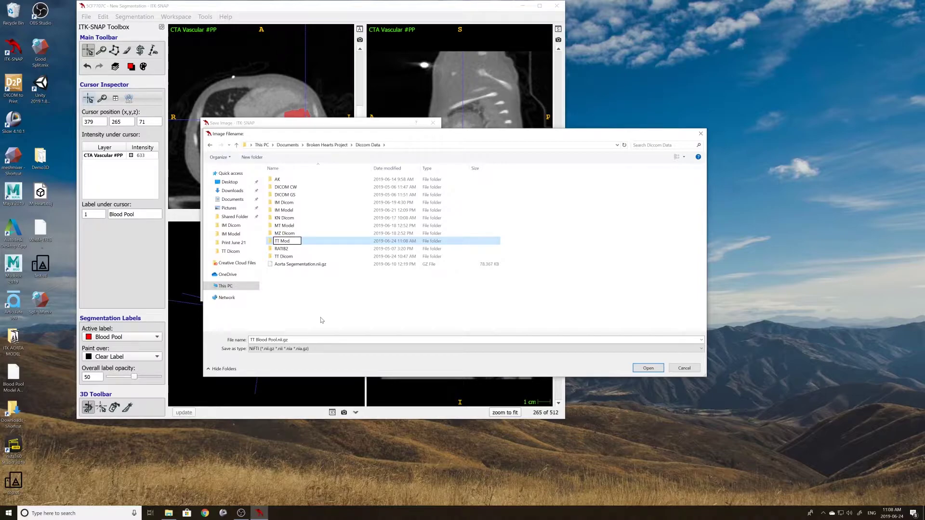
type("el")
key("Return")
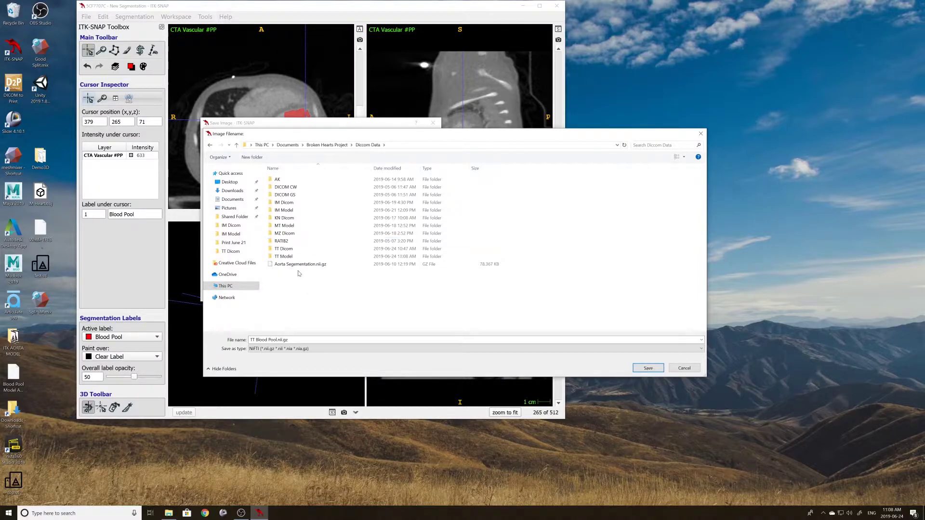
Step: Save the segmentation image into the TT Model folder
double_click(284, 256)
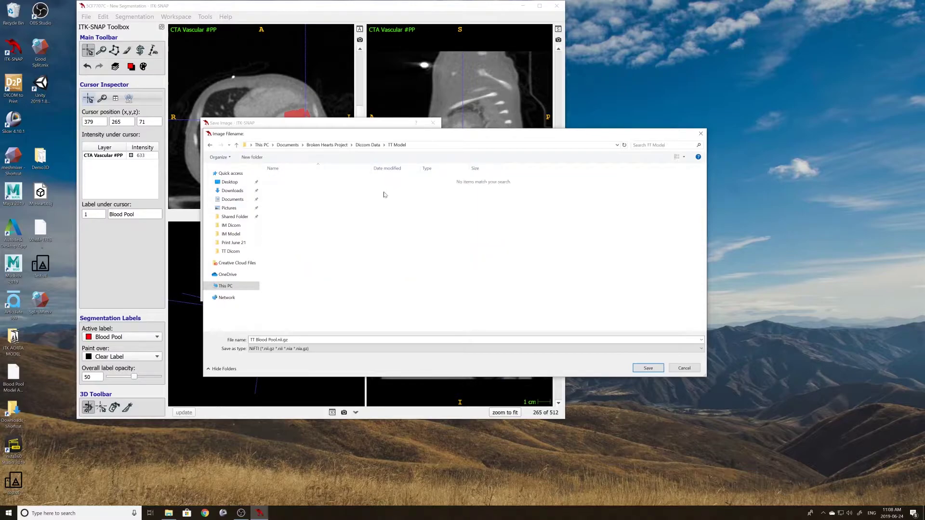
left_click(645, 369)
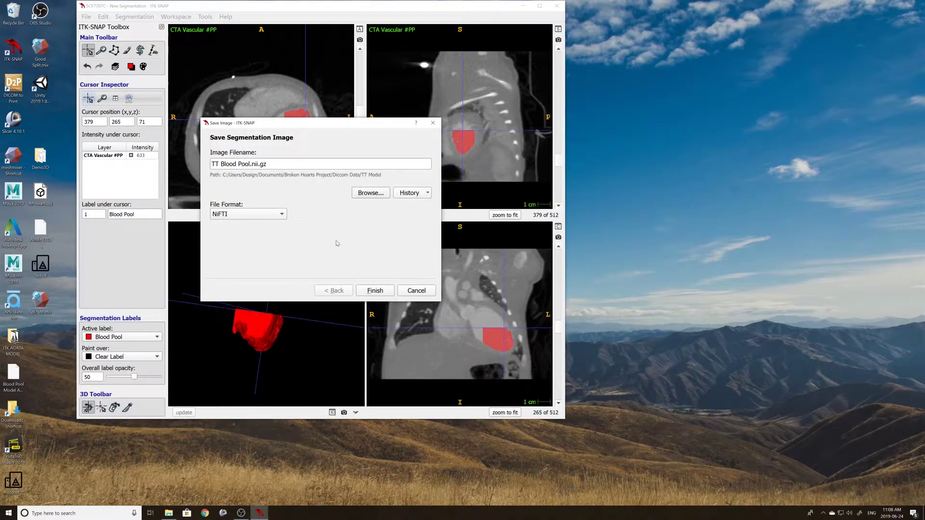
left_click(378, 292)
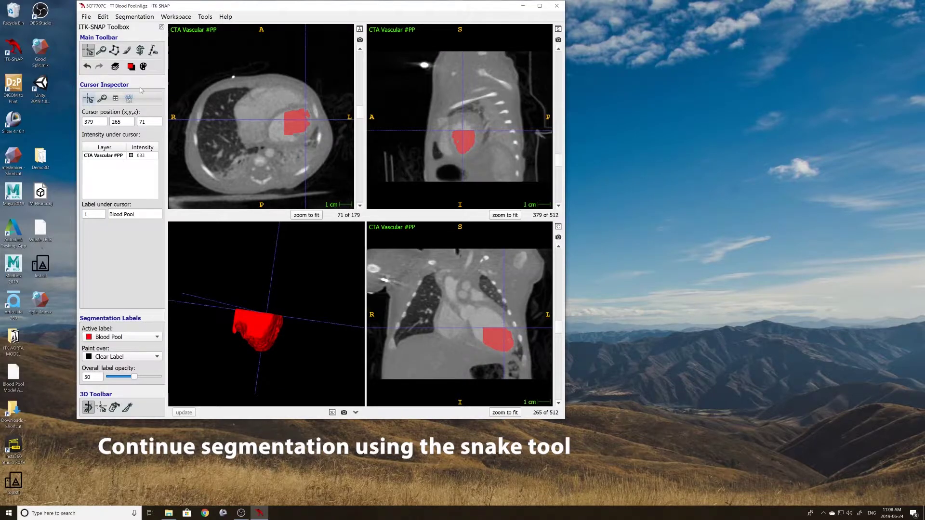
Step: Activate the snake tool and place its region of interest beside the segmented part, at position 276, 257, 34 with size 102, 74, 39
left_click(142, 54)
left_click_drag(290, 127, 297, 147)
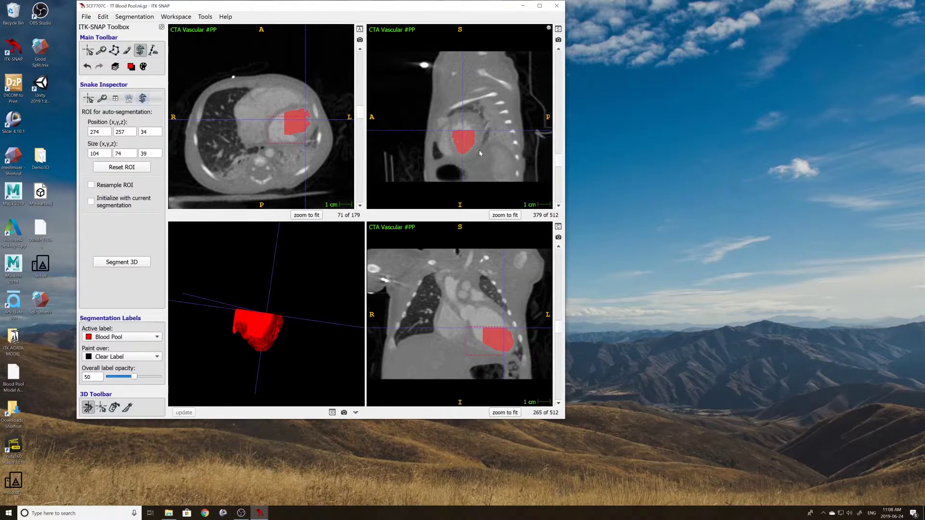
scroll(469, 144, "up", 3)
scroll(469, 144, "down", 8)
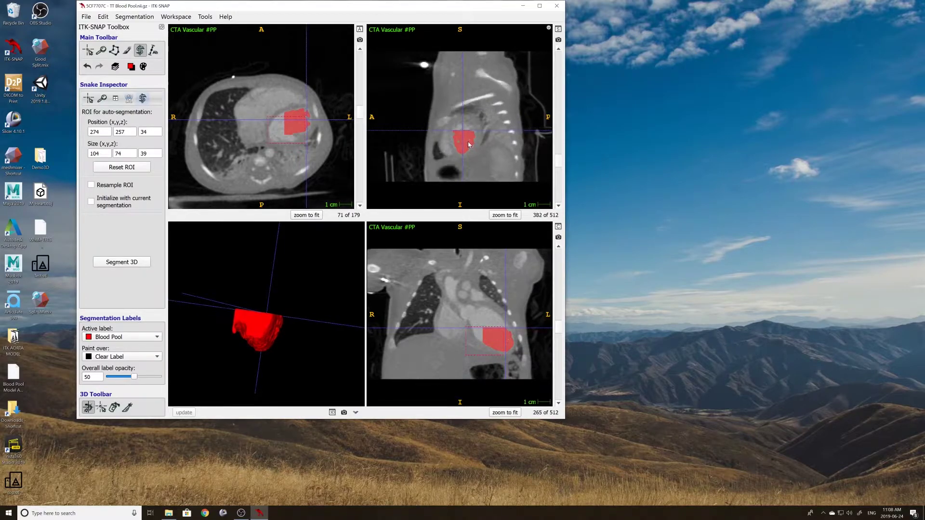
right_click_drag(491, 360, 490, 285)
scroll(487, 308, "down", 1)
middle_click_drag(457, 343, 419, 308)
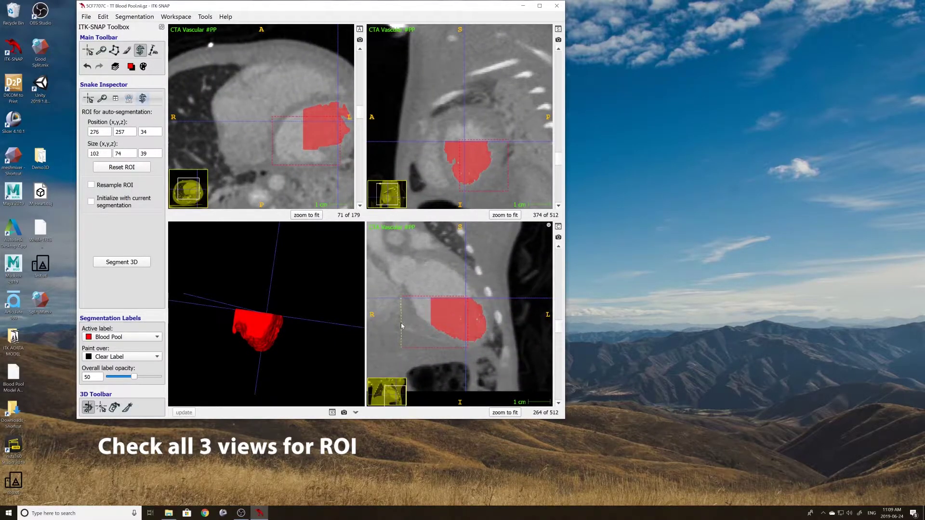
left_click_drag(403, 327, 403, 325)
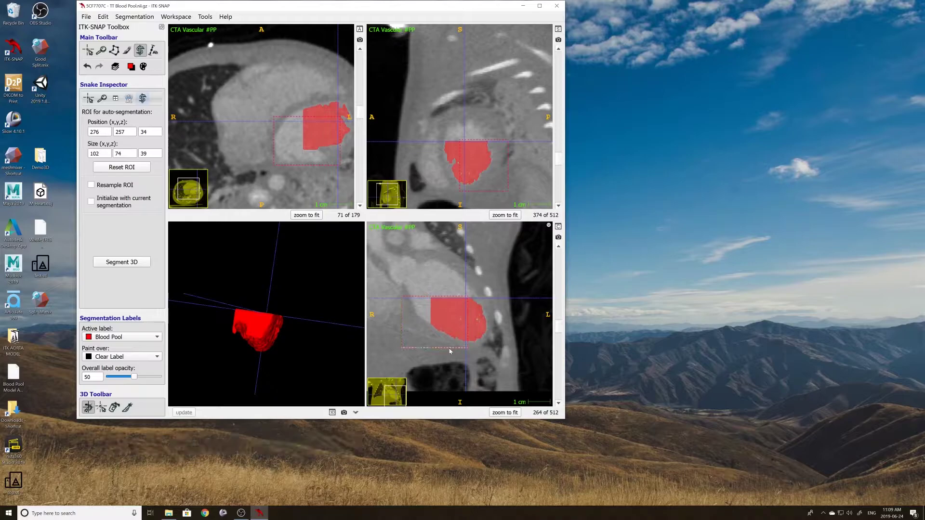
Step: Adjust the region of interest to position 276, 241, 34 and size 83, 90, 39, and start its 3D segmentation
left_click_drag(468, 333, 440, 334)
left_click_drag(305, 117, 306, 109)
left_click_drag(312, 160, 328, 164)
left_click(121, 262)
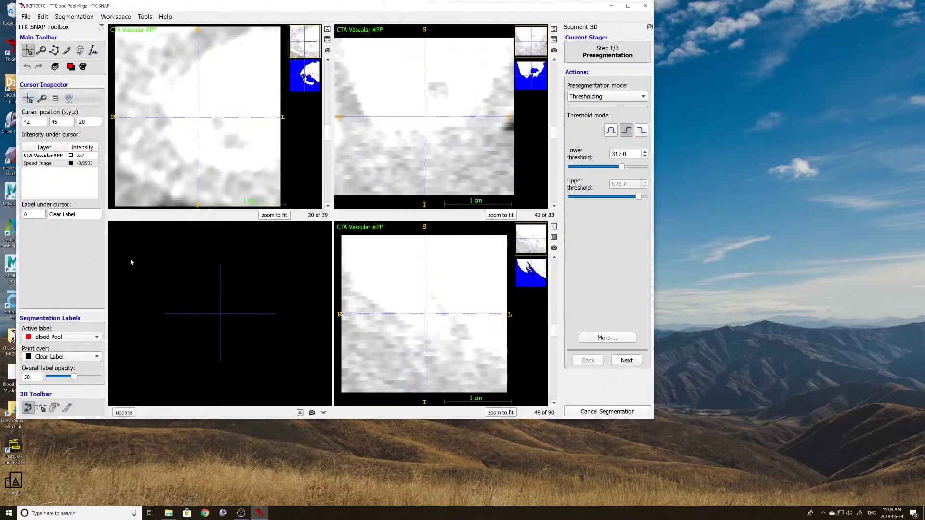
Step: Accept the presegmentation with lower threshold 317 and add a seed bubble of radius 2.90 inside the blood pool at cursor position 66, 34, 39
left_click(246, 95)
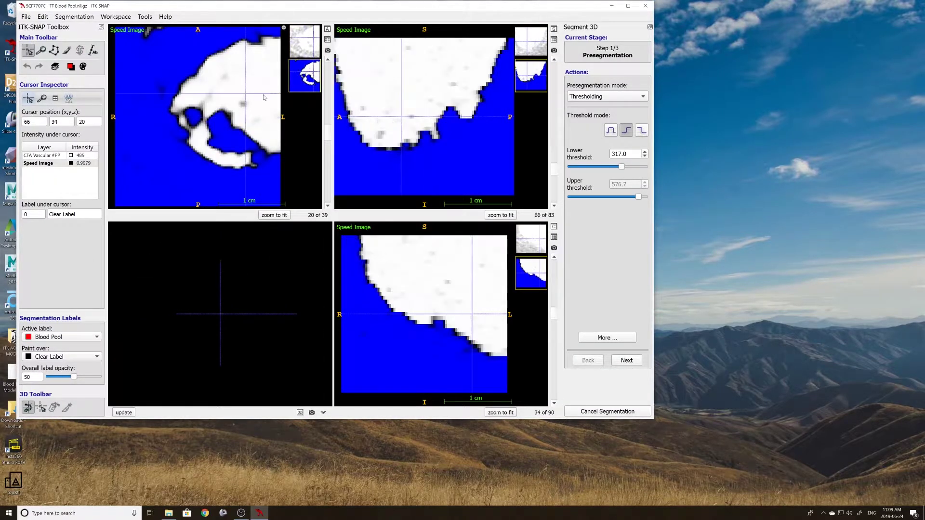
scroll(261, 98, "up", 19)
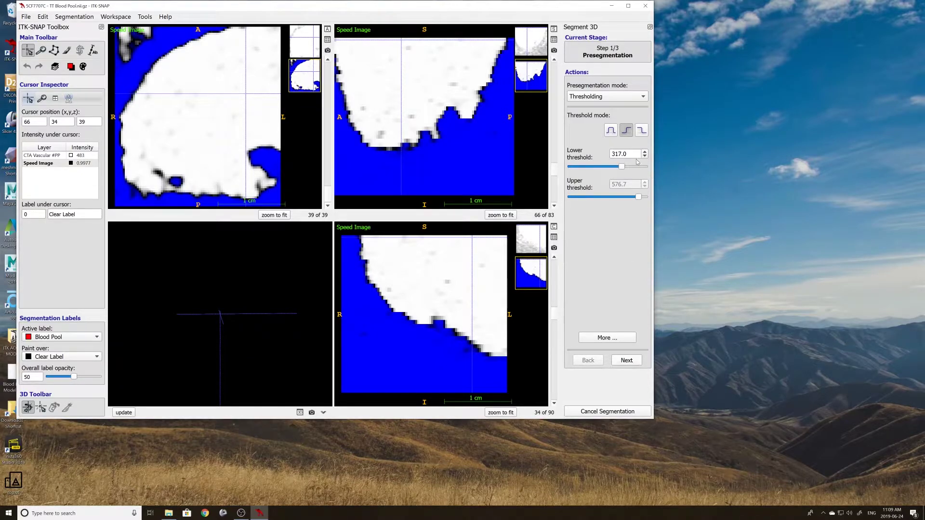
left_click(626, 359)
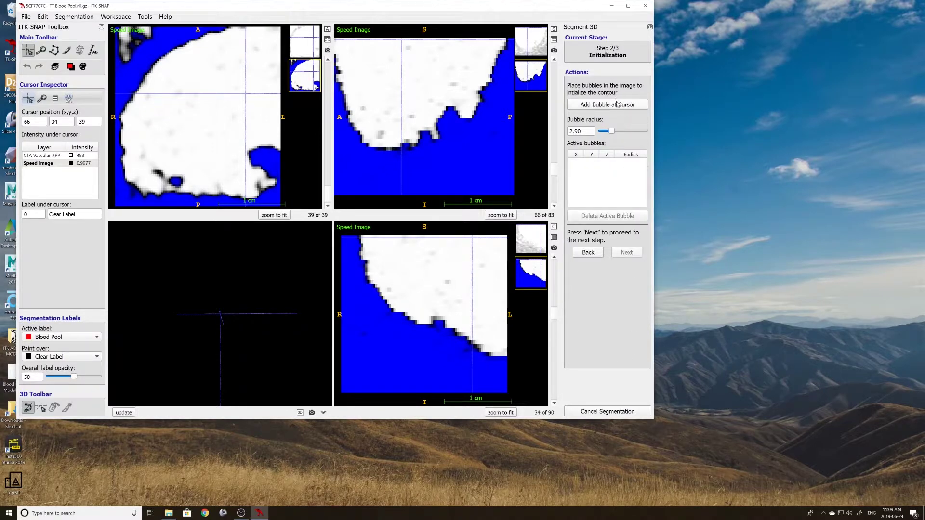
left_click(618, 104)
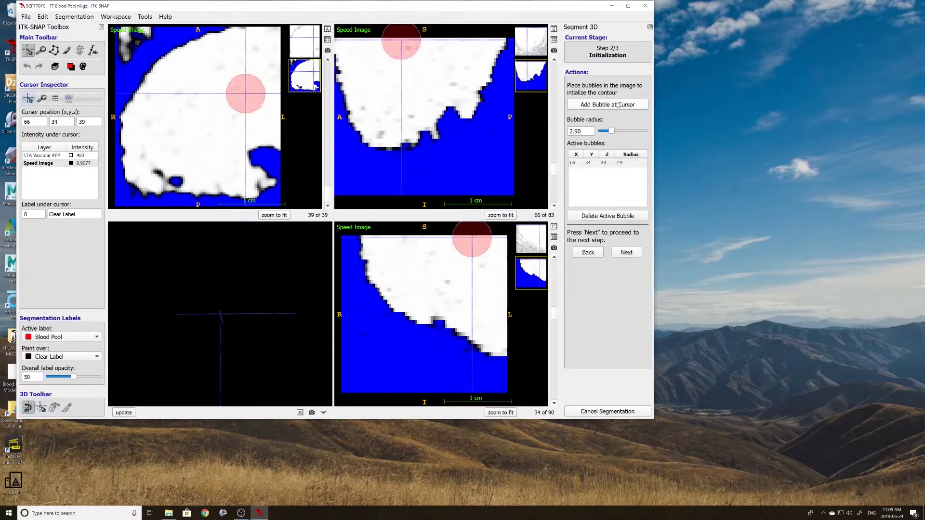
left_click(628, 253)
Step: Run the contour evolution past 490 iterations while checking its growth down the axial slices, stop it and accept the result
left_click(607, 150)
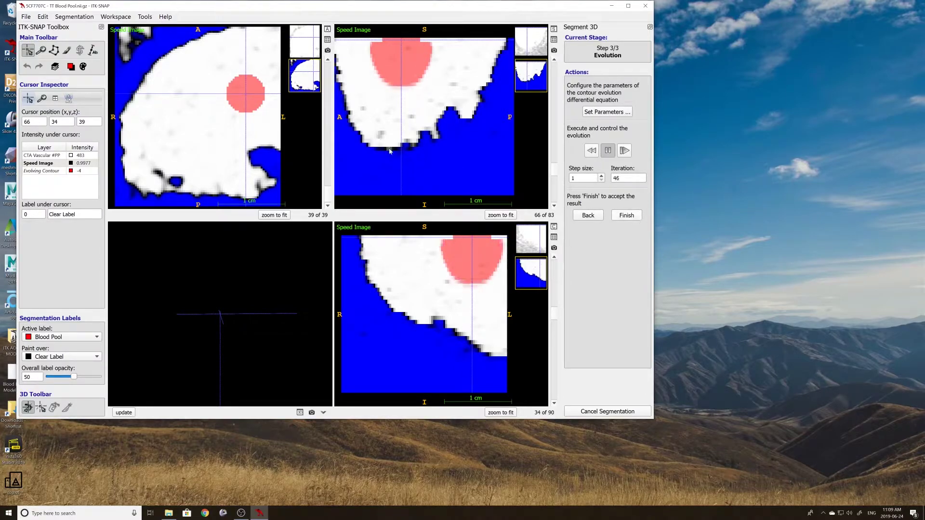
scroll(260, 114, "down", 1)
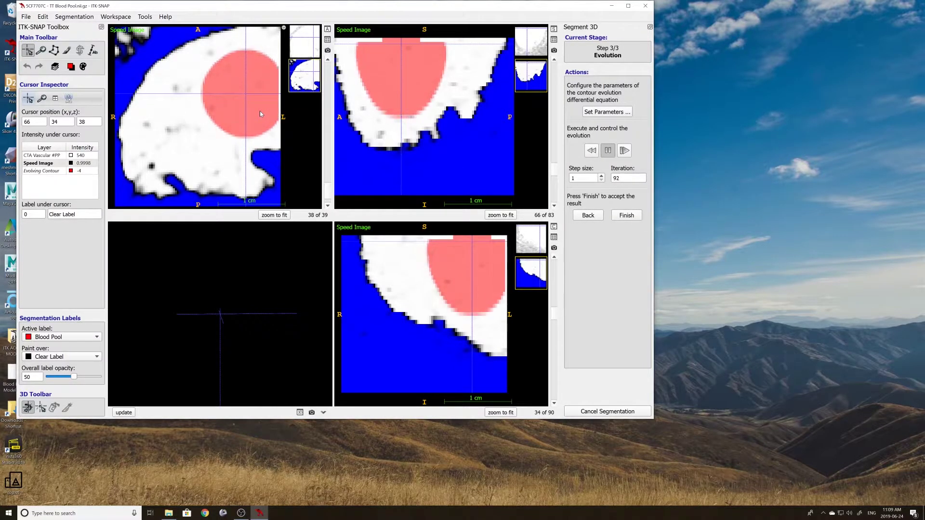
scroll(261, 114, "down", 3)
scroll(260, 114, "down", 4)
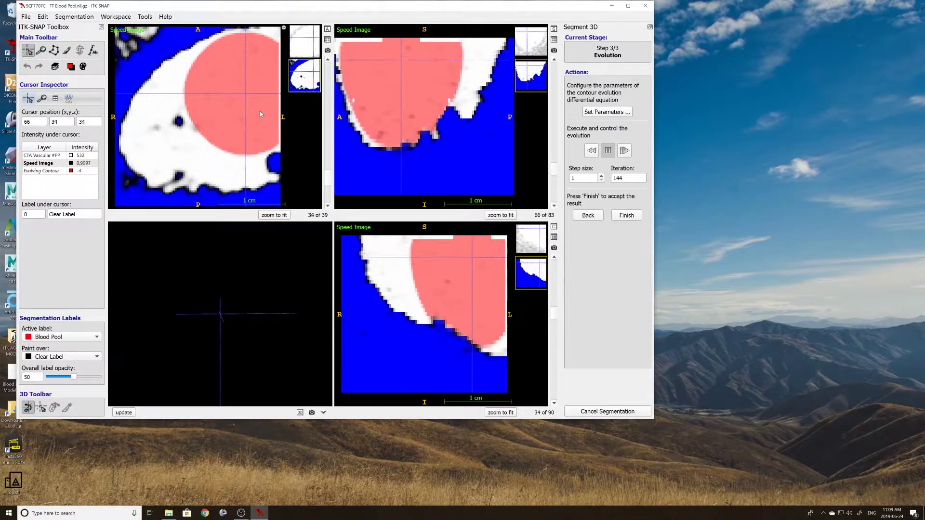
scroll(260, 114, "down", 4)
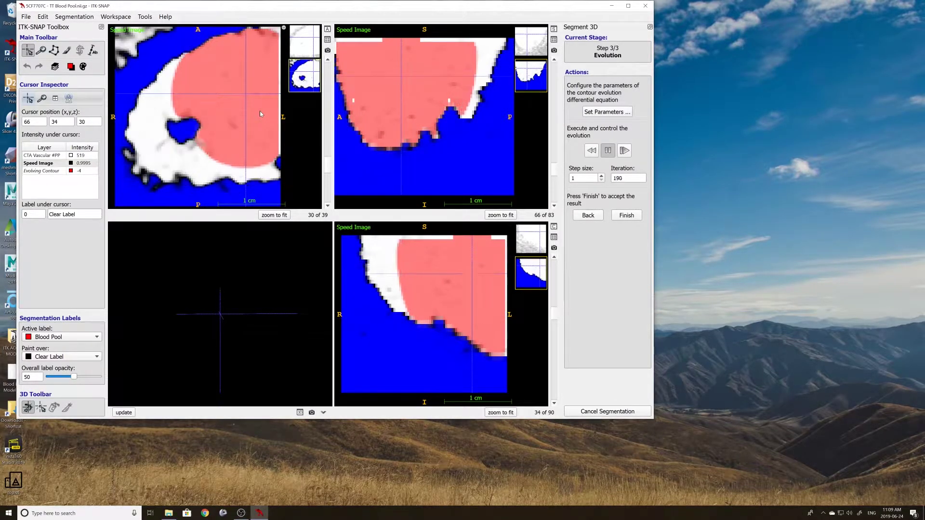
scroll(260, 114, "down", 5)
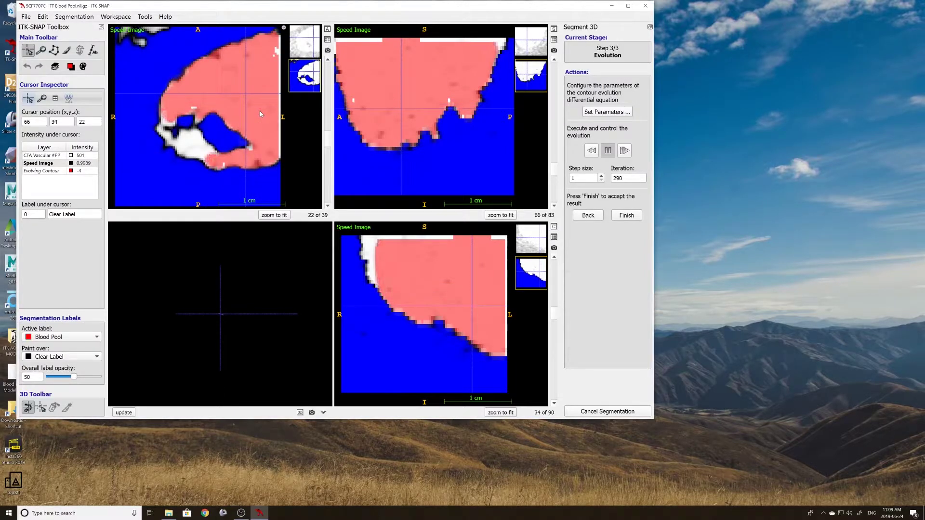
scroll(260, 114, "down", 2)
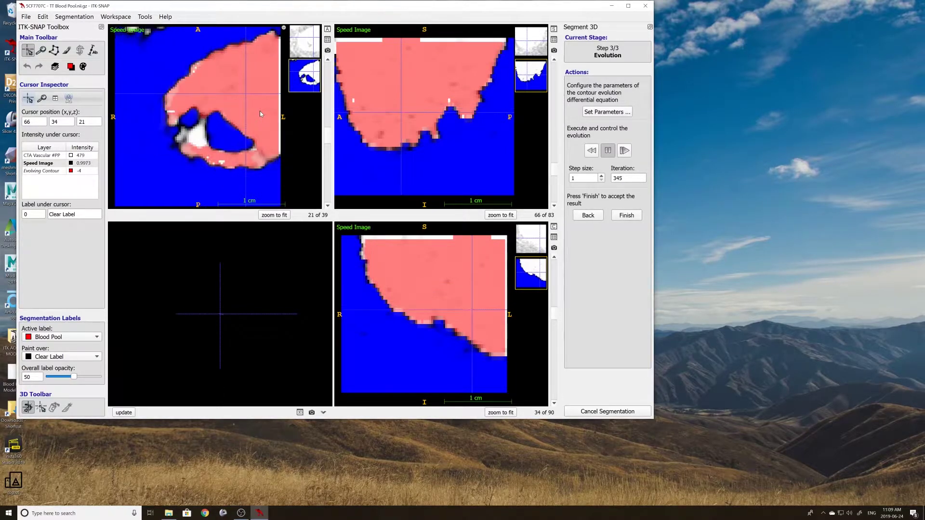
scroll(260, 113, "up", 1)
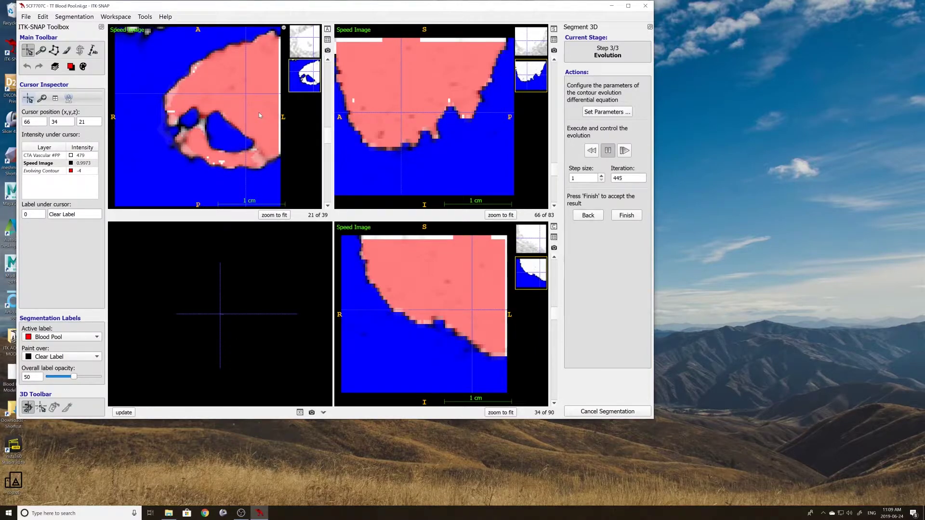
scroll(259, 112, "down", 1)
scroll(258, 112, "down", 1)
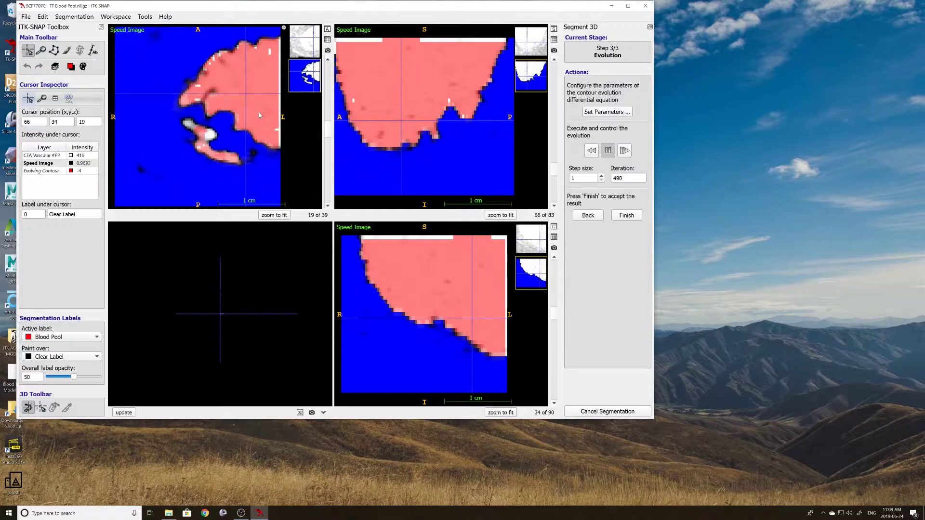
scroll(259, 112, "up", 1)
left_click(609, 151)
left_click(629, 216)
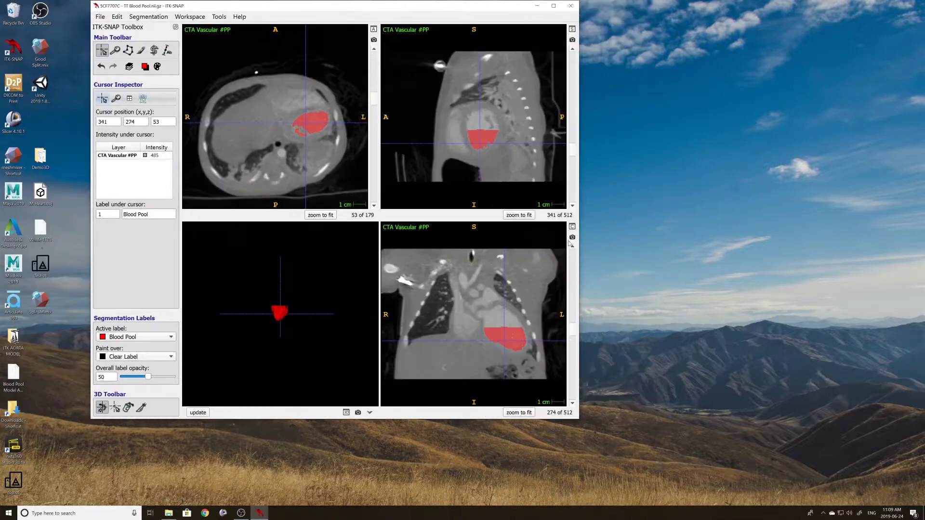
Step: Update the 3D model with the newly segmented blood pool region and turn it to an angled view
right_click_drag(301, 338, 277, 265)
left_click_drag(258, 286, 291, 318)
left_click(198, 413)
Step: Place the snake region of interest over the unsegmented heart above the existing segment, at position 276, 229, 64 and size 133, 106, 39
left_click(154, 50)
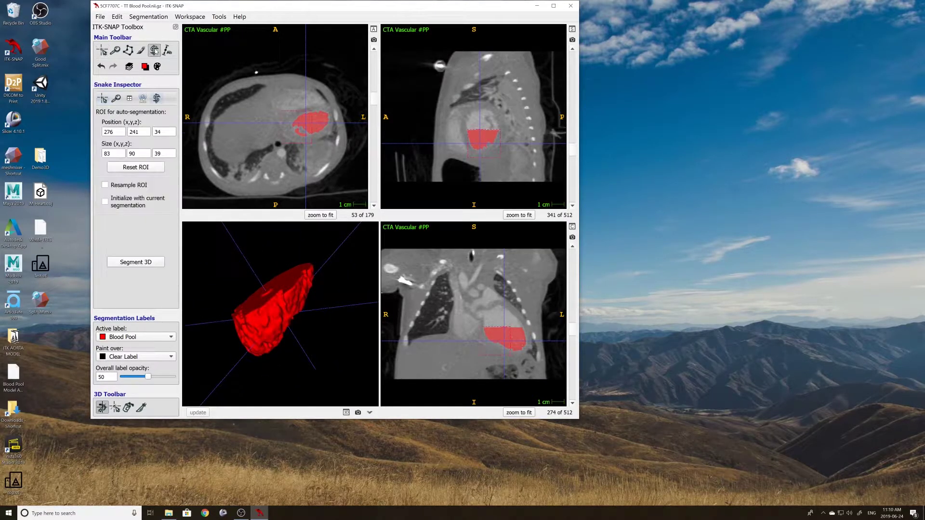
left_click_drag(486, 145, 483, 123)
scroll(305, 129, "up", 4)
scroll(305, 132, "up", 8)
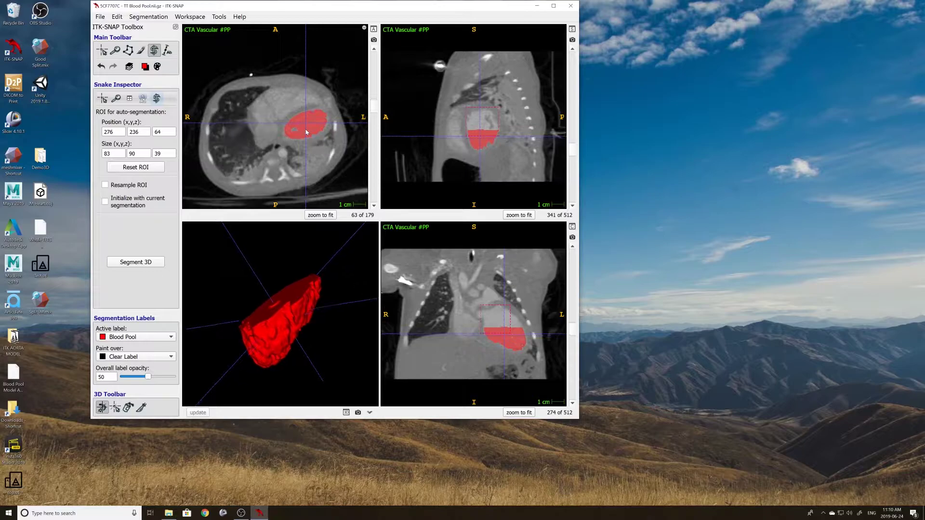
scroll(305, 132, "up", 8)
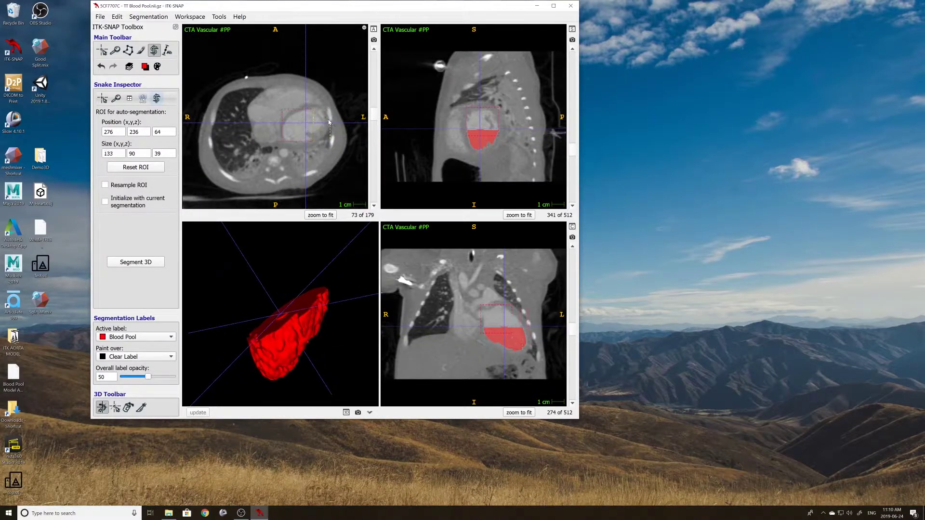
left_click_drag(318, 141, 316, 145)
scroll(311, 139, "down", 4)
scroll(311, 138, "up", 18)
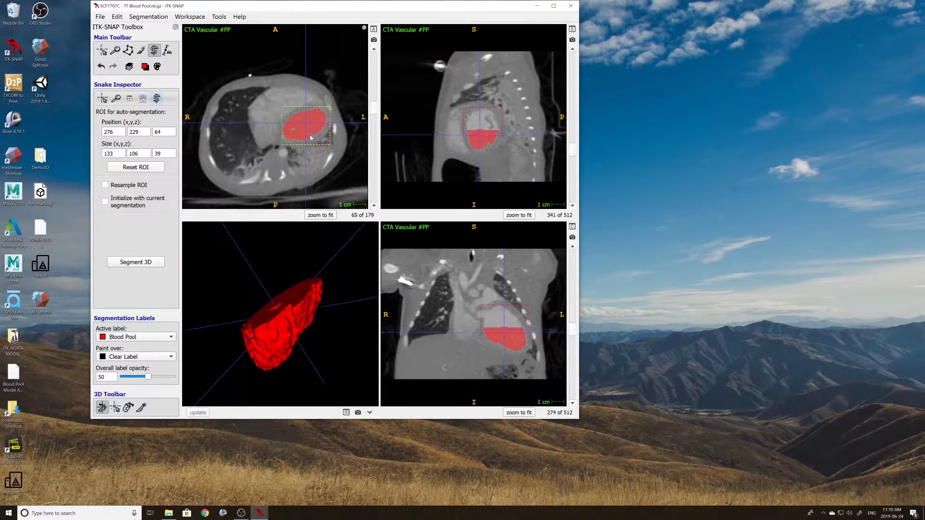
Step: Reduce the region of interest's height to 11 slices starting at z position 69, and start its 3D segmentation
scroll(310, 138, "up", 12)
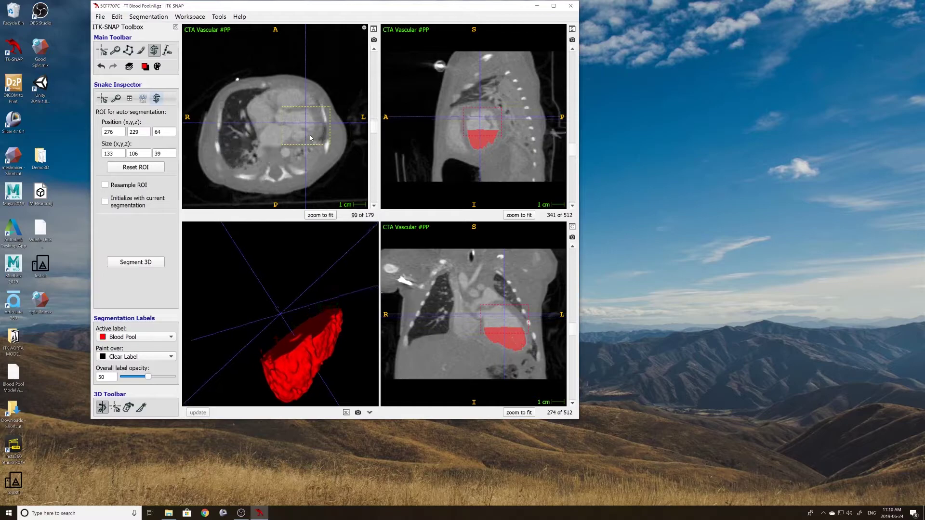
scroll(310, 138, "down", 17)
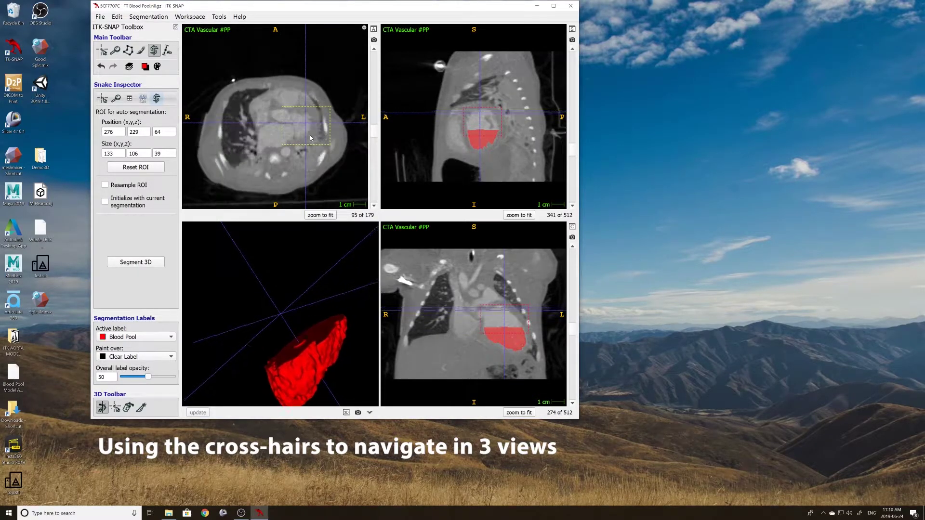
scroll(311, 138, "down", 4)
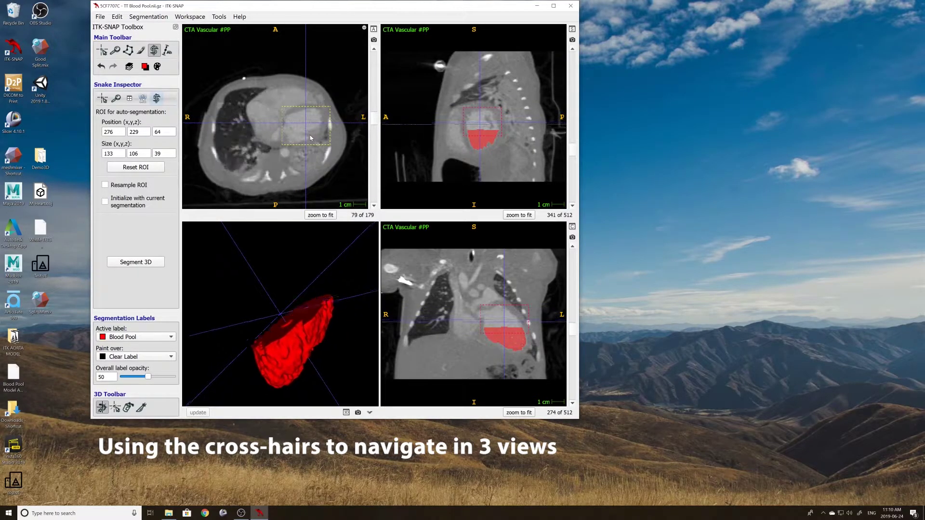
left_click_drag(479, 110, 480, 120)
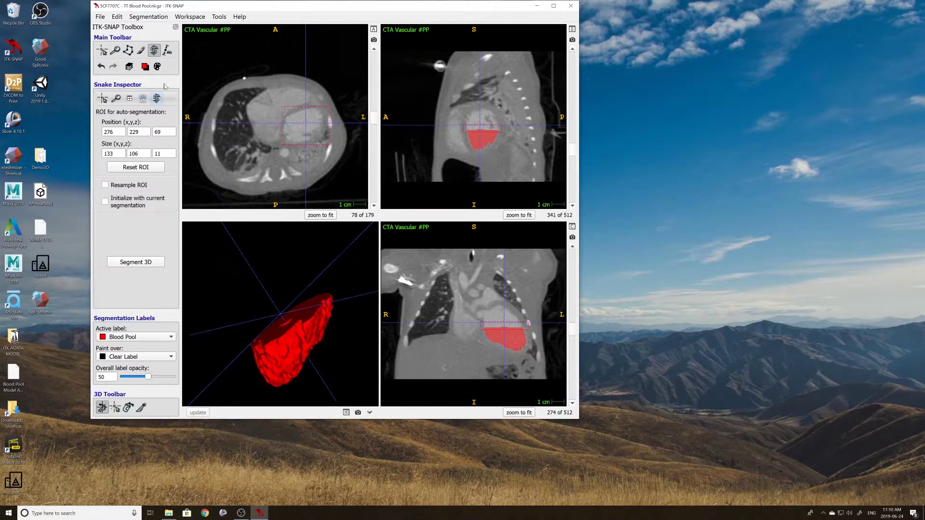
left_click(135, 262)
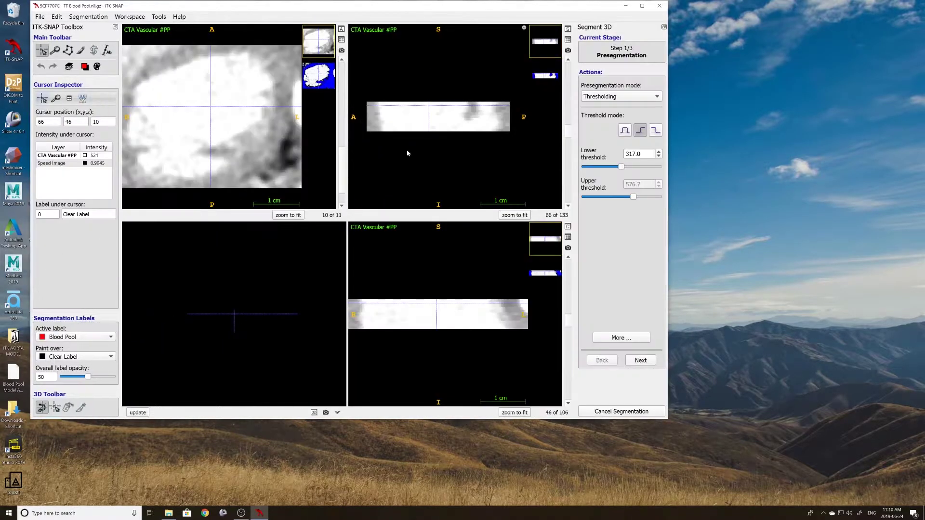
Step: Set the presegmentation's lower threshold to 298, check the speed image through the axial slices and accept it
scroll(203, 108, "up", 3)
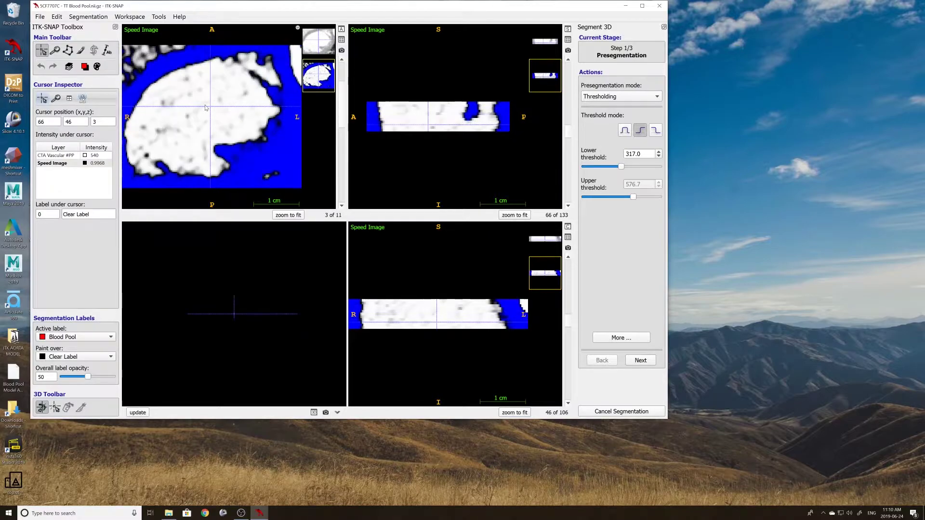
scroll(207, 107, "up", 1)
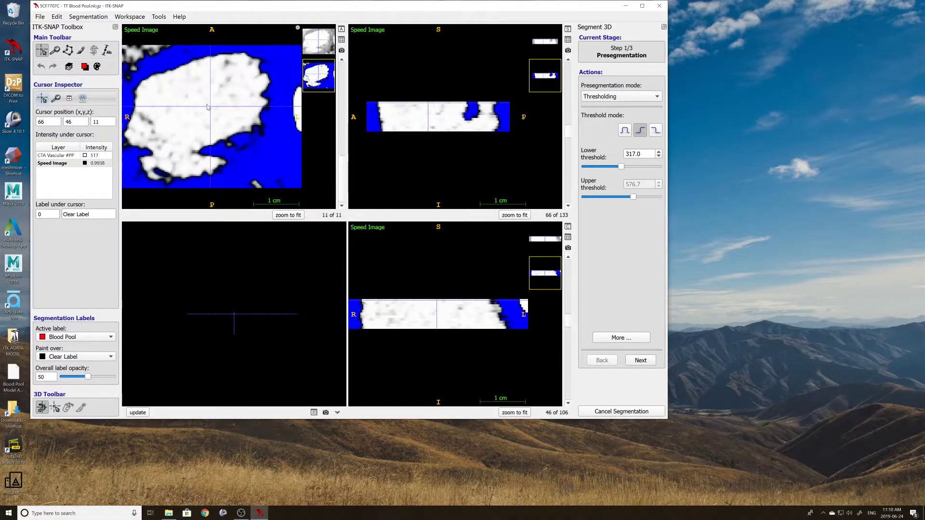
left_click(203, 110)
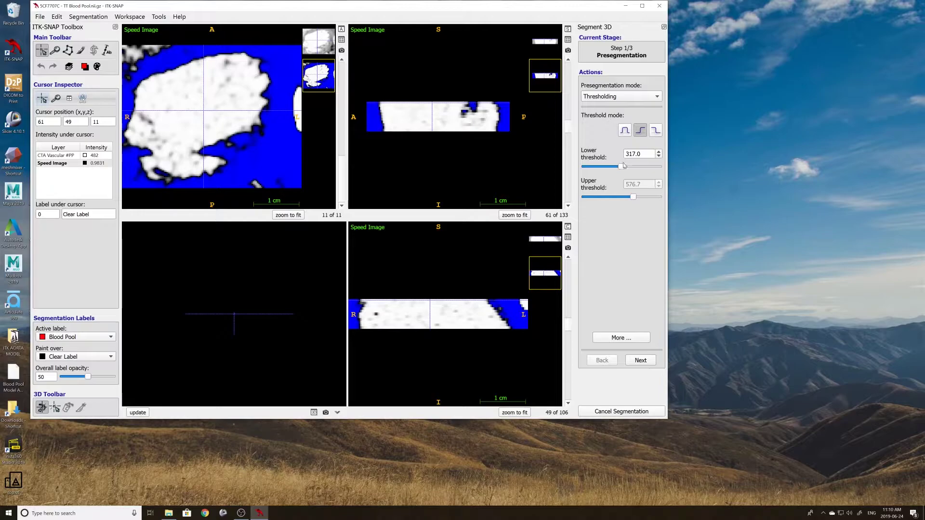
left_click_drag(622, 167, 620, 167)
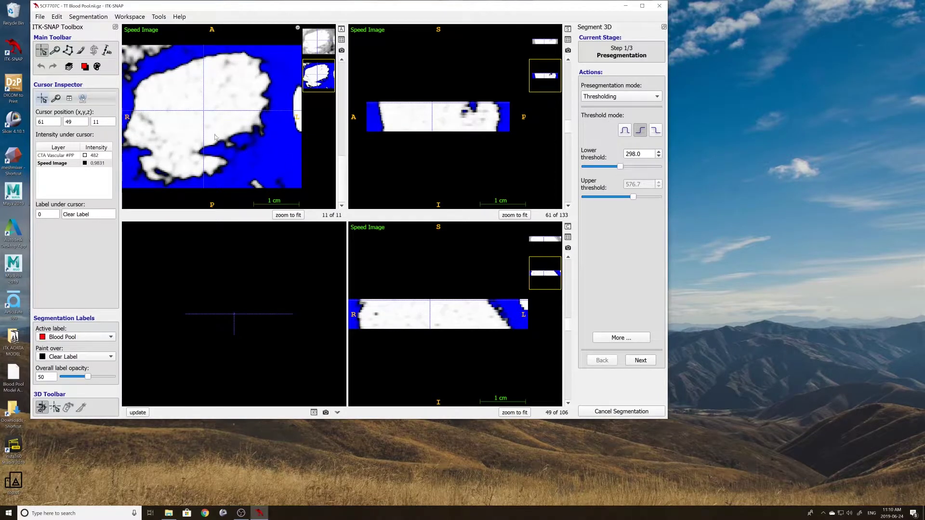
scroll(217, 138, "down", 7)
scroll(207, 131, "up", 7)
left_click(641, 361)
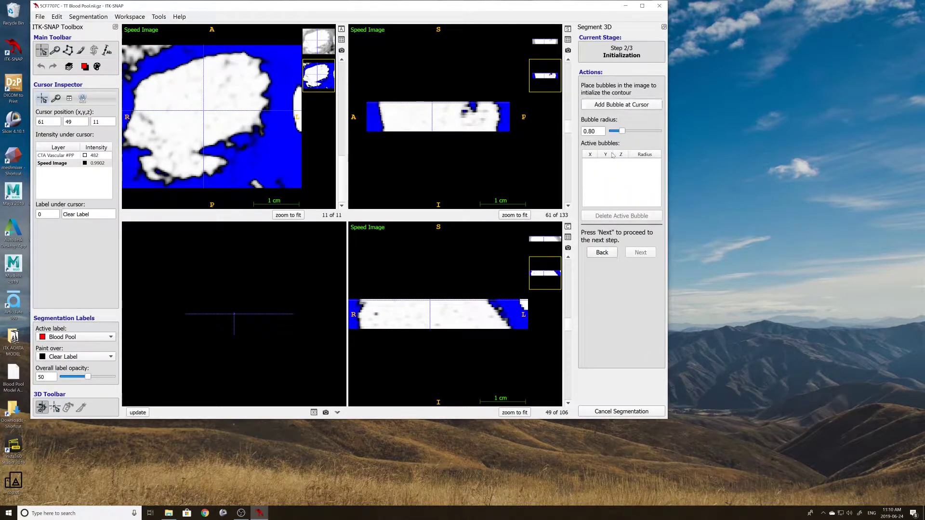
Step: Add a seed bubble of radius 2.00 inside the blood pool at cursor position 61, 47, 7 and proceed to contour evolution
left_click(426, 114)
left_click(430, 116)
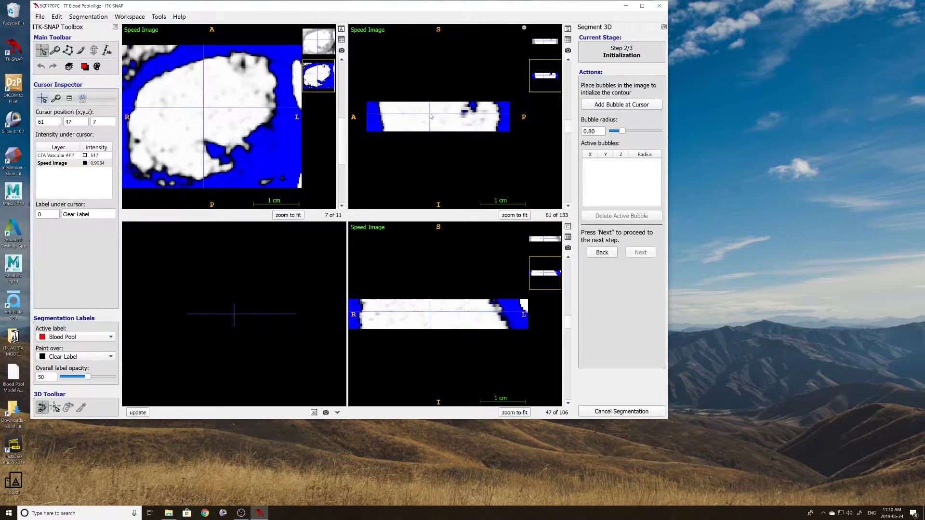
left_click(625, 107)
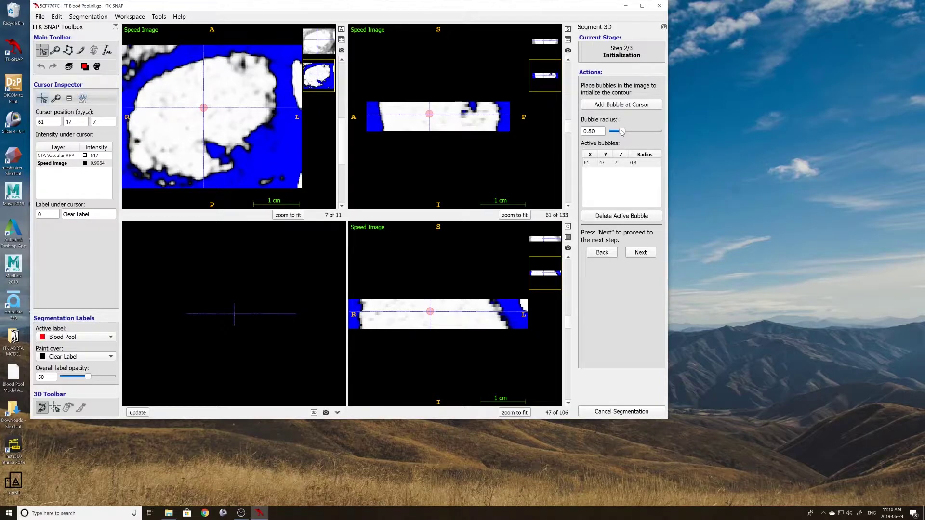
left_click_drag(622, 132, 640, 133)
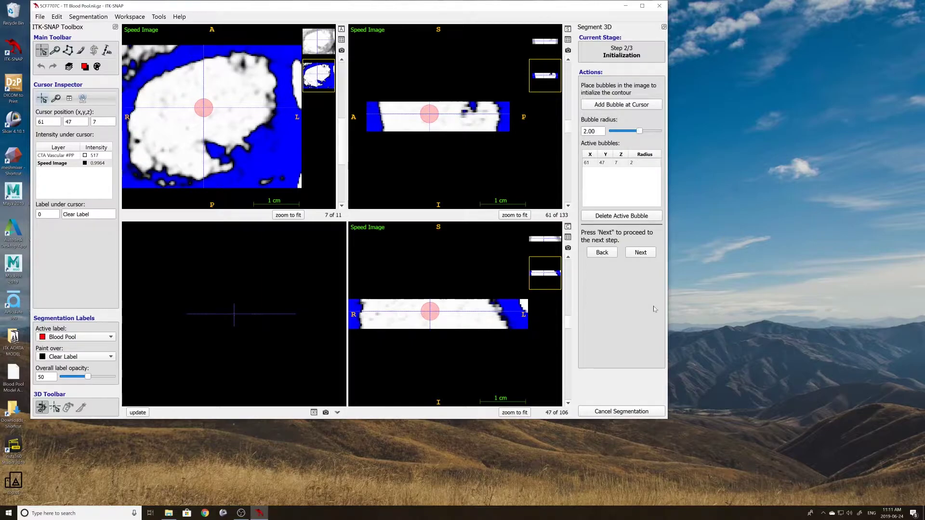
left_click(650, 256)
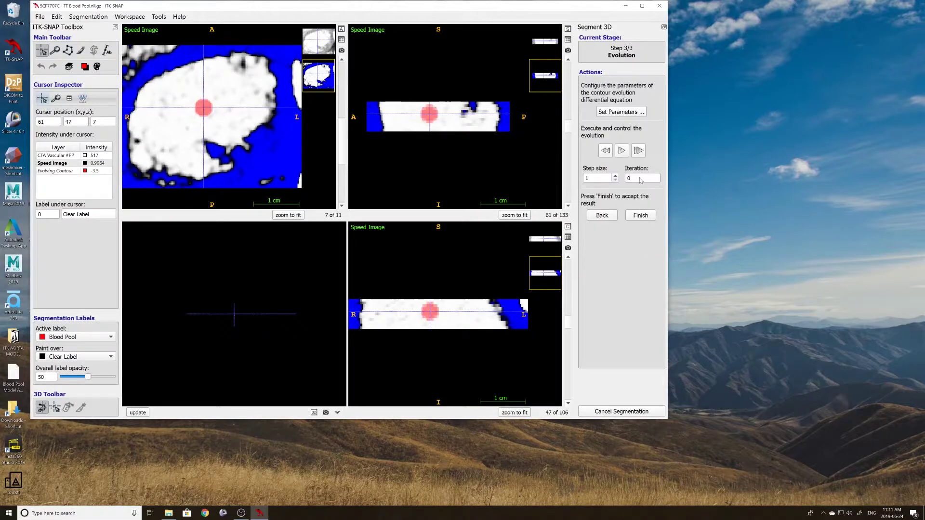
Step: Try to run the contour evolution through the blood pool region, and close the unresponsive program window
left_click(621, 151)
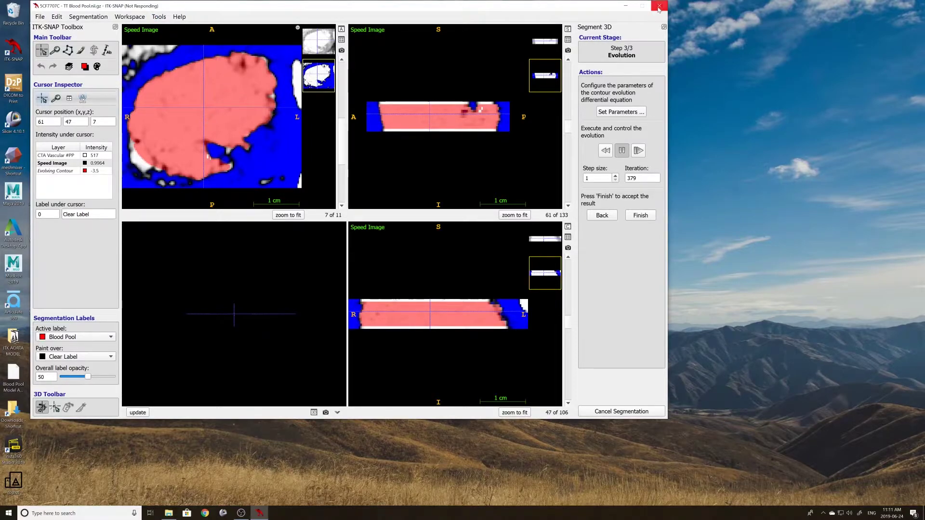
right_click(256, 508)
left_click(252, 499)
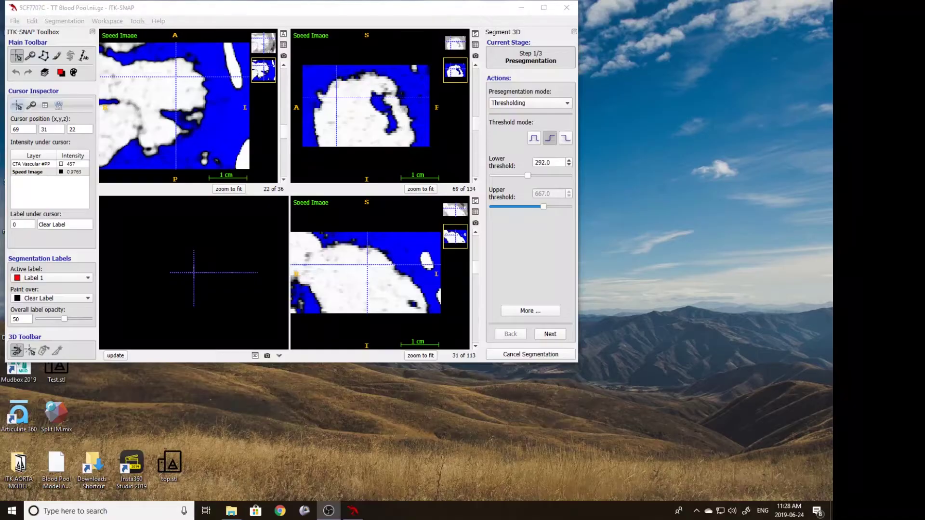
Step: Check and accept the presegmentation with lower threshold 292, and seed the blood pool with a bubble of radius 2.70 at cursor position 70, 53, 1
scroll(180, 126, "up", 8)
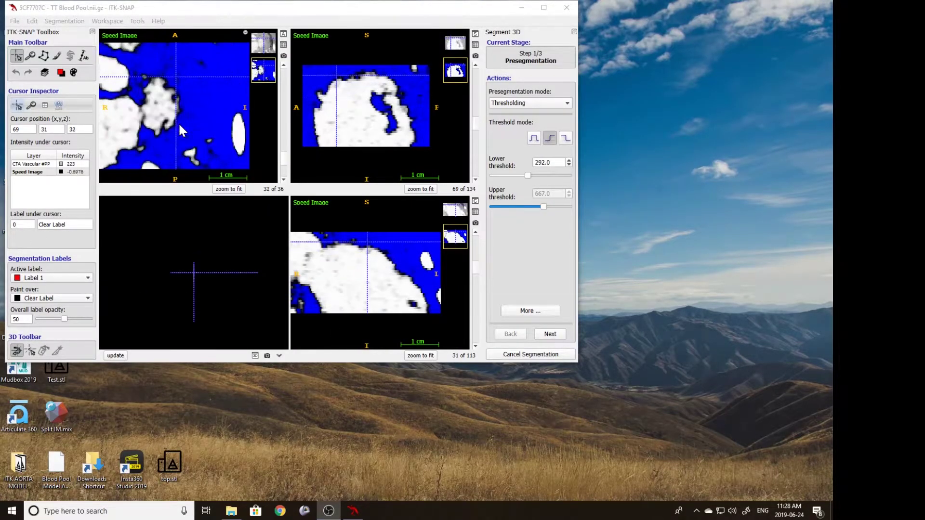
scroll(179, 128, "down", 9)
scroll(181, 129, "up", 2)
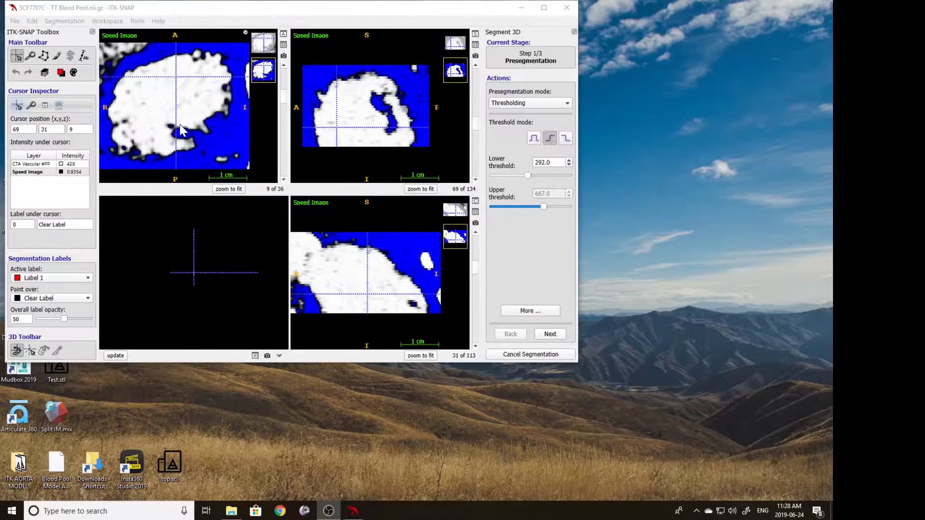
scroll(178, 116, "down", 10)
scroll(178, 116, "down", 4)
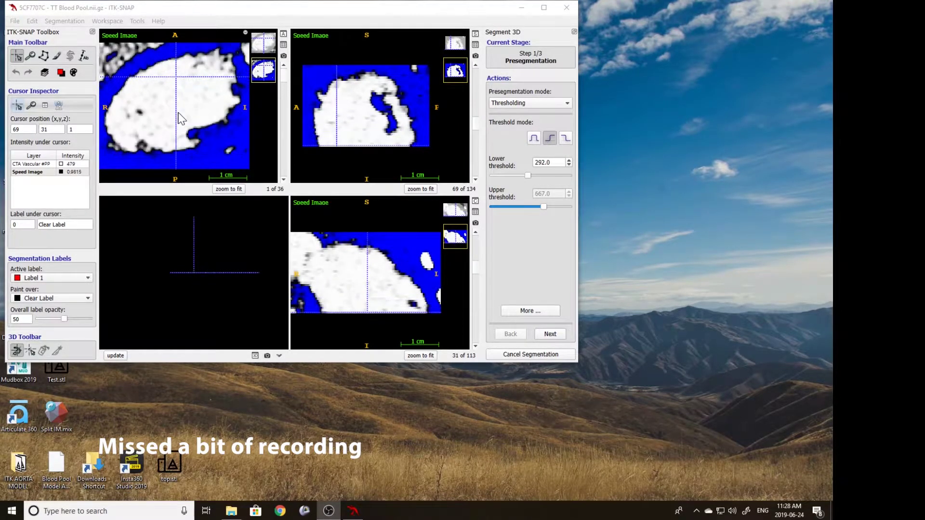
left_click(177, 101)
left_click(549, 332)
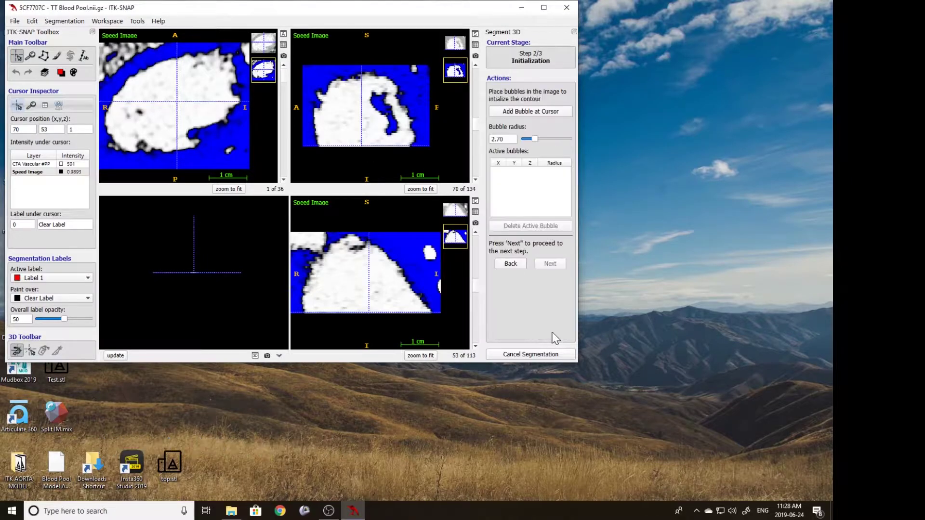
left_click(530, 112)
left_click(550, 263)
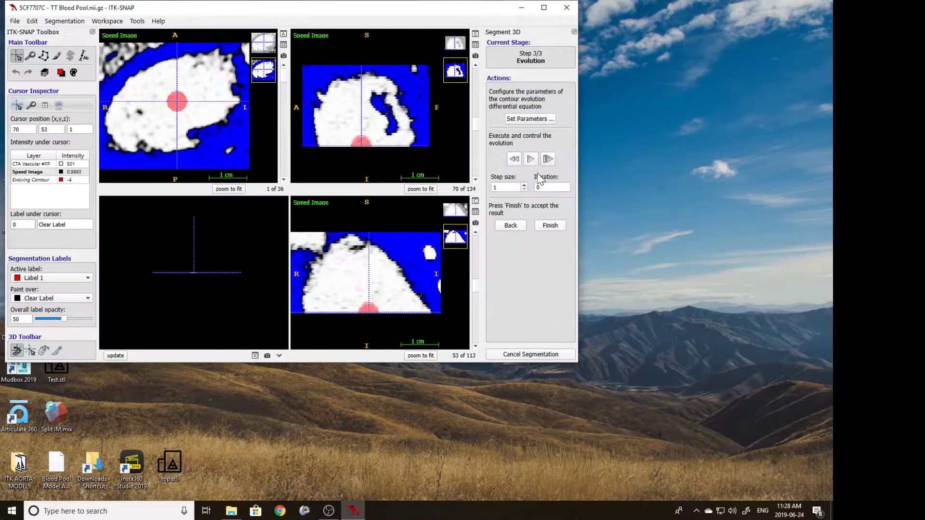
Step: Run the contour evolution past 760 iterations while checking its growth through the coronal and axial slices, and accept the result
left_click(531, 159)
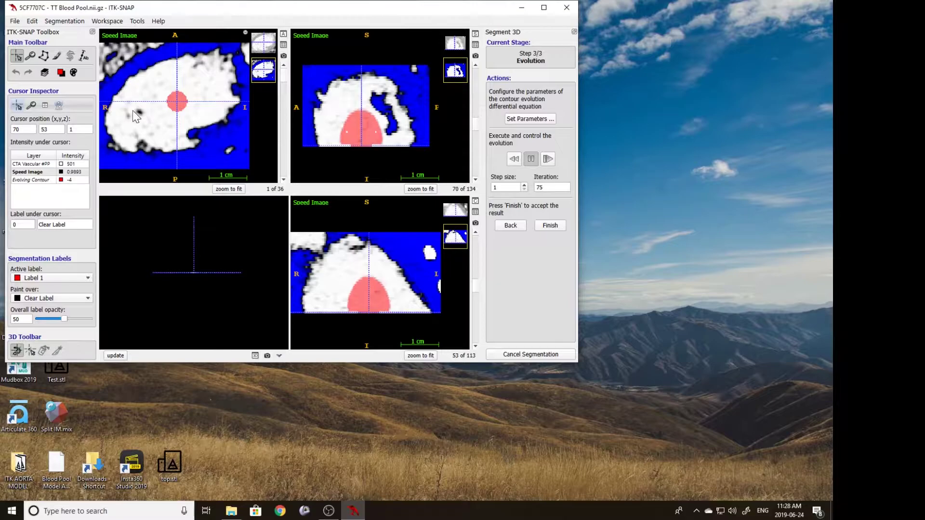
scroll(369, 278, "up", 4)
scroll(335, 279, "up", 3)
scroll(334, 279, "up", 15)
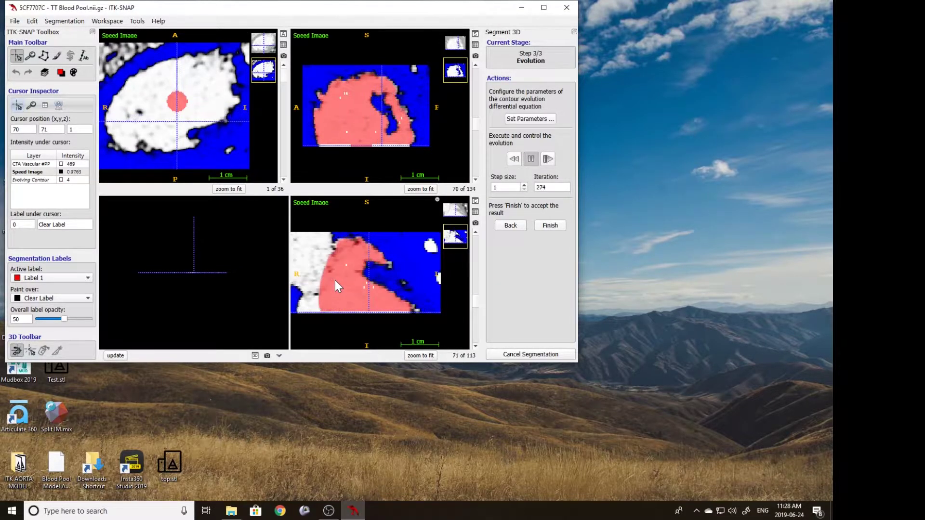
scroll(334, 280, "up", 13)
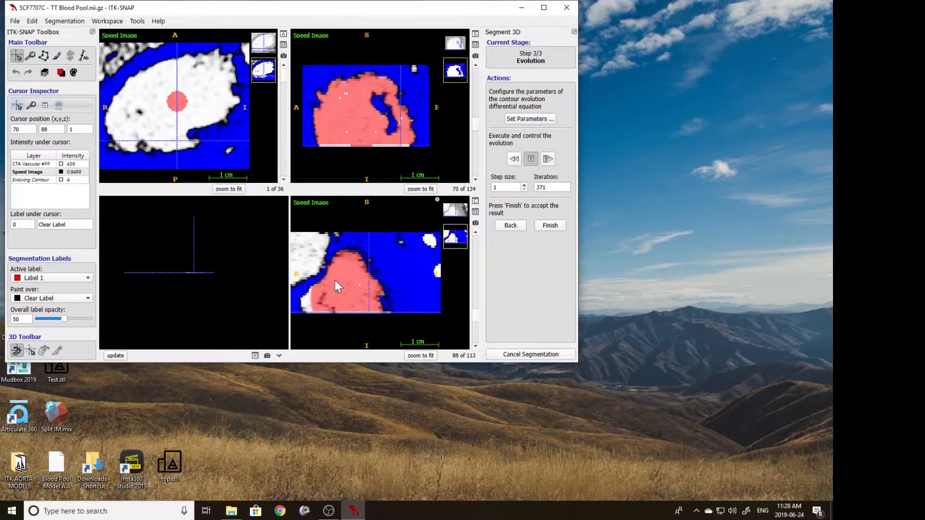
scroll(336, 281, "up", 2)
scroll(171, 116, "up", 15)
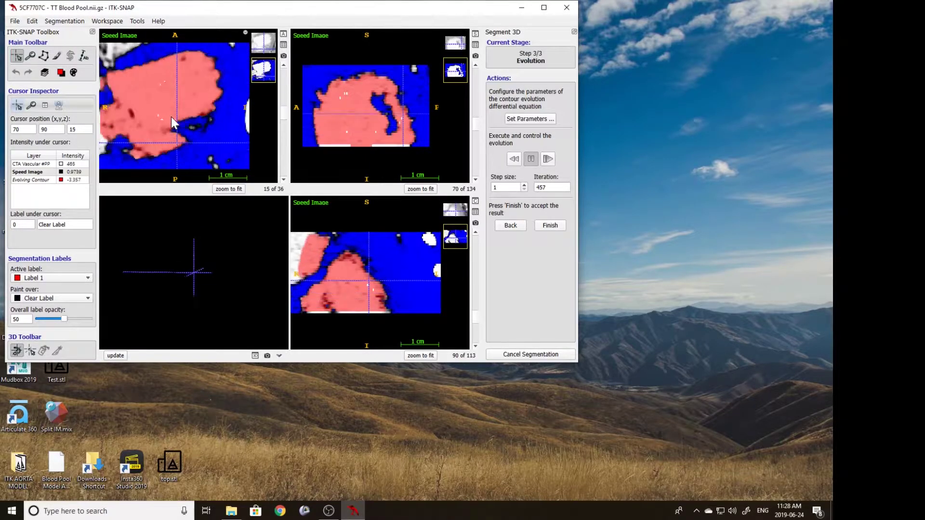
scroll(171, 117, "up", 8)
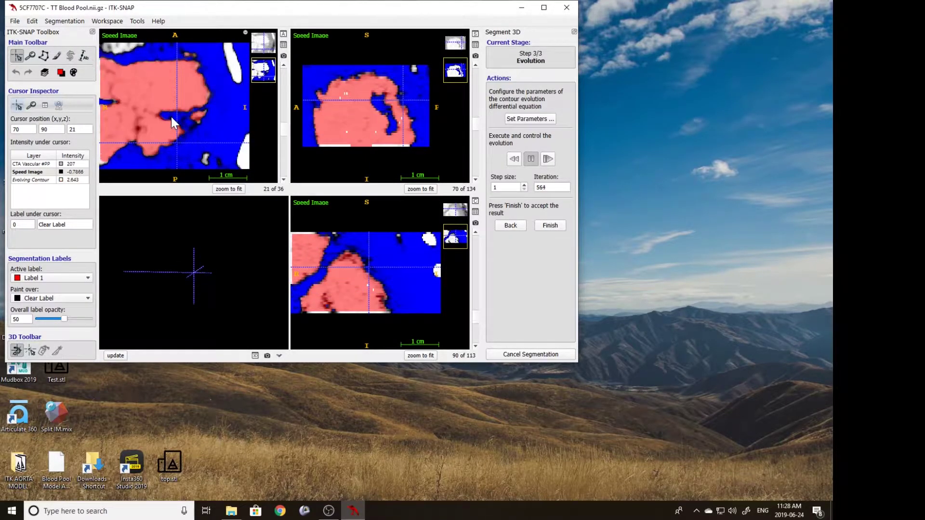
scroll(171, 117, "up", 11)
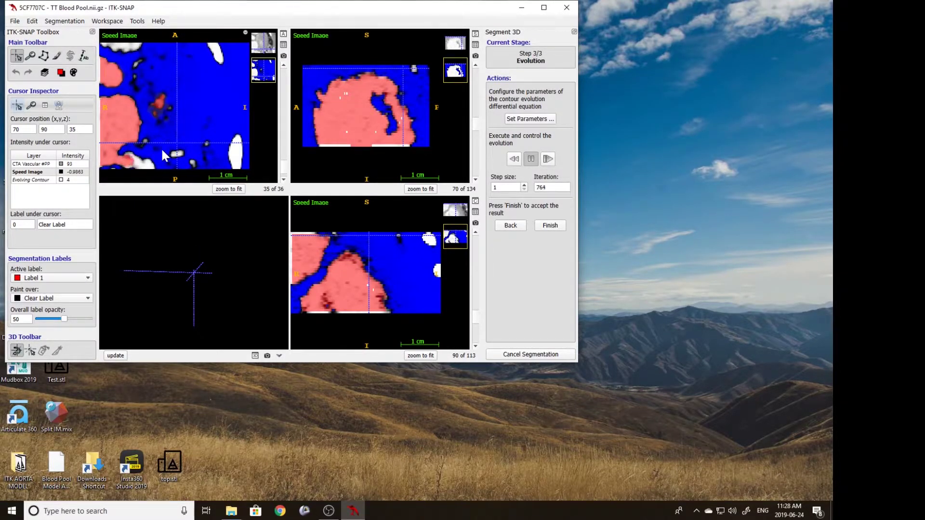
left_click(550, 227)
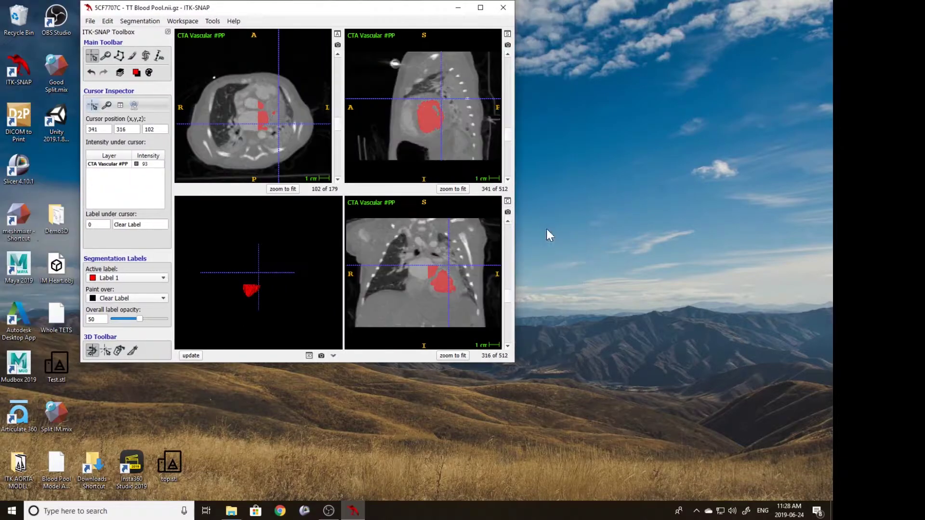
Step: Save the segmentation, and update the 3D model with the new blood pool region, turning it to an angled view
left_click(140, 21)
left_click(150, 62)
left_click(190, 356)
left_click_drag(297, 303, 259, 315)
Step: Fit the snake ROI around the unsegmented chamber beside the existing label, with position 196, 277, 74 and size 116 × 74 × 42
key("s")
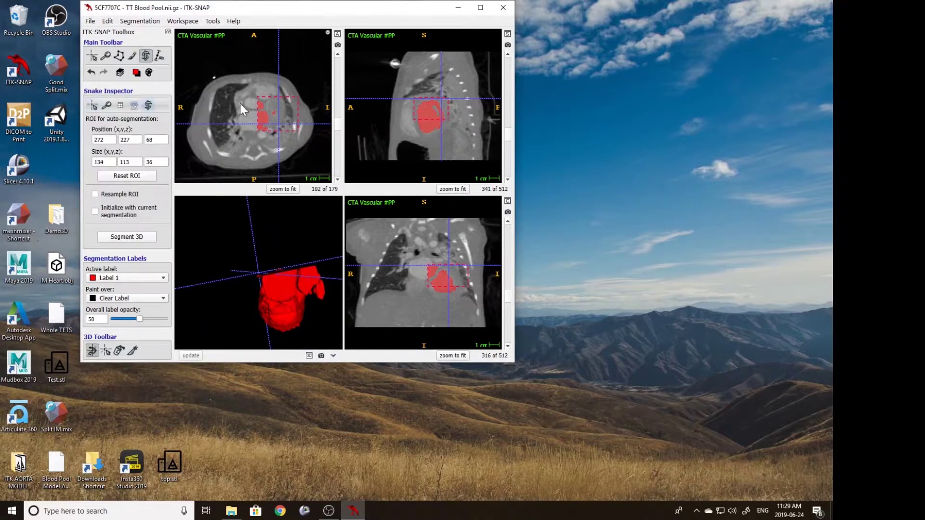
scroll(255, 117, "up", 4)
right_click_drag(261, 120, 267, 111)
scroll(264, 112, "down", 20)
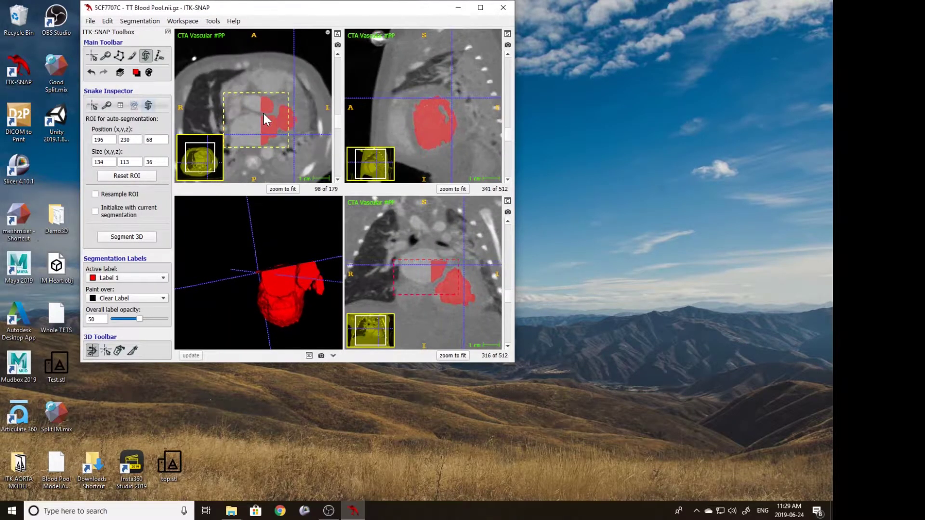
scroll(278, 117, "up", 20)
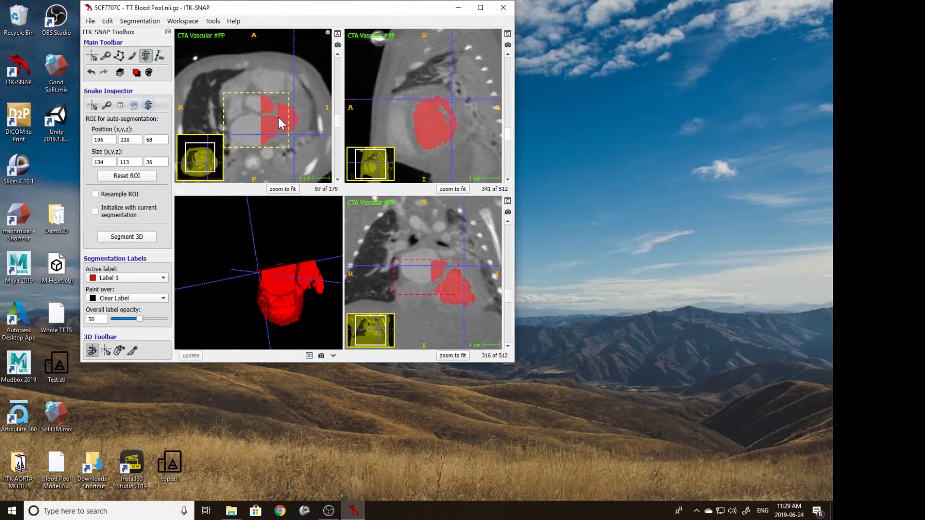
scroll(278, 117, "up", 6)
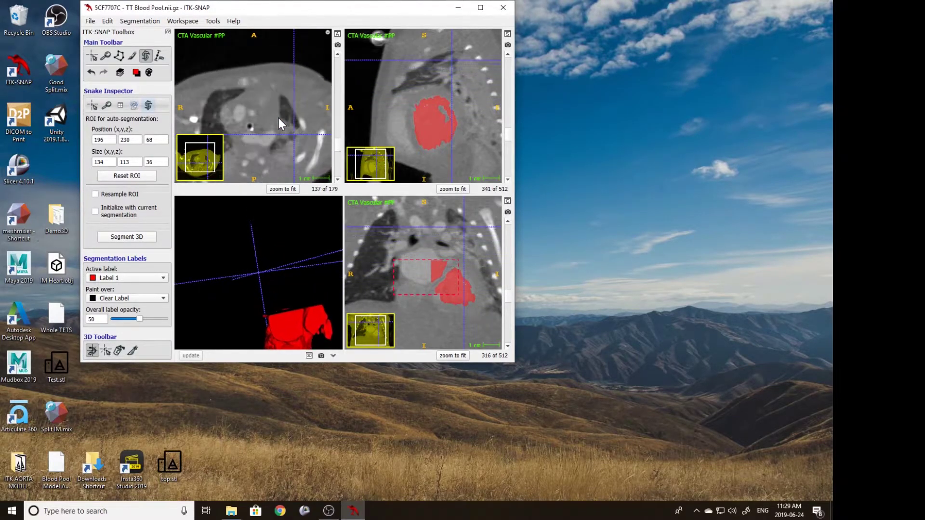
scroll(278, 117, "down", 20)
left_click_drag(257, 92, 259, 115)
right_click_drag(270, 134, 270, 131)
middle_click_drag(270, 132, 272, 113)
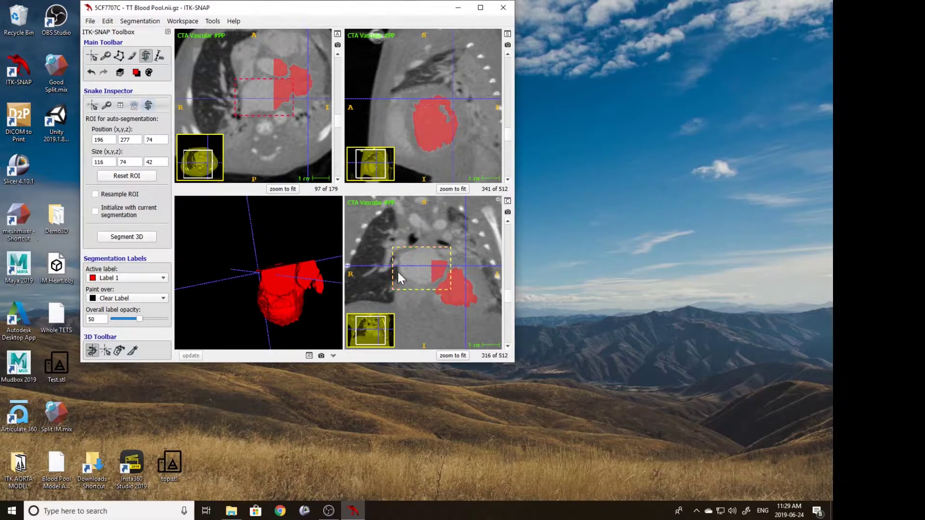
Step: Start 3D segmentation of the region, check and accept the thresholding presegmentation, and seed a bubble at cursor position 61, 27, 16
left_click(127, 237)
left_click(228, 102)
scroll(229, 99, "down", 20)
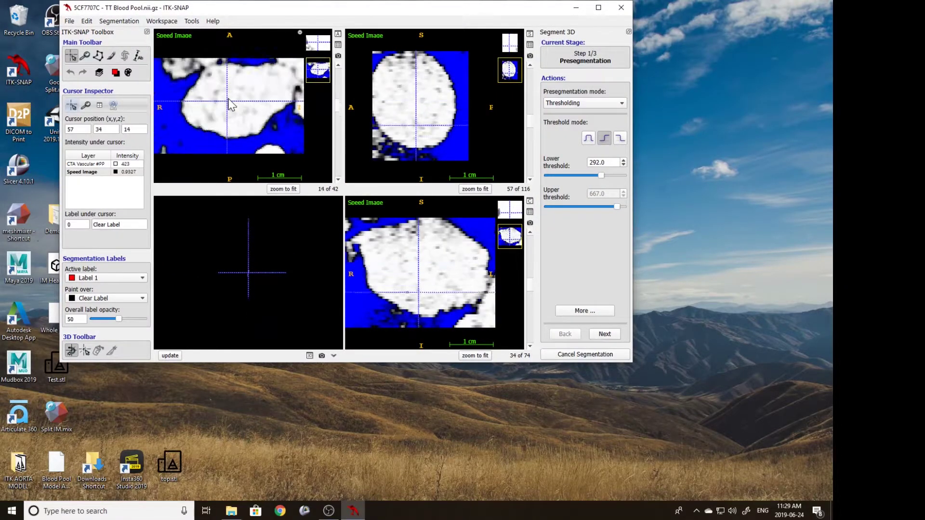
scroll(230, 100, "up", 15)
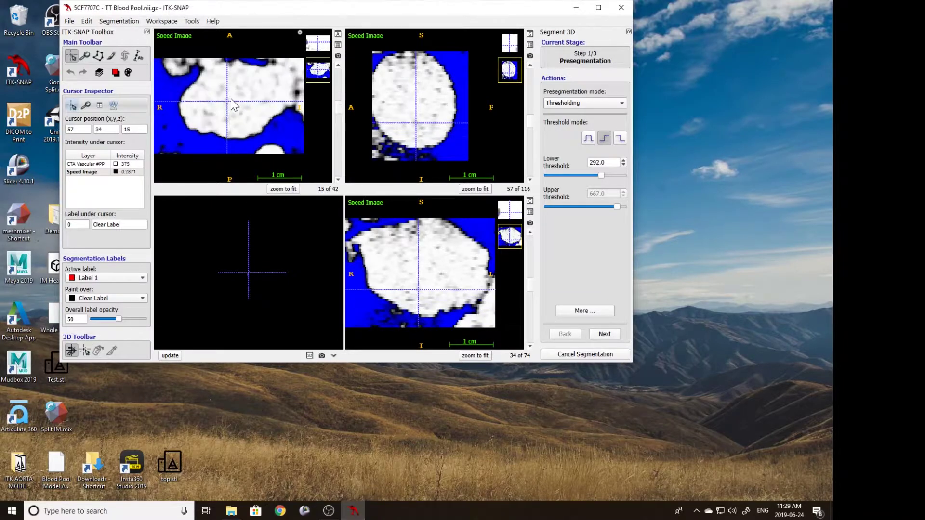
left_click(233, 92)
left_click(605, 334)
left_click(592, 114)
left_click(606, 263)
Step: Run the contour evolution past 470 iterations while checking its growth through the axial slices, and accept the result
left_click(584, 161)
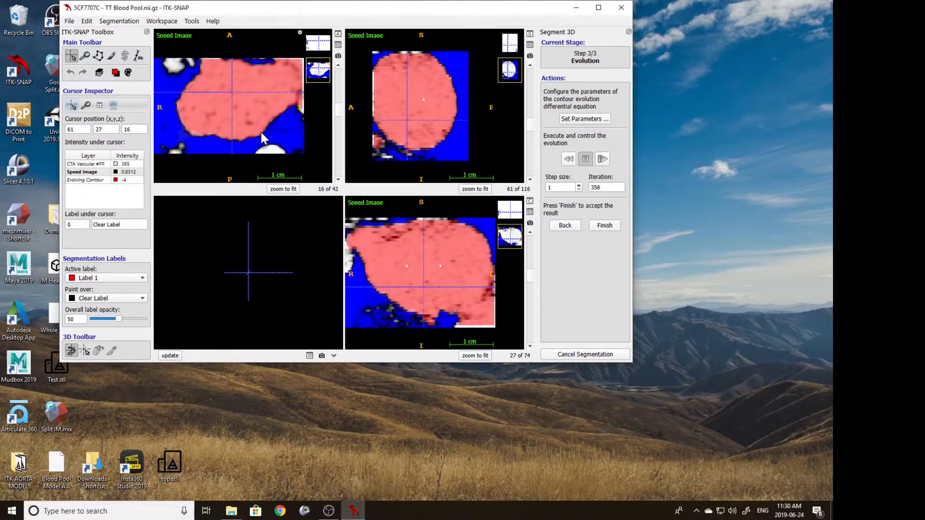
scroll(263, 130, "up", 17)
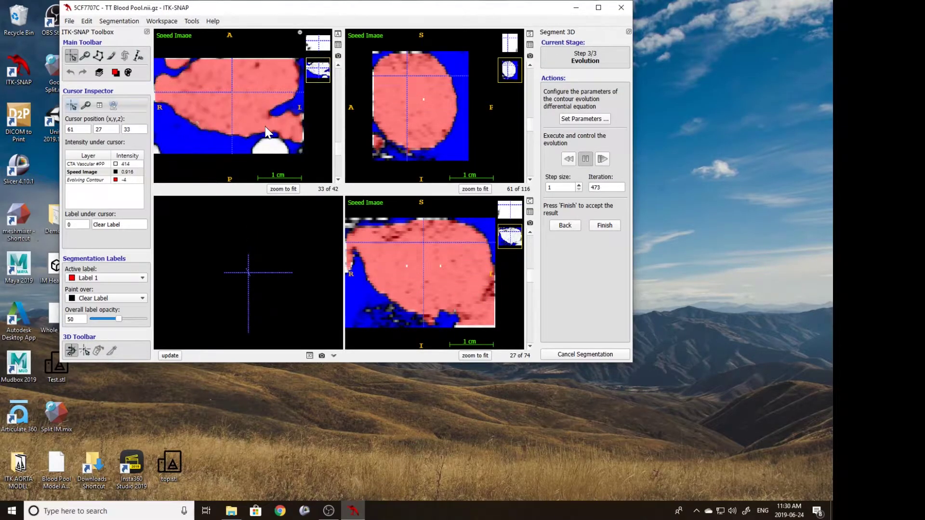
scroll(266, 131, "up", 2)
left_click(610, 226)
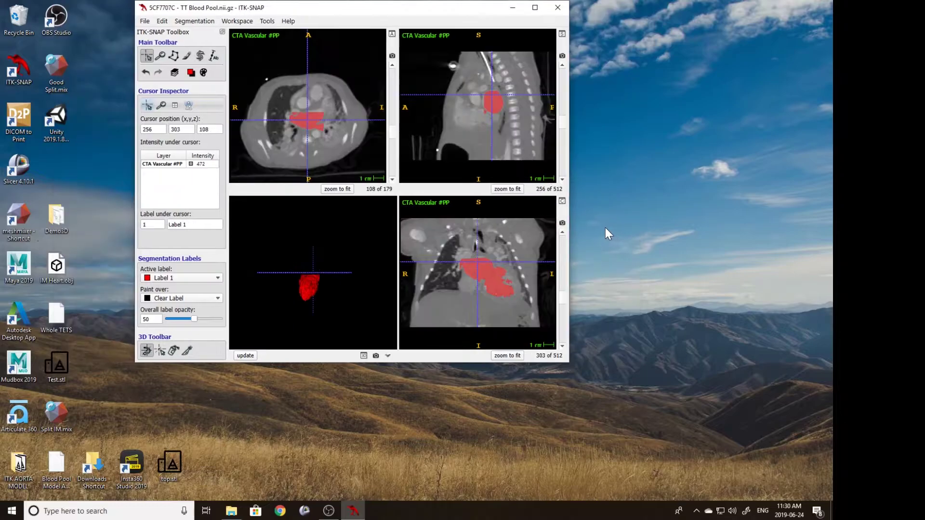
Step: Update the 3D model with the added region, turn it to an angled view, and save the TT Blood Pool.nii.gz segmentation
scroll(323, 279, "up", 5)
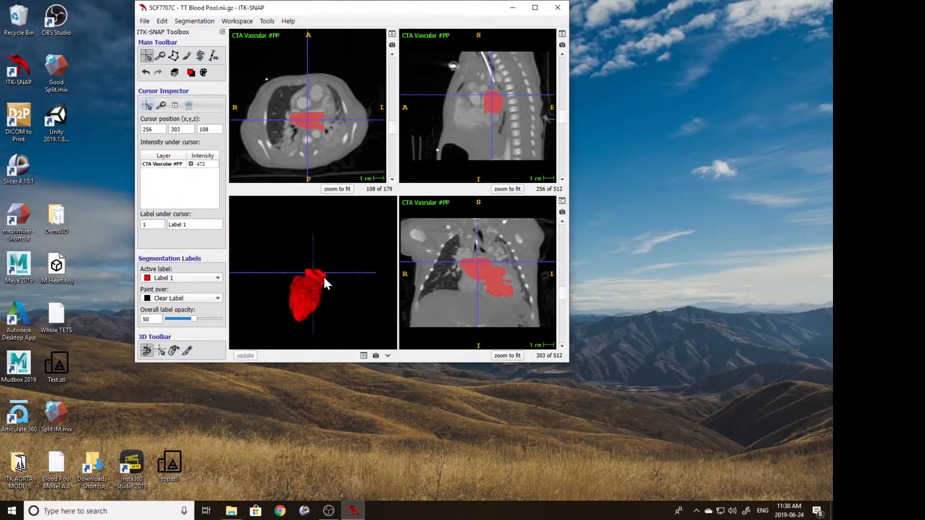
left_click_drag(334, 268, 337, 288)
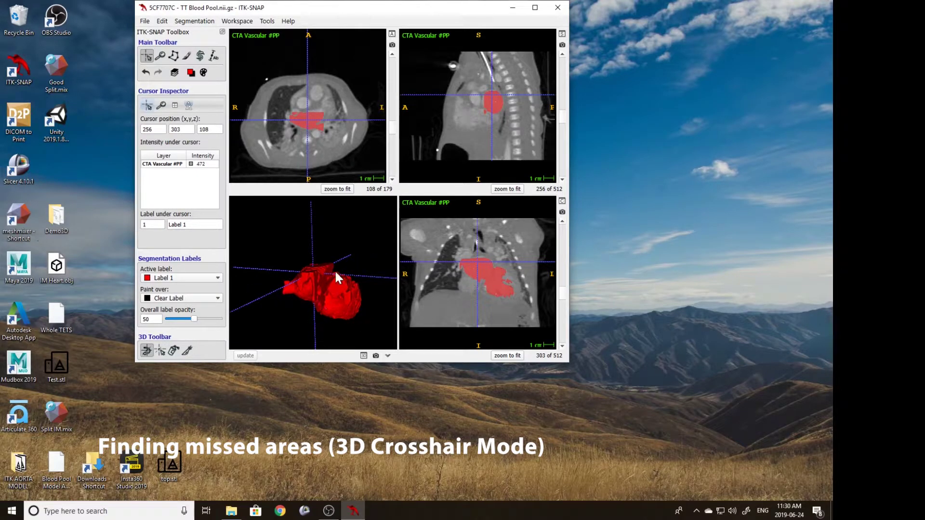
left_click(195, 20)
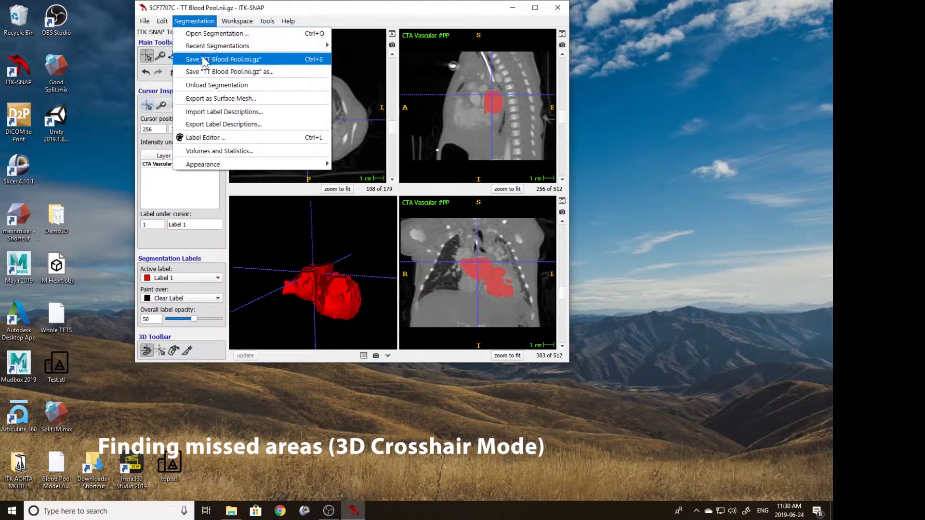
left_click(202, 57)
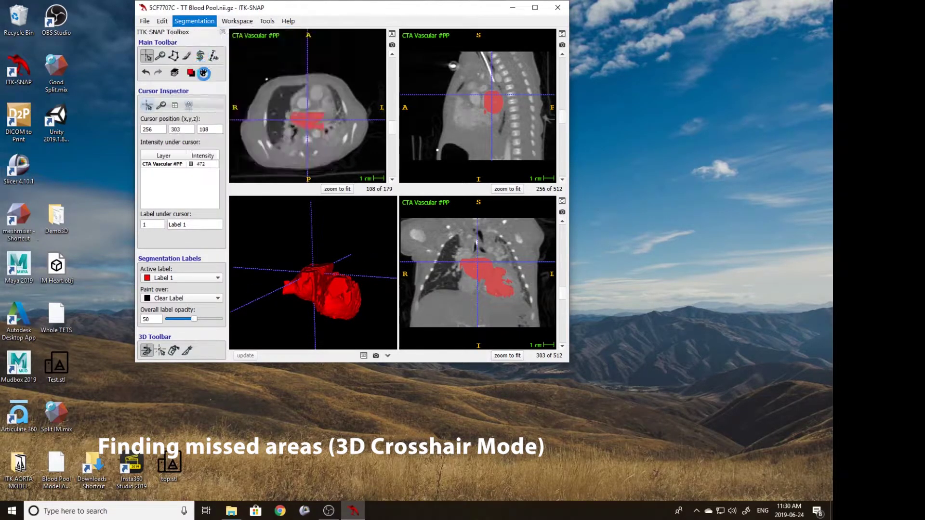
Step: Use the 3D crosshair mode to locate missed areas from the model's surface, ending at cursor position 237, 278, 102
left_click(160, 350)
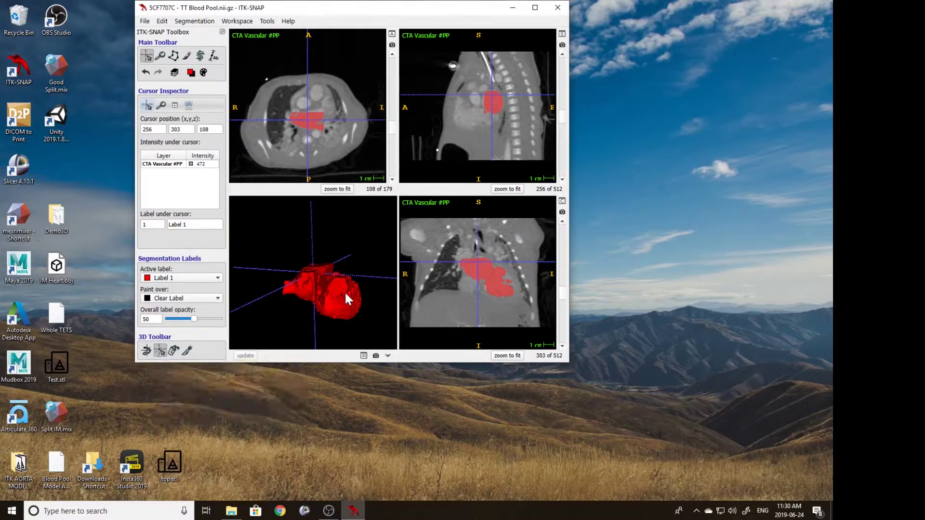
left_click(340, 285)
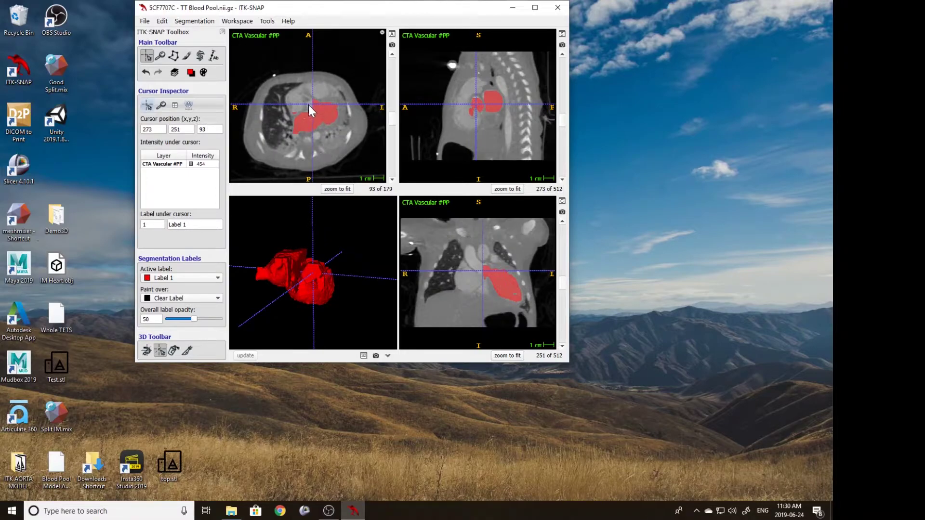
left_click(297, 271)
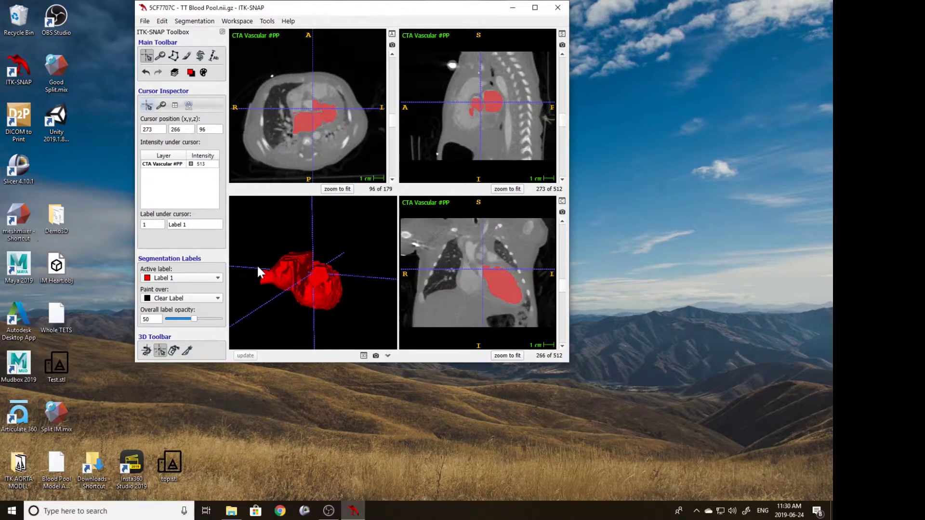
left_click(299, 268)
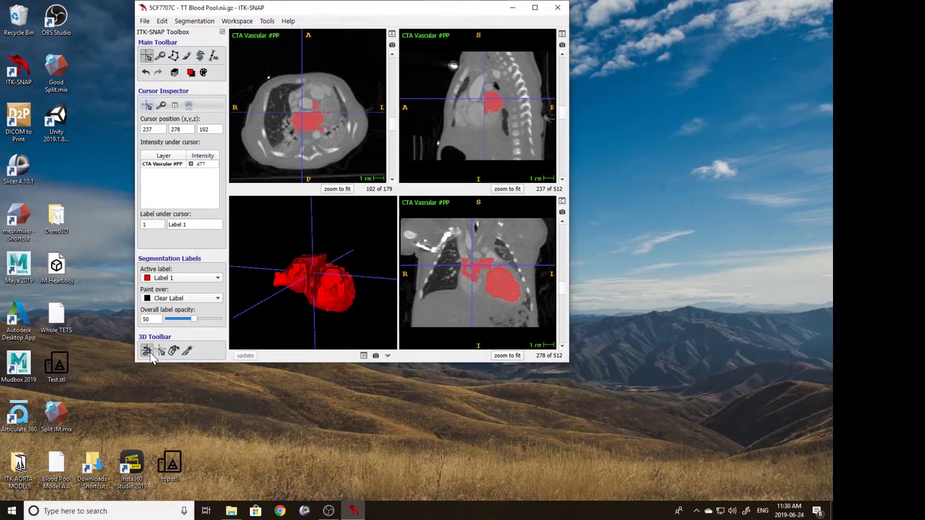
Step: Reshape the snake ROI over the missed strip in front of the chamber, with position 196, 270, 74 and size 116 × 30 × 42
right_click_drag(293, 118, 297, 53)
middle_click_drag(305, 115, 311, 97)
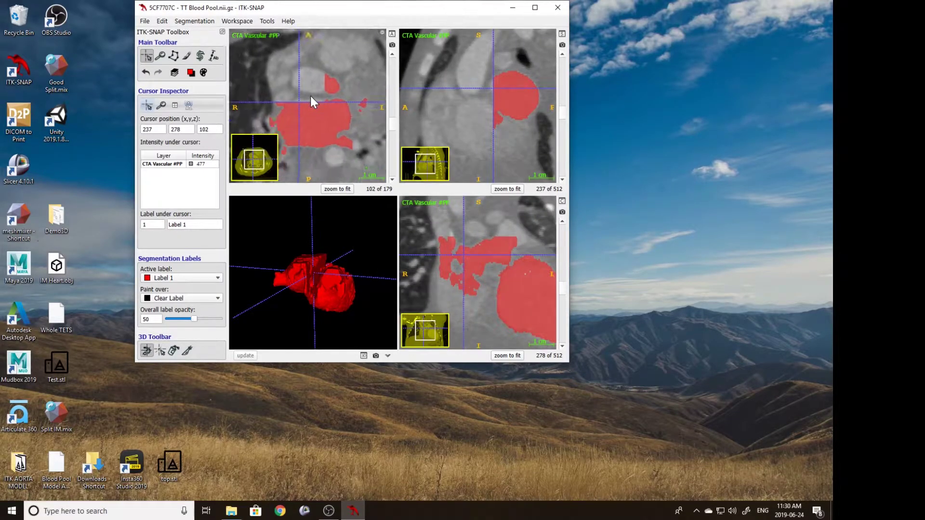
key("a")
left_click_drag(311, 101, 311, 95)
left_click_drag(324, 155, 325, 117)
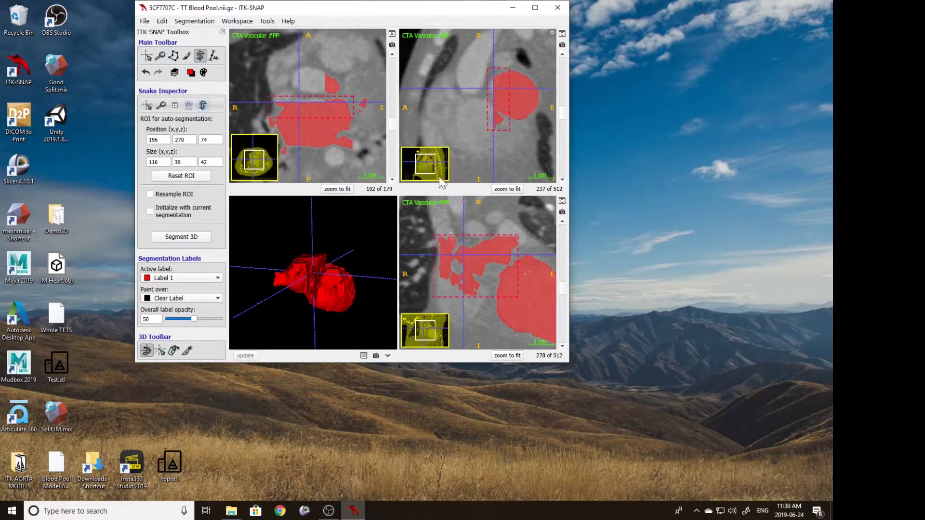
mouse_move(322, 264)
left_mouse_down()
mouse_move(334, 282)
mouse_move(299, 276)
mouse_move(317, 287)
mouse_move(341, 280)
mouse_move(326, 264)
mouse_move(316, 275)
left_mouse_up()
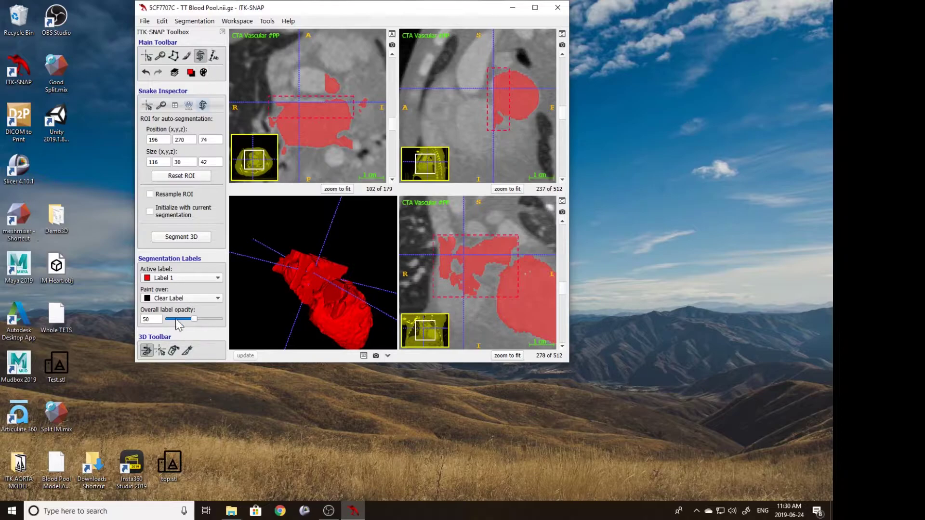
Step: Start 3D segmentation of the strip, accept its presegmentation, and seed a bubble with adjusted radius at cursor position 61, 23, 29
left_click(196, 240)
scroll(287, 120, "down", 7)
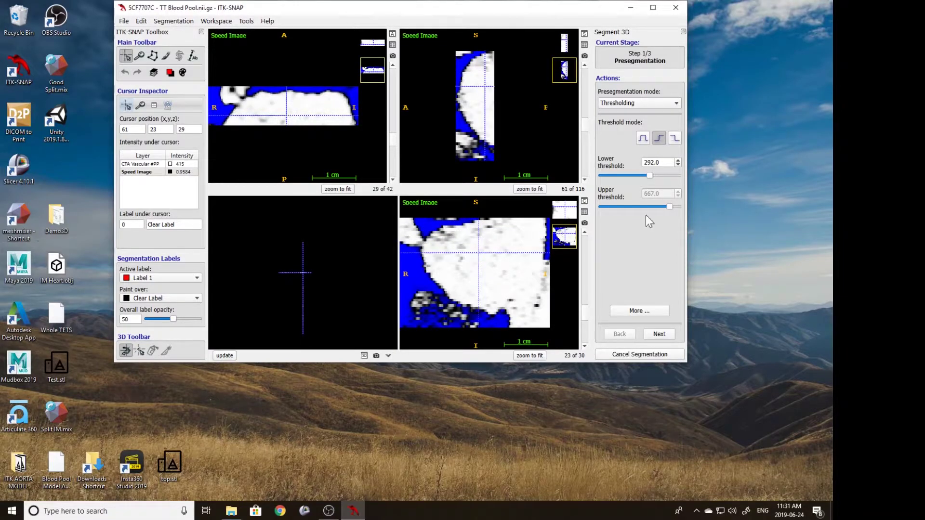
left_click(659, 334)
left_click(645, 113)
left_click_drag(639, 142, 643, 142)
left_click(659, 264)
Step: Run the contour evolution past 316 iterations until it fills the strip, checking its slices, and accept the result
left_click(641, 159)
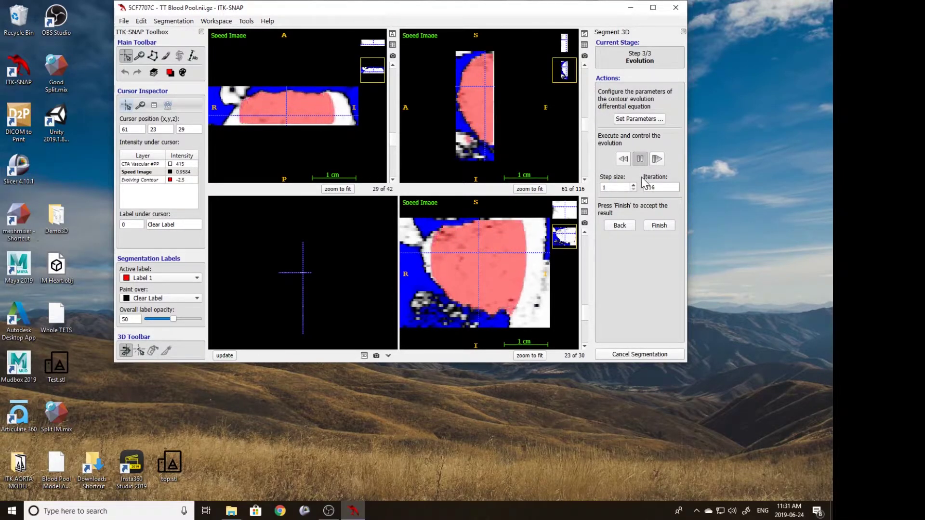
scroll(262, 106, "up", 2)
scroll(261, 105, "down", 12)
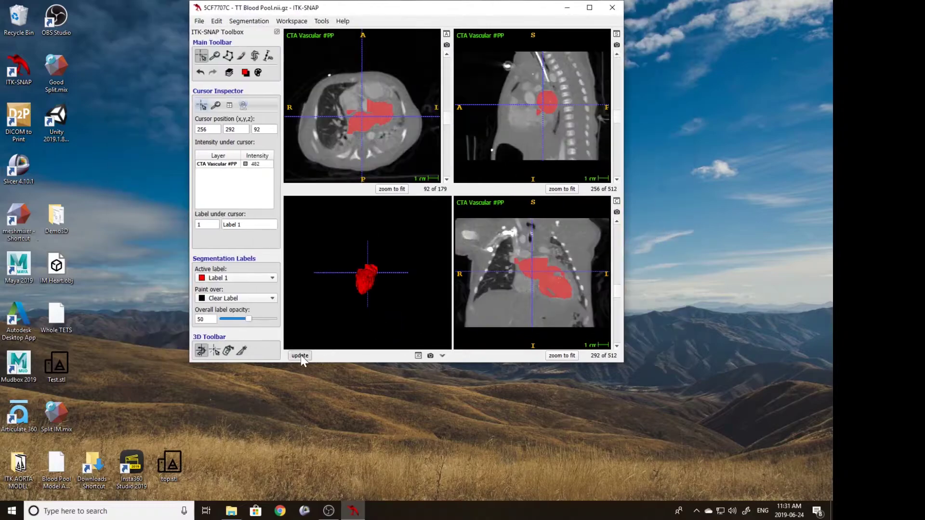
Step: Update the 3D model with the new strip, and enlarge and turn it to inspect its surface for gaps
left_click(301, 355)
left_click_drag(374, 253, 372, 326)
scroll(369, 318, "up", 4)
left_click_drag(353, 274, 319, 270)
Step: Set the 3D crosshair on the model's edge at x 223, y 275, and examine the neighbouring axial slices for missed blood pool
left_click(215, 350)
left_click(312, 256)
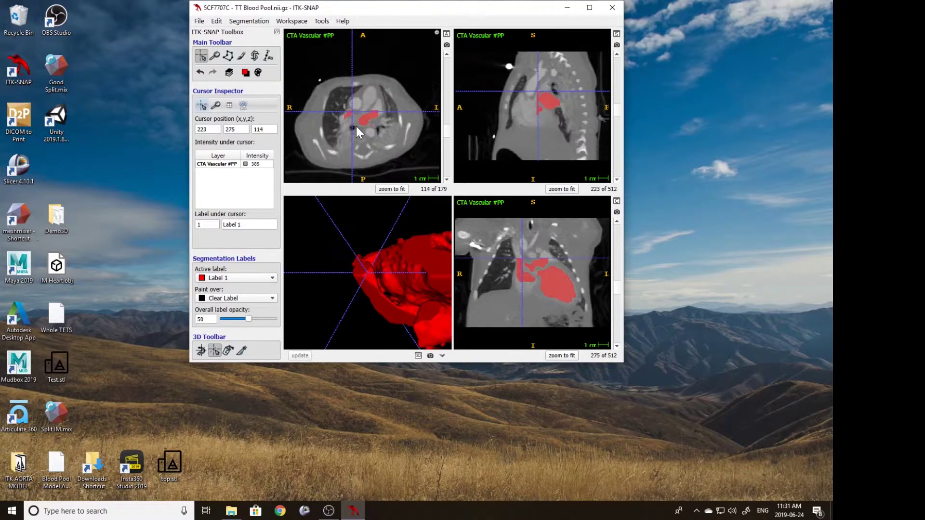
right_click_drag(358, 128, 355, 116)
scroll(345, 127, "down", 3)
scroll(345, 128, "down", 17)
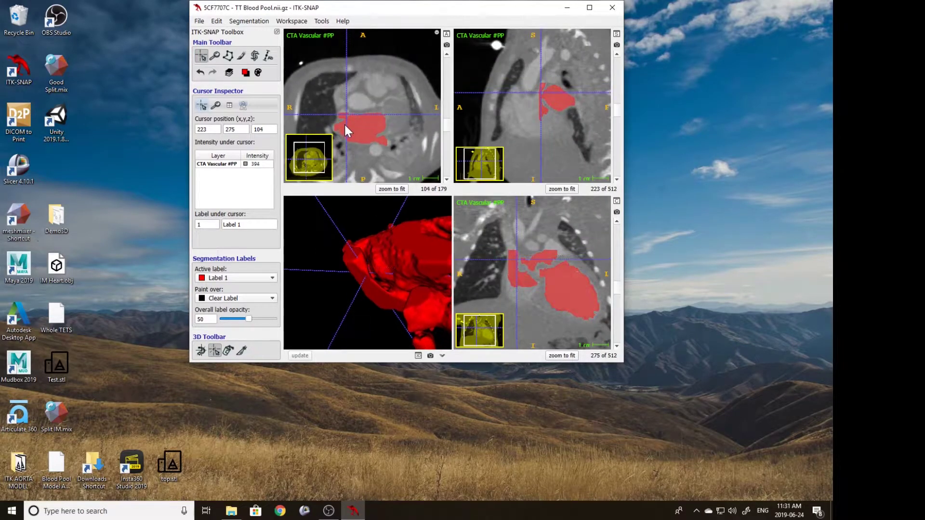
scroll(345, 123, "down", 12)
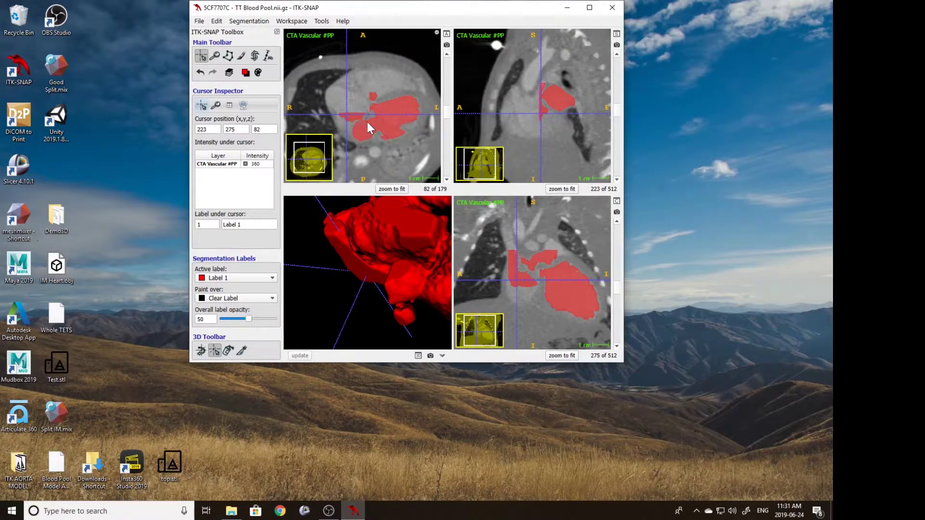
right_click_drag(363, 122, 365, 94)
scroll(366, 97, "up", 9)
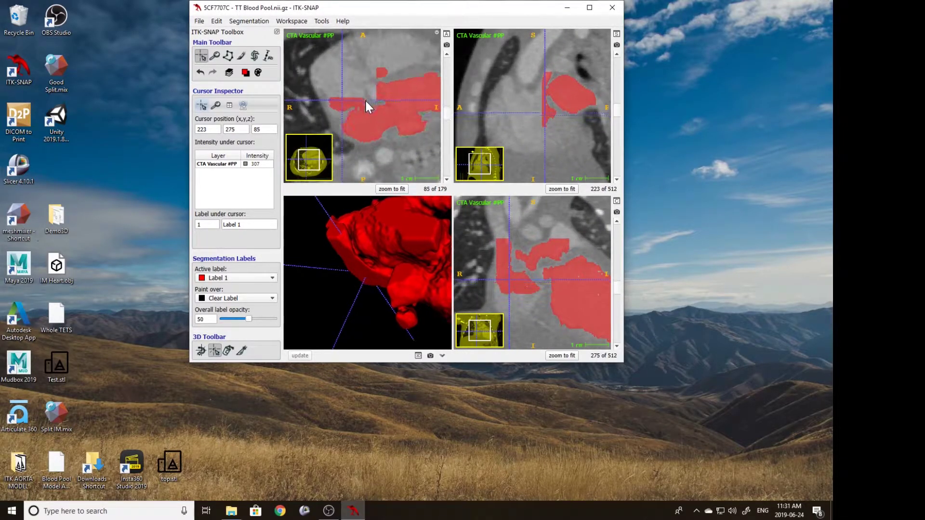
scroll(365, 100, "up", 6)
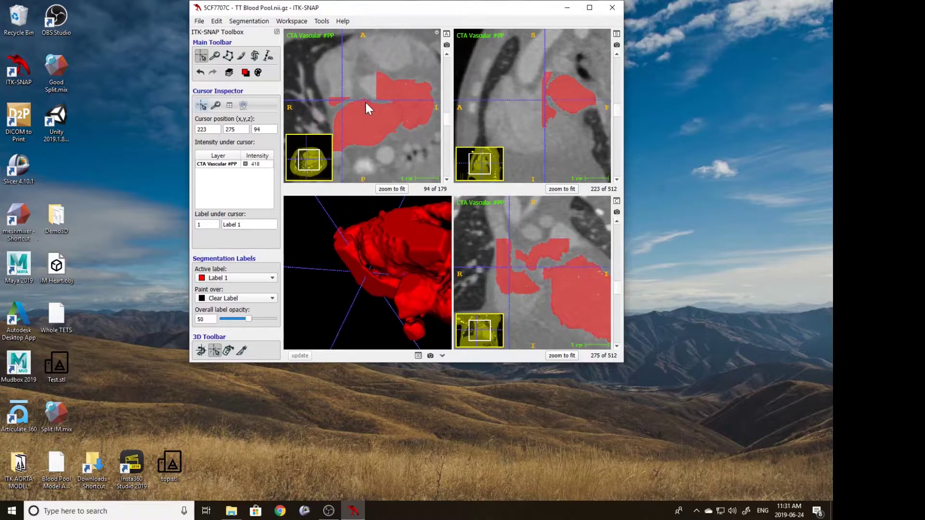
scroll(365, 102, "up", 10)
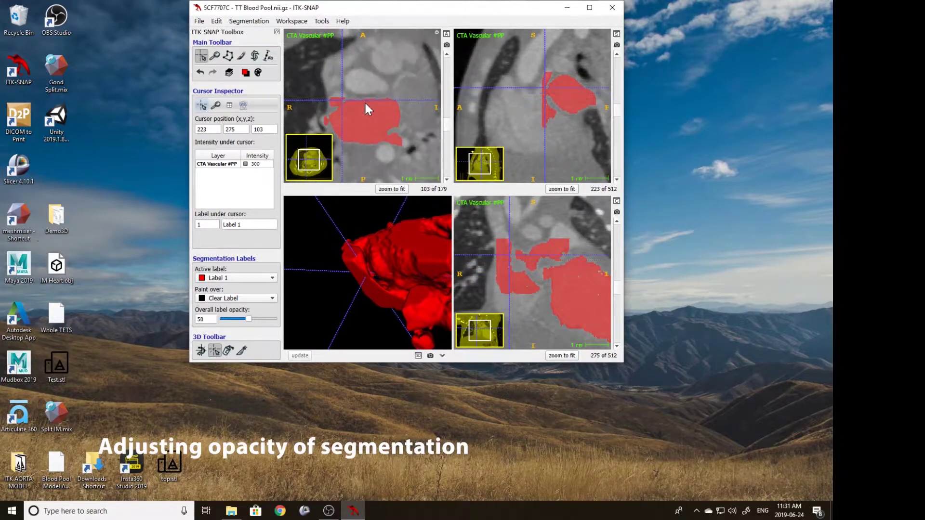
scroll(364, 109, "up", 5)
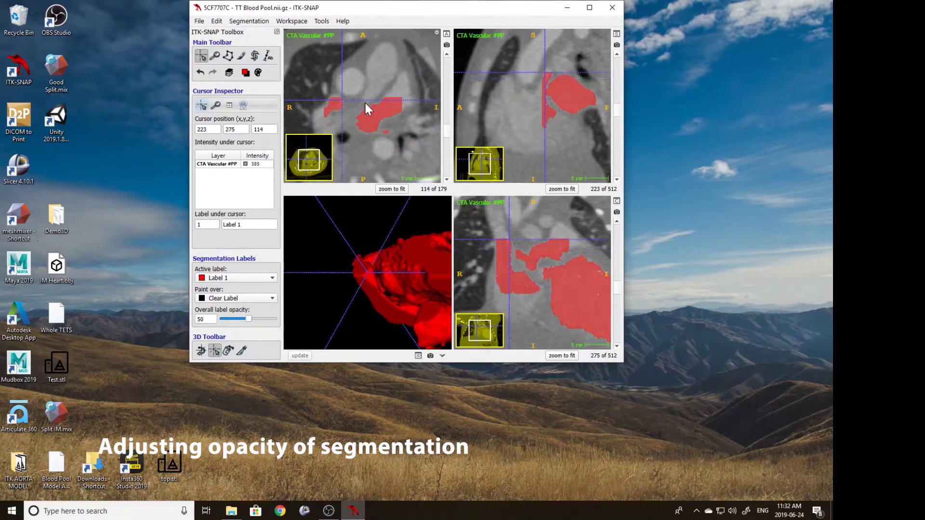
scroll(365, 103, "down", 2)
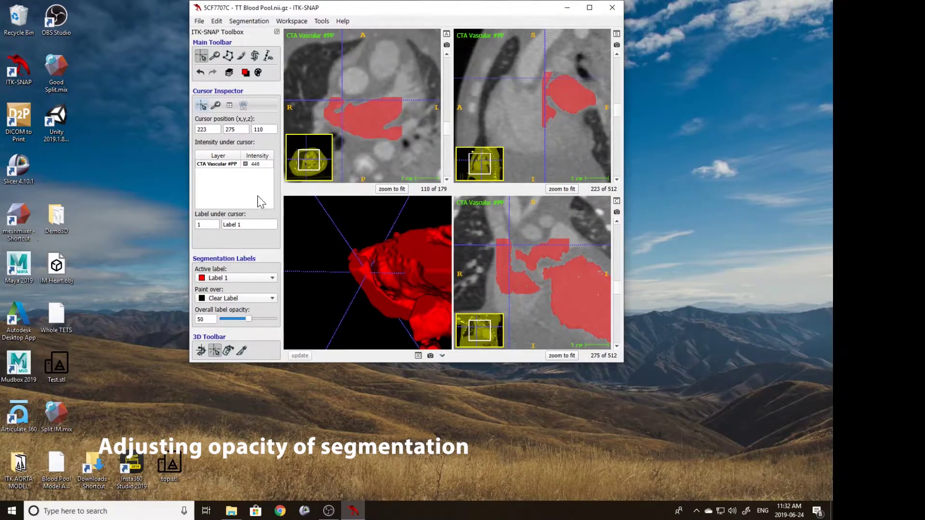
Step: Lower the overall label opacity to 4 and compare the segmentation with the underlying anatomy through the enlarged axial slices
left_click_drag(249, 319, 226, 322)
right_click_drag(340, 114, 333, 86)
middle_click_drag(333, 86, 345, 71)
scroll(334, 98, "up", 4)
scroll(337, 98, "down", 11)
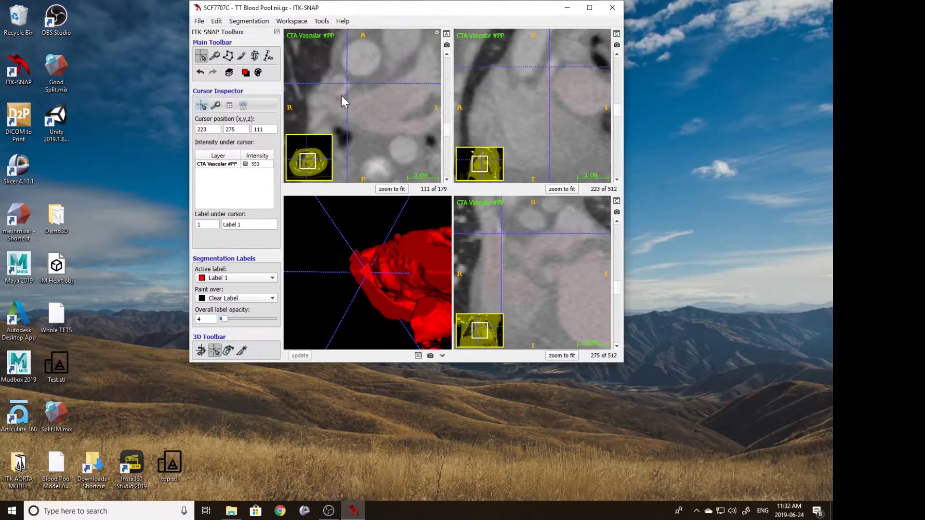
scroll(343, 94, "down", 1)
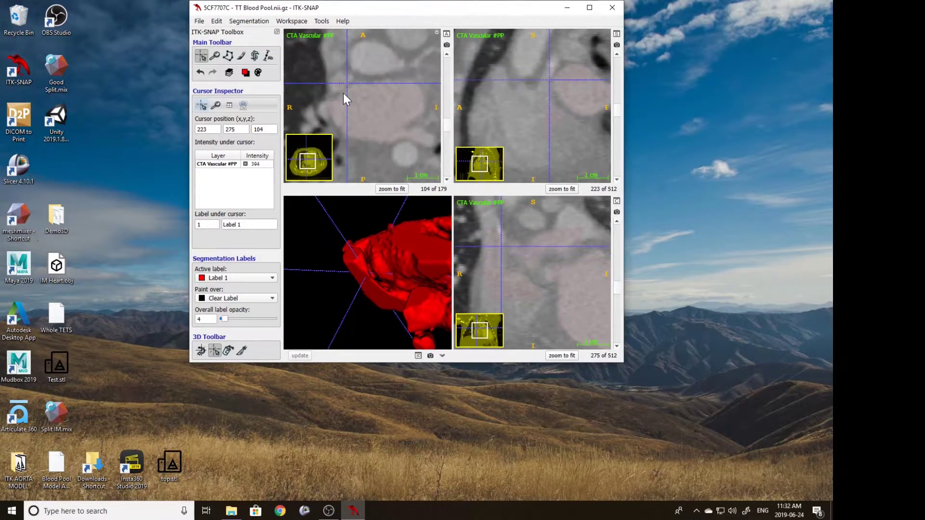
scroll(343, 94, "up", 3)
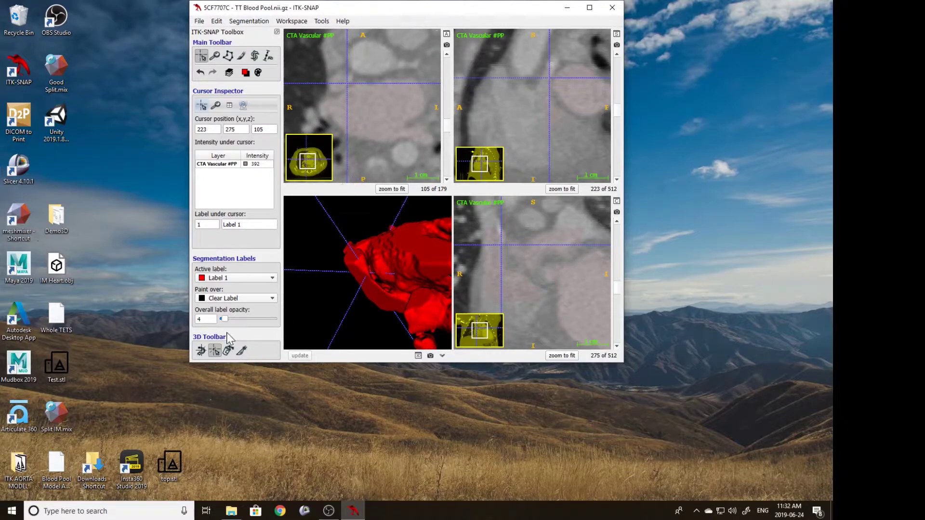
Step: Set the overall label opacity to 31 and configure a round 3D paintbrush of size 8 that paints Clear Label over Label 1
left_click_drag(228, 323, 241, 320)
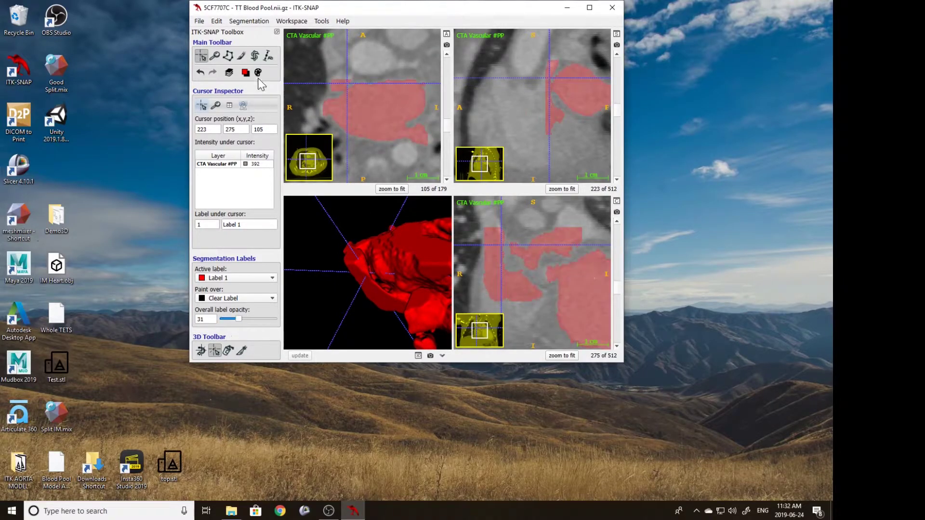
left_click(245, 54)
left_click(246, 73)
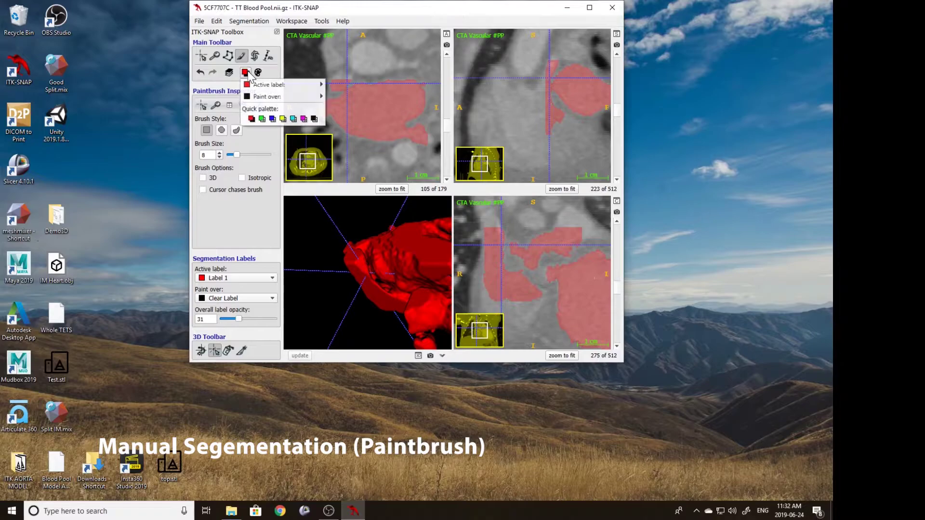
mouse_move(264, 96)
left_click(345, 134)
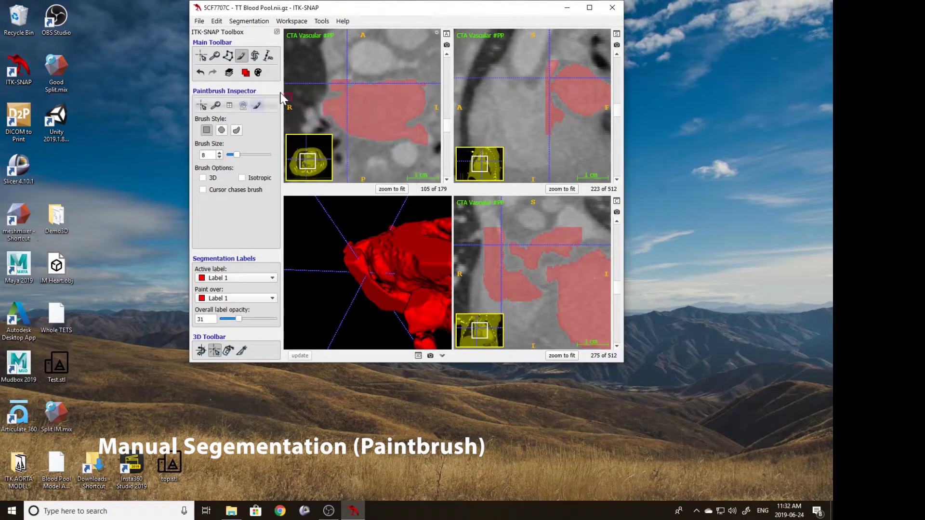
left_click(245, 72)
mouse_move(290, 85)
left_click(347, 85)
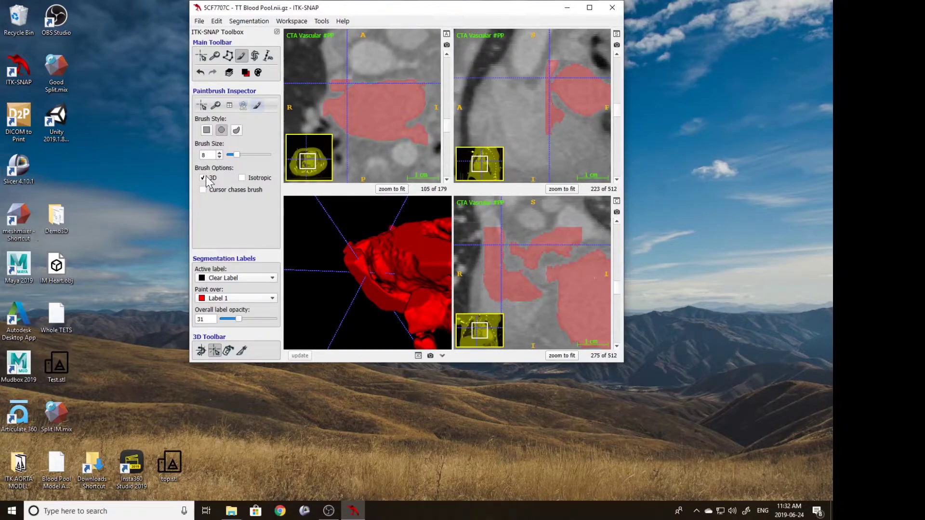
left_click(222, 129)
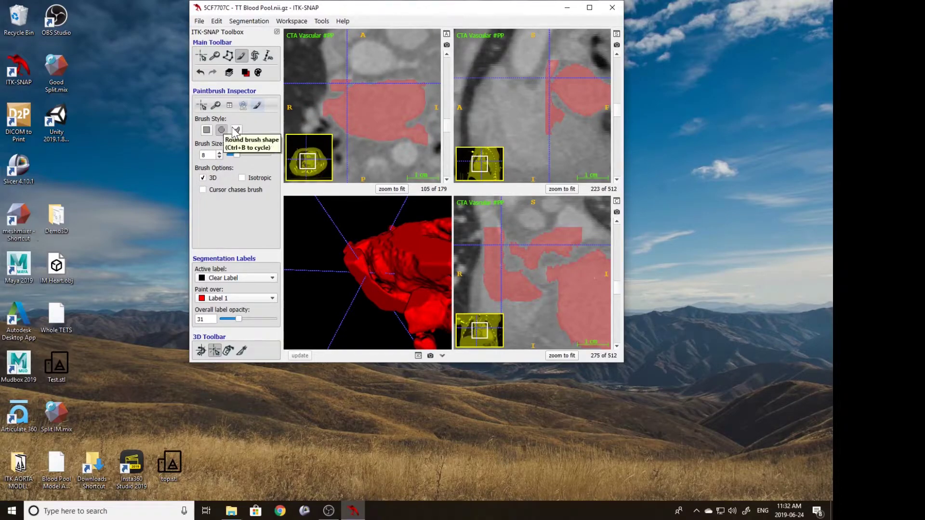
Step: Erase the segmentation overflow along the blood pool's front right edge, working through the axial slices around the crosshair
left_click(343, 82)
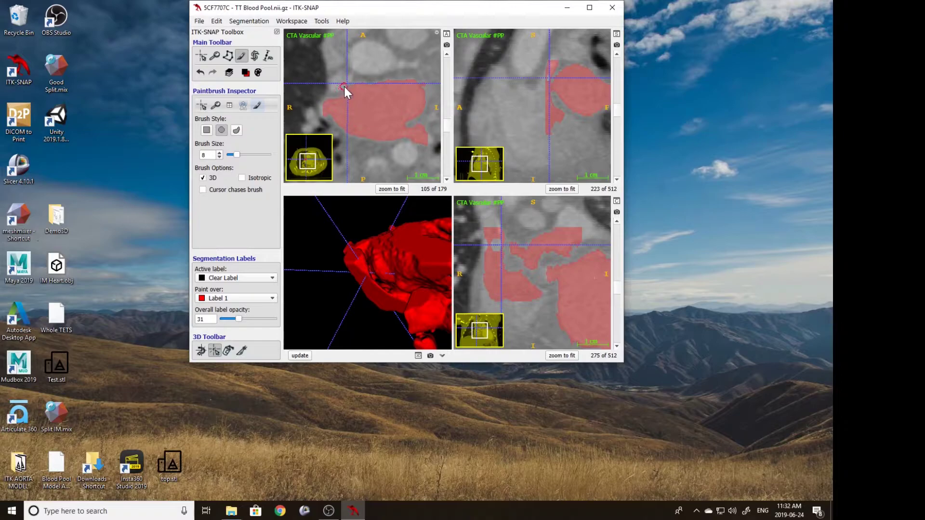
scroll(343, 84, "up", 2)
scroll(339, 88, "up", 1)
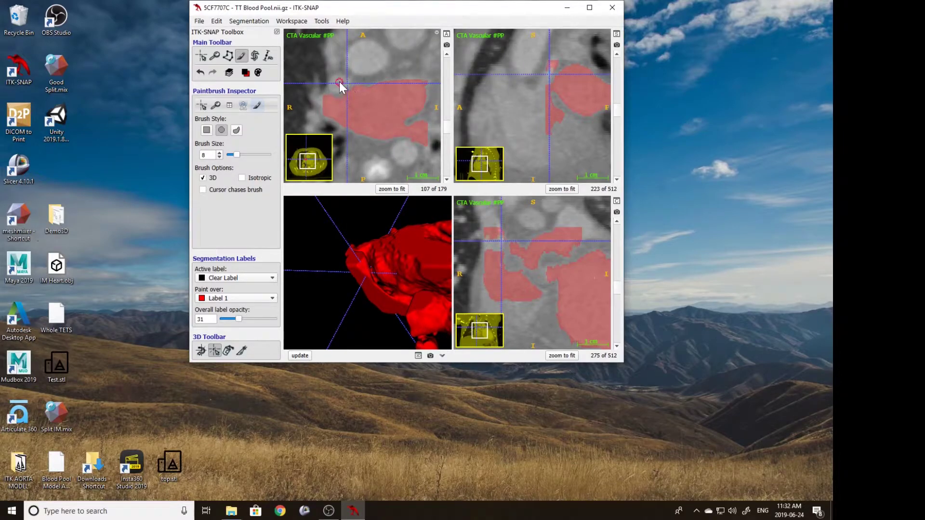
scroll(341, 86, "up", 3)
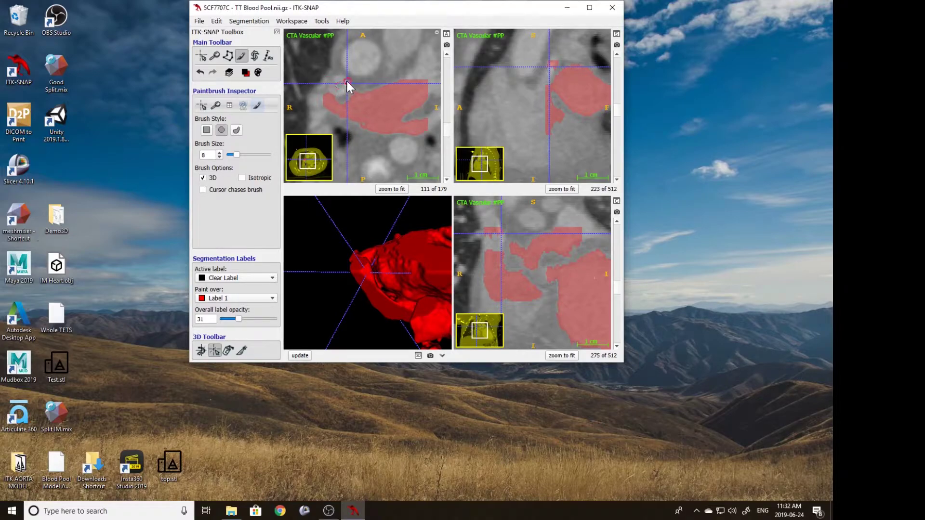
scroll(340, 86, "up", 3)
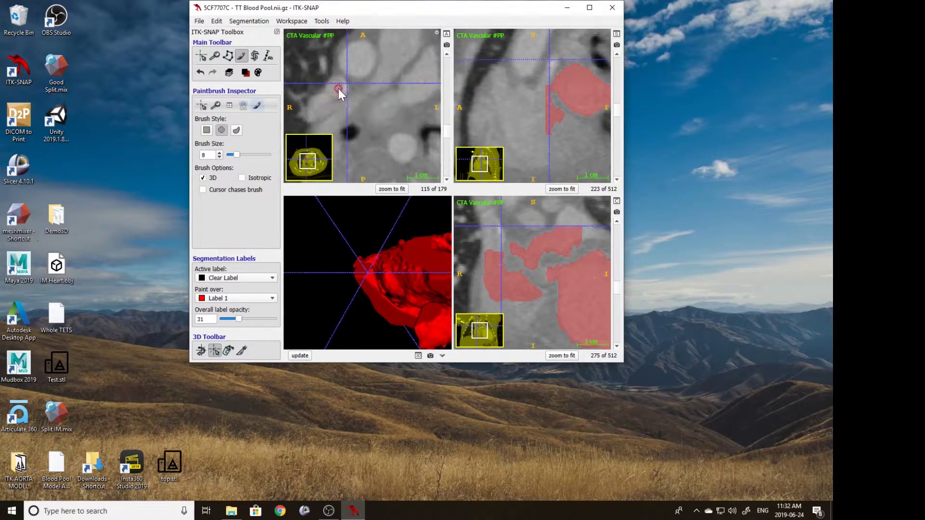
scroll(338, 93, "up", 5)
scroll(357, 95, "down", 16)
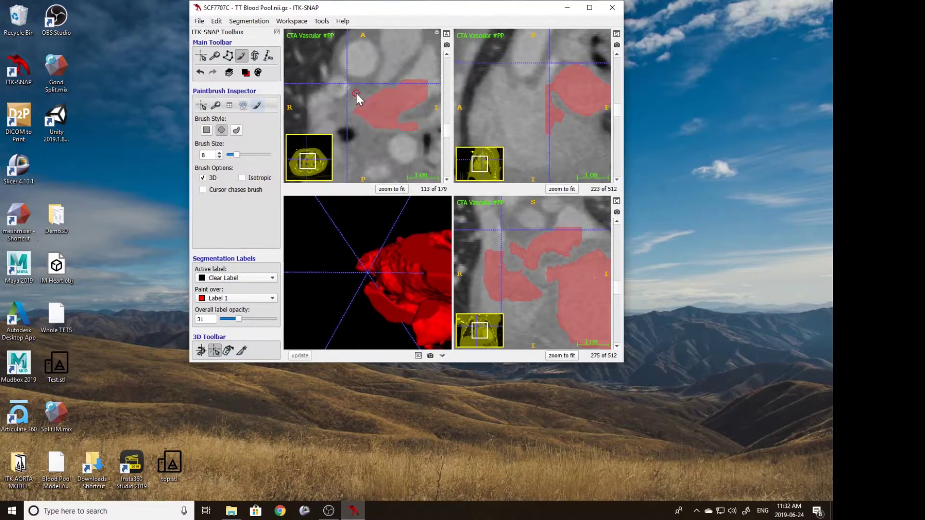
scroll(337, 87, "down", 2)
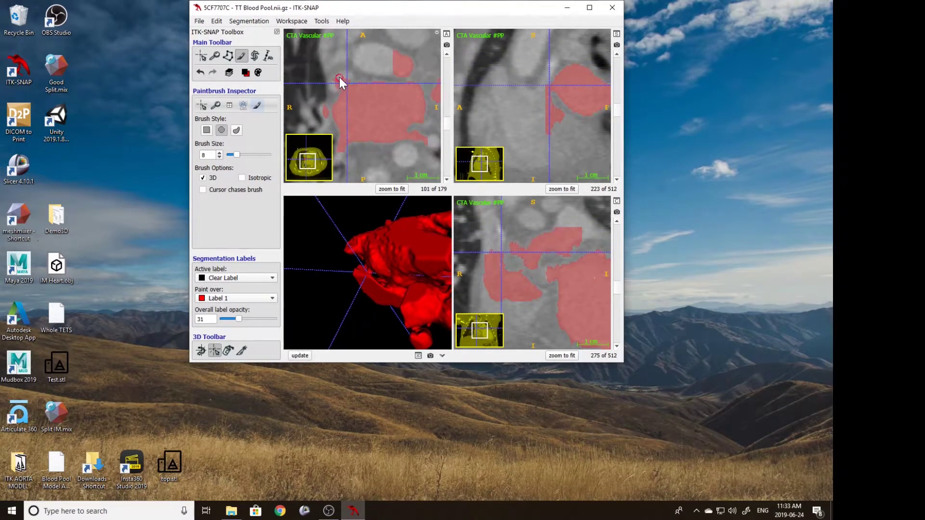
scroll(337, 84, "down", 4)
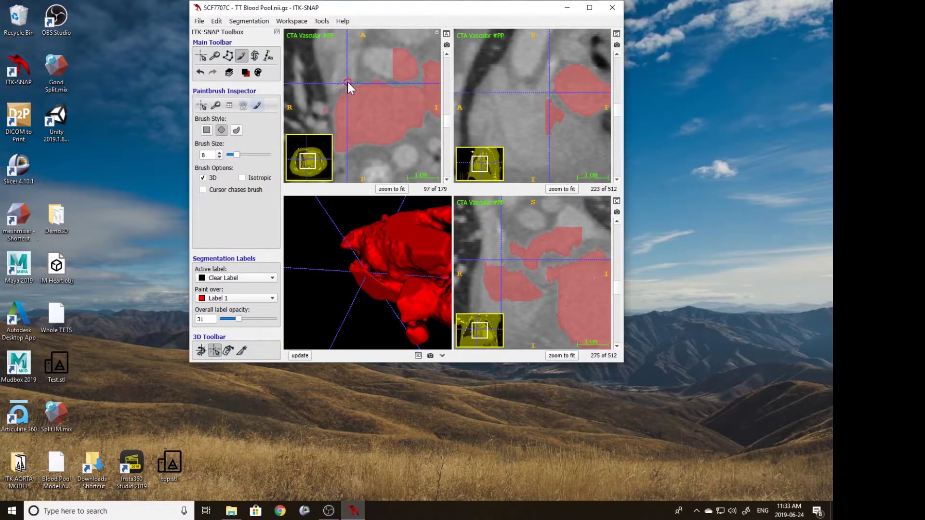
scroll(347, 80, "down", 4)
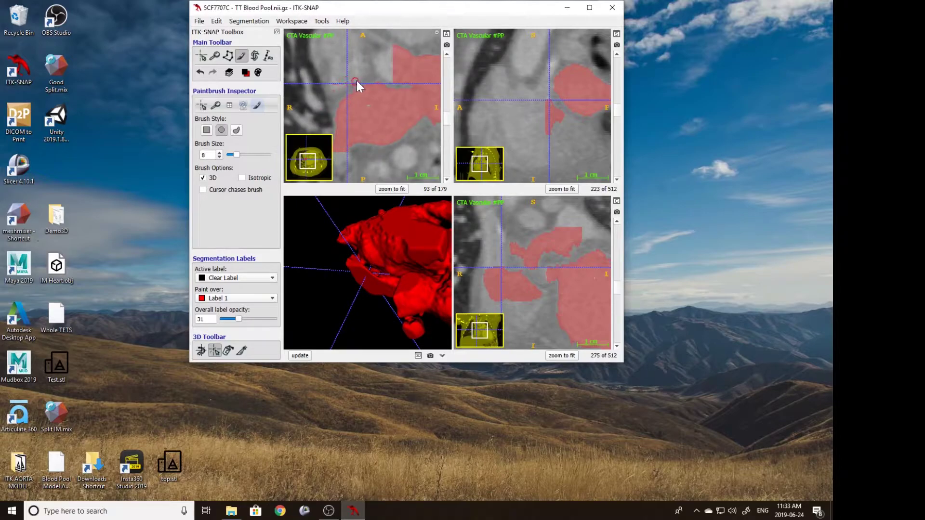
scroll(347, 83, "down", 1)
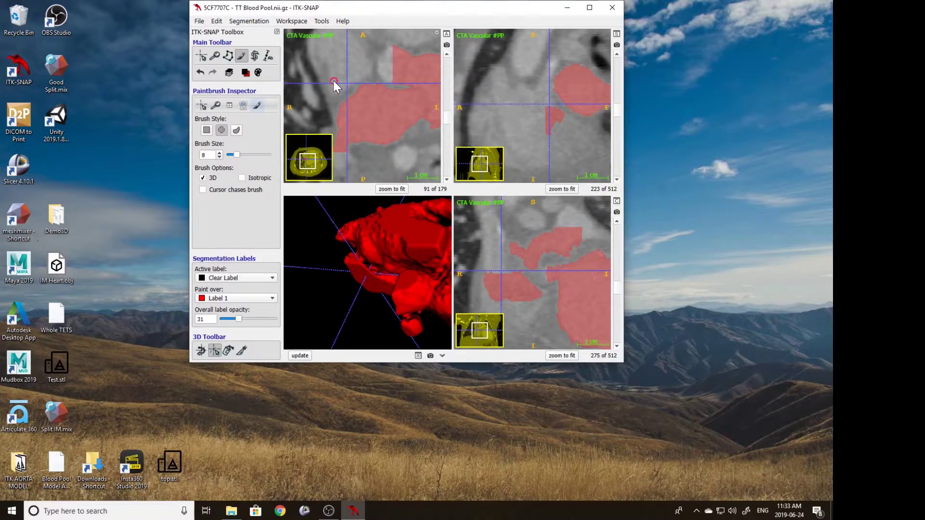
scroll(334, 83, "down", 2)
Step: Lower the overall label opacity to 1 to check the anatomy on axial slice 89, and return to the paintbrush with opacity 16
left_click_drag(238, 319, 224, 319)
left_click(201, 56)
left_click(323, 51)
left_click(254, 57)
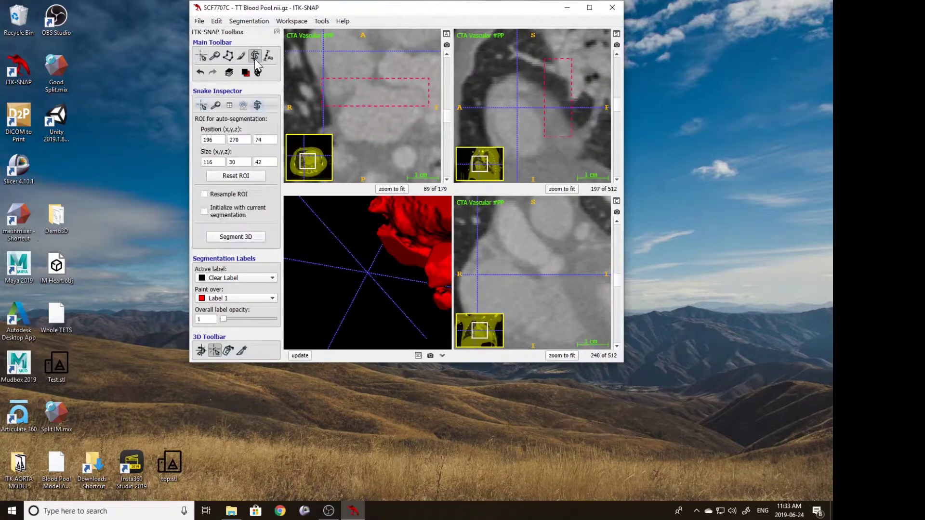
left_click(243, 57)
left_click_drag(222, 319, 231, 319)
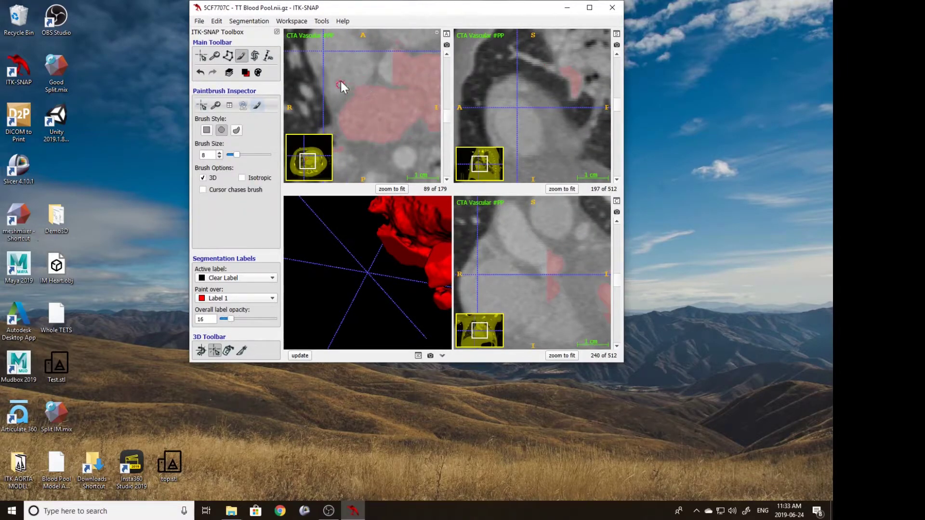
Step: Erase the stray label remnants in front of the blood pool on the axial slices from 89 down to 76
scroll(357, 86, "down", 3)
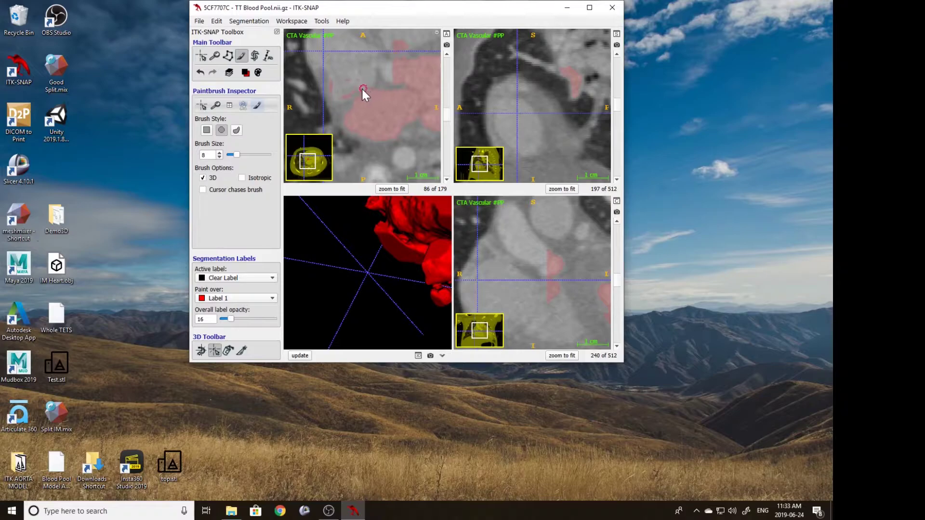
scroll(345, 87, "down", 2)
scroll(349, 91, "down", 3)
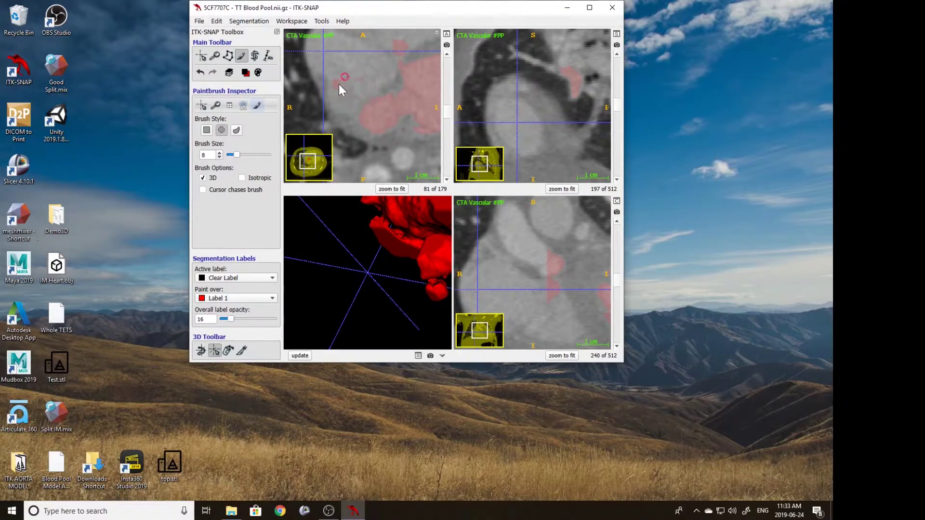
scroll(357, 76, "down", 4)
scroll(342, 90, "down", 3)
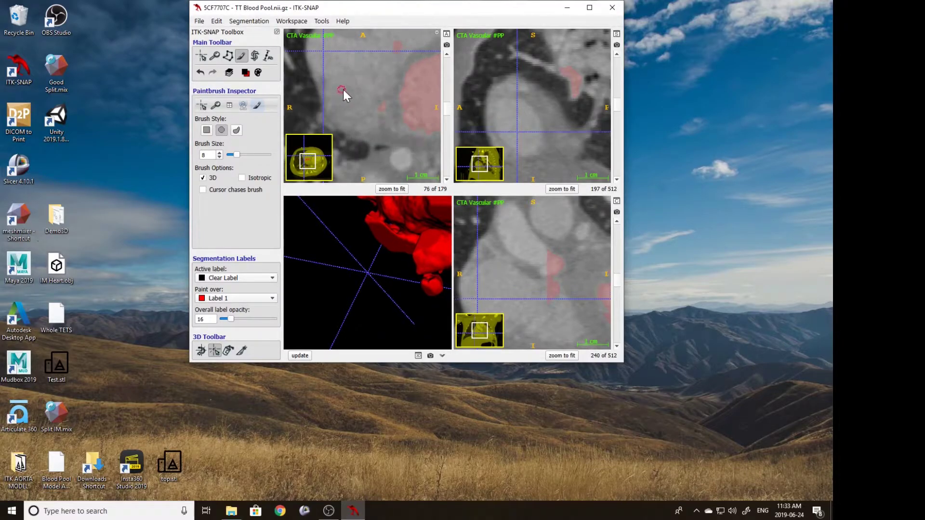
Step: Update the 3D model, turn it to expose the flat cut surface, and place the 3D crosshair there at x 287, y 289, z 114
left_click(308, 355)
left_click_drag(379, 292, 379, 232)
left_click(420, 256)
left_click(201, 351)
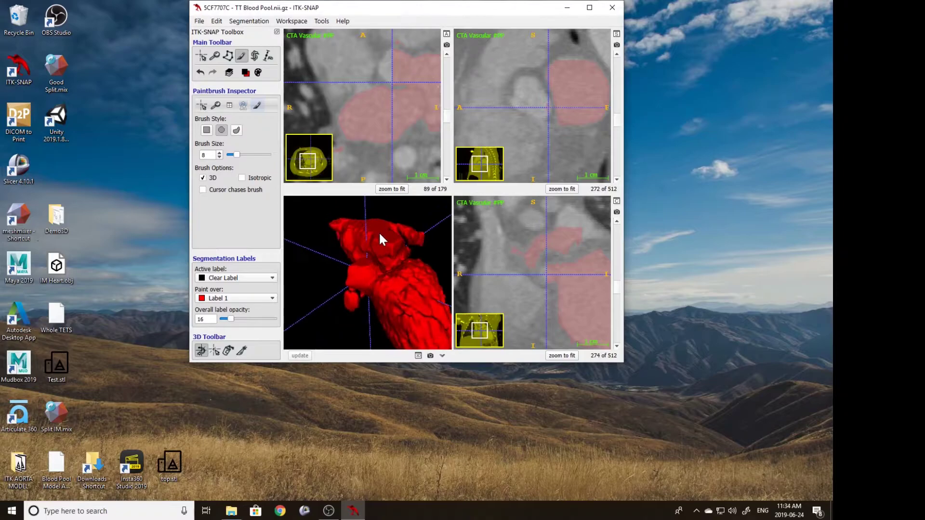
left_click(385, 235)
Step: Reshape the auto-segmentation region around the cut surface to 89 × 89 × 42 voxels at position 245, 231, 74
left_click(254, 56)
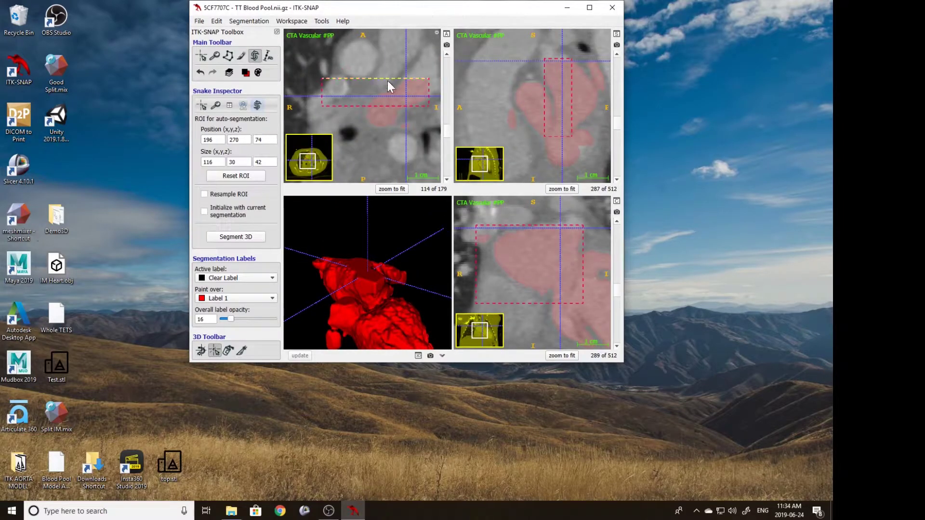
right_click_drag(375, 74, 385, 91)
middle_click_drag(405, 93, 375, 83)
left_click_drag(375, 87, 377, 87)
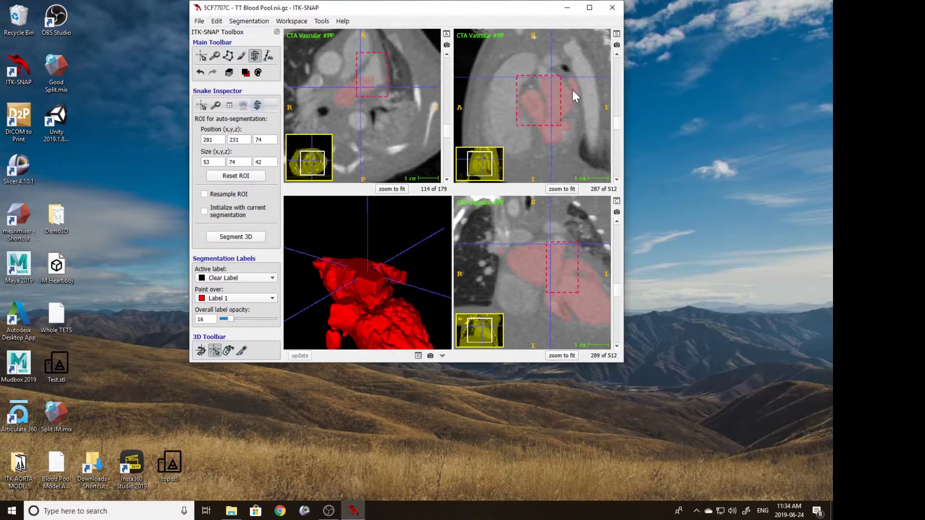
scroll(366, 107, "down", 8)
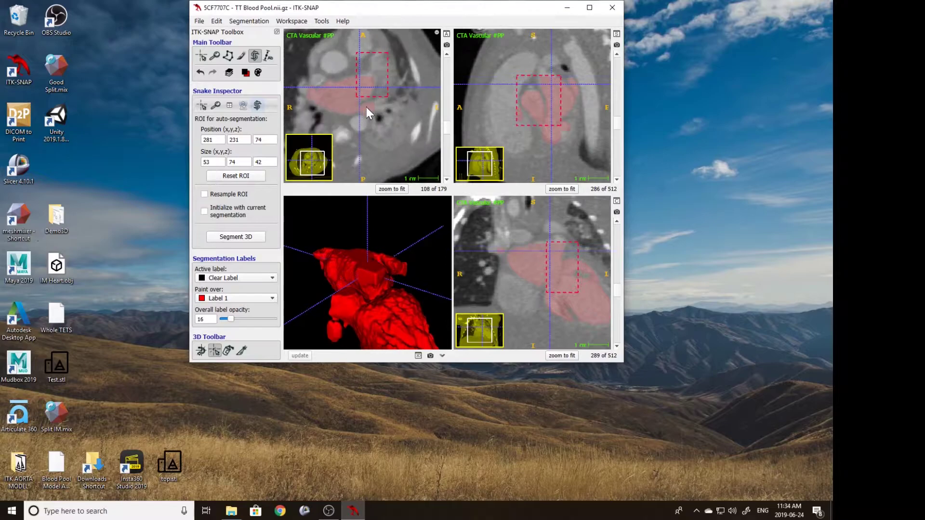
scroll(366, 107, "up", 9)
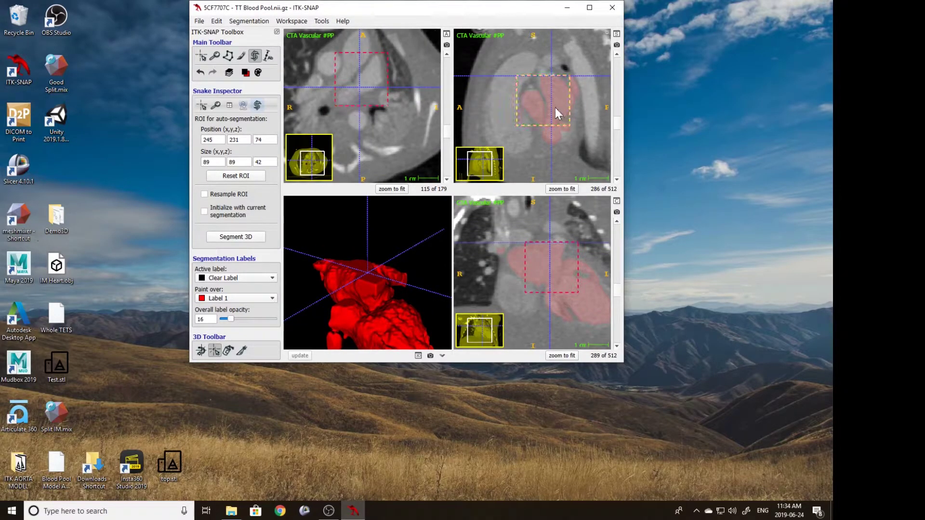
Step: Trim the auto-segmentation region to 89 × 50 × 14 voxels at position 245, 270, 102
right_click_drag(555, 92, 550, 65)
middle_click_drag(551, 65, 489, 96)
right_click_drag(491, 97, 505, 108)
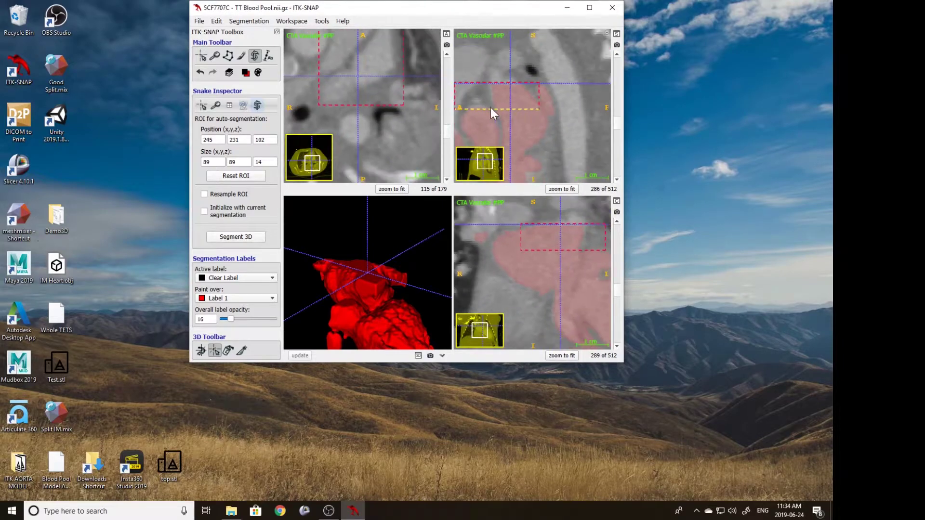
mouse_move(478, 106)
left_mouse_down()
mouse_move(512, 62)
mouse_move(478, 108)
left_mouse_up()
right_click_drag(364, 45, 357, 66)
left_click_drag(365, 54, 363, 75)
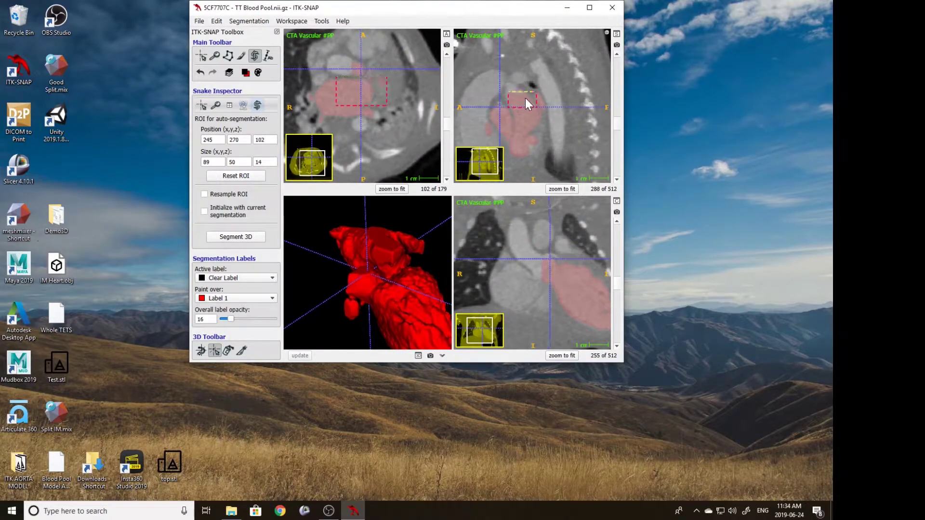
Step: Enlarge the auto-segmentation region upward and forward to 89 × 58 × 23 voxels at position 245, 262, 102
right_click_drag(529, 98, 515, 85)
left_click_drag(513, 67, 513, 66)
left_click_drag(496, 83, 489, 83)
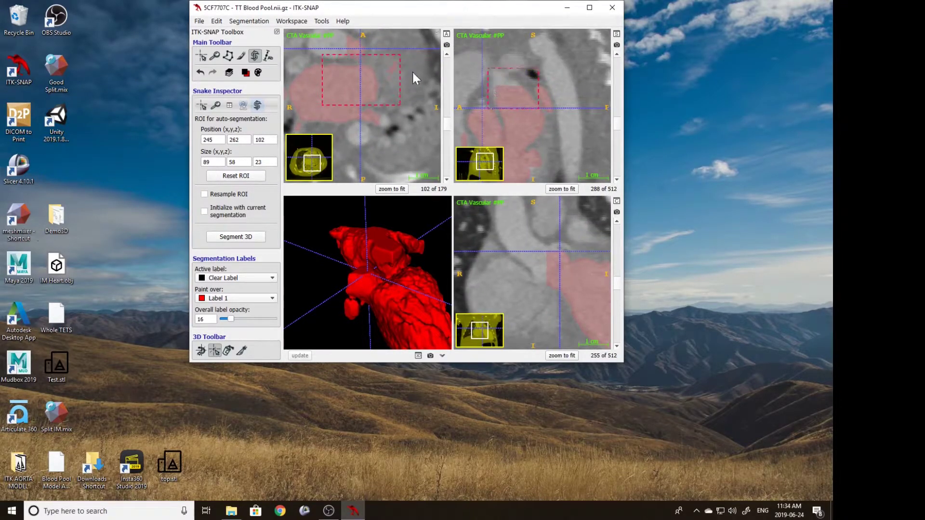
Step: Extend the auto-segmentation region over the adjacent vessels to 89 × 104 × 27 voxels at position 245, 216, 101, checking neighbouring slices
scroll(389, 79, "down", 4)
scroll(391, 79, "down", 2)
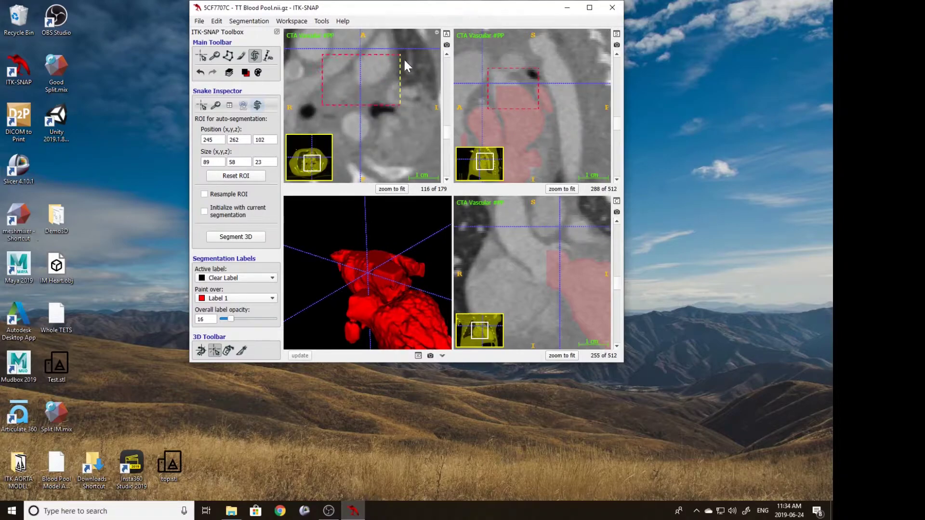
scroll(502, 80, "down", 2)
left_click_drag(502, 71, 504, 66)
scroll(504, 65, "down", 3)
scroll(505, 67, "down", 3)
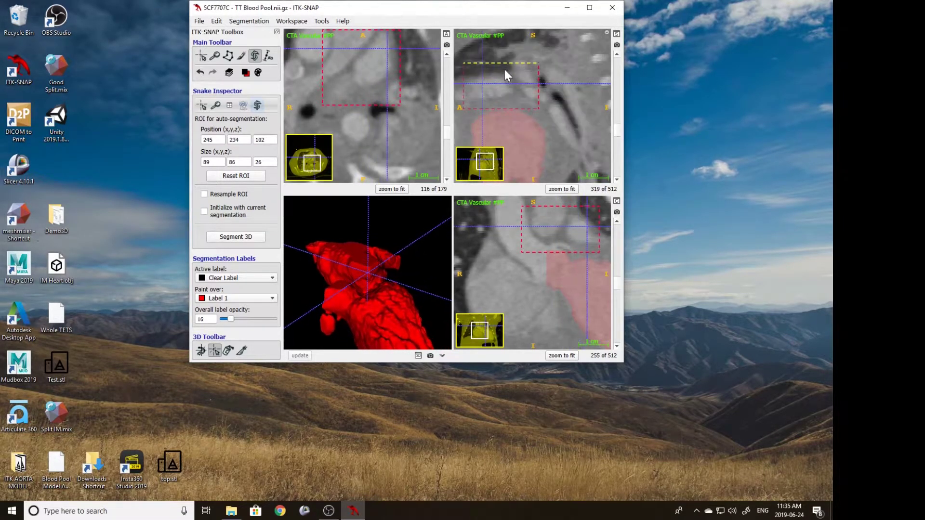
left_click_drag(494, 95, 478, 96)
scroll(523, 93, "up", 20)
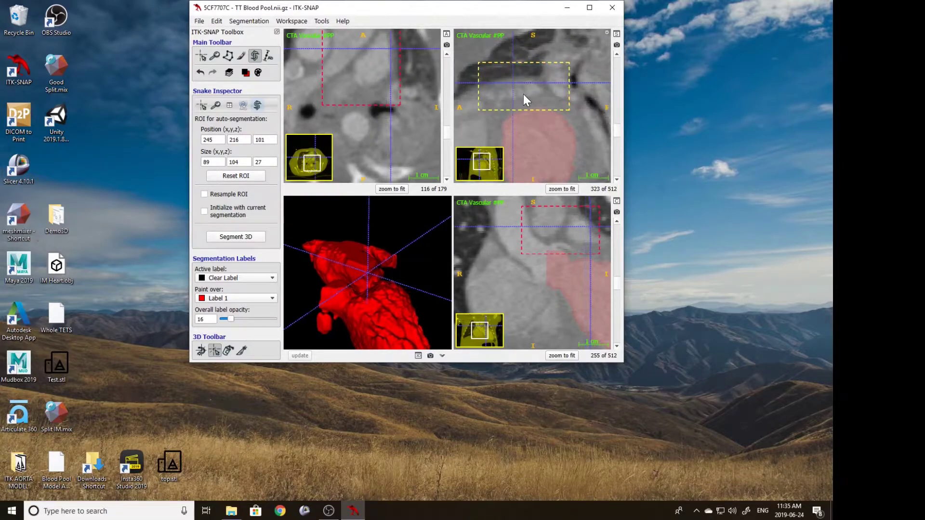
scroll(533, 97, "up", 3)
right_click_drag(357, 54, 359, 99)
scroll(376, 74, "up", 4)
Step: Start 3D segmentation of the region, keep the thresholding presegmentation, and add a bubble of radius 2 at 41, 81, 4
left_click(243, 237)
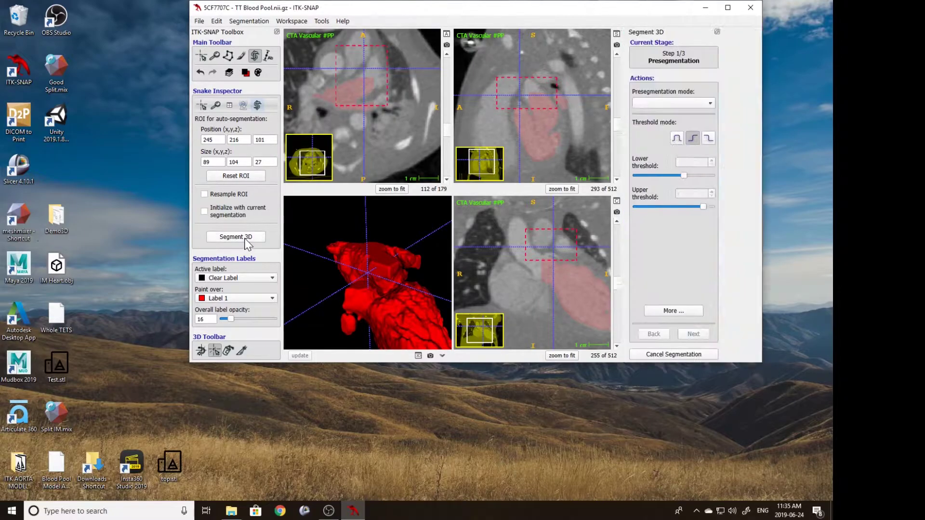
scroll(357, 119, "down", 20)
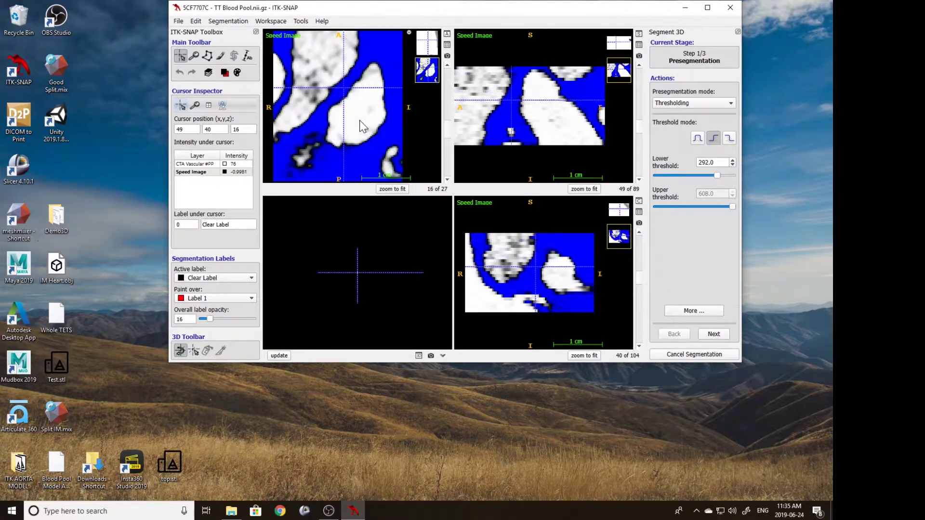
left_click(332, 147)
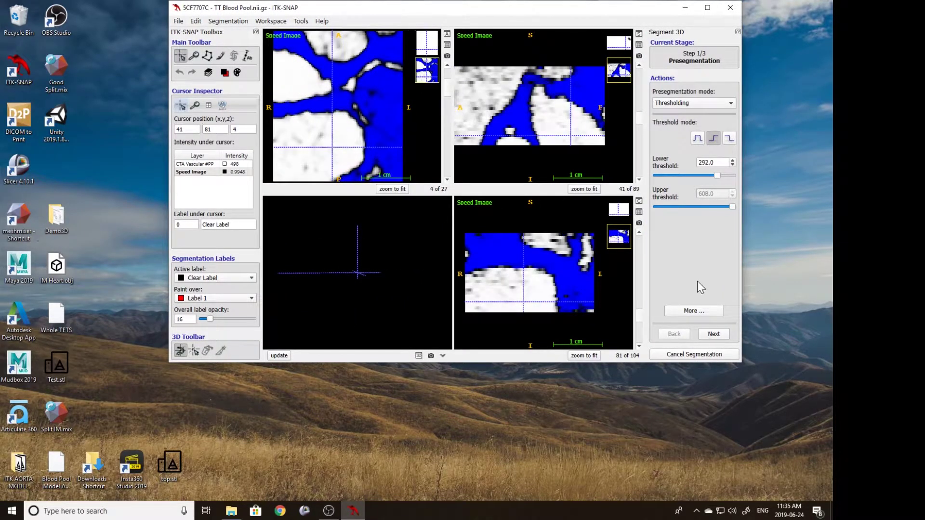
left_click(714, 334)
left_click(716, 112)
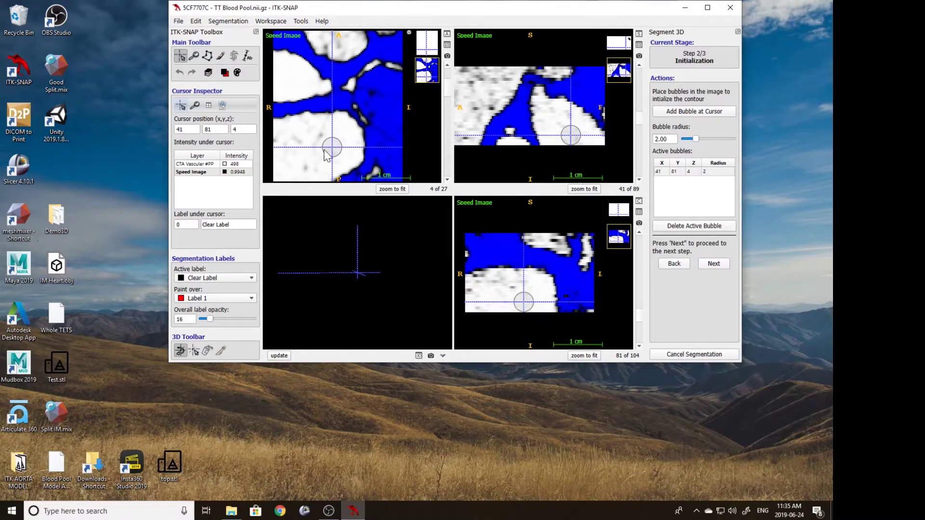
Step: Set the active label to Label 1 painting over Clear Label, and cancel the current 3D segmentation
left_click(225, 73)
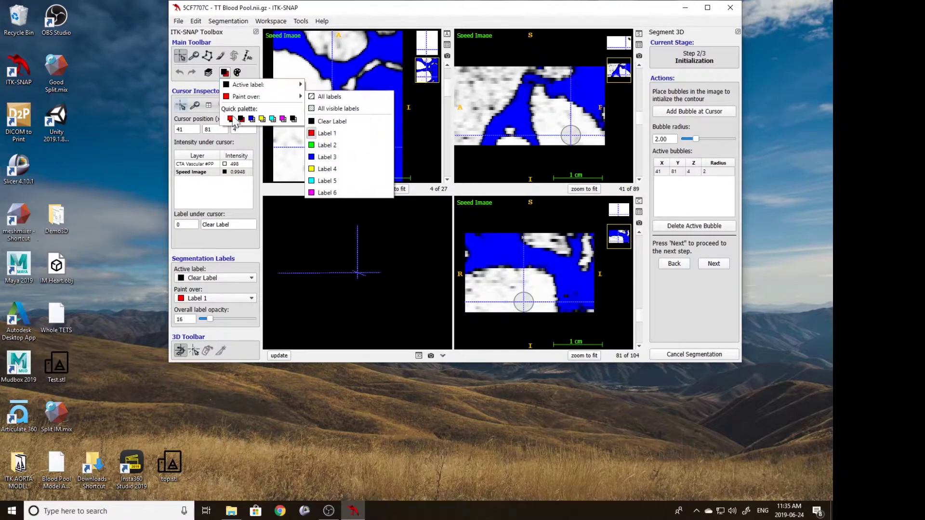
left_click(225, 74)
left_click(224, 73)
left_click(231, 119)
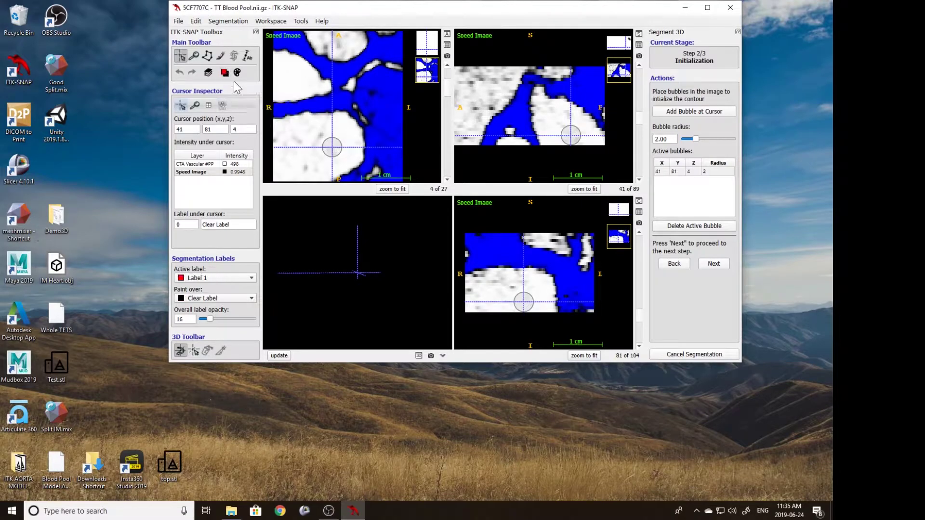
left_click(674, 264)
left_click(715, 335)
left_click(701, 354)
left_click(295, 23)
left_click(311, 60)
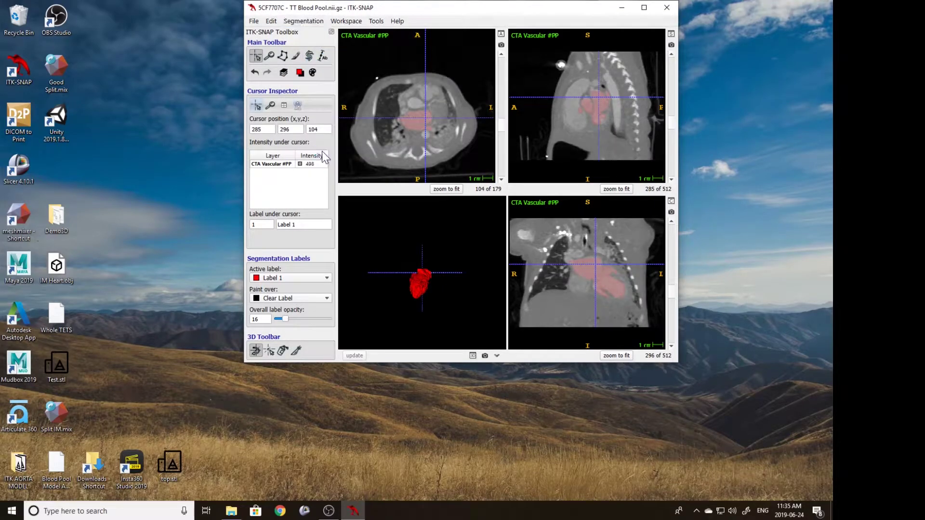
Step: Restart 3D segmentation of the same region with thresholding presegmentation and add a bubble of radius 2 at 33, 79, 4
left_click(309, 51)
left_click(314, 236)
left_click(675, 74)
left_click(376, 144)
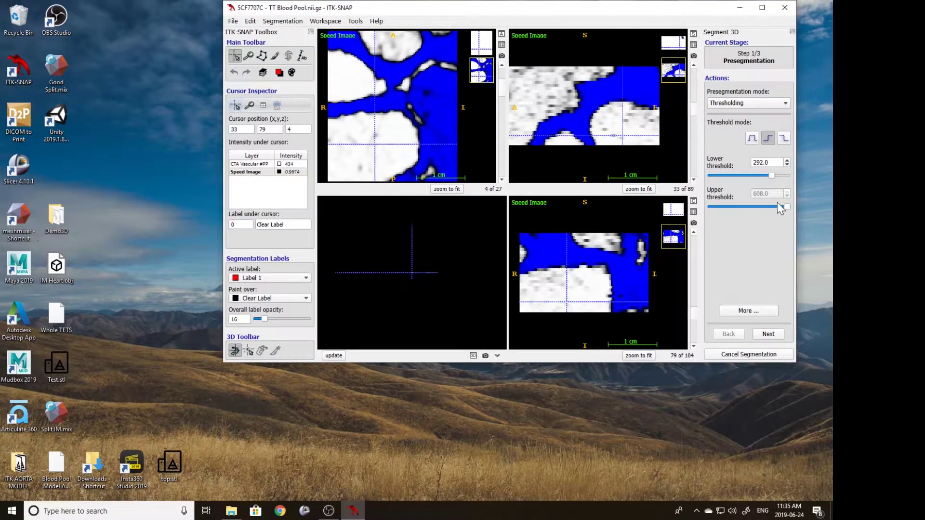
left_click(770, 333)
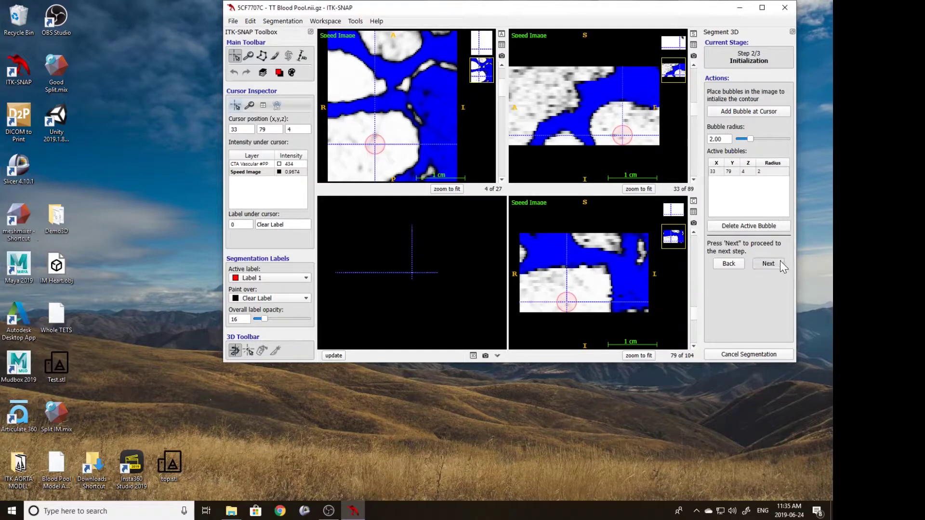
Step: Run the contour evolution from the bubble and check its growth in the axial slices
left_click(777, 264)
left_click(750, 159)
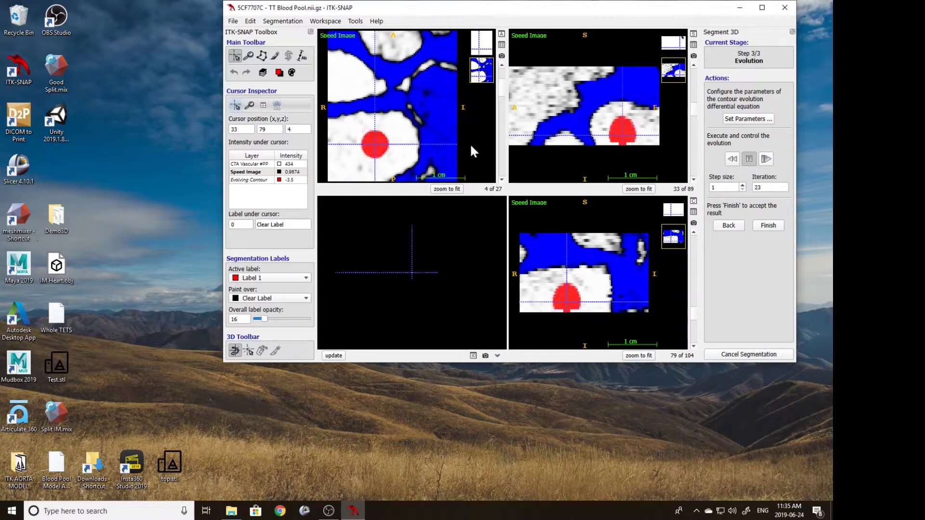
scroll(419, 151, "up", 4)
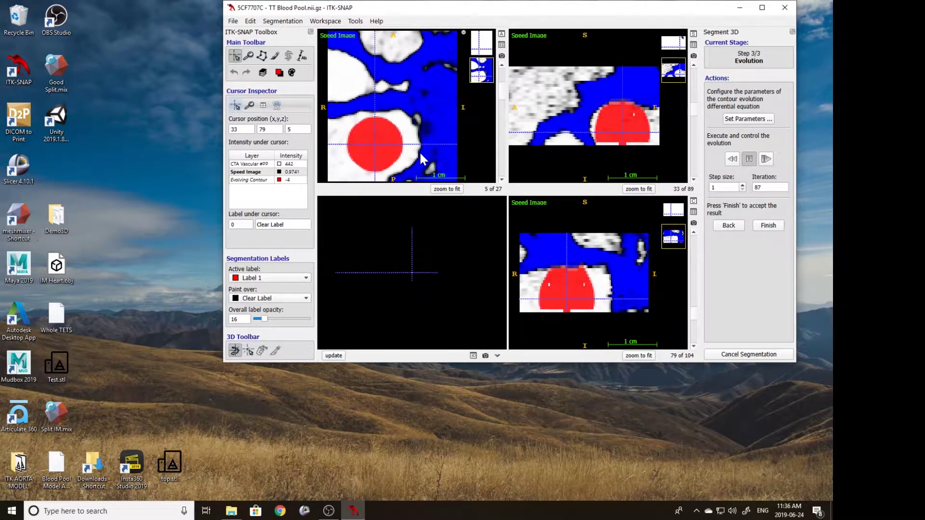
scroll(419, 153, "up", 1)
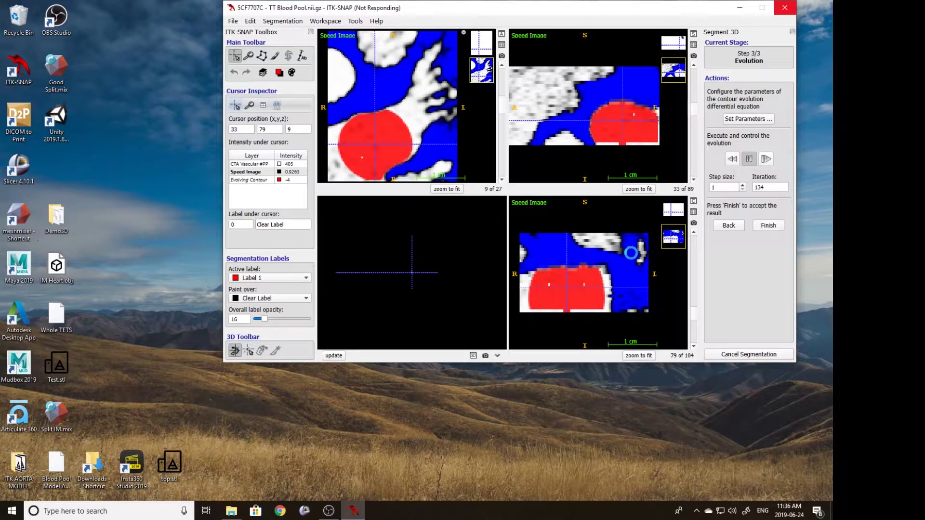
Step: Close the unresponsive ITK-SNAP window
left_click(790, 10)
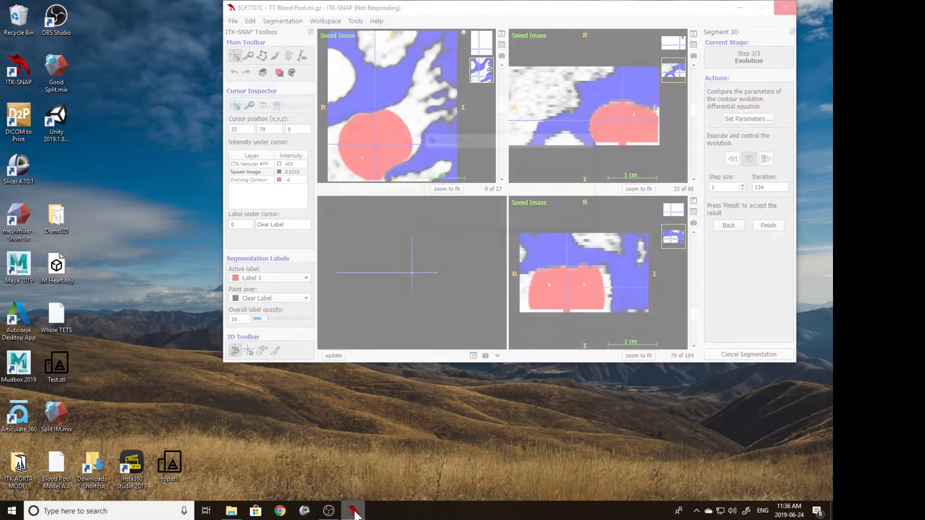
right_click(356, 513)
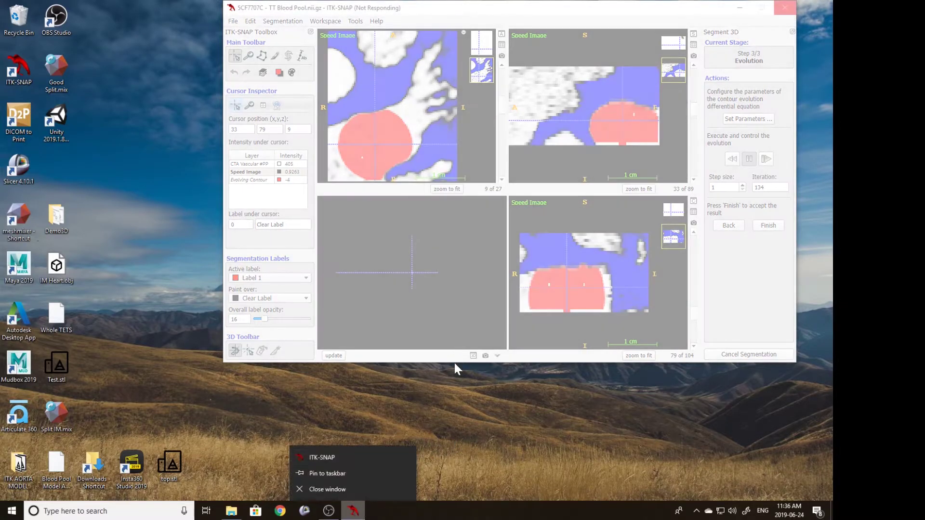
left_click(499, 197)
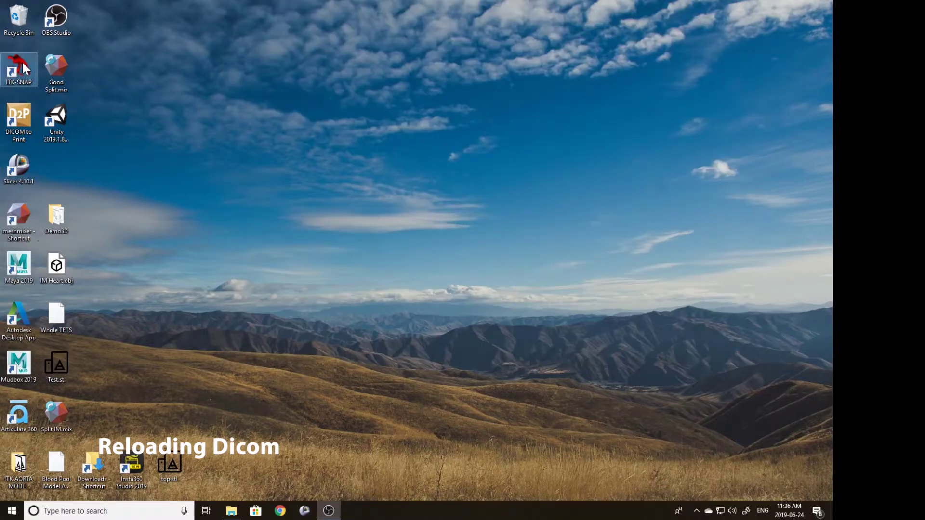
Step: Relaunch ITK-SNAP and choose 5CF76F9A from the TT Dicom folder as the main image
double_click(21, 59)
left_click(351, 354)
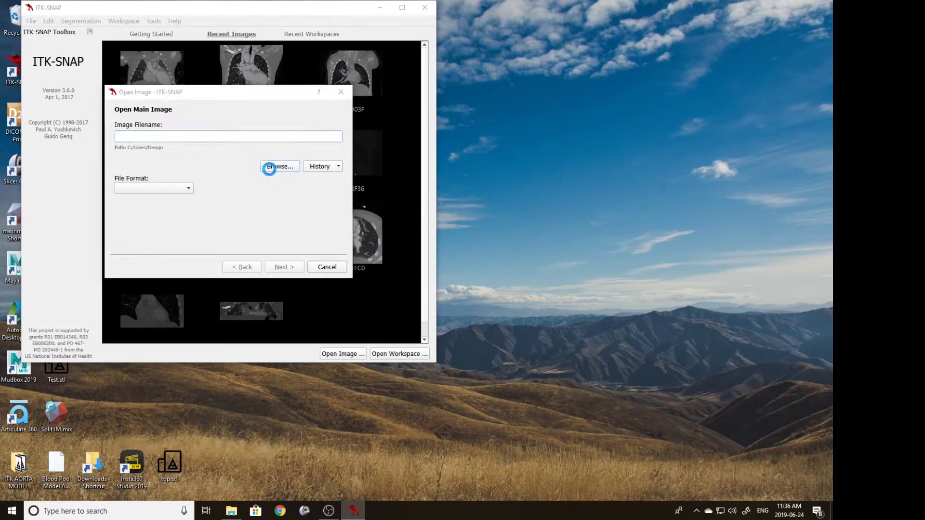
left_click(273, 166)
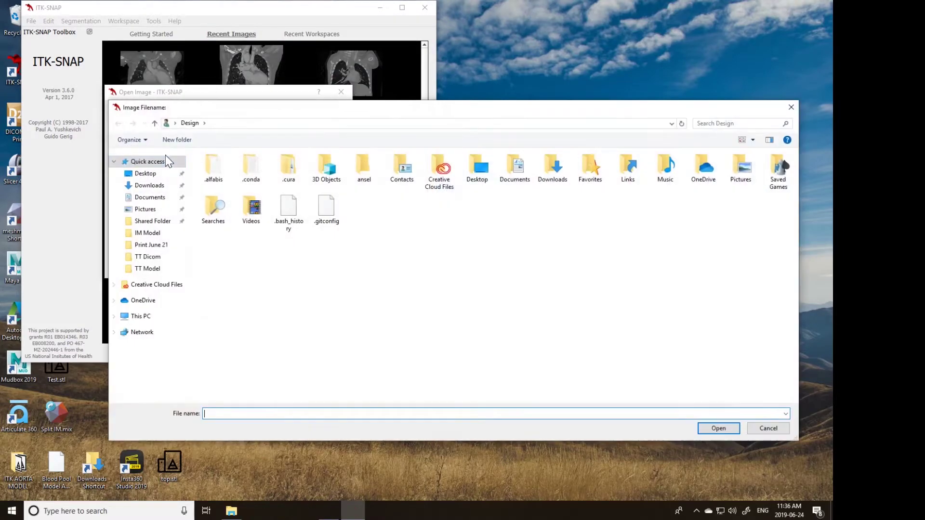
left_click(150, 257)
left_click(234, 169)
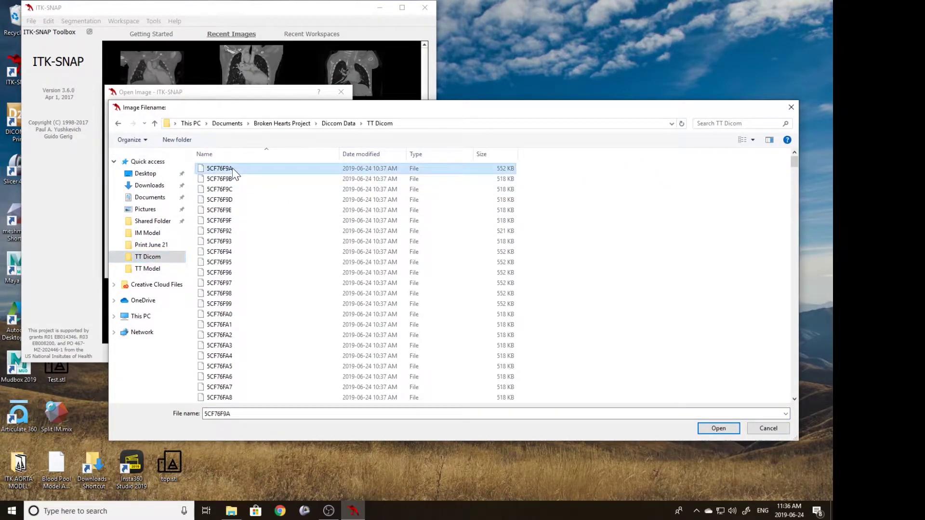
left_click(718, 428)
Step: Load DICOM series 4, CTA Vascular #PP, with 179 images and finish the image import
left_click(281, 267)
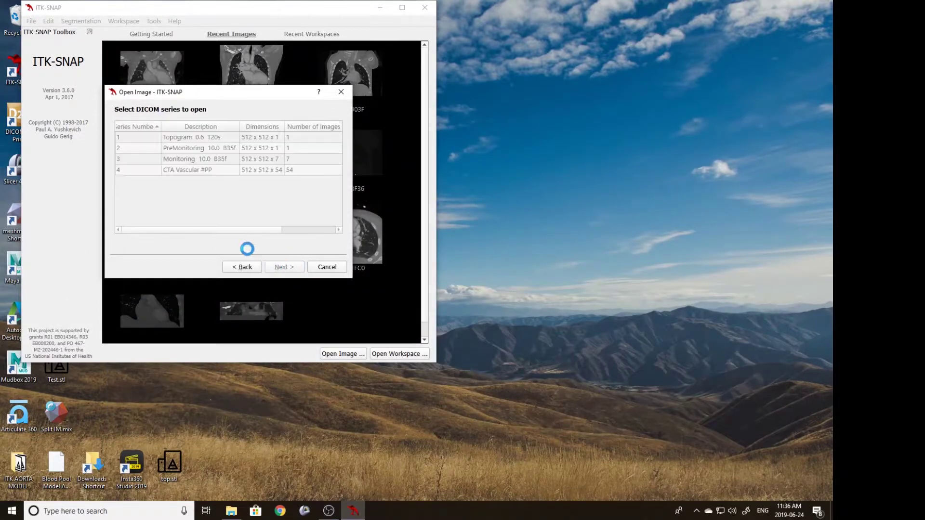
left_click(297, 183)
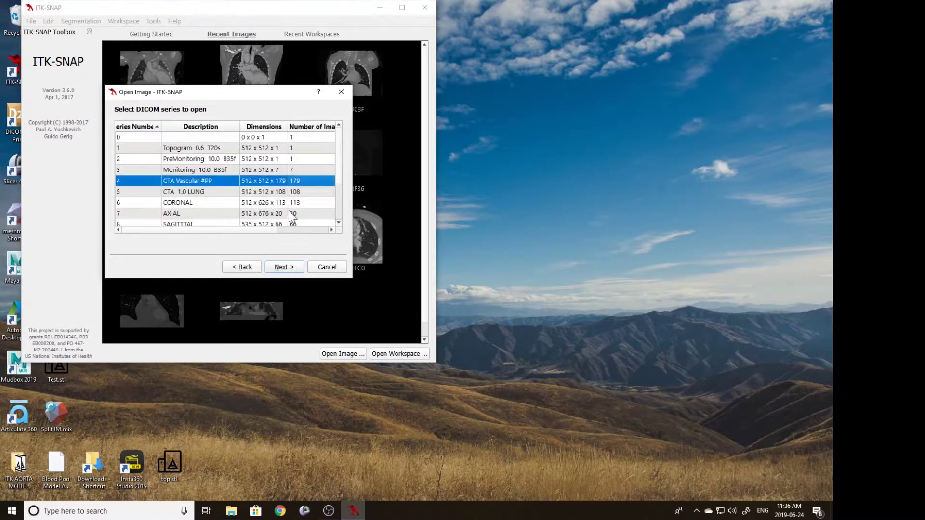
left_click(280, 268)
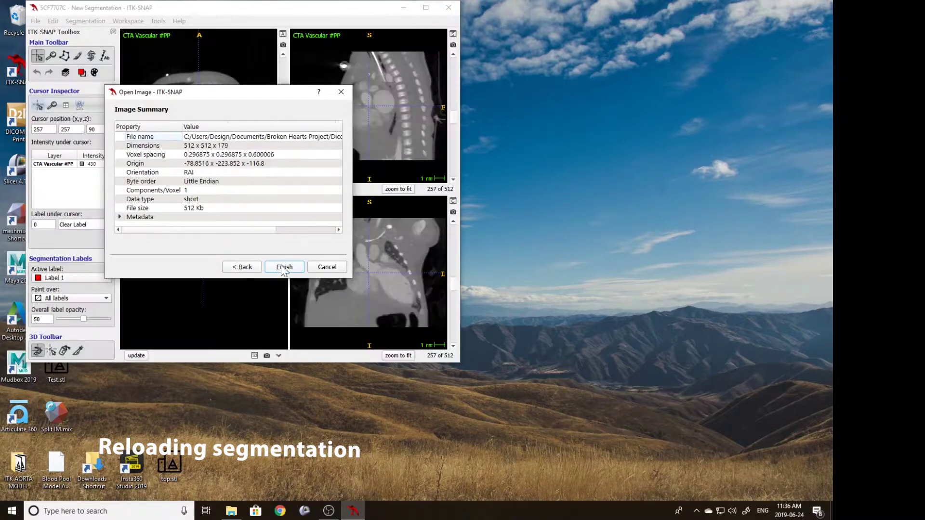
left_click(293, 271)
Step: Open the saved segmentation TT Blood Pool.nii.gz from the TT Model folder over the loaded CTA
left_click(86, 21)
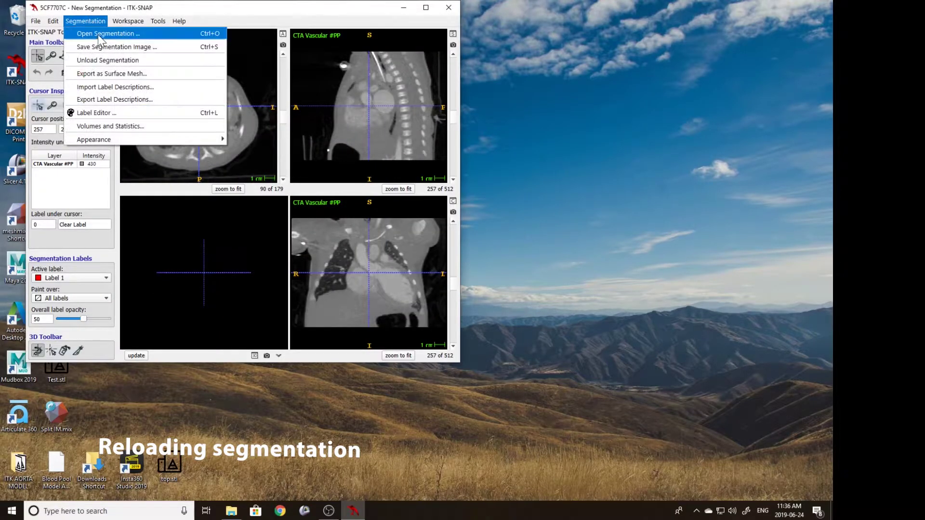
left_click(105, 34)
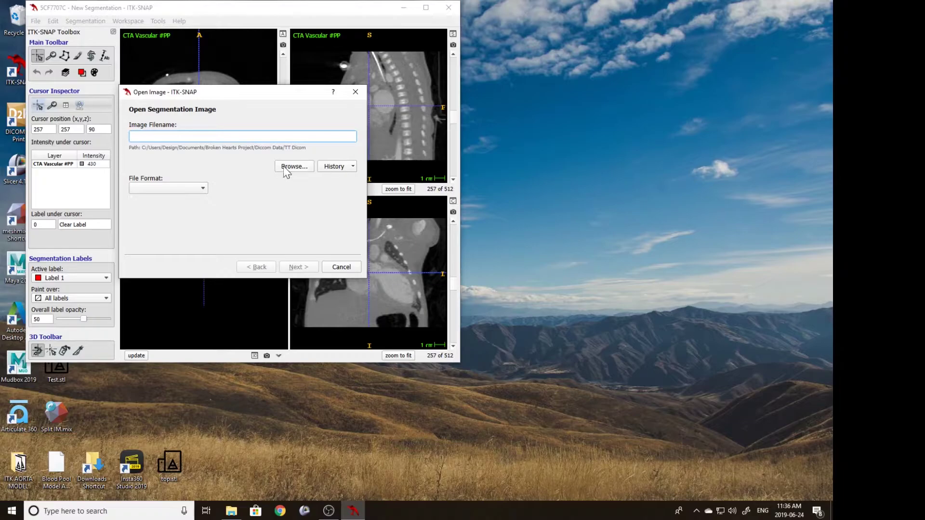
left_click(285, 166)
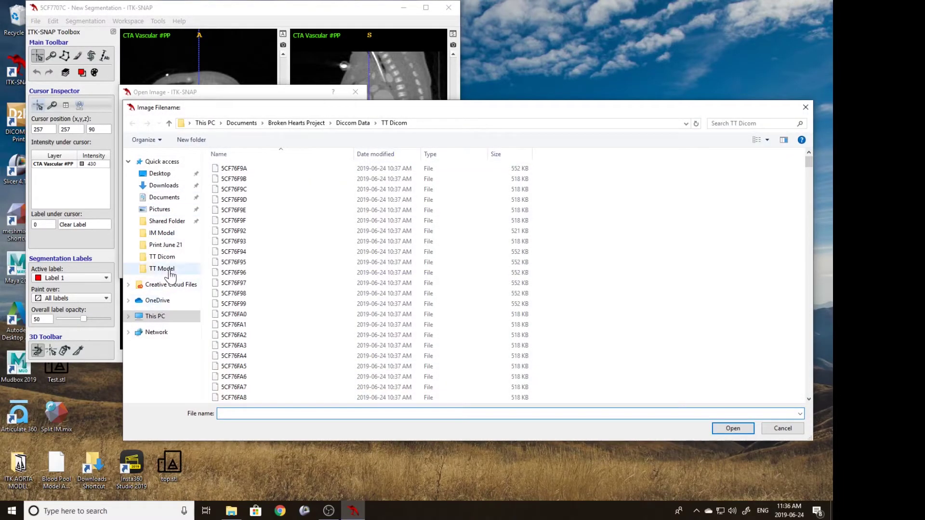
left_click(162, 269)
left_click(246, 168)
left_click(746, 432)
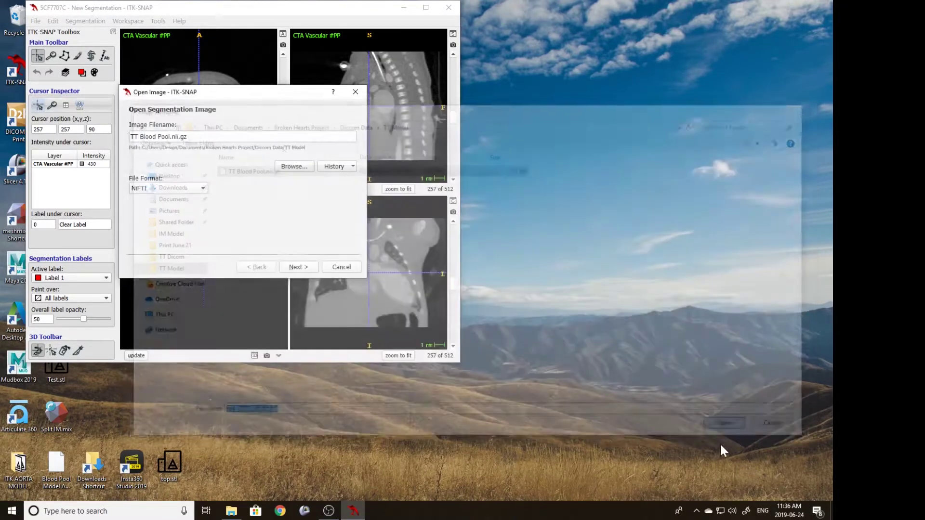
left_click(300, 271)
left_click(298, 267)
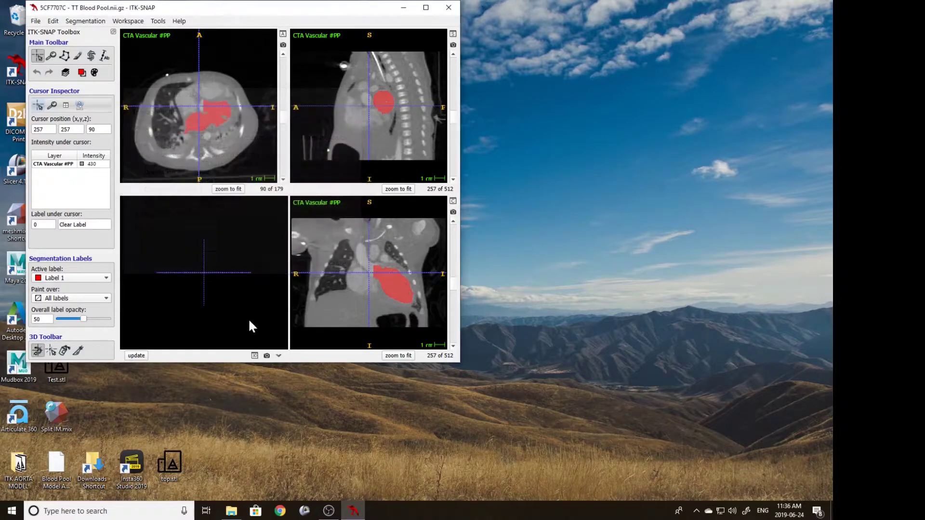
Step: Render the 3D blood pool model and place the cursor on its upper cut surface at 272, 296, 114
left_click(142, 358)
left_click_drag(211, 253, 221, 273)
left_click(51, 351)
left_click(224, 268)
right_click_drag(209, 83, 224, 159)
Step: Start an auto-segmentation region and trim it to 299 × 99 × 179 voxels at position 214, 234, 1
left_click(91, 56)
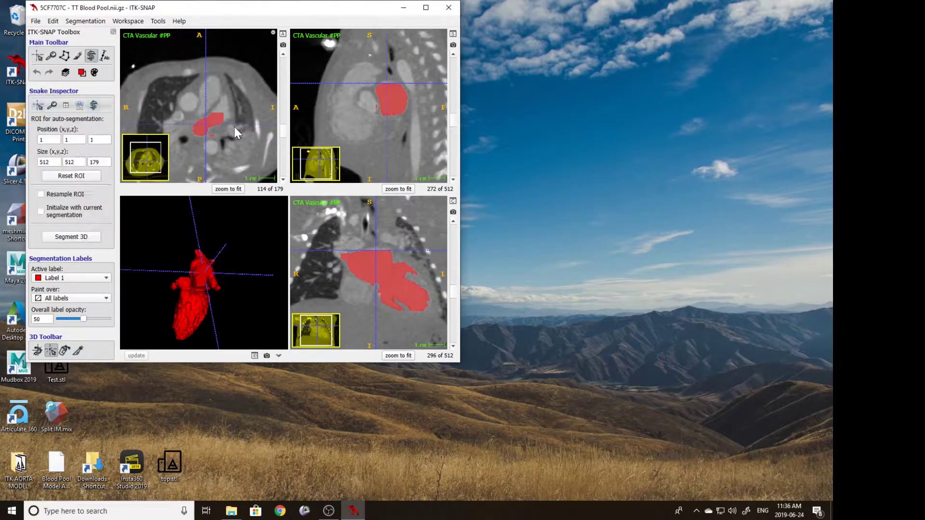
left_click_drag(220, 54, 222, 101)
left_click_drag(219, 159, 216, 130)
left_click_drag(152, 109, 191, 110)
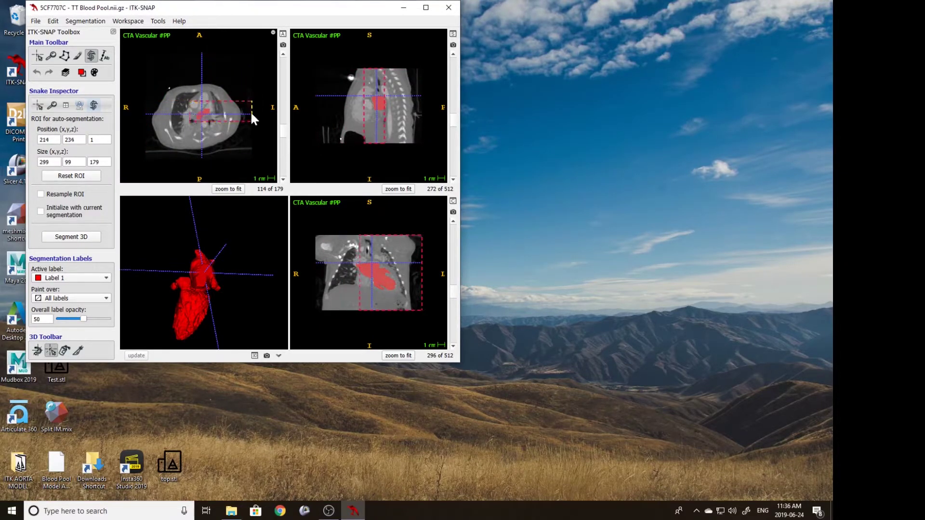
Step: Refine the auto-segmentation region to 155 × 116 × 27 voxels at position 214, 217, 103, checking the sagittal slices
right_click_drag(357, 130, 387, 50)
middle_click_drag(377, 100, 346, 119)
scroll(351, 113, "up", 8)
scroll(351, 114, "up", 20)
left_click_drag(349, 46, 351, 114)
scroll(350, 104, "up", 8)
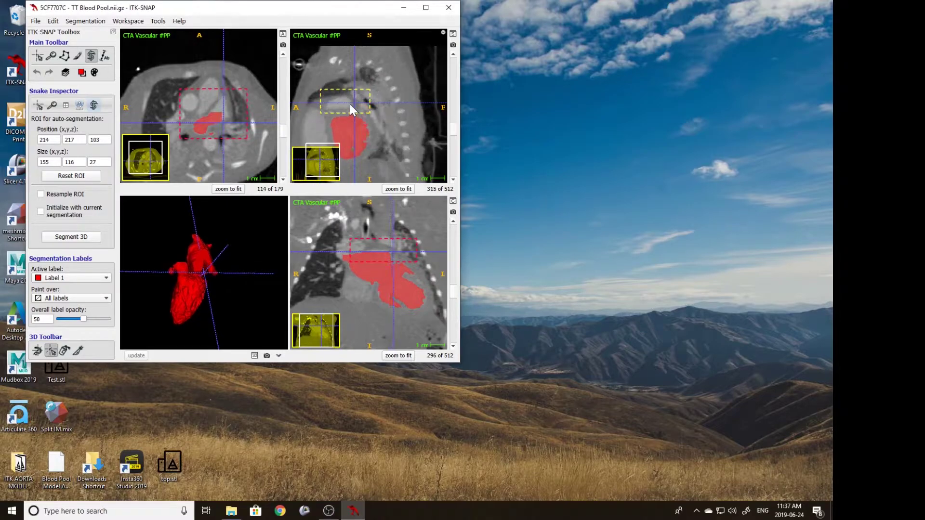
scroll(349, 104, "down", 12)
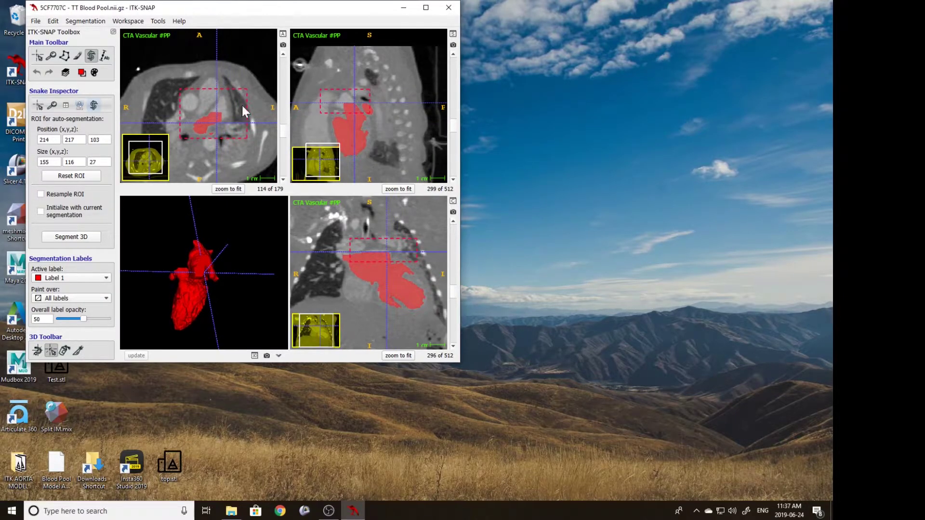
Step: Start 3D segmentation of the region with thresholding presegmentation, using only a lower threshold of 299
left_click(91, 236)
left_click(253, 72)
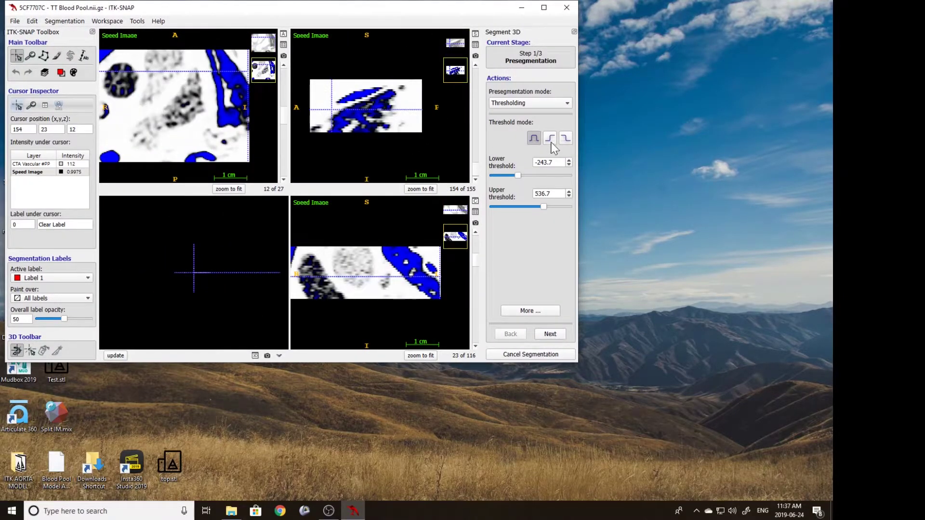
left_click(550, 139)
left_click_drag(518, 176, 534, 176)
scroll(206, 143, "up", 10)
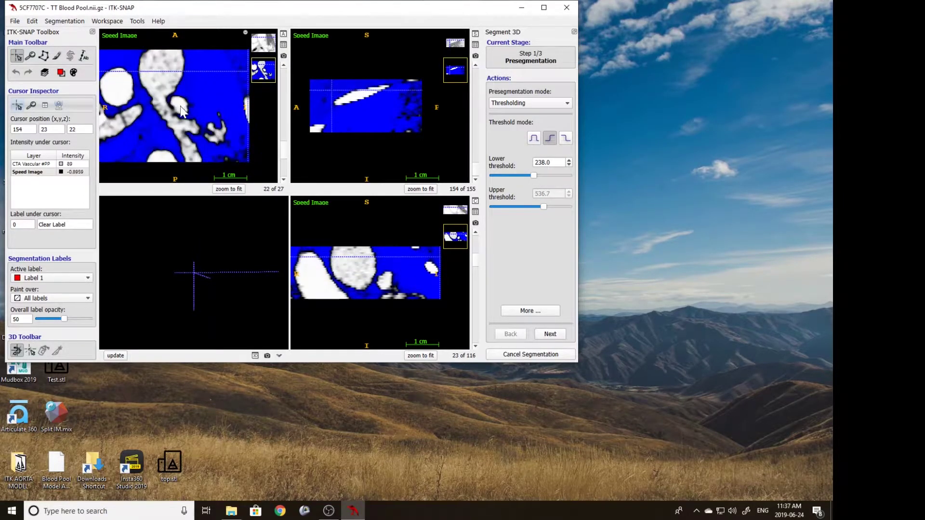
left_click_drag(533, 176, 536, 176)
scroll(144, 120, "down", 18)
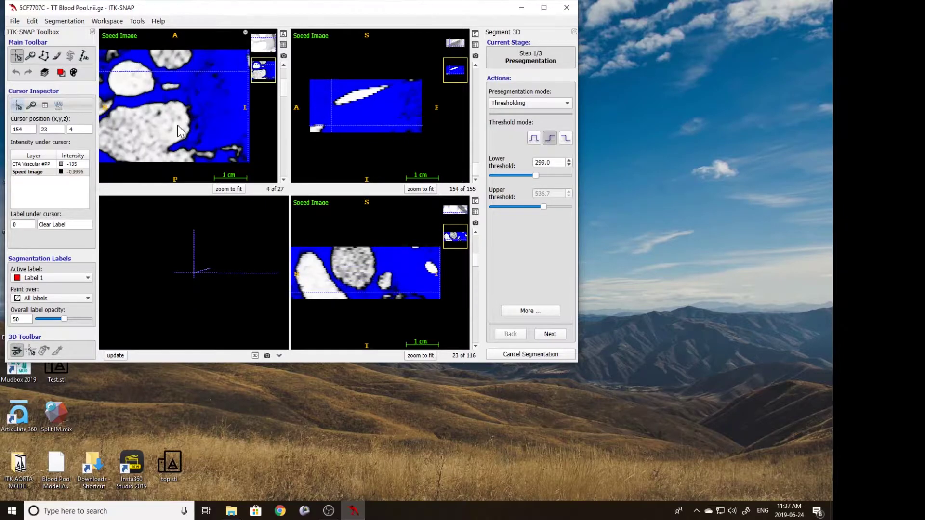
Step: Add a bubble in the large chamber at 67, 82, 4, and set Label 1 to paint over Clear Label only
left_click(164, 129)
left_click(542, 337)
left_click(546, 110)
left_click(63, 74)
mouse_move(76, 98)
left_click(169, 120)
Step: Evolve the contour through the chamber for about 480 iterations, stop it, and accept the result
left_click(552, 265)
left_click(530, 160)
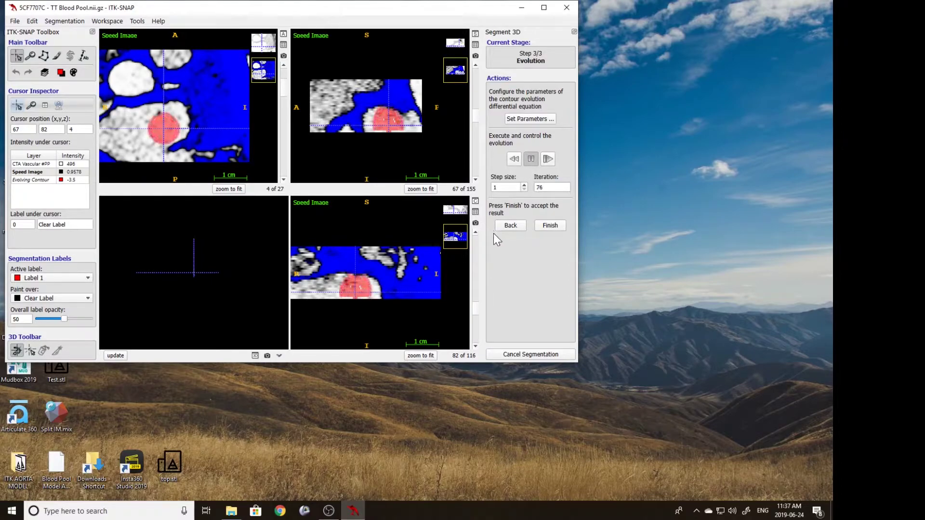
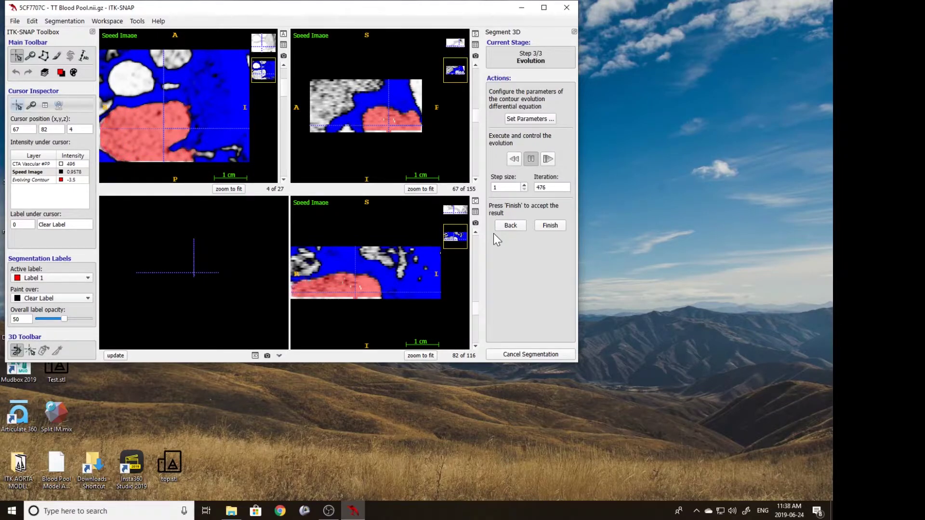
left_click(536, 159)
left_click(553, 225)
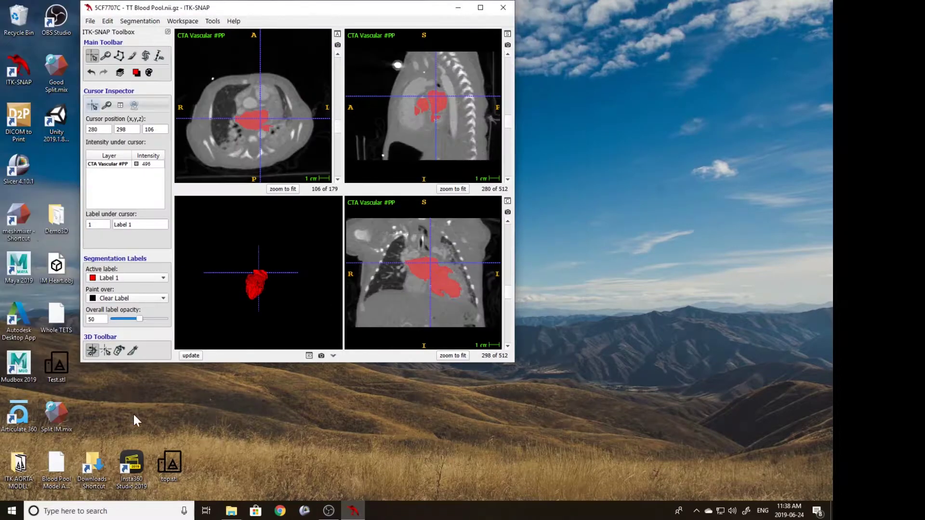
Step: Update the 3D model and examine it and the enlarged axial slices around the newly segmented area for missed vessels
left_click(191, 355)
left_click_drag(226, 215, 244, 278)
right_click_drag(262, 89, 240, 134)
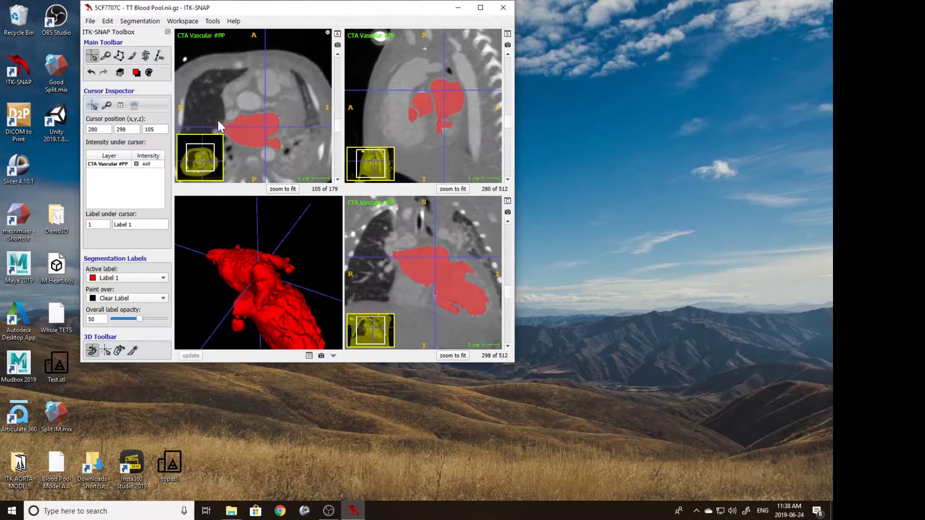
middle_click_drag(239, 135, 285, 106)
scroll(284, 106, "up", 2)
scroll(284, 106, "up", 2)
right_click_drag(285, 106, 283, 122)
middle_click_drag(283, 123, 212, 143)
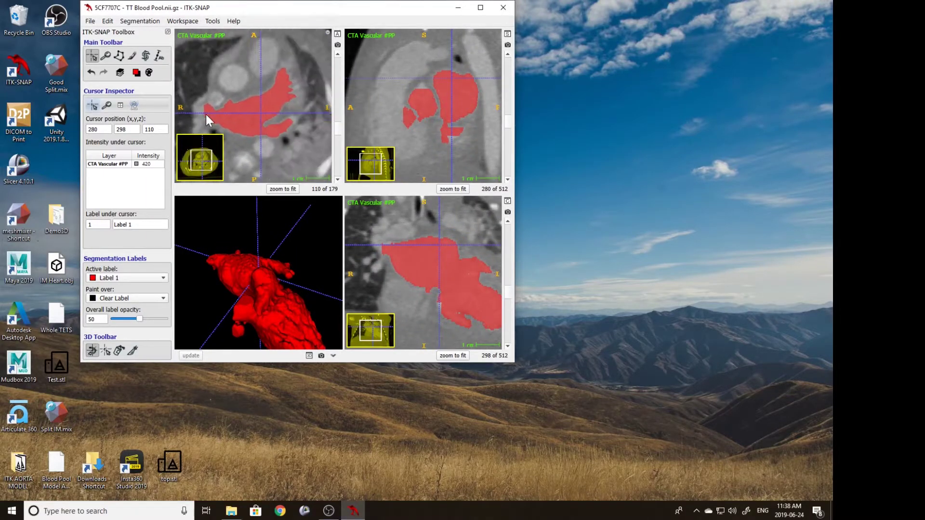
Step: Fit a 51 × 41 × 15 auto-segmentation region of interest at 177, 272, 103 around the right-hand tip of the segmented chamber
left_click(146, 56)
left_click_drag(239, 113, 222, 113)
middle_click_drag(222, 114, 286, 106)
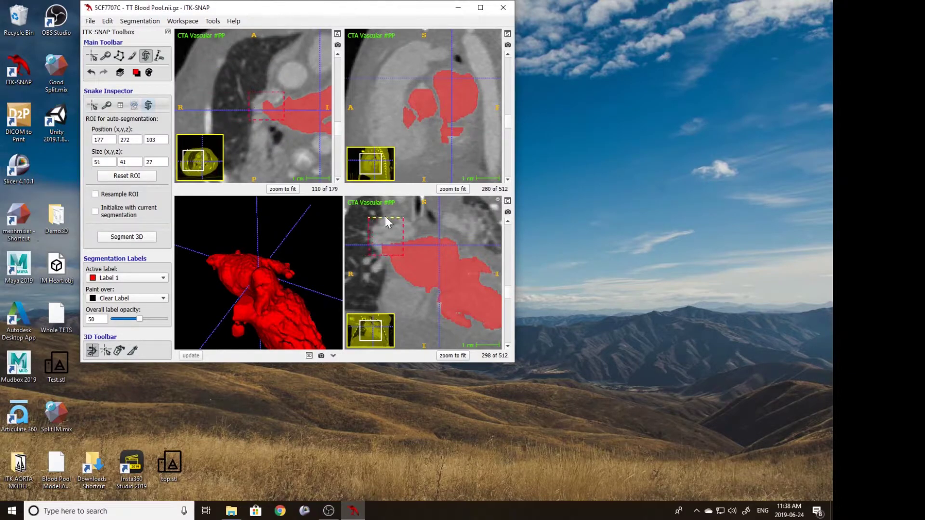
left_click_drag(386, 233, 387, 236)
scroll(408, 159, "up", 4)
scroll(291, 127, "down", 5)
scroll(504, 110, "down", 10)
scroll(423, 114, "down", 20)
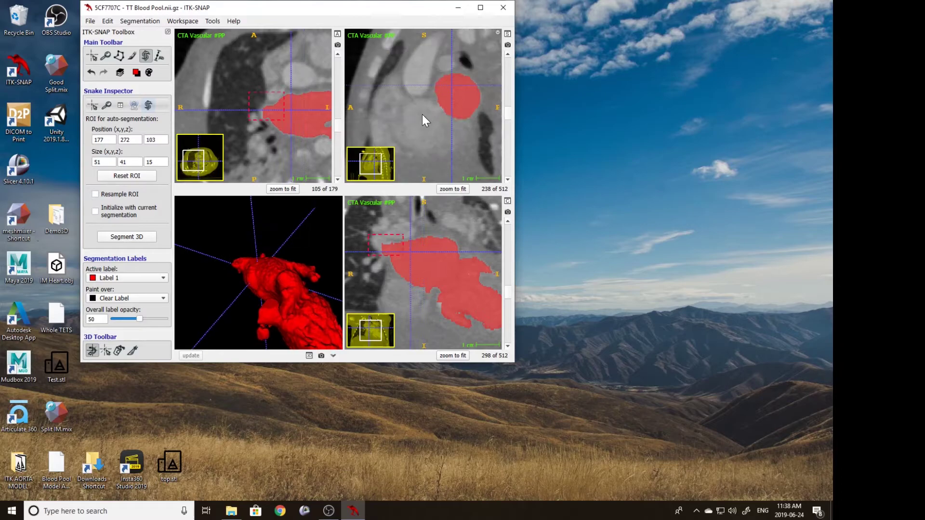
scroll(427, 113, "down", 19)
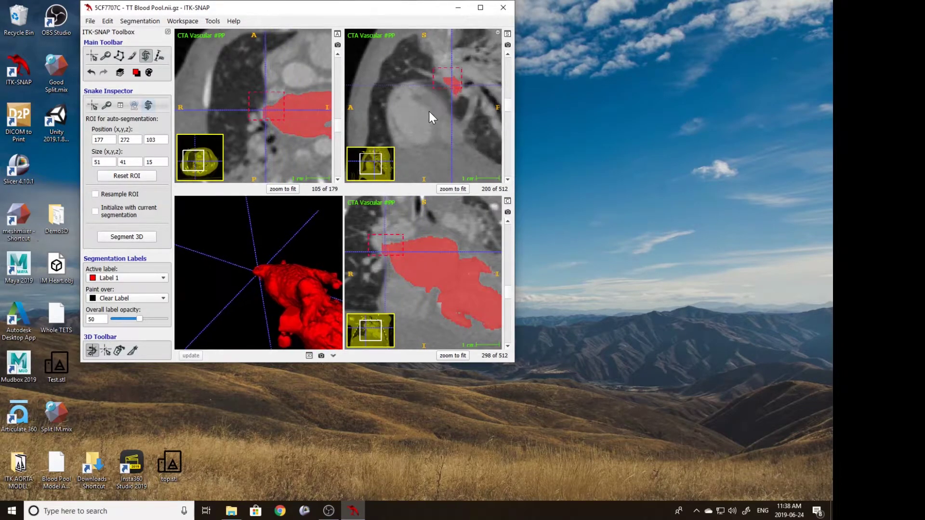
Step: Start 3D segmentation of the region, place the cursor in the chamber at 43, 30, 3, and set the lower threshold to 358
left_click(138, 238)
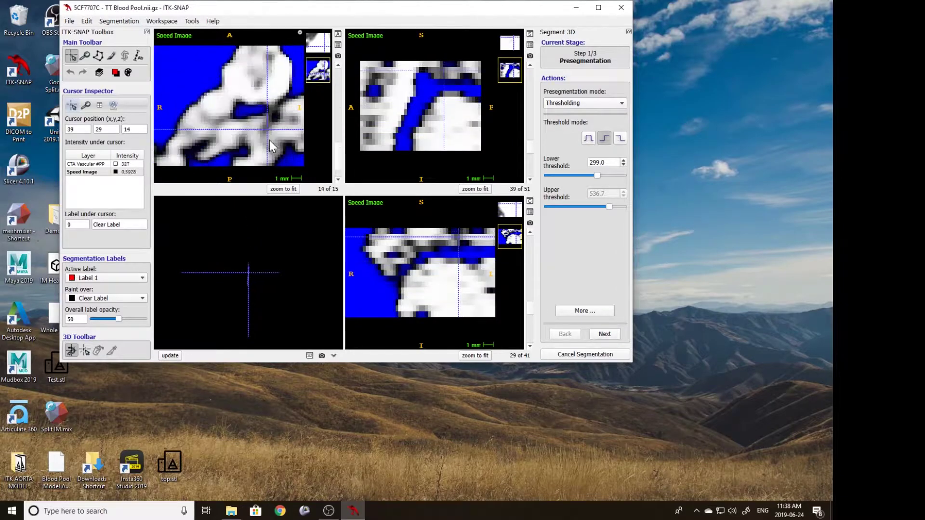
scroll(270, 141, "down", 11)
left_click(279, 133)
left_click_drag(601, 181, 603, 182)
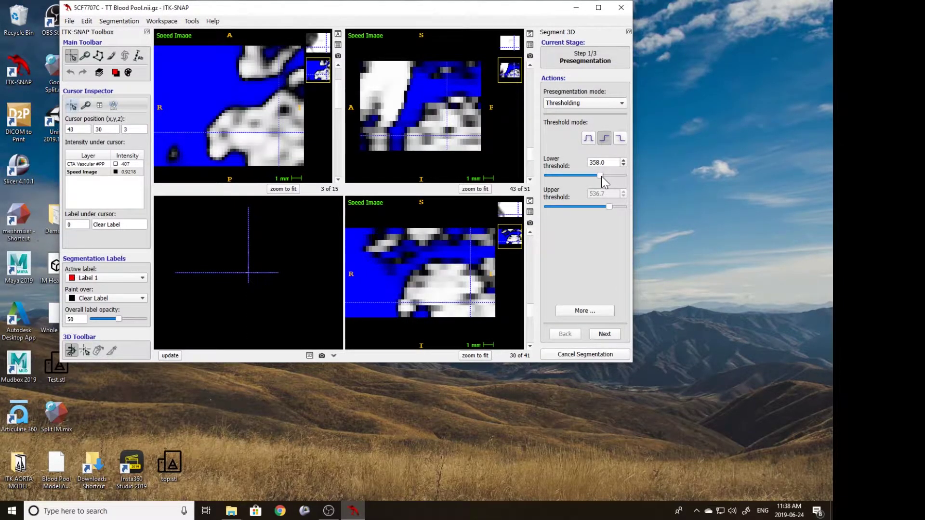
Step: Add a bubble at 43, 30, 3 and evolve the contour through the region
left_click(605, 333)
left_click(594, 114)
left_click(608, 262)
left_click(586, 159)
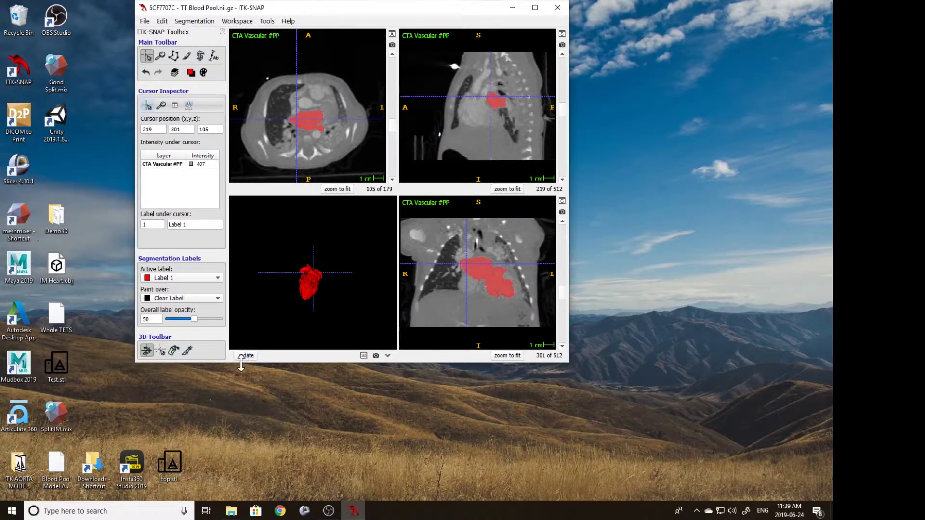
Step: Update the 3D model and examine the newly segmented vessel tip up close from several angles
left_click(244, 357)
scroll(303, 298, "up", 3)
left_click_drag(304, 295, 327, 288)
scroll(303, 288, "up", 3)
left_click_drag(302, 279, 298, 294)
scroll(367, 300, "down", 1)
scroll(367, 300, "down", 1)
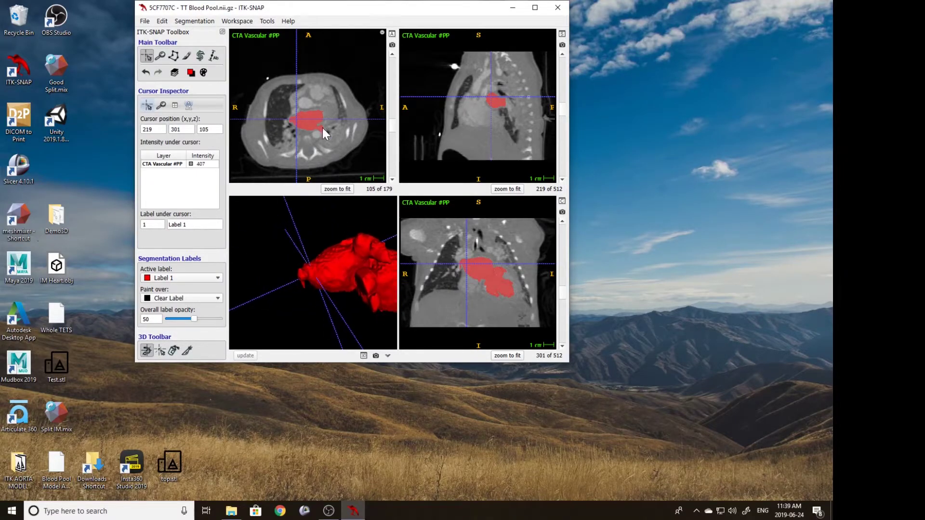
Step: Use the 3D crosshair to place the cursor at 273, 247, 92, where the model has an open gap
left_click(325, 131)
left_click_drag(305, 308, 277, 265)
left_click(160, 351)
left_click(267, 264)
right_click_drag(306, 149, 385, 168)
Step: Reset the region of interest, fit it to 82 × 65 × 27 at 243, 225, 84 around the missed area, and start 3D segmentation
left_click(200, 56)
left_click(168, 176)
left_click_drag(314, 42, 315, 102)
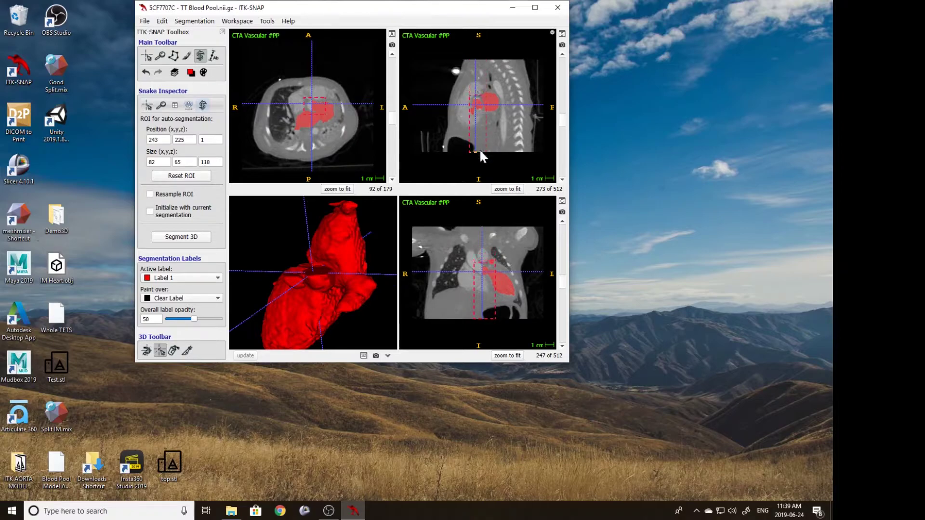
right_click_drag(497, 305, 495, 265)
left_click_drag(492, 302, 494, 280)
scroll(475, 251, "up", 6)
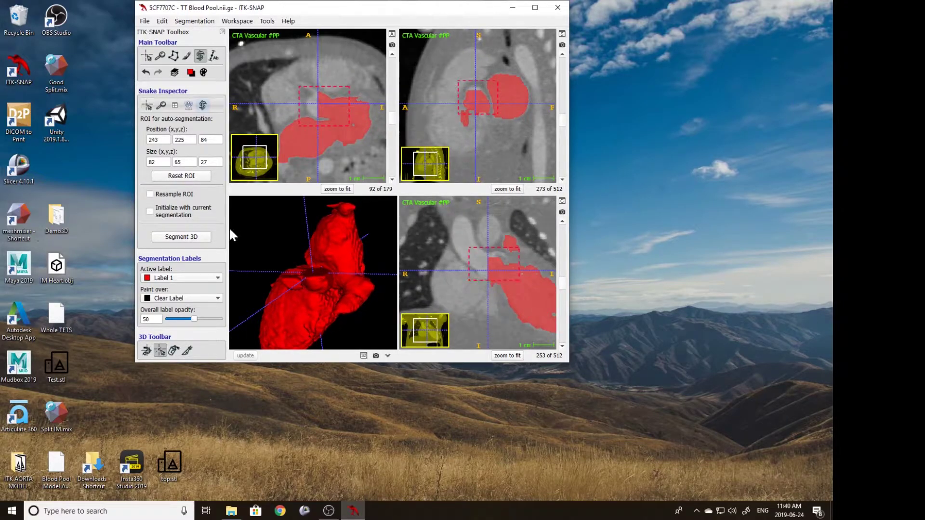
left_click(182, 237)
scroll(281, 102, "up", 20)
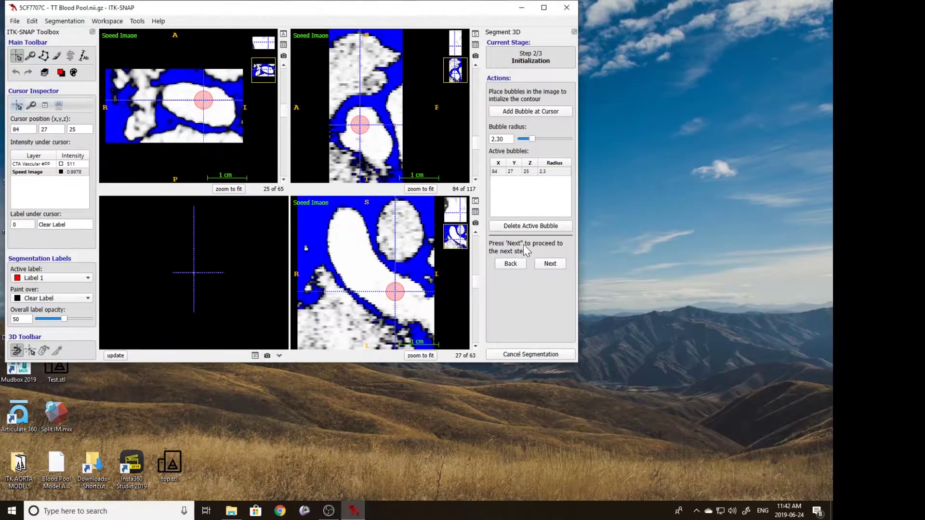
Step: Try to evolve the contour from the bubble at 84, 27, 25 for about 217 iterations, and return to bubble placement
left_click(551, 262)
left_click(531, 159)
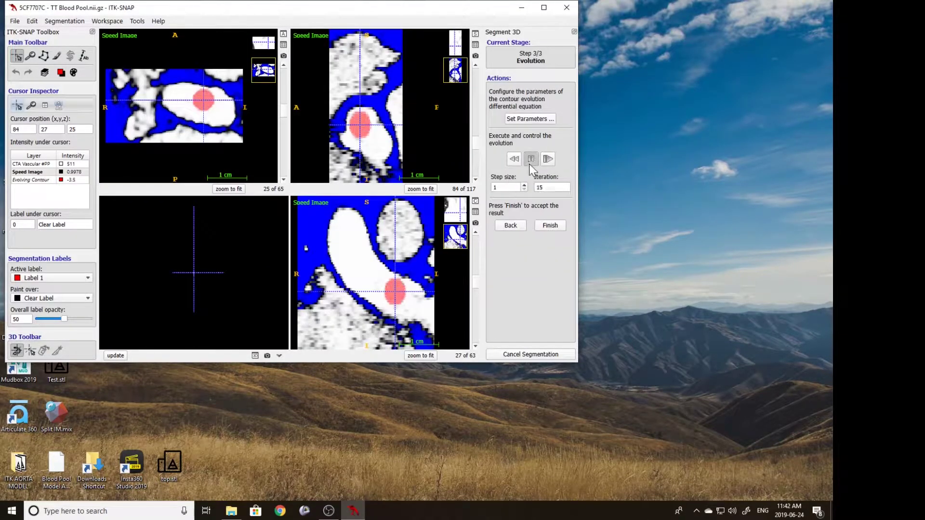
scroll(368, 163, "up", 2)
scroll(370, 140, "down", 7)
left_click(531, 159)
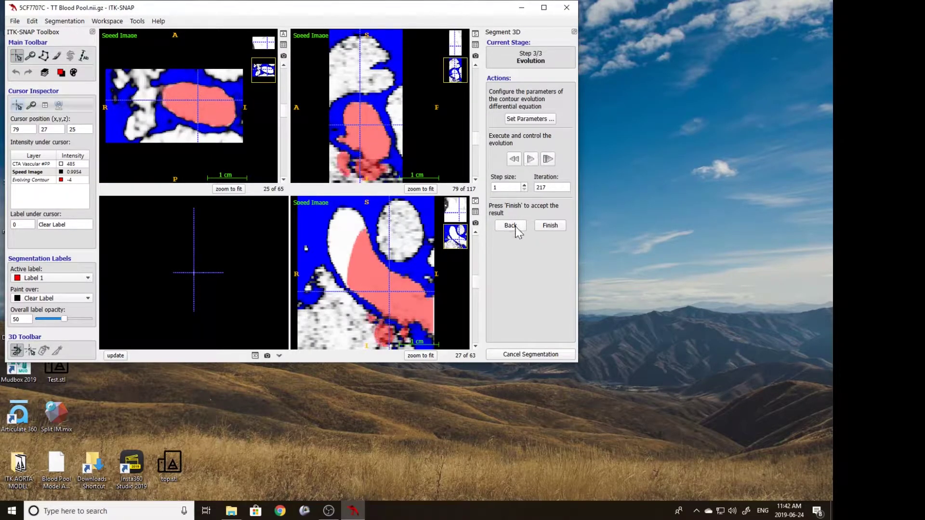
left_click(510, 226)
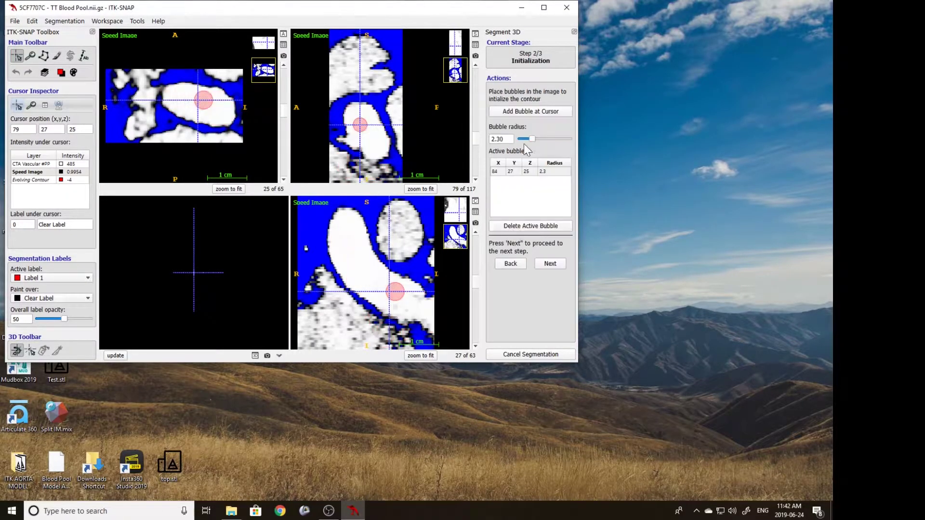
Step: Return to presegmentation, raise the lower threshold to 327, and continue with the same bubble
left_click(511, 263)
left_click_drag(540, 175, 543, 177)
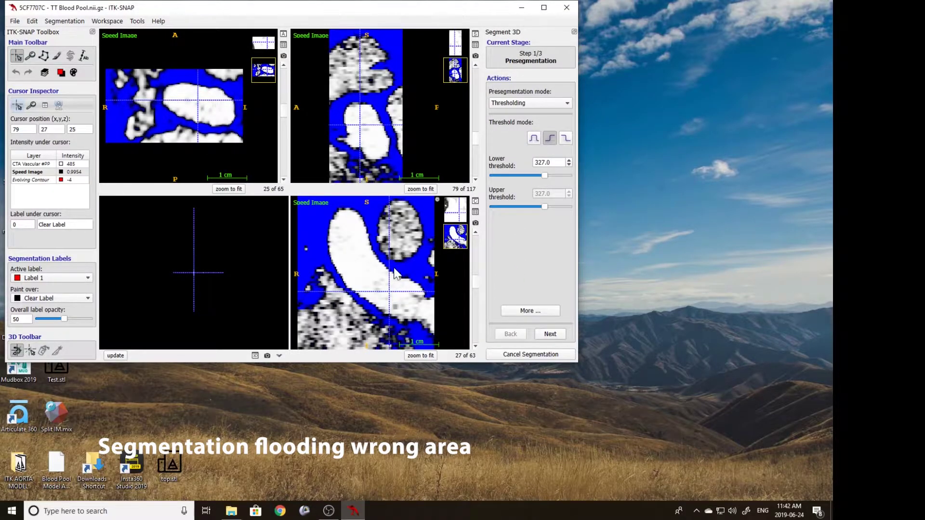
left_click(388, 289)
left_click(551, 335)
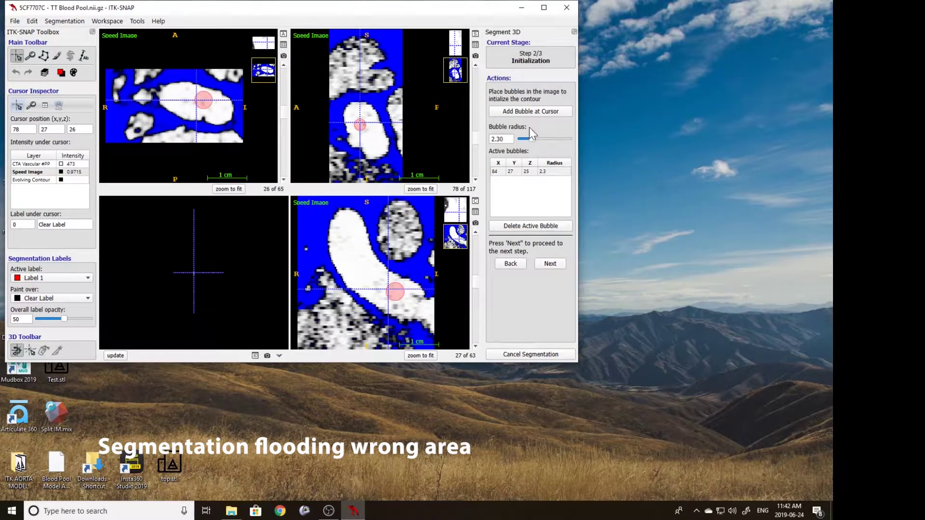
Step: Evolve the contour through the curved vessel for about 400 iterations, stop it, and accept the result
left_click(550, 263)
left_click(531, 159)
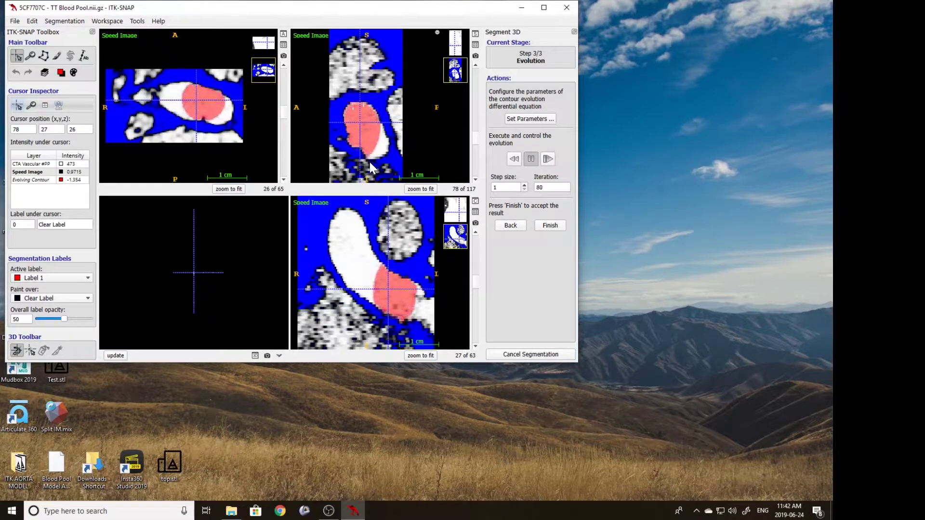
scroll(369, 163, "up", 3)
scroll(371, 163, "up", 14)
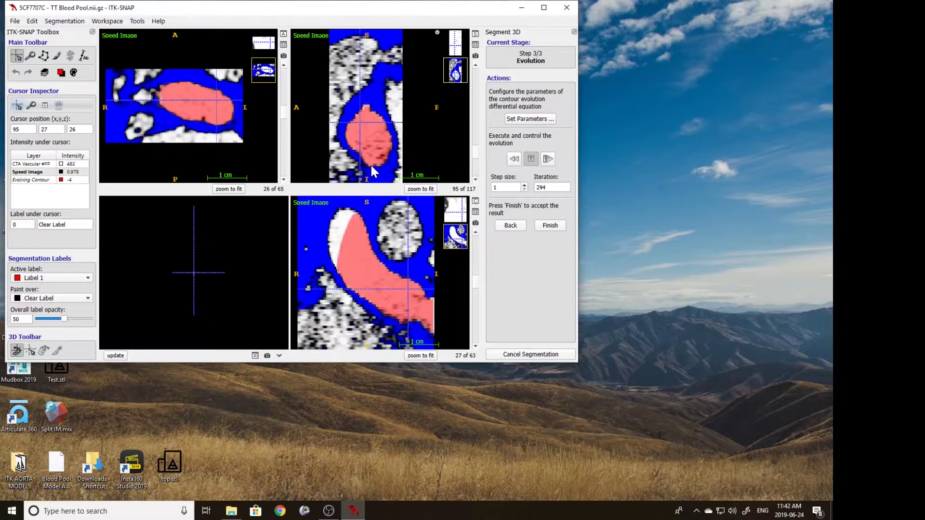
left_click(532, 162)
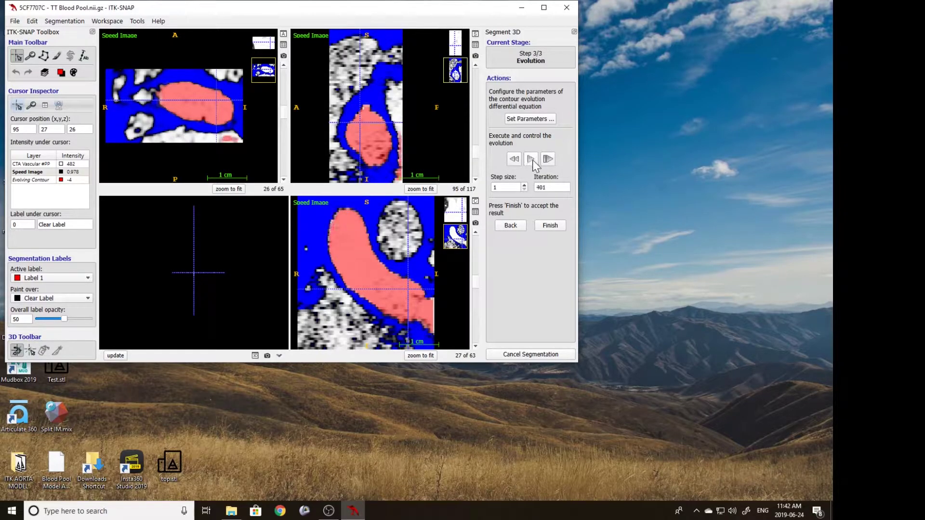
left_click(550, 225)
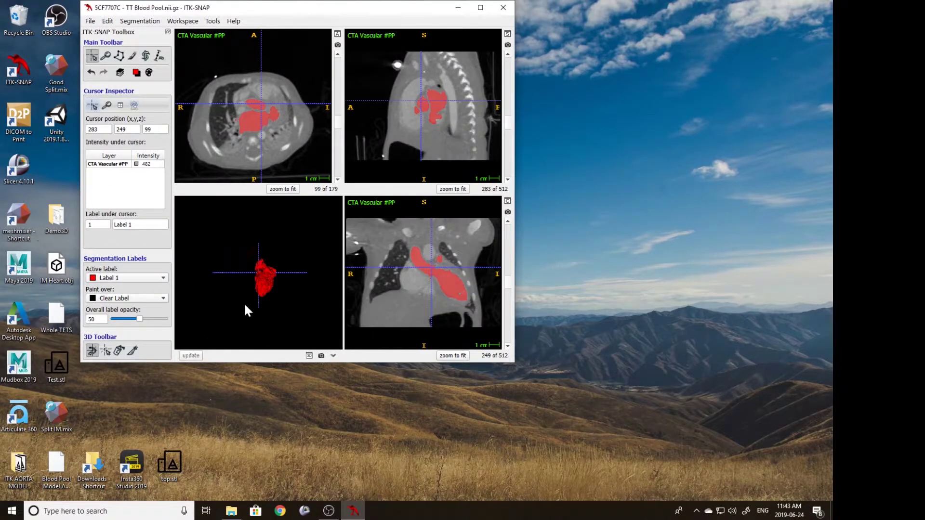
Step: Turn the enlarged 3D model and place the cursor at the cut upper end of the vessel at 226, 247, 131
scroll(242, 311, "up", 6)
mouse_move(235, 261)
left_mouse_down()
mouse_move(262, 277)
mouse_move(295, 274)
mouse_move(275, 337)
mouse_move(302, 282)
mouse_move(220, 251)
mouse_move(202, 289)
mouse_move(241, 281)
mouse_move(228, 246)
left_mouse_up()
left_click(230, 223)
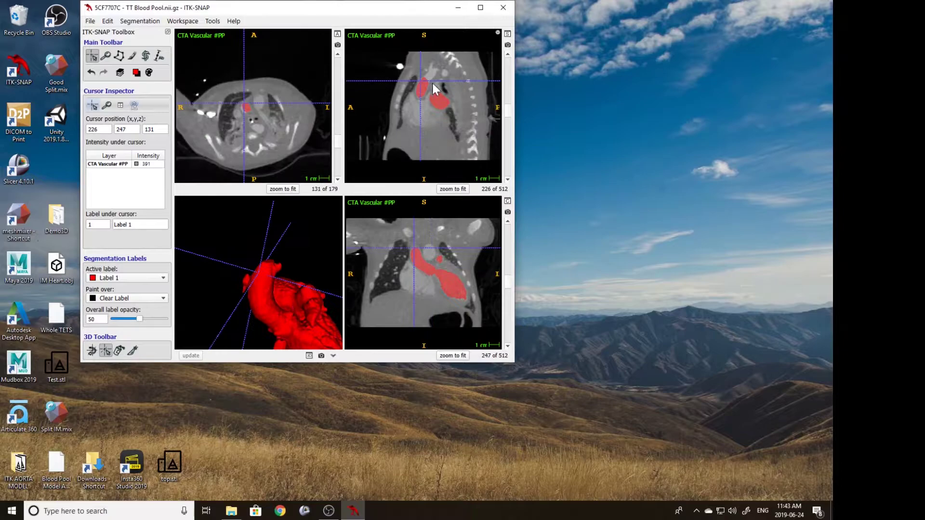
Step: Fit a 60 × 67 × 45 region of interest at 210, 250, 126 around the vessel's unsegmented upper continuation
left_click(145, 56)
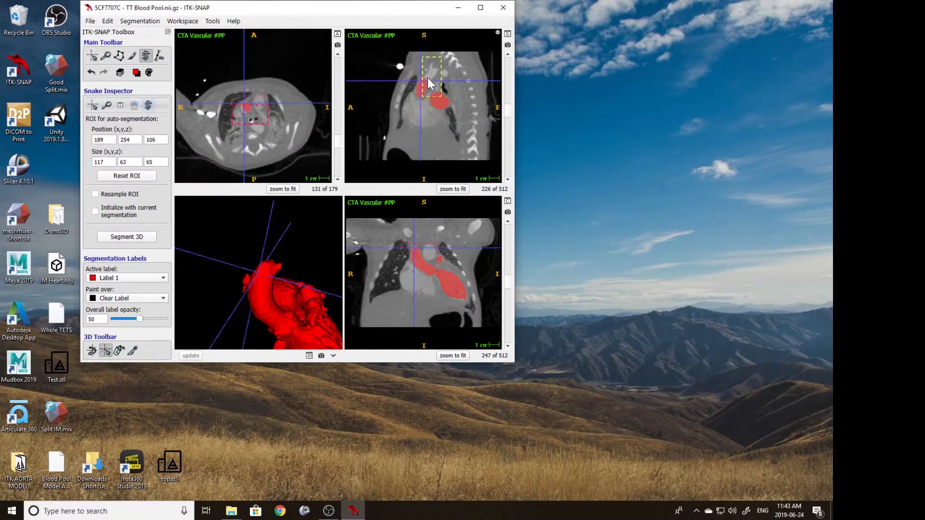
scroll(250, 119, "up", 4)
right_click_drag(251, 119, 253, 100)
middle_click_drag(253, 100, 274, 83)
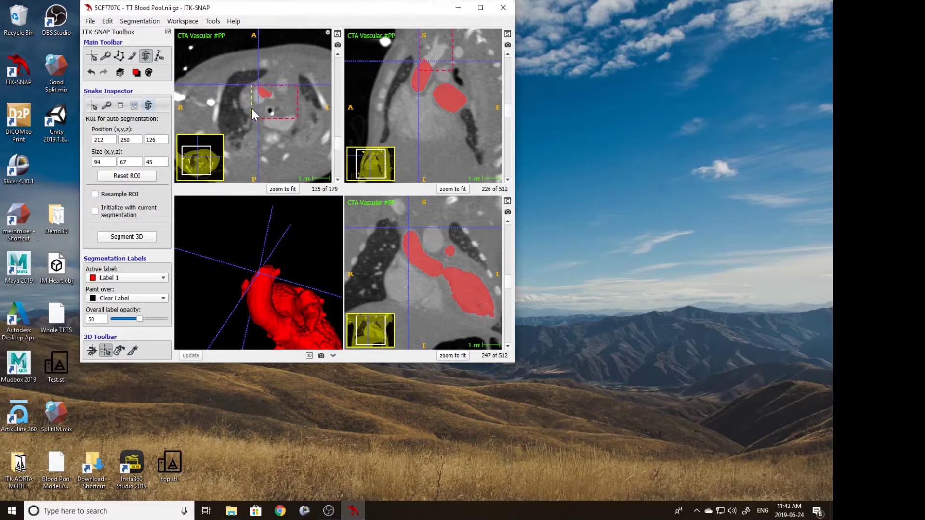
left_click_drag(300, 105, 280, 108)
scroll(270, 108, "up", 20)
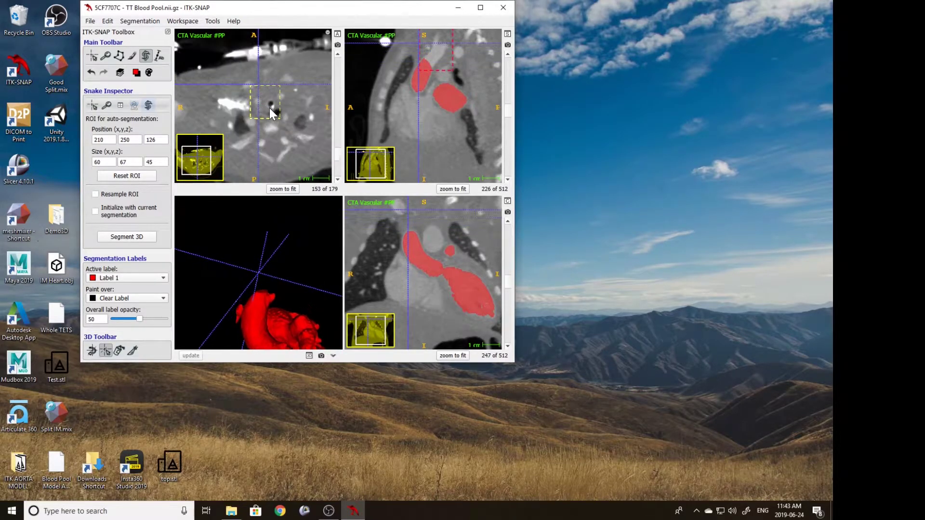
scroll(270, 109, "down", 8)
middle_click_drag(445, 33, 443, 62)
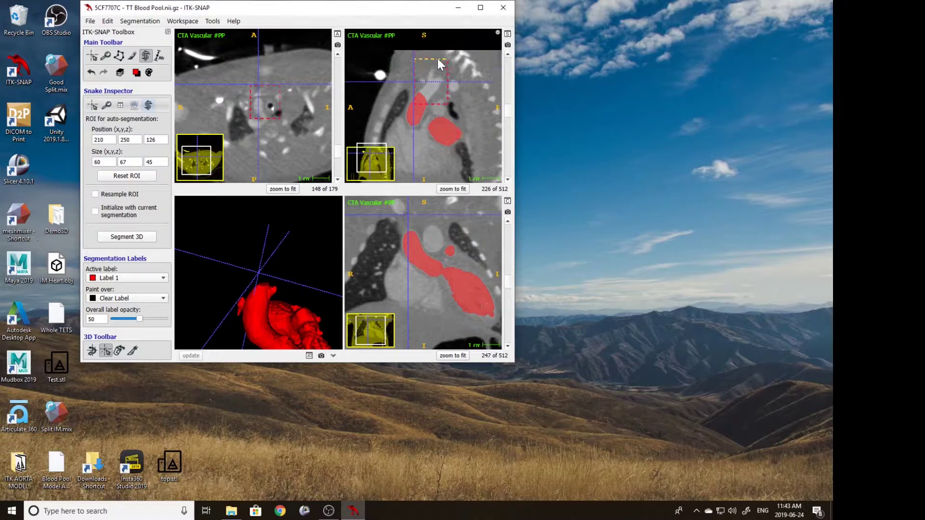
Step: Start 3D segmentation with a lower threshold of 327, add a bubble in the vessel at 16, 20, 11, and adjust its radius
left_click(142, 239)
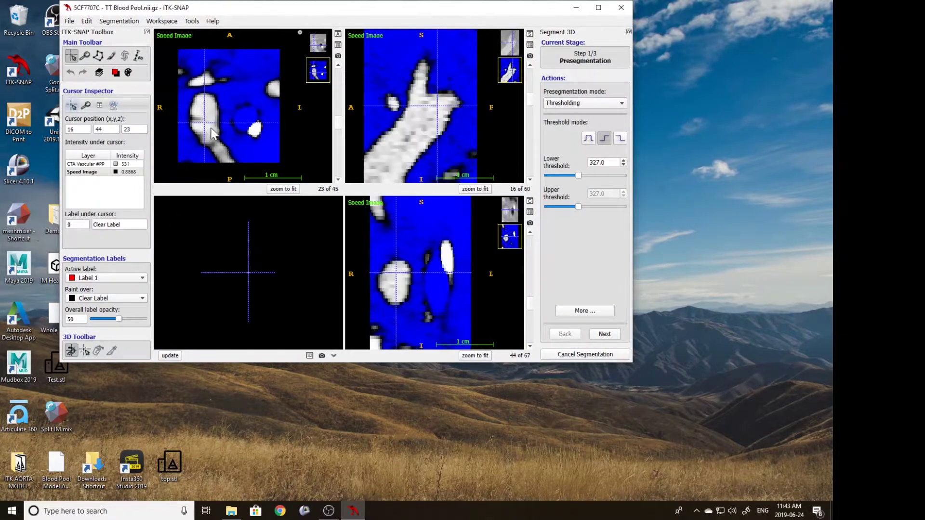
left_click(396, 147)
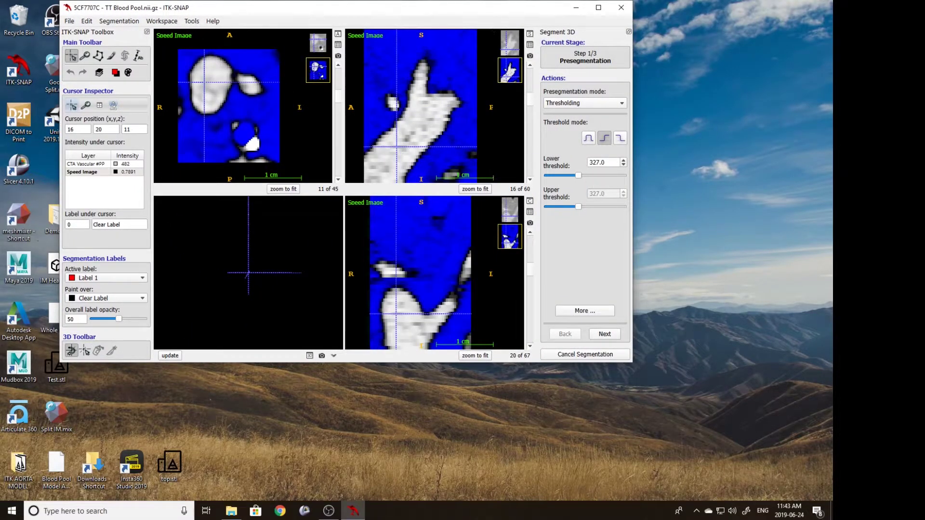
left_click(605, 334)
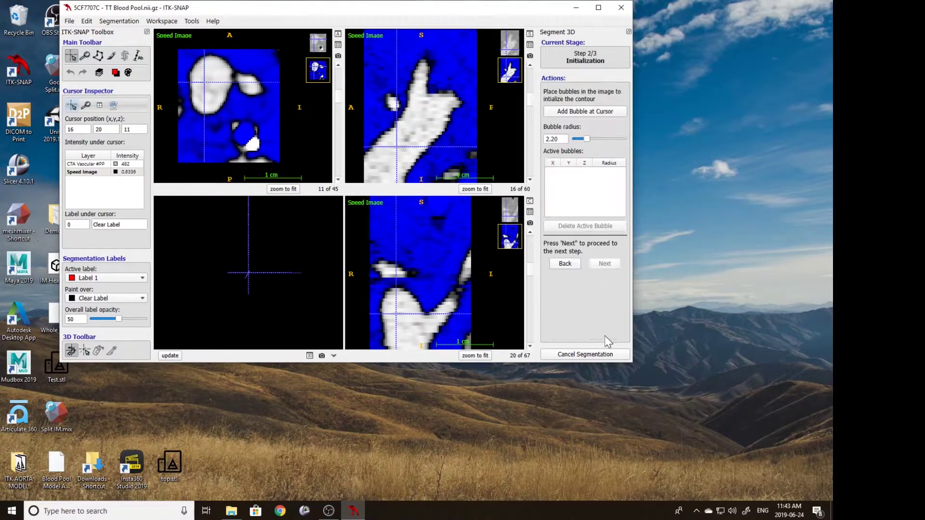
left_click(586, 113)
left_click_drag(587, 139, 584, 140)
Step: Evolve the contour through the vessel and its branches past 280 iterations, and accept the result
left_click(605, 264)
left_click(586, 159)
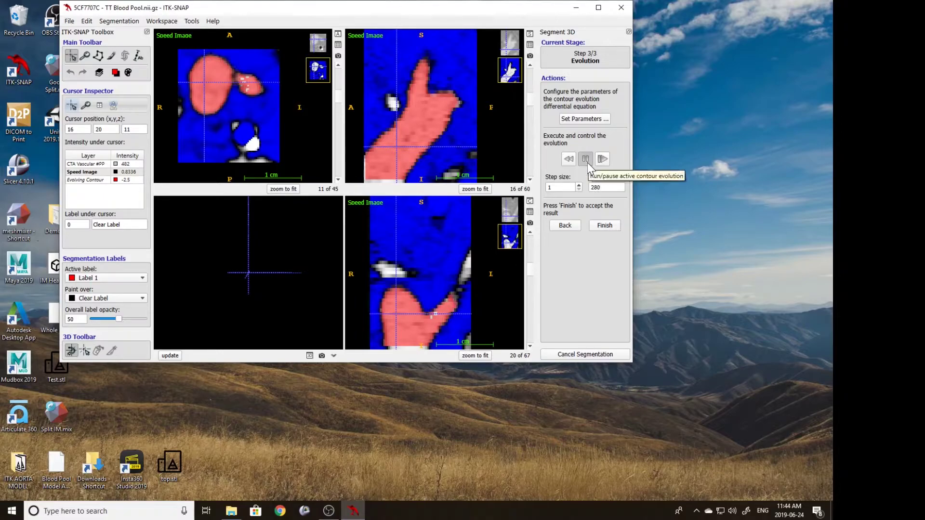
left_click(605, 225)
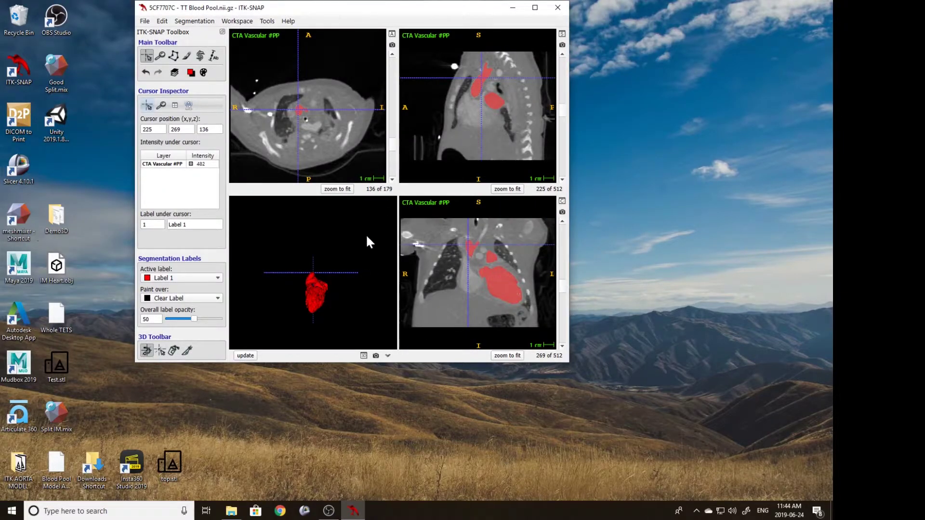
Step: Update the 3D model and examine the newly added upper vessel branches
left_click(245, 356)
left_click_drag(314, 234, 322, 270)
scroll(501, 77, "up", 9)
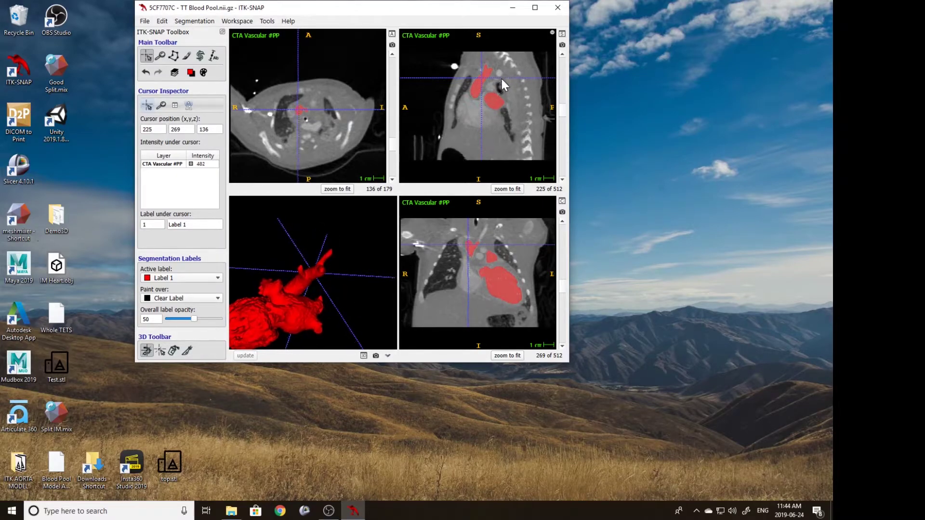
Step: Fit a 60 × 91 × 45 region of interest around the unsegmented vessel behind the upper branches, extending it forward over them
left_click(204, 57)
right_click_drag(482, 137, 519, 46)
middle_click_drag(518, 45, 481, 118)
left_click_drag(481, 117, 506, 113)
scroll(321, 123, "up", 3)
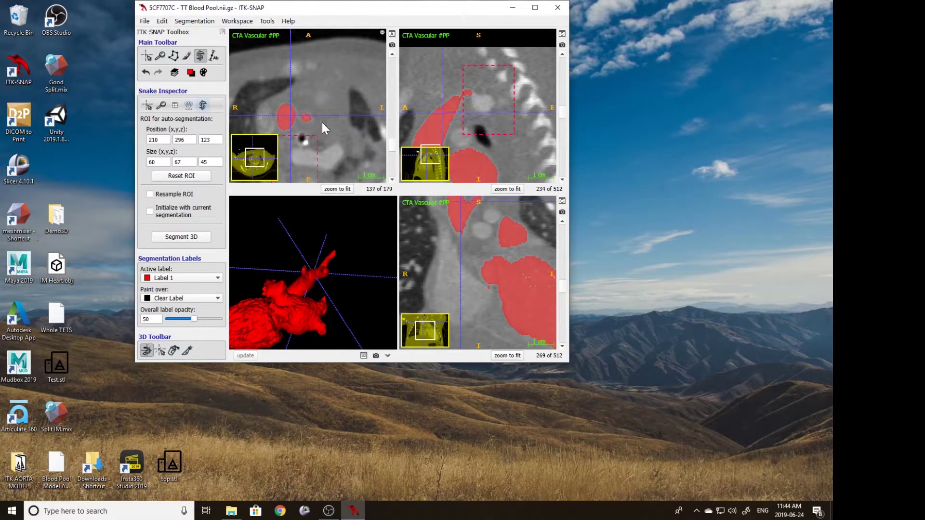
middle_click_drag(335, 137, 367, 103)
scroll(365, 102, "up", 13)
scroll(365, 103, "down", 9)
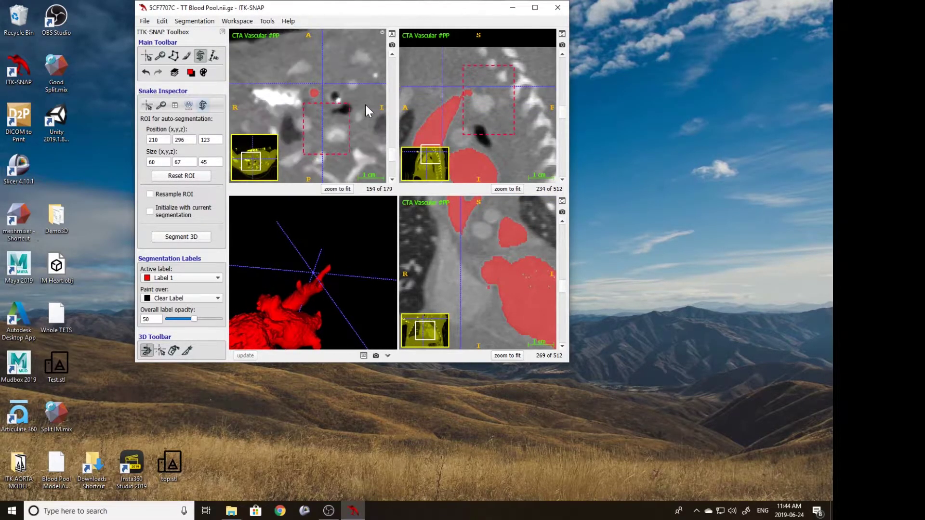
scroll(367, 106, "up", 6)
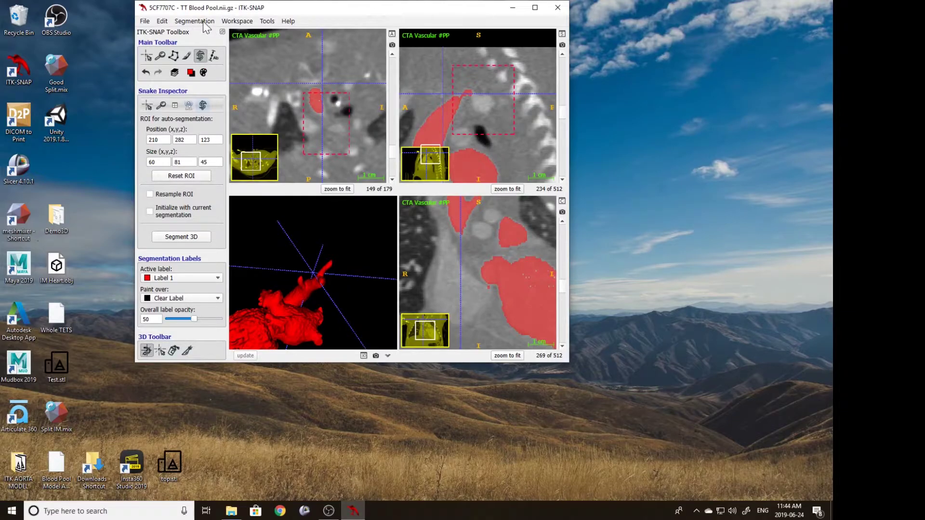
left_click_drag(451, 117, 442, 117)
Step: Start 3D segmentation with a lower threshold of 308 and add a bubble of radius 1.5 in the front vessel at 20, 11, 21
left_click(182, 237)
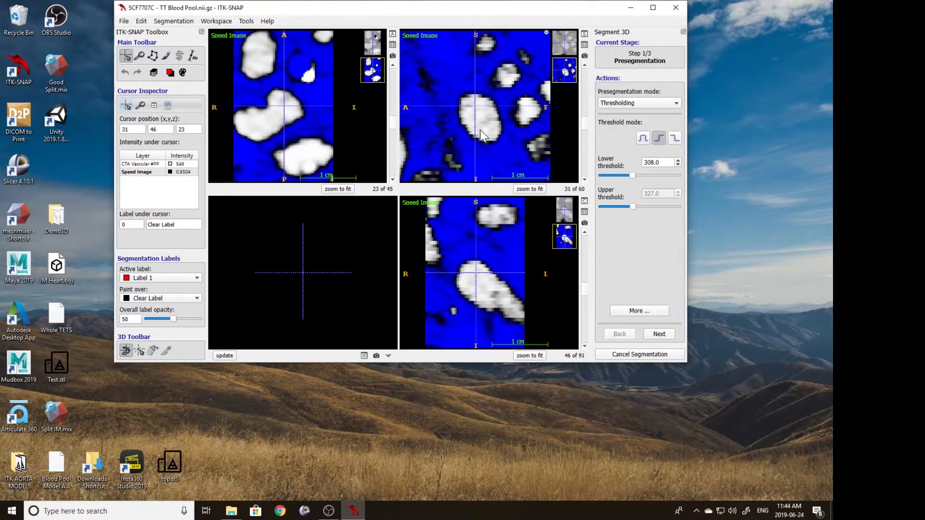
scroll(481, 129, "down", 2)
left_click(413, 119)
scroll(268, 58, "up", 7)
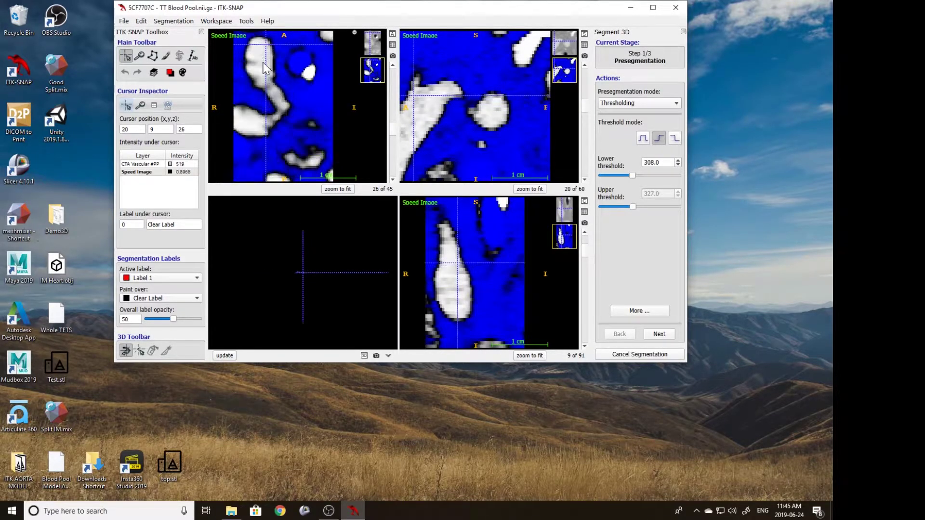
scroll(266, 71, "down", 6)
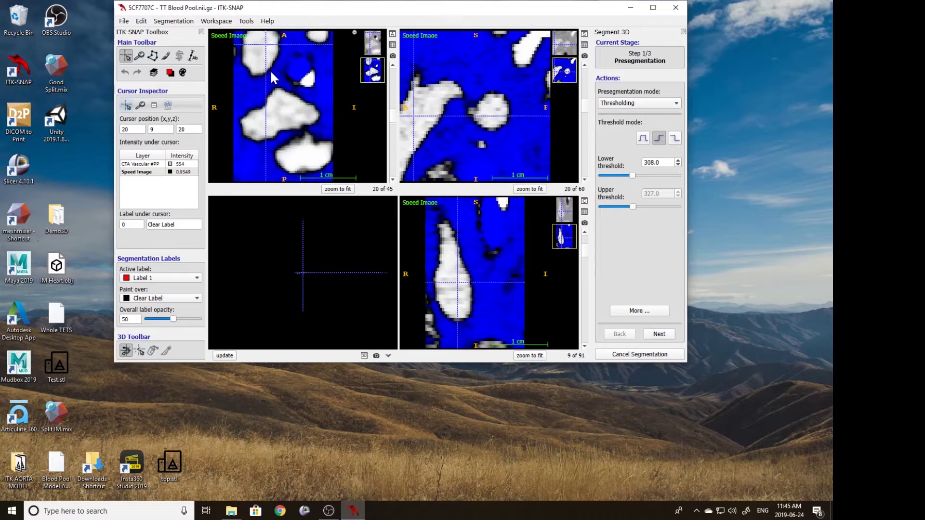
left_click(417, 112)
left_click(659, 334)
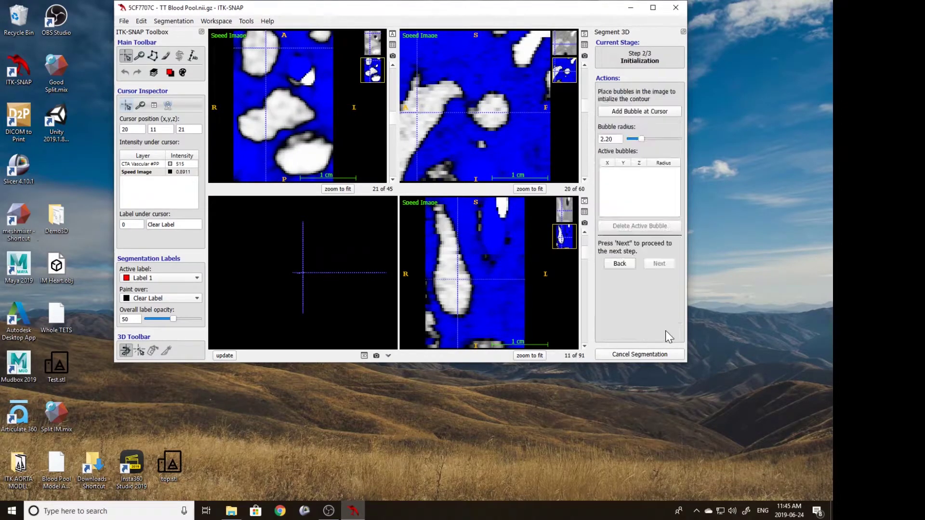
left_click(640, 112)
left_click_drag(642, 139, 636, 139)
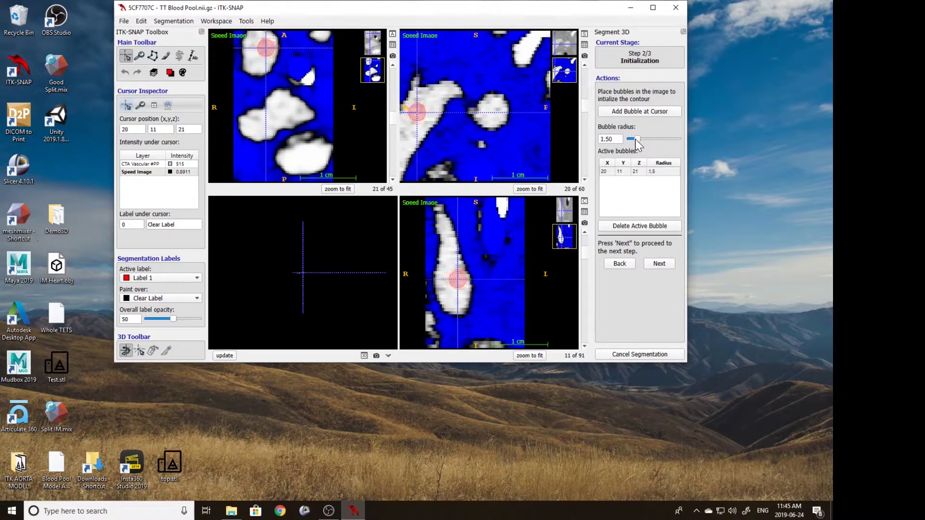
Step: Evolve the contour past 640 iterations, following it from the front vessel through the narrow connection into the rear vessel
left_click(659, 264)
left_click(656, 159)
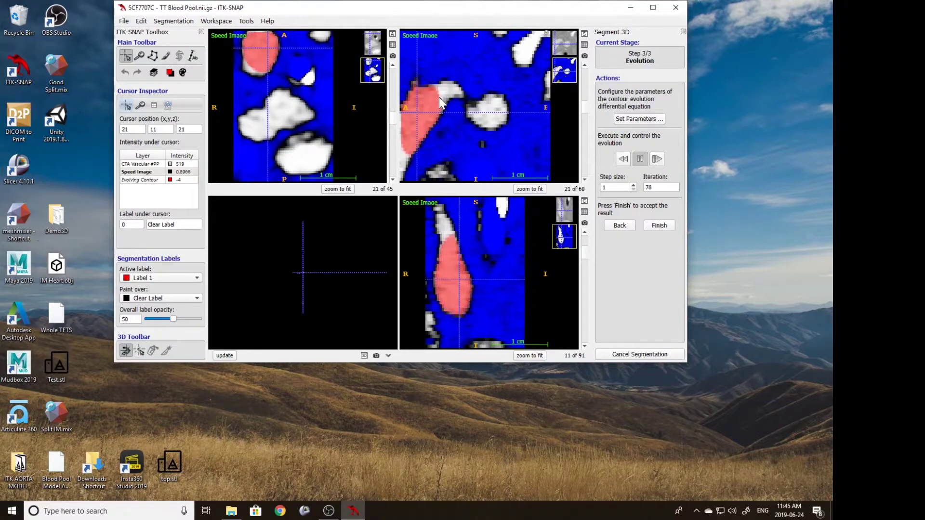
scroll(453, 94, "up", 2)
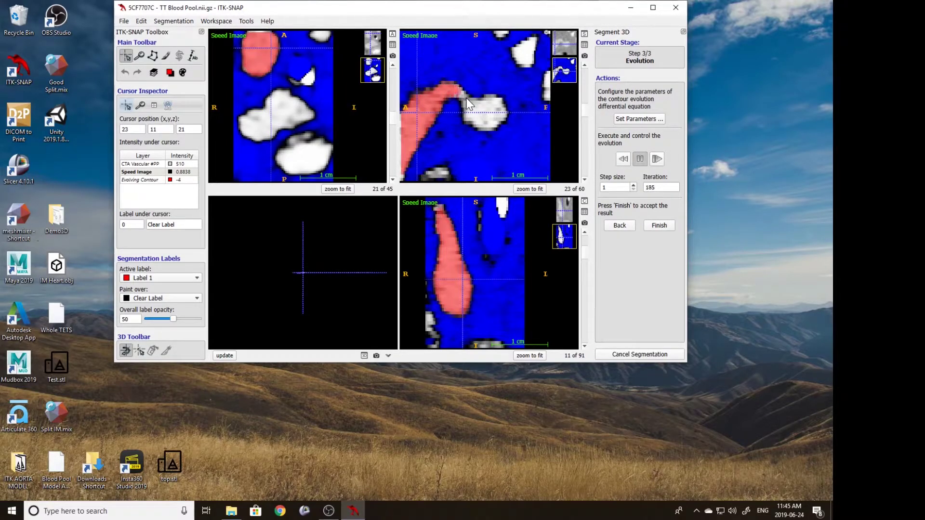
scroll(467, 104, "up", 1)
scroll(474, 113, "up", 5)
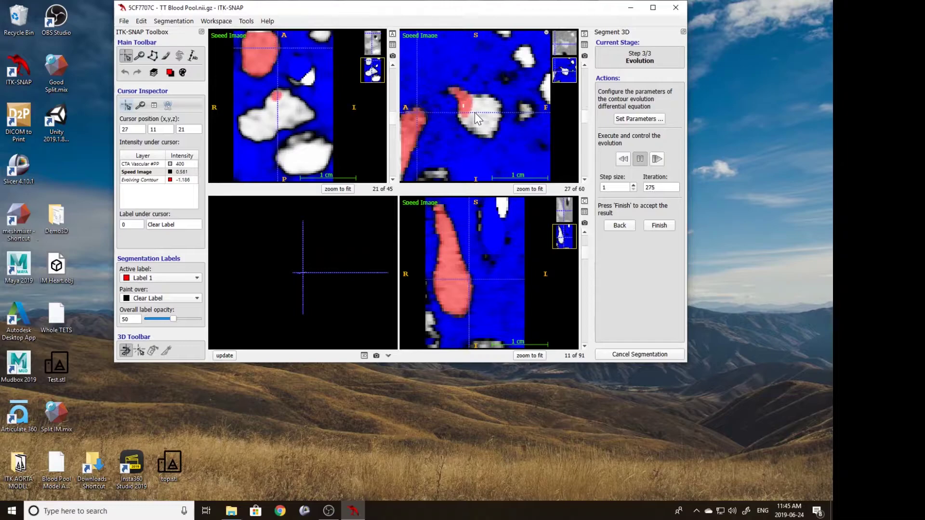
scroll(487, 124, "up", 6)
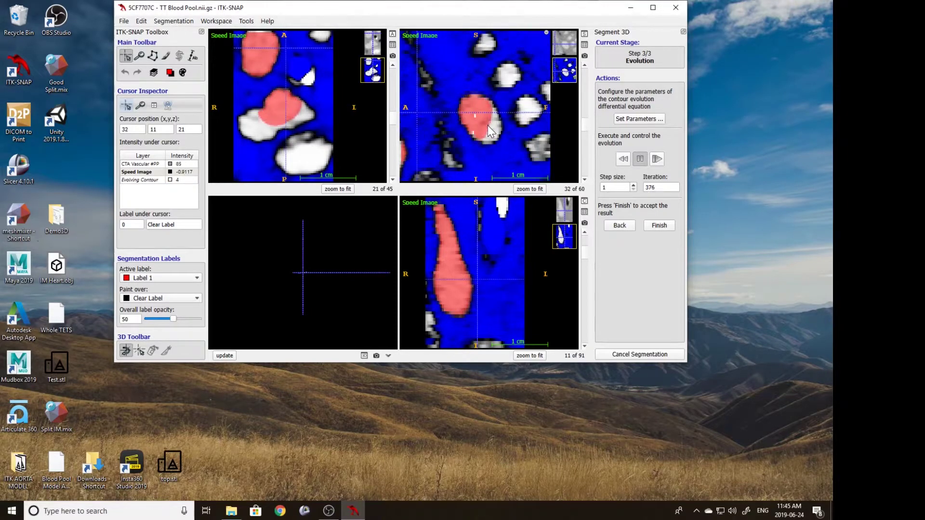
scroll(496, 131, "up", 5)
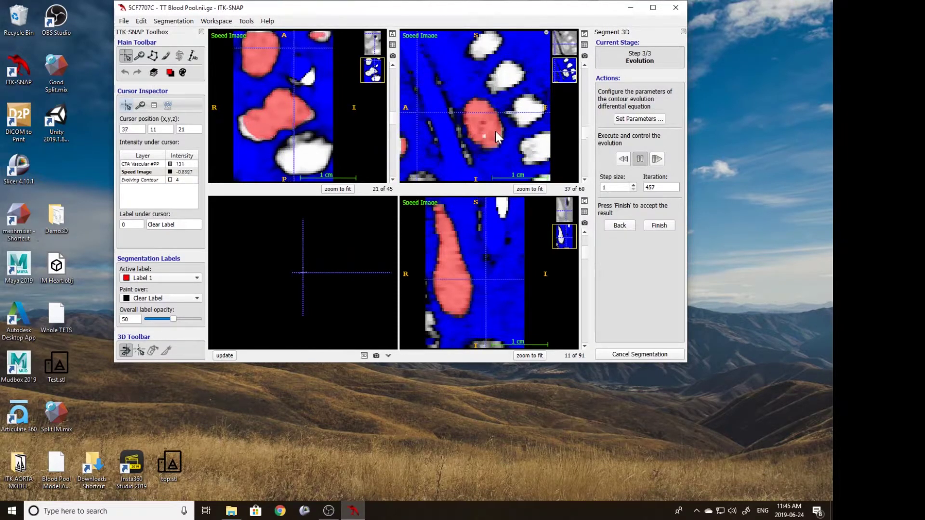
scroll(496, 135, "up", 10)
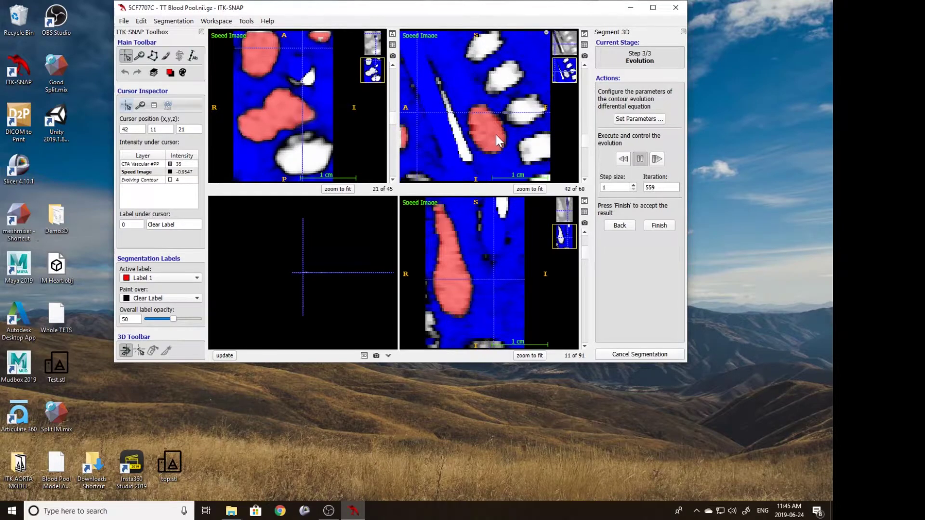
scroll(498, 140, "up", 9)
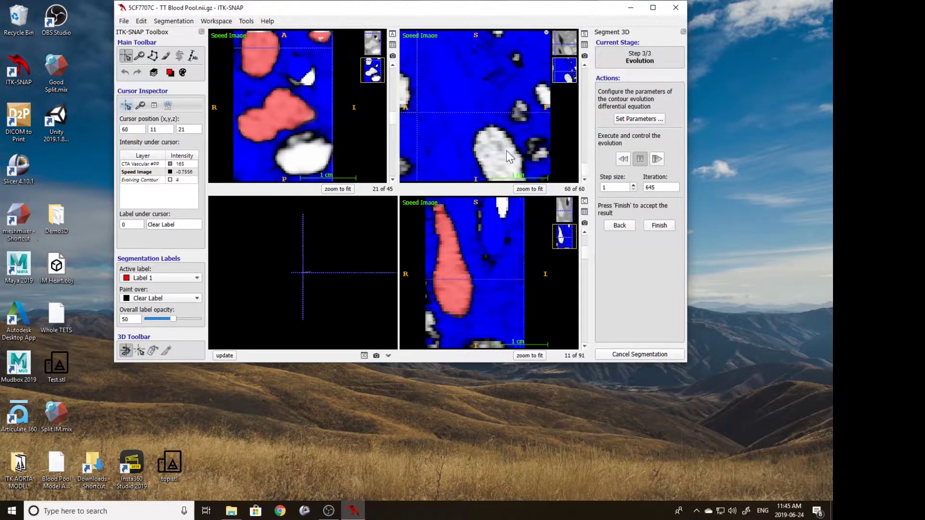
Step: Accept the evolved result, update the 3D model, and examine how the rear vessel joins the upper branches
left_click(659, 226)
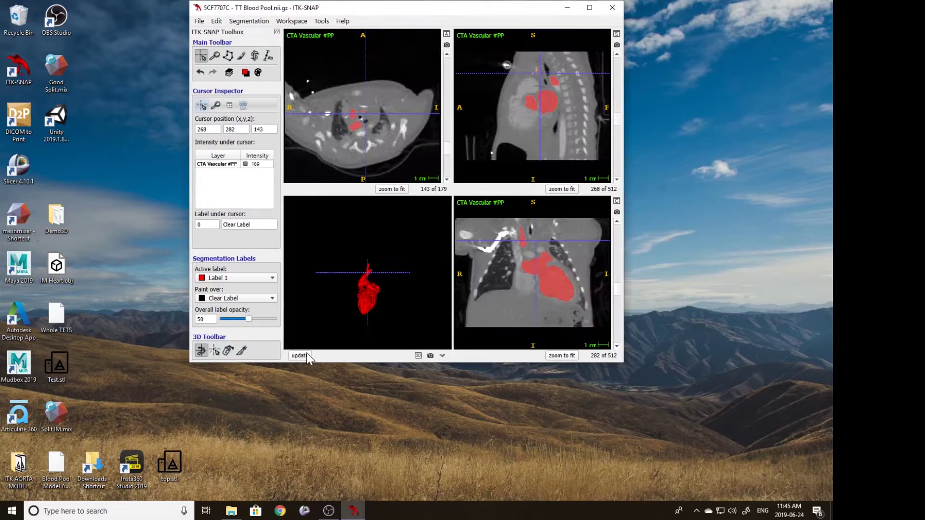
scroll(378, 275, "up", 3)
left_click_drag(380, 275, 396, 236)
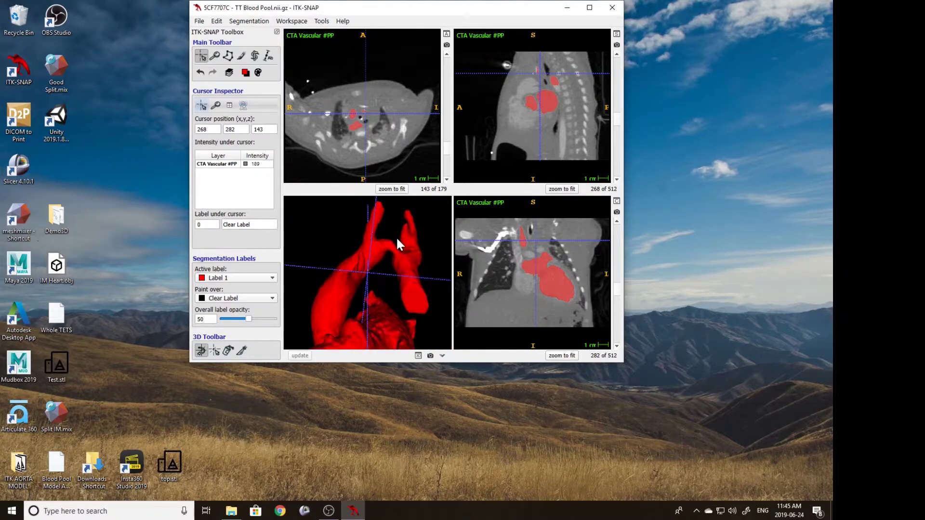
Step: Activate the auto-segmentation region and place the 3D cursor at the cut lower end of the rear vessel
left_click(255, 56)
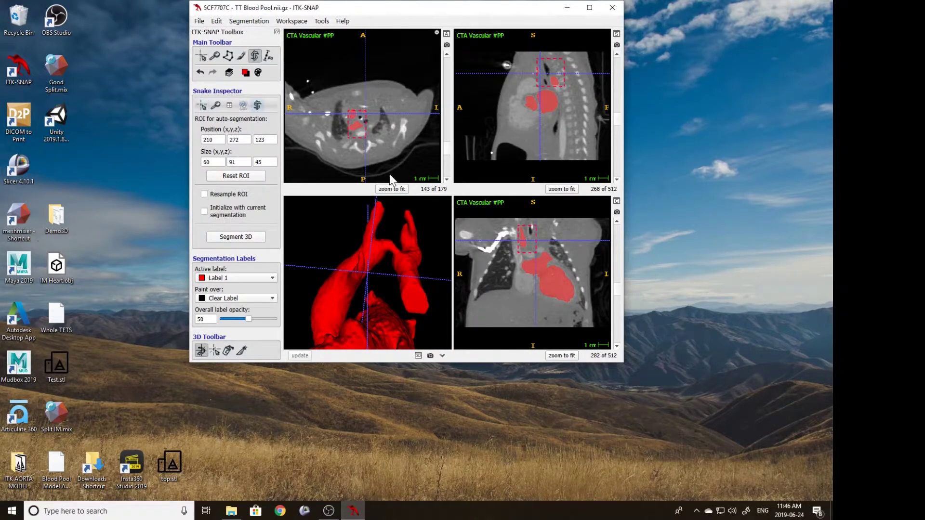
left_click(215, 350)
left_click(413, 300)
middle_click_drag(377, 140, 357, 133)
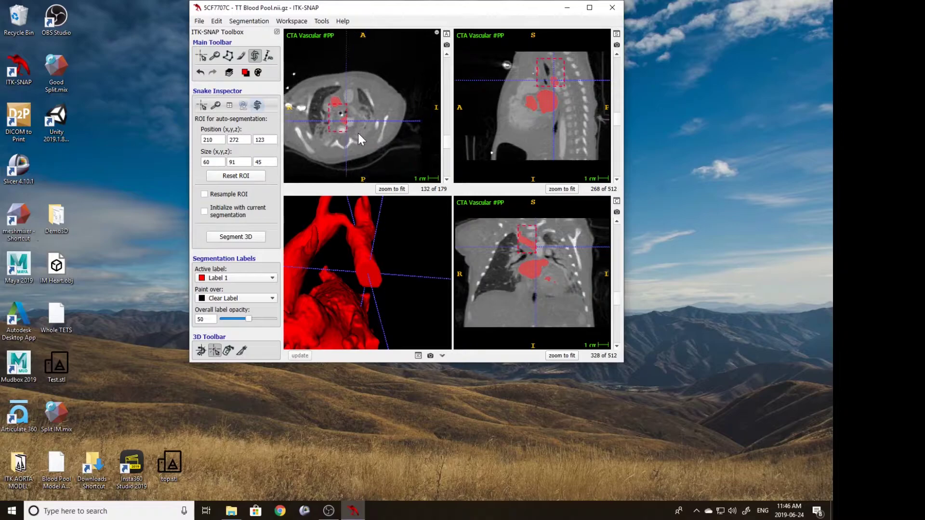
right_click_drag(358, 133, 336, 123)
middle_click_drag(318, 128, 356, 105)
Step: Fit a 75 × 75 × 108 region of interest around the unsegmented descending vessel behind the heart
left_click_drag(372, 72, 372, 88)
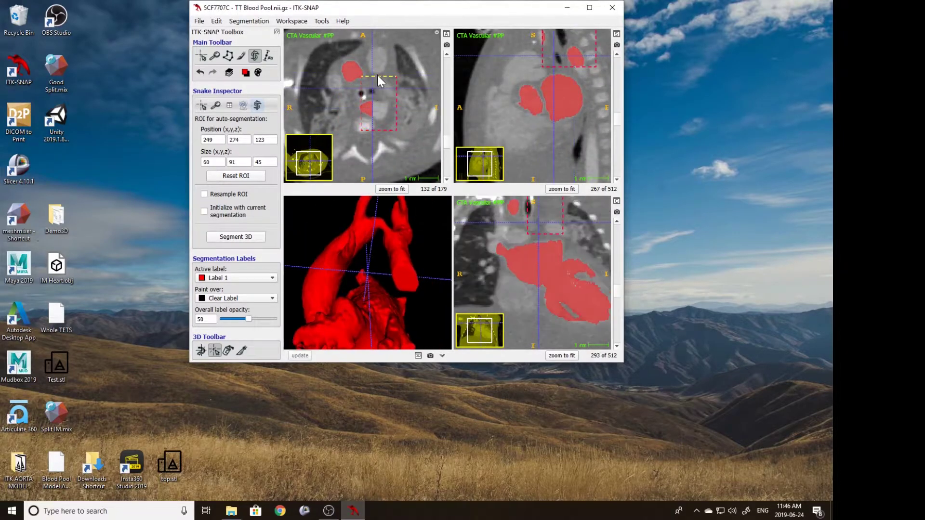
left_click_drag(375, 129, 375, 126)
middle_click_drag(553, 79, 492, 127)
left_click_drag(519, 89, 533, 177)
scroll(529, 143, "up", 10)
middle_click_drag(533, 177, 536, 92)
left_click_drag(529, 115, 529, 133)
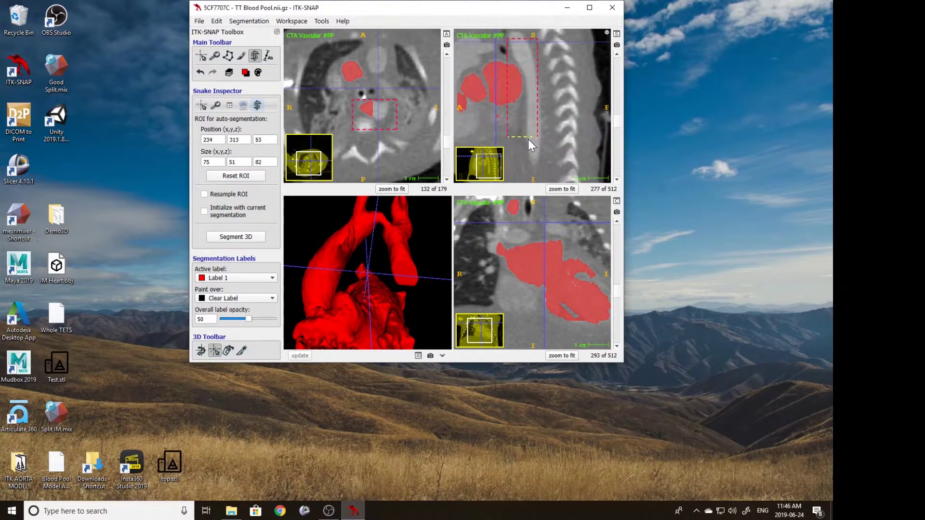
Step: Start 3D segmentation of the descending vessel region, inspect its slices, and raise the lower threshold to 325
left_click(256, 236)
scroll(345, 121, "up", 12)
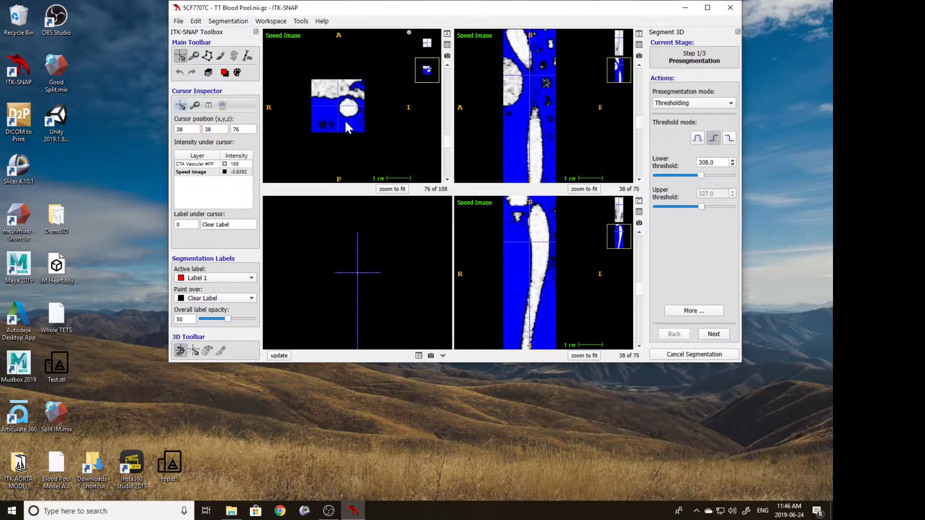
left_click(522, 45)
left_click(341, 95)
left_click(344, 96)
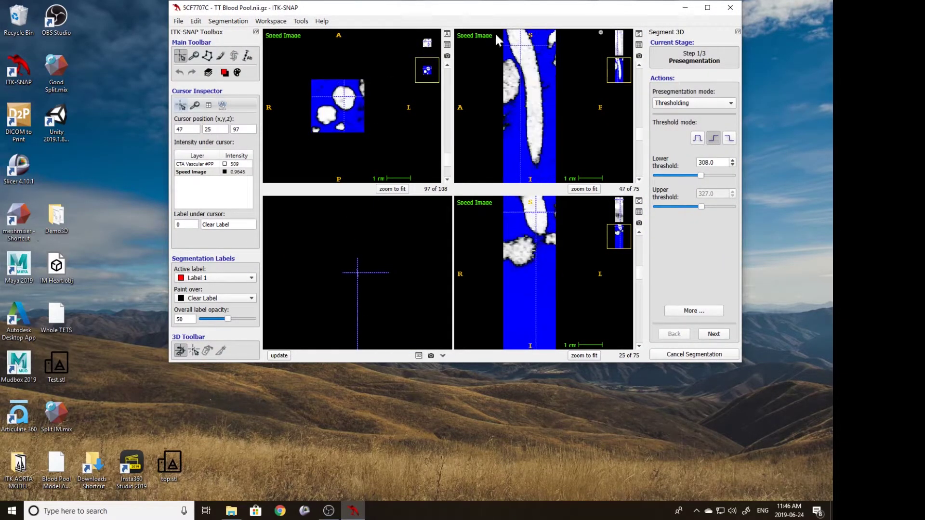
scroll(531, 86, "up", 7)
scroll(349, 109, "down", 7)
right_click_drag(352, 109, 352, 95)
scroll(370, 99, "down", 13)
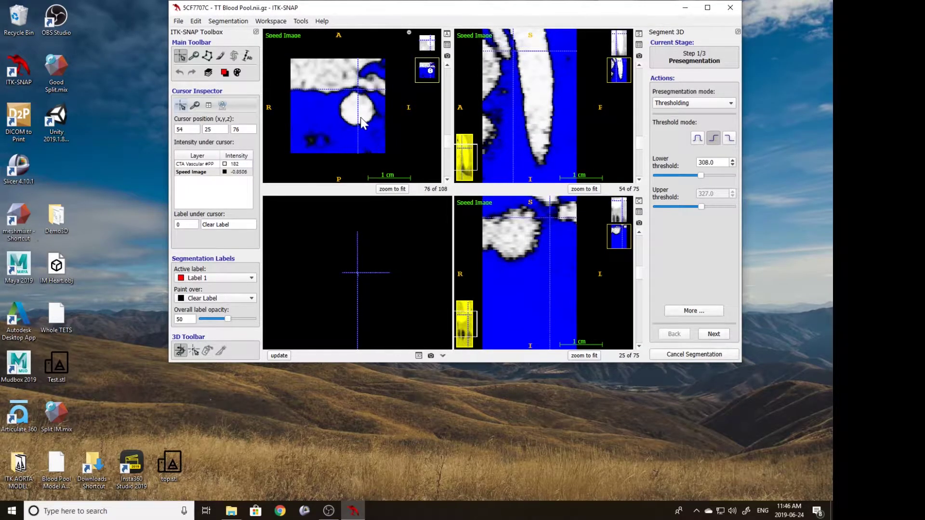
left_click_drag(700, 178, 700, 178)
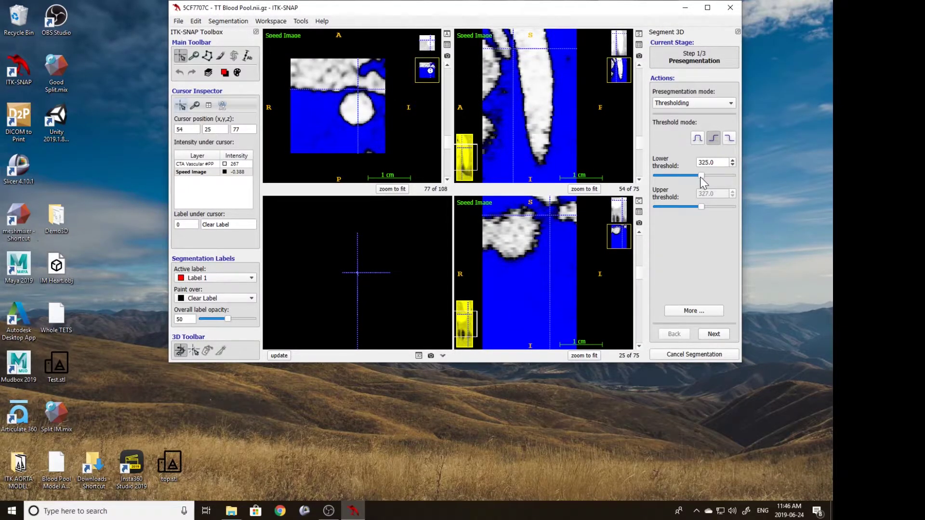
Step: Cancel the 3D segmentation and restart it on the same descending vessel region
left_click(228, 21)
left_click(448, 5)
left_click(694, 355)
left_click(304, 21)
key("Escape")
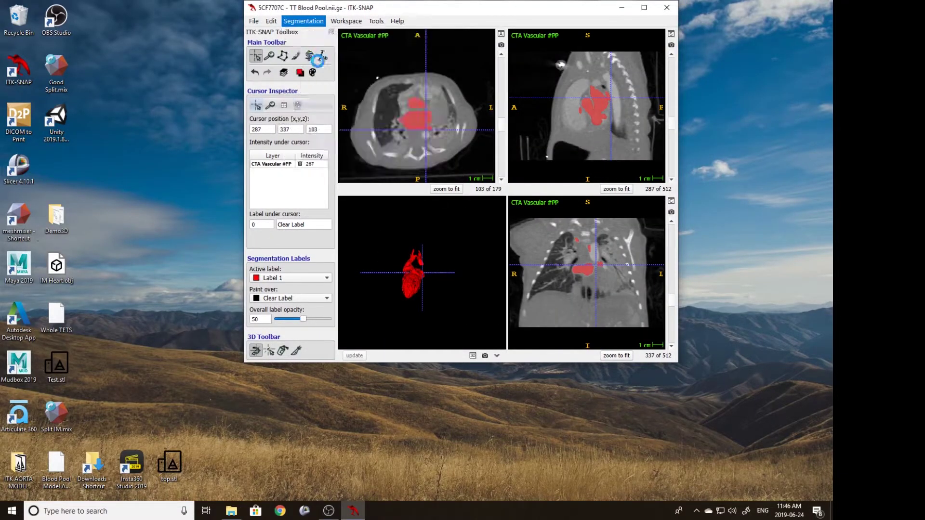
left_click(310, 56)
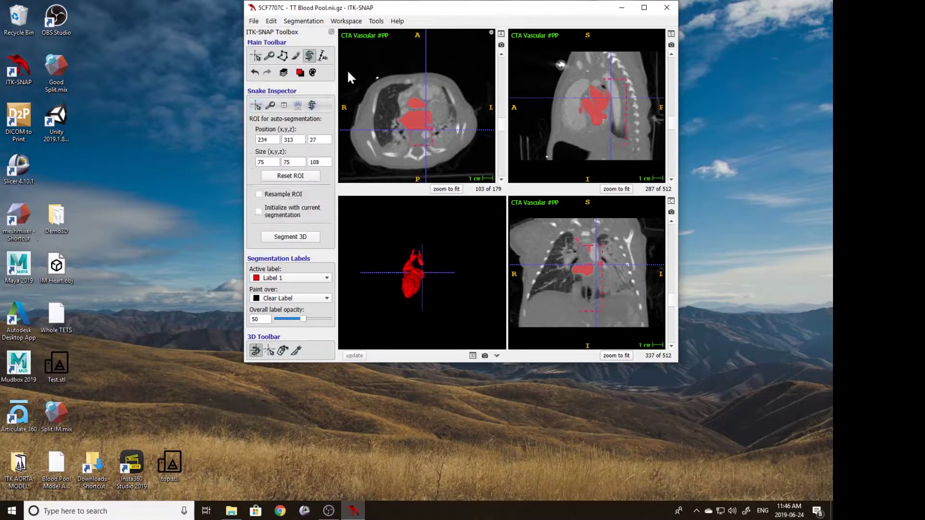
left_click(303, 234)
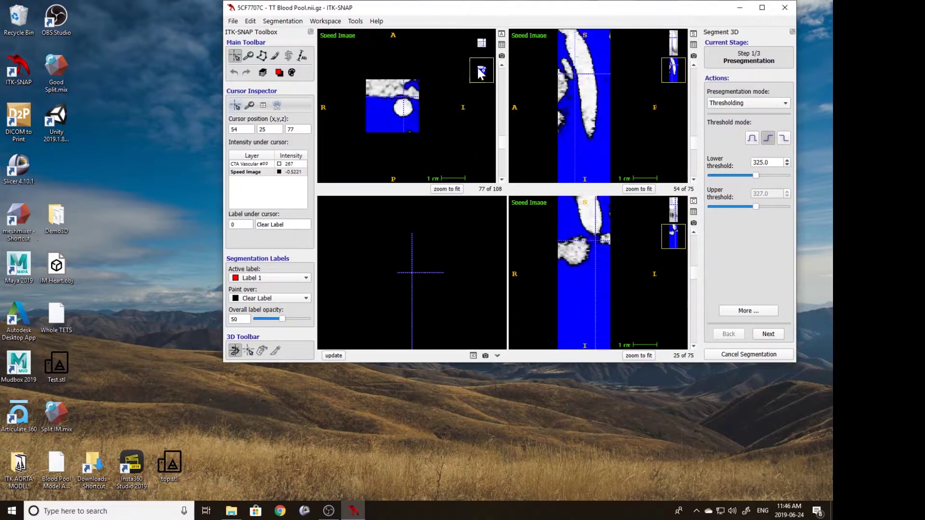
Step: Check the thresholded speed image along the descending vessel for areas that merge incorrectly with neighbouring structures
left_click(580, 60)
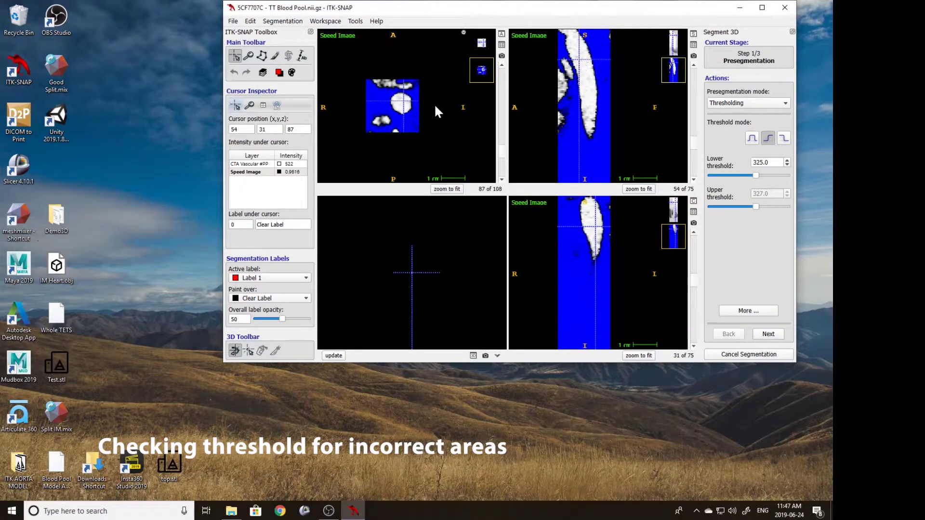
right_click_drag(435, 112, 434, 103)
scroll(434, 101, "down", 8)
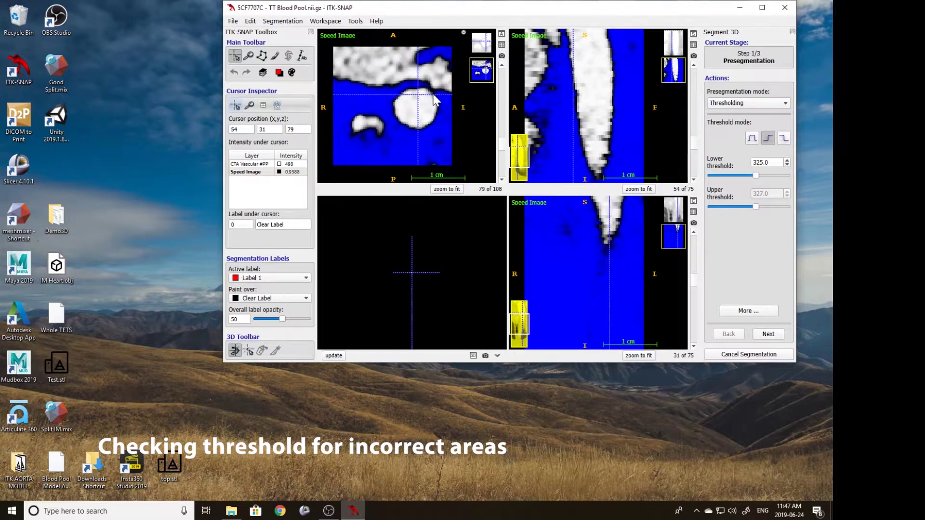
scroll(432, 95, "down", 13)
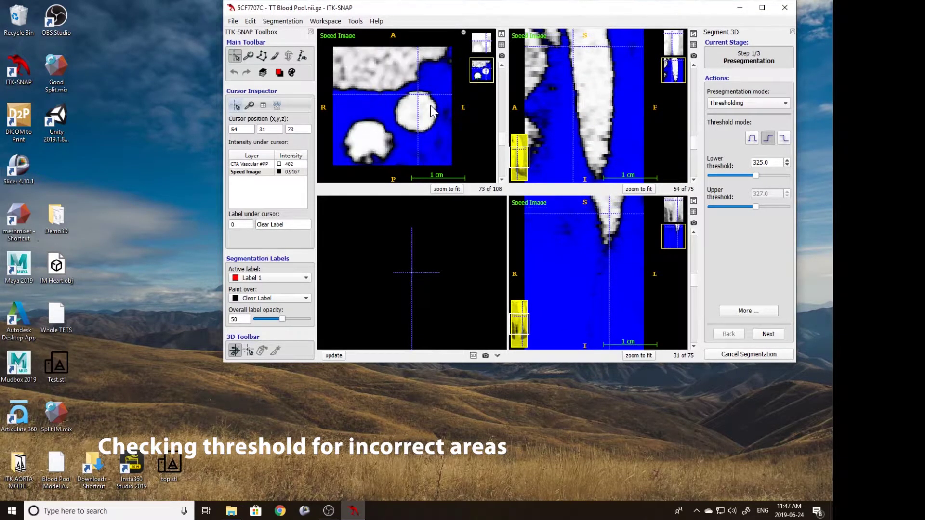
scroll(429, 114, "down", 20)
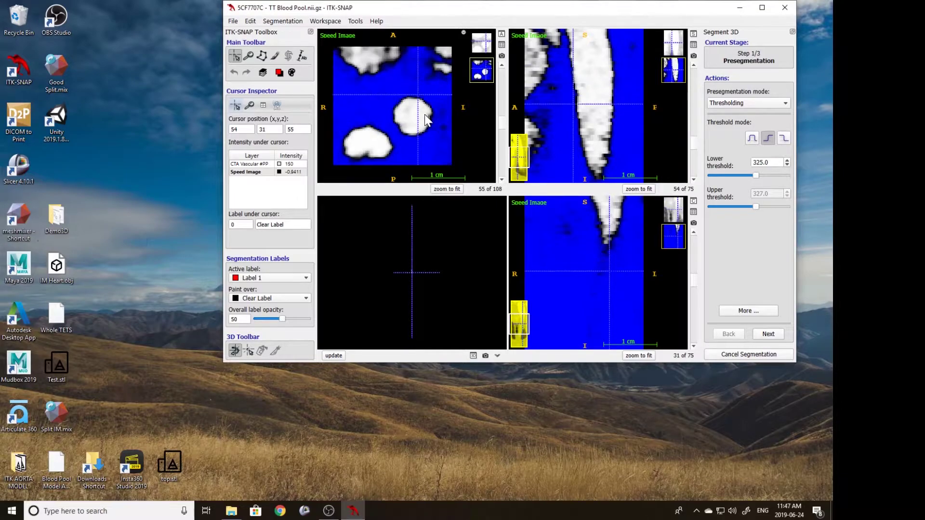
scroll(423, 117, "up", 6)
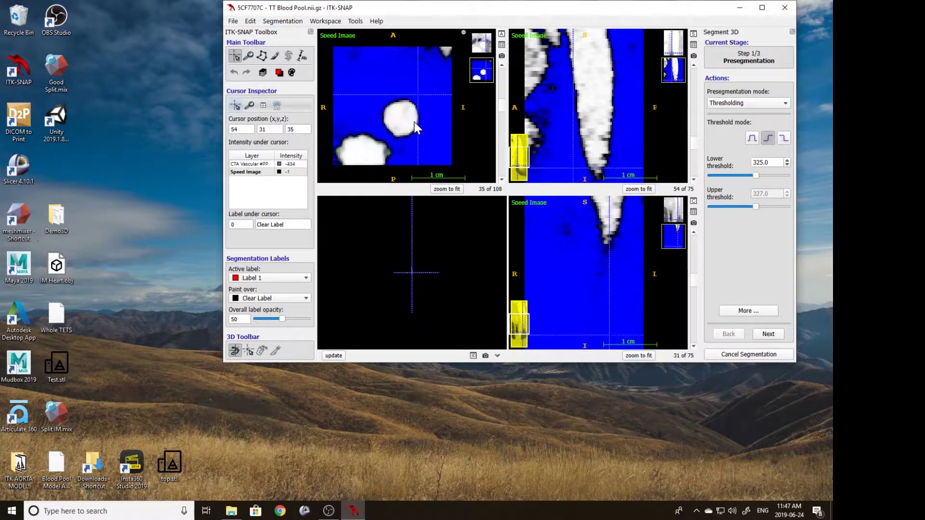
Step: Add a bubble in the descending vessel at 54, 44, 67 and adjust its radius to fit inside the vessel
left_click(595, 66)
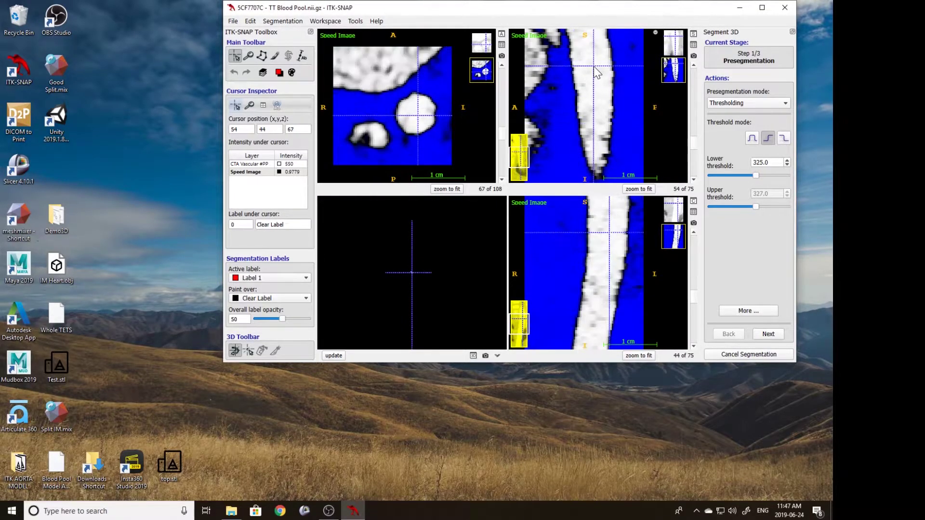
left_click(769, 335)
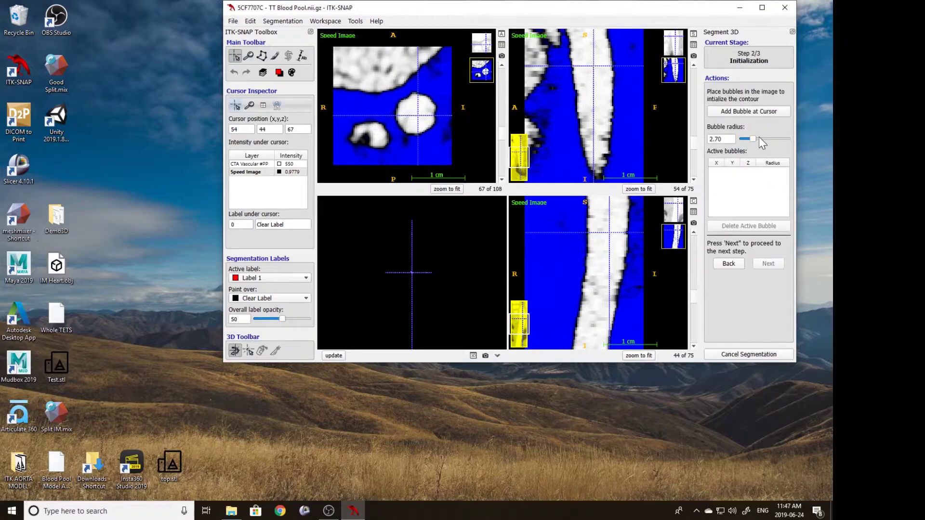
left_click(762, 112)
left_click_drag(757, 140, 754, 141)
Step: Run the contour evolution from the bubble until it fills the descending vessel, check it across the slices, and accept the result
left_click(778, 264)
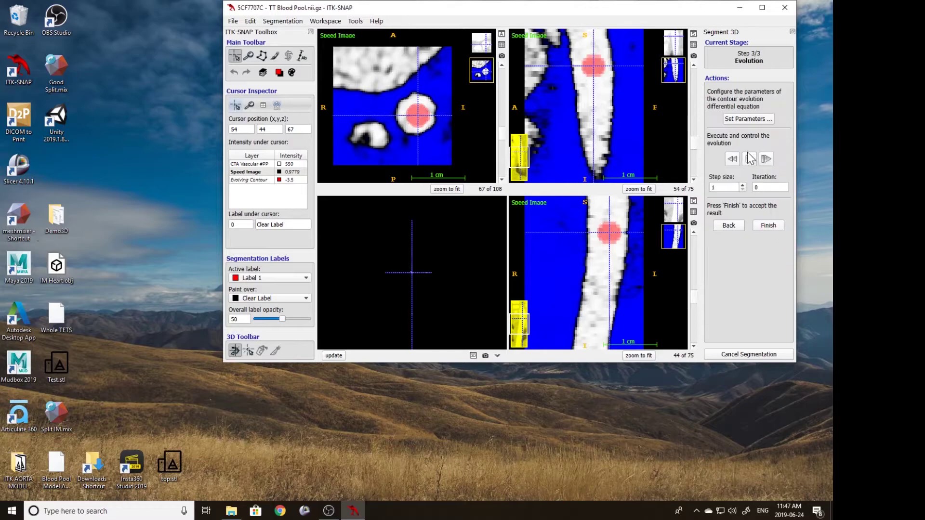
left_click(748, 161)
scroll(424, 129, "up", 7)
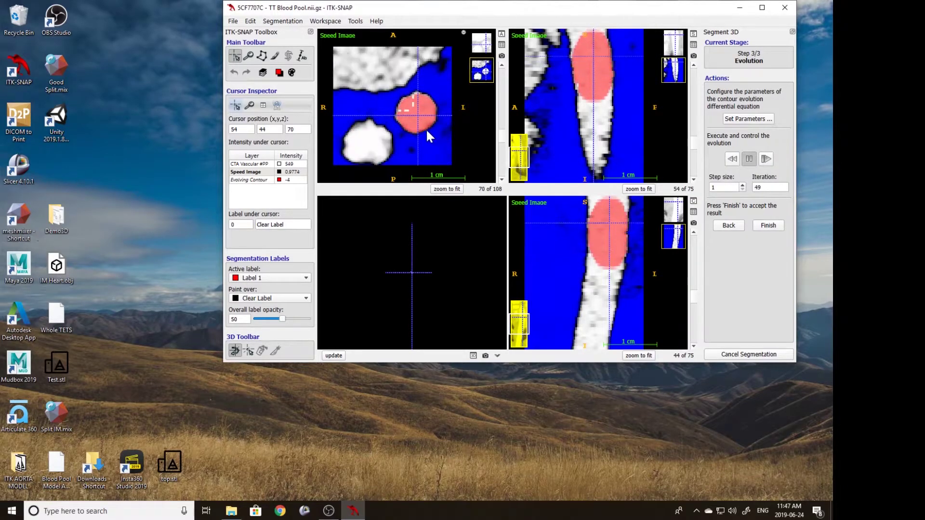
scroll(423, 128, "up", 10)
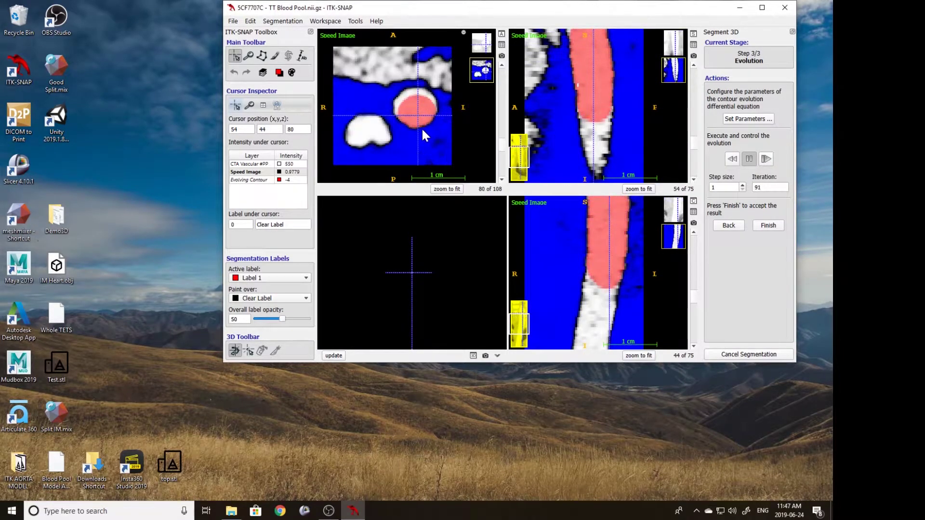
scroll(421, 128, "down", 2)
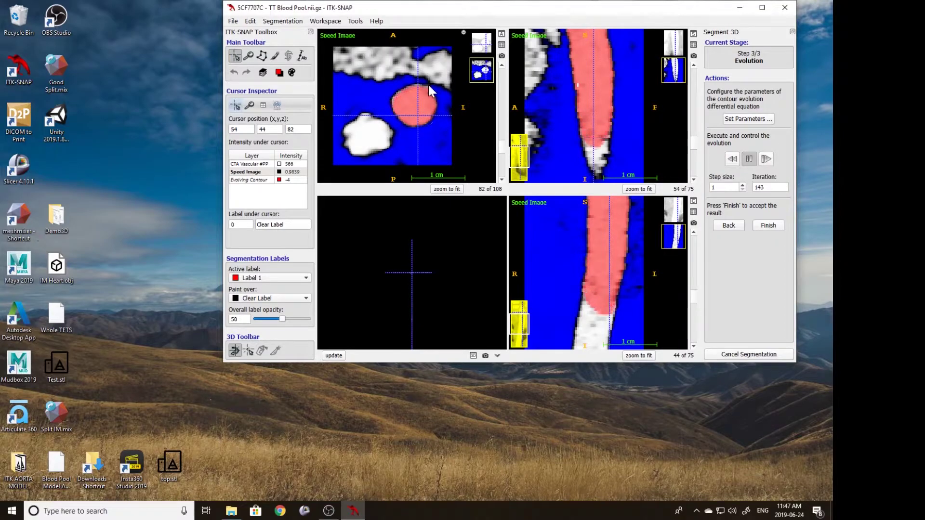
scroll(431, 95, "down", 13)
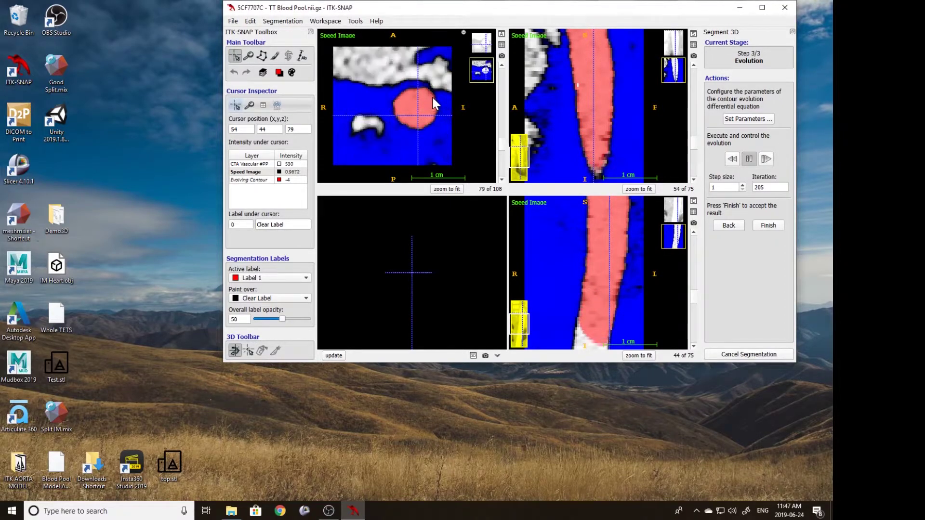
scroll(430, 99, "down", 20)
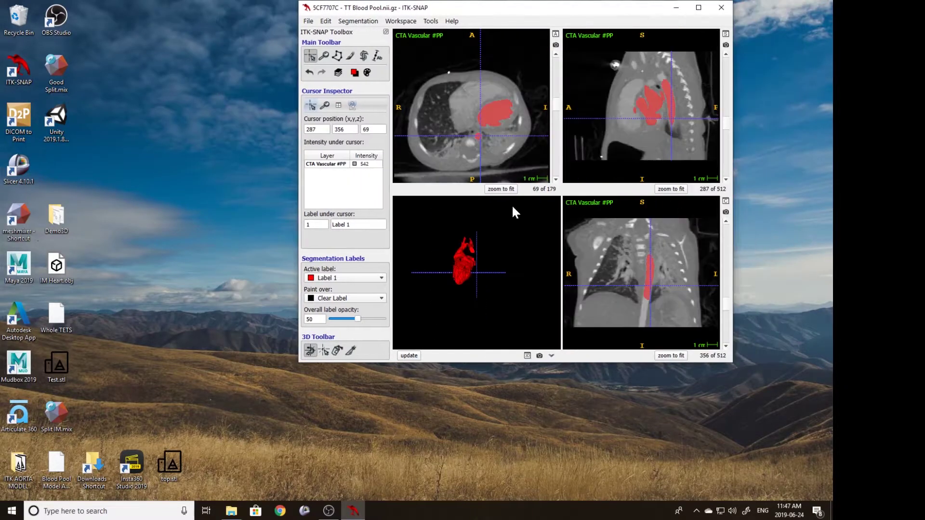
Step: Locate in the 3D model where the descending vessel touches the neighbouring chamber, and examine that contact in the slices at 296, 338, 107
scroll(492, 233, "up", 7)
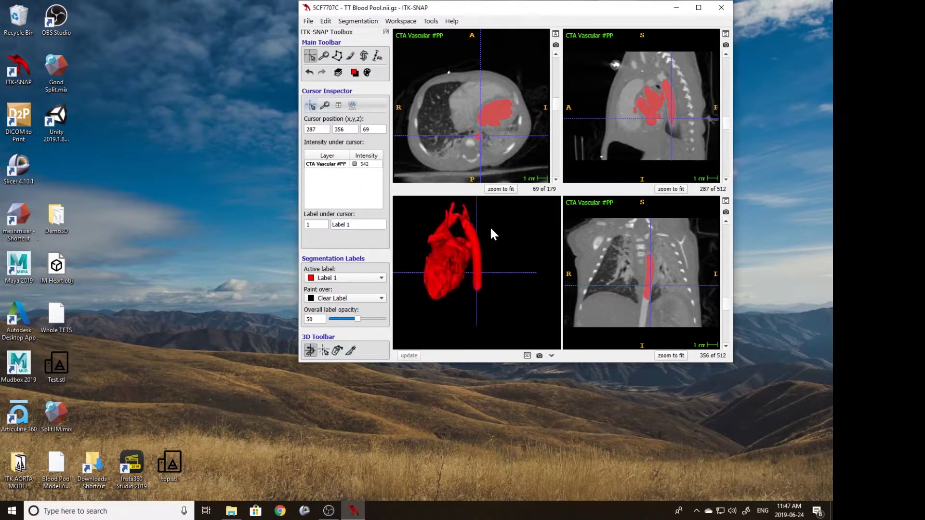
left_click_drag(456, 250, 472, 297)
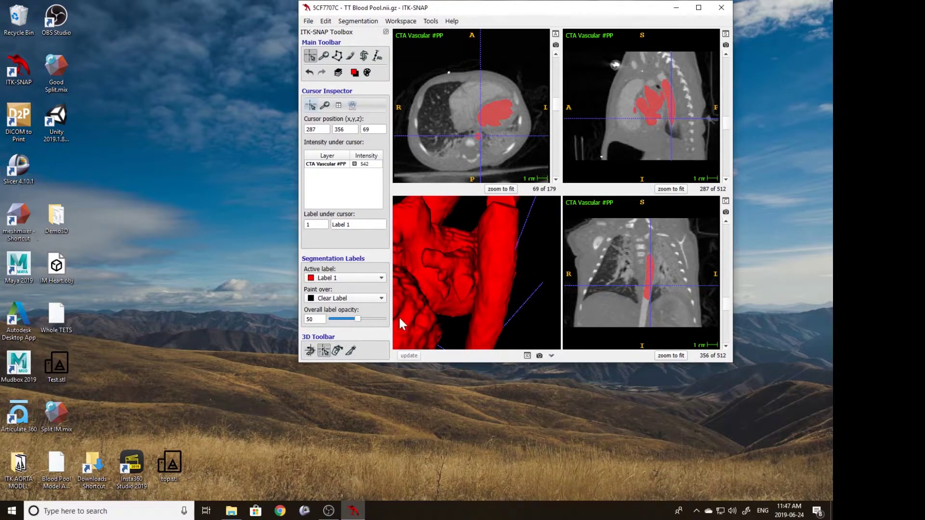
left_click(476, 279)
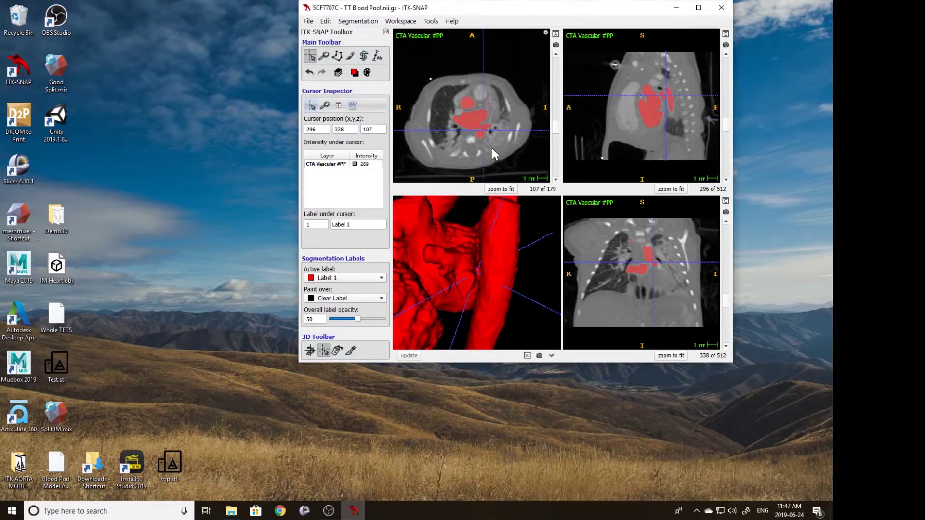
right_click_drag(483, 132, 491, 100)
middle_click_drag(500, 120, 477, 40)
middle_click_drag(490, 92, 467, 36)
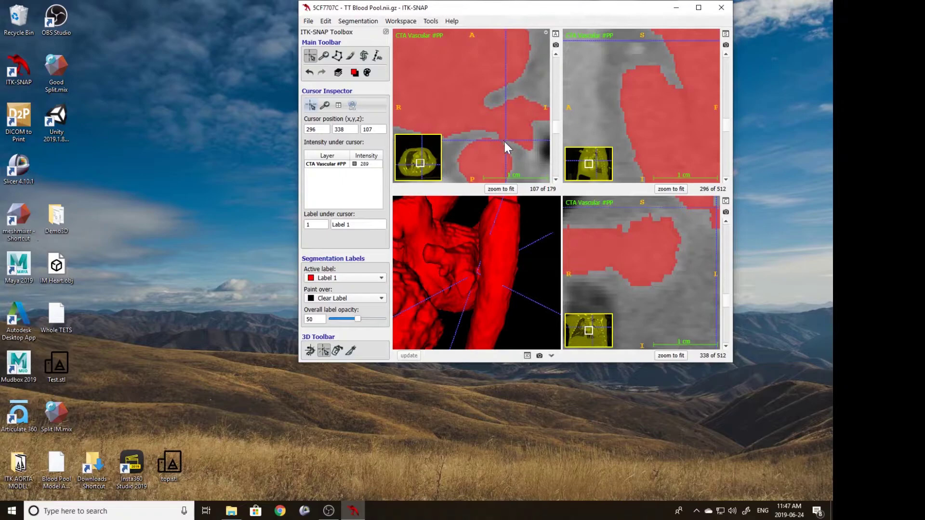
Step: Erase the bridge between the descending vessel and the chamber around slice 107 with a round size 2 Clear Label brush, checking the adjacent slices
left_click(350, 55)
left_click(354, 72)
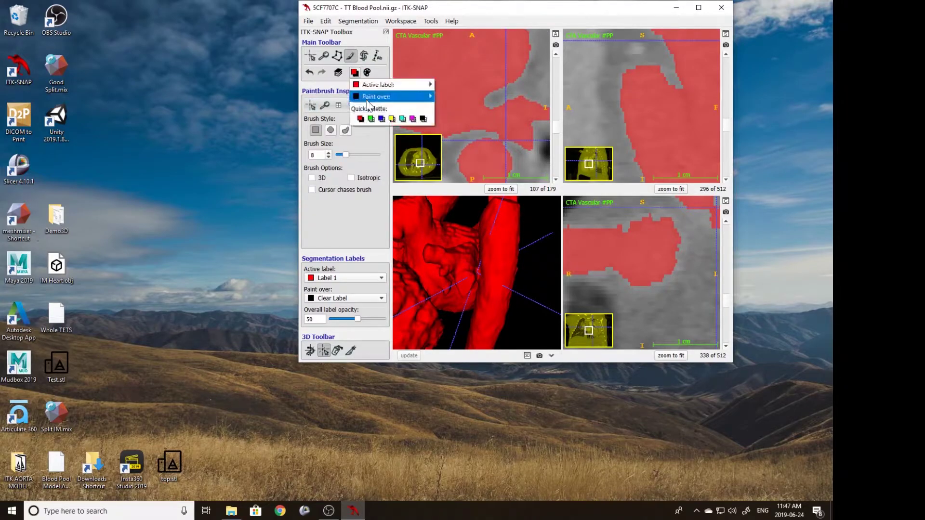
left_click(423, 119)
left_click(330, 131)
left_click_drag(346, 155, 339, 155)
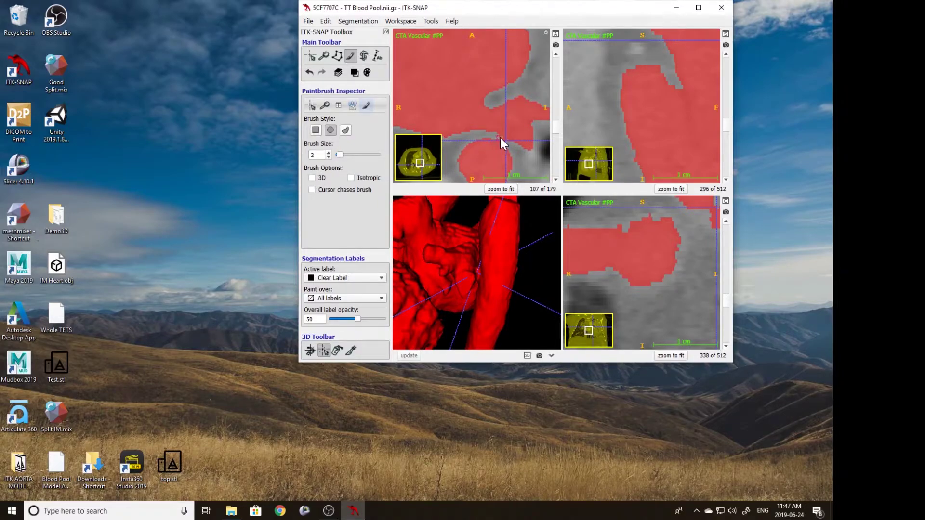
left_click_drag(503, 139, 512, 151)
scroll(504, 146, "up", 1)
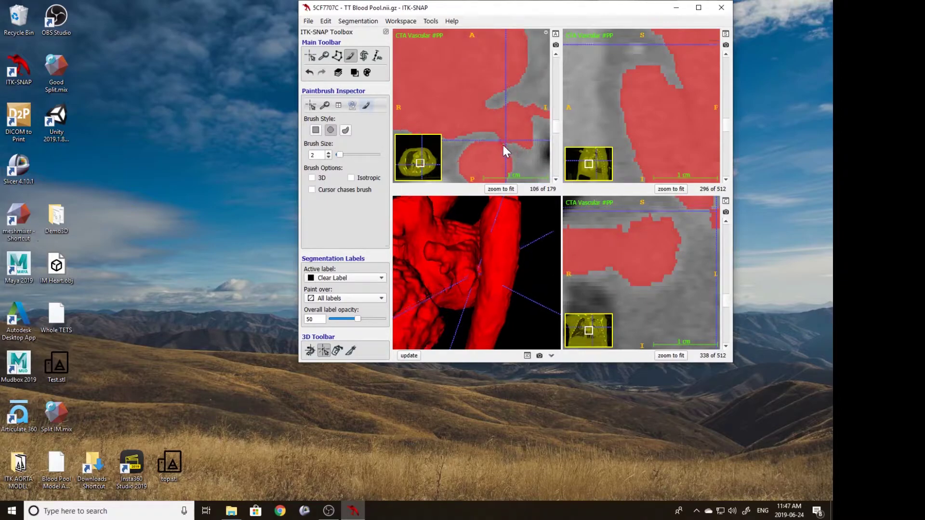
scroll(507, 146, "up", 1)
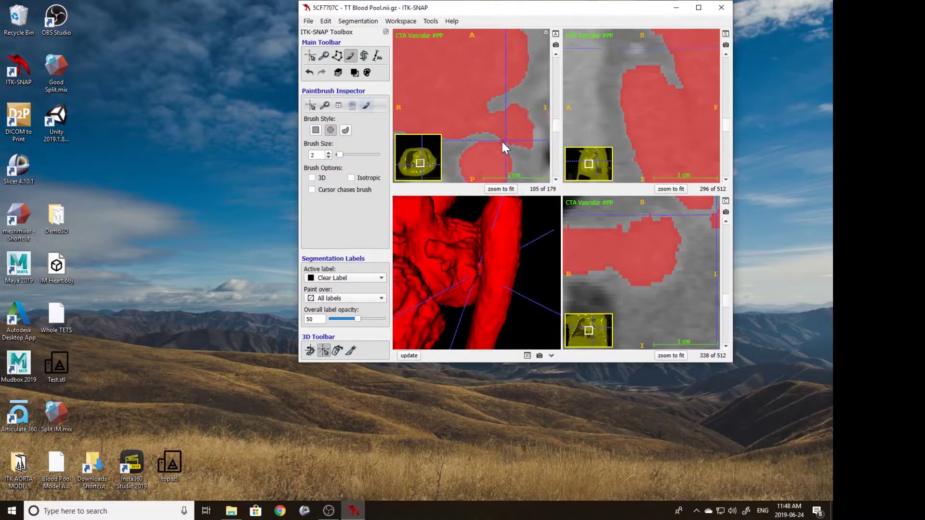
scroll(508, 147, "up", 2)
scroll(498, 142, "down", 6)
scroll(501, 137, "up", 1)
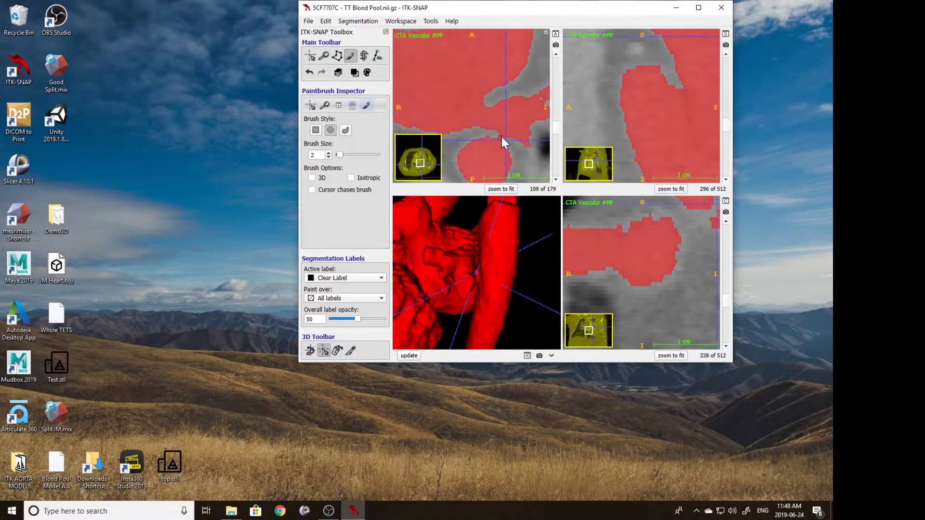
scroll(514, 149, "up", 5)
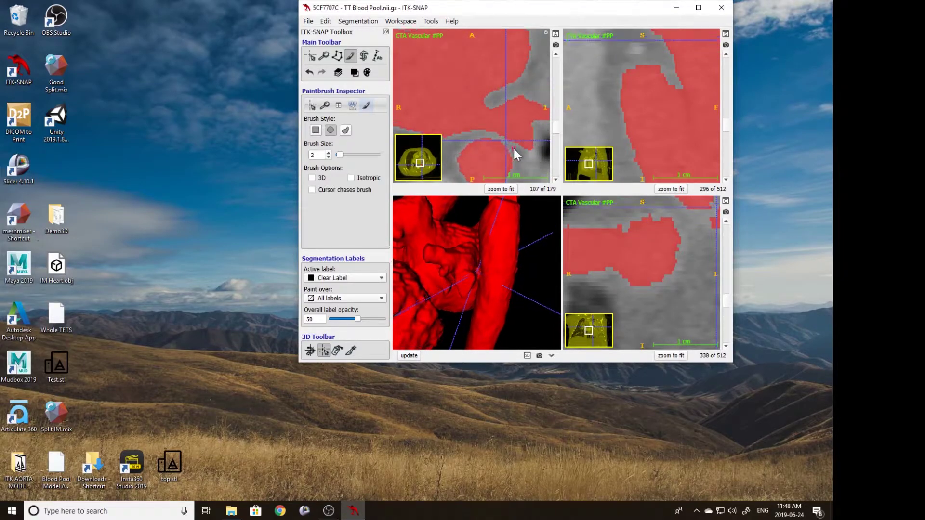
scroll(511, 149, "down", 1)
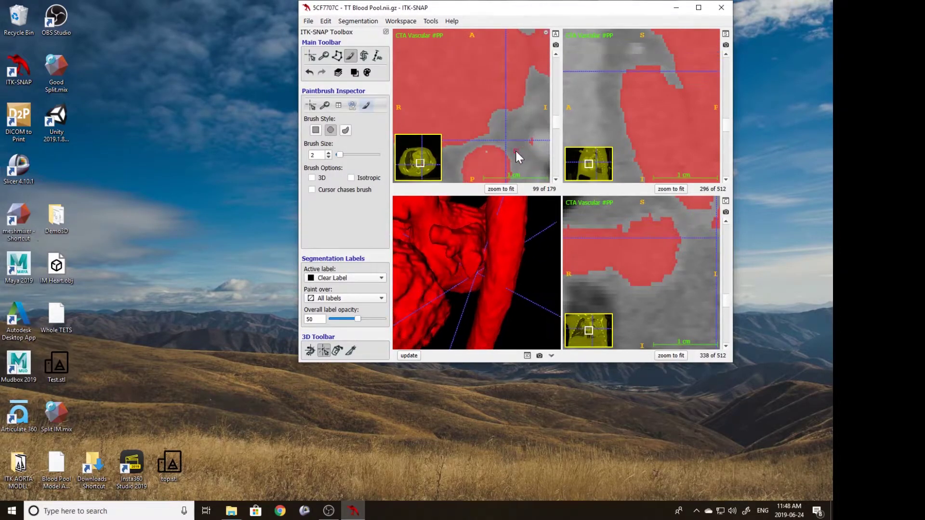
Step: Update the 3D model and inspect the separation between the descending vessel and the chamber
left_click(409, 356)
scroll(479, 272, "up", 3)
left_click(462, 270)
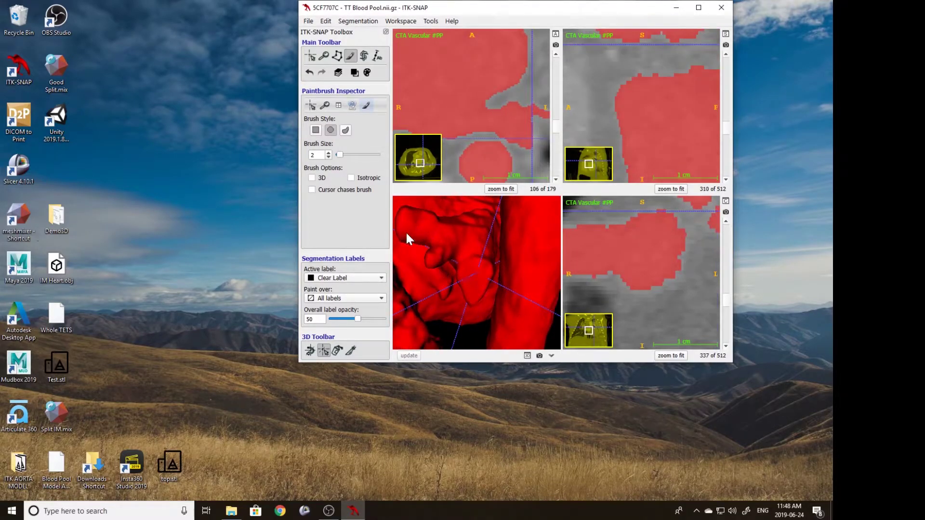
Step: Make Label 1 the active label painting over Clear Label, and save the segmentation TT Blood Pool.nii.gz
left_click(310, 351)
left_click(354, 72)
mouse_move(376, 84)
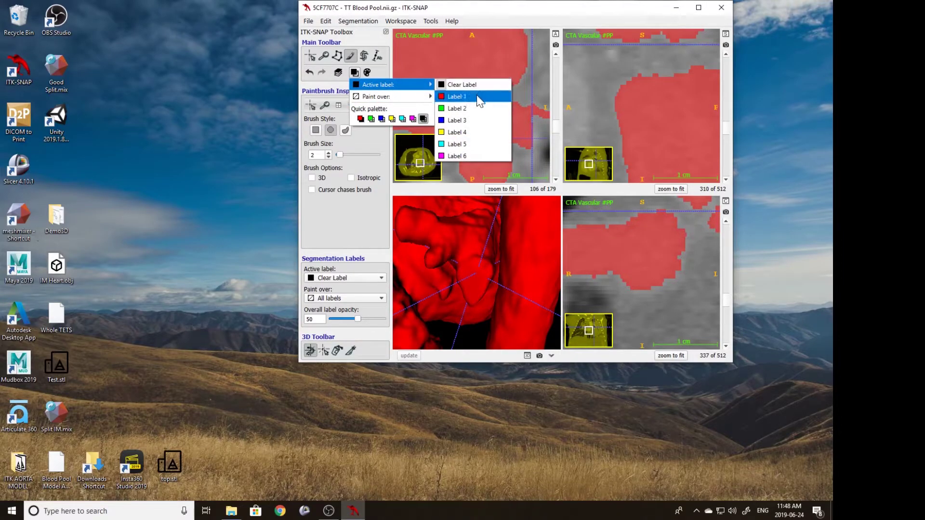
left_click(453, 95)
left_click(354, 73)
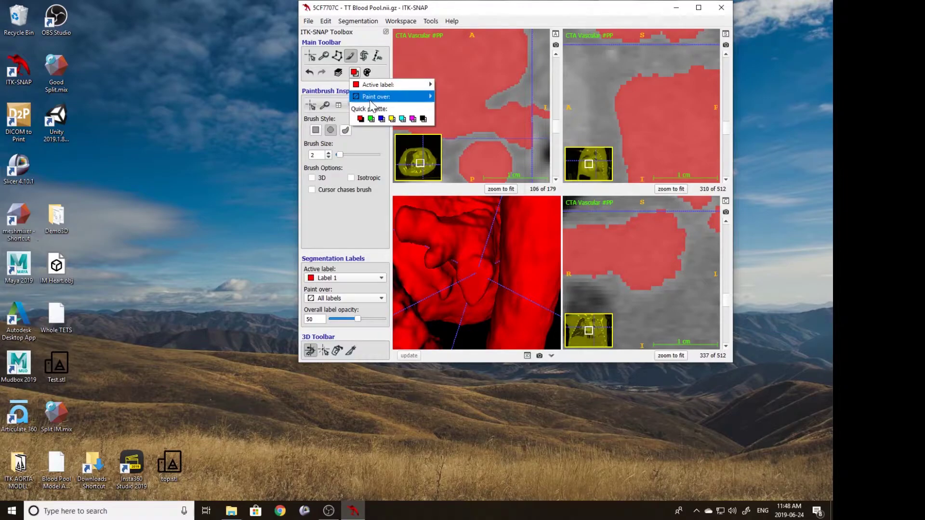
mouse_move(385, 96)
left_click(453, 121)
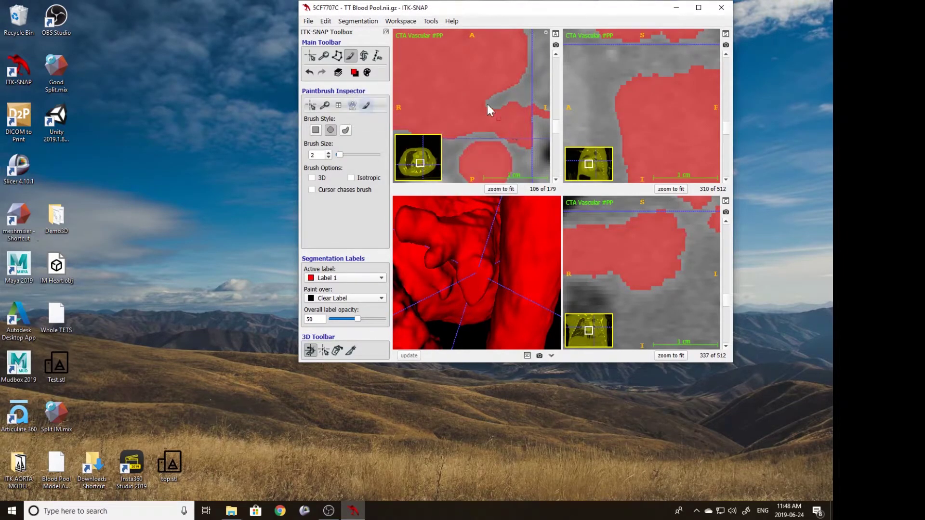
left_click(359, 21)
left_click(375, 59)
Step: Review the axial slices from 106 to 116 to check how the segmentation covers the chamber and surrounding vessels
left_click(311, 57)
right_click_drag(475, 86, 495, 127)
middle_click_drag(478, 88, 495, 106)
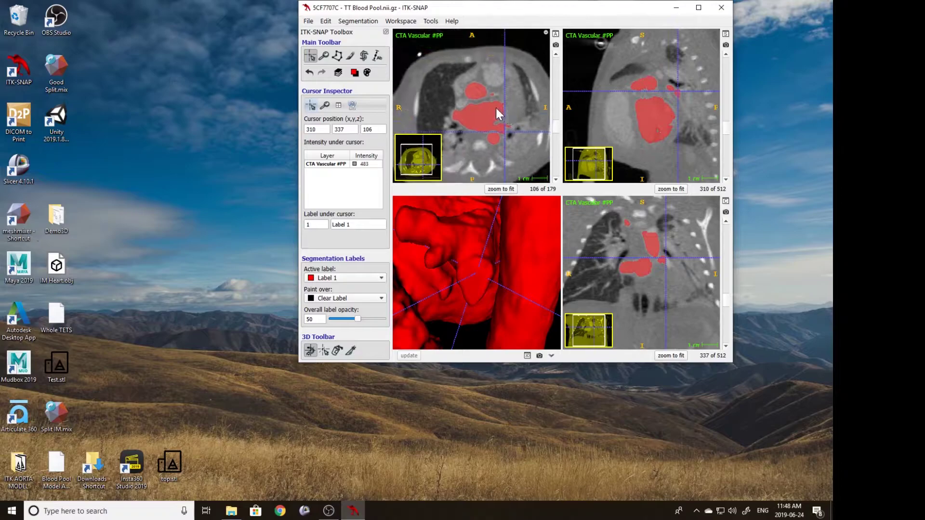
scroll(496, 109, "up", 10)
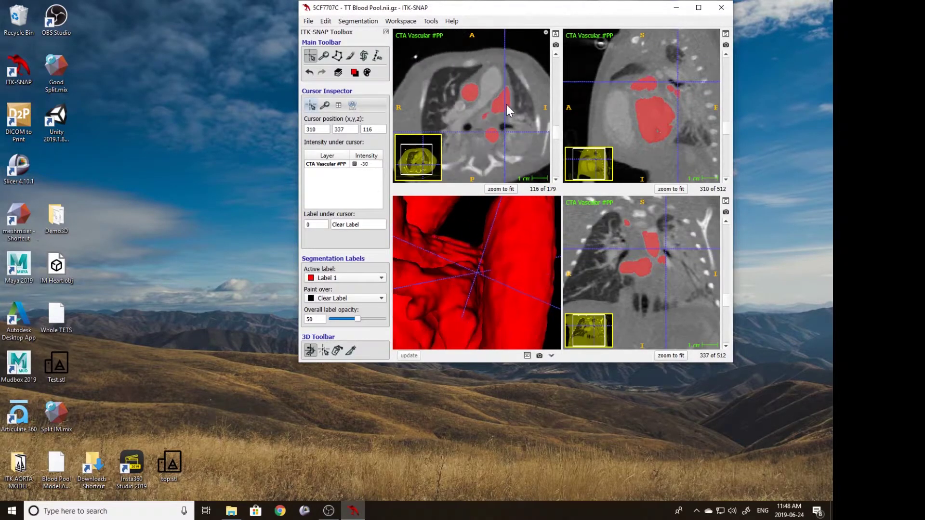
scroll(507, 106, "down", 4)
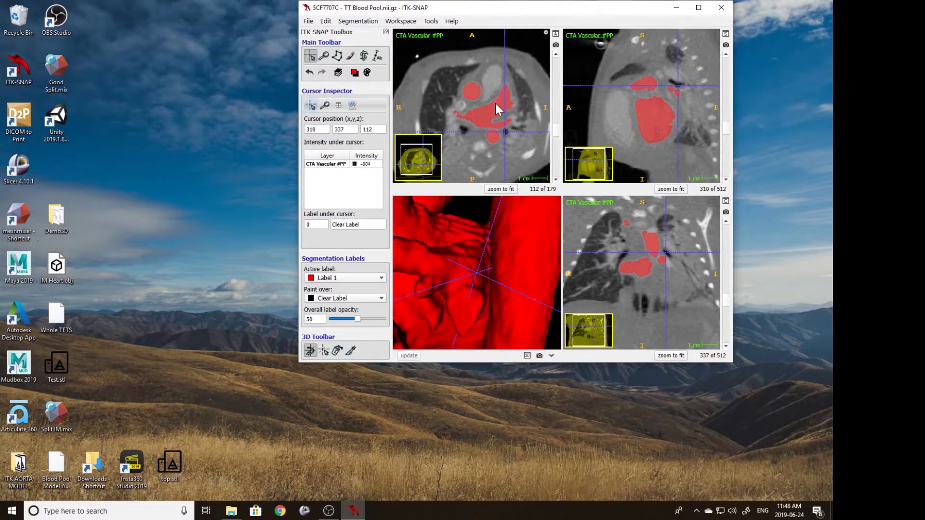
scroll(499, 104, "down", 1)
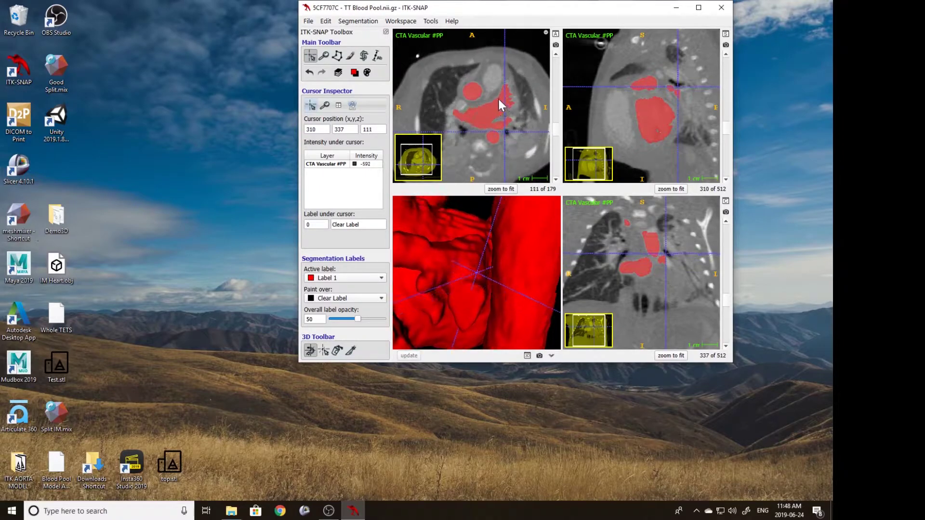
left_click(358, 20)
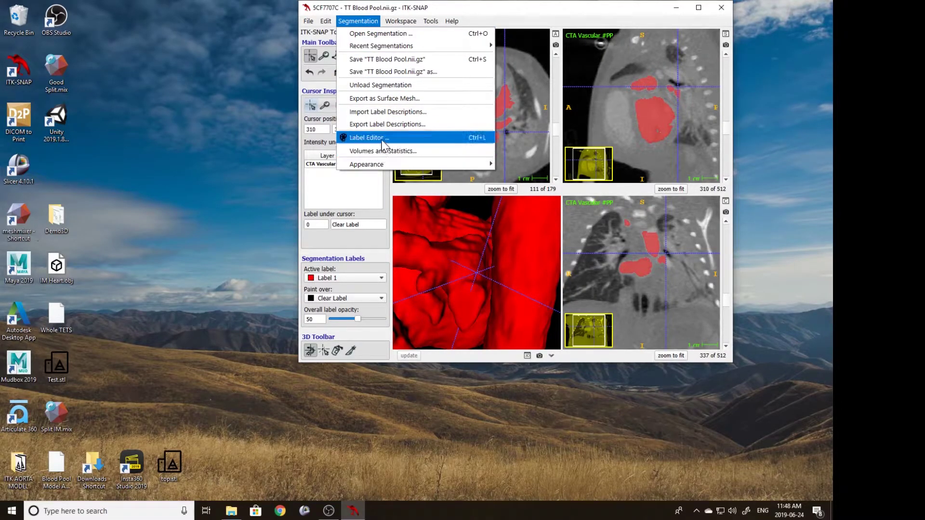
left_click(525, 72)
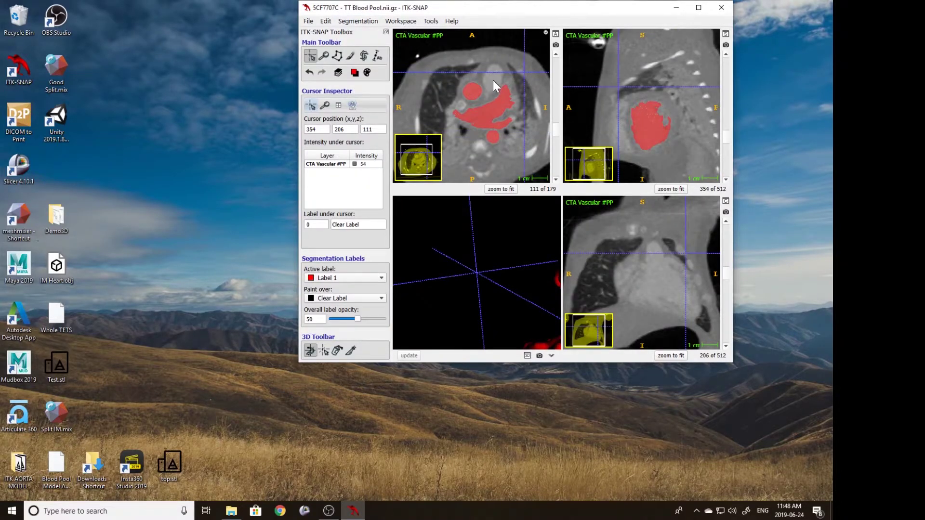
Step: Examine the lower axial slices down to 77 and the side-view slices for missed or stray segmented areas
right_click_drag(494, 80, 500, 65)
middle_click_drag(500, 65, 482, 81)
scroll(482, 99, "down", 5)
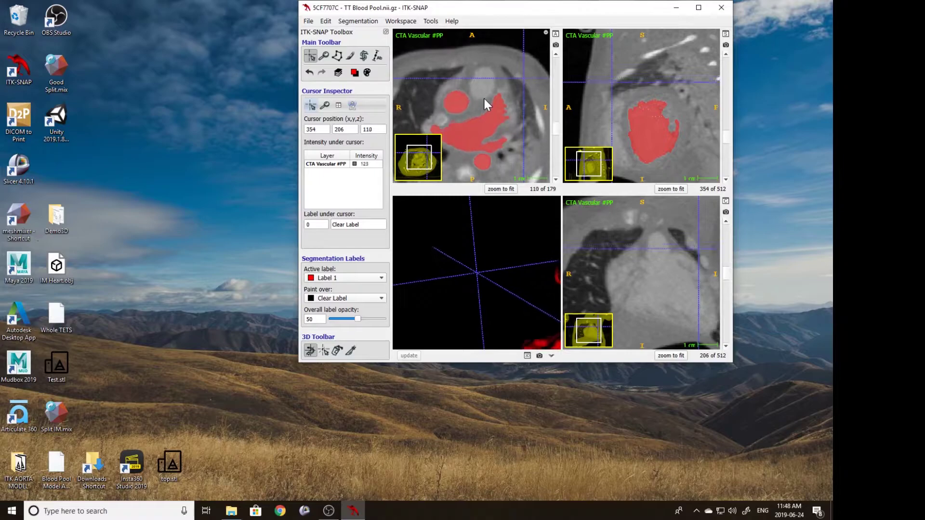
right_click_drag(641, 109, 636, 117)
scroll(633, 107, "down", 14)
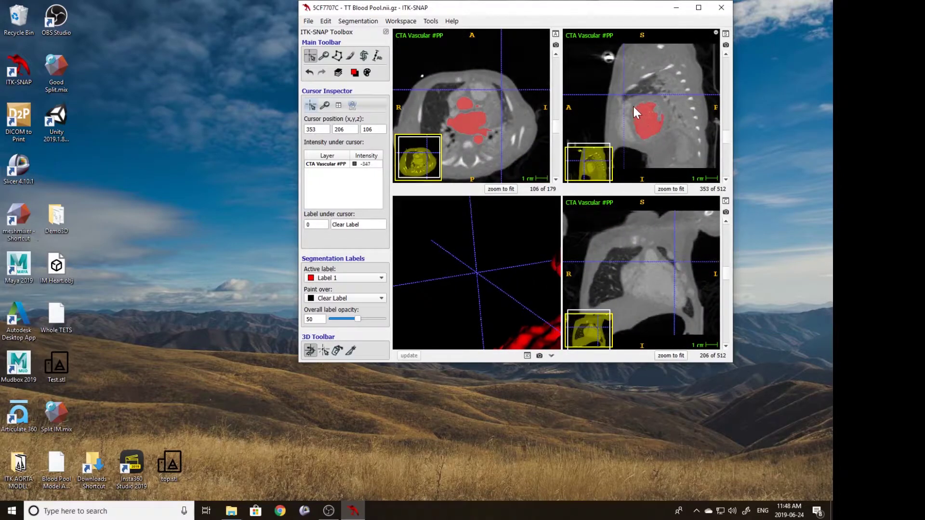
scroll(626, 120, "down", 5)
scroll(477, 119, "down", 20)
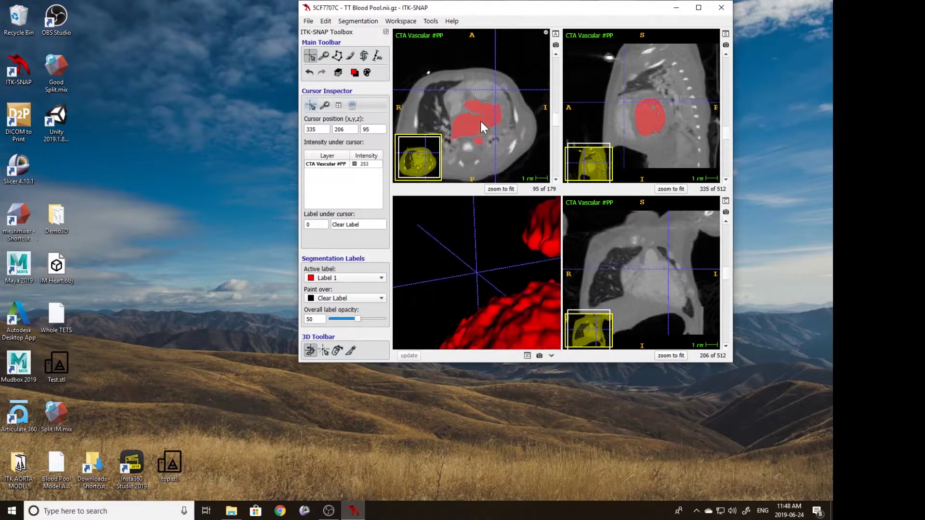
scroll(483, 116, "down", 3)
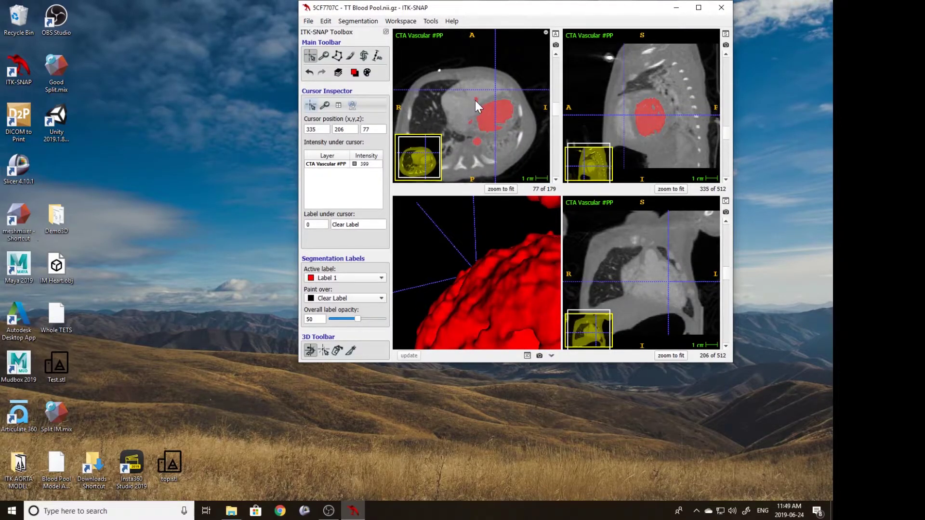
Step: Locate the small protrusion in front of the heart in the 3D model and examine its attachment at 276, 239, 87
left_click(475, 100)
mouse_move(488, 235)
left_mouse_down()
mouse_move(443, 262)
mouse_move(452, 288)
mouse_move(515, 304)
mouse_move(507, 310)
mouse_move(483, 278)
mouse_move(476, 243)
left_mouse_up()
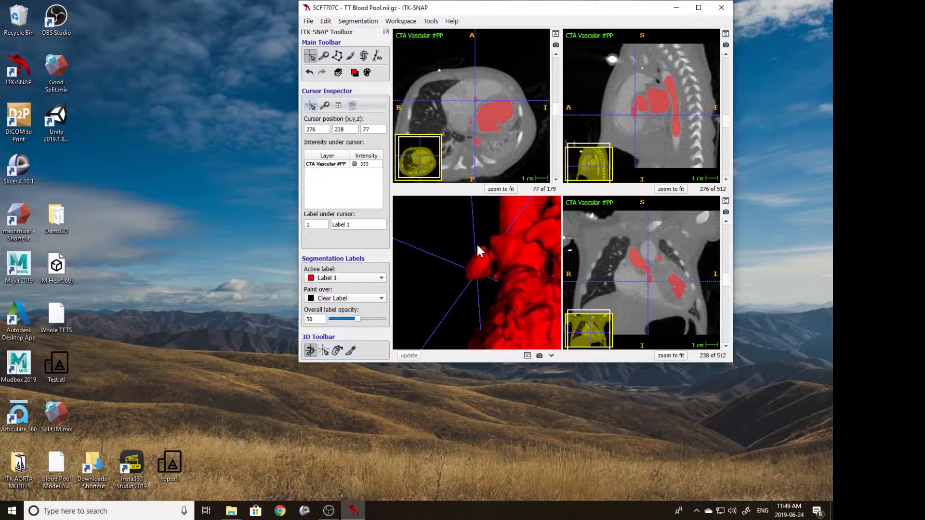
left_click(351, 56)
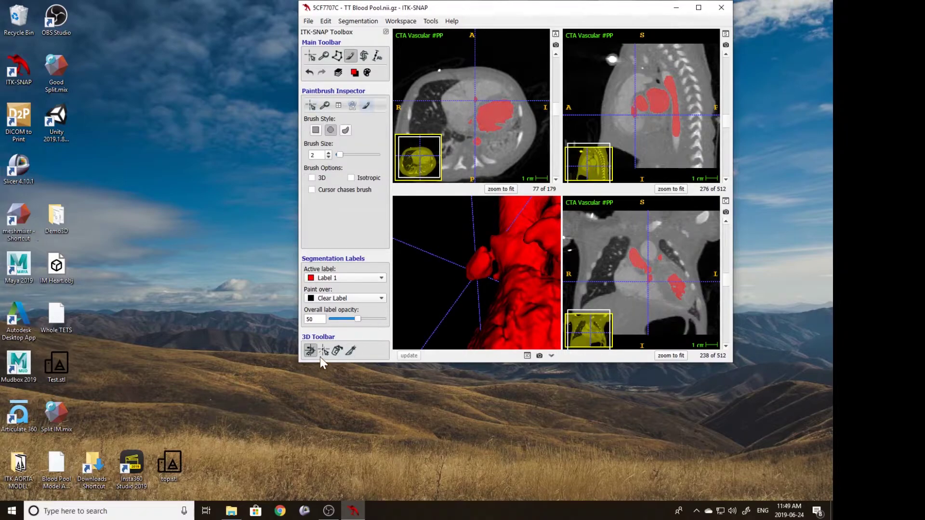
left_click(491, 252)
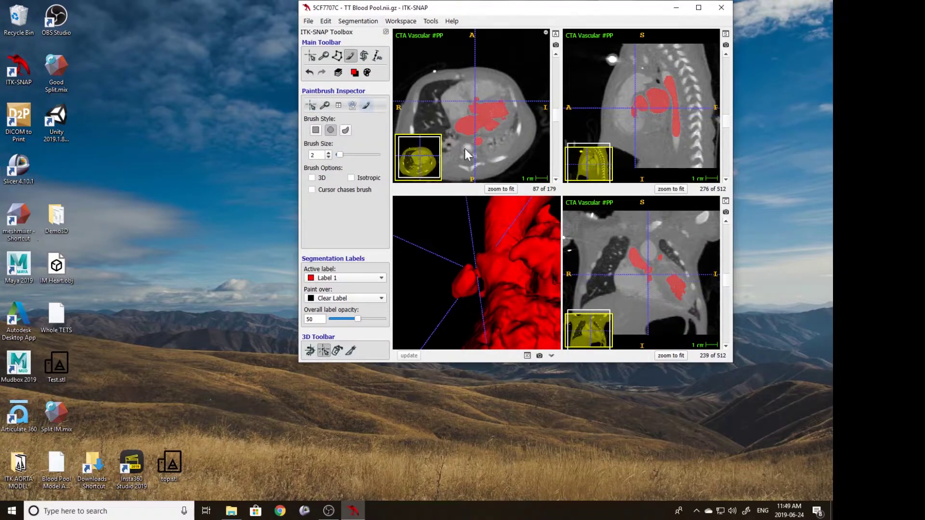
left_click(311, 58)
right_click_drag(493, 111, 475, 69)
mouse_move(475, 68)
middle_mouse_down()
mouse_move(474, 91)
mouse_move(442, 94)
middle_mouse_up()
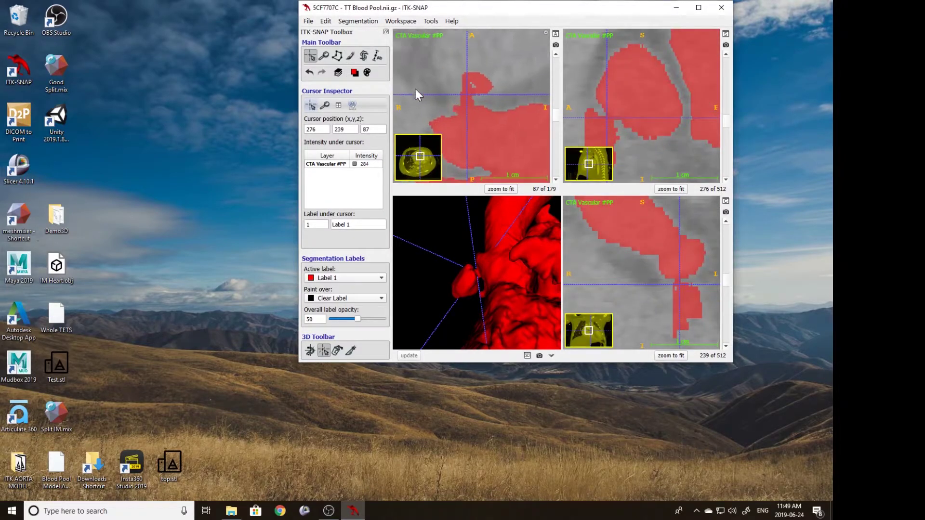
Step: Erase the thin bridge between the front protrusion and the heart on axial slices 87 to 85 with the paintbrush, and refresh the 3D model
left_click(351, 56)
left_click(354, 74)
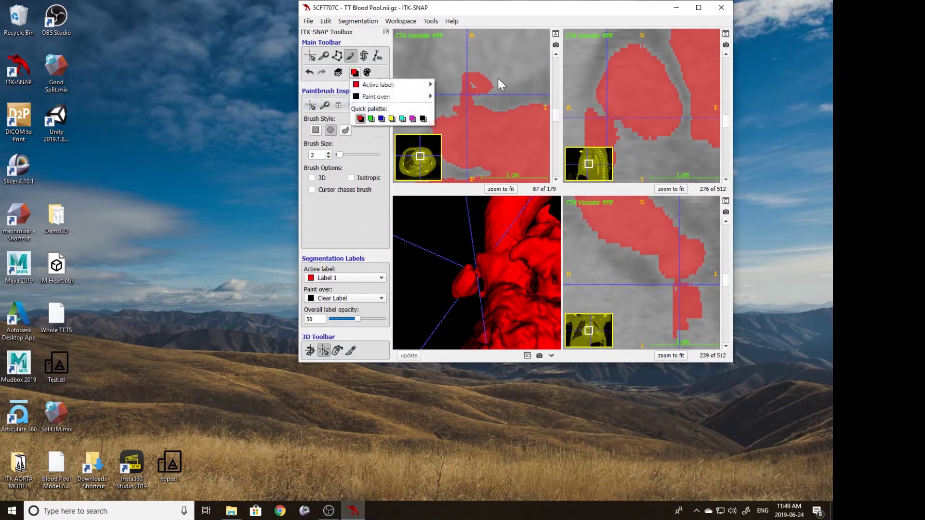
left_click(450, 60)
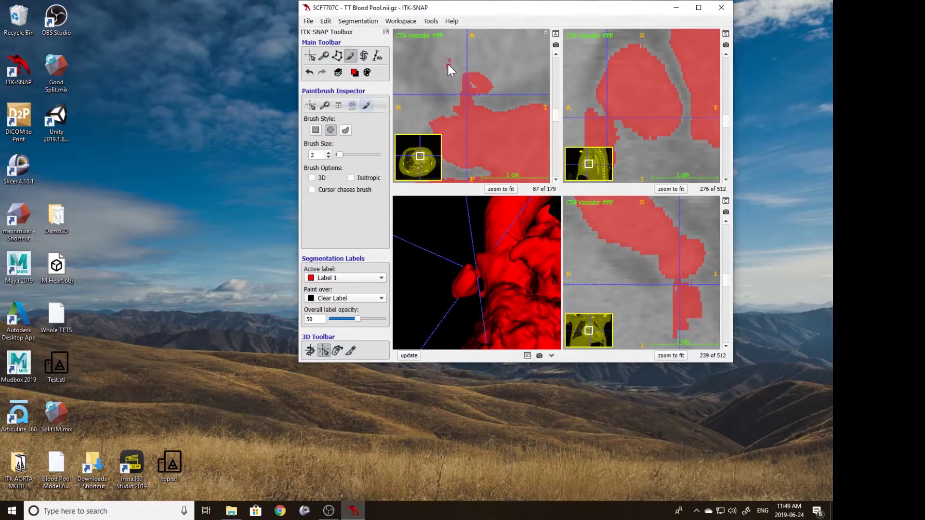
left_click(470, 100)
left_click(473, 97)
scroll(468, 104, "down", 2)
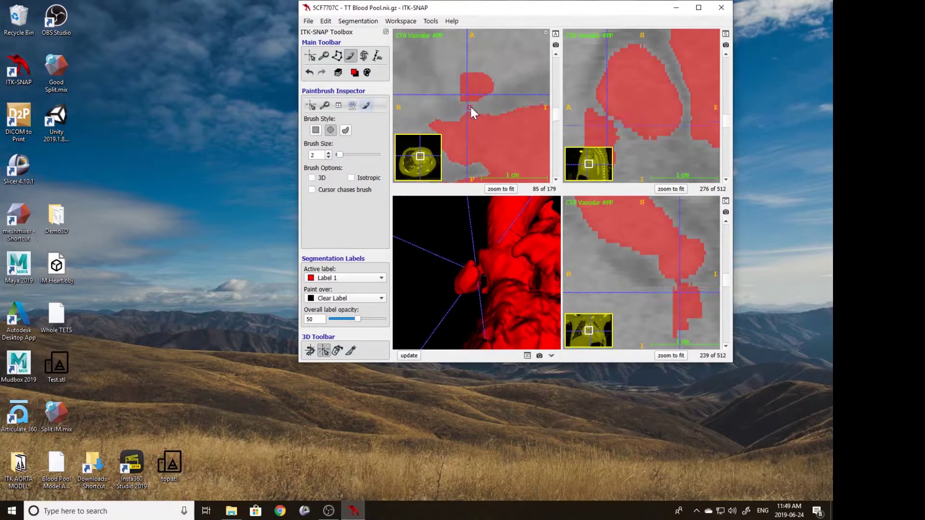
left_click(408, 357)
Step: Check axial slices 82 to 79 for label touching both the protrusion and the heart, clear it, and refresh the 3D model
scroll(482, 109, "down", 3)
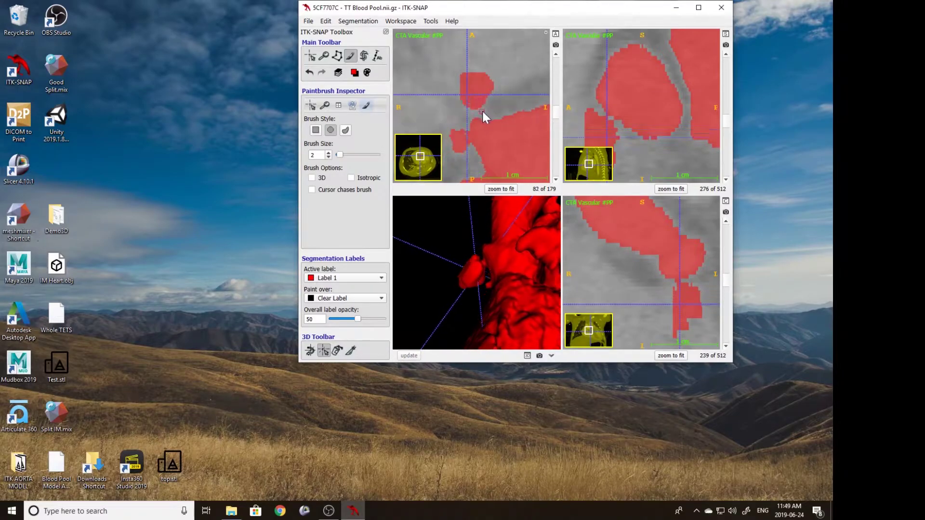
scroll(483, 110, "down", 3)
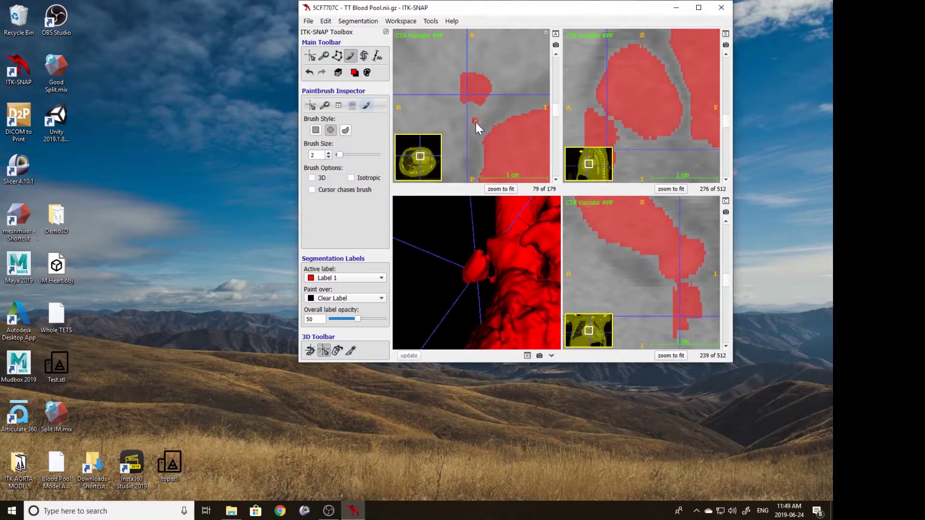
scroll(477, 121, "up", 4)
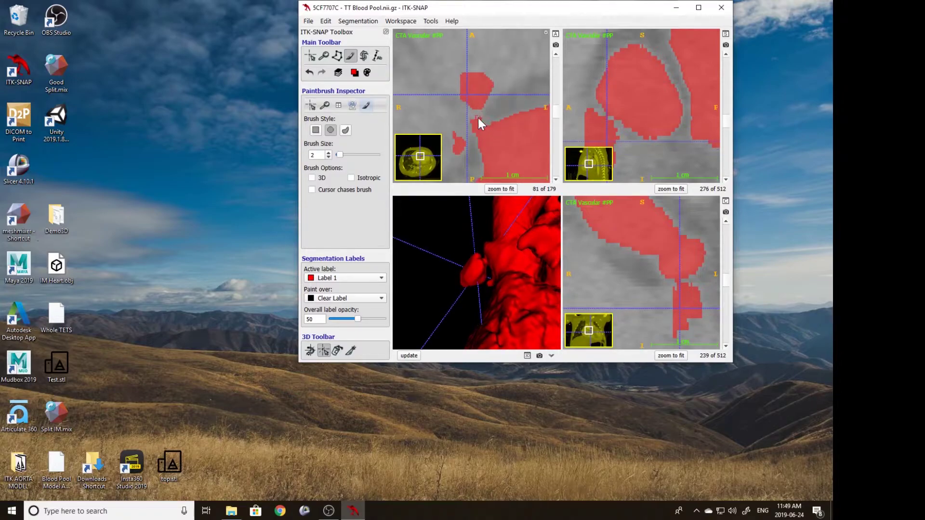
left_click(408, 356)
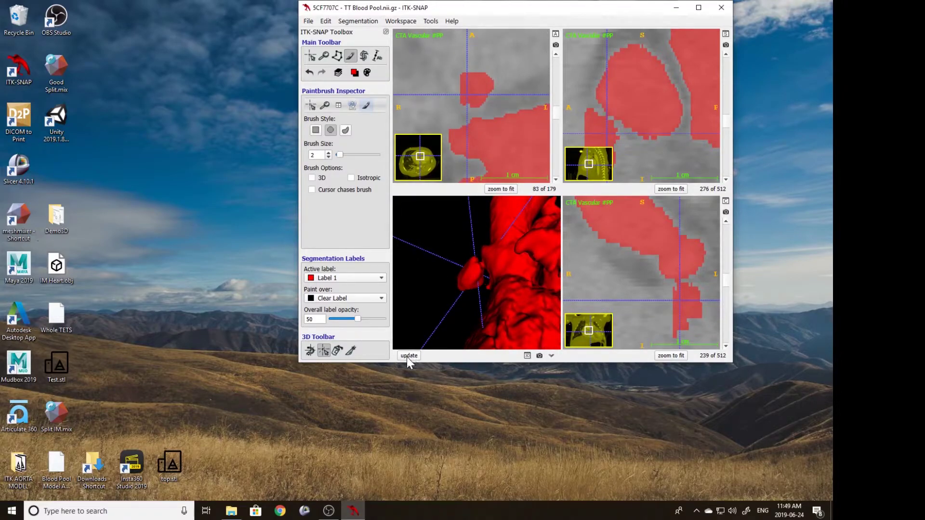
Step: Erase the remaining label in the gap behind the protrusion on axial slices 87 and 86, and update the 3D model
left_click(483, 264)
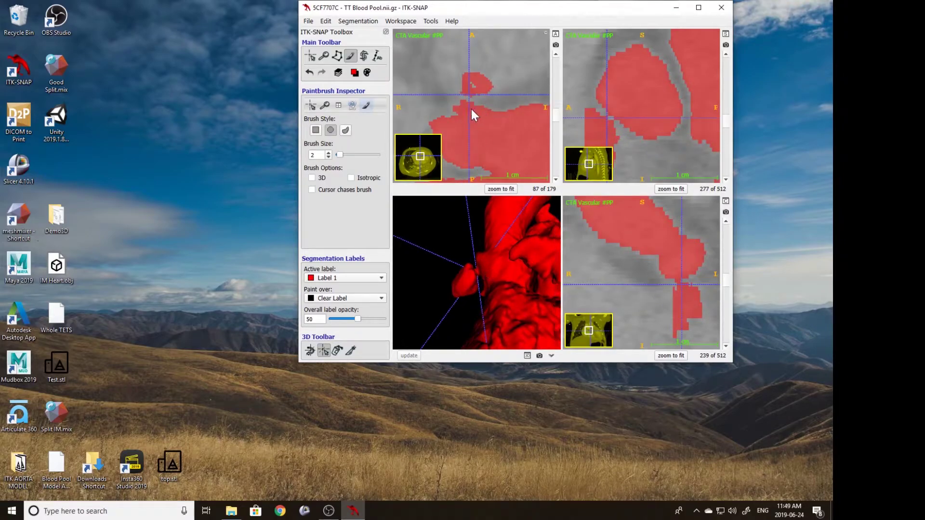
left_click(480, 98)
scroll(478, 94, "up", 1)
scroll(472, 94, "down", 2)
right_click_drag(470, 102, 483, 100)
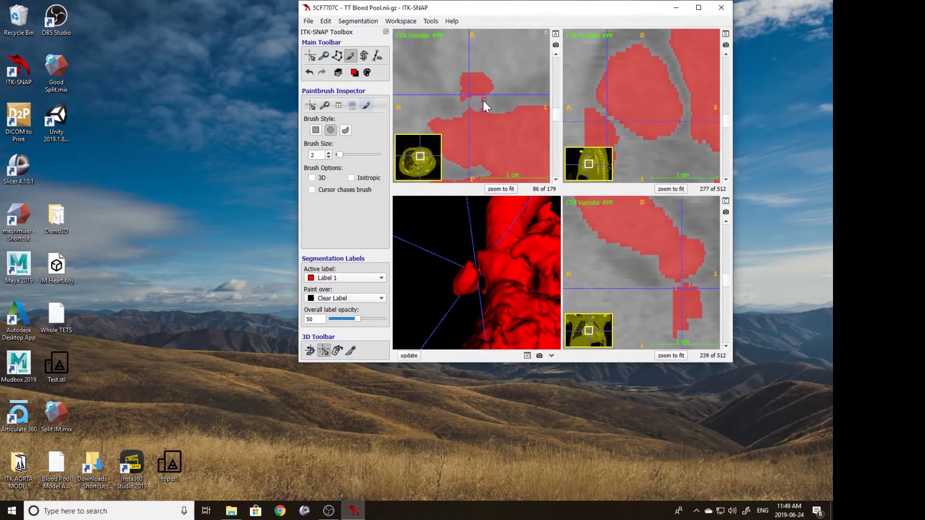
left_click(409, 356)
Step: Locate the leftover contact point in the 3D model, erase it behind the protrusion on axial slice 86, and update the 3D model
mouse_move(481, 279)
left_mouse_down()
mouse_move(469, 223)
mouse_move(470, 264)
mouse_move(525, 325)
mouse_move(506, 351)
mouse_move(471, 265)
mouse_move(493, 266)
left_mouse_up()
left_click(312, 351)
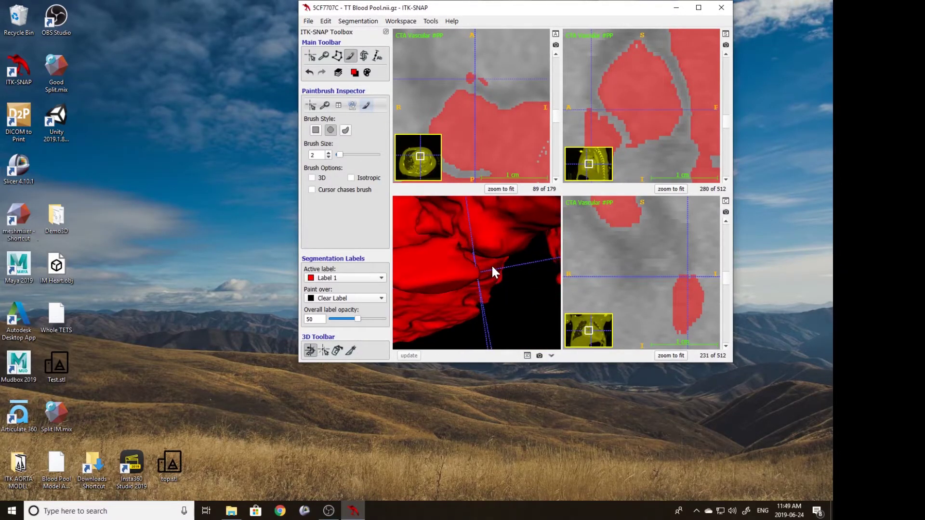
left_click(324, 350)
left_click(453, 237)
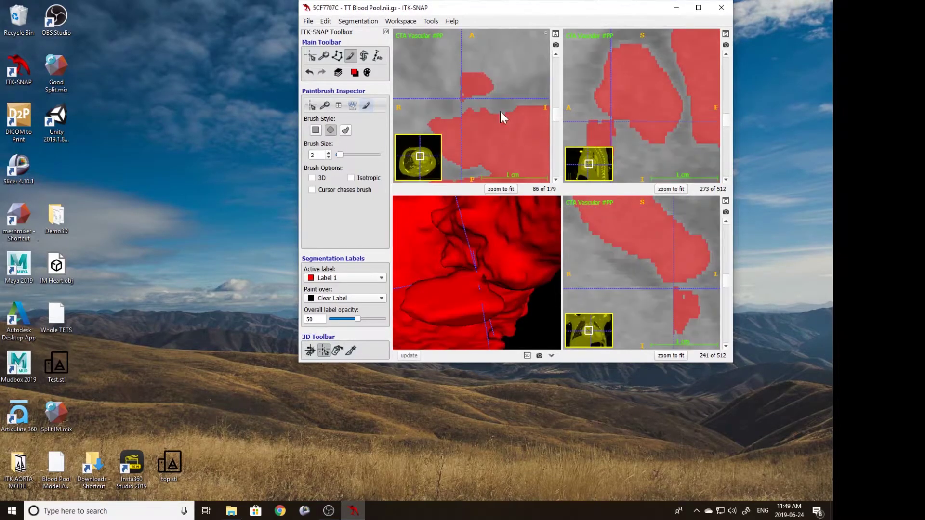
right_click_drag(473, 100, 467, 100)
left_click(413, 356)
Step: Fit the auto-segmentation region around part of the heart's right side, at position 262, 169, 46 with size 85, 107, 40
left_click(364, 55)
right_click_drag(490, 84, 477, 89)
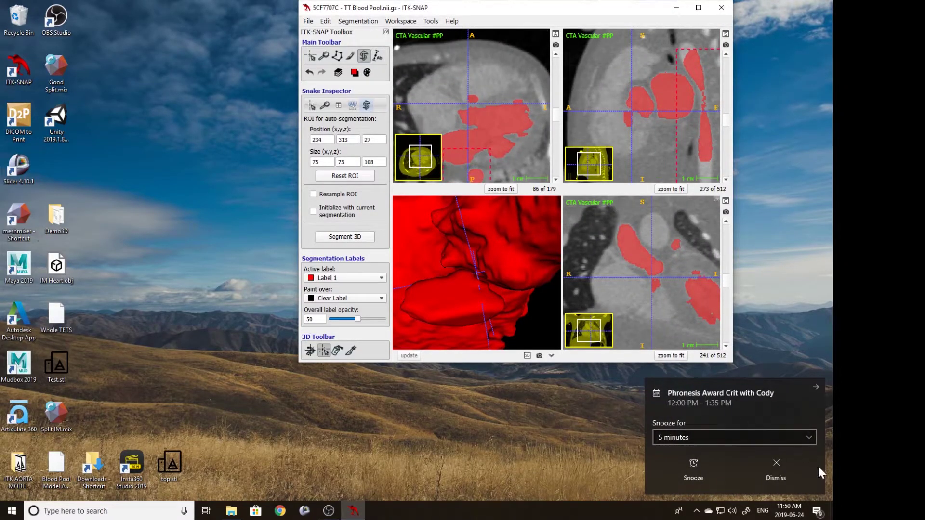
left_click(777, 469)
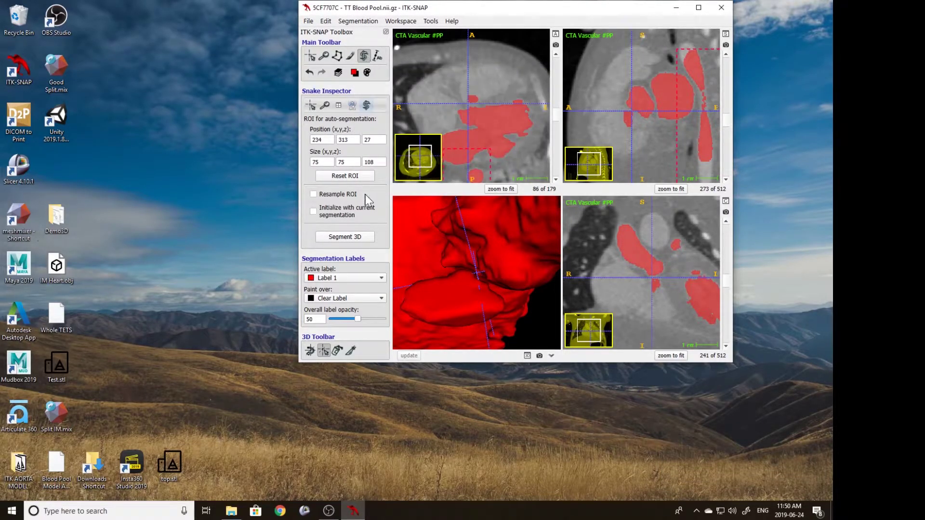
left_click_drag(471, 161, 484, 75)
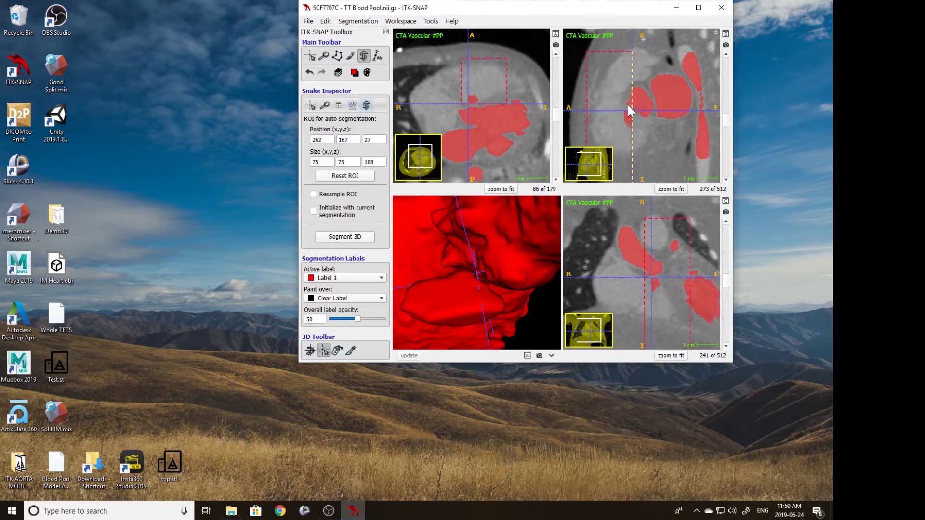
right_click_drag(628, 104, 624, 71)
left_click_drag(624, 66, 629, 106)
left_click_drag(650, 143, 601, 134)
left_click_drag(631, 160, 633, 145)
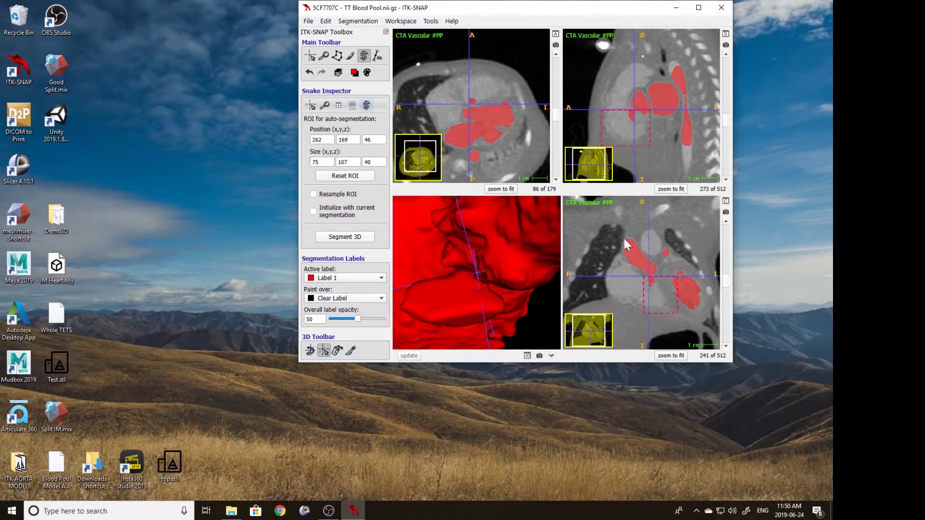
scroll(501, 85, "down", 3)
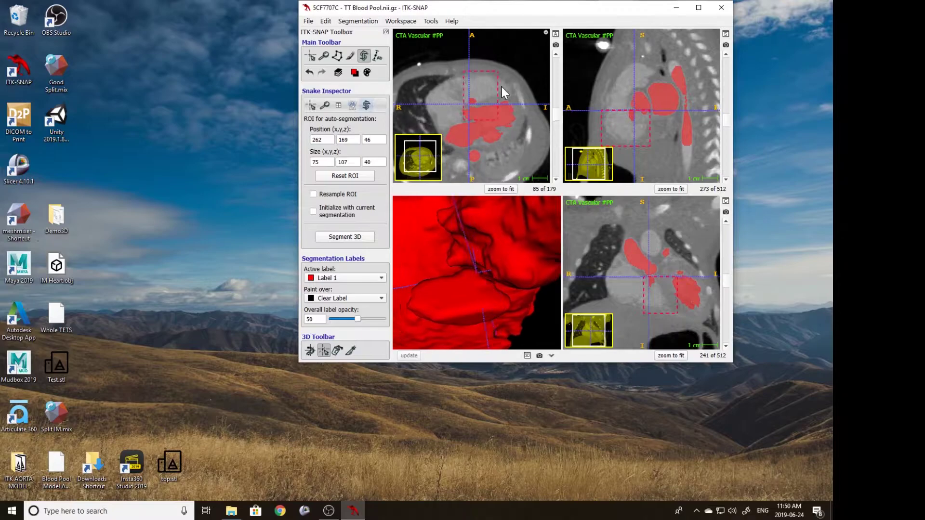
mouse_move(498, 94)
left_mouse_down()
mouse_move(522, 96)
mouse_move(502, 97)
left_mouse_up()
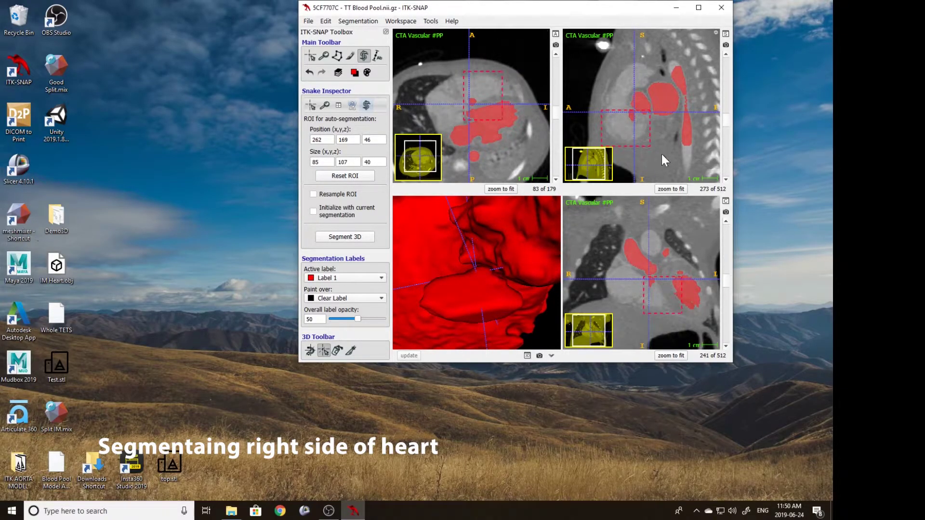
Step: Start 3D segmentation of the region and set the lower threshold to 361.10, checking the speed image through the axial slices
left_click(357, 238)
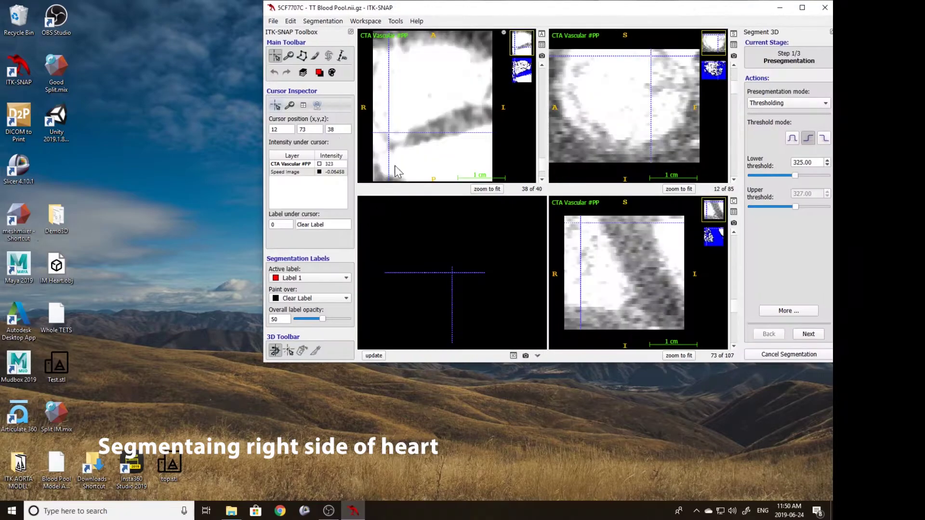
left_click(522, 68)
left_click(422, 87)
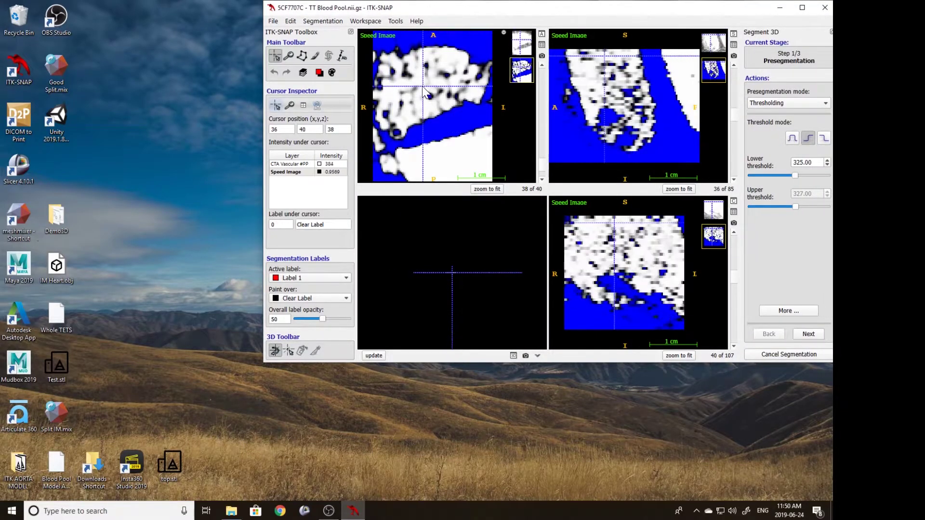
scroll(440, 104, "down", 2)
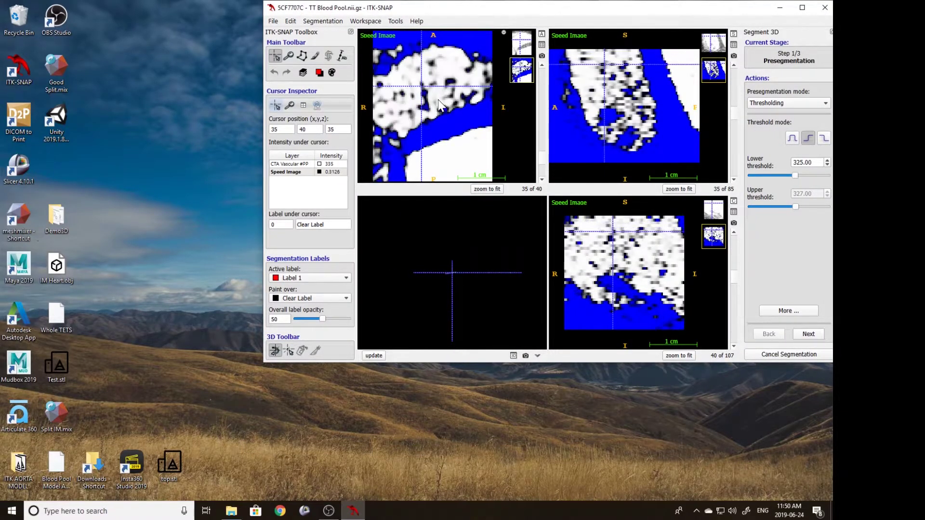
left_click_drag(794, 175, 799, 175)
scroll(419, 121, "down", 20)
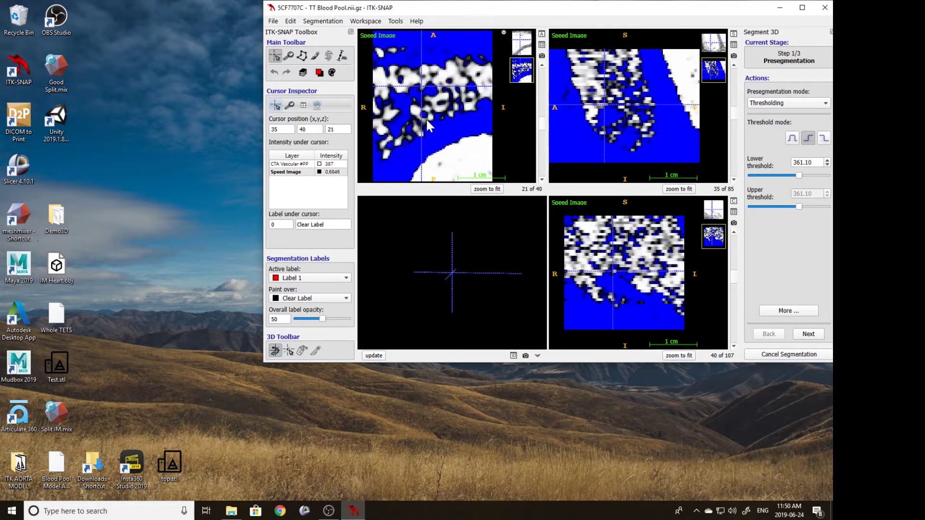
scroll(427, 118, "up", 20)
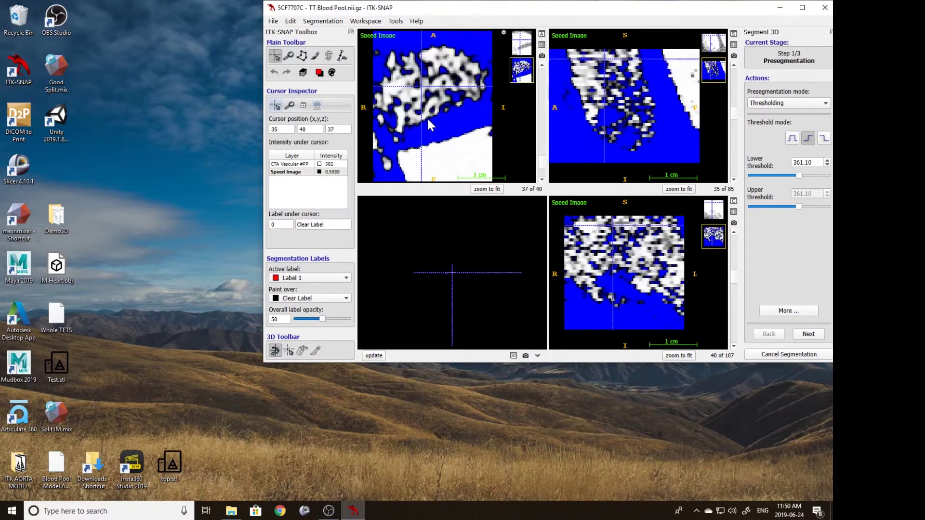
scroll(427, 117, "up", 1)
Step: Seed the chamber with a bubble of radius 1.70 at 27, 27, 40 and run the contour evolution
left_click(410, 68)
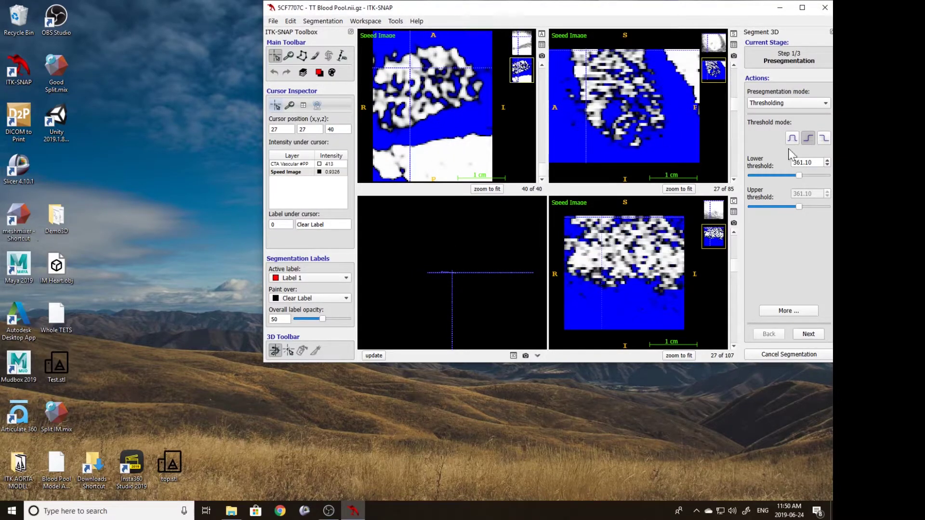
left_click(808, 334)
left_click(796, 112)
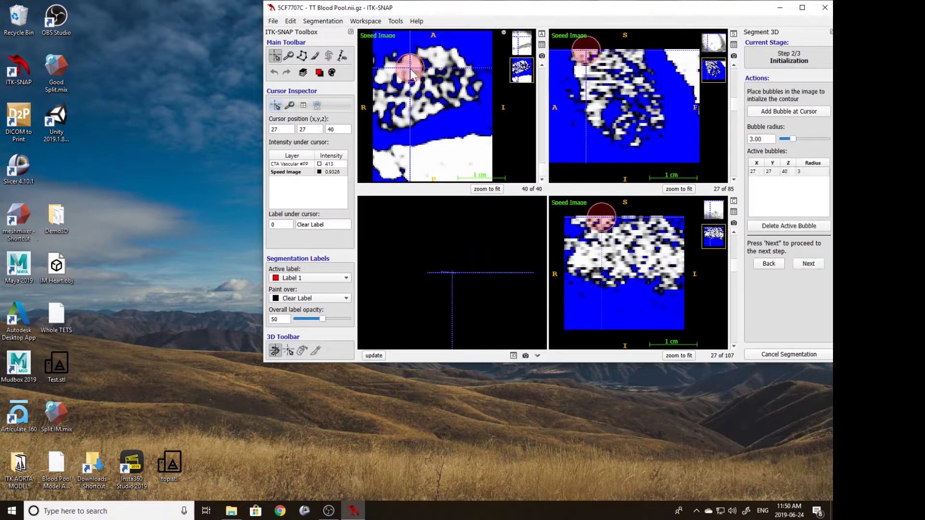
left_click_drag(794, 140, 788, 141)
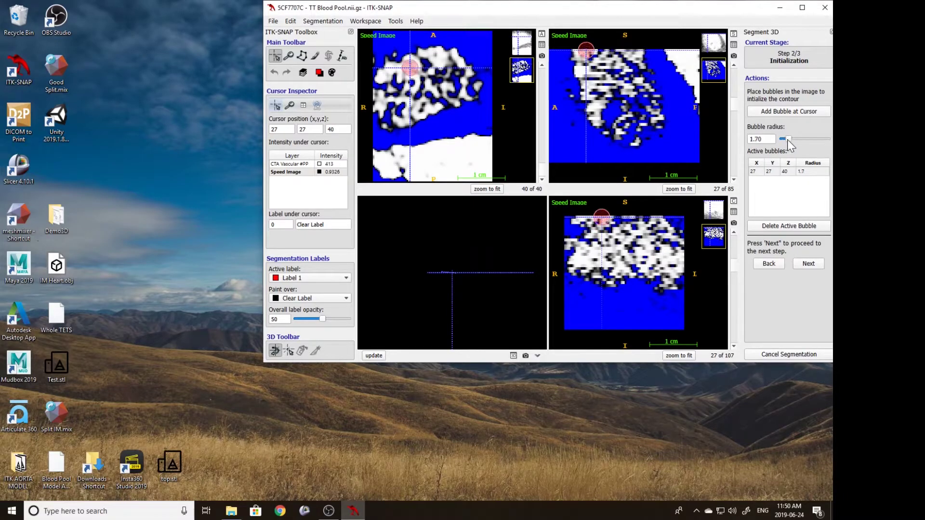
left_click(819, 264)
left_click(790, 159)
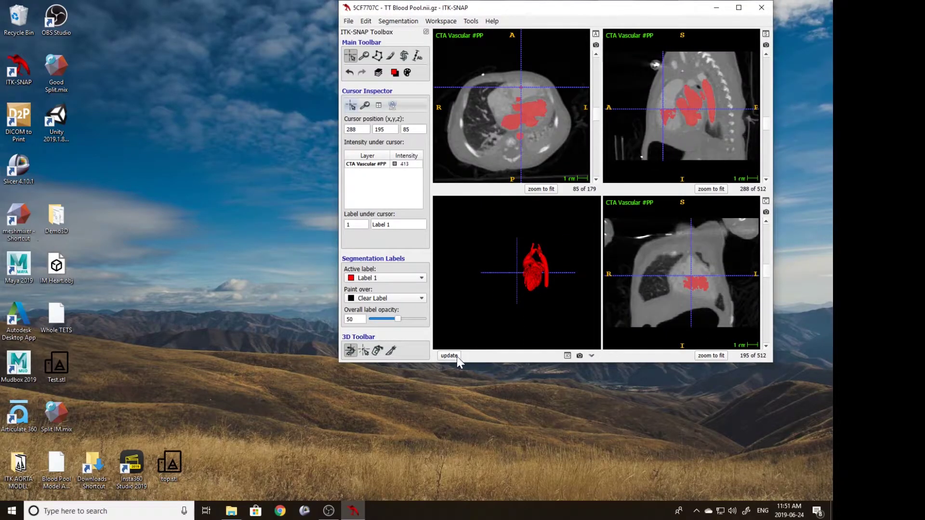
Step: Move and resize the auto-segmentation region over the adjoining unfilled part of the chamber, at position 303, 175, 46 with size 66, 53, 40
left_click_drag(519, 279, 586, 327)
left_click(406, 24)
left_click(407, 23)
scroll(532, 93, "down", 3)
right_click_drag(532, 95, 547, 87)
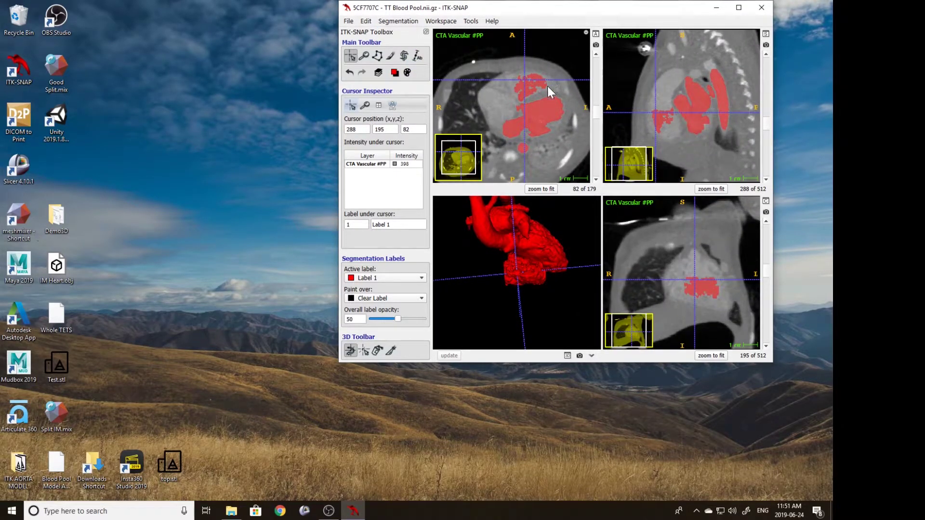
left_click(407, 59)
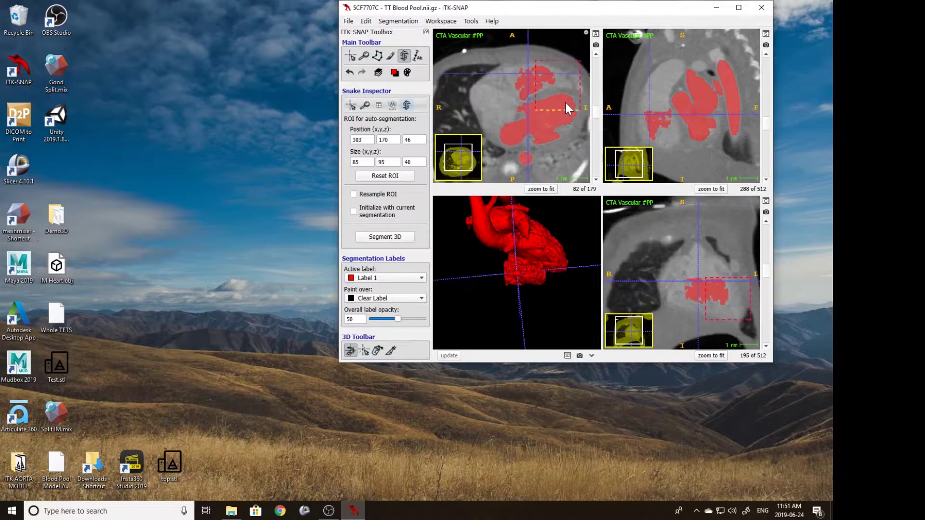
left_click_drag(573, 57, 576, 78)
scroll(663, 101, "up", 2)
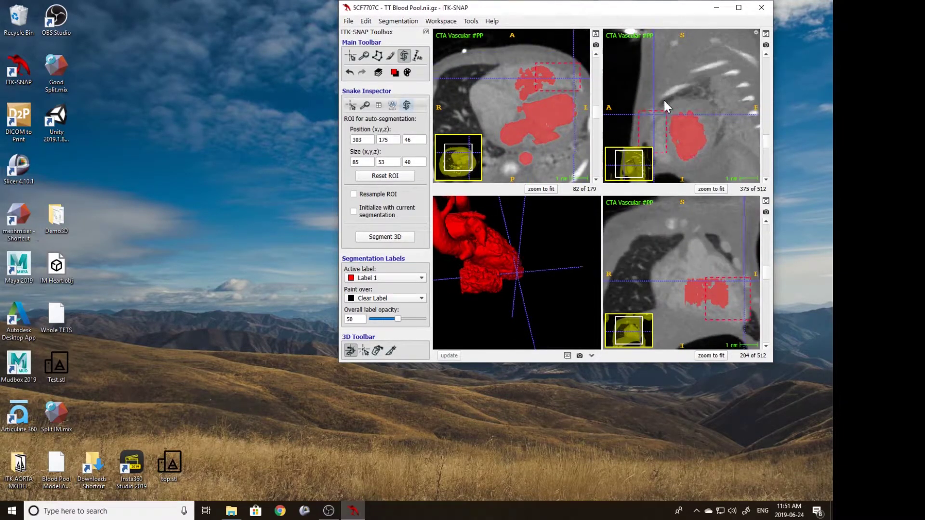
middle_click_drag(664, 99, 663, 82)
scroll(664, 101, "up", 4)
scroll(662, 103, "down", 5)
scroll(663, 101, "up", 20)
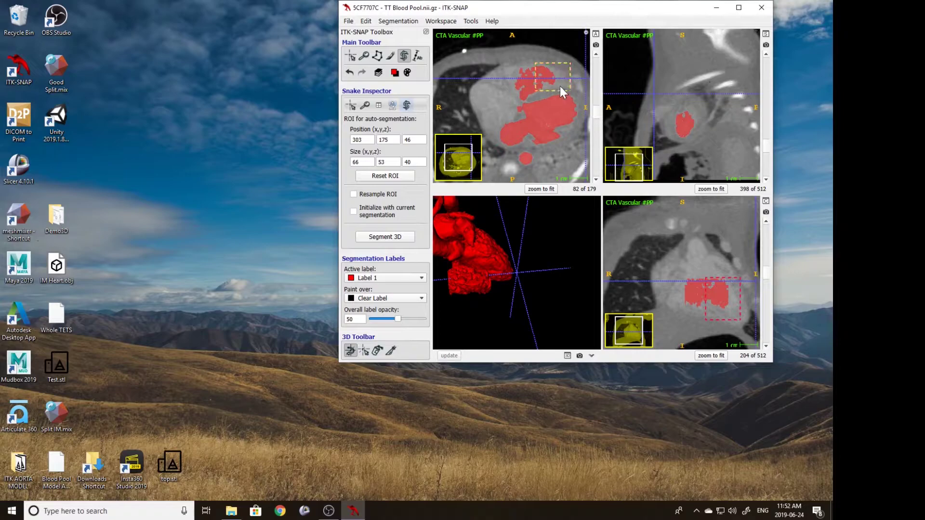
Step: Start 3D segmentation of the adjoining region and set the lower threshold to 318.0
left_click(394, 235)
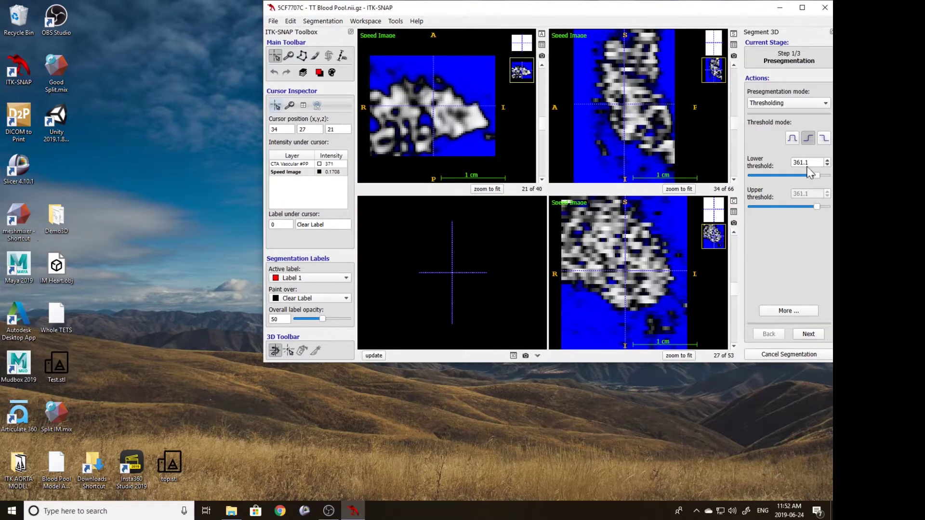
left_click_drag(817, 175, 814, 175)
scroll(438, 131, "up", 10)
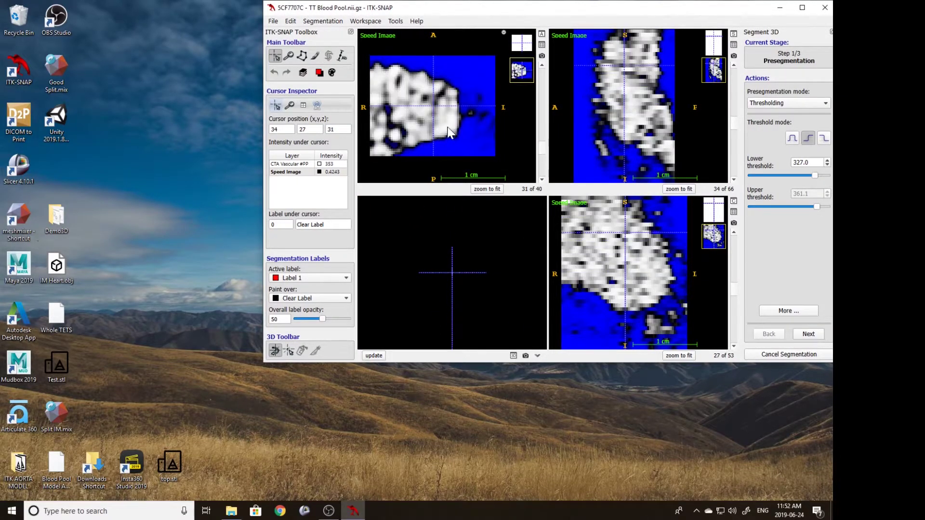
Step: Place a seed bubble at 21, 31, 31, evolve the contour to fill the chamber, and accept the segmentation
left_click(409, 114)
left_click(809, 334)
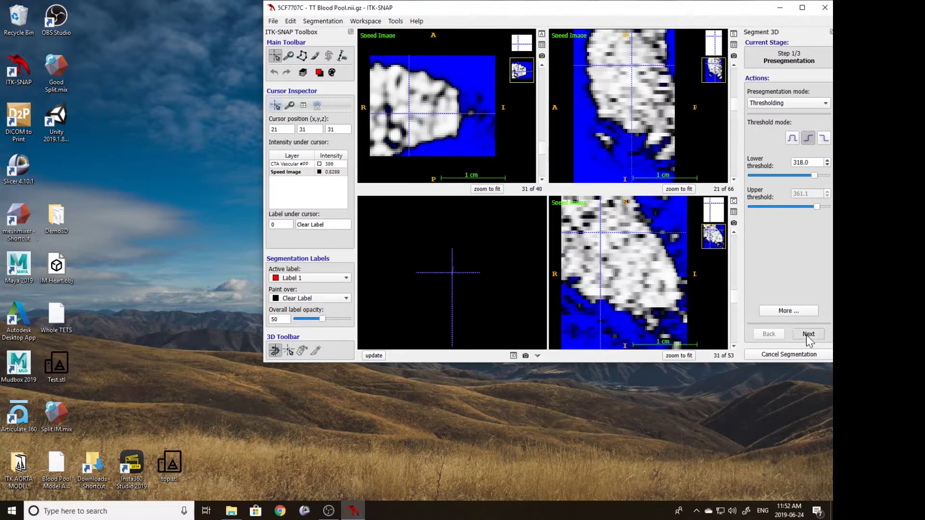
left_click(791, 112)
left_click(809, 264)
left_click(790, 158)
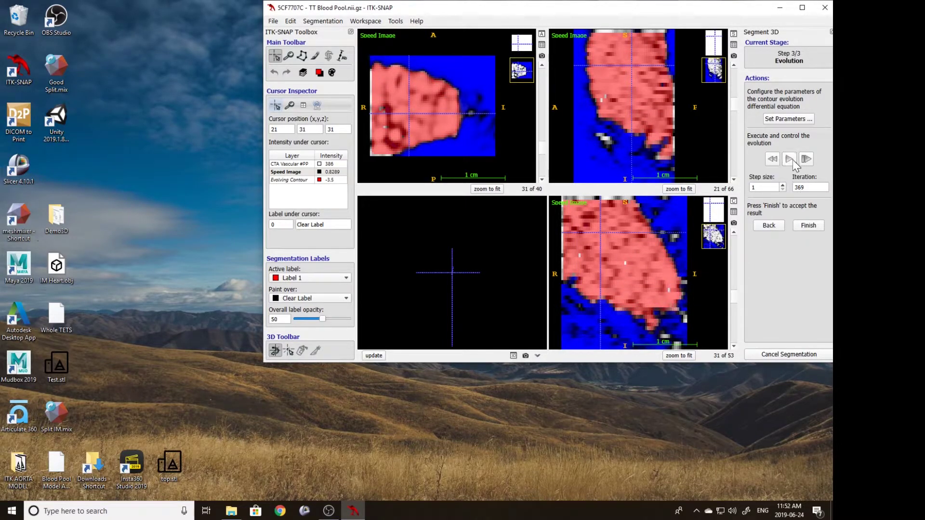
left_click(812, 226)
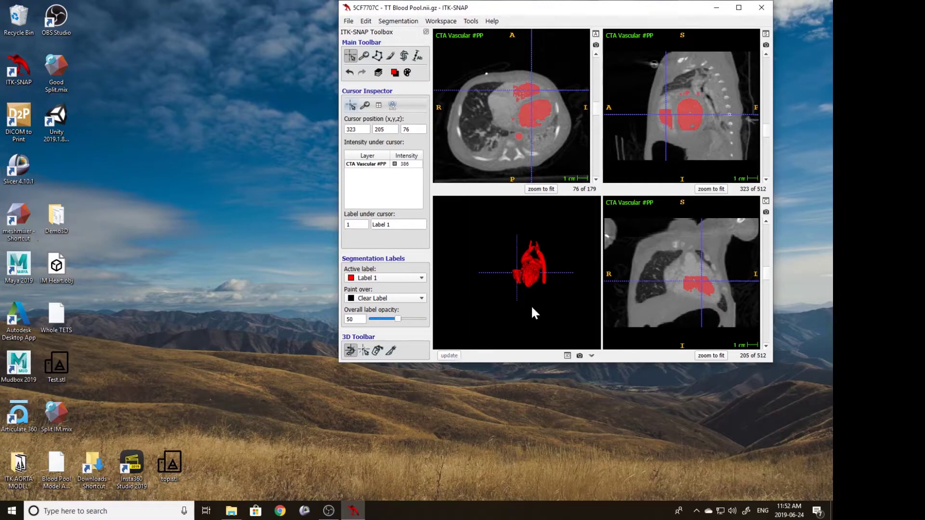
Step: Locate the unfilled part of the chamber superior to the filled area and place the cursor there at 323, 210, 89
scroll(533, 302, "up", 5)
left_click_drag(536, 287, 474, 277)
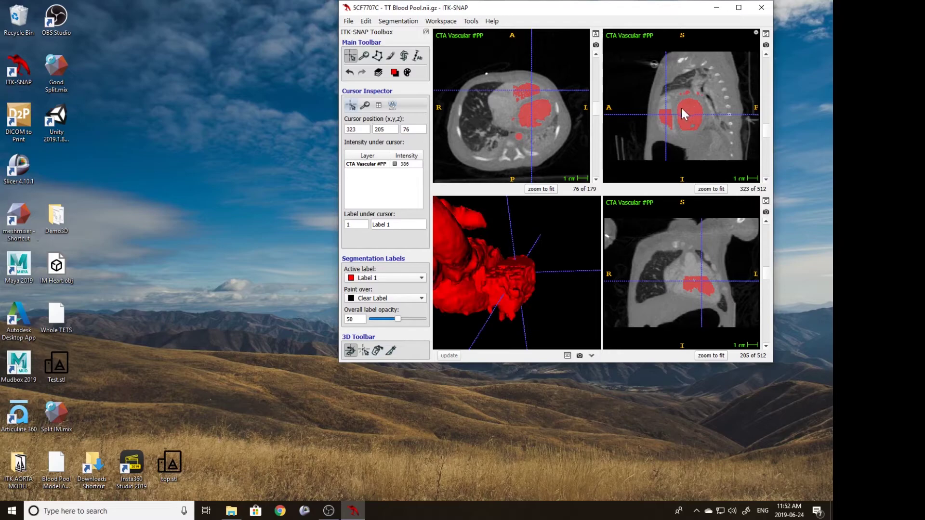
left_click(664, 105)
left_click(667, 106)
key("s")
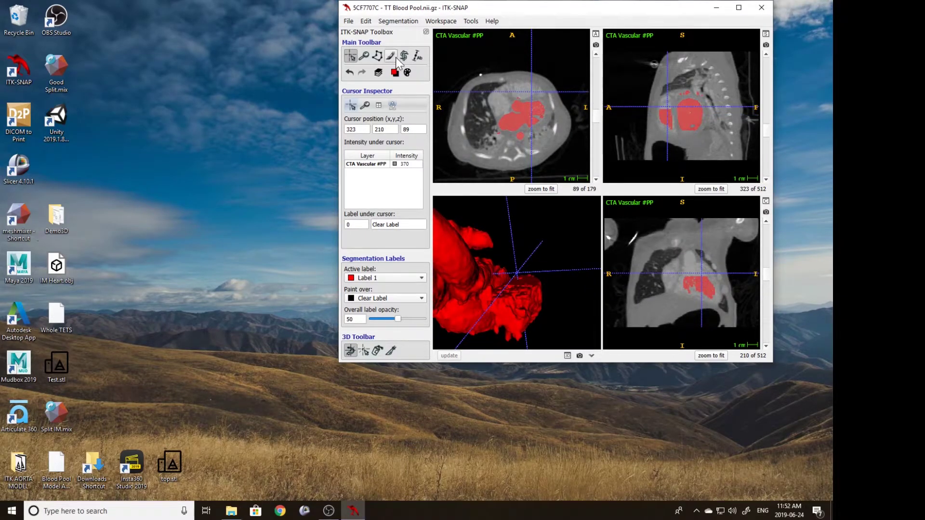
Step: Move the auto-segmentation region up over the unfilled part of the chamber, at position 303, 181, 58 with size 66, 53, 40
left_click_drag(666, 110, 666, 109)
right_click_drag(702, 318, 705, 266)
middle_click_drag(705, 266, 651, 243)
middle_click_drag(545, 83, 515, 108)
scroll(653, 115, "down", 12)
scroll(654, 117, "up", 5)
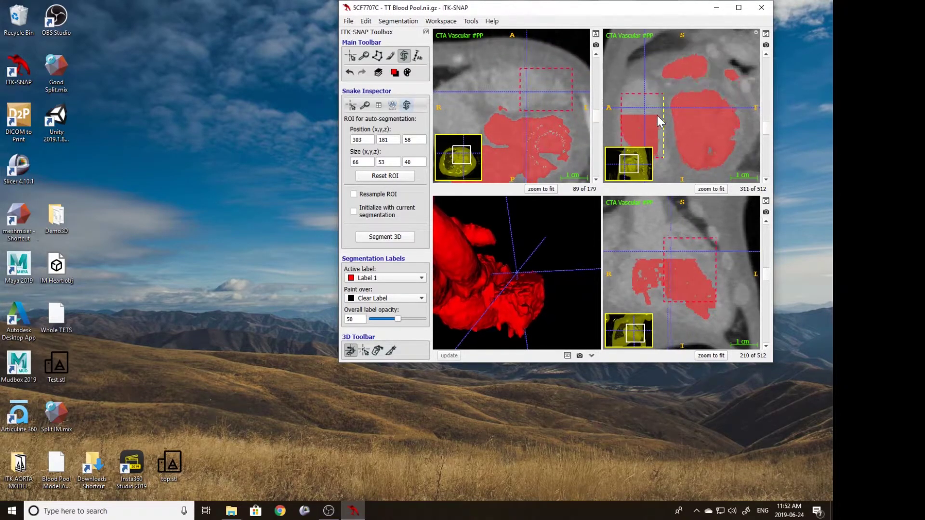
right_click_drag(509, 85, 509, 127)
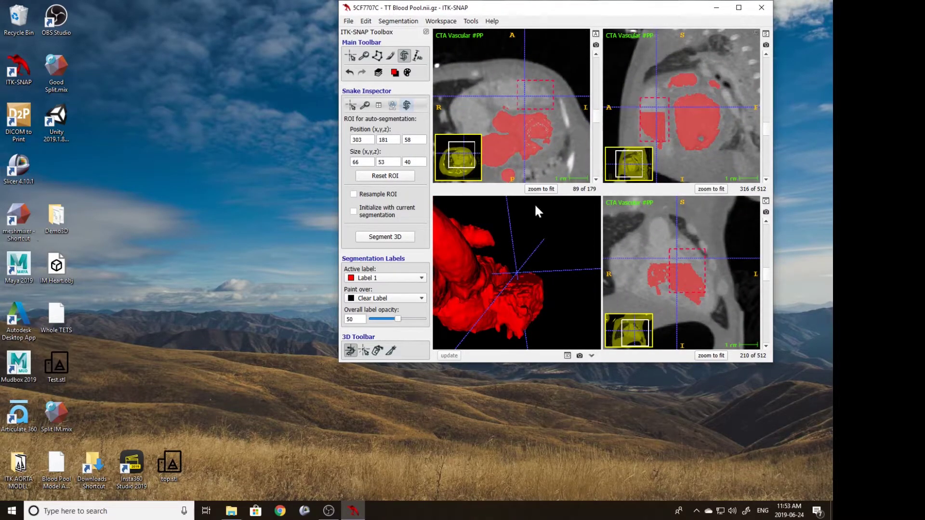
left_click_drag(507, 283, 516, 231)
left_click(488, 276)
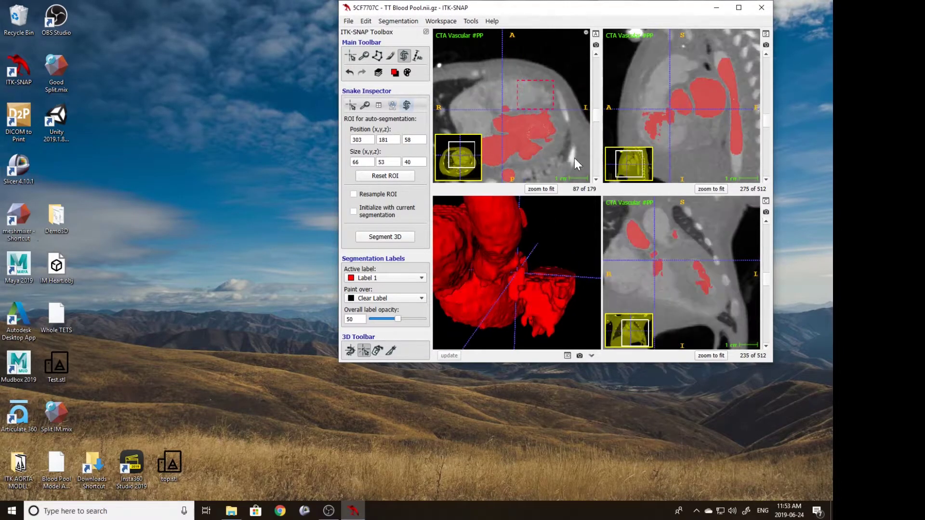
Step: Start 3D segmentation of the moved region and set the lower threshold to 289.0 on the speed image
left_click(399, 237)
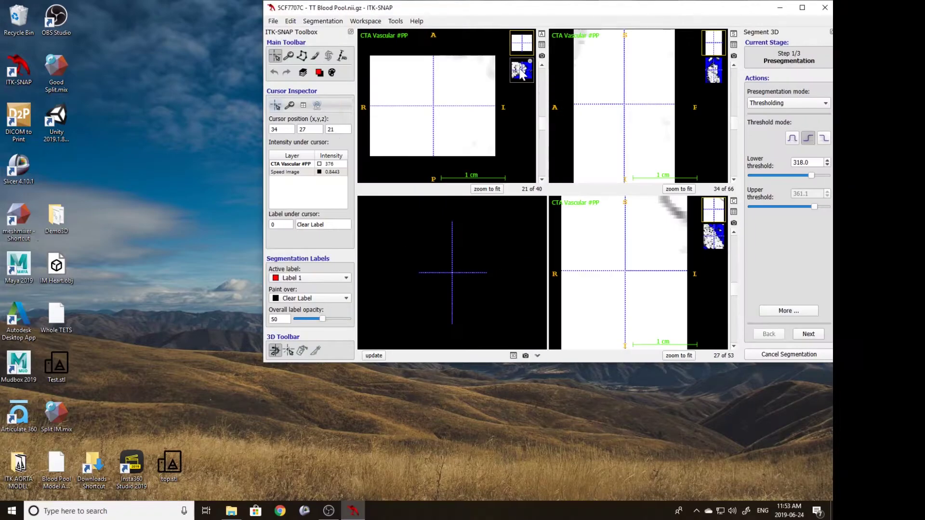
scroll(435, 117, "down", 20)
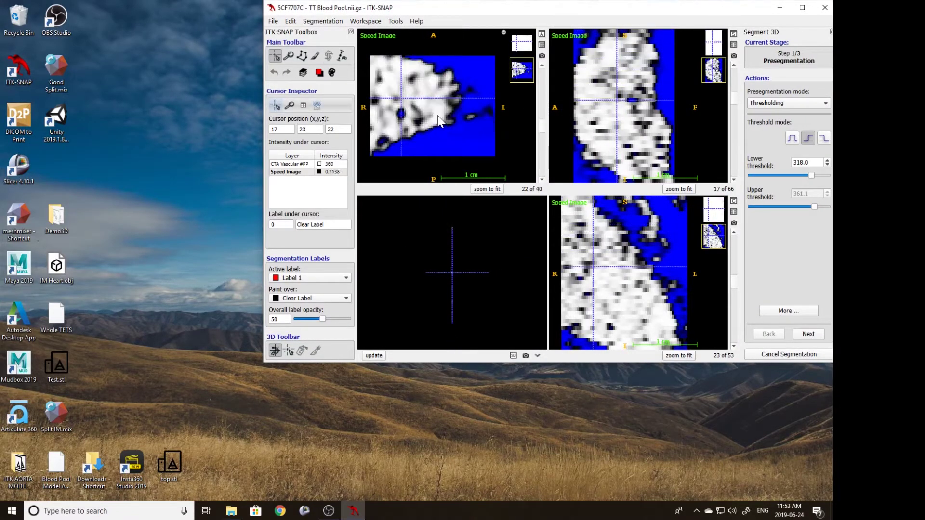
left_click(431, 105)
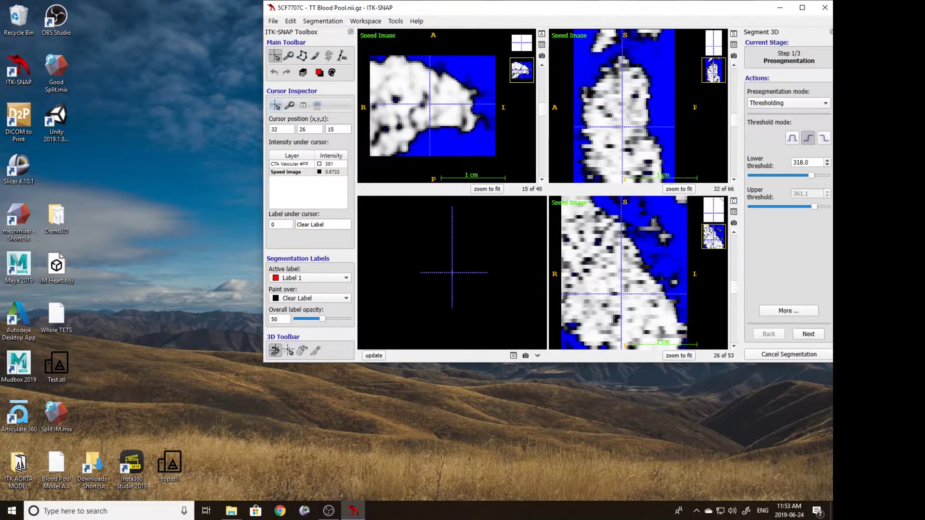
left_click_drag(812, 176, 810, 175)
scroll(414, 131, "up", 6)
scroll(414, 131, "down", 5)
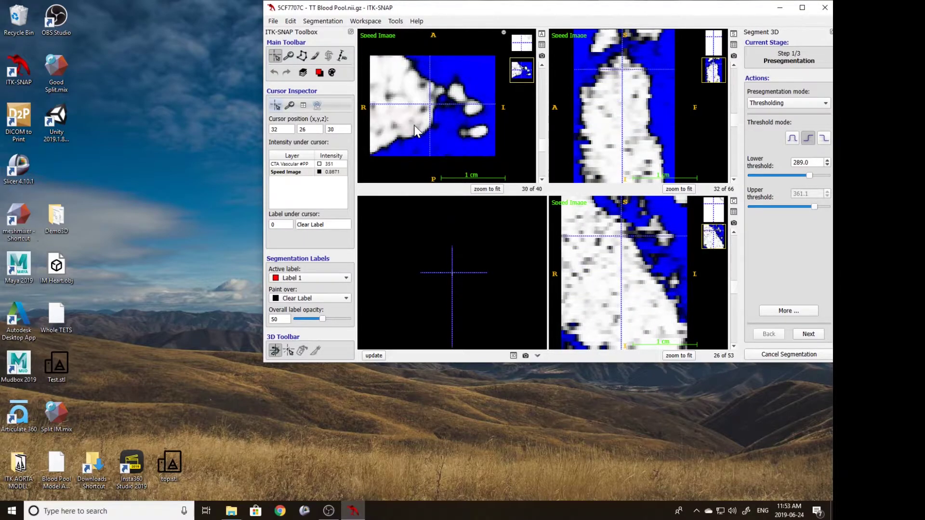
Step: Seed the chamber with a bubble of radius 1.90 at 24, 29, 16, evolve the contour to fill it, and accept the segmentation
left_click(415, 110)
left_click(817, 335)
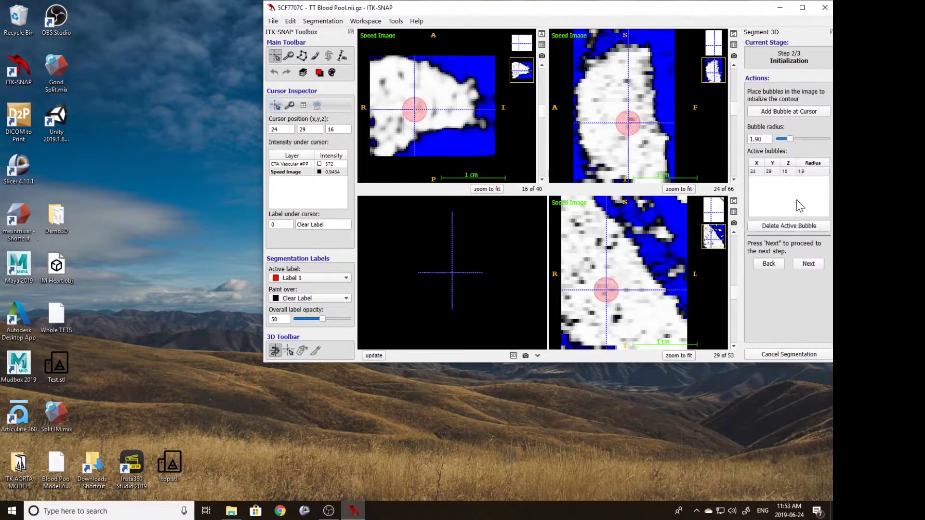
left_click(801, 191)
left_click(790, 159)
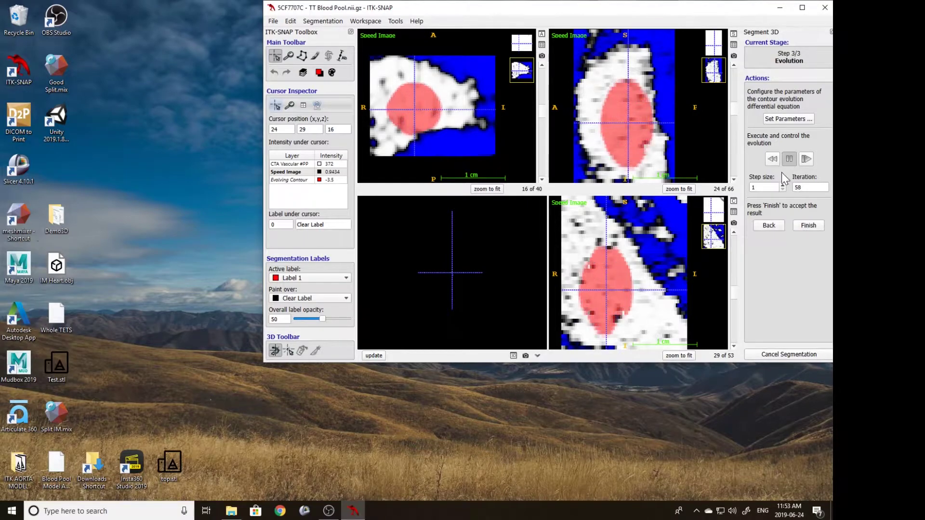
scroll(429, 145, "up", 7)
left_click(790, 159)
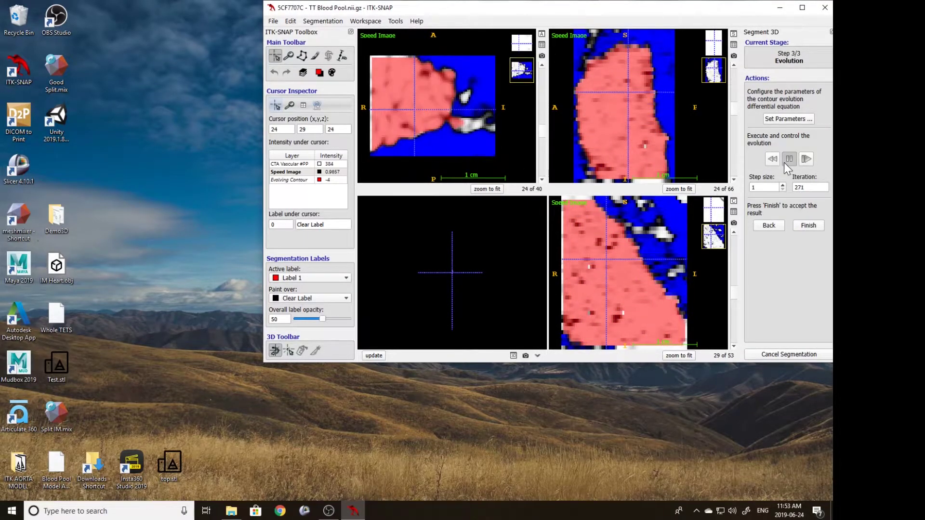
left_click(809, 226)
Step: Update the 3D model to check the newly filled chamber and reactivate the auto-segmentation region for the next unfilled area
left_click(450, 357)
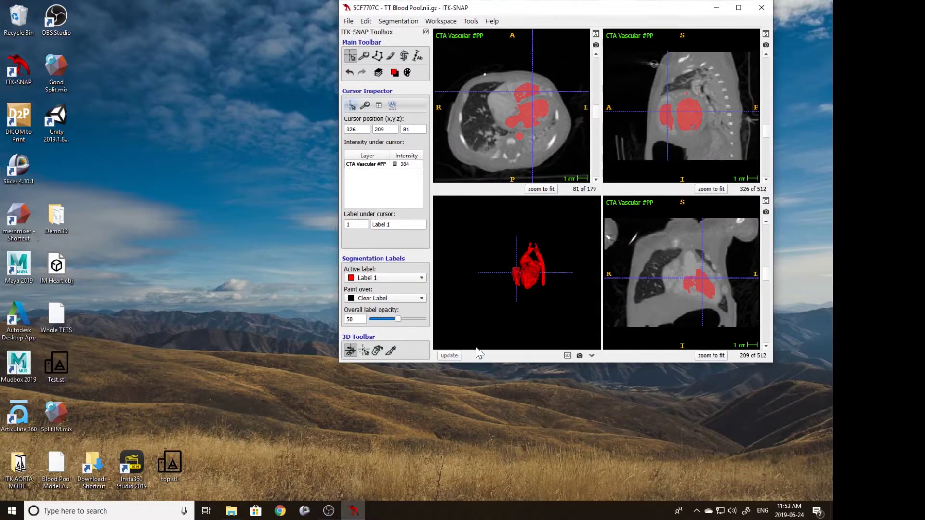
scroll(503, 268, "up", 5)
mouse_move(503, 268)
left_mouse_down()
mouse_move(525, 313)
mouse_move(585, 290)
mouse_move(519, 268)
left_mouse_up()
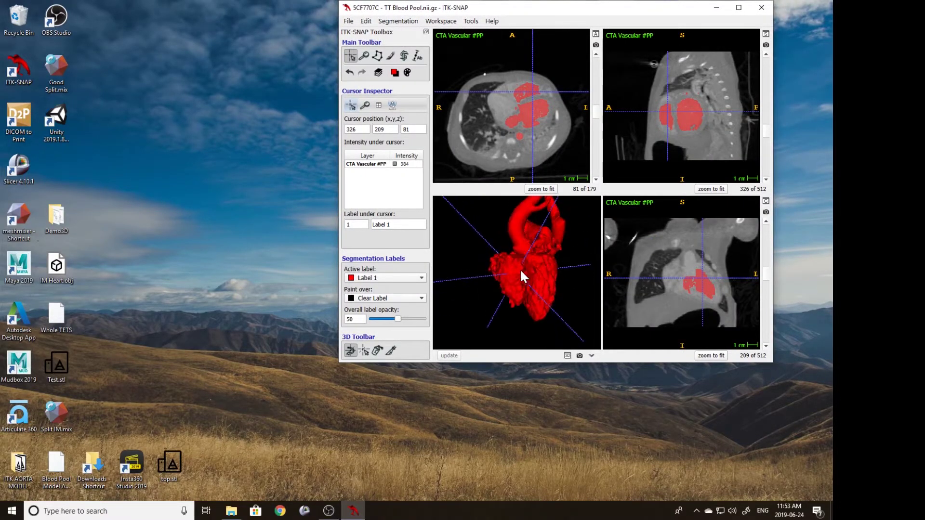
scroll(520, 268, "up", 3)
left_click(405, 57)
scroll(553, 82, "down", 14)
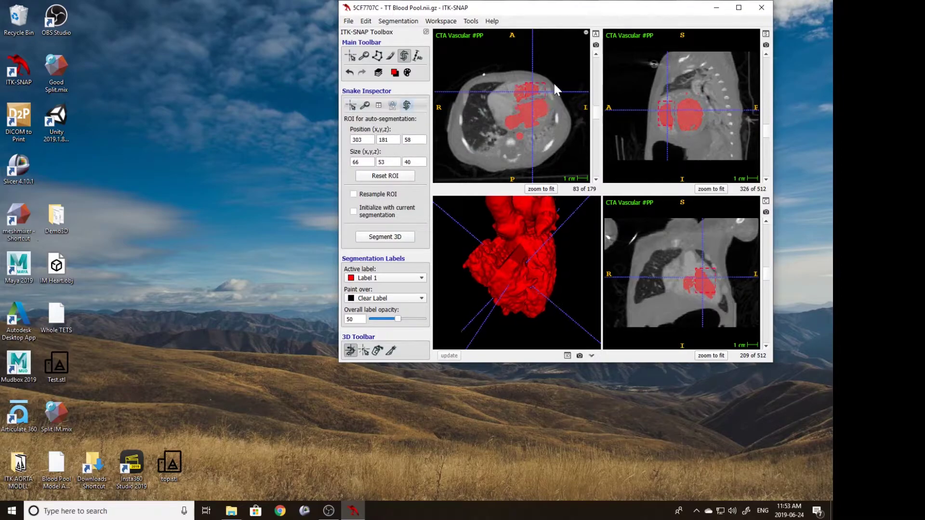
Step: Place the cursor on the unfilled gap of the anterior heart chamber using the 3D crosshair on the rendered model
right_click_drag(546, 96, 548, 90)
scroll(551, 86, "up", 11)
scroll(556, 85, "up", 13)
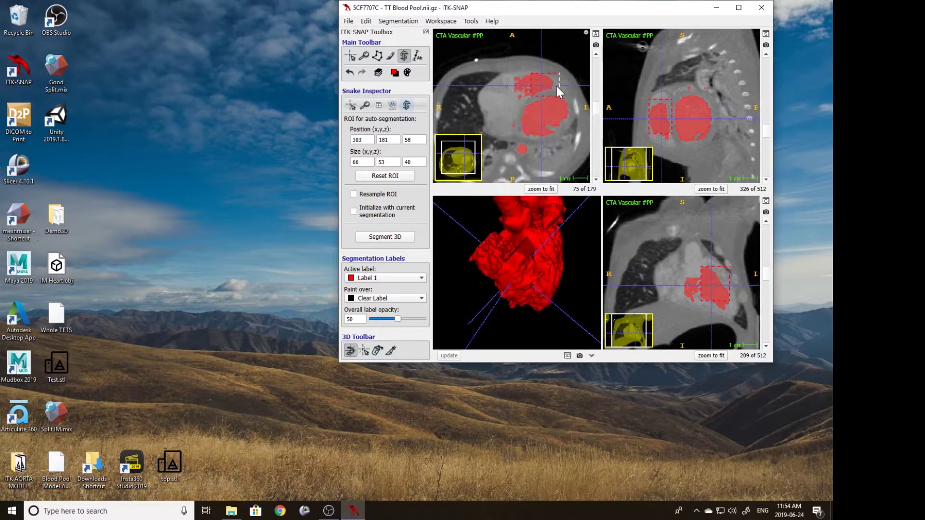
left_click(366, 349)
left_click(507, 235)
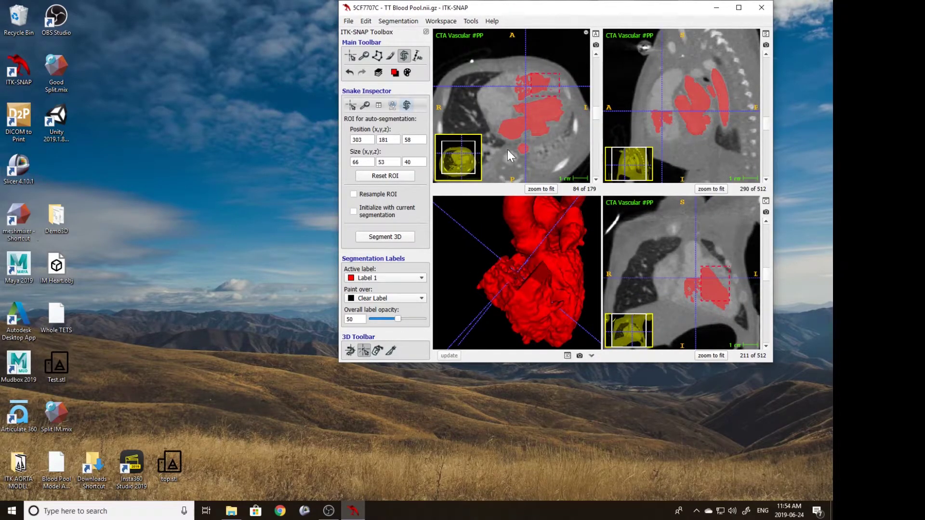
Step: Resize the segmentation ROI to 100 × 70 × 16 over the unfilled part of the anterior chamber and start 3D segmentation
scroll(516, 145, "down", 5)
scroll(543, 103, "up", 1)
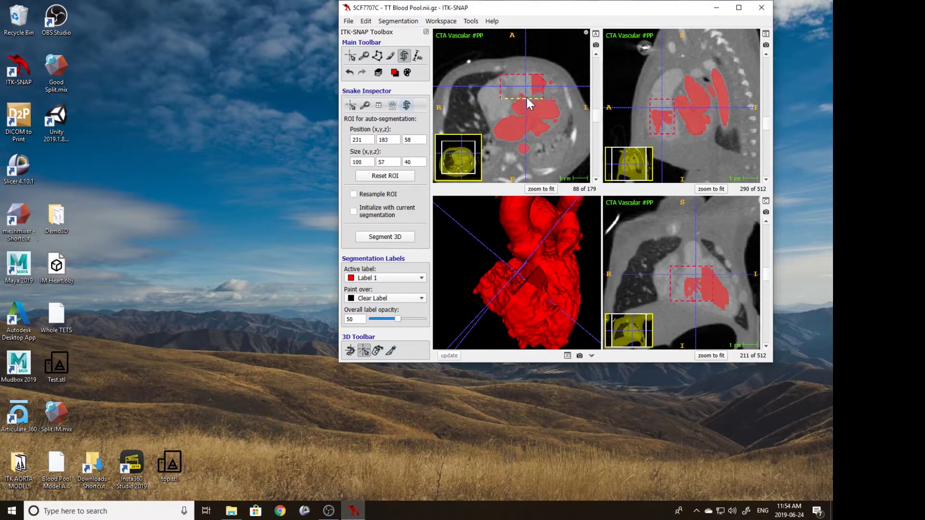
left_click_drag(534, 76, 535, 67)
left_click(385, 236)
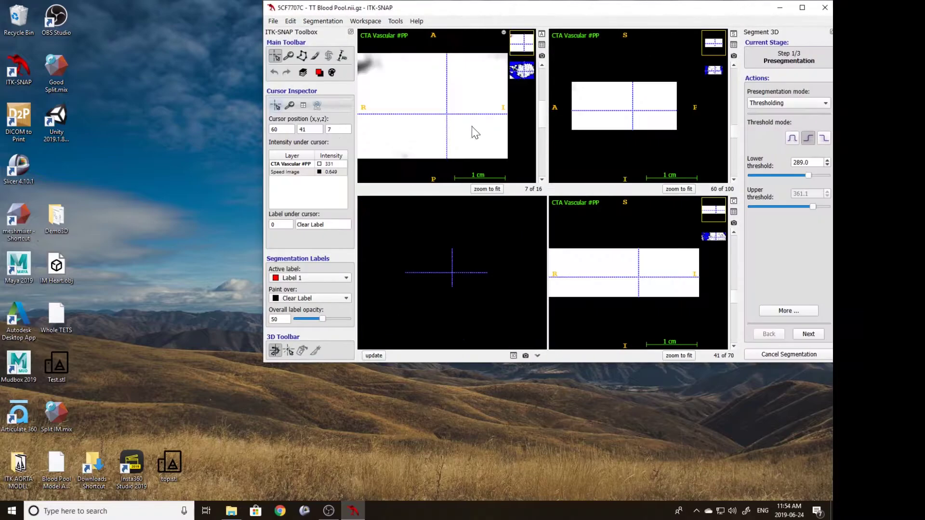
Step: Set the presegmentation lower threshold to 325, checking the speed image across the axial slices
scroll(439, 131, "down", 2)
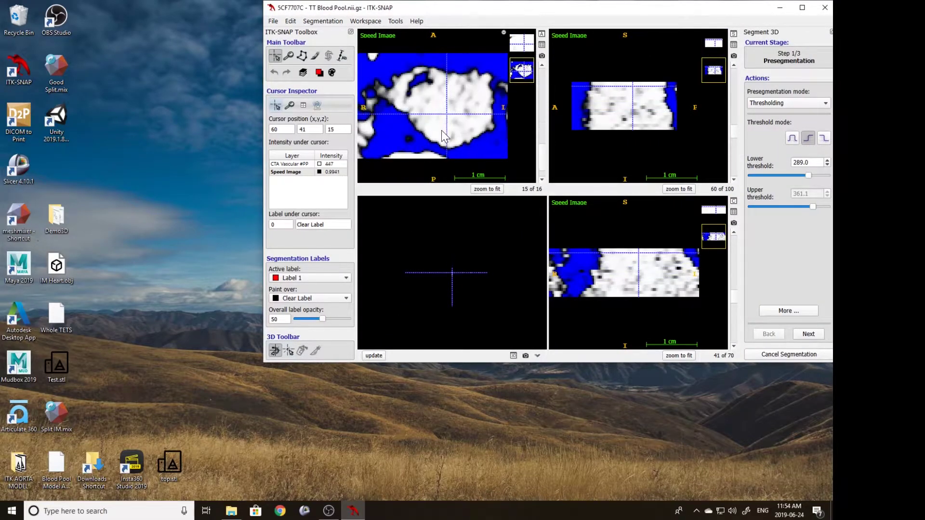
scroll(443, 135, "down", 2)
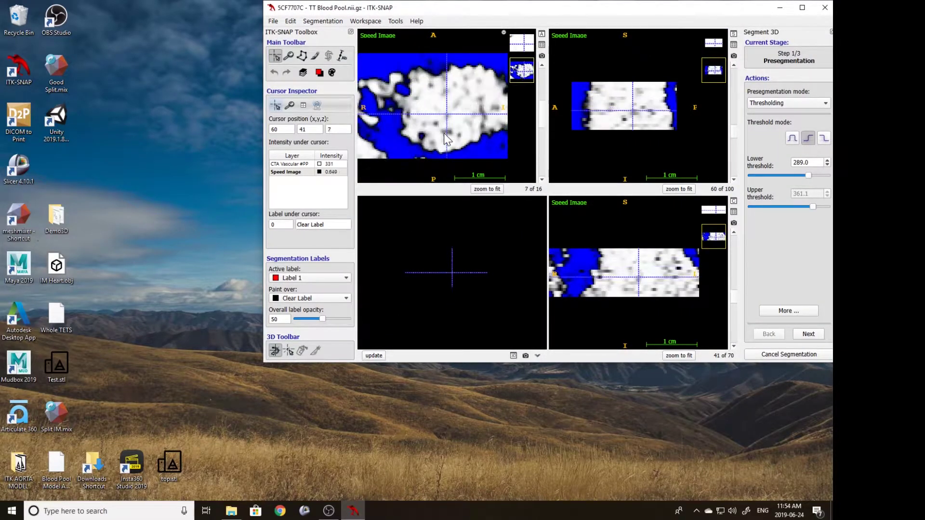
left_click_drag(808, 175, 809, 176)
scroll(454, 160, "down", 6)
scroll(459, 153, "up", 1)
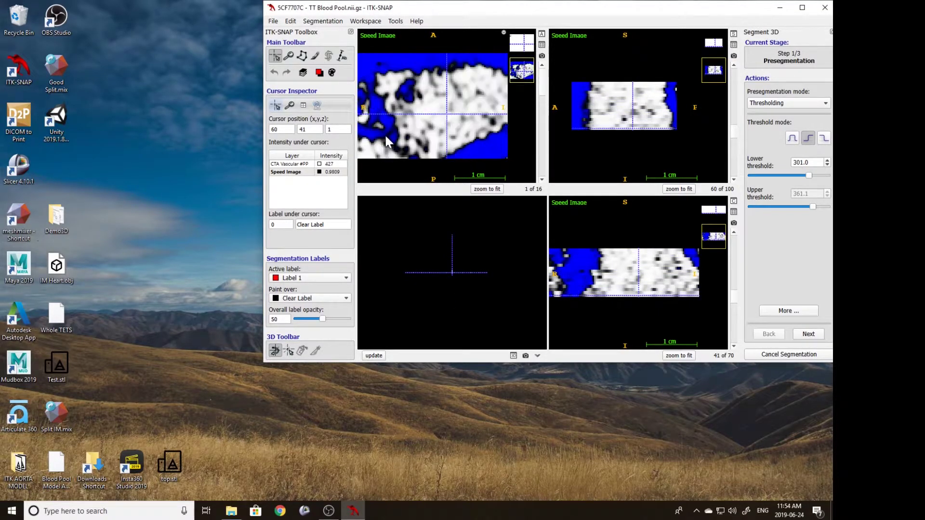
left_click_drag(808, 176, 811, 175)
scroll(384, 140, "up", 6)
Step: Add a seed bubble in the chamber at voxel (68, 37, 9), evolve the contour until it fills the chamber, and accept the result
left_click(459, 107)
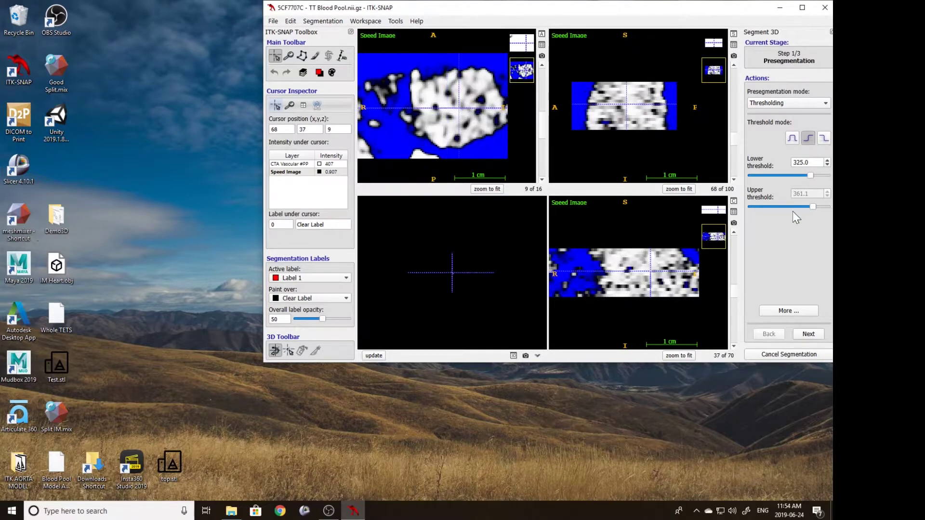
left_click(808, 334)
left_click(790, 141)
left_click(809, 262)
left_click(790, 159)
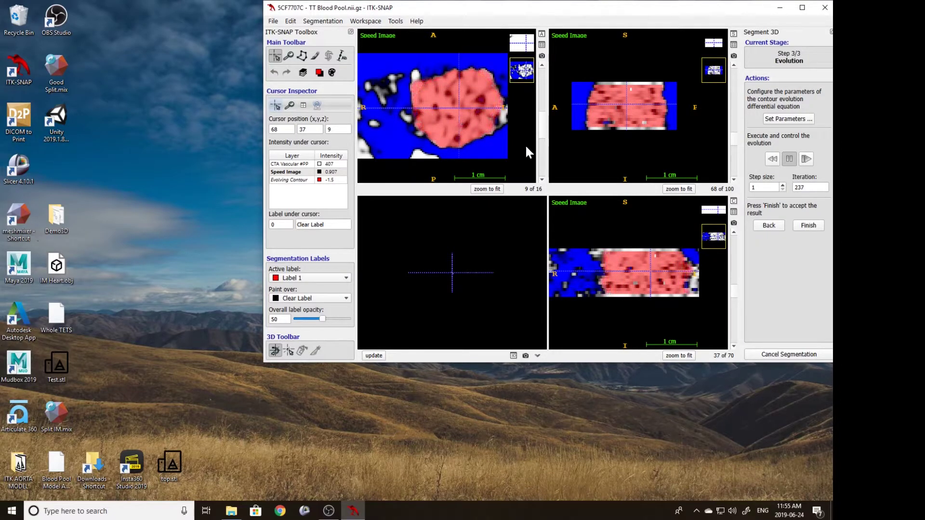
scroll(483, 111, "up", 3)
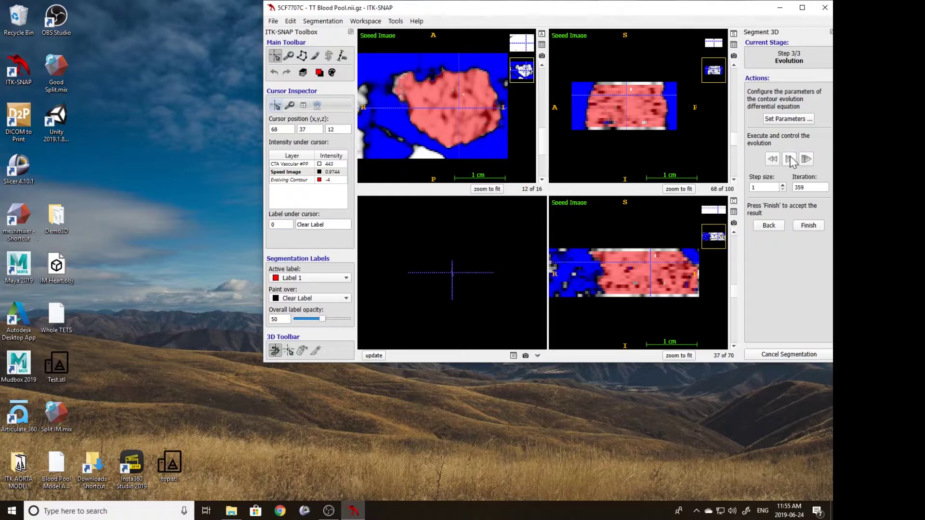
left_click(809, 225)
Step: Update the 3D rendering and place the 3D crosshair on the remaining gap in the lower anterior chamber
left_click(448, 355)
scroll(514, 266, "up", 7)
left_click_drag(513, 266, 561, 314)
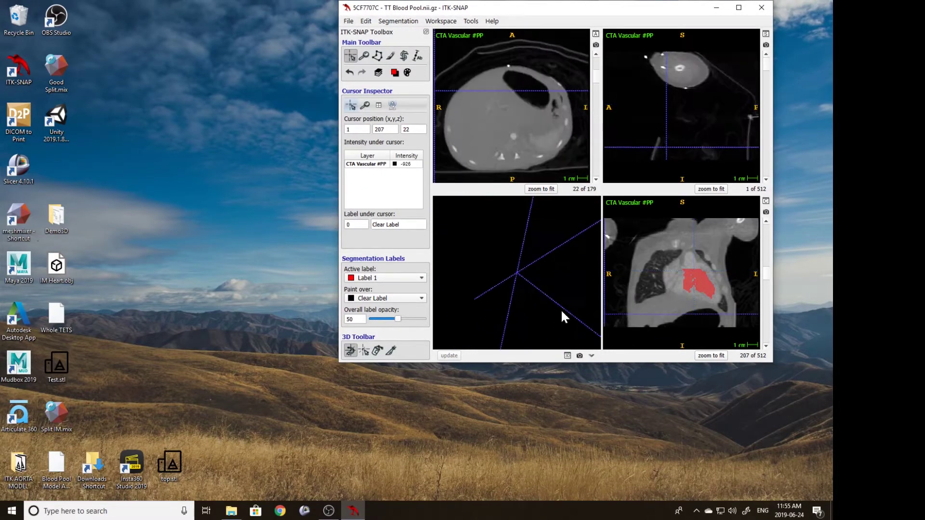
scroll(531, 145, "up", 6)
left_click(703, 282)
left_click_drag(549, 263, 518, 262)
left_click(365, 351)
left_click(517, 269)
right_click_drag(551, 95, 522, 79)
Step: Set the ROI to position (231, 171, 46) and size 100 × 70 × 30 over the lower anterior chamber and start 3D segmentation
left_click(404, 57)
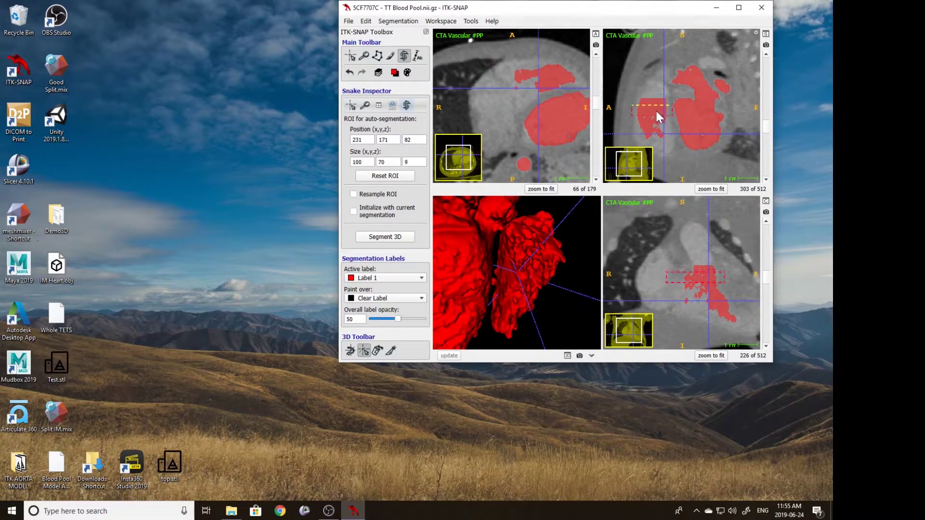
left_click_drag(655, 111, 667, 155)
scroll(678, 102, "up", 2)
scroll(546, 111, "down", 8)
scroll(545, 105, "up", 5)
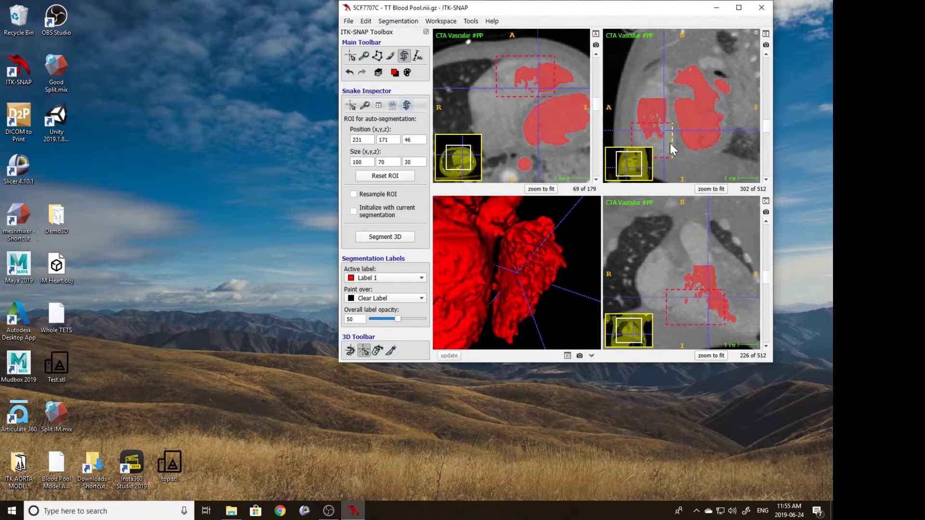
left_click(406, 233)
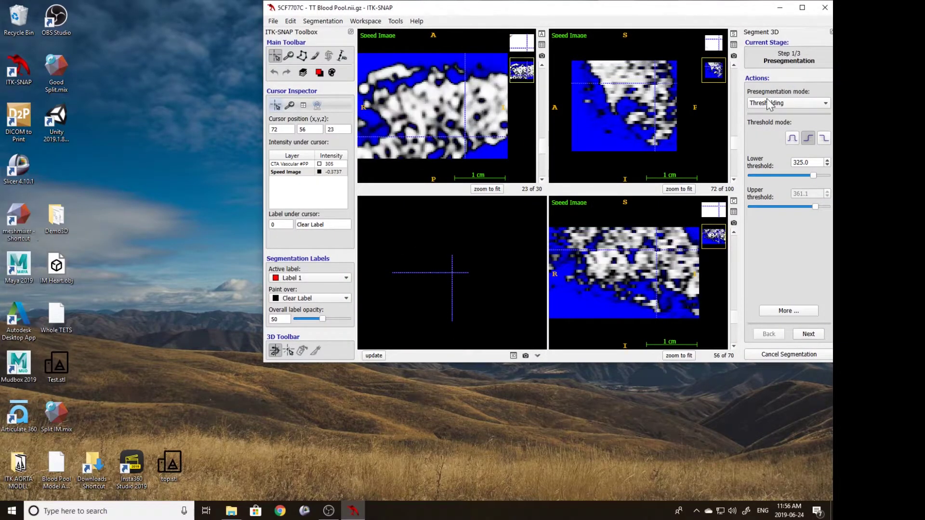
Step: Set the lower threshold to 290 and add a seed bubble inside the chamber at voxel (71, 38, 23)
left_click_drag(811, 178, 809, 176)
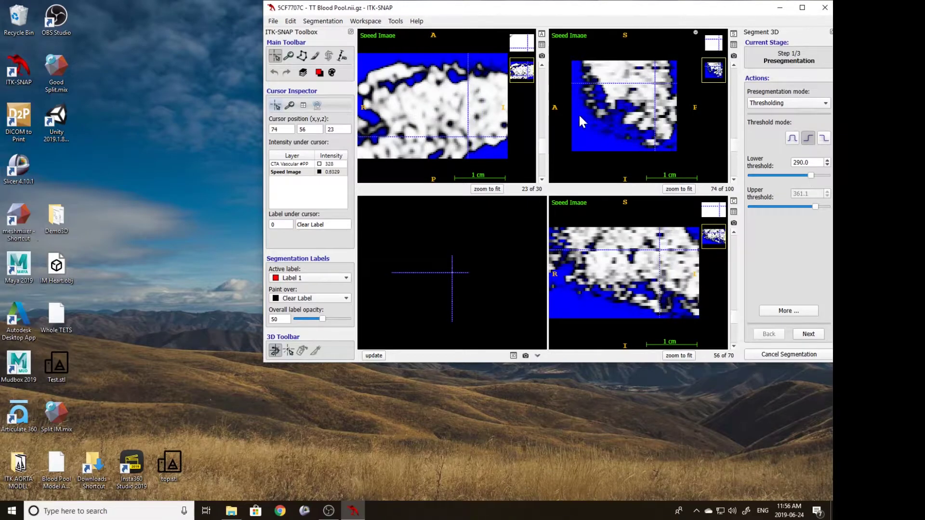
left_click(465, 111)
left_click(464, 111)
left_click(809, 334)
left_click(797, 112)
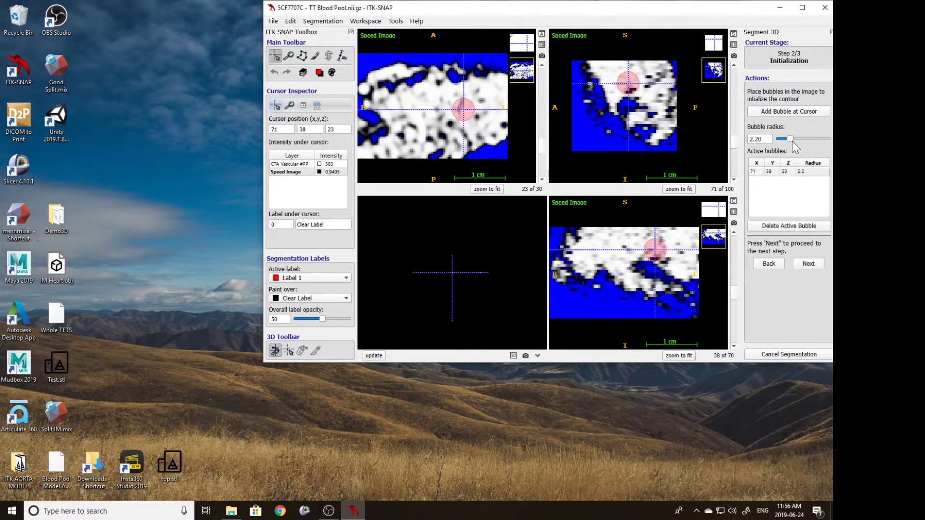
Step: Run the contour evolution until the lower chamber is filled, checking it across the axial slices, and accept the segmentation
left_click(808, 264)
left_click(789, 159)
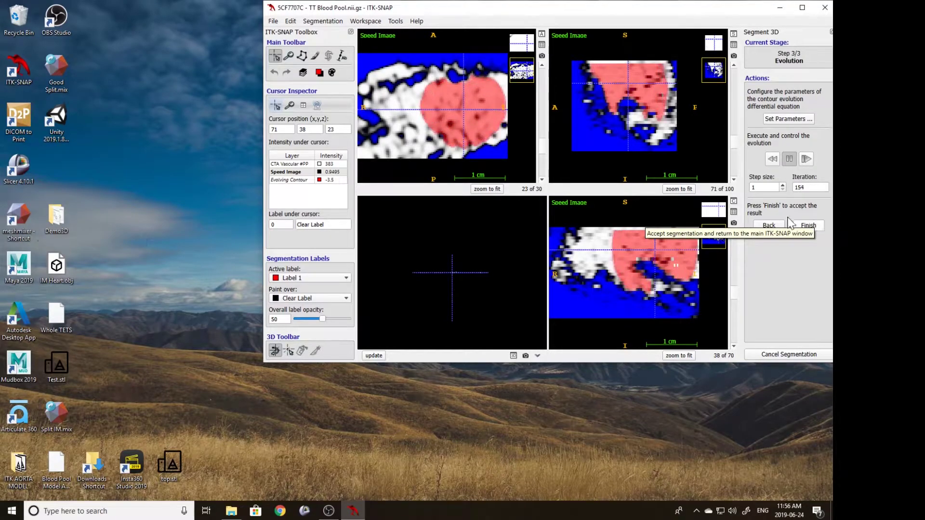
scroll(442, 134, "up", 4)
scroll(445, 133, "down", 10)
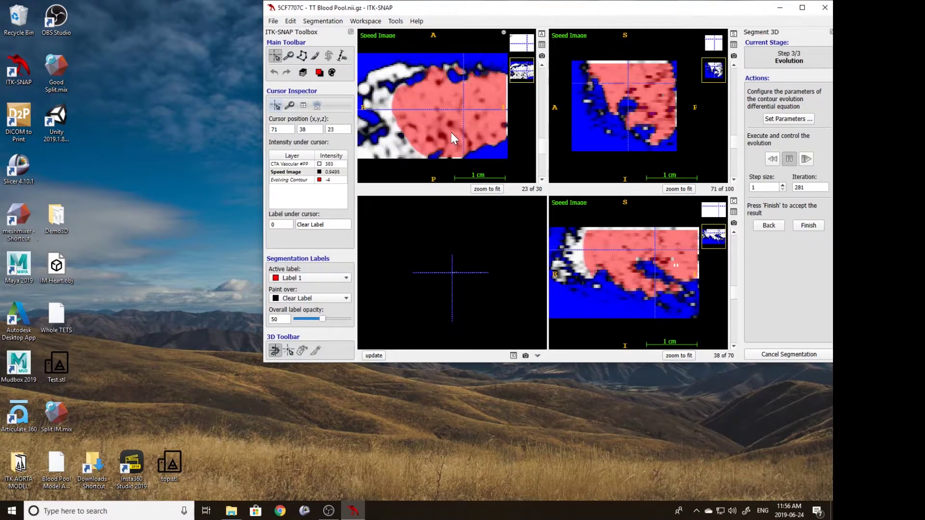
scroll(453, 133, "down", 4)
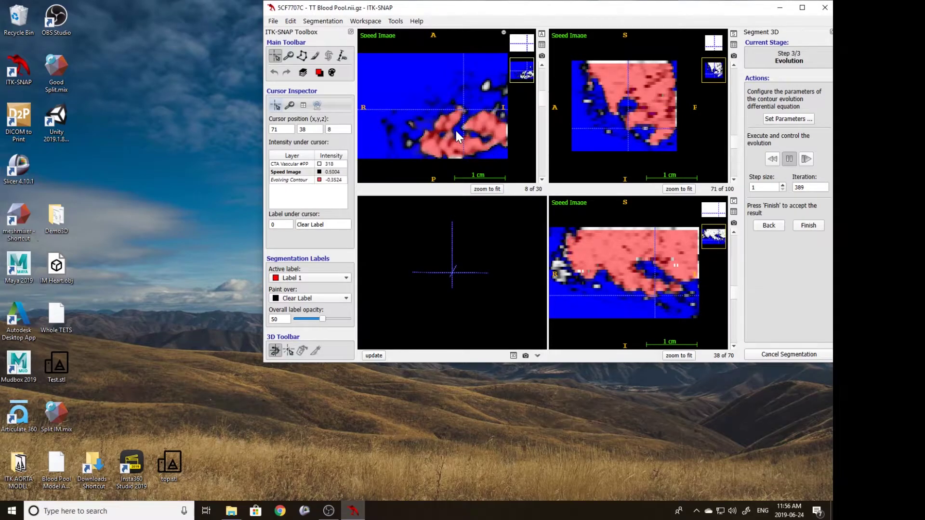
scroll(457, 130, "up", 17)
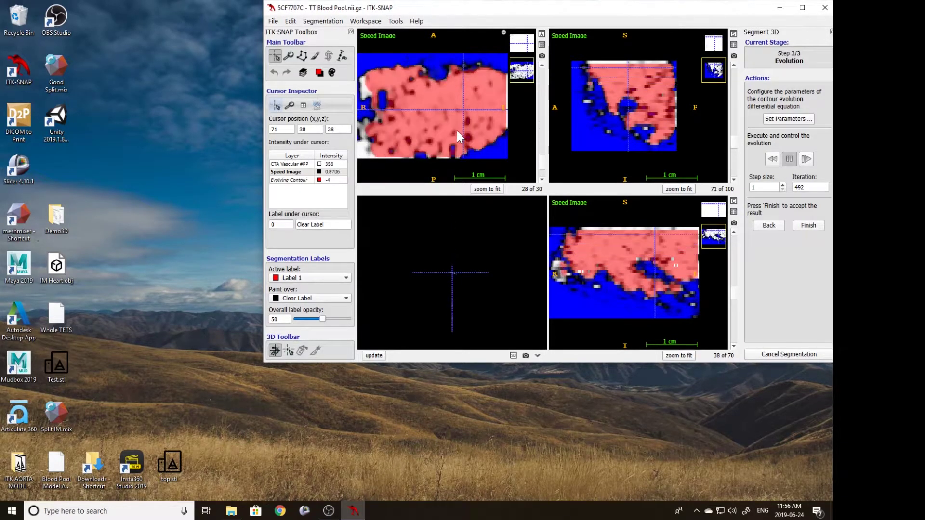
left_click(808, 225)
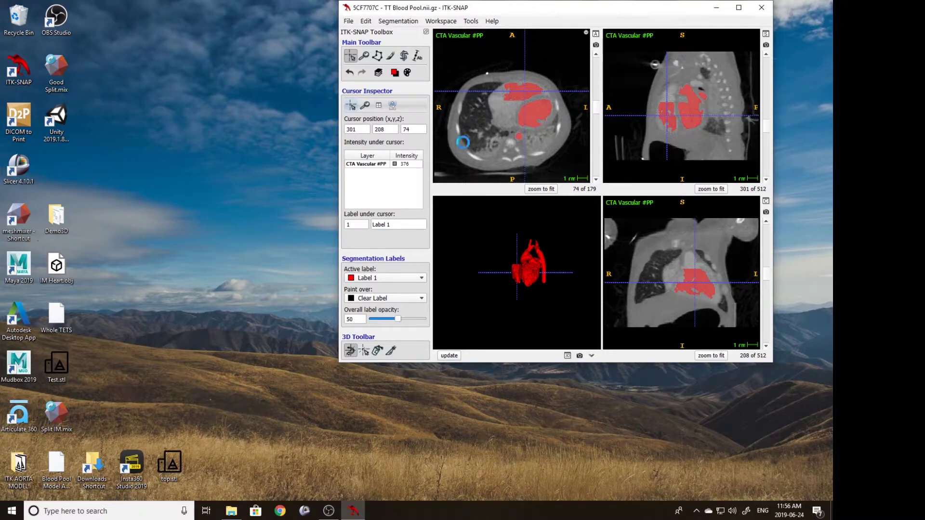
Step: Update the 3D rendering and locate the gap left between the segmented blocks of the anterior chamber with the 3D crosshair
scroll(523, 297, "up", 6)
left_click_drag(523, 255, 486, 328)
left_click(452, 356)
scroll(497, 297, "up", 4)
left_click(367, 350)
left_click(483, 305)
right_click_drag(514, 80, 515, 118)
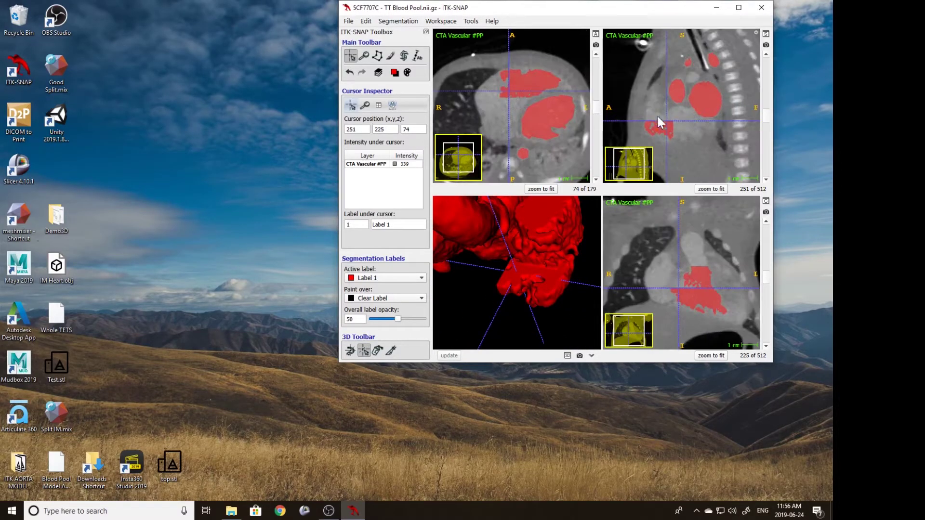
scroll(661, 114, "up", 5)
scroll(534, 132, "up", 3)
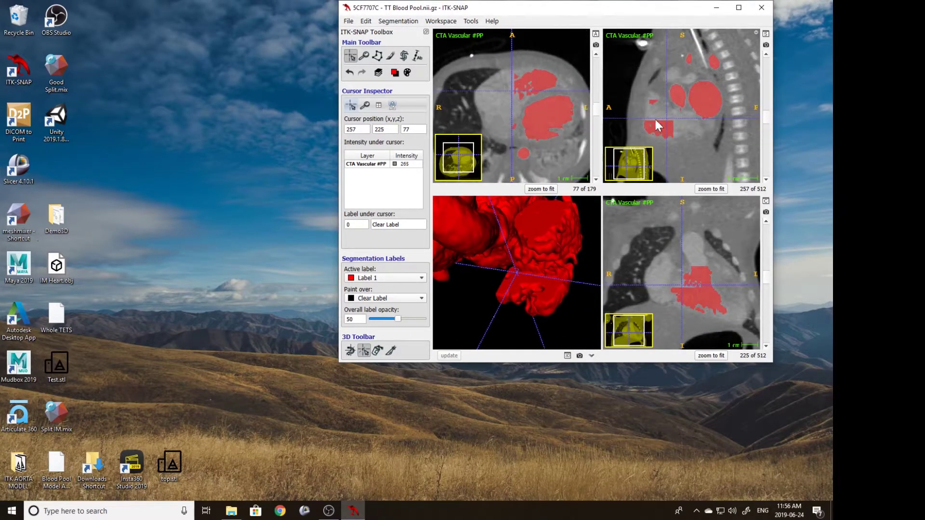
Step: Fit the ROI to the gap at position (231, 170, 69) with size 100 × 70 × 18 and start 3D segmentation
left_click(405, 56)
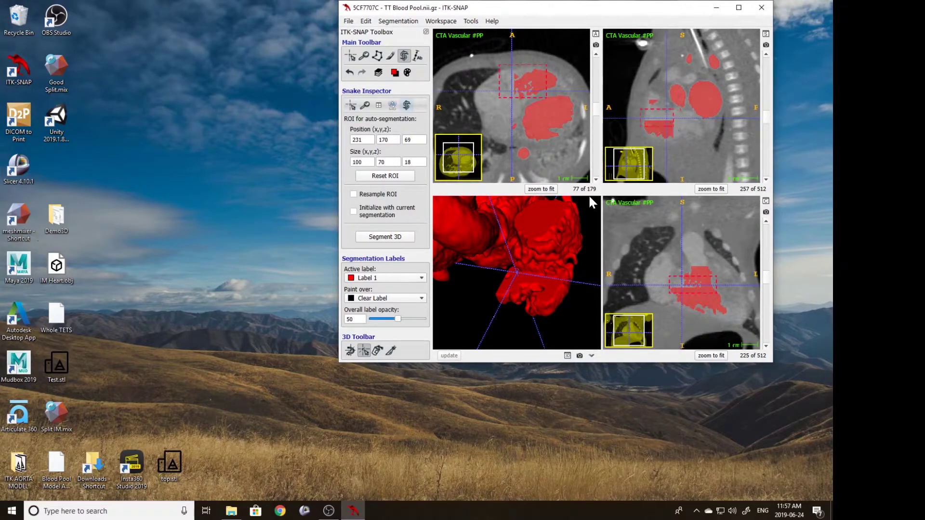
scroll(658, 122, "up", 8)
scroll(658, 123, "down", 7)
scroll(525, 91, "down", 2)
scroll(525, 94, "up", 2)
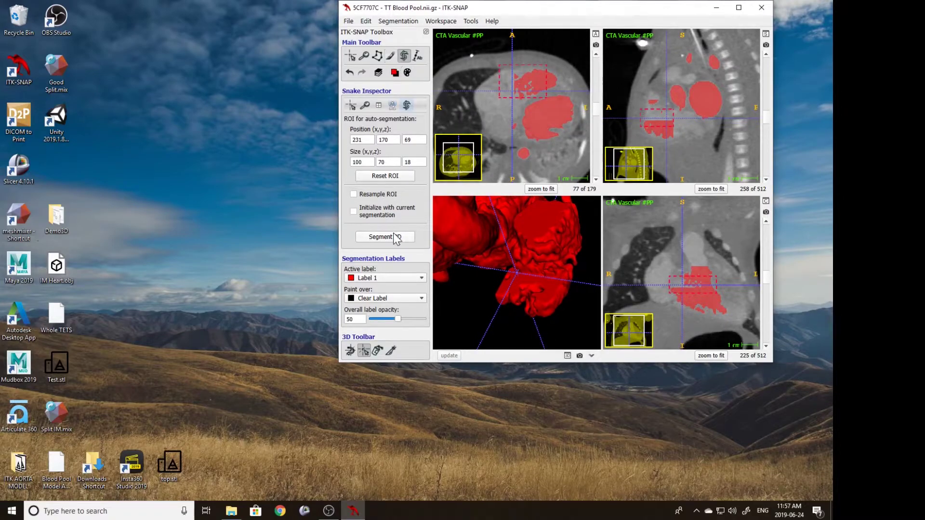
left_click(385, 237)
Step: Add a seed bubble at voxel (56, 40, 9), evolve the contour through the gap, and accept the segmentation
left_click(808, 334)
left_click(800, 169)
left_click(806, 263)
left_click(806, 159)
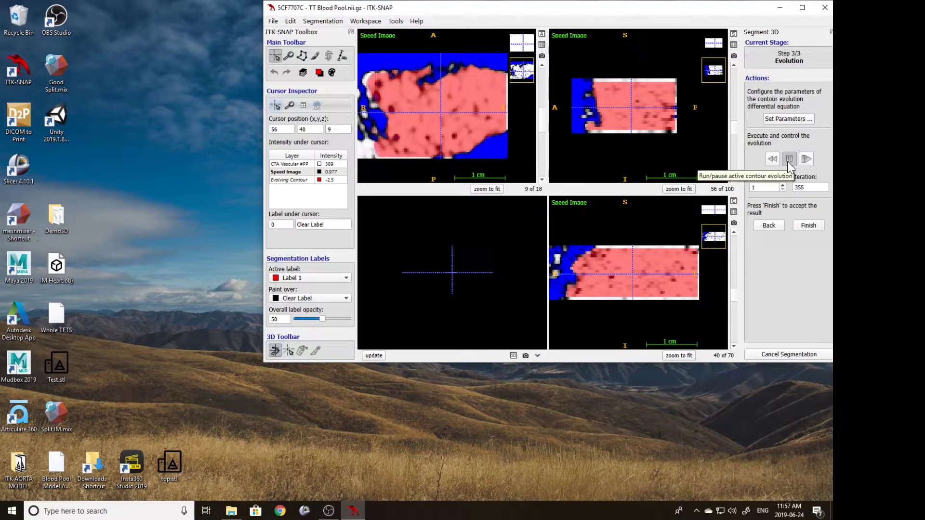
left_click(809, 226)
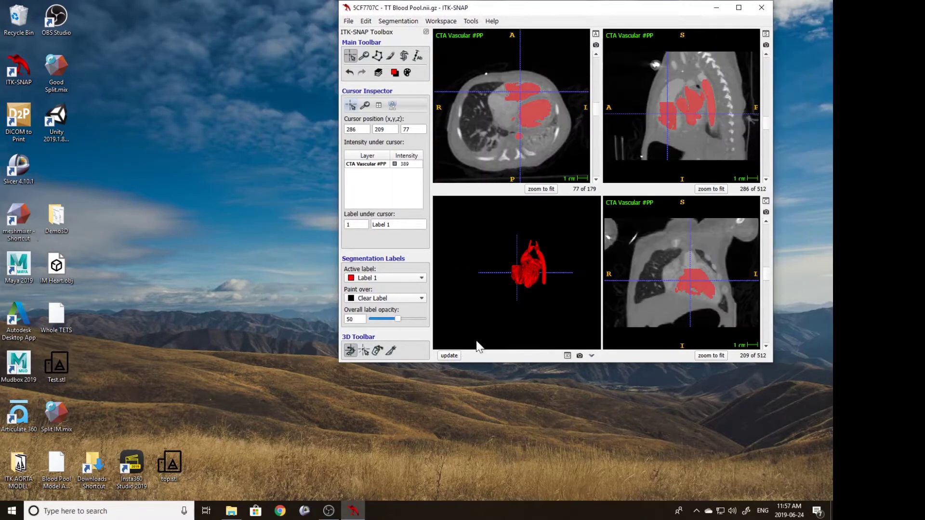
Step: Update the 3D rendering and zoom in on the slices at the unsegmented top of the anterior chamber
left_click_drag(569, 275, 534, 282)
left_click(455, 358)
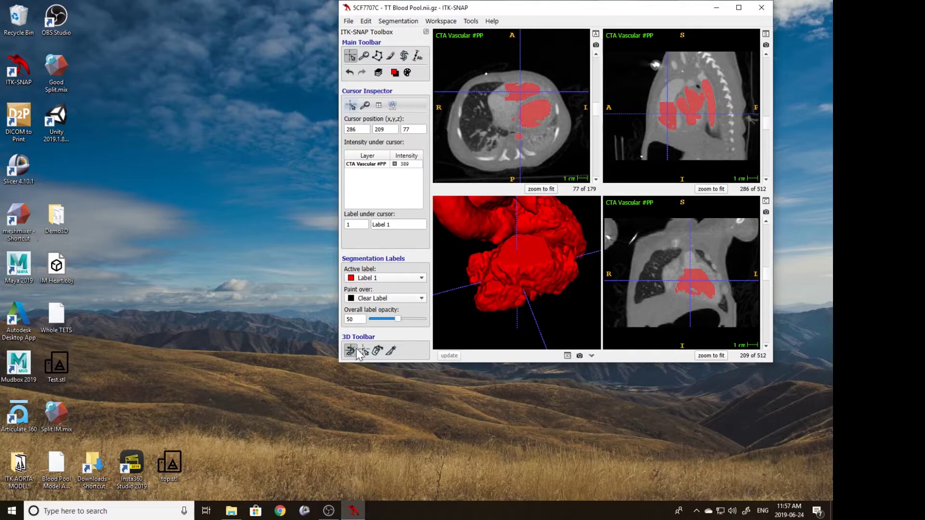
scroll(549, 92, "up", 2)
right_click_drag(522, 94, 525, 86)
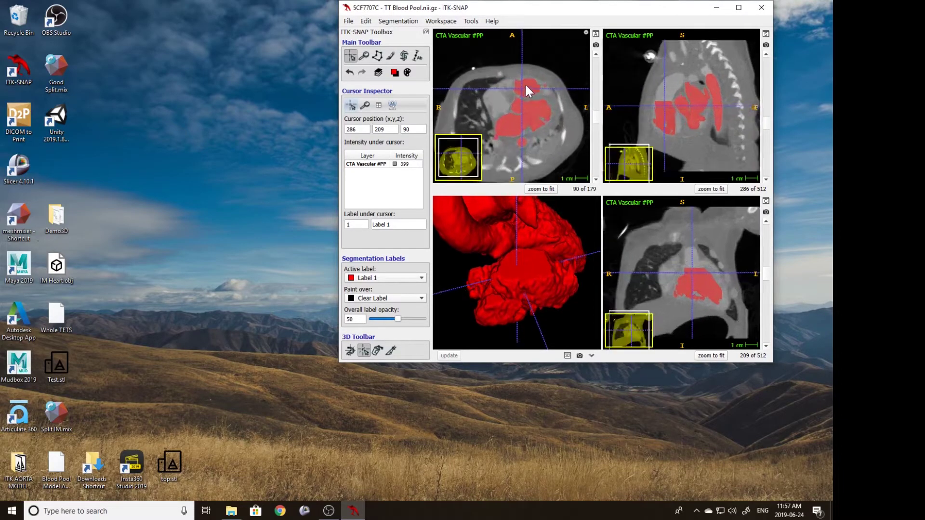
Step: Set the ROI to position (242, 177, 86) and size 100 × 93 × 52 over the upper anterior chamber and start 3D segmentation
left_click(404, 56)
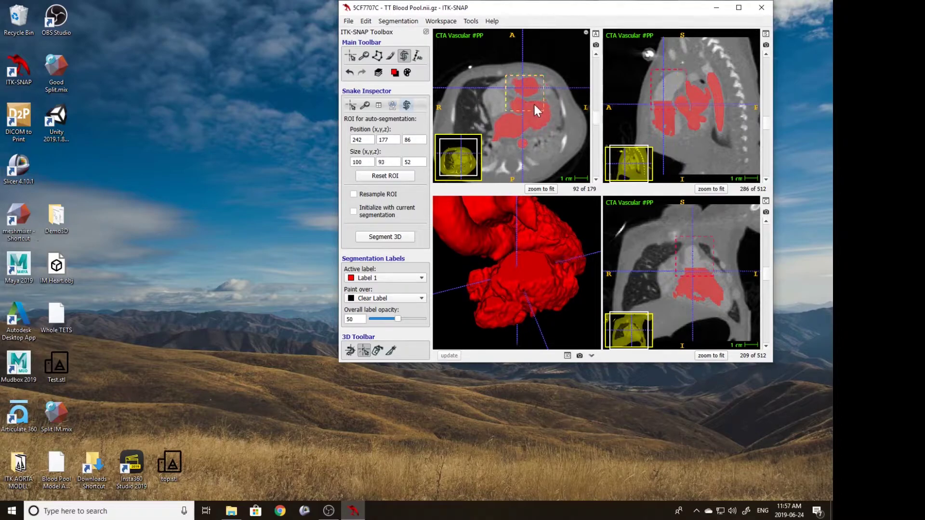
scroll(536, 105, "up", 20)
scroll(538, 105, "down", 6)
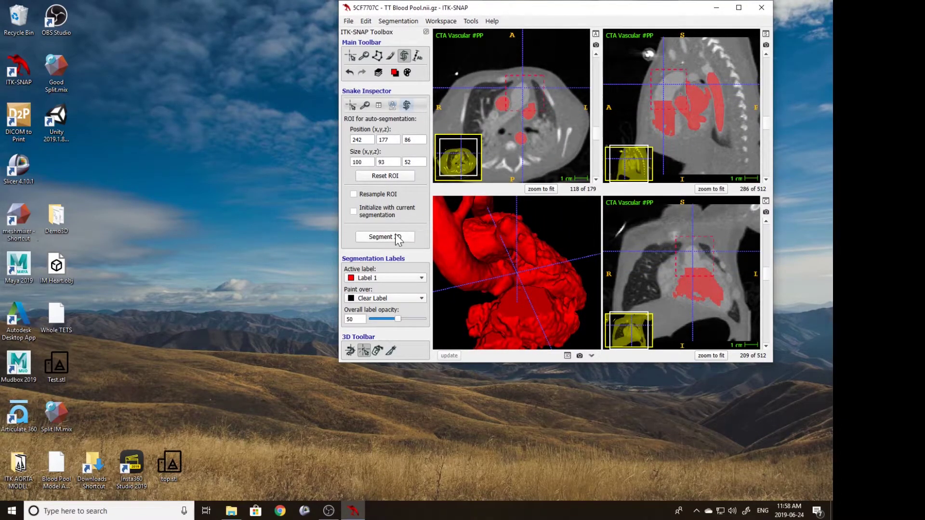
left_click(396, 236)
Step: Set the presegmentation lower threshold to 303, checking the separation from the neighbouring chamber across the axial slices
scroll(432, 114, "down", 12)
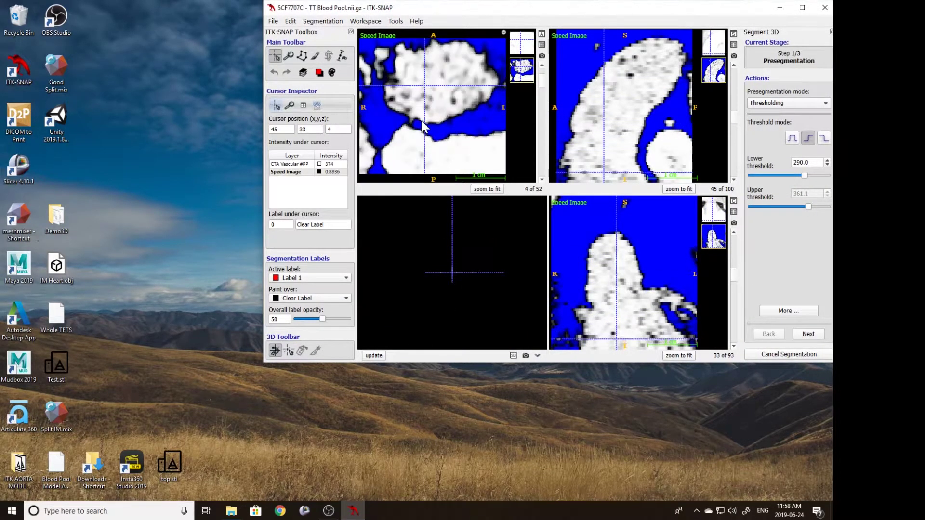
left_click_drag(804, 175, 805, 174)
scroll(452, 85, "down", 1)
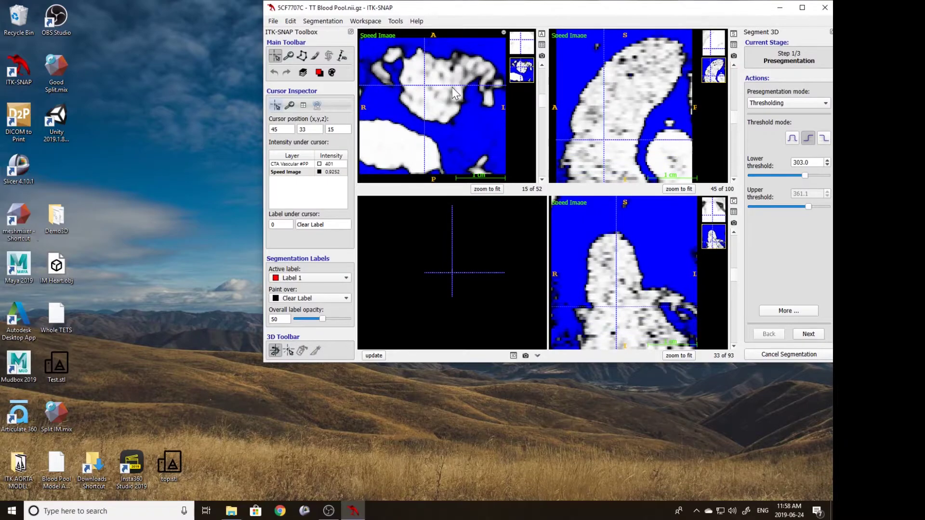
scroll(454, 87, "down", 2)
Step: Proceed to contour initialization and add a seed bubble inside the upper chamber at voxel (55, 34, 1)
left_click(440, 87)
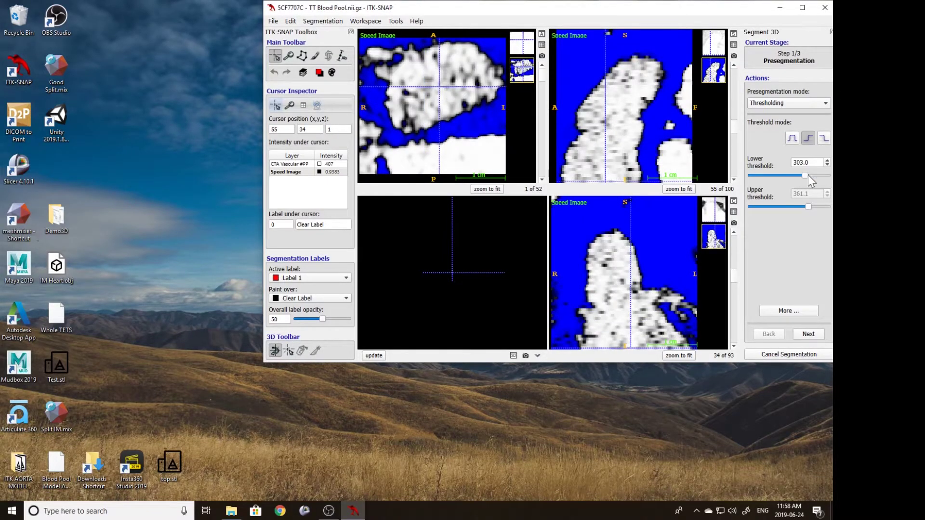
left_click(809, 334)
left_click(794, 112)
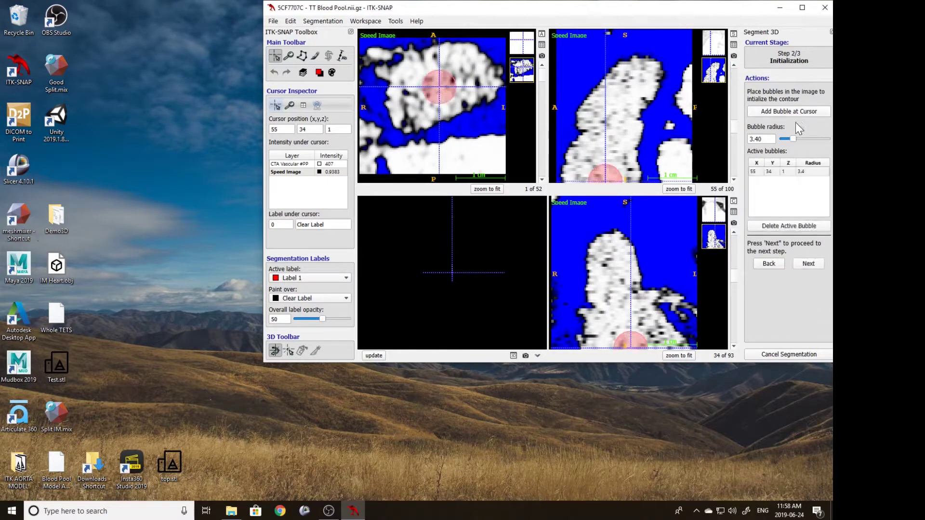
Step: Evolve the contour from the seed bubble until it fills the upper anterior chamber, checking the axial slices, and accept the result
left_click(809, 264)
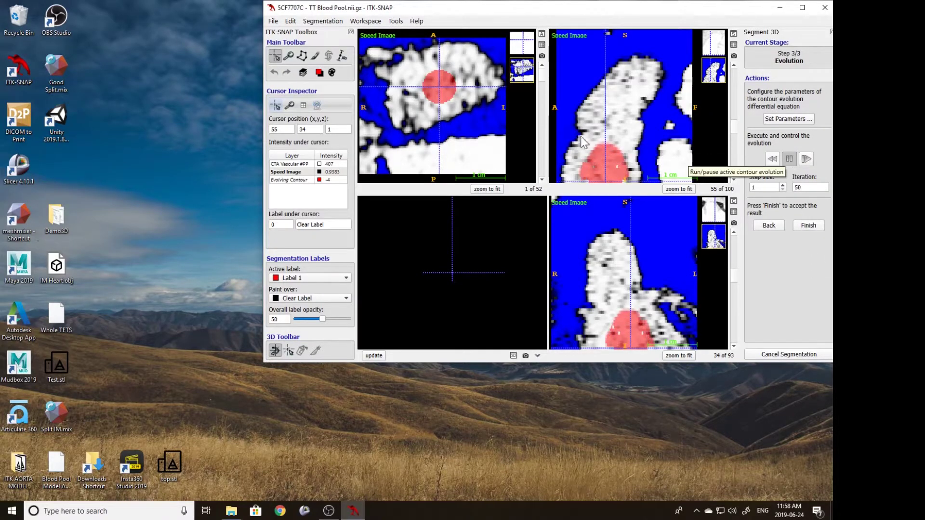
scroll(437, 110, "up", 9)
scroll(438, 110, "up", 10)
scroll(437, 110, "up", 8)
scroll(439, 110, "up", 10)
scroll(438, 110, "up", 6)
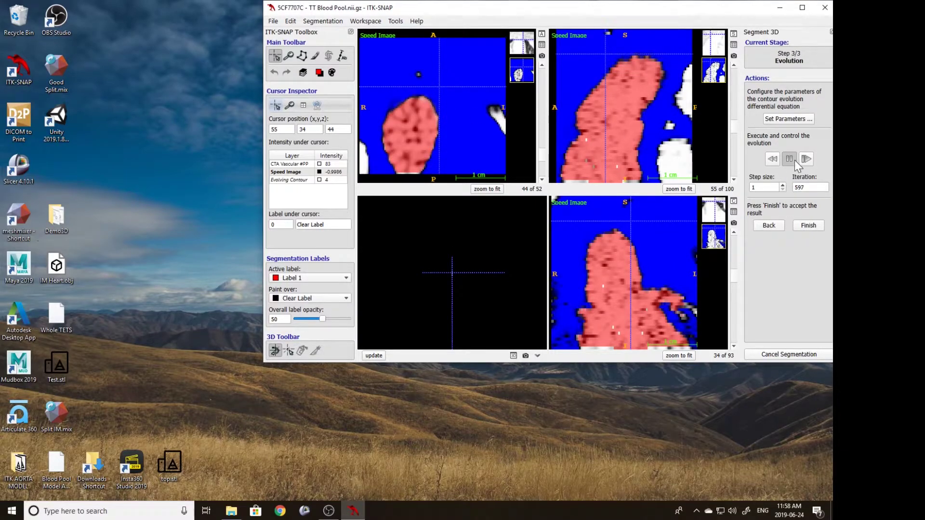
left_click(809, 225)
Step: Update the 3D rendering and inspect the newly filled top of the anterior chamber up close
left_click_drag(516, 256, 454, 363)
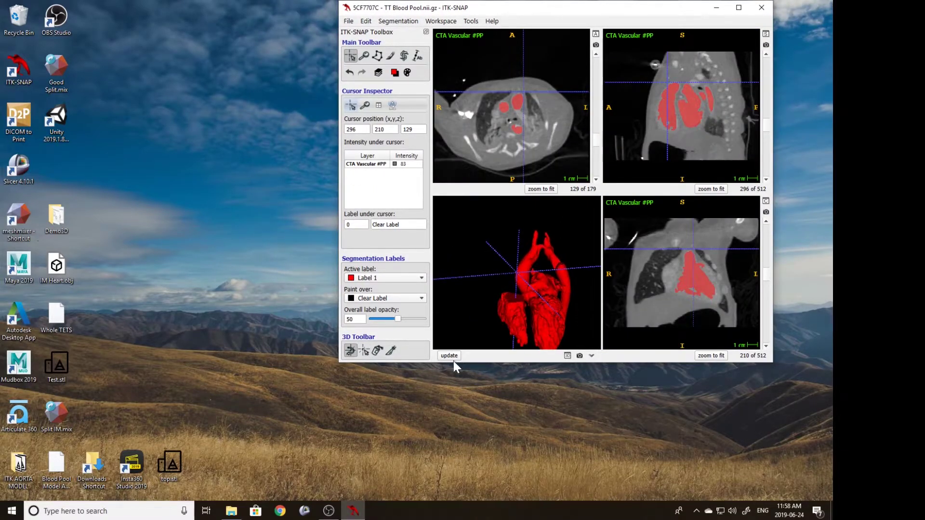
scroll(537, 279, "up", 5)
left_click_drag(536, 279, 564, 318)
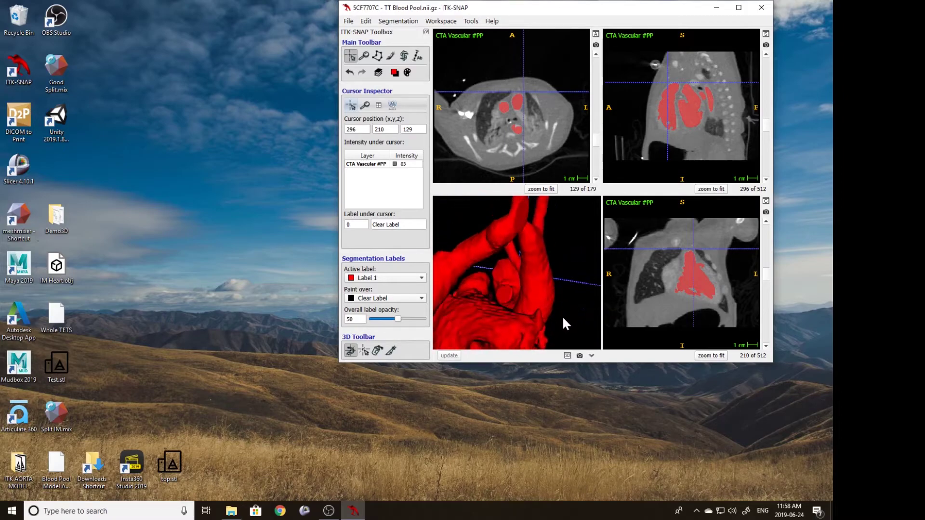
Step: Set the auto-segmentation ROI to position (242, 177, 114) and size 100 × 127 × 24 above the anterior chamber
left_click(398, 21)
left_click(417, 59)
left_click(403, 56)
scroll(685, 97, "up", 7)
right_click_drag(693, 102, 694, 72)
middle_click_drag(694, 71, 674, 78)
scroll(677, 81, "up", 12)
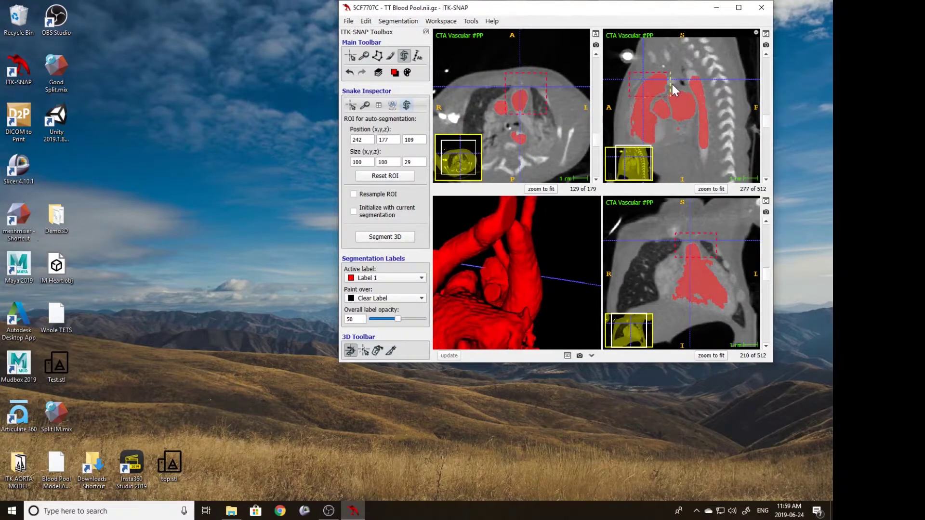
left_click_drag(670, 93, 677, 88)
scroll(677, 86, "up", 5)
scroll(537, 131, "up", 2)
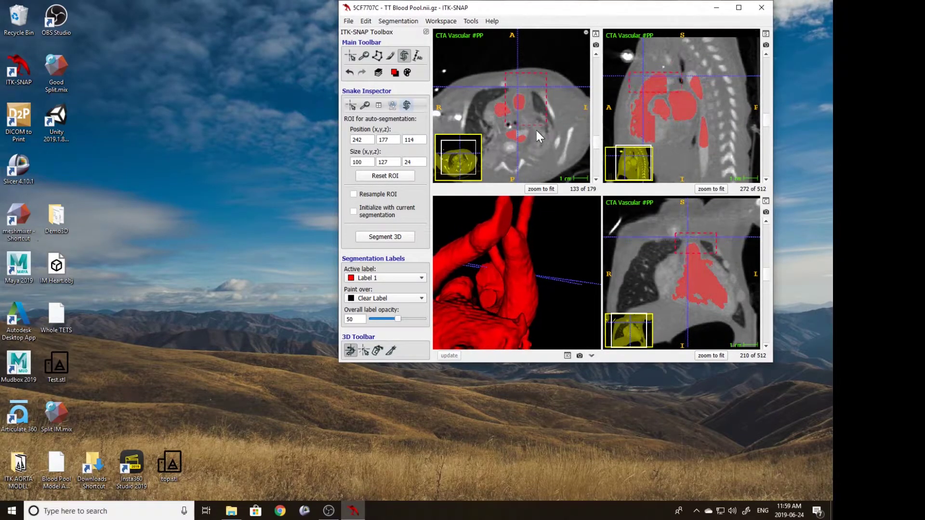
Step: Enlarge the ROI to size 110 × 176 × 24 at position (243, 184, 114) and start 3D segmentation
left_click_drag(533, 126, 550, 135)
scroll(537, 127, "down", 3)
scroll(702, 82, "down", 17)
scroll(702, 85, "up", 20)
scroll(706, 88, "up", 7)
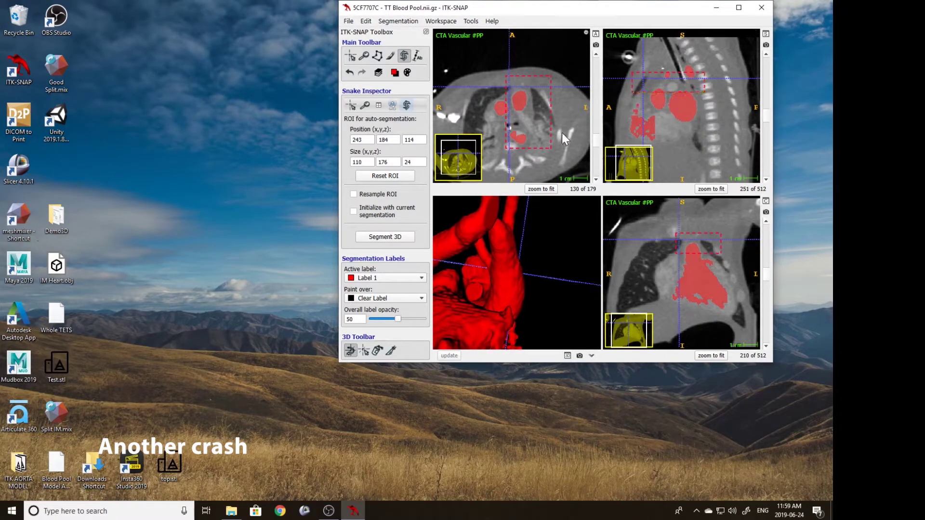
left_click(385, 236)
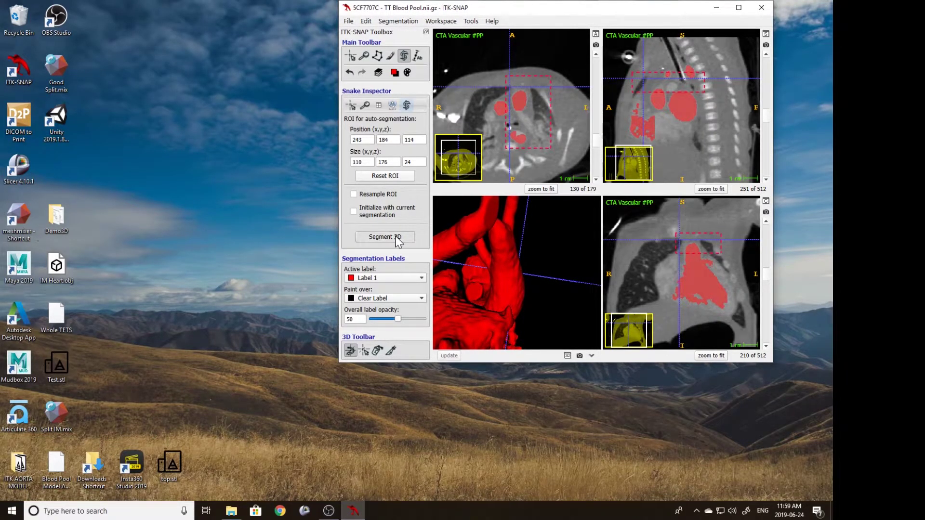
Step: Try a presegmentation lower threshold of 265, comparing the chamber and its outgoing vessel across the axial slices
left_click(516, 75)
left_click(414, 77)
scroll(419, 81, "up", 15)
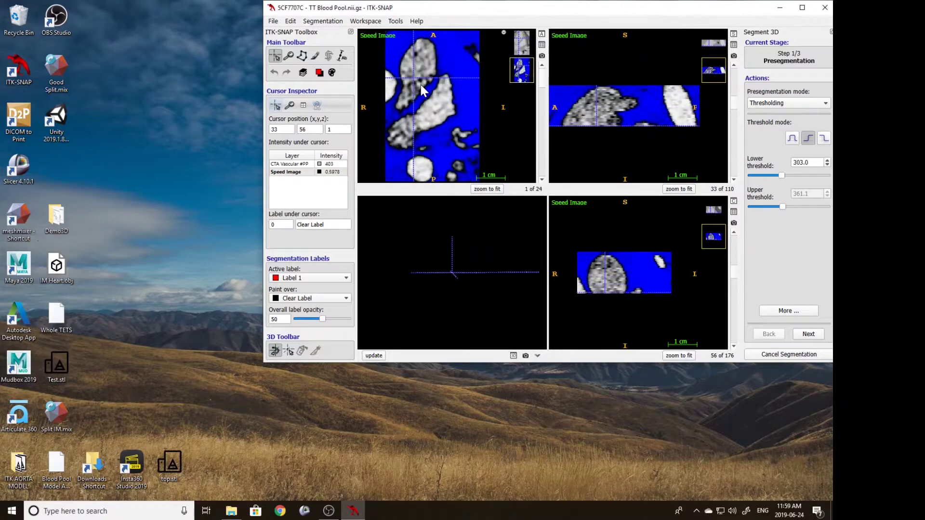
scroll(423, 85, "down", 12)
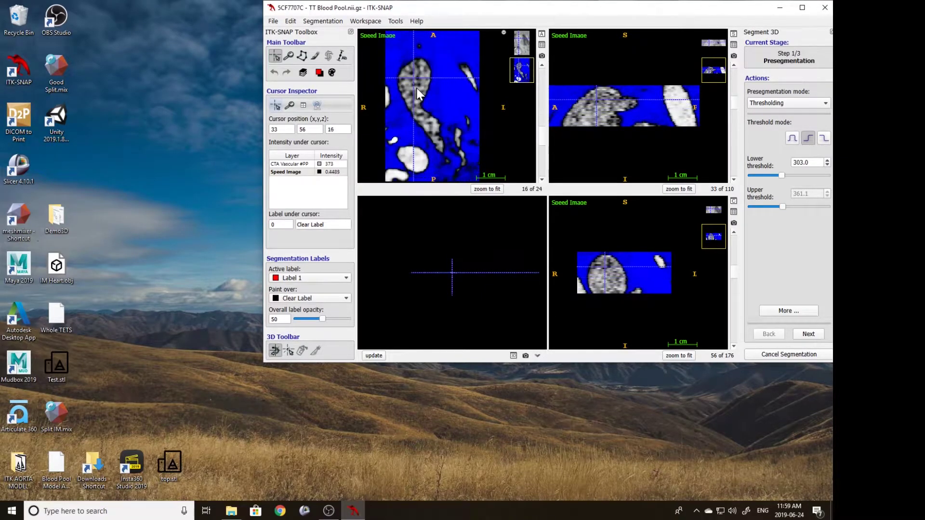
scroll(418, 82, "up", 10)
left_click(417, 68)
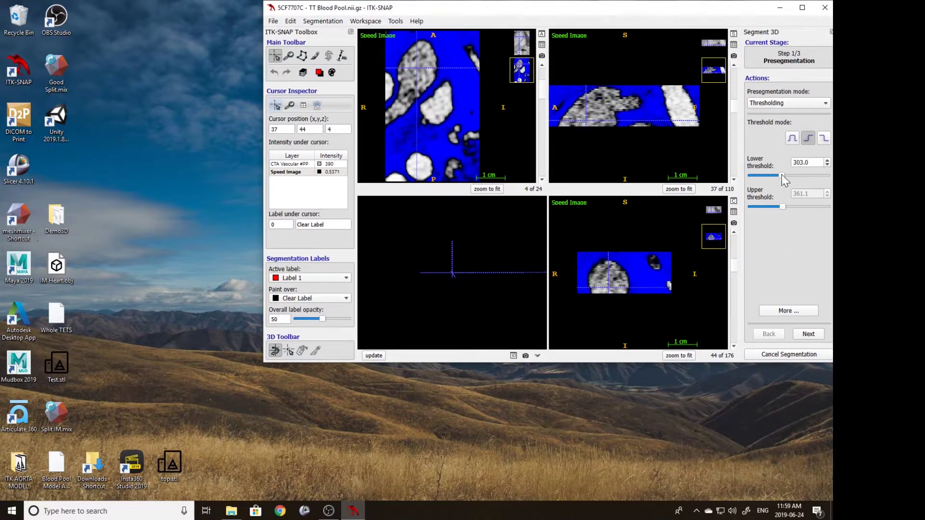
left_click_drag(782, 176, 780, 175)
scroll(426, 100, "down", 8)
scroll(427, 99, "up", 8)
scroll(437, 109, "down", 6)
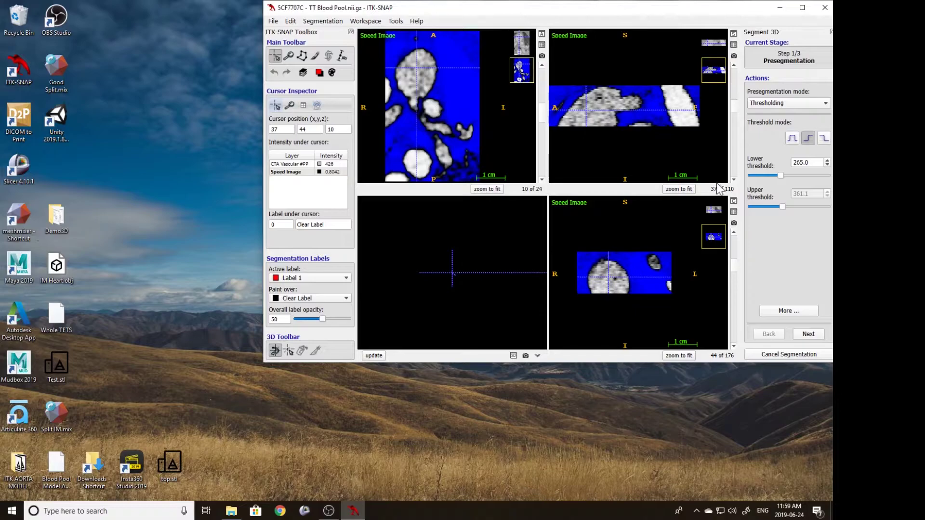
Step: Set the lower threshold to 287 and proceed through contour initialization to the evolution stage
left_click_drag(782, 176, 784, 176)
scroll(424, 76, "down", 4)
left_click(420, 76)
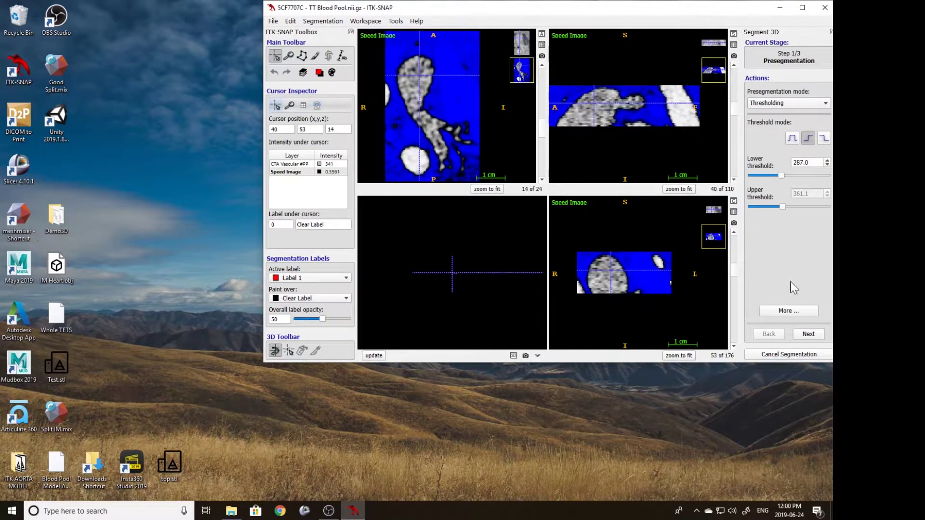
left_click(809, 334)
left_click(809, 264)
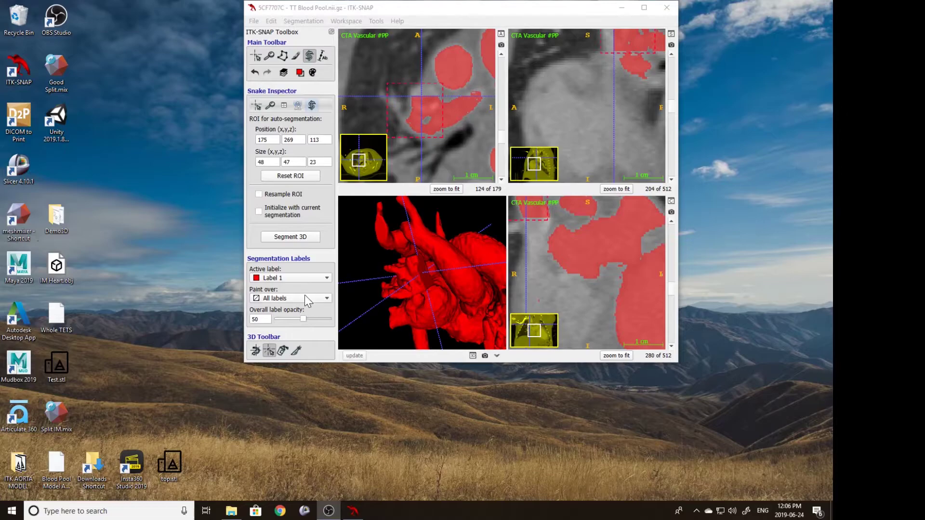
Step: Try segmenting the right-side vessel ROI at position (175, 269, 113), with a seed bubble at voxel (33, 24, 10)
left_click(305, 237)
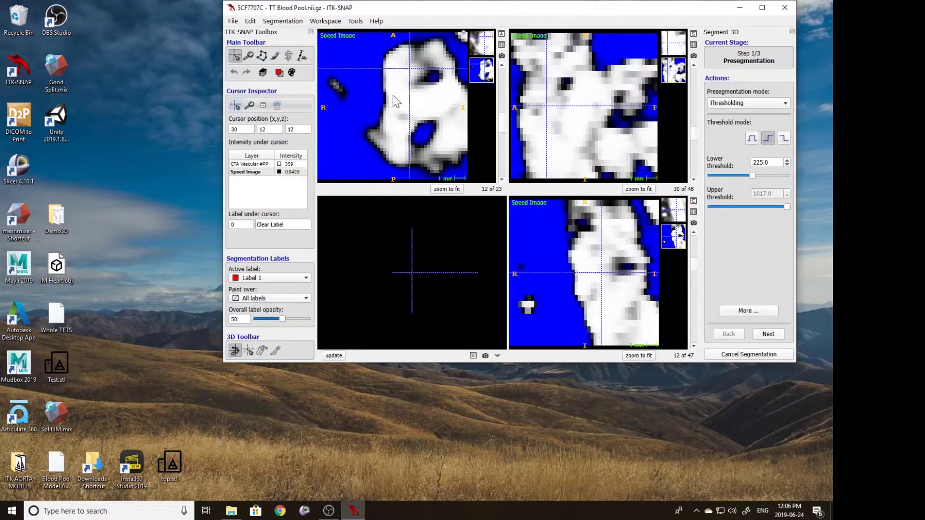
scroll(416, 114, "up", 1)
left_click(419, 106)
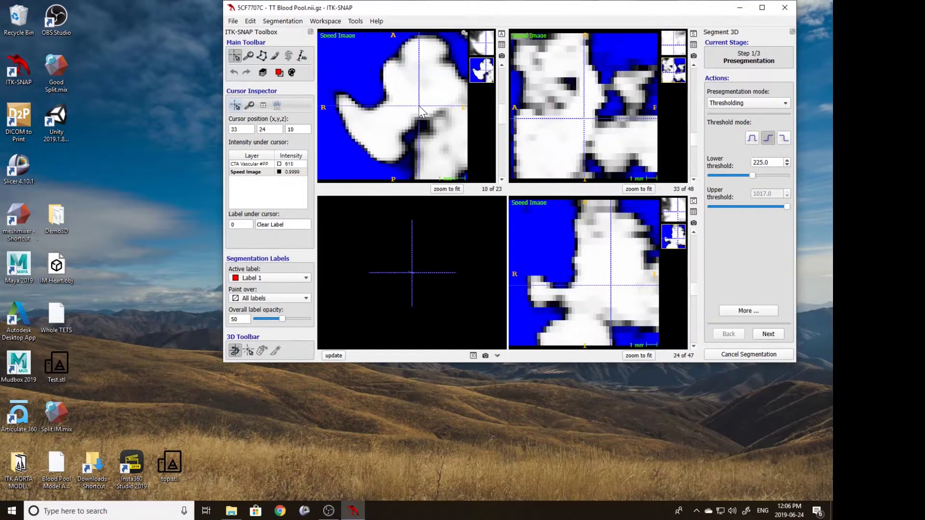
left_click(770, 332)
left_click(750, 115)
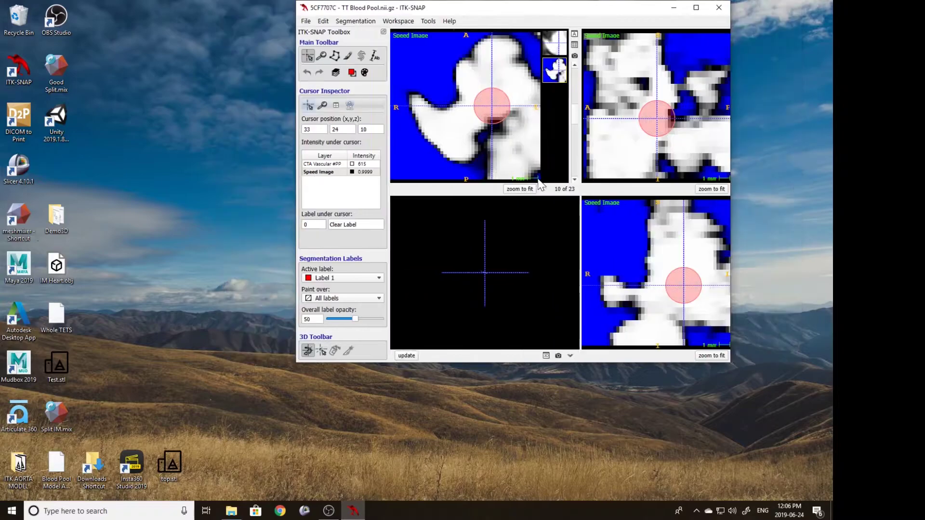
left_click(358, 21)
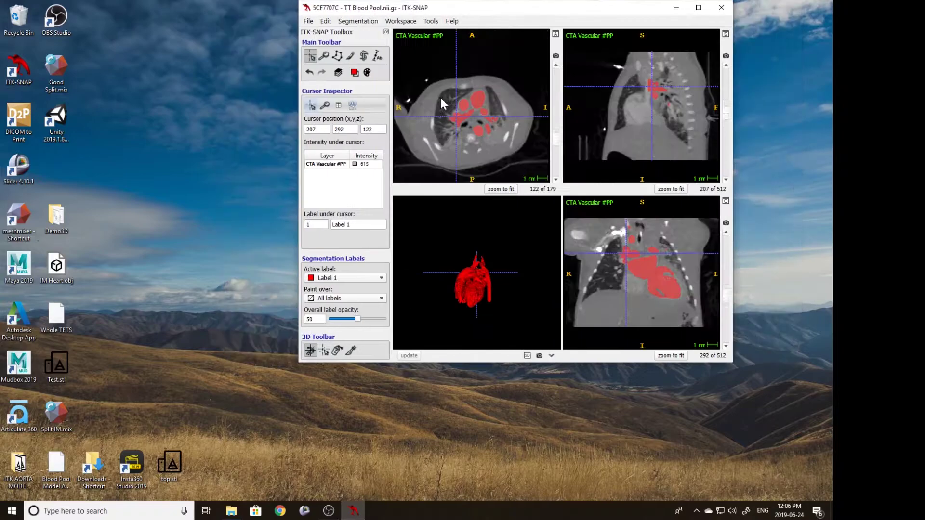
Step: Restart 3D segmentation on the same right-side vessel ROI and add a seed bubble at voxel (36, 18, 10)
left_click(444, 58)
left_click(364, 56)
left_click(345, 237)
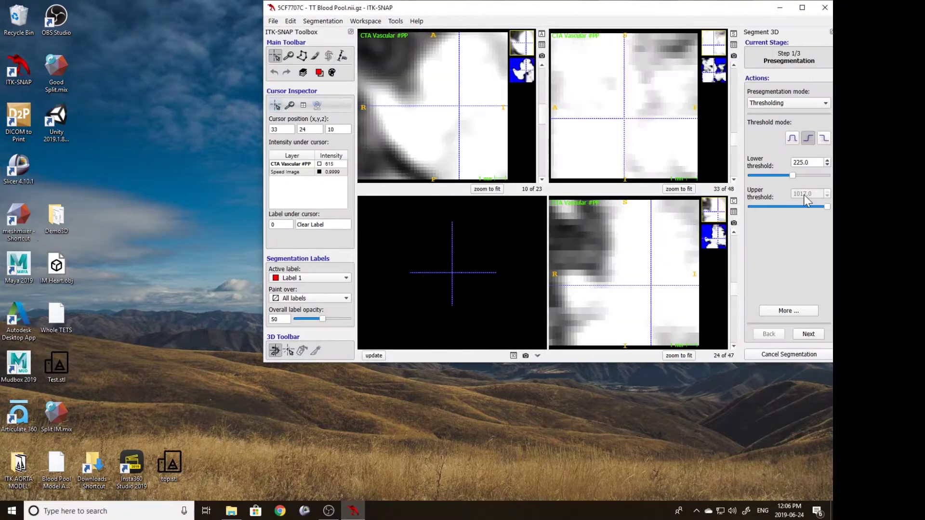
left_click(469, 87)
left_click(809, 334)
left_click(789, 112)
Step: Evolve the contour through the right-side vessels for about 159 iterations, accept it, and inspect the 3D rendering
left_click(809, 265)
left_click(789, 159)
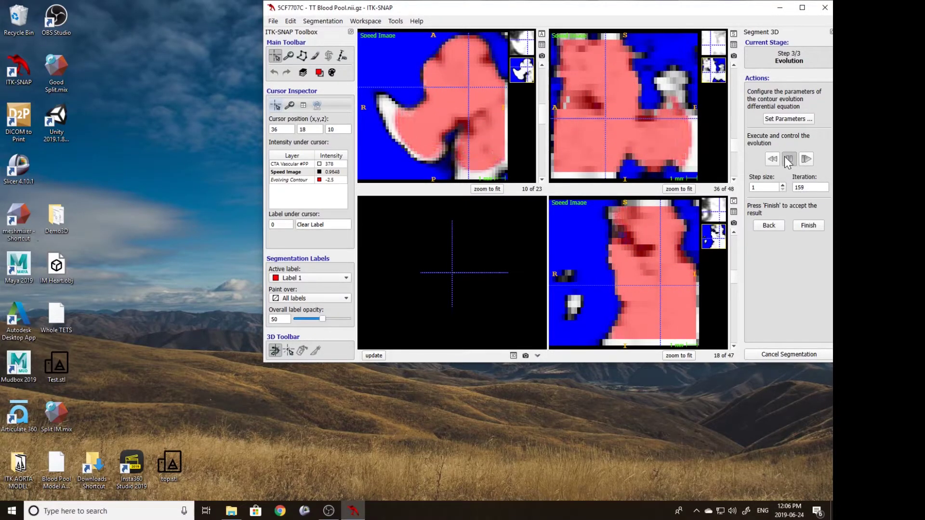
left_click(808, 225)
scroll(507, 316, "up", 6)
left_click_drag(506, 316, 509, 294)
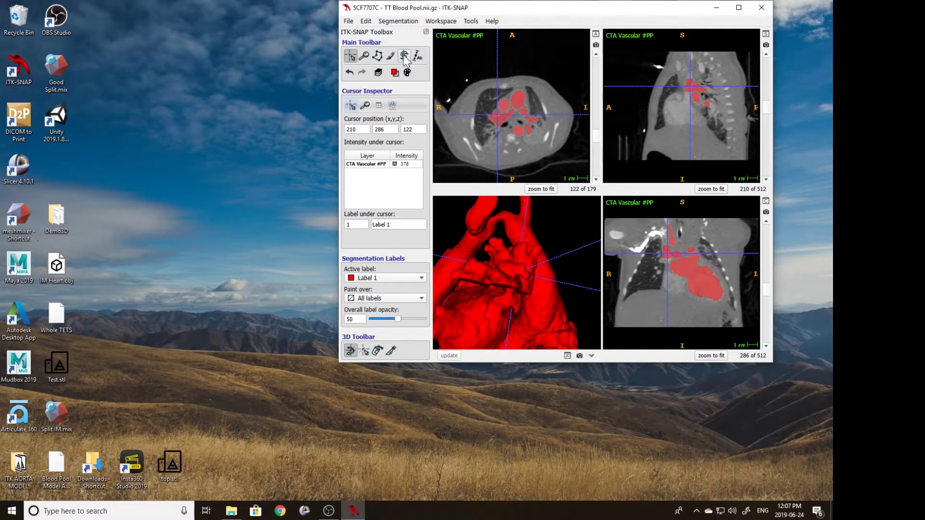
Step: Move the 48 × 47 × 23 ROI up to position (175, 265, 122) and start 3D segmentation
left_click(688, 75)
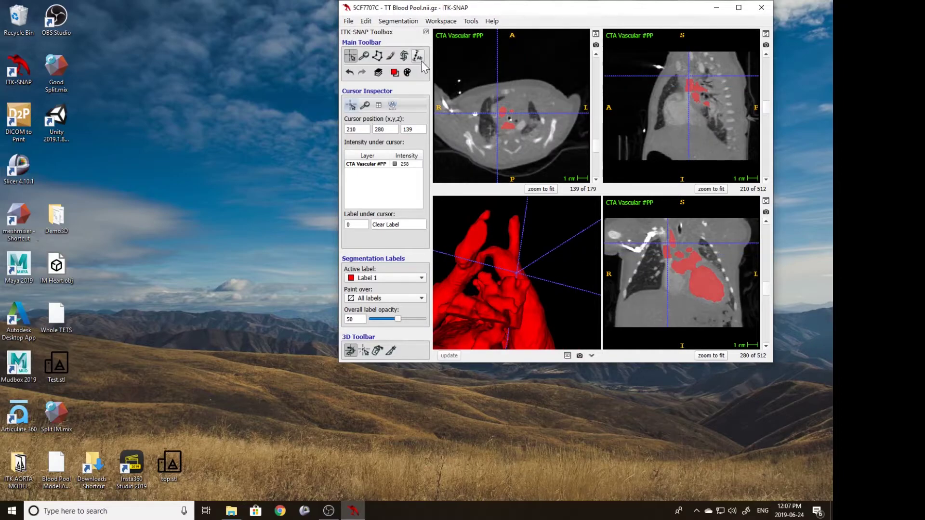
left_click(404, 55)
right_click_drag(692, 86, 689, 53)
middle_click_drag(690, 53, 657, 90)
left_click(391, 236)
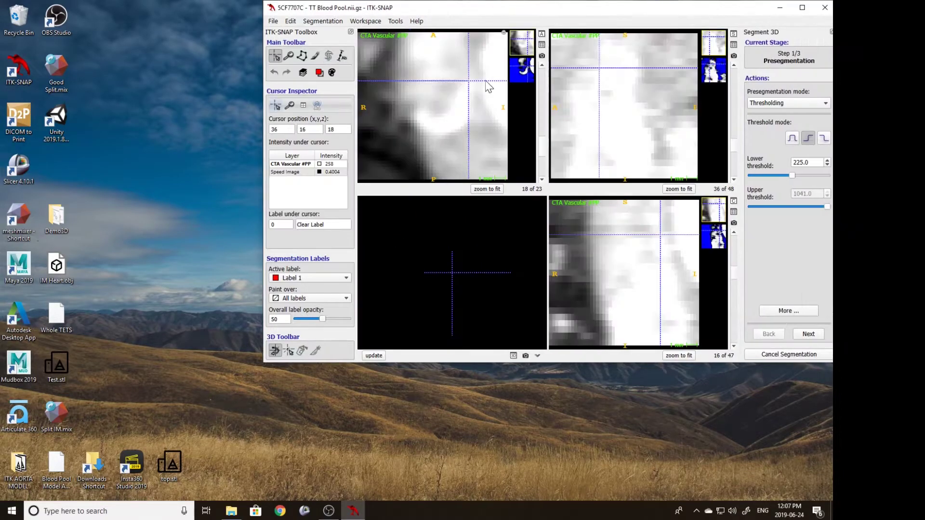
Step: Proceed to initialization and add a seed bubble of radius 1.20 inside the vessel at voxel (36, 20, 8)
left_click(613, 131)
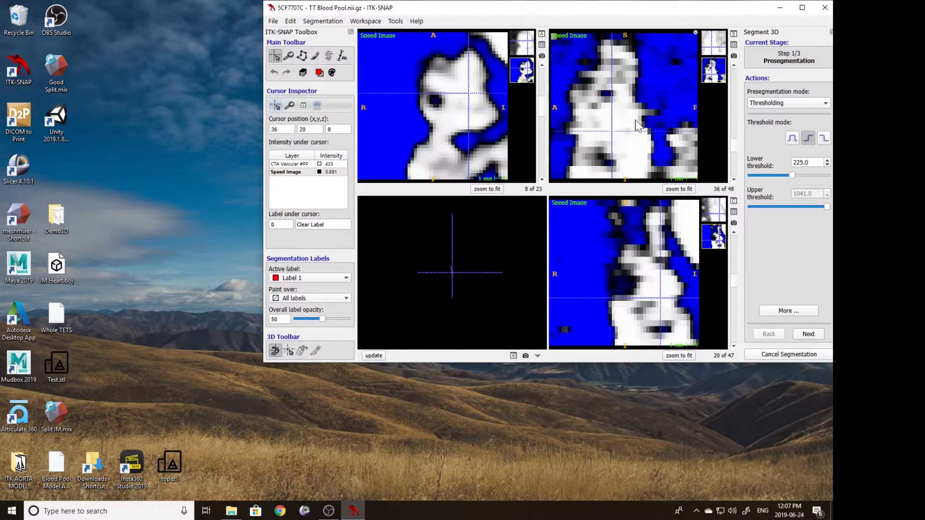
left_click(808, 334)
left_click(802, 112)
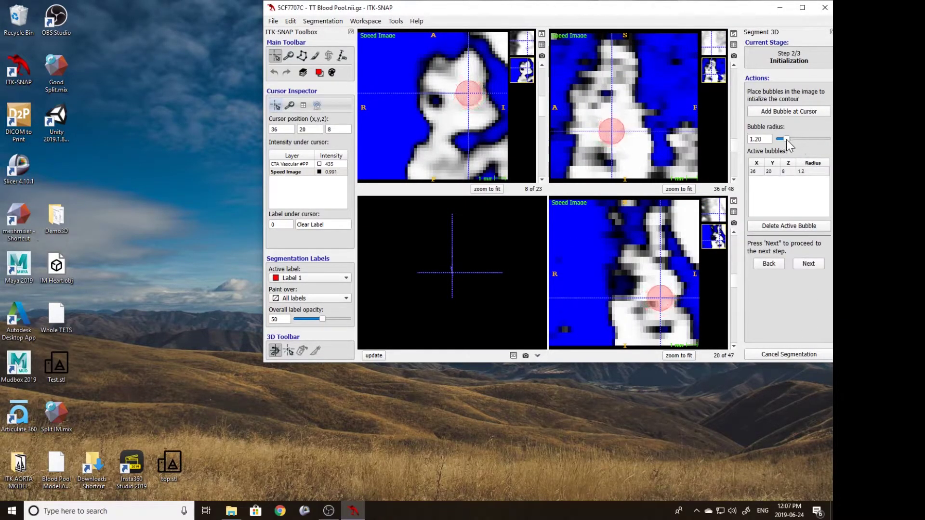
Step: Evolve the contour up through the vessel for about 140 iterations and accept the result
left_click(808, 264)
left_click(789, 159)
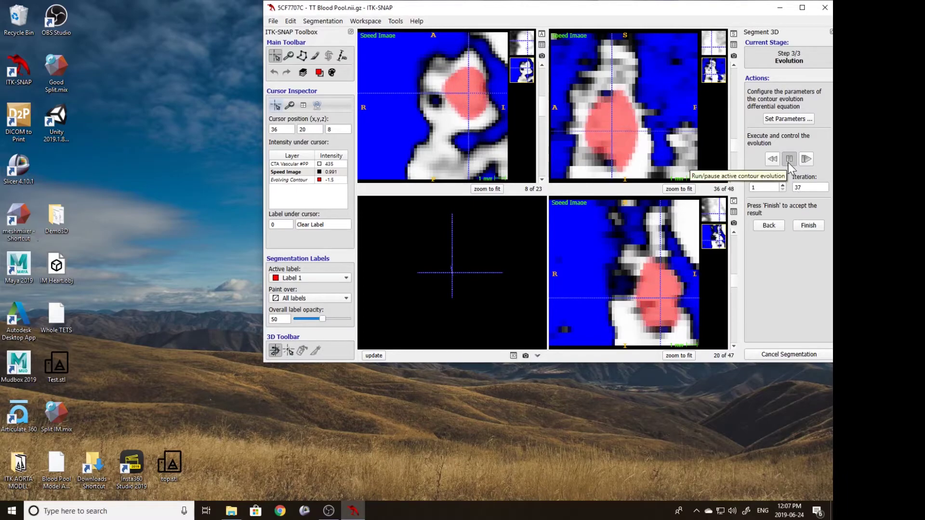
scroll(649, 259, "up", 7)
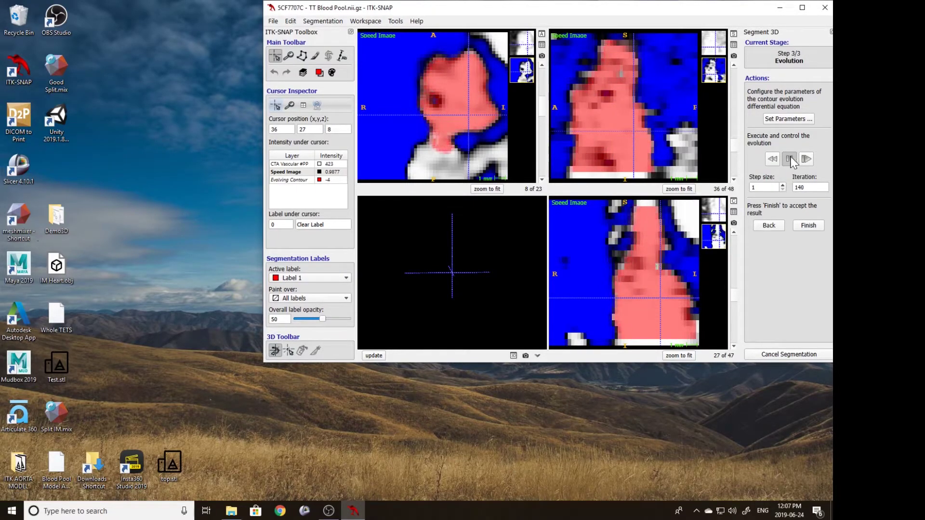
left_click(800, 225)
Step: Update the 3D rendering and inspect the newly added upper vessel from several angles
scroll(555, 272, "up", 5)
left_click_drag(556, 272, 533, 316)
left_click(451, 357)
left_click_drag(521, 273, 486, 293)
Step: Place the 3D crosshair on the model beside the vessel branches and examine that spot in the zoomed axial slices
left_click(365, 351)
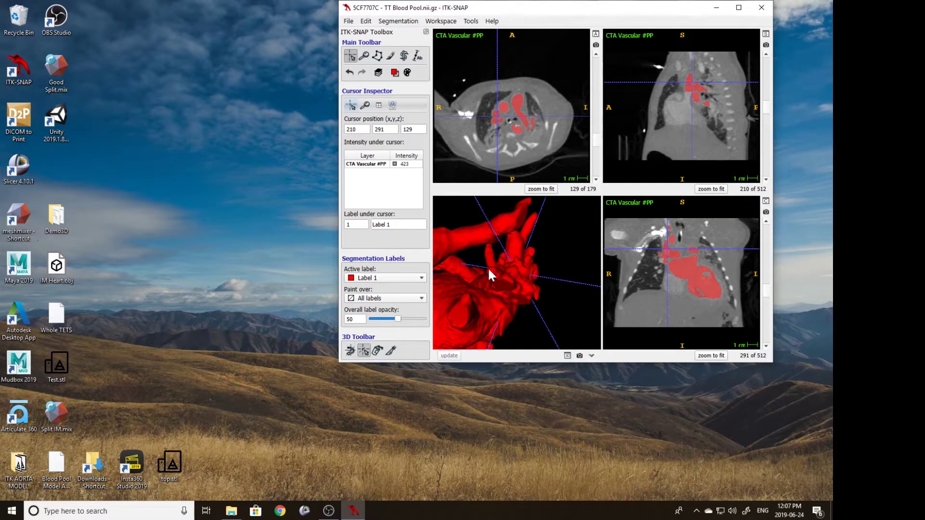
left_click(491, 268)
right_click_drag(508, 158, 523, 97)
scroll(517, 117, "up", 3)
scroll(516, 118, "down", 2)
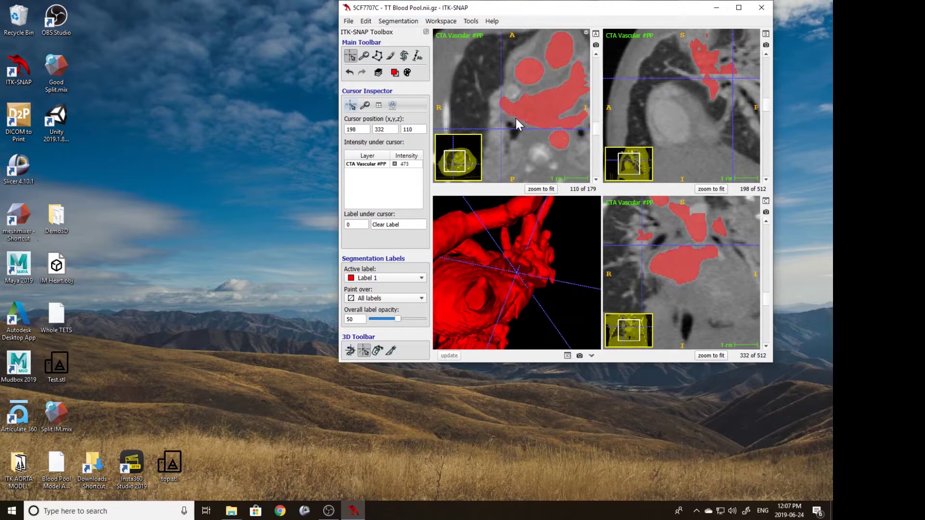
Step: Search the axial slices for the unfilled right-side heart chamber and place the crosshair in it on slice 79
left_click(404, 56)
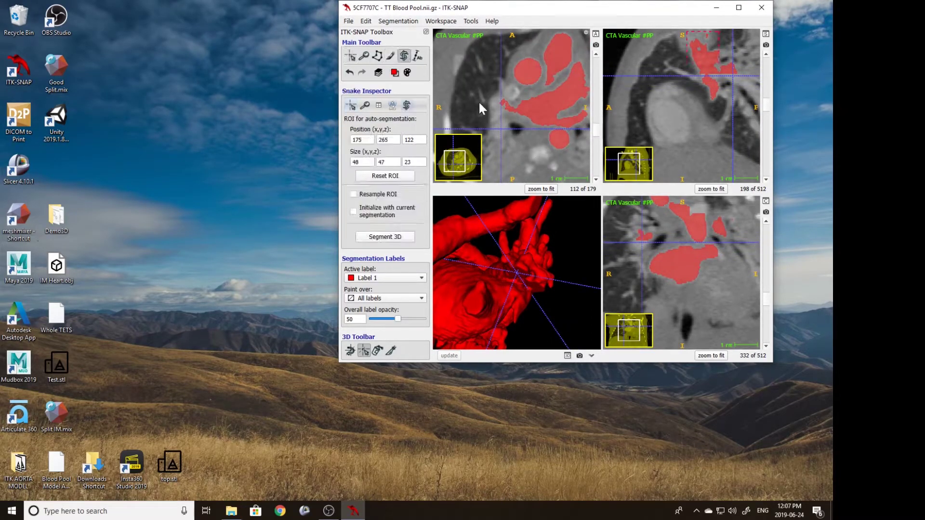
scroll(539, 102, "down", 6)
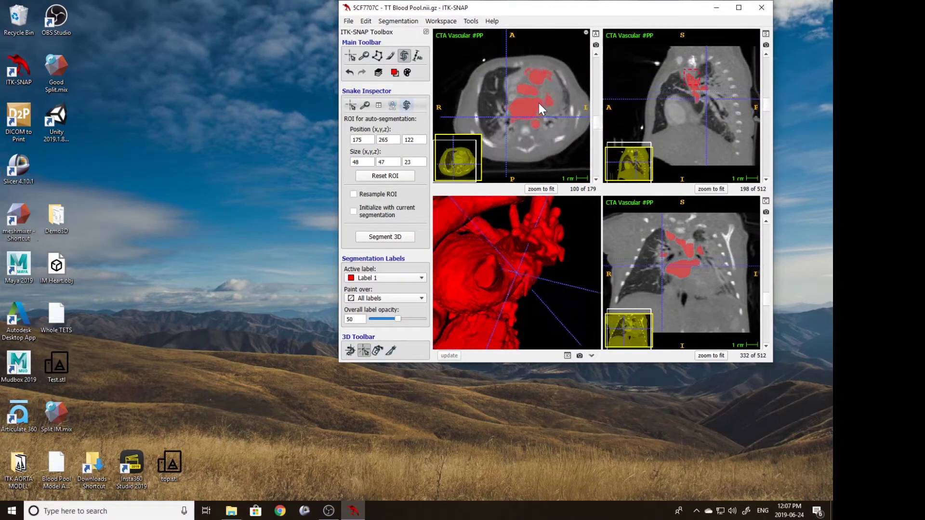
scroll(542, 100, "up", 10)
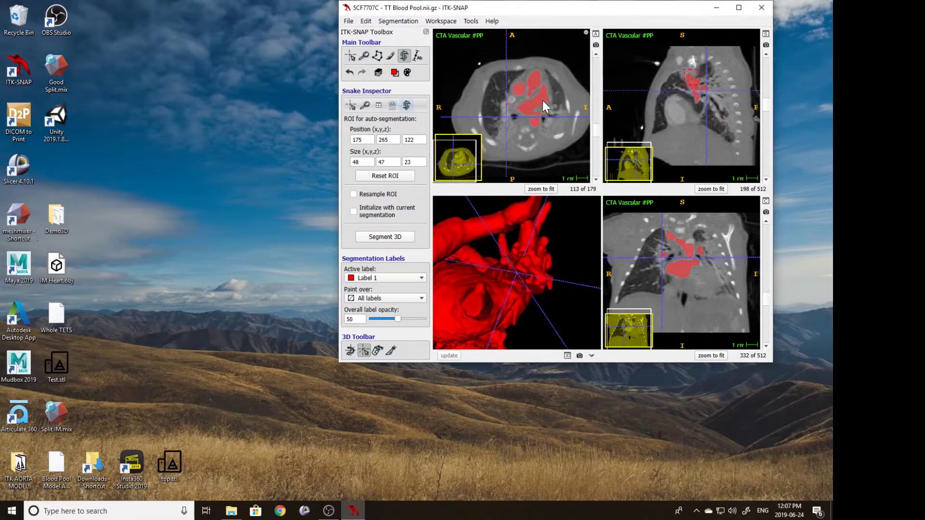
scroll(537, 82, "down", 20)
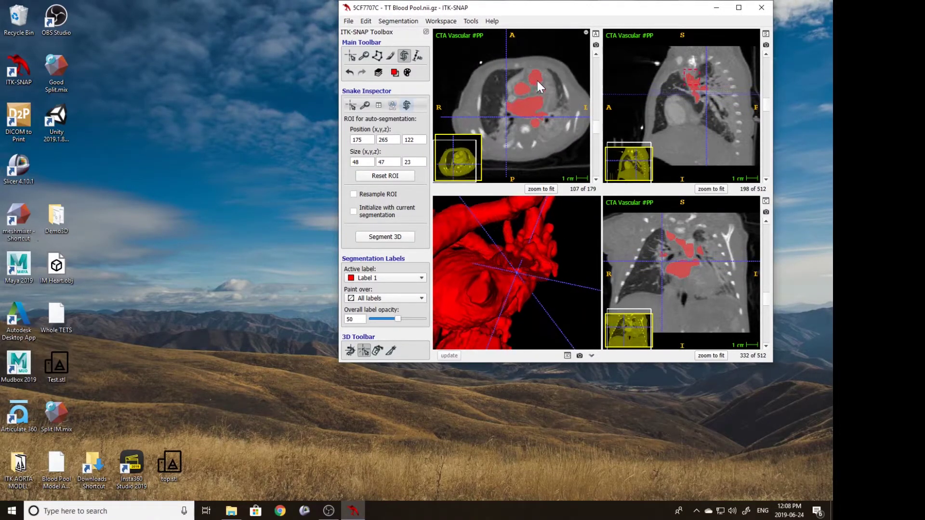
scroll(537, 80, "down", 4)
left_click(514, 91)
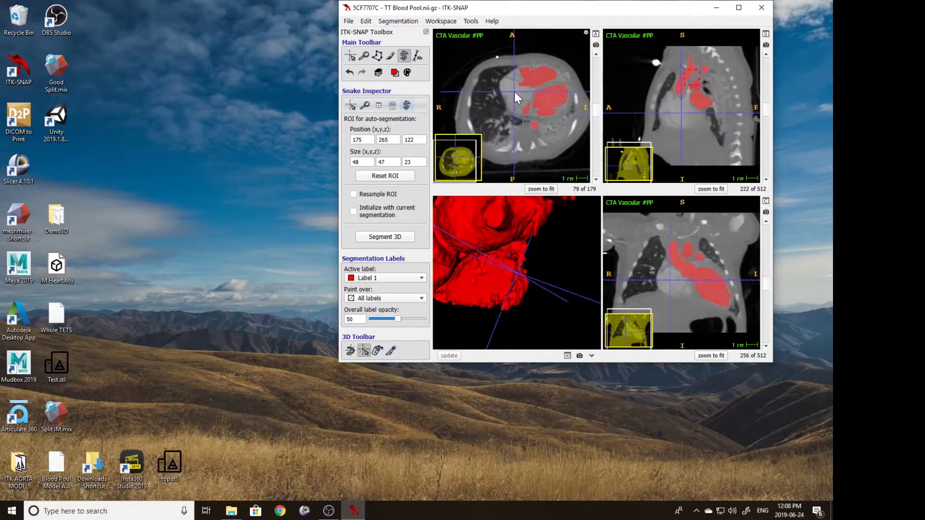
left_click_drag(492, 285, 480, 258)
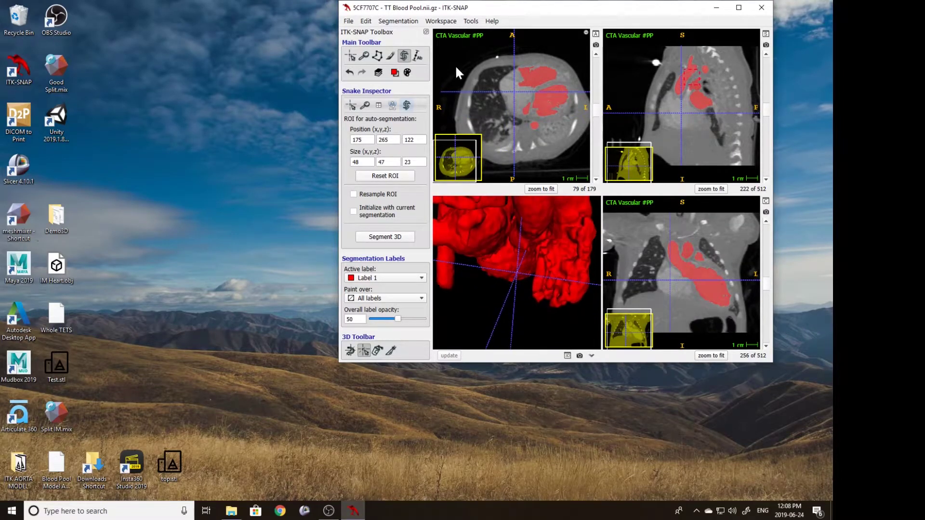
Step: Reset the region of interest and crop it around the unfilled chamber to 124 × 115 × 32 voxels
left_click(391, 177)
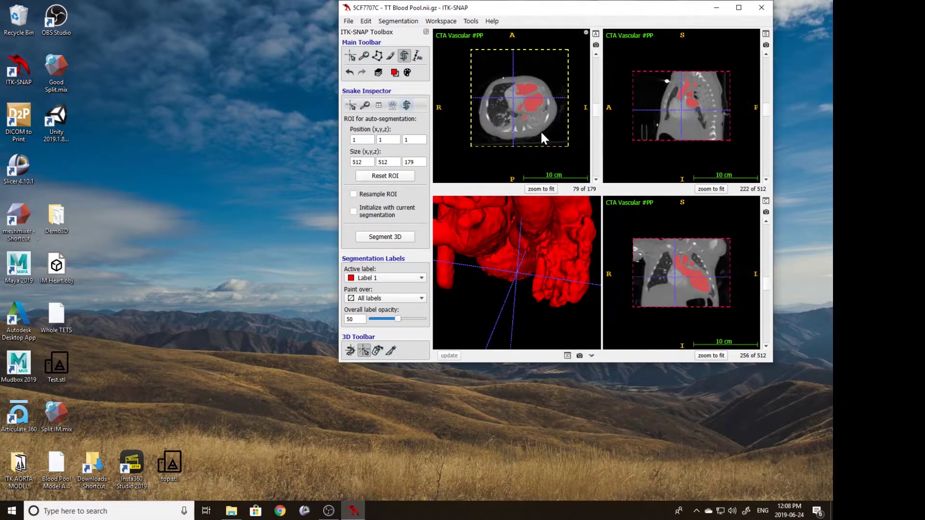
left_click(404, 21)
left_click_drag(515, 91, 530, 105)
left_click(410, 57)
right_click_drag(529, 106, 584, 98)
left_click_drag(585, 103, 515, 76)
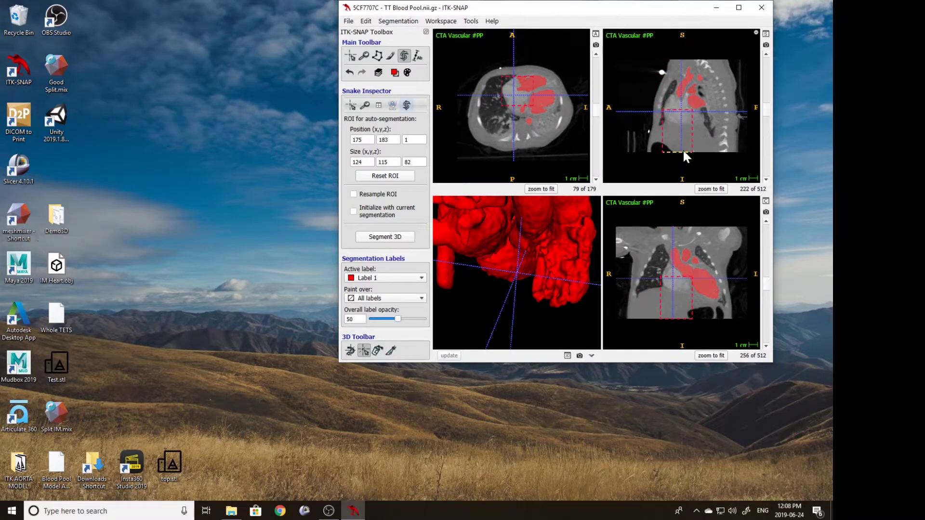
right_click_drag(589, 127, 506, 95)
left_click(388, 237)
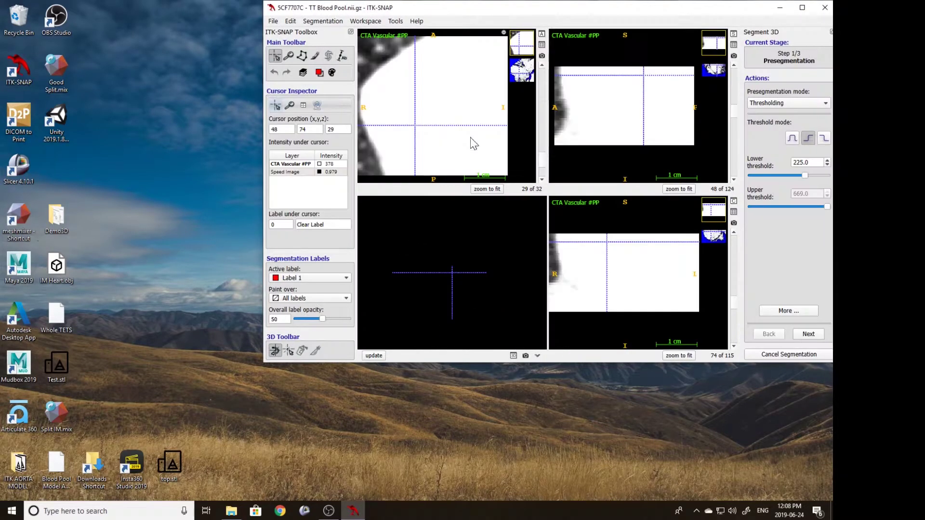
left_click_drag(805, 175, 809, 175)
scroll(483, 132, "up", 1)
scroll(482, 129, "down", 13)
scroll(468, 141, "up", 13)
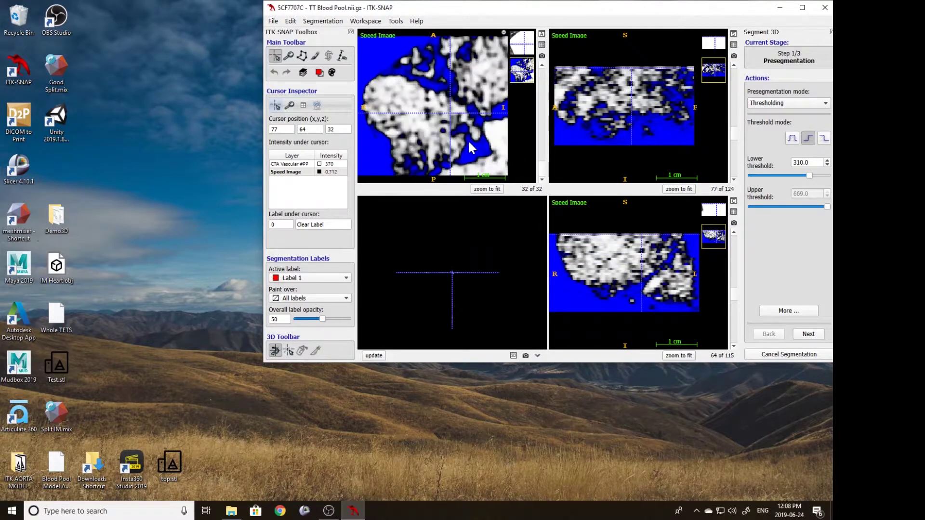
scroll(478, 127, "down", 2)
left_click(786, 353)
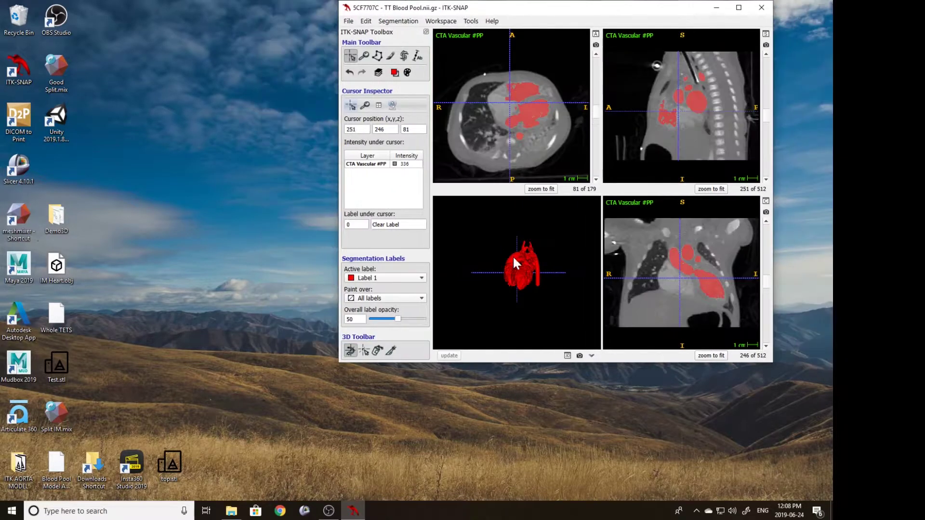
Step: Shrink the region of interest to 92 × 74 × 32 voxels around the unfilled chamber and threshold it with a lower limit of 269
left_click(404, 56)
left_click_drag(511, 100, 470, 99)
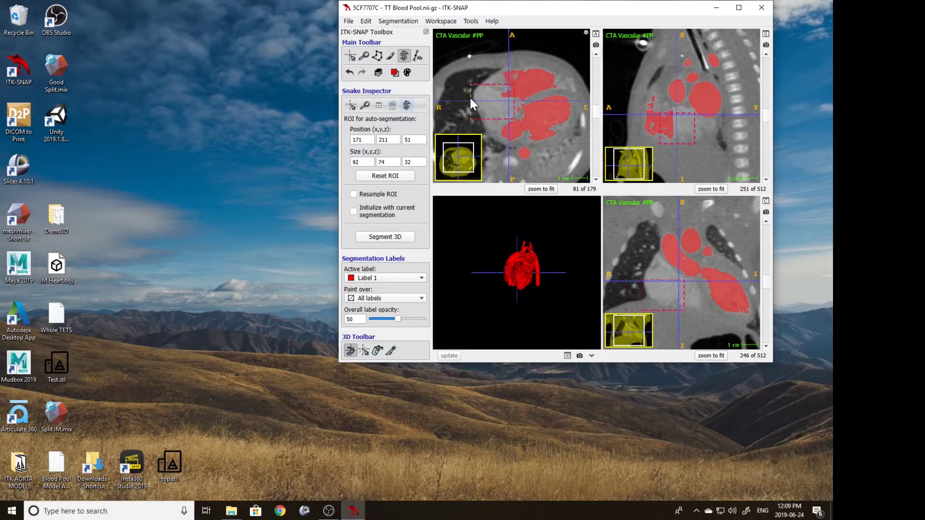
left_click(403, 238)
left_click_drag(816, 177, 811, 176)
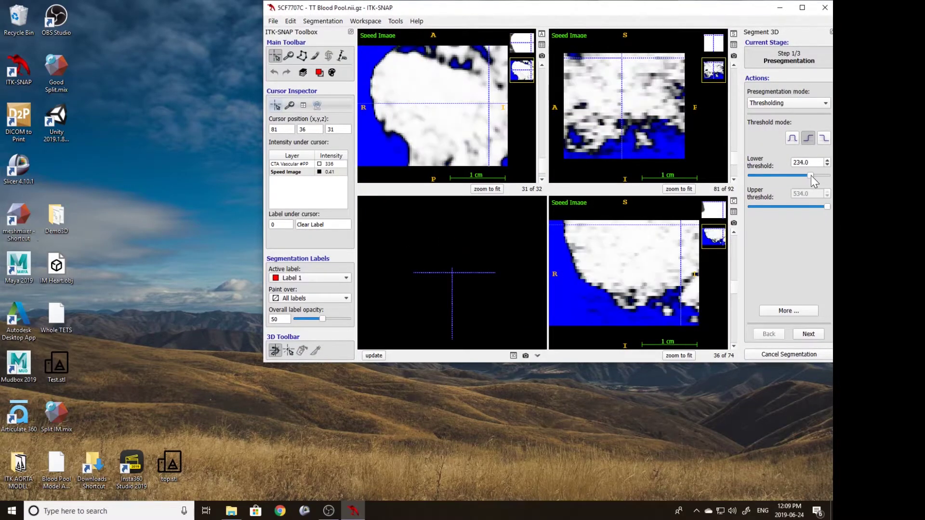
scroll(444, 99, "down", 17)
scroll(443, 100, "up", 7)
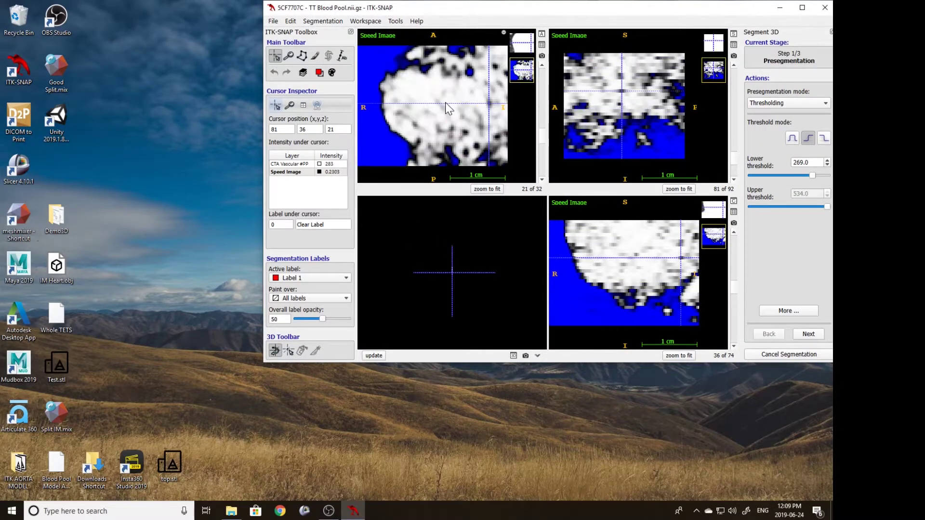
Step: Seed a bubble at voxel (54, 35, 21), evolve the contour through the lower part of the chamber and accept the result
left_click(444, 102)
left_click(809, 334)
left_click(789, 111)
left_click(808, 264)
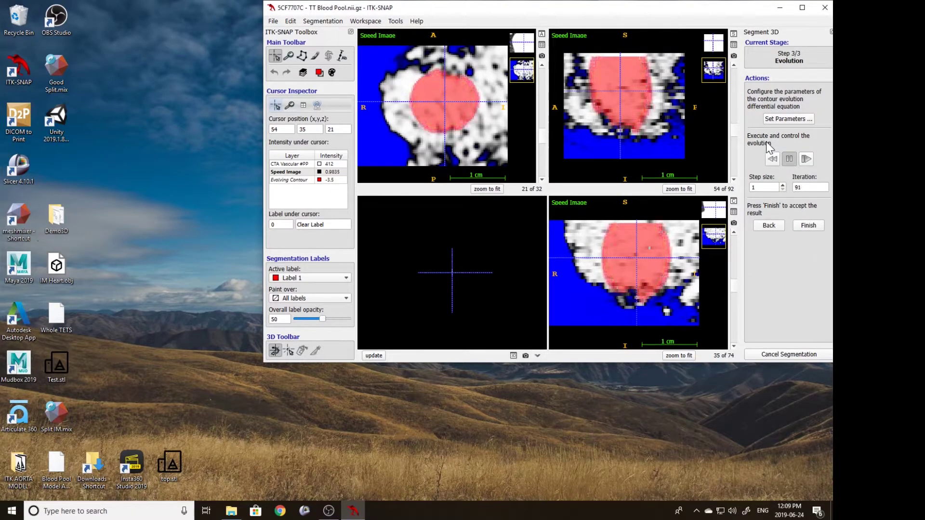
Step: Update the 3D rendering and inspect the newly filled lower part of the chamber
scroll(418, 97, "up", 11)
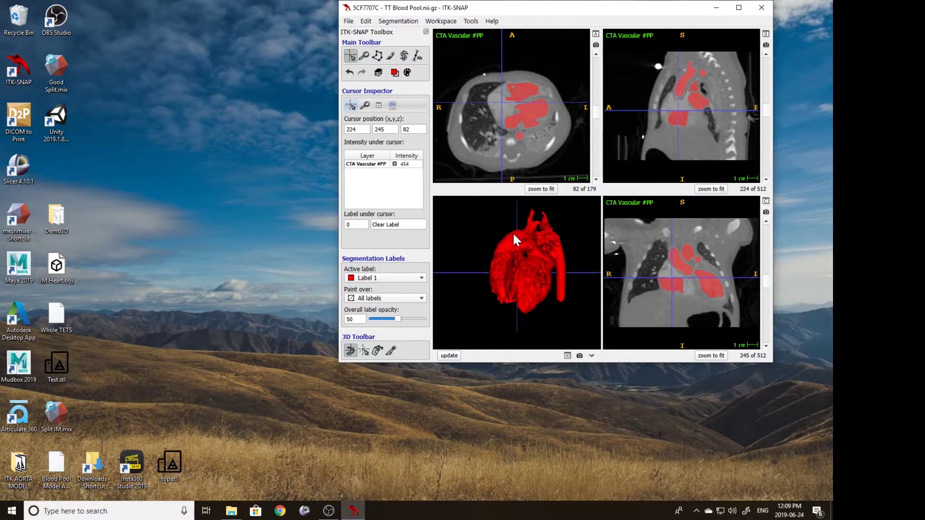
left_click_drag(514, 235, 526, 306)
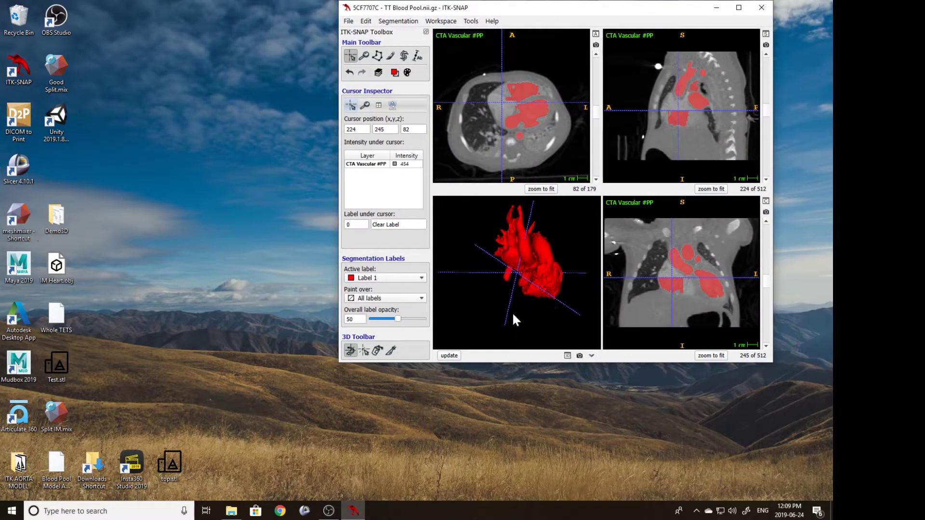
left_click(452, 357)
scroll(508, 252, "up", 5)
left_click_drag(508, 253, 516, 270)
Step: Set a 92 × 93 × 24 voxel region of interest over the chamber's unfilled upper part and start its 3D segmentation
key("s")
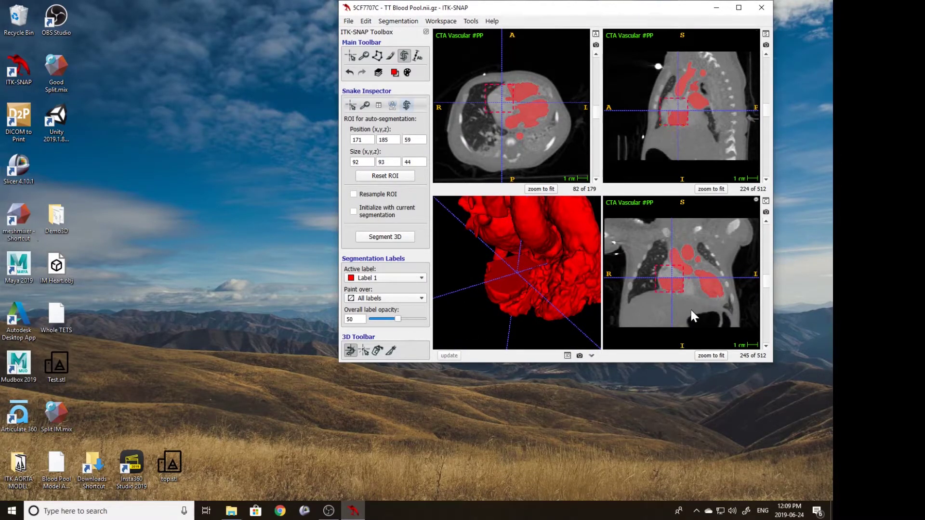
right_click_drag(691, 312, 686, 247)
middle_click_drag(654, 286, 666, 266)
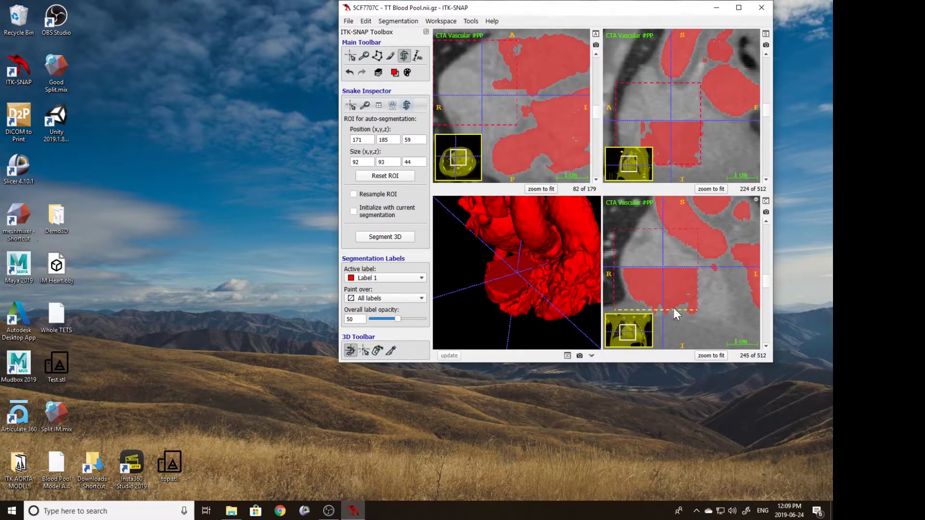
left_click(393, 238)
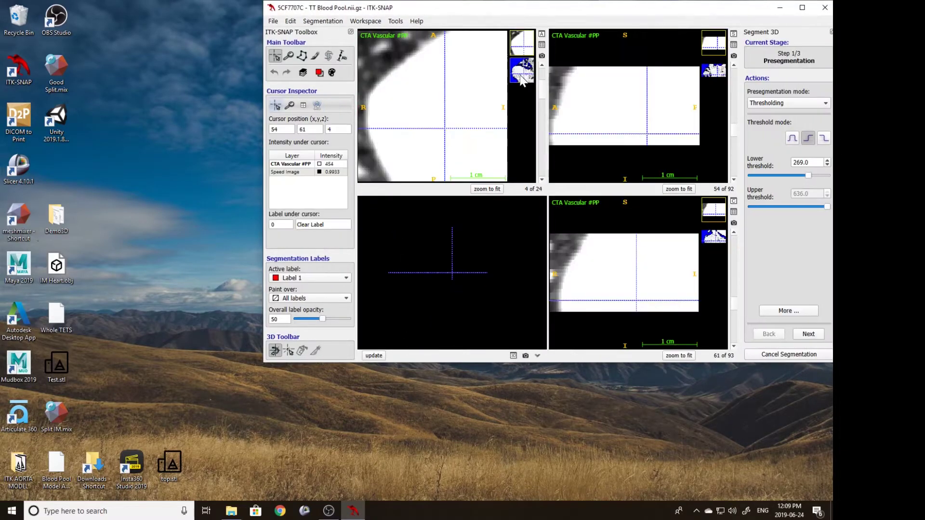
Step: Check the thresholded slices, place the crosshair inside the chamber at voxel (53, 63, 6) and set the lower threshold to 281
scroll(439, 132, "down", 5)
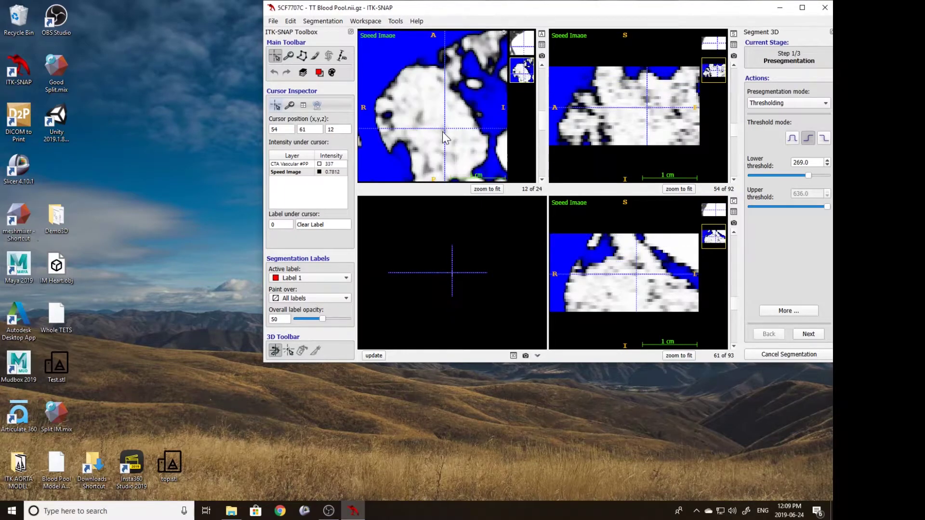
scroll(443, 131, "up", 10)
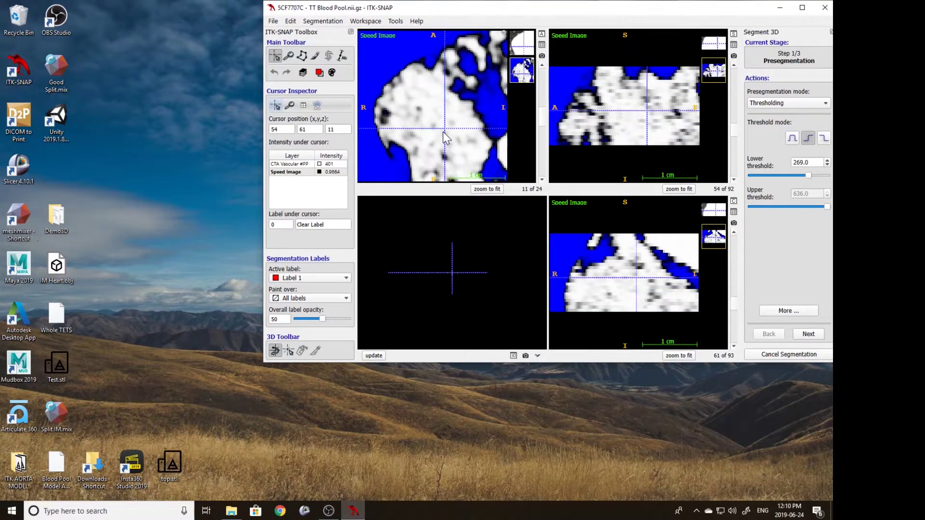
scroll(443, 132, "down", 8)
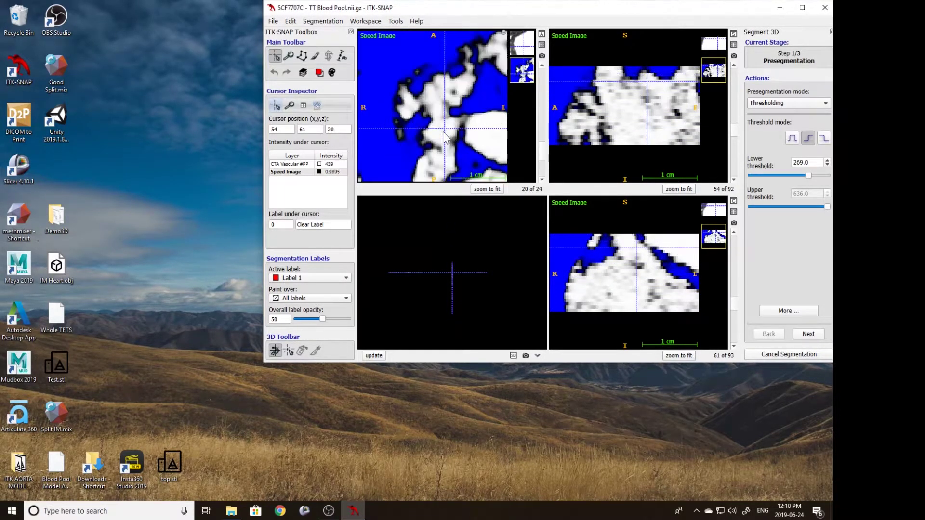
scroll(443, 131, "down", 1)
left_click(443, 132)
left_click(808, 334)
left_click(768, 264)
left_click_drag(809, 176, 810, 177)
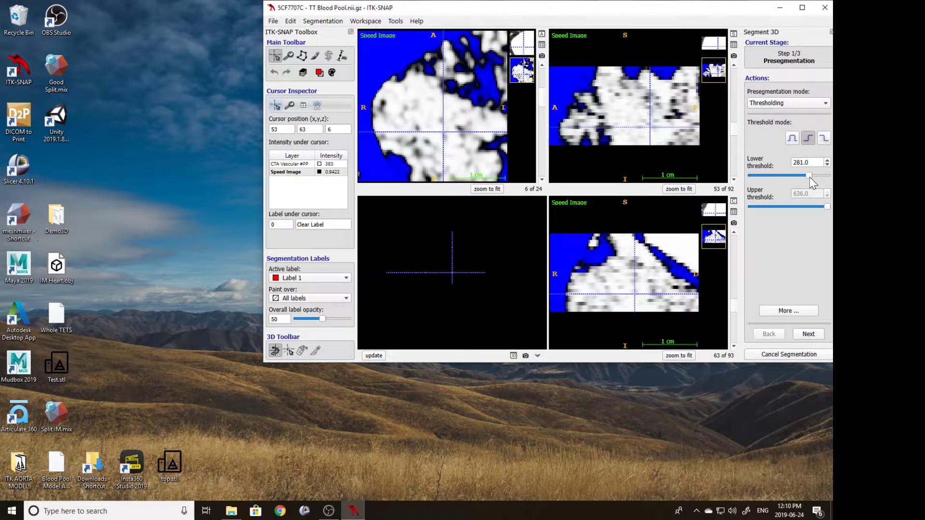
Step: Try evolving the contour from a bubble of radius 1.80 at the crosshair for about 100 iterations, and return to initialization
left_click(808, 334)
left_click(812, 265)
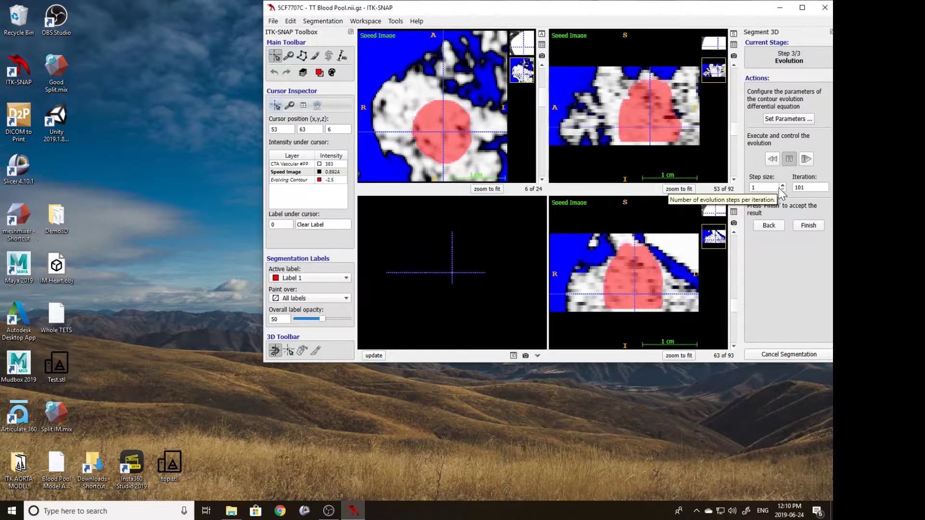
left_click(769, 226)
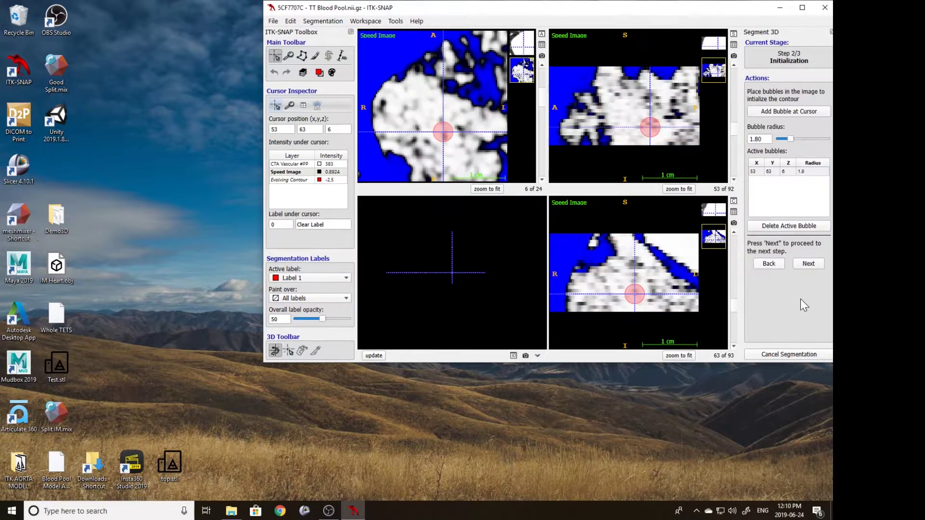
Step: Rerun the evolution with a lower threshold of 309 and another 1.80-radius bubble at the crosshair for about 249 iterations, accepting the result
left_click(768, 262)
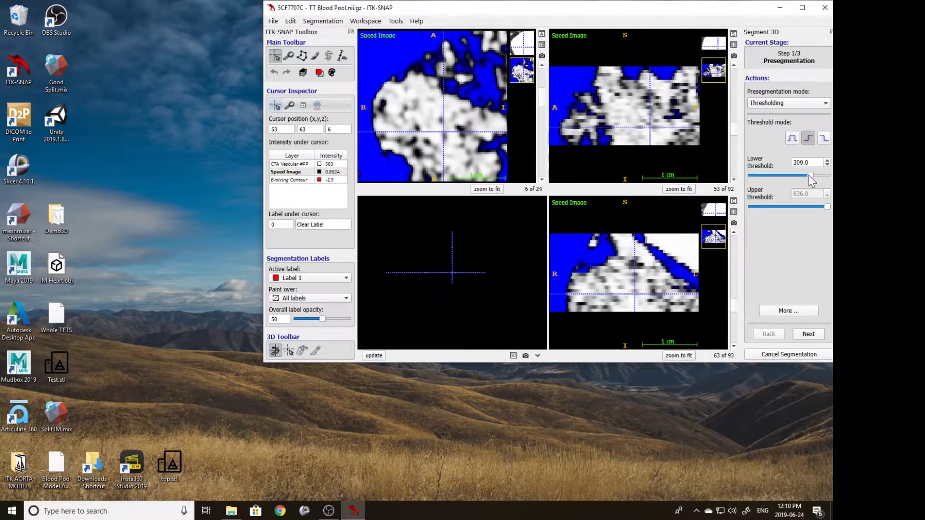
left_click(809, 334)
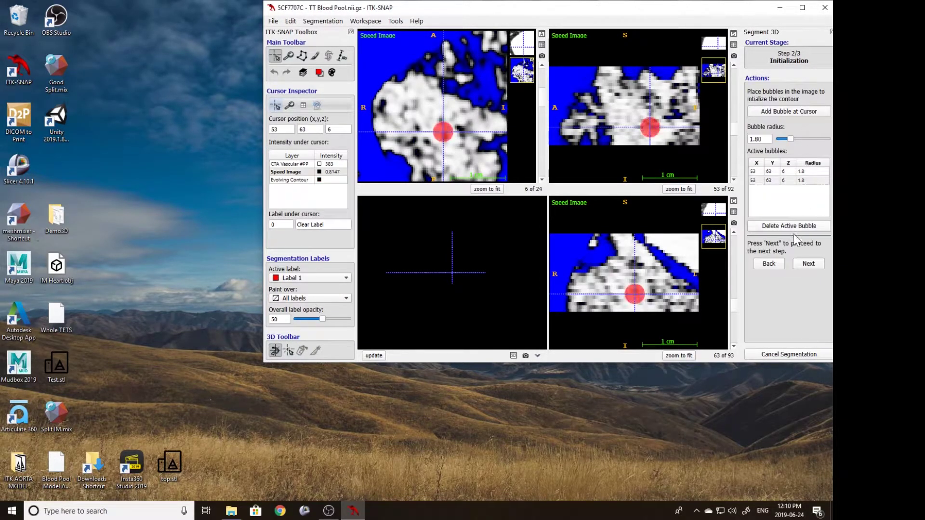
left_click(808, 263)
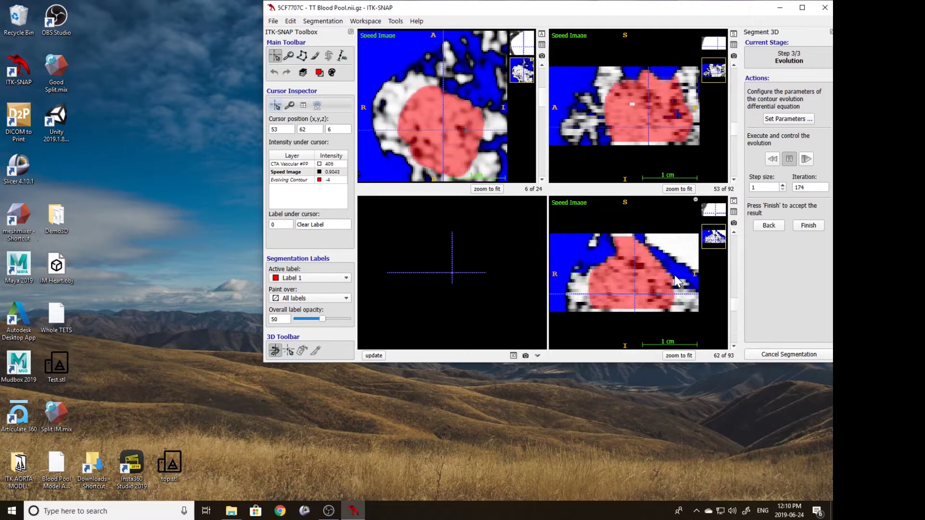
left_click(809, 225)
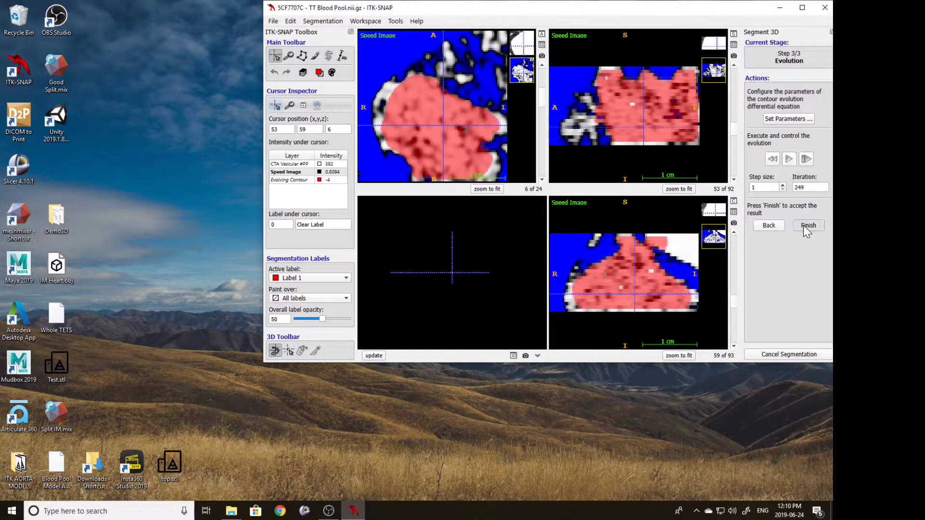
Step: Update the 3D rendering to inspect the filled chamber, and save the segmentation to TT Blood Pool.nii.gz
left_click(452, 356)
scroll(499, 271, "up", 2)
left_click_drag(499, 271, 517, 252)
left_click(409, 21)
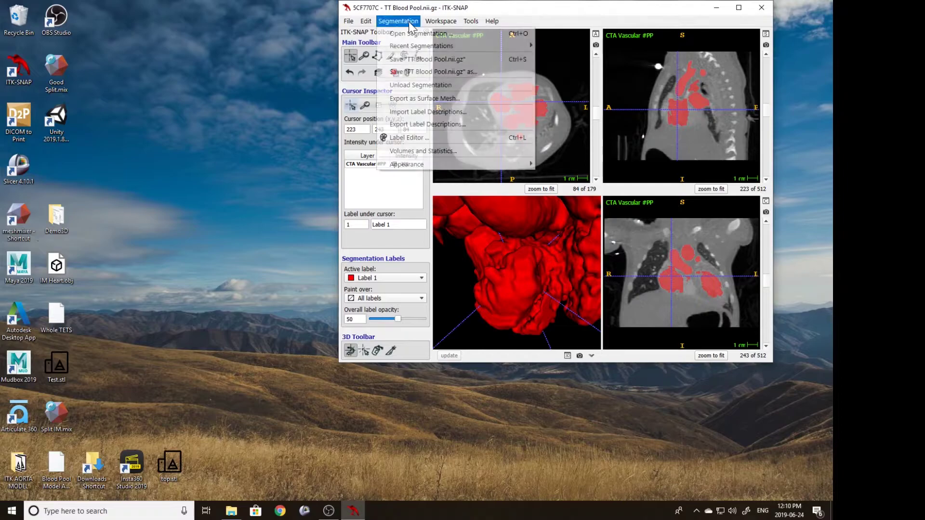
left_click(424, 65)
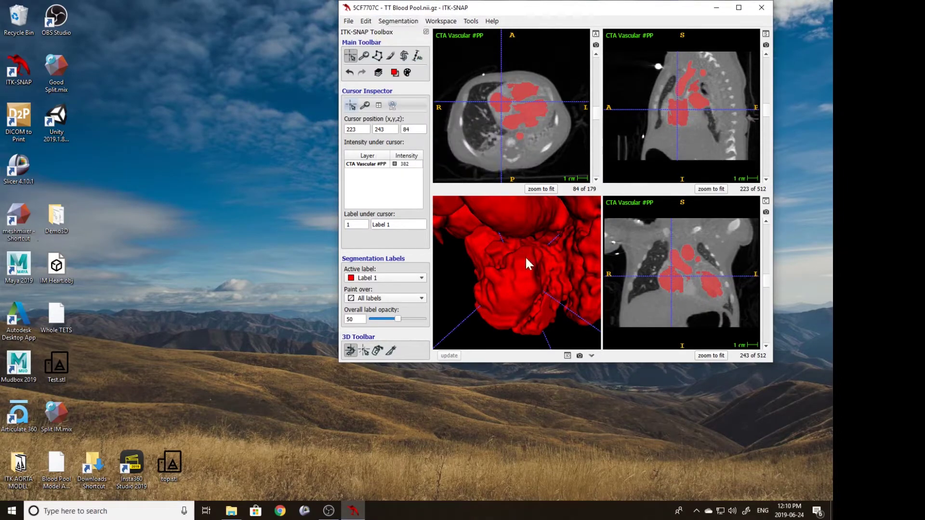
Step: Place the 3D crosshair at the junction between the new chamber and the vessel above it, and examine that spot in the zoomed axial slices
left_click_drag(525, 256, 516, 234)
left_click(364, 350)
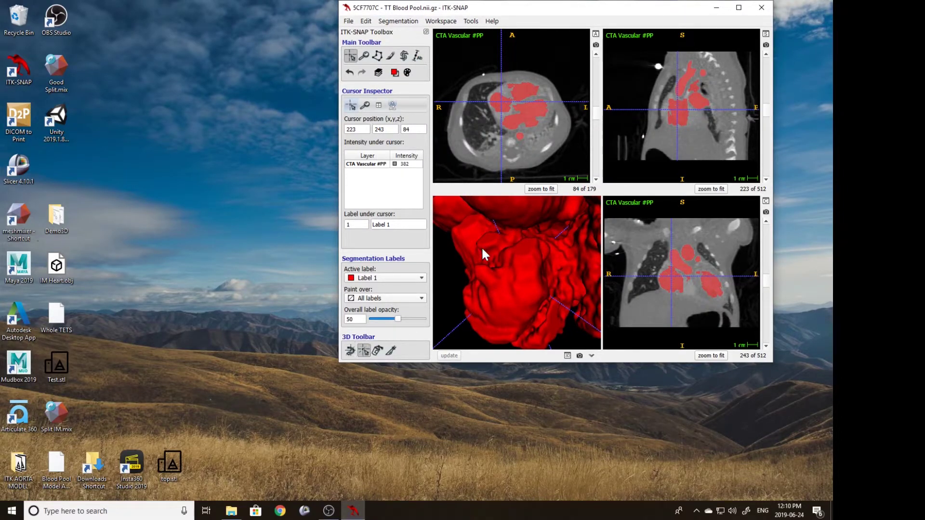
left_click(512, 232)
right_click_drag(510, 116, 504, 70)
middle_click_drag(495, 99, 516, 88)
scroll(516, 89, "up", 2)
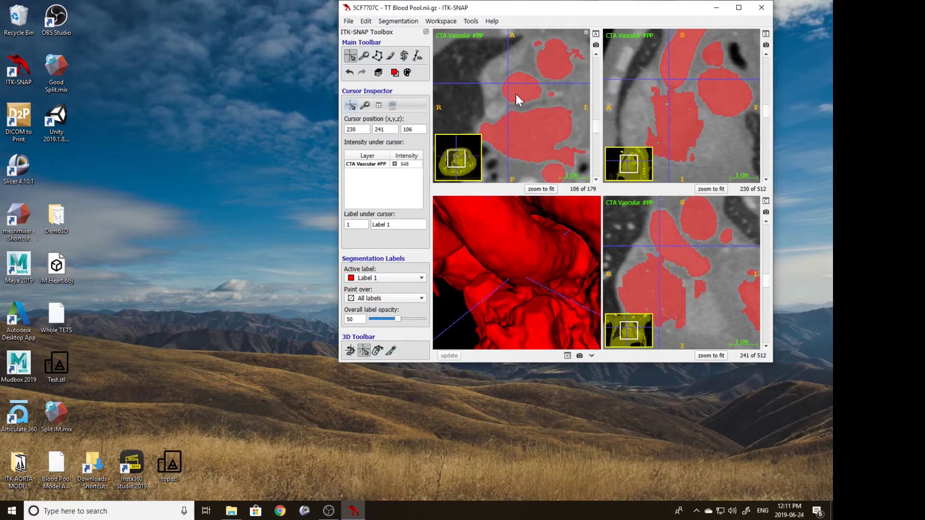
scroll(515, 91, "up", 1)
scroll(515, 93, "down", 4)
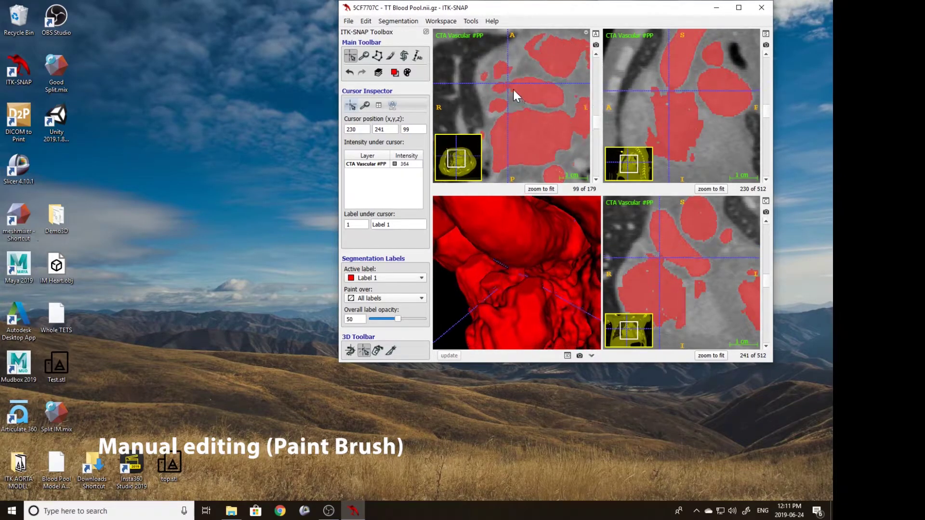
Step: Erase the false bridge between the chamber and the adjacent vessel with a size 2 Clear Label brush around axial slice 99, and update the 3D rendering
left_click(390, 56)
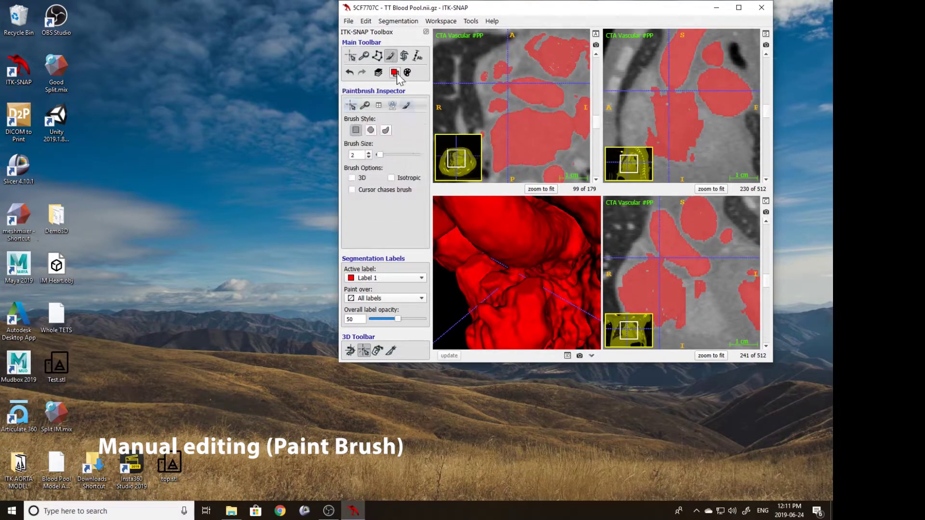
left_click(394, 73)
left_click(463, 119)
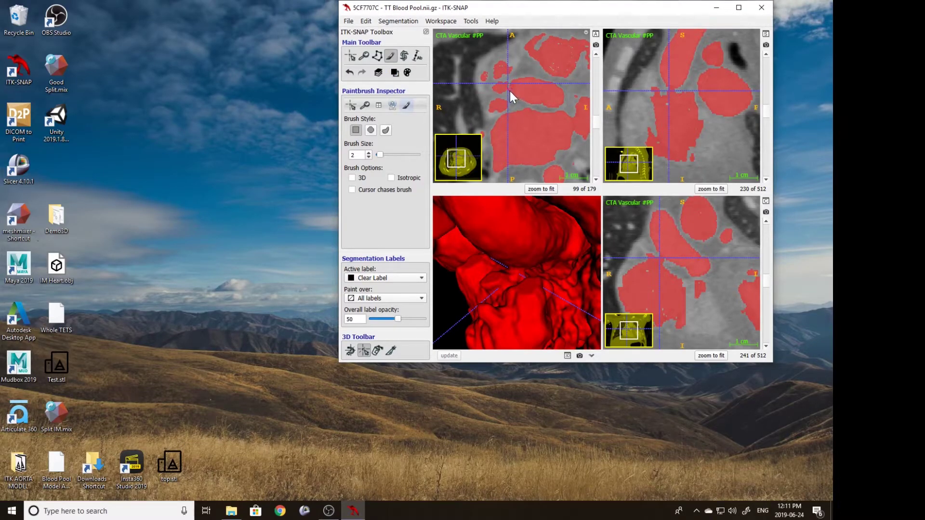
scroll(511, 93, "down", 4)
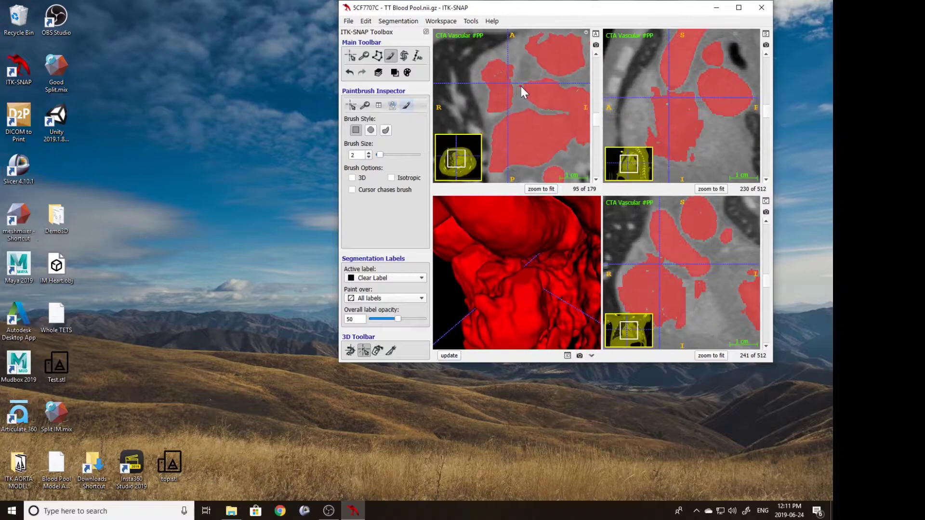
scroll(521, 87, "up", 7)
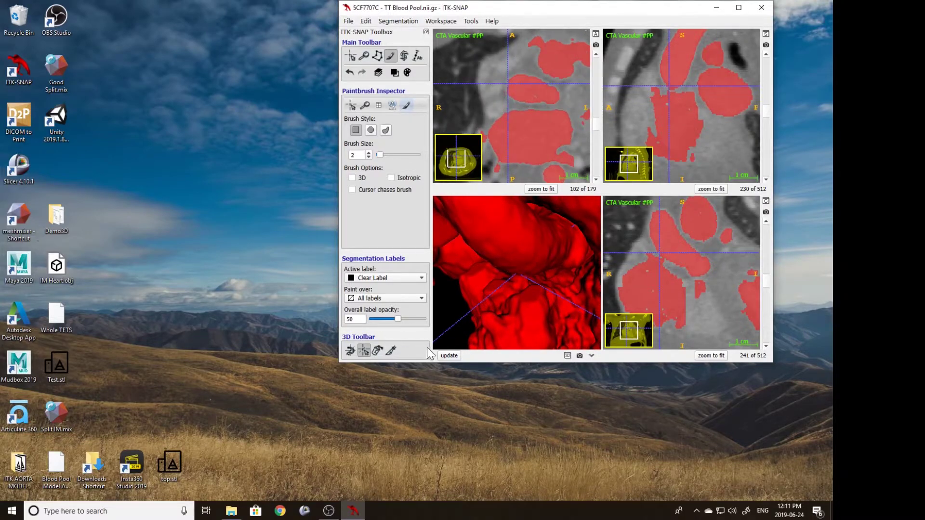
left_click(447, 355)
scroll(516, 86, "down", 2)
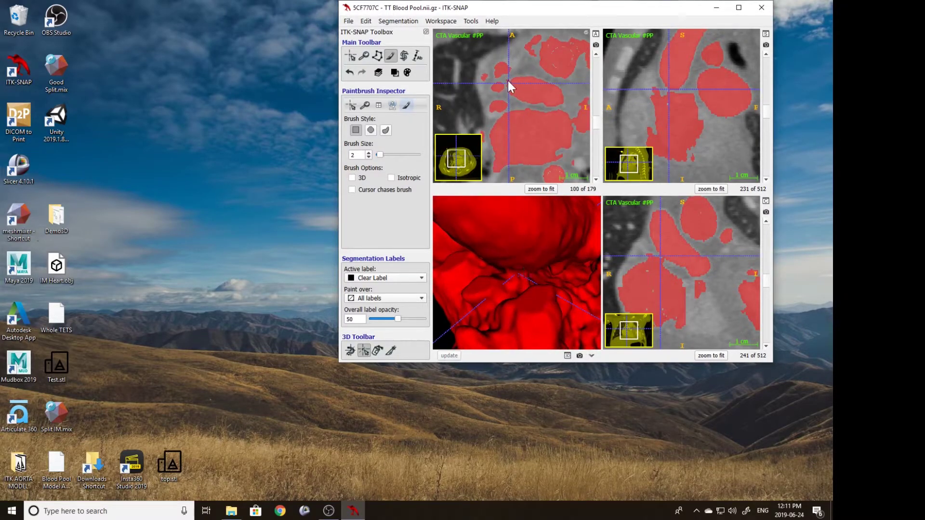
scroll(512, 98, "up", 2)
left_click(449, 355)
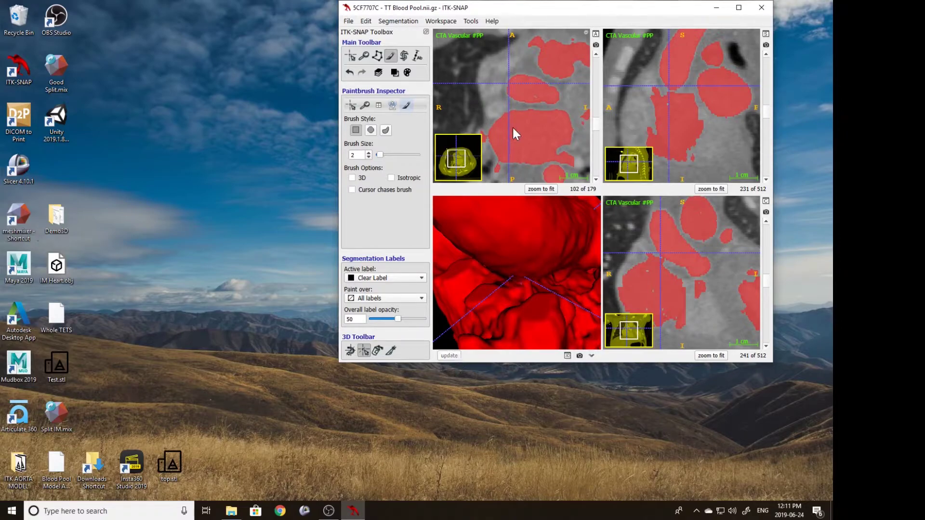
Step: Zoom in on the junction in axial slice 99 and erase more of the contact between the chamber and the oval vessel across neighbouring slices
scroll(516, 87, "down", 3)
left_click(352, 56)
left_click(465, 56)
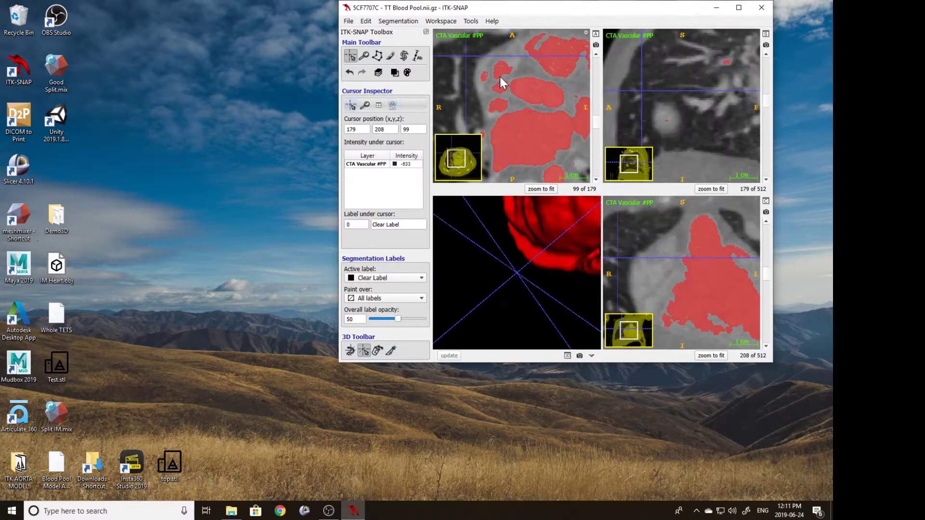
right_click_drag(505, 120, 510, 75)
middle_click_drag(510, 75, 507, 82)
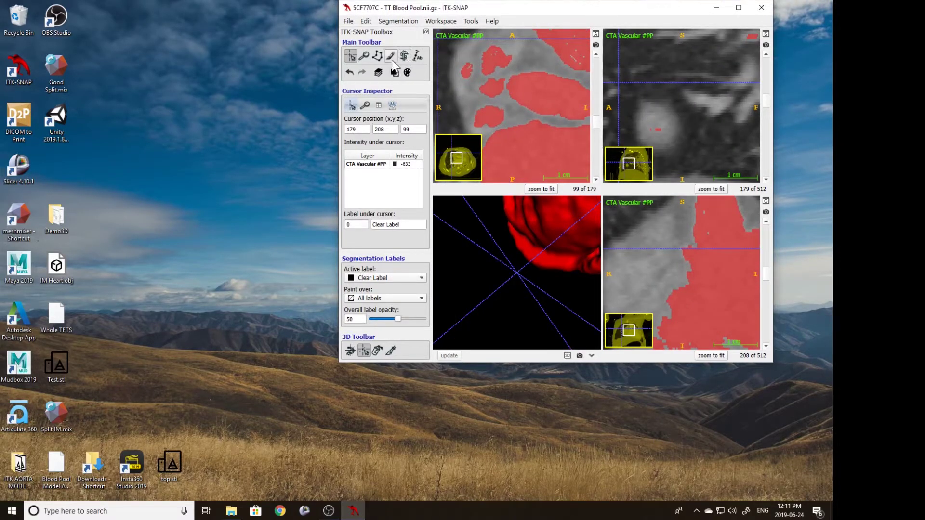
left_click(391, 57)
left_click_drag(510, 77, 506, 98)
scroll(506, 98, "down", 4)
scroll(505, 98, "up", 5)
Step: Locate the remaining contact with the 3D crosshair, erase it with a size 4 brush in axial slices 100 to 95, and update the rendering
left_click(351, 56)
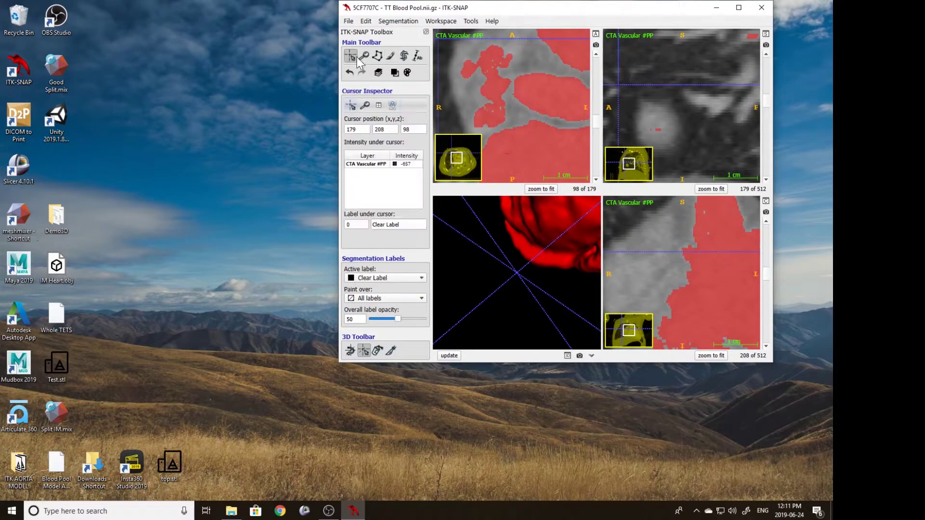
left_click(514, 83)
left_click(453, 357)
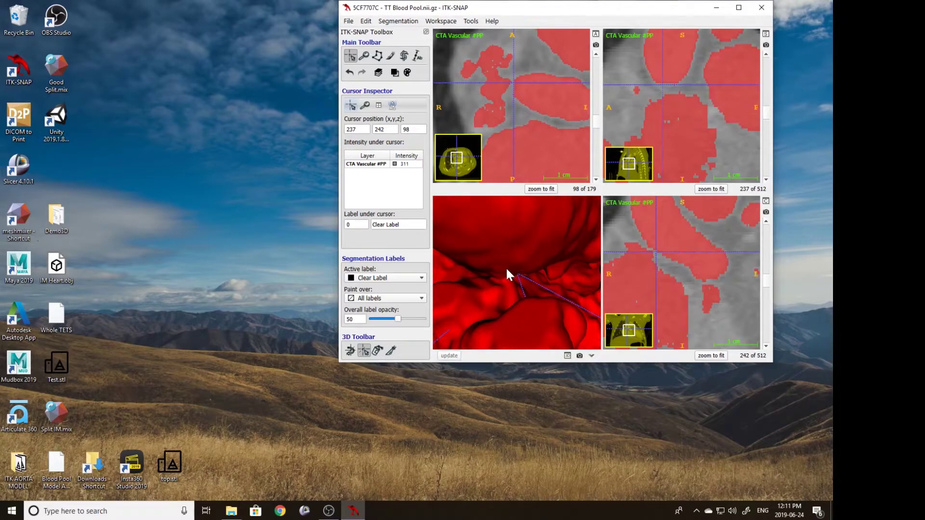
left_click(517, 279)
left_click(390, 56)
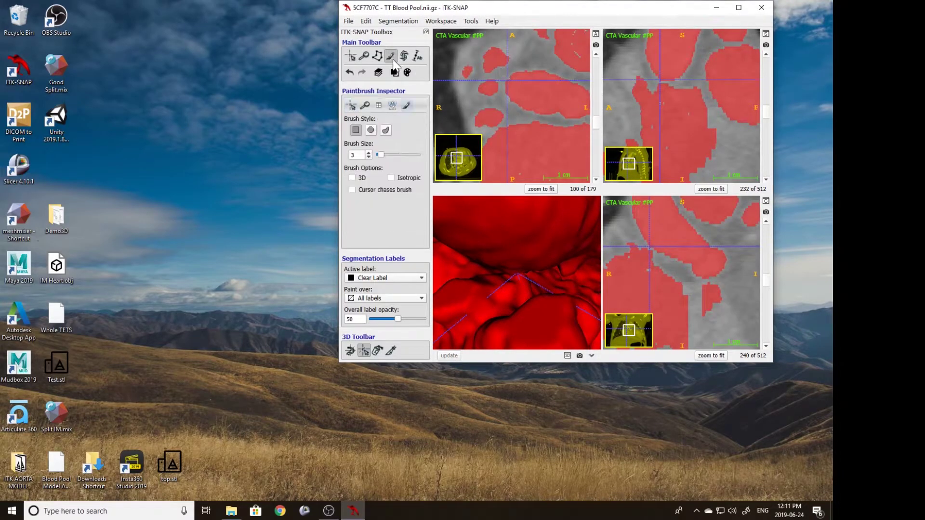
left_click(370, 153)
scroll(505, 99, "down", 2)
scroll(513, 103, "down", 3)
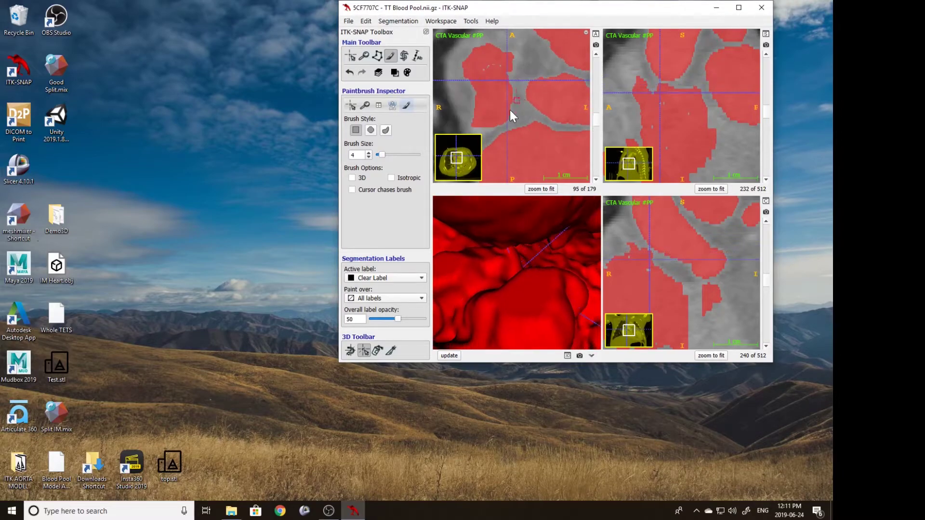
left_click(455, 357)
Step: Rotate the 3D rendering to the chamber's back and place the crosshair on its flat-cut seam to examine the gap
left_click_drag(508, 248, 460, 351)
left_click(364, 351)
left_click_drag(525, 280, 497, 287)
left_click(351, 350)
mouse_move(450, 316)
left_mouse_down()
mouse_move(509, 274)
mouse_move(443, 270)
mouse_move(448, 316)
left_mouse_up()
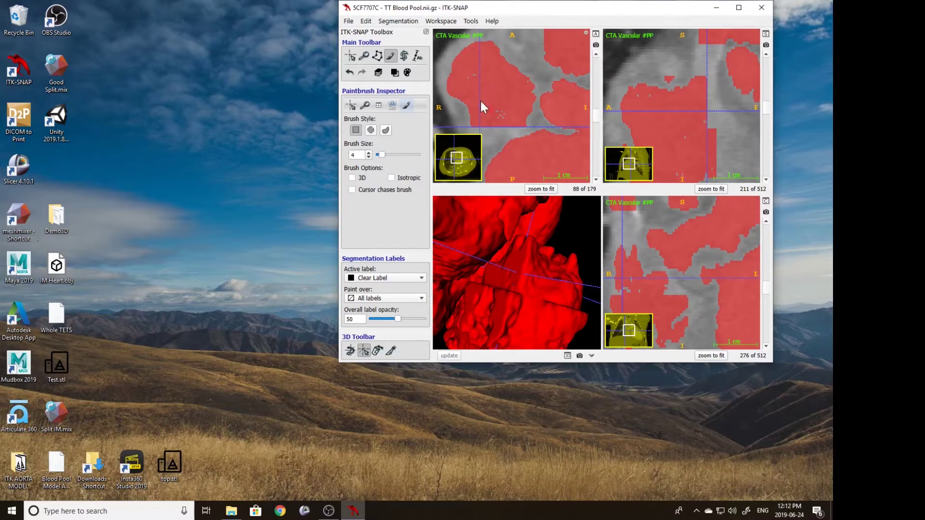
Step: Try a 3D segmentation of the seam with a 51 × 24 × 24 region, check its 360 lower-threshold speed image across slices, and cancel
left_click(404, 57)
right_click_drag(511, 104, 507, 77)
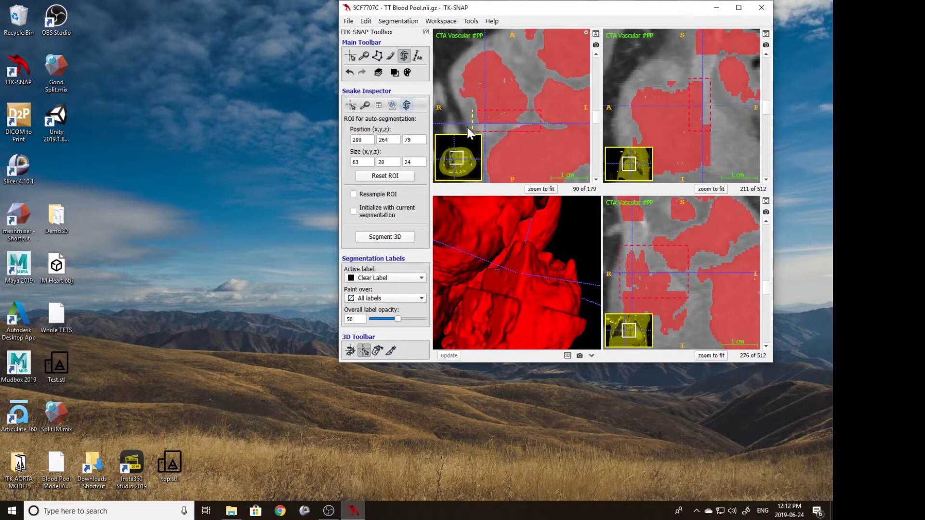
left_click_drag(468, 127, 467, 127)
left_click_drag(541, 123, 523, 123)
left_click(394, 236)
left_click_drag(809, 174, 813, 174)
scroll(453, 112, "down", 5)
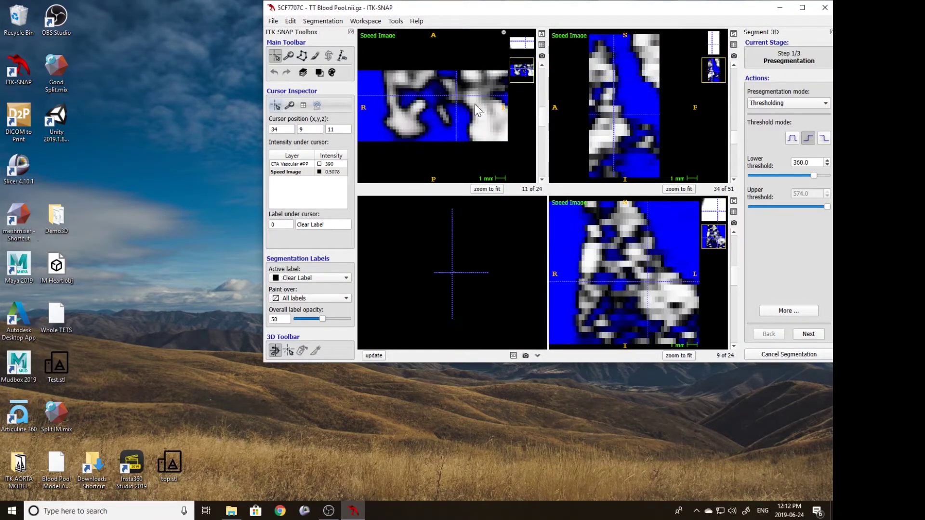
scroll(479, 107, "up", 5)
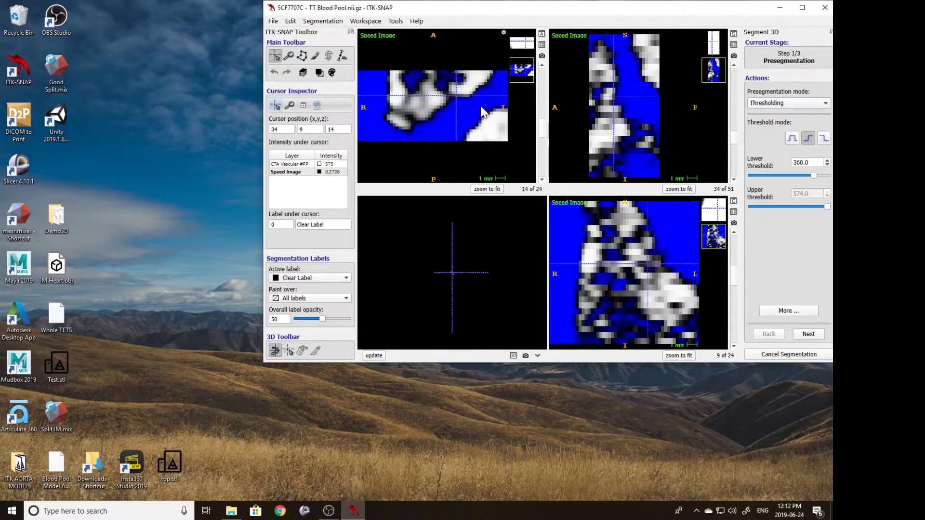
scroll(482, 109, "down", 5)
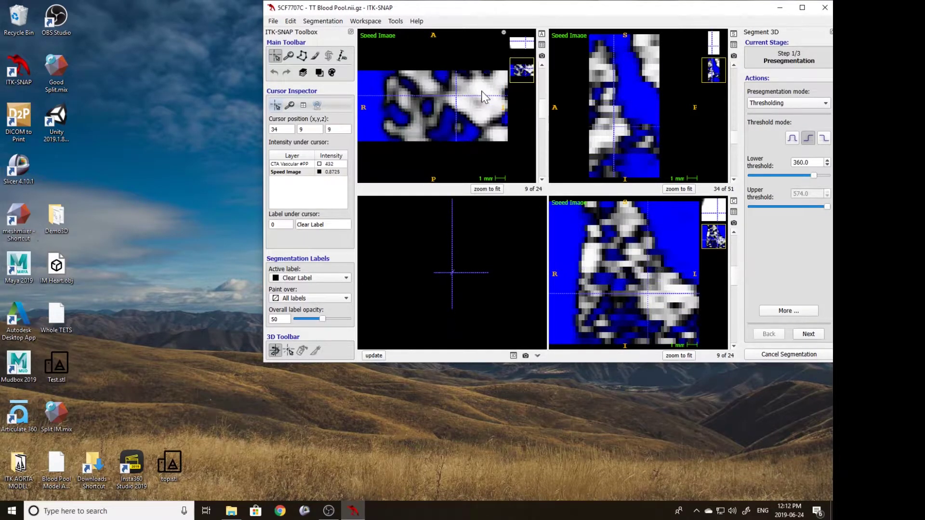
scroll(477, 92, "up", 5)
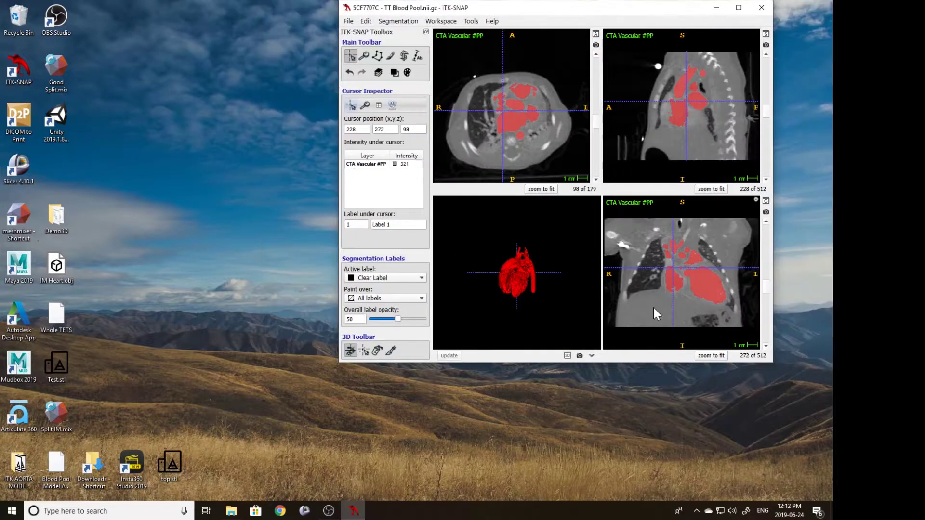
Step: Rotate and enlarge the 3D rendering, and place the crosshair at the flat-cut lower back edge of the chamber for another auto-segmentation
left_click(385, 22)
left_click(547, 288)
scroll(508, 242, "up", 4)
left_click_drag(508, 242, 522, 295)
scroll(502, 290, "up", 5)
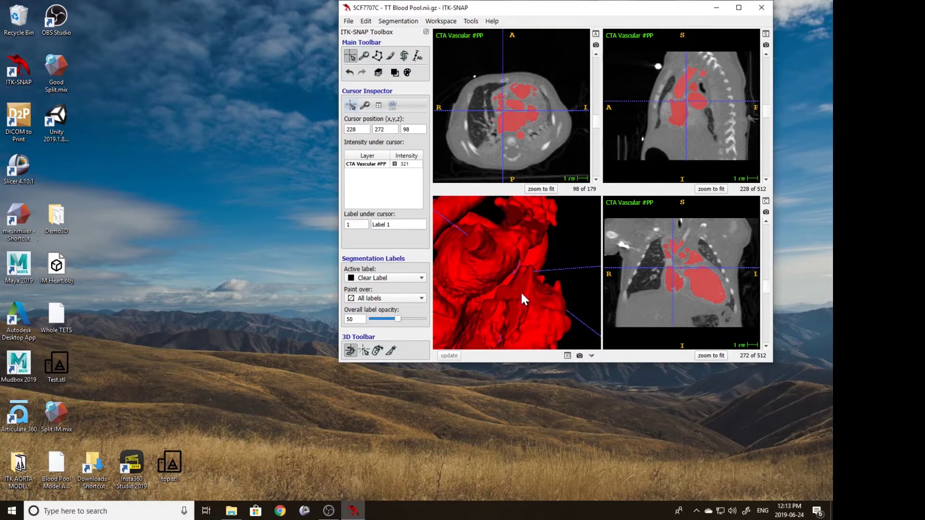
left_click(403, 56)
left_click(365, 352)
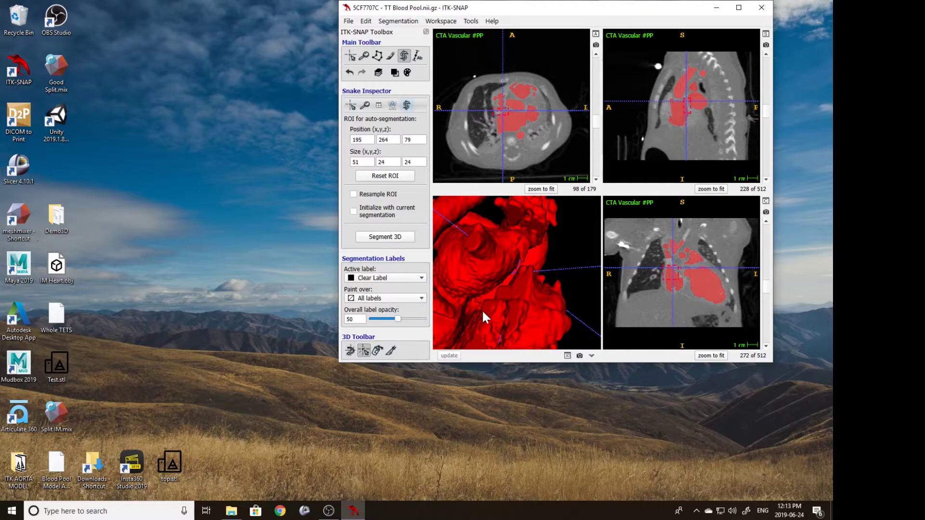
scroll(483, 310, "down", 2)
left_click(496, 291)
scroll(508, 268, "up", 2)
left_click(538, 255)
Step: Fit the auto-segmentation region to the unfilled area behind the chamber, at position 195, 276, 56 with size 76 × 66 × 24
right_click_drag(511, 139, 499, 114)
middle_click_drag(499, 116, 524, 73)
left_click_drag(704, 109, 713, 140)
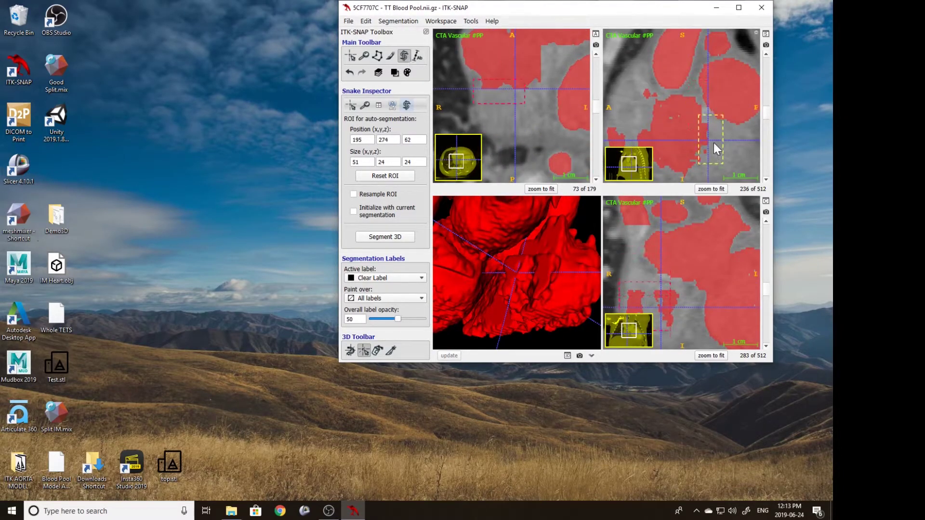
left_click_drag(498, 106, 501, 152)
right_click_drag(536, 108, 539, 127)
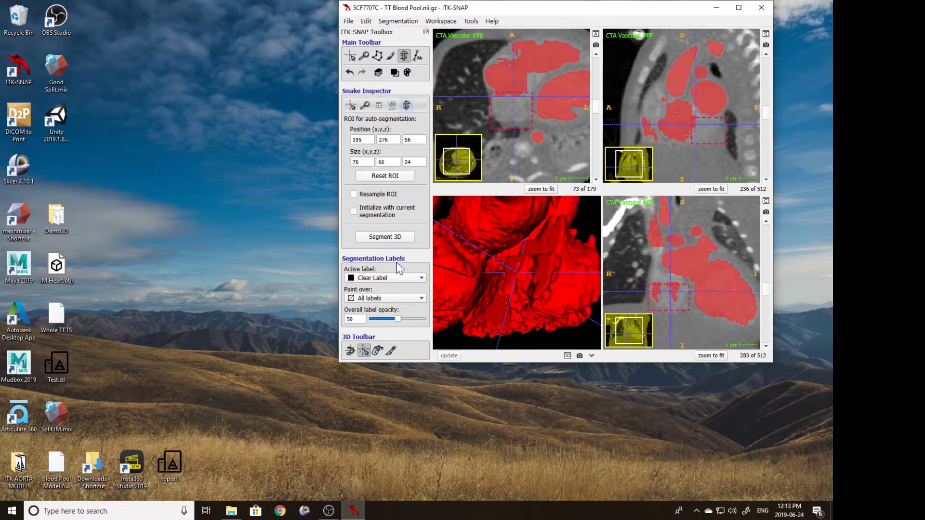
Step: Start the 3D segmentation of this region, set the lower threshold to 178, and place the cursor in the bright area at 48, 11, 20
left_click(395, 238)
scroll(452, 122, "down", 6)
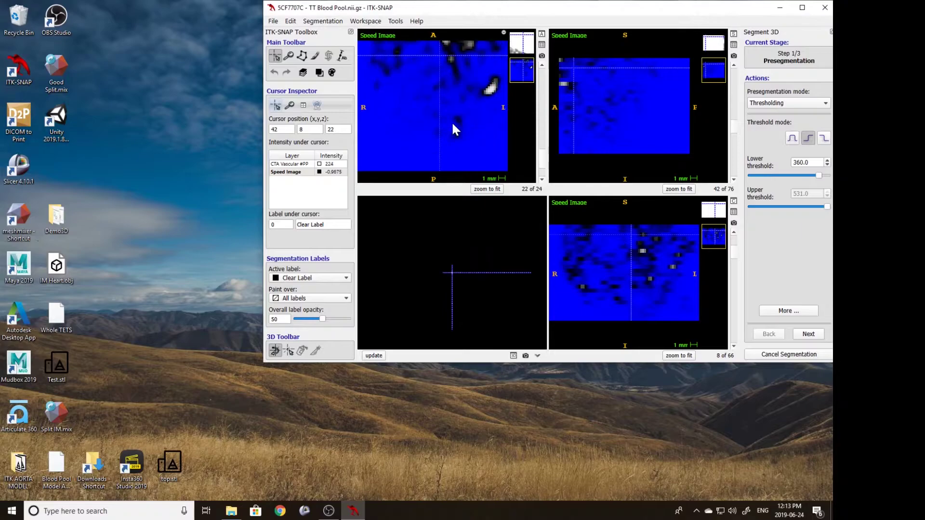
left_click_drag(819, 175, 810, 177)
scroll(470, 96, "up", 2)
scroll(469, 97, "up", 2)
left_click(450, 65)
left_click(451, 61)
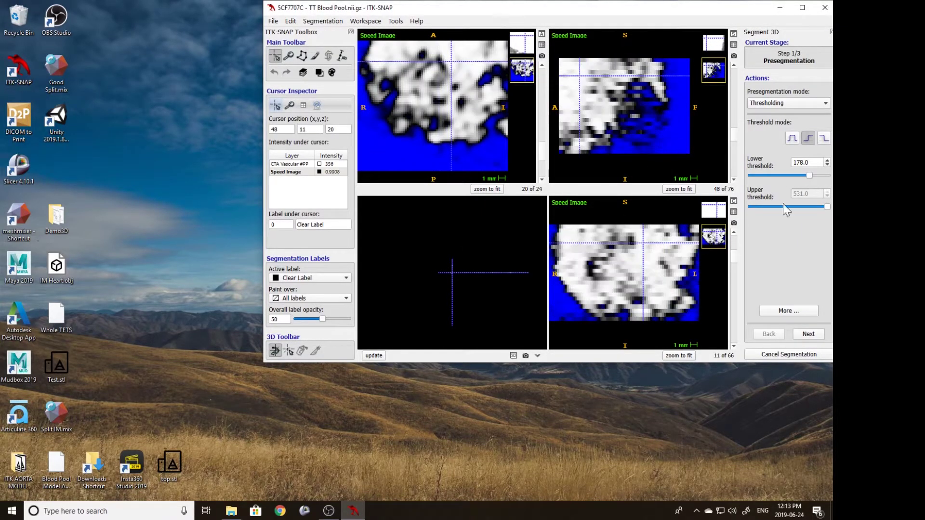
Step: Add a 1.80-radius bubble at the cursor, make Label 1 active, evolve the contour until the bright area is filled, and accept the result
left_click(808, 334)
left_click(789, 111)
left_click(319, 72)
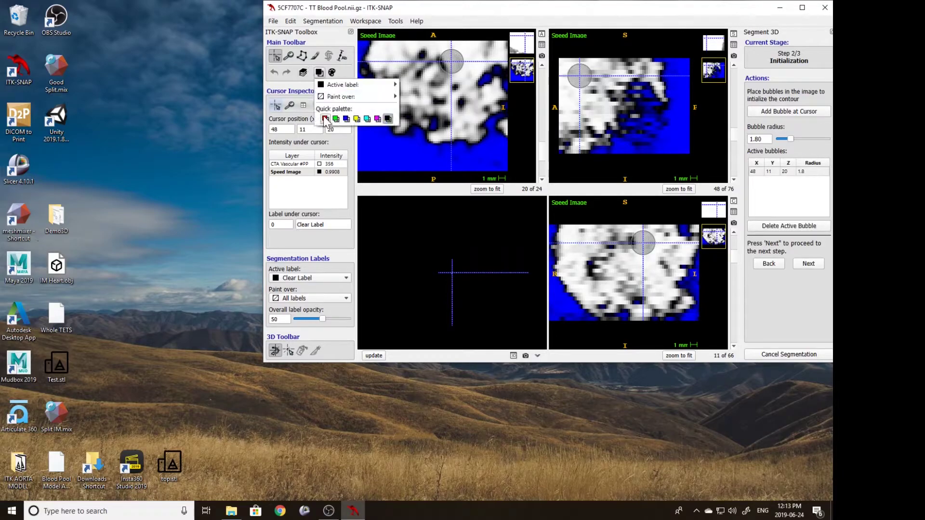
left_click(324, 117)
left_click(800, 267)
left_click(789, 160)
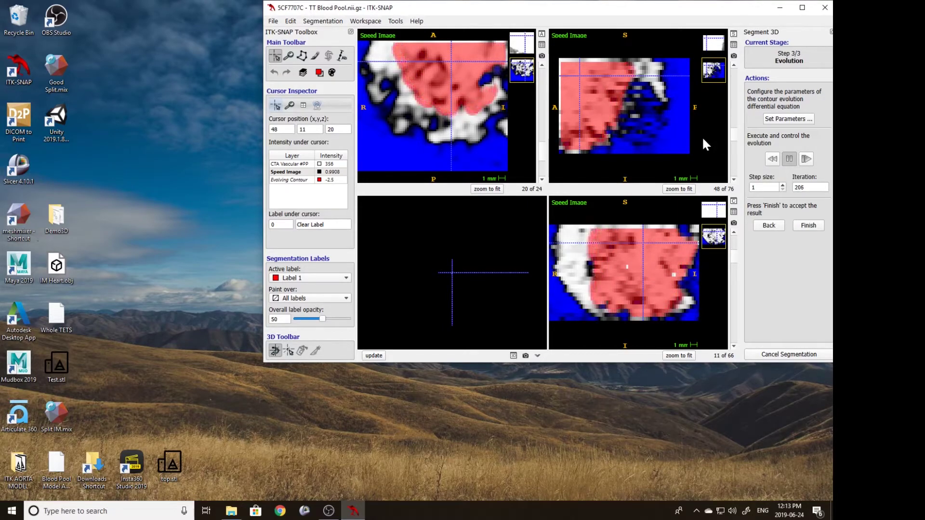
scroll(470, 129, "down", 19)
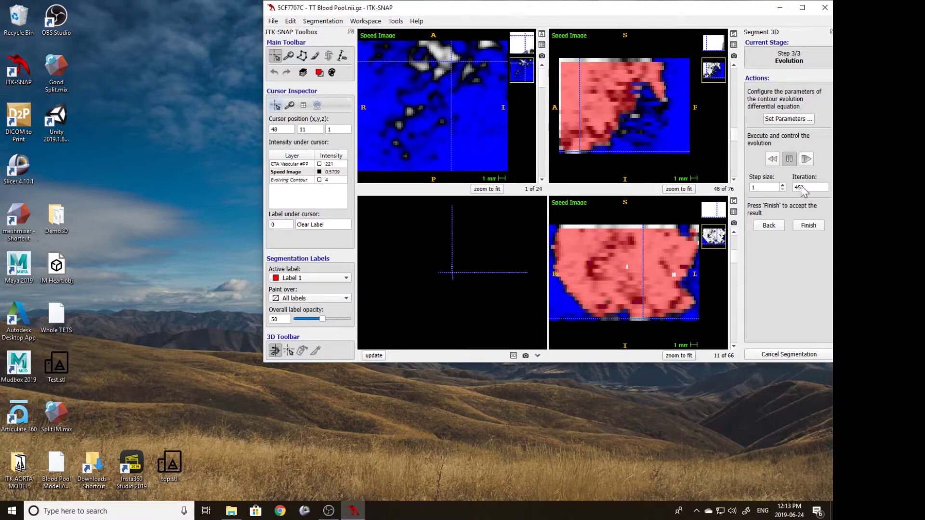
left_click(809, 226)
Step: Update and rotate the 3D rendering, place the crosshair behind the newly filled part, and examine the axial slices around 77 to 84
left_click(451, 357)
scroll(498, 233, "up", 5)
mouse_move(500, 234)
left_mouse_down()
mouse_move(615, 266)
mouse_move(554, 296)
mouse_move(568, 247)
mouse_move(510, 282)
mouse_move(517, 229)
left_mouse_up()
left_click(456, 355)
left_click(364, 350)
left_click(515, 227)
right_click_drag(513, 118, 516, 120)
scroll(516, 120, "up", 2)
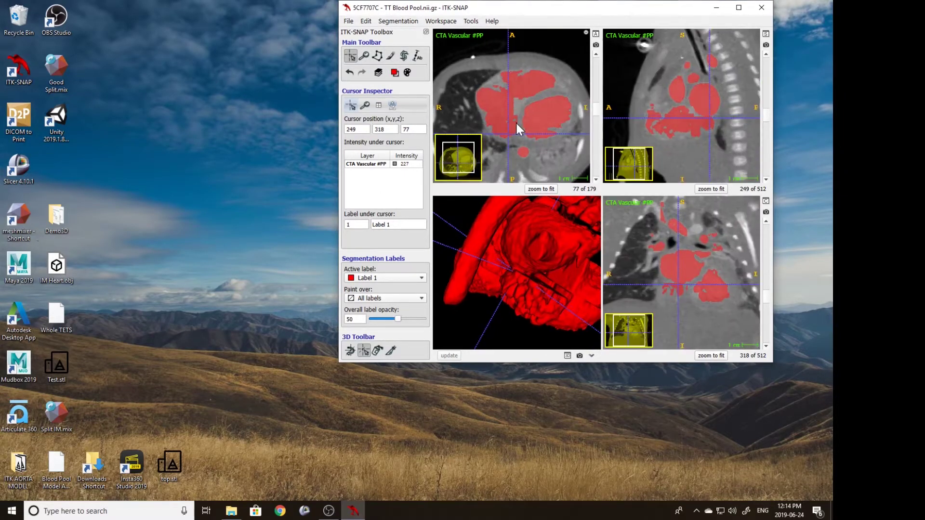
scroll(523, 138, "up", 2)
scroll(549, 295, "down", 2)
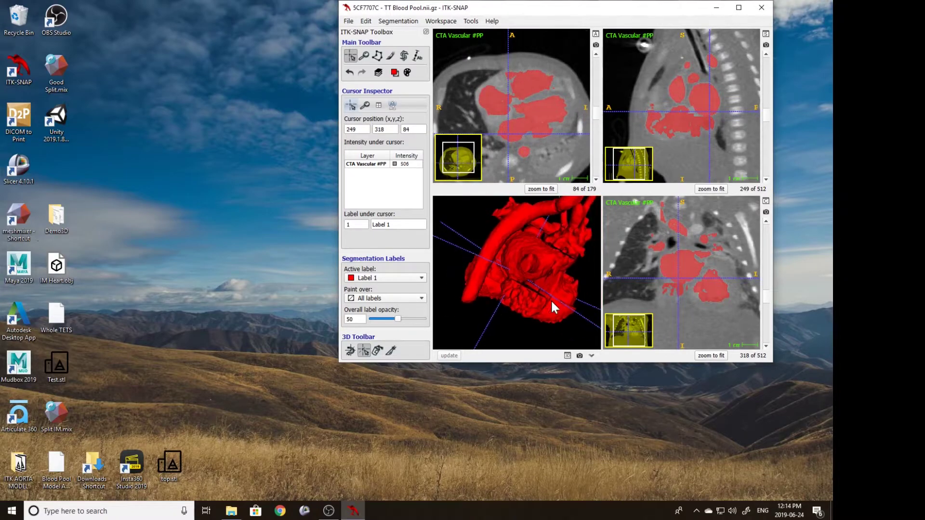
Step: Place the 3D crosshair on the newly filled area's side and rotate the enlarged rendering to inspect the remaining seam
left_click(550, 299)
left_click(351, 351)
left_click_drag(511, 284, 477, 260)
scroll(504, 111, "up", 4)
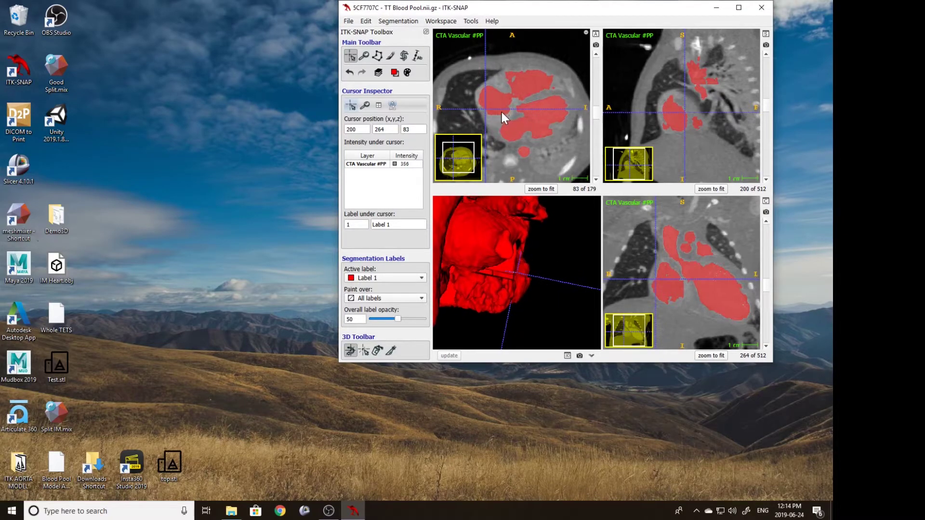
Step: Erase the small false patch near the descending aorta on axial slices 79 and 80 with the paintbrush and update the 3D rendering
left_click(510, 138)
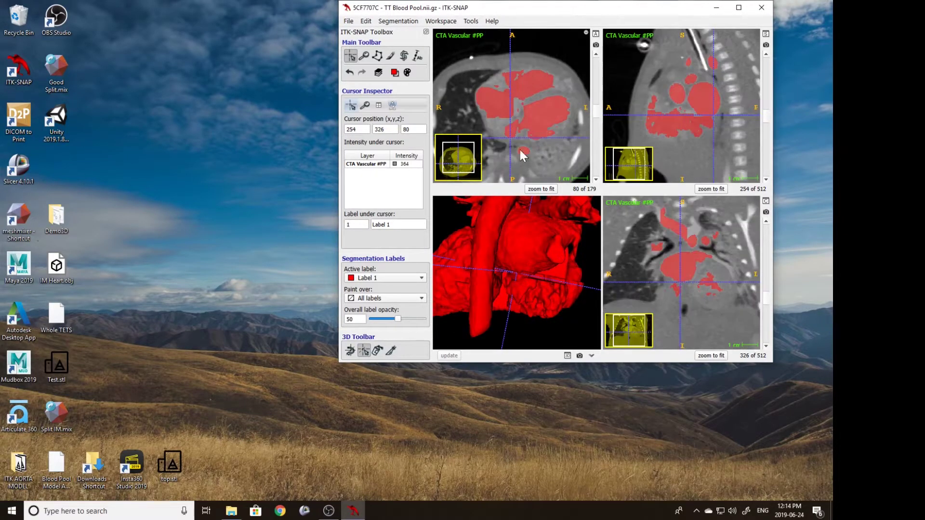
right_click_drag(521, 150, 515, 152)
middle_click_drag(516, 152, 520, 117)
scroll(521, 120, "down", 8)
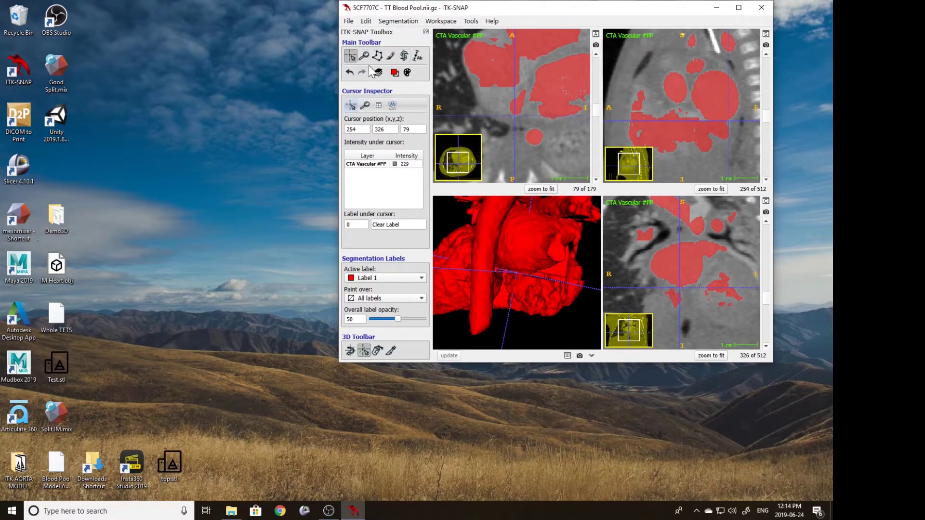
left_click(390, 56)
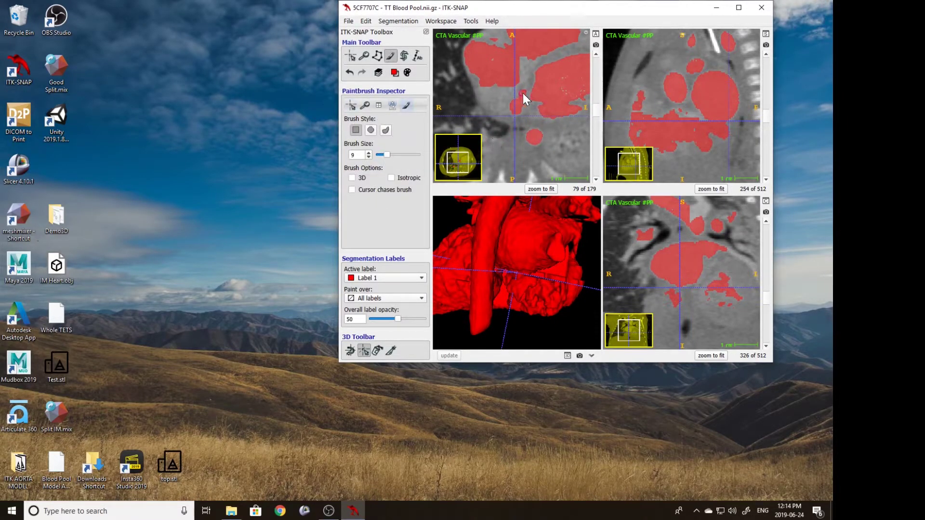
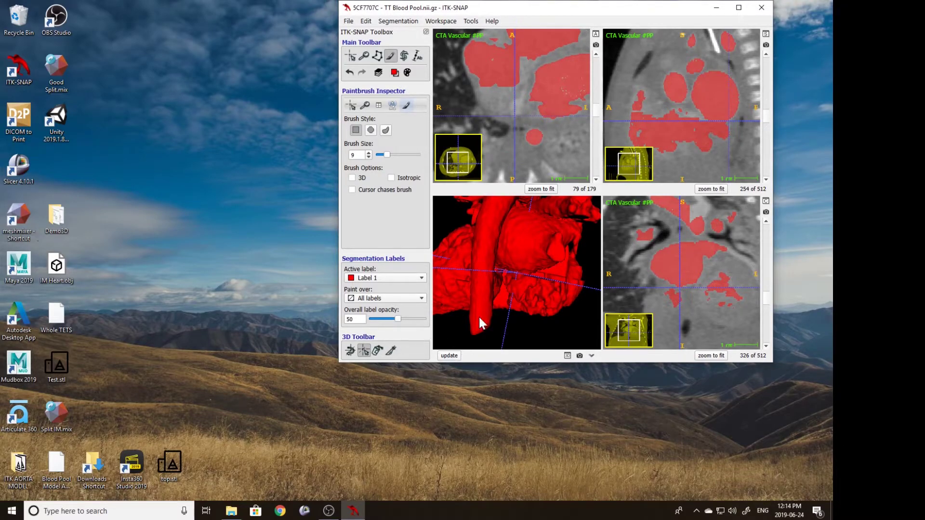
scroll(524, 90, "up", 1)
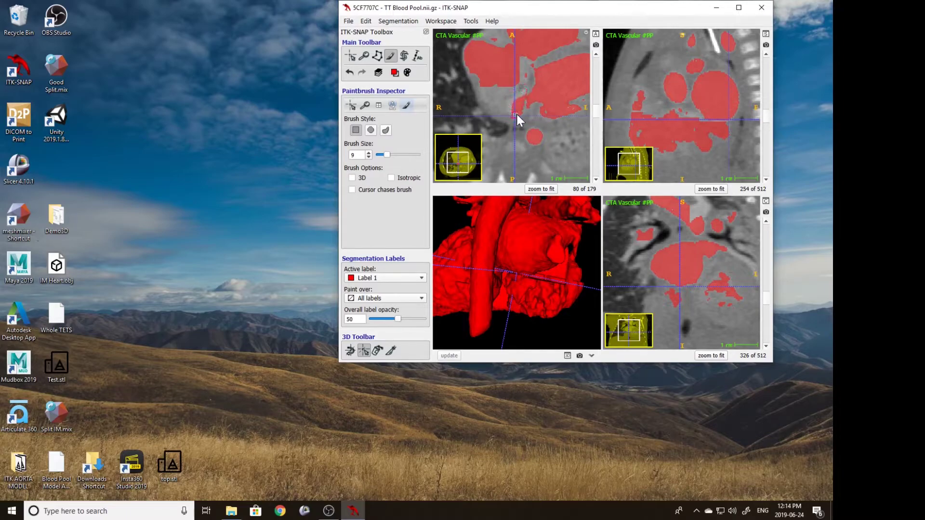
right_click_drag(519, 99, 513, 114)
left_click(453, 356)
Step: Place the 3D crosshair at the remaining seam and set a 66 × 38 × 24 auto-segmentation region at position 192, 253, 68
scroll(526, 263, "up", 3)
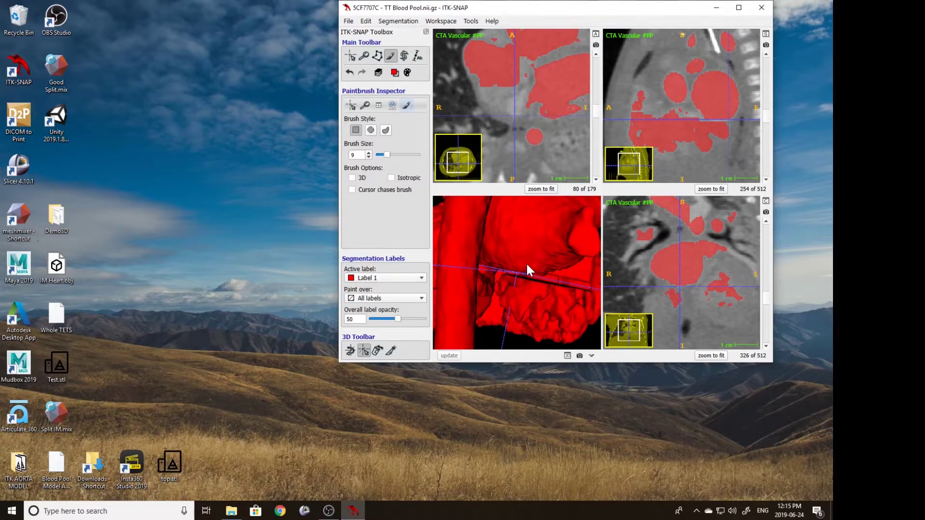
left_click(527, 264)
left_click(351, 350)
left_click_drag(508, 289, 555, 327)
left_click(404, 56)
left_click(364, 350)
left_click(525, 299)
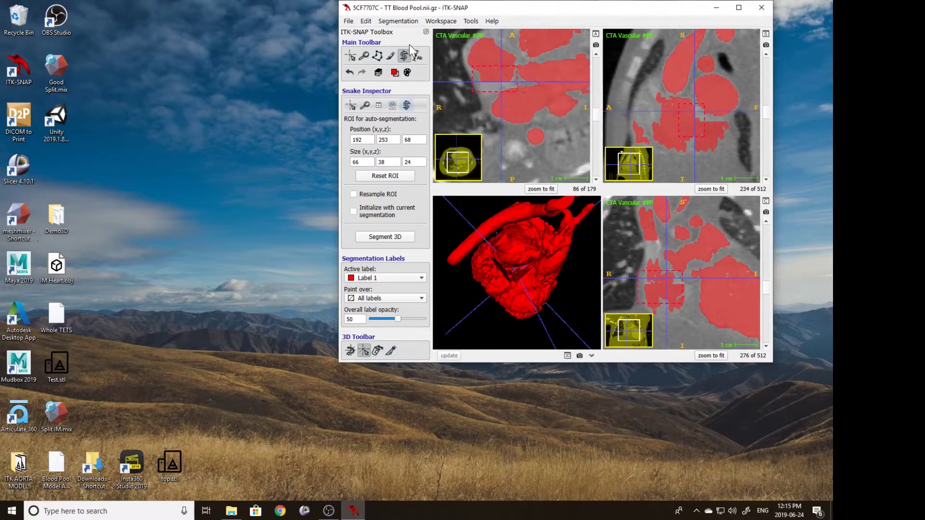
Step: Start the 3D segmentation of this region, set the lower threshold to 277, and place the cursor in the bright area at 39, 12, 17
left_click(408, 237)
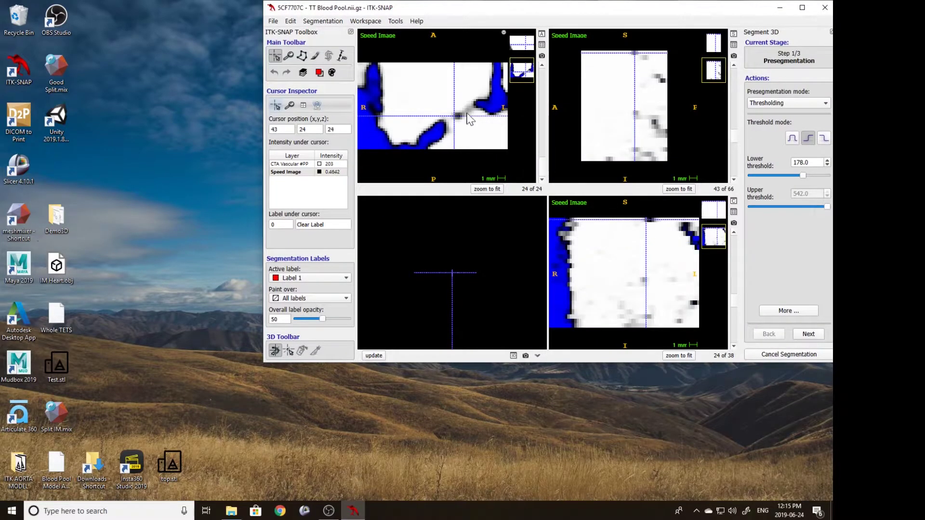
left_click_drag(804, 178, 814, 181)
scroll(479, 121, "down", 14)
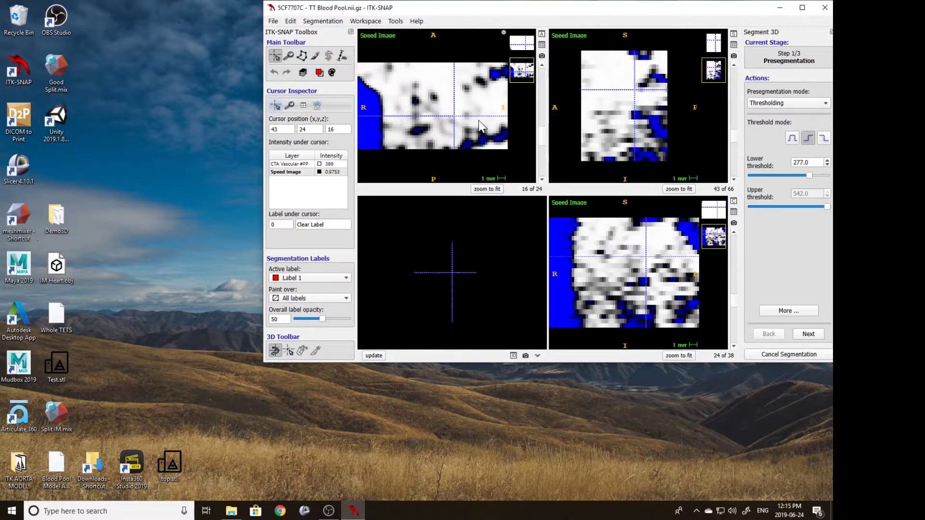
scroll(481, 120, "up", 12)
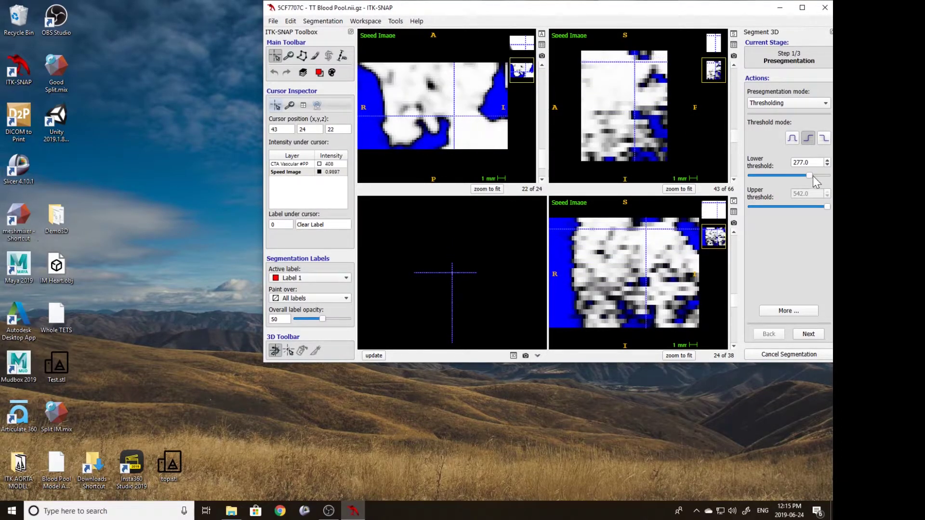
left_click_drag(809, 176, 811, 175)
scroll(433, 110, "up", 1)
scroll(434, 108, "down", 10)
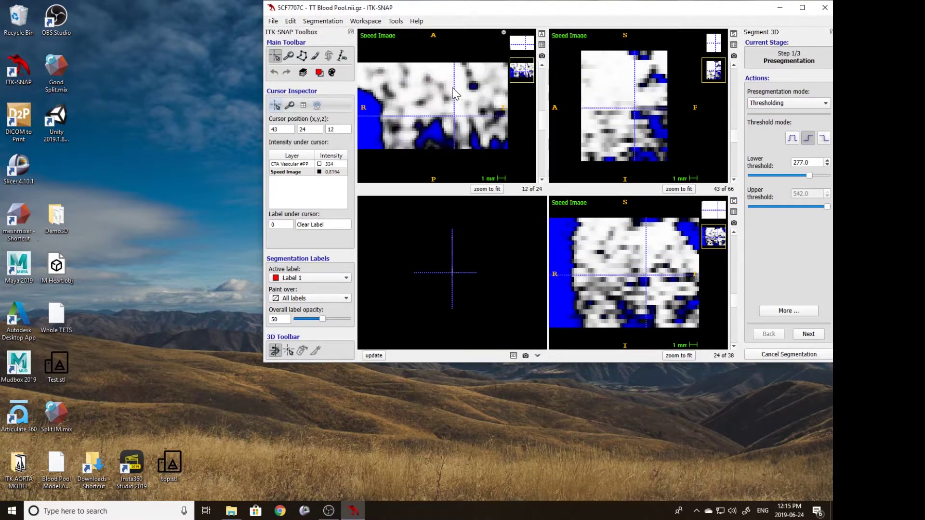
scroll(445, 96, "up", 4)
left_click(445, 89)
Step: Add a bubble at 39, 12, 17, evolve the contour until the seam area is filled, and accept the result
left_click(809, 334)
left_click(794, 115)
left_click(816, 260)
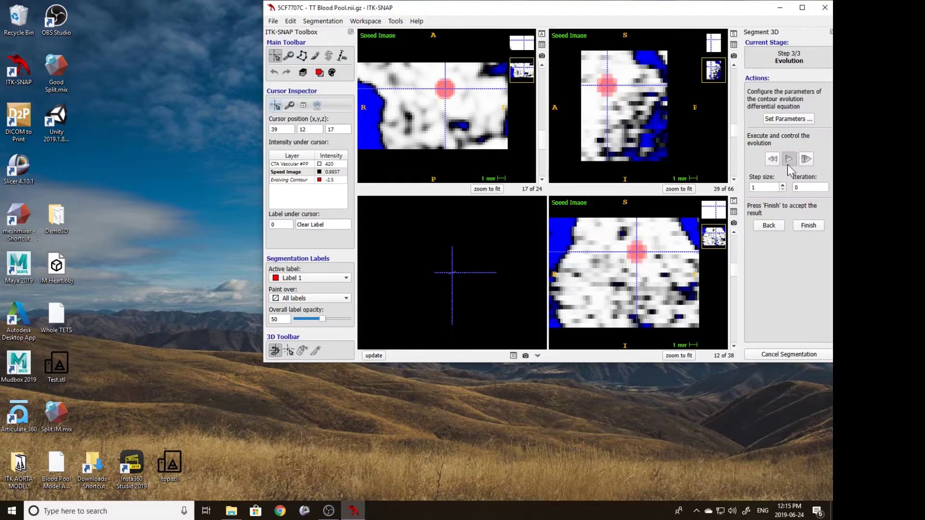
left_click(788, 160)
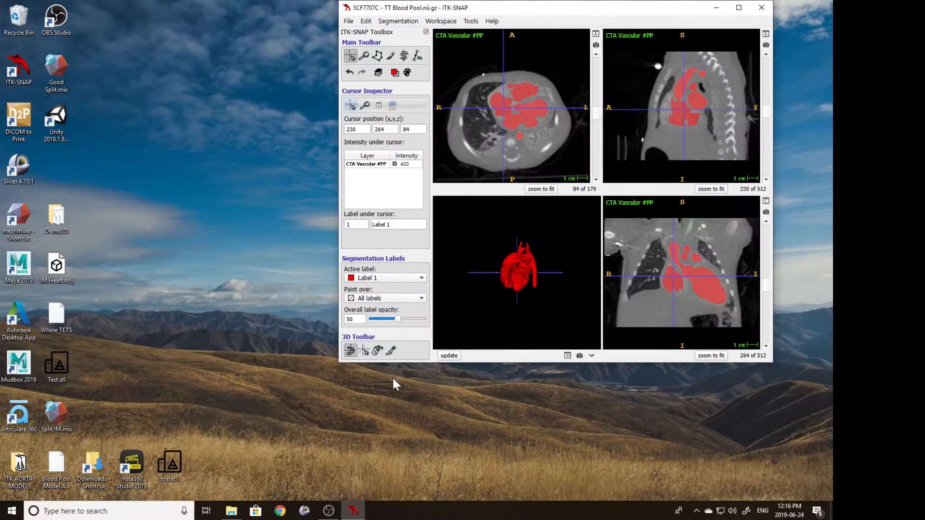
Step: Update, enlarge and rotate the 3D rendering to inspect the newly filled seam
left_click_drag(491, 275, 547, 318)
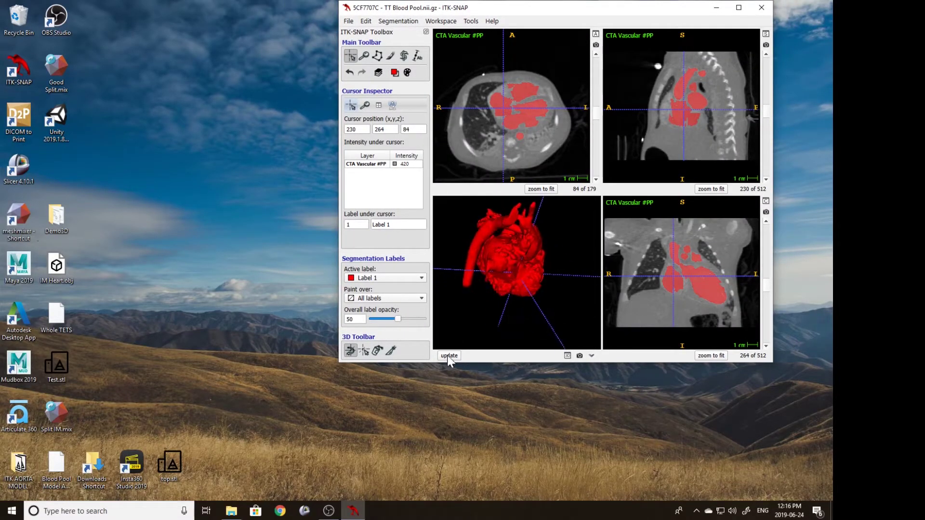
left_click(449, 357)
scroll(504, 265, "up", 3)
mouse_move(503, 262)
left_mouse_down()
mouse_move(512, 238)
mouse_move(498, 251)
left_mouse_up()
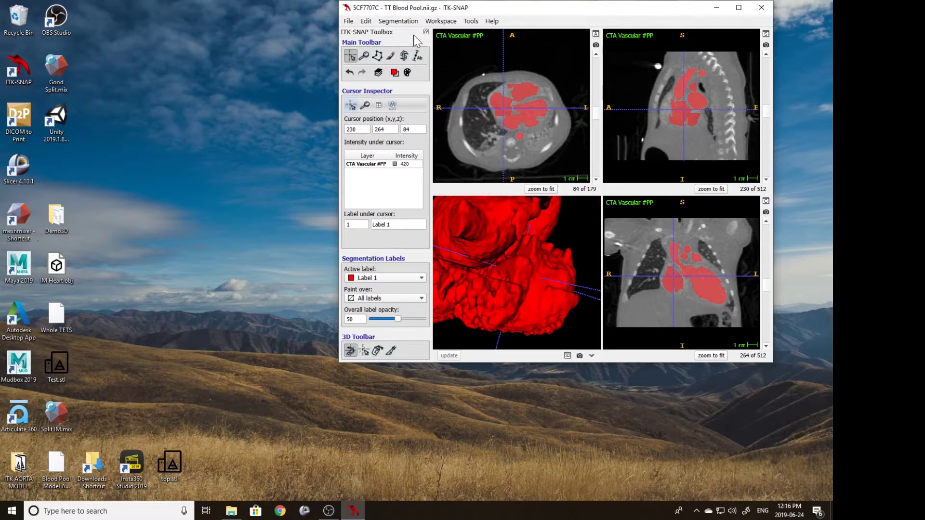
left_click(404, 56)
left_click(390, 20)
left_click(404, 56)
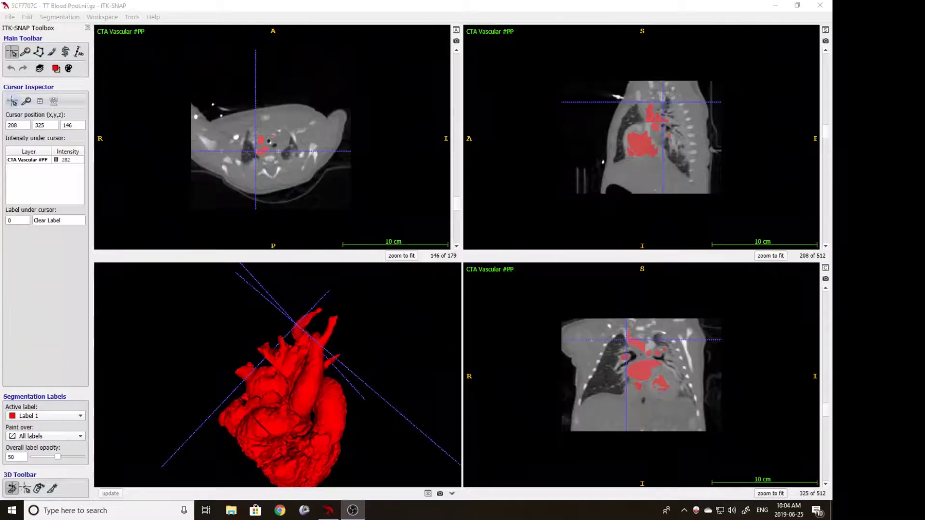
Step: Place the crosshair at the cut-off upper vessel on axial slice 146 and set a 40 × 36 × 28 auto-segmentation region at 190, 313, 140
left_click_drag(284, 334, 244, 299)
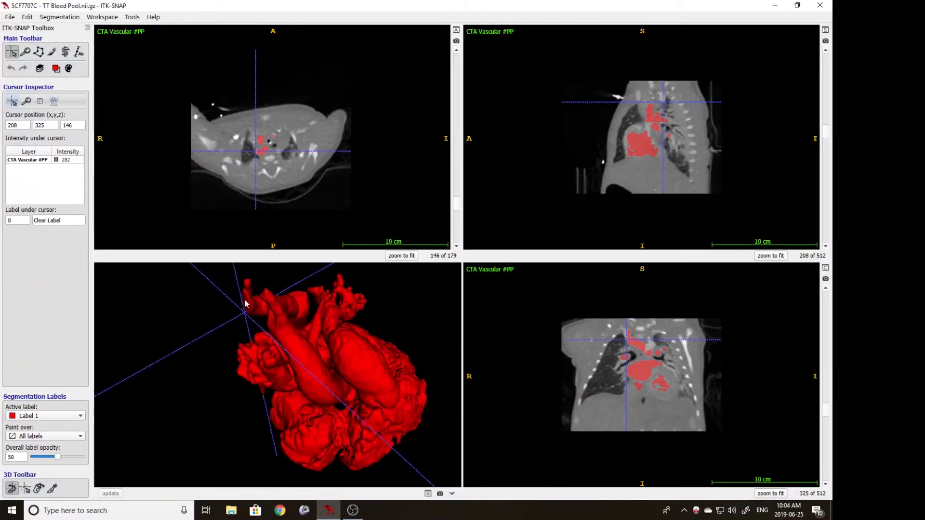
right_click_drag(252, 231, 251, 176)
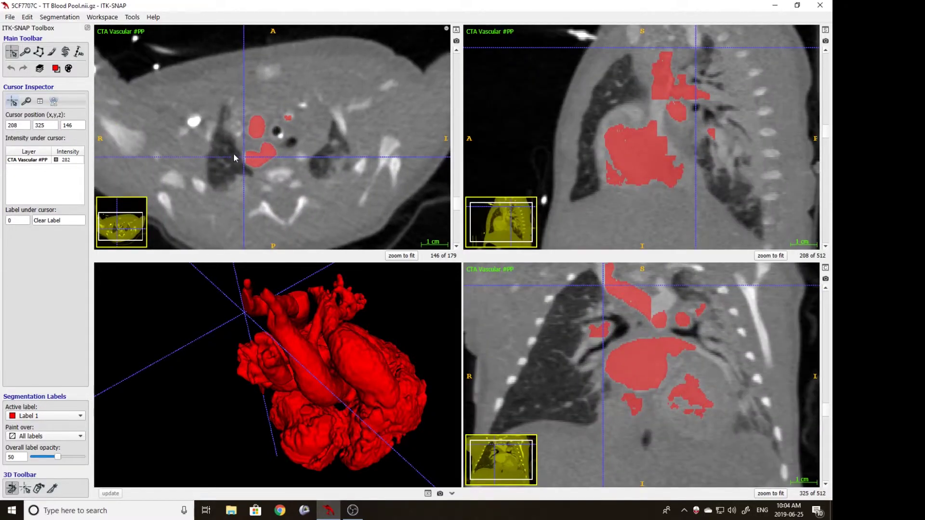
left_click(243, 158)
left_click(65, 51)
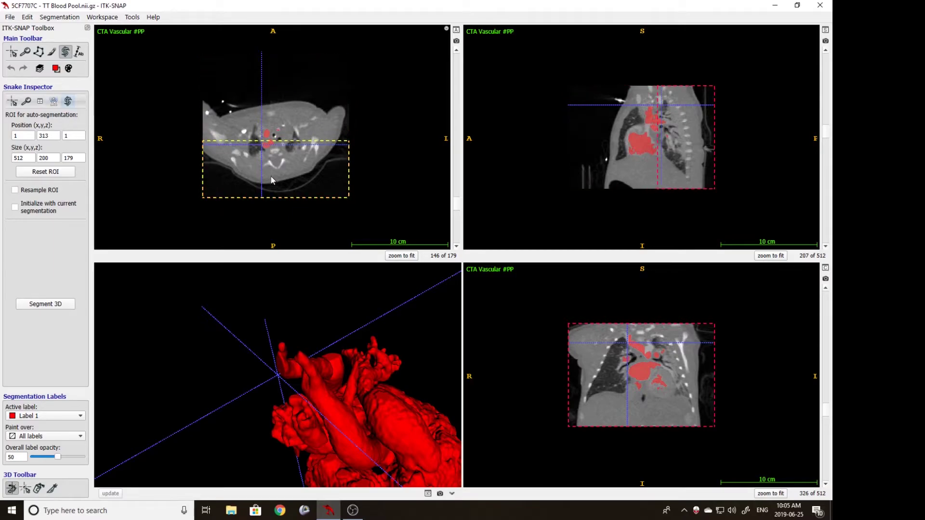
left_click_drag(201, 146, 252, 147)
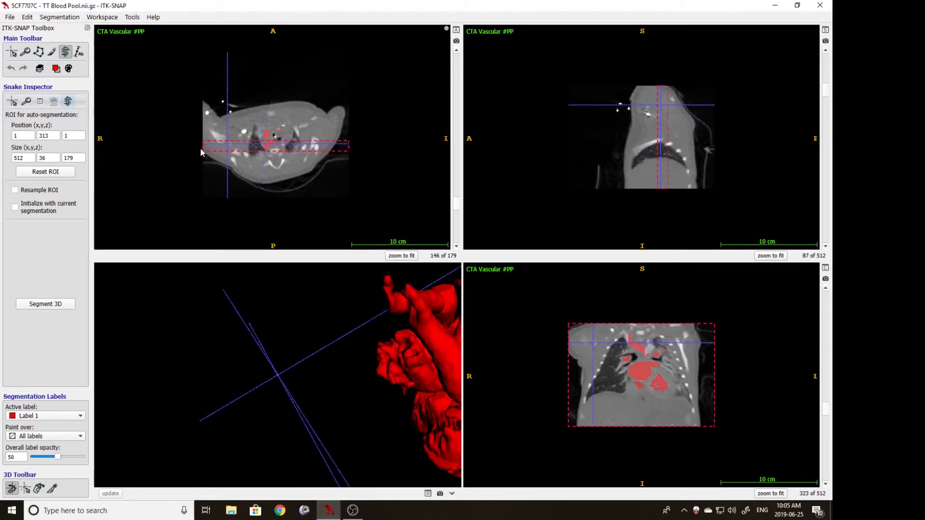
right_click_drag(649, 394, 627, 453)
left_click_drag(615, 326, 629, 329)
right_click_drag(628, 329, 625, 367)
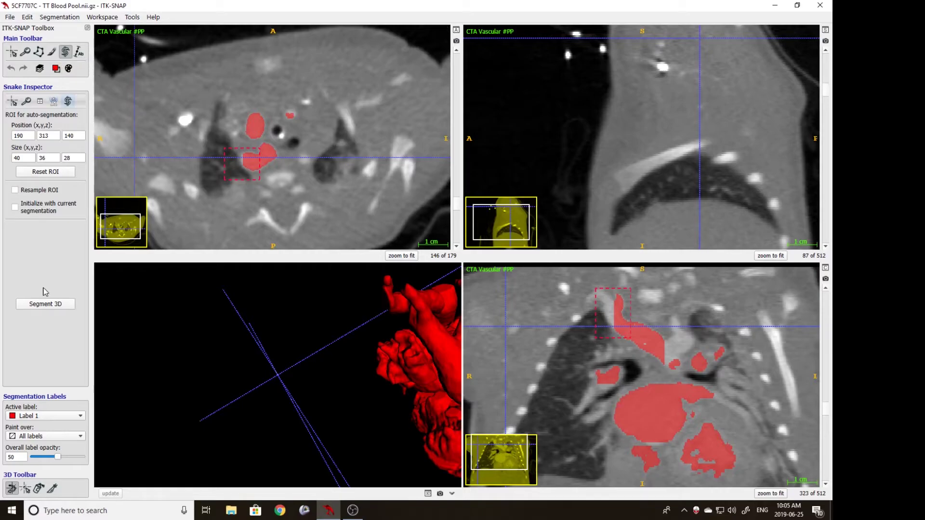
Step: Start the 3D segmentation of the vessel region with lower-only thresholding at 217 and place the cursor inside the bright vessel
left_click(55, 307)
left_click(755, 136)
left_click_drag(723, 171, 739, 171)
scroll(285, 131, "up", 6)
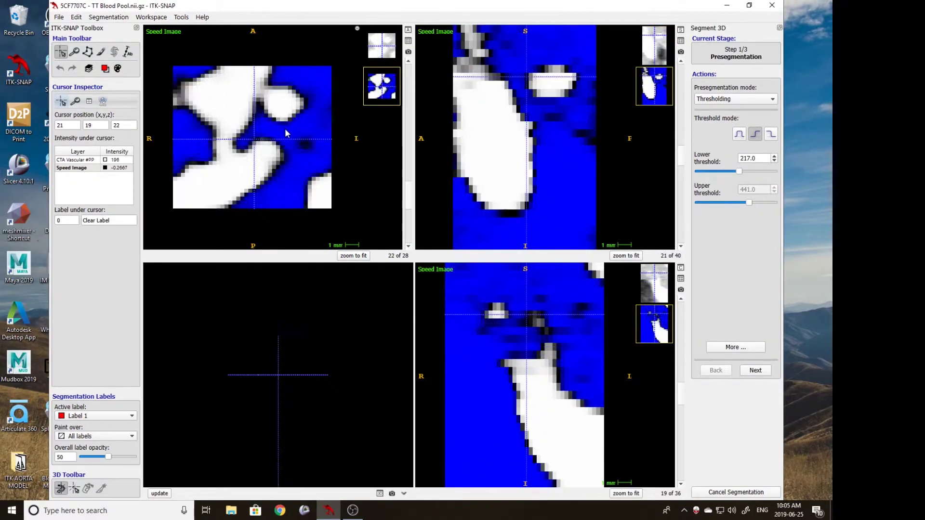
scroll(285, 129, "down", 6)
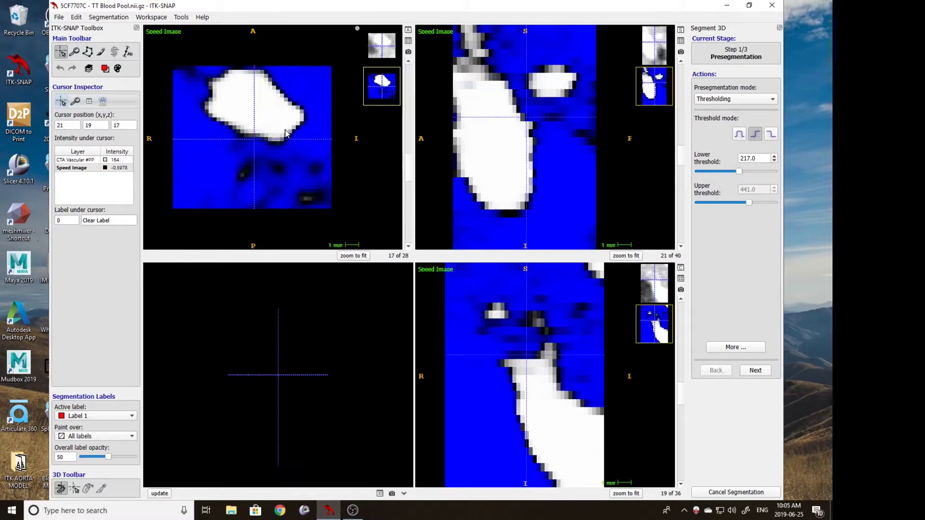
left_click(263, 108)
Step: Add a bubble inside the vessel at 23, 11, 15, evolve the contour until the vessel is filled, and accept the result
left_click(755, 370)
left_click(725, 160)
left_click(756, 258)
left_click(736, 155)
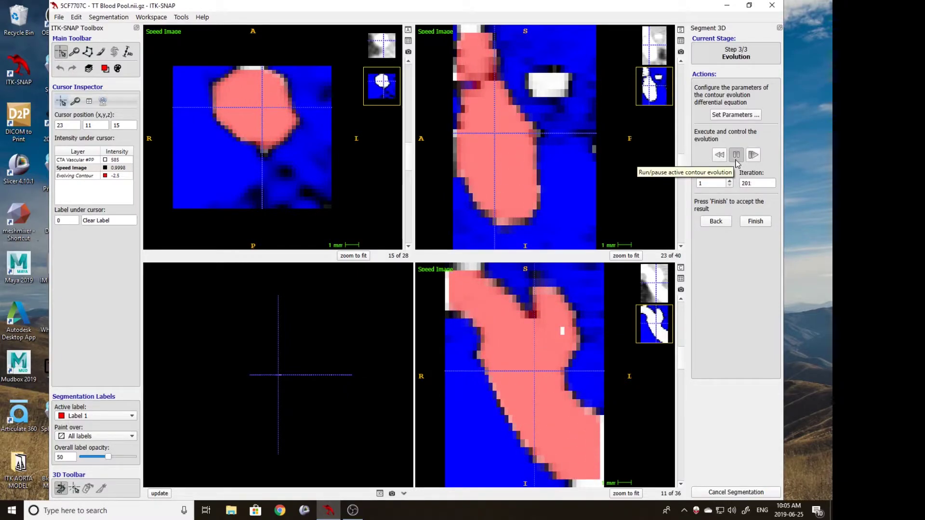
left_click(755, 221)
Step: Place the crosshair at the descending aorta's cut-off upper end and set a 40 × 46 × 37 auto-segmentation region at 259, 303, 125
left_click_drag(327, 361, 261, 409)
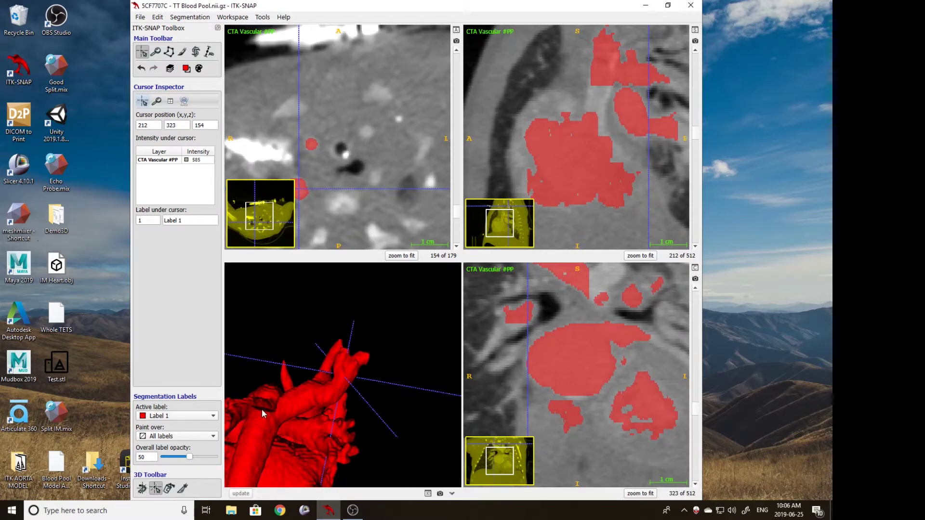
left_click(376, 206)
middle_click_drag(656, 98, 580, 174)
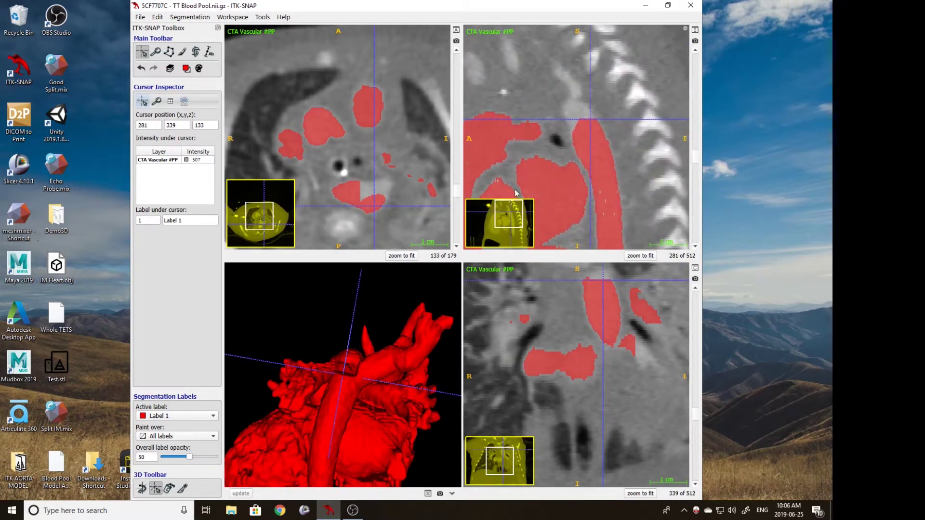
left_click(197, 51)
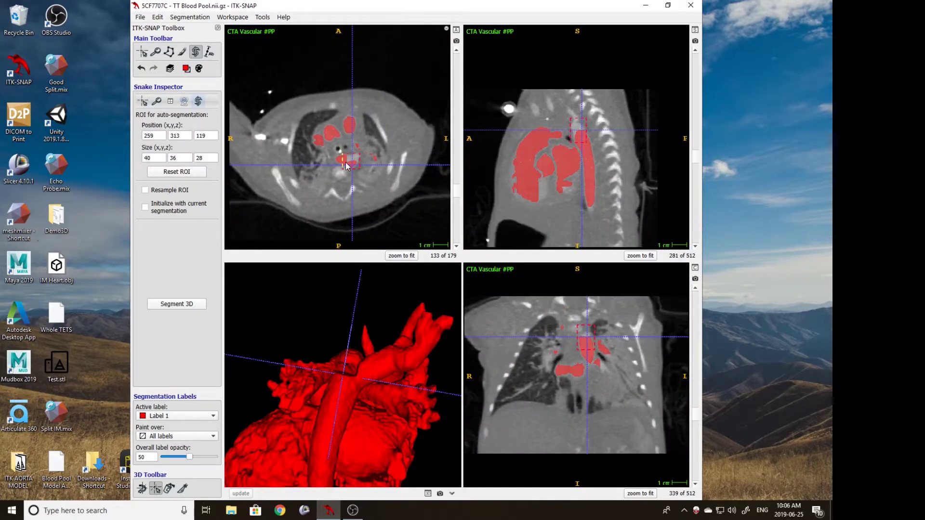
right_click_drag(346, 166, 377, 143)
right_click_drag(590, 308, 592, 332)
left_click_drag(592, 338, 594, 329)
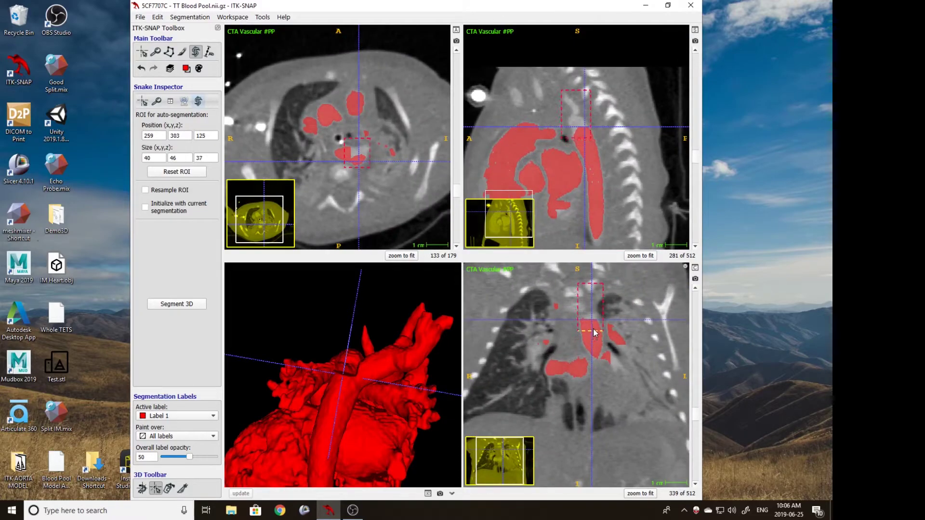
Step: Start the 3D segmentation of the aorta region with a lower threshold of 217 and place the cursor in the bright vessel at 27, 30, 8
left_click(177, 304)
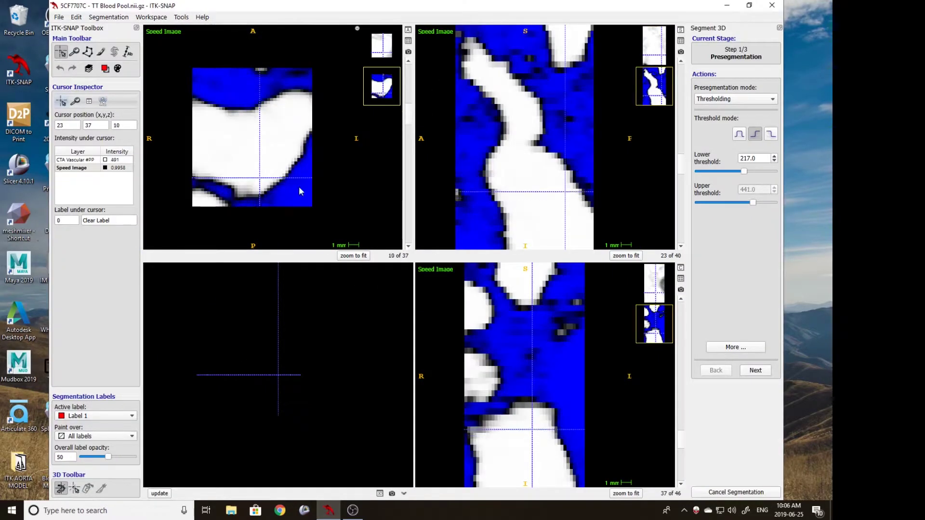
scroll(545, 202, "up", 13)
left_click(544, 208)
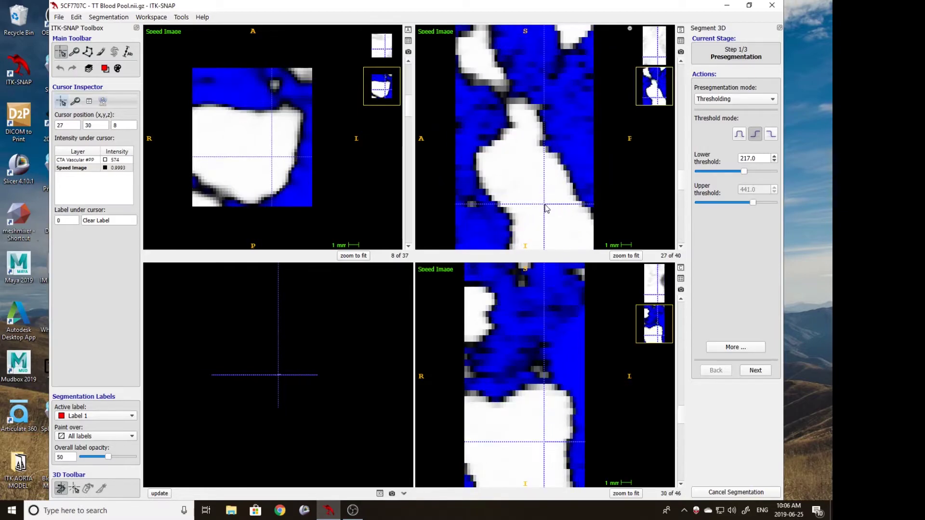
Step: Add a 1.40-radius bubble at 27, 30, 7, evolve the contour until the aorta and its branch are filled, and accept the result
left_click(754, 371)
left_click(736, 111)
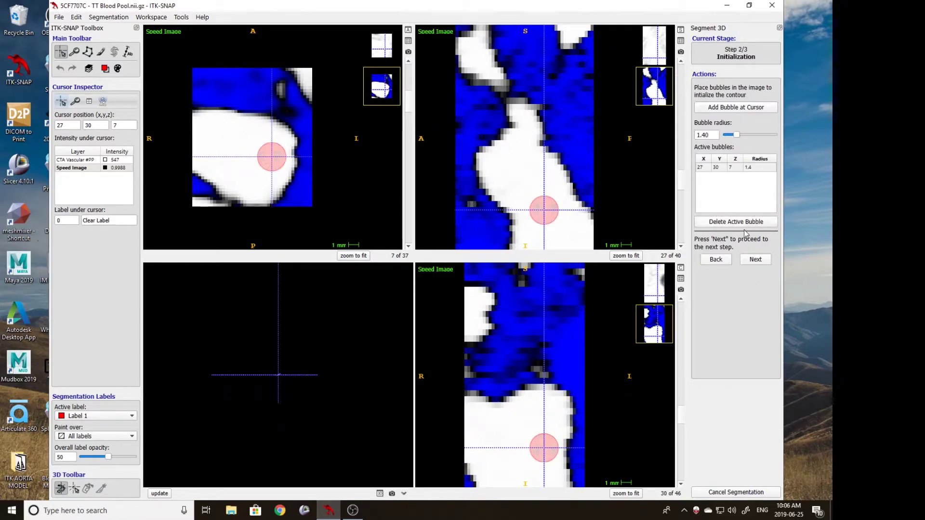
left_click(755, 258)
left_click(733, 156)
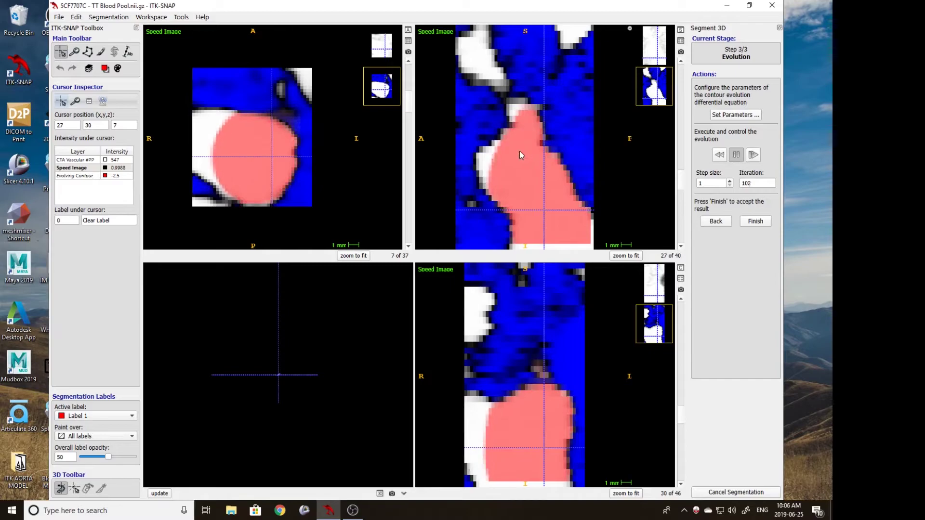
scroll(519, 152, "up", 1)
scroll(519, 150, "up", 8)
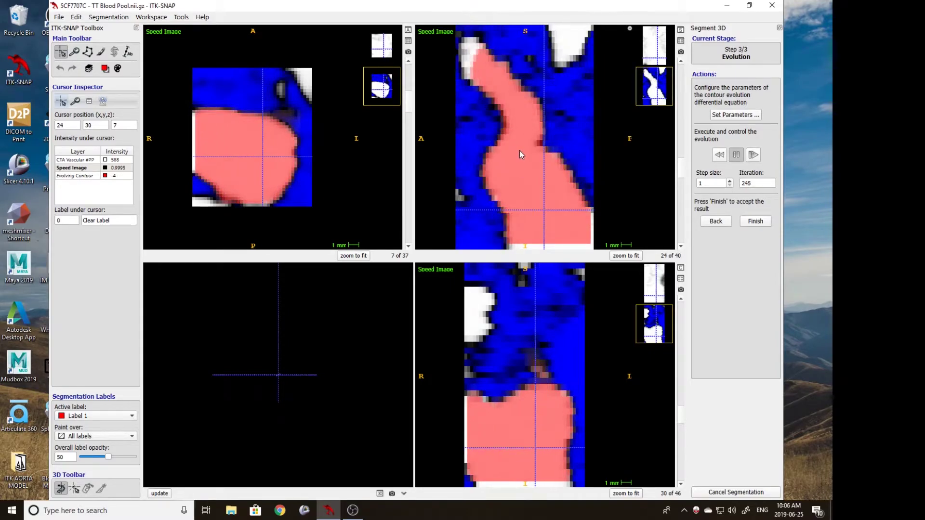
scroll(519, 150, "down", 19)
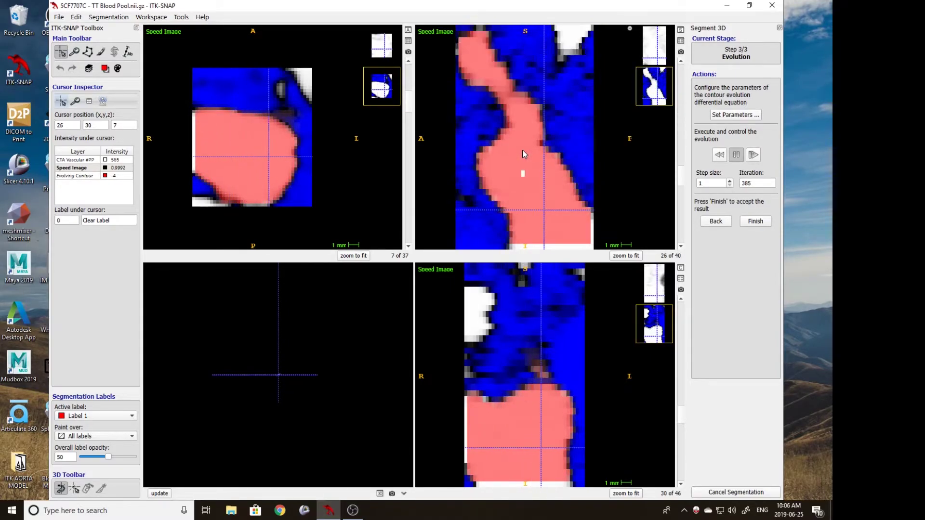
left_click(755, 221)
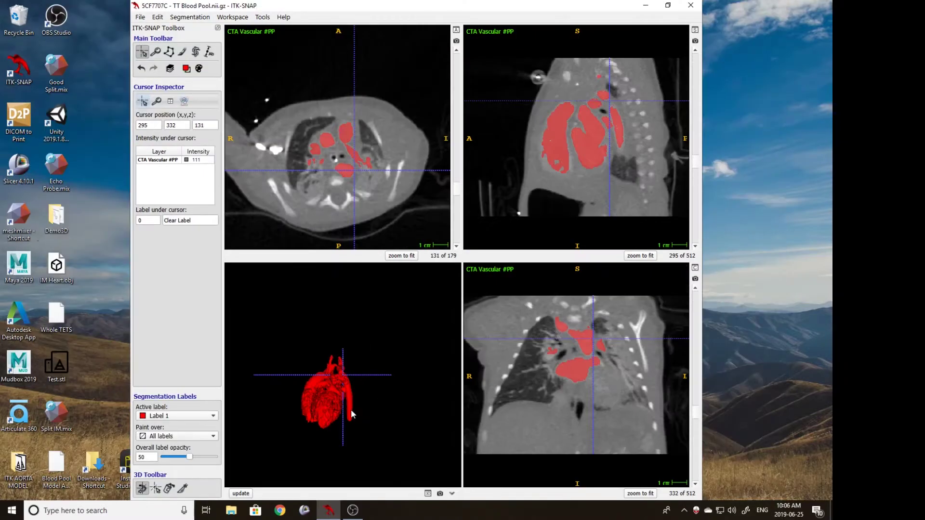
Step: Update the 3D model and place the crosshair at the gap in the segmentation beside the pulmonary artery at 242, 277, 118
left_click(241, 496)
scroll(357, 404, "up", 4)
left_click_drag(357, 404, 377, 326)
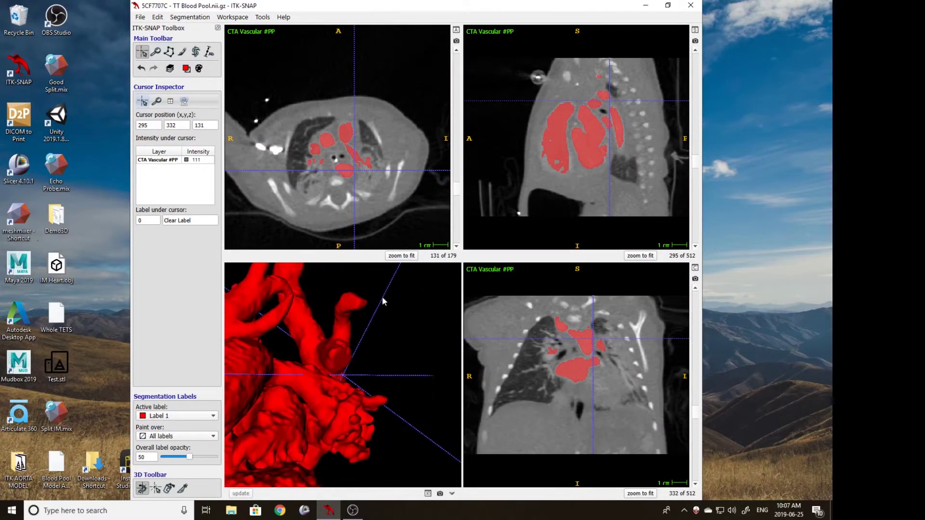
right_click_drag(341, 157, 371, 143)
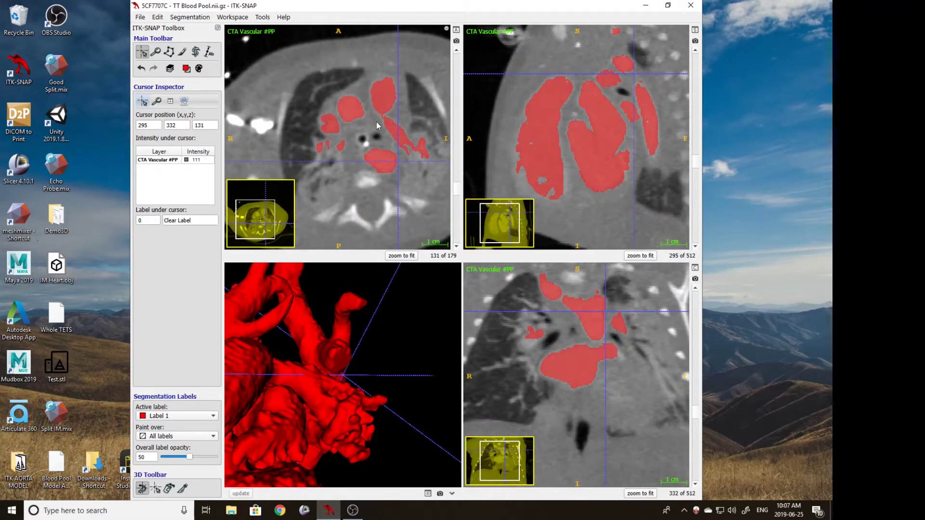
scroll(371, 121, "down", 13)
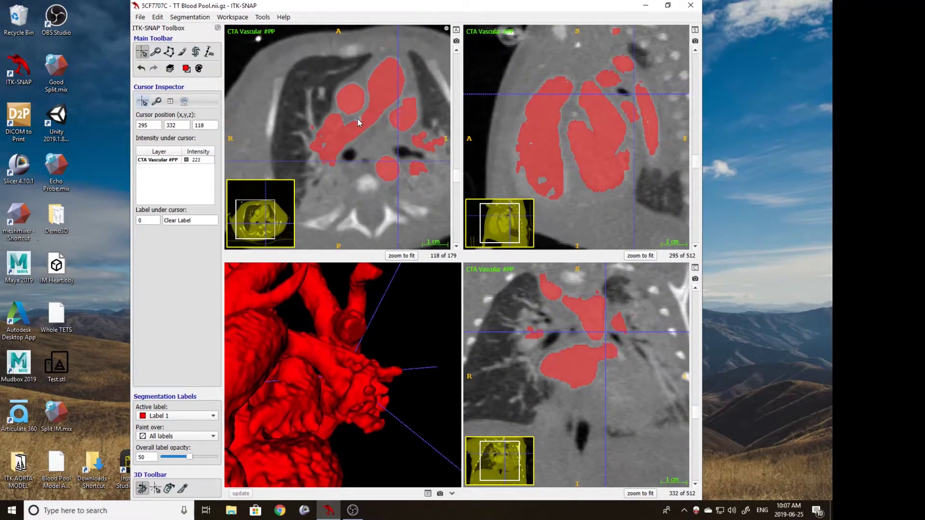
left_click(357, 119)
mouse_move(366, 401)
left_mouse_down()
mouse_move(342, 415)
mouse_move(349, 406)
left_mouse_up()
right_click_drag(349, 406, 346, 373)
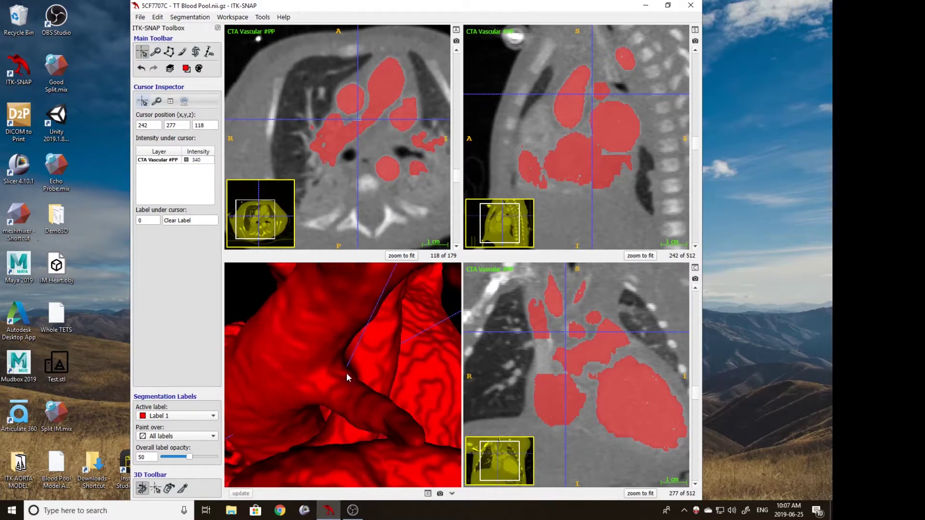
left_click_drag(347, 375, 329, 374)
Step: Reset the auto-segmentation region and tighten it around the gap to 27 × 17 × 13 at 234, 268, 113
left_click(195, 52)
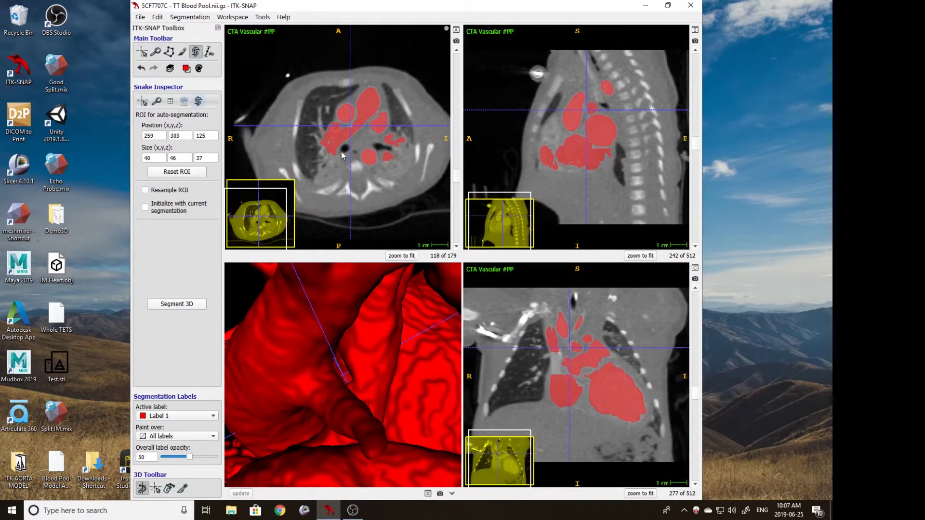
left_click(183, 172)
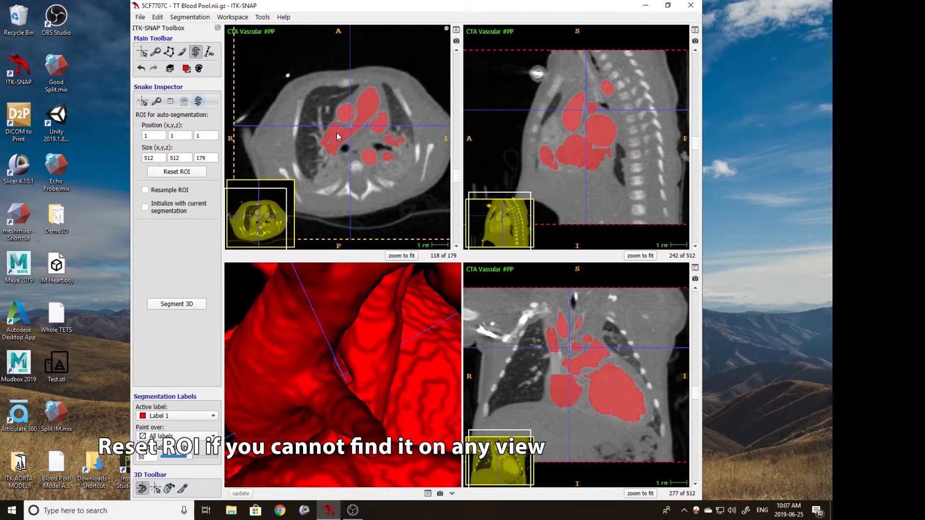
left_click_drag(352, 33, 355, 124)
left_click_drag(364, 213, 369, 145)
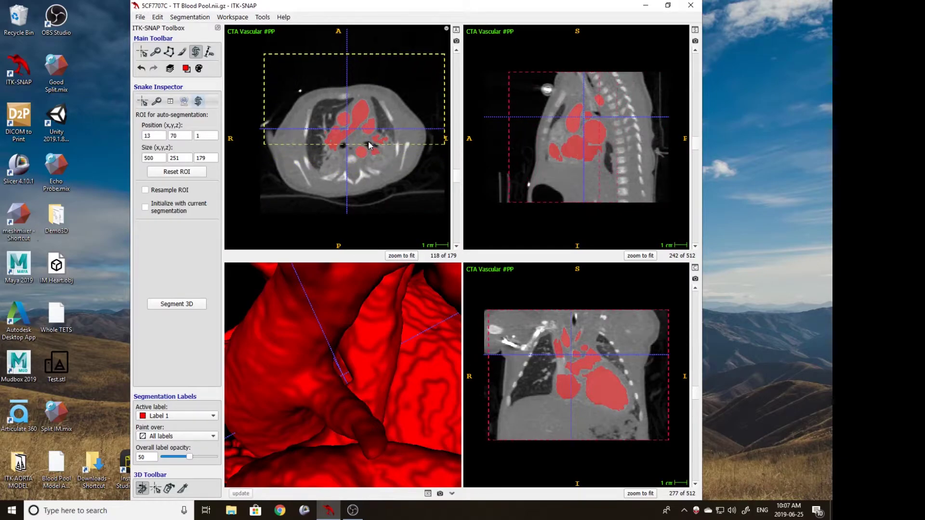
left_click_drag(359, 57, 343, 137)
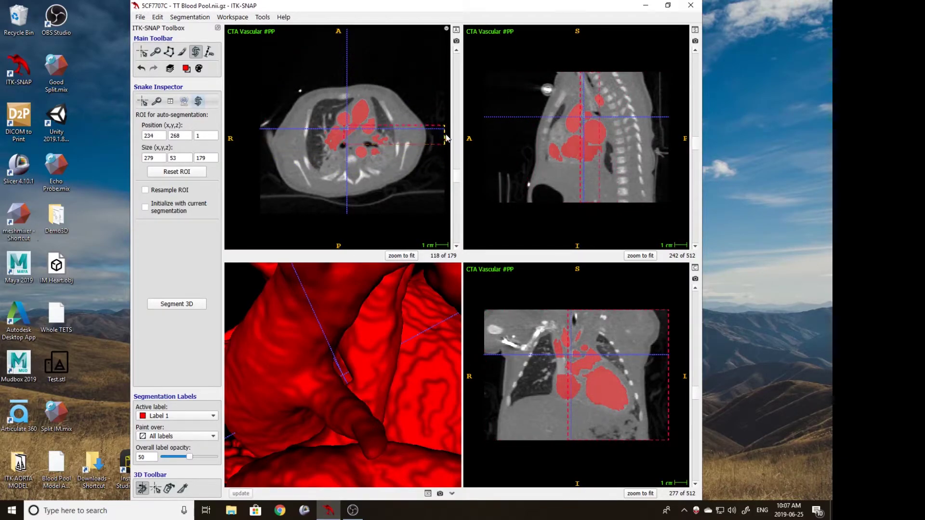
right_click_drag(341, 146, 337, 102)
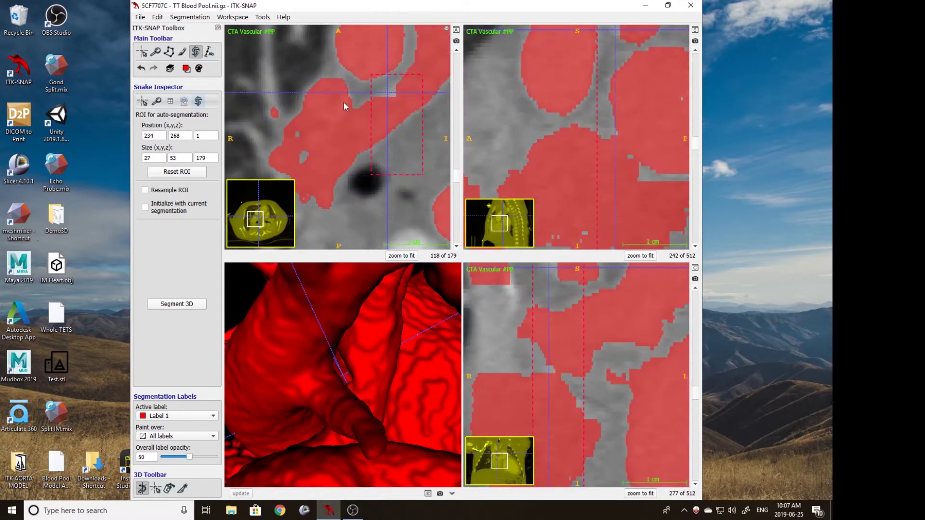
middle_click_drag(629, 316, 634, 433)
right_click_drag(554, 368, 554, 415)
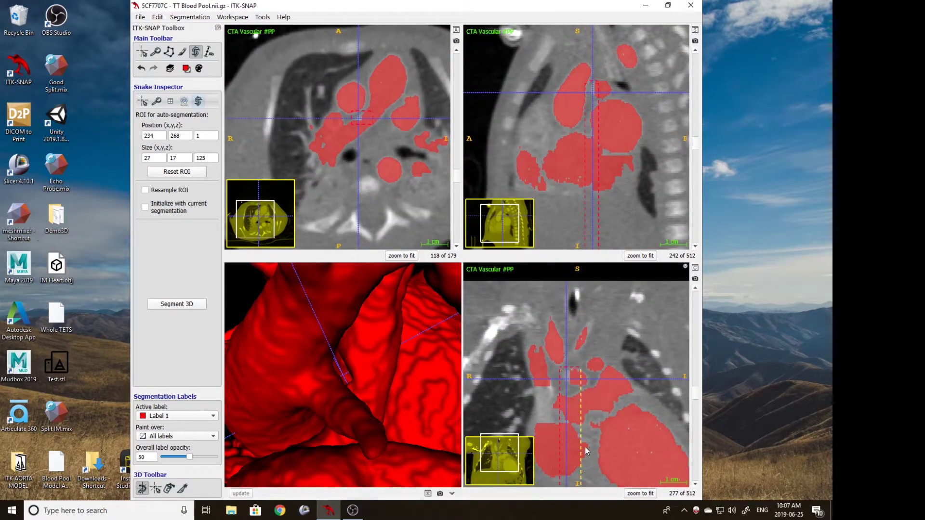
middle_click_drag(585, 451, 586, 349)
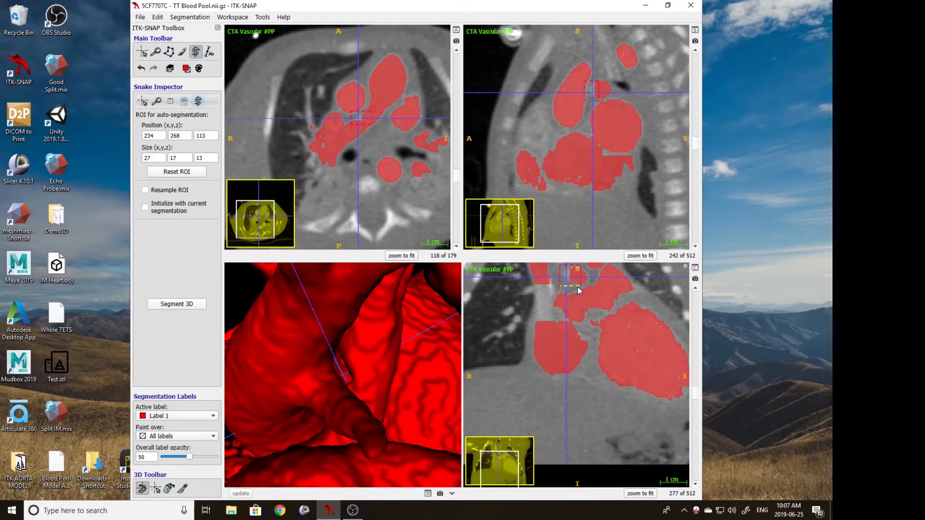
left_click(178, 300)
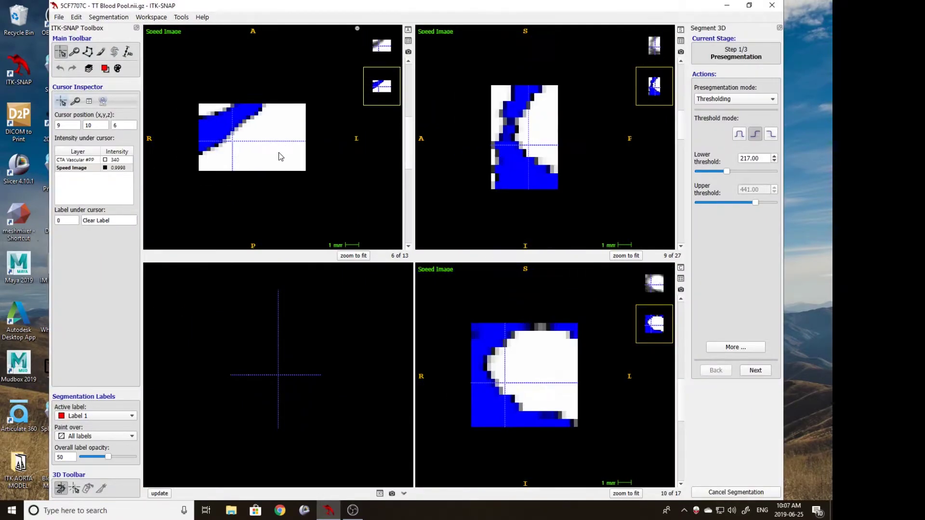
left_click(756, 370)
left_click(745, 107)
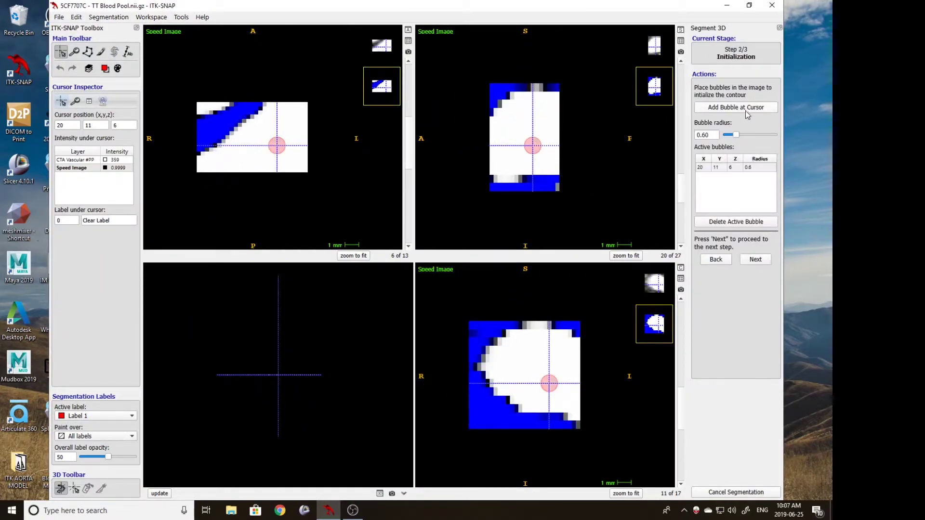
left_click(735, 494)
left_click(190, 16)
left_click(198, 57)
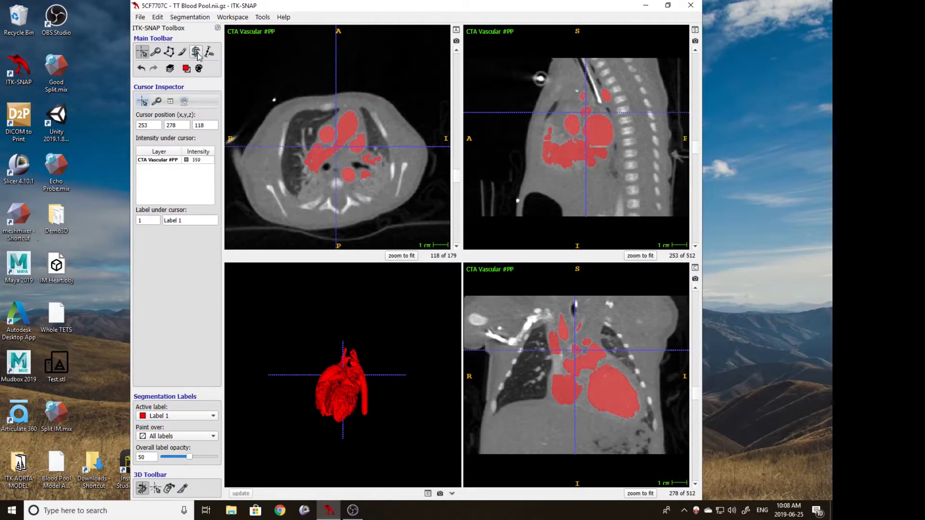
Step: Run the 3D segmentation of the small region with an enlarged bubble at 20, 11, 6, evolve the contour, and accept the result
left_click(196, 52)
left_click(194, 302)
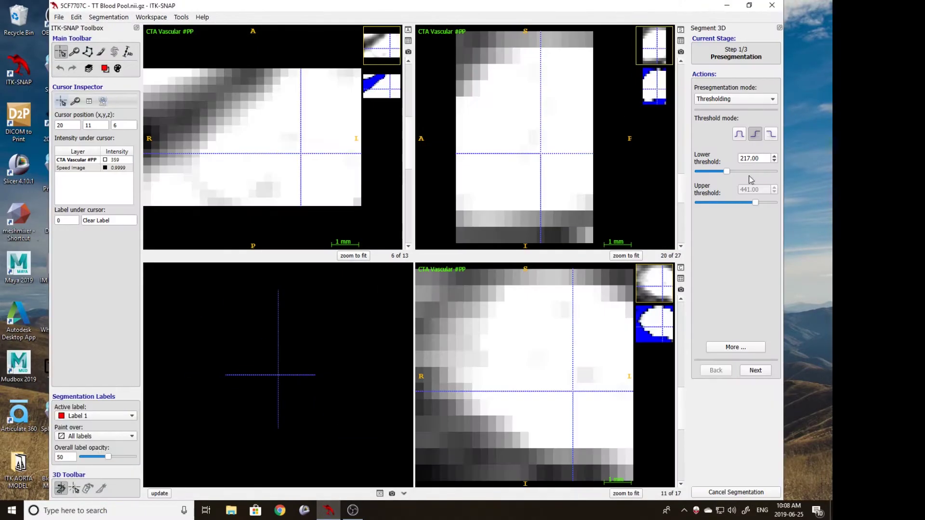
left_click(756, 371)
left_click(742, 107)
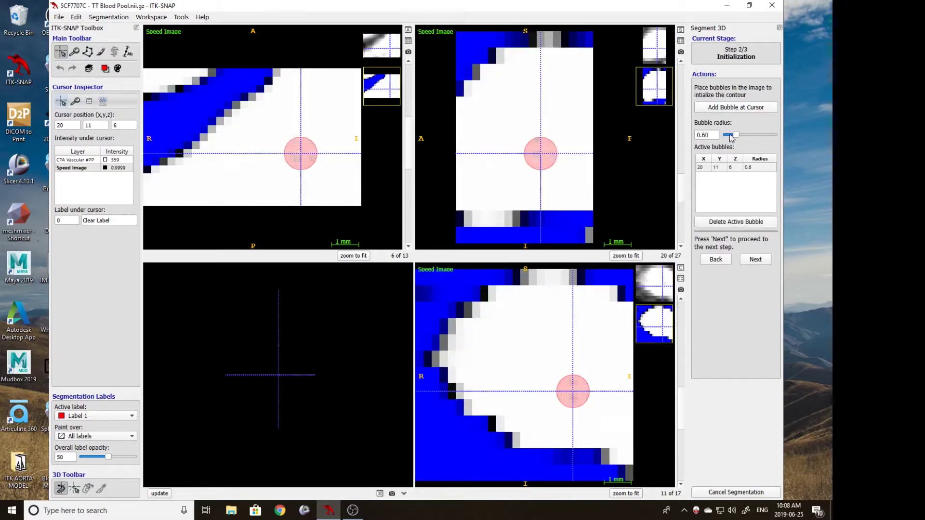
left_click_drag(733, 135, 748, 140)
left_click(756, 259)
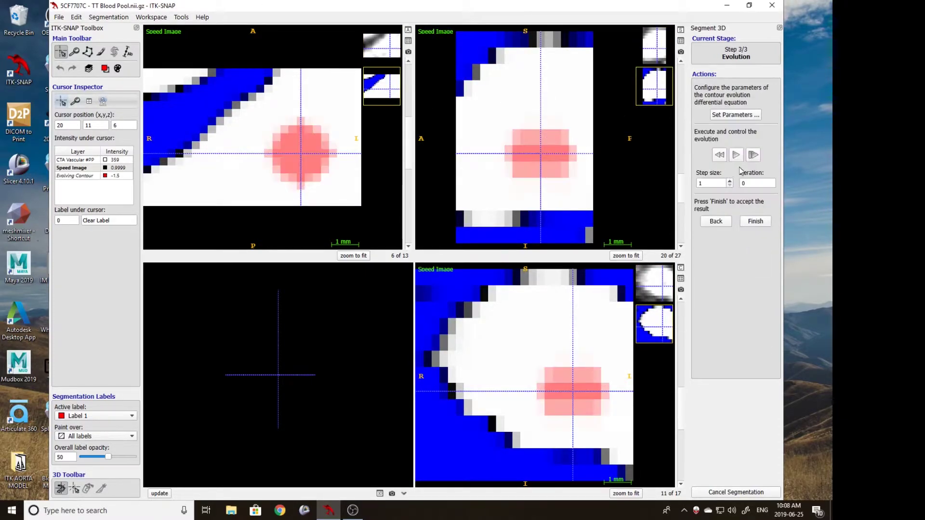
left_click(736, 155)
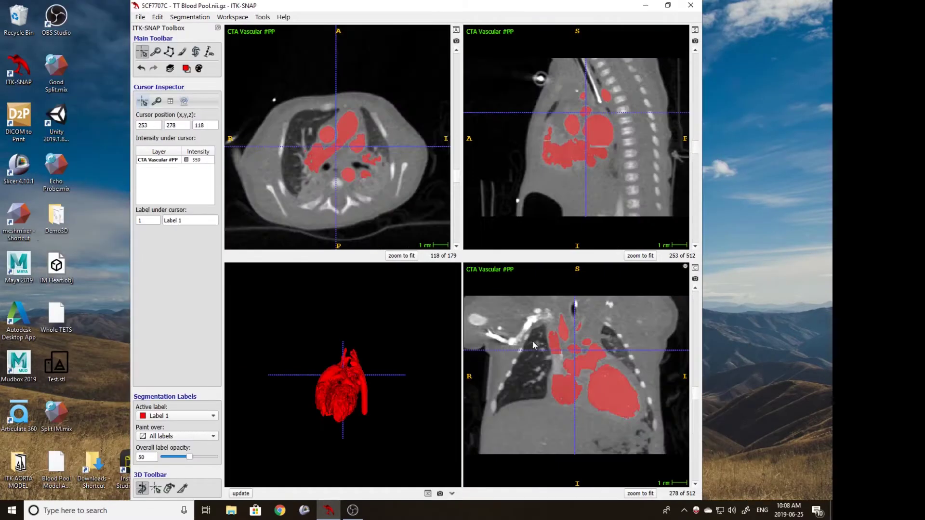
Step: Inspect the vessels on the 3D model and place the crosshair at the incomplete edge beside the heart at 190, 297, 107
scroll(299, 291, "up", 5)
left_click_drag(299, 291, 348, 425)
scroll(348, 425, "up", 3)
left_click_drag(333, 359, 340, 326)
right_click_drag(346, 145, 378, 123)
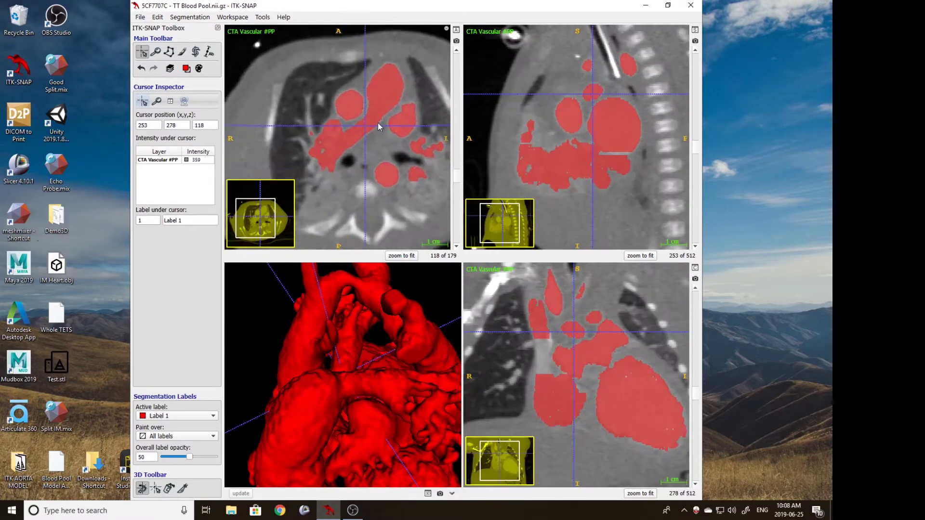
middle_click_drag(377, 137, 354, 135)
scroll(355, 137, "down", 2)
left_click(363, 138)
left_click_drag(358, 432, 282, 299)
scroll(368, 139, "down", 9)
left_click(293, 138)
Step: Reset the auto-segmentation region and shrink it around the incomplete edge to 35 × 56 × 39 at 180, 267, 87
left_click(195, 51)
left_click(177, 171)
left_click(363, 167)
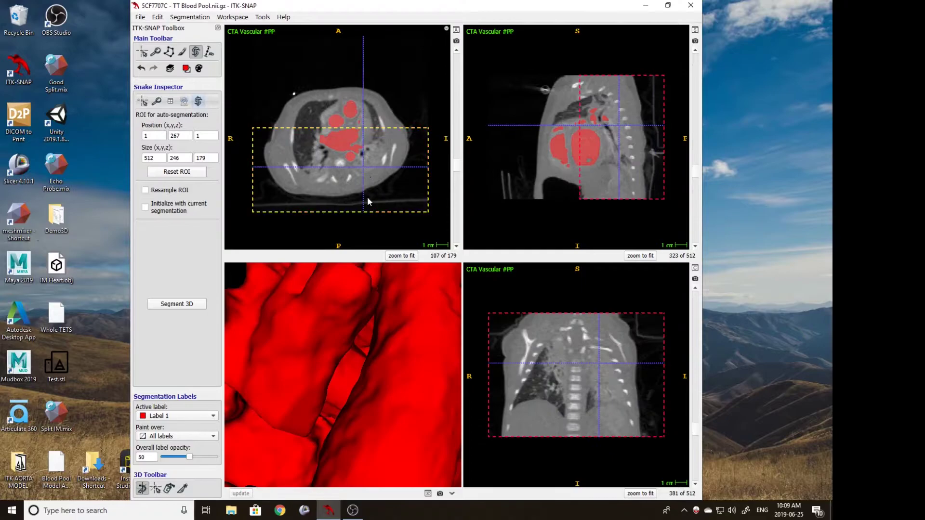
left_click_drag(328, 168, 314, 150)
right_click_drag(607, 102, 606, 137)
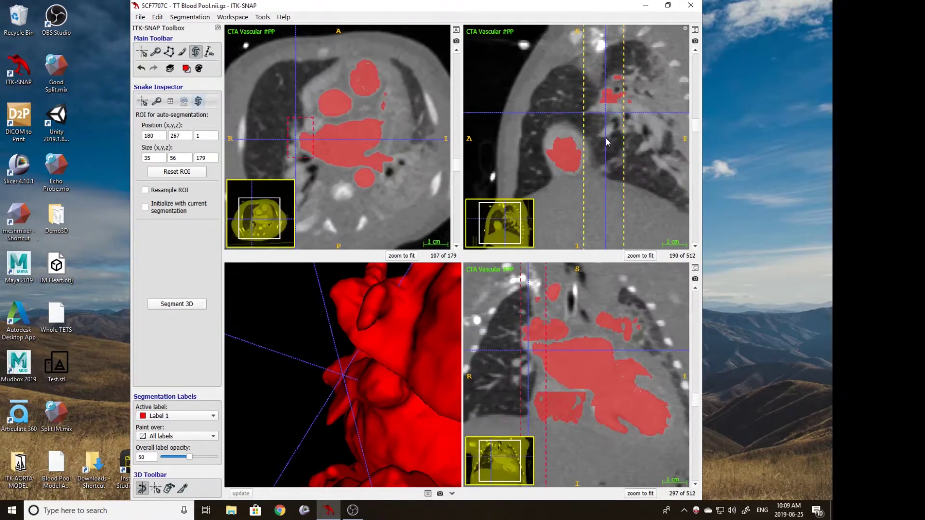
middle_click_drag(610, 228, 592, 169)
left_click_drag(596, 73, 596, 82)
right_click_drag(595, 144, 589, 122)
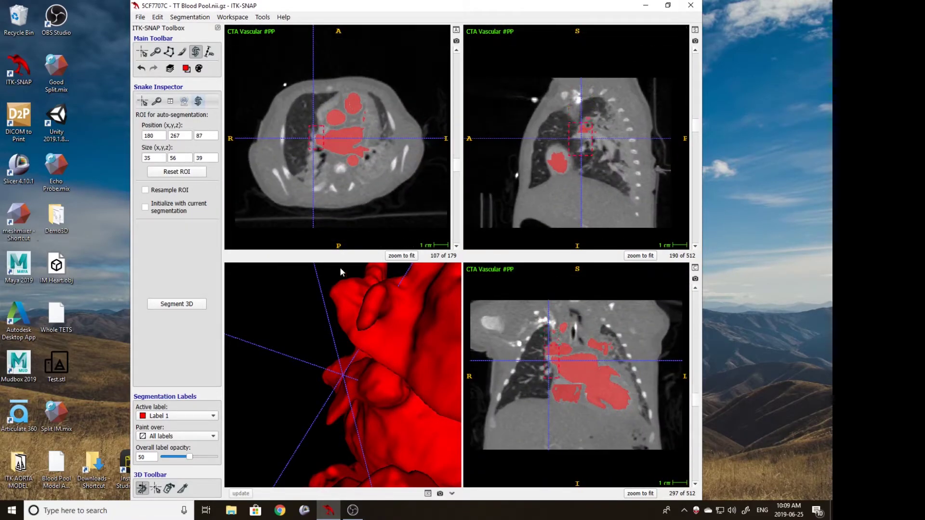
Step: Run the 3D segmentation of this region with a bubble at 28, 37, 21, evolve the contour until the vessels are filled, and accept the result
left_click(201, 305)
left_click(758, 378)
left_click(754, 110)
left_click(755, 259)
left_click(736, 155)
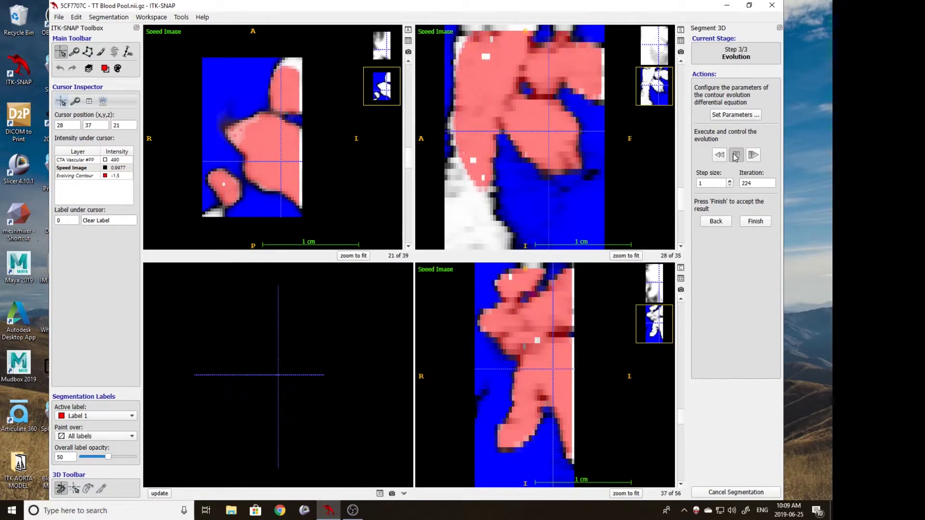
left_click(736, 156)
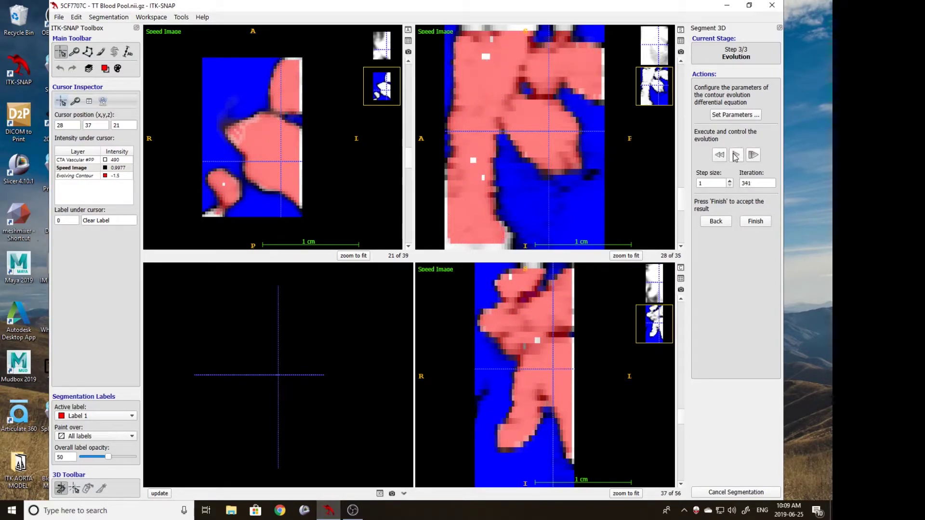
left_click(755, 221)
Step: Update the 3D model and inspect the heart and descending aorta from behind
left_click_drag(343, 414, 395, 463)
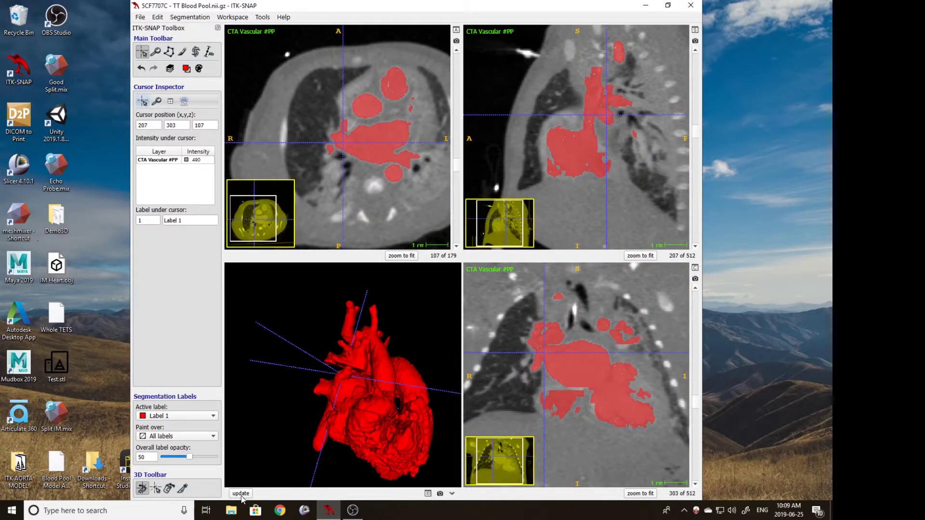
left_click(241, 496)
scroll(326, 378, "up", 3)
left_click_drag(326, 378, 418, 419)
Step: Examine the axial slices between about 72 and 93 for false connections between the chambers across the septum
scroll(386, 143, "down", 5)
scroll(388, 148, "down", 9)
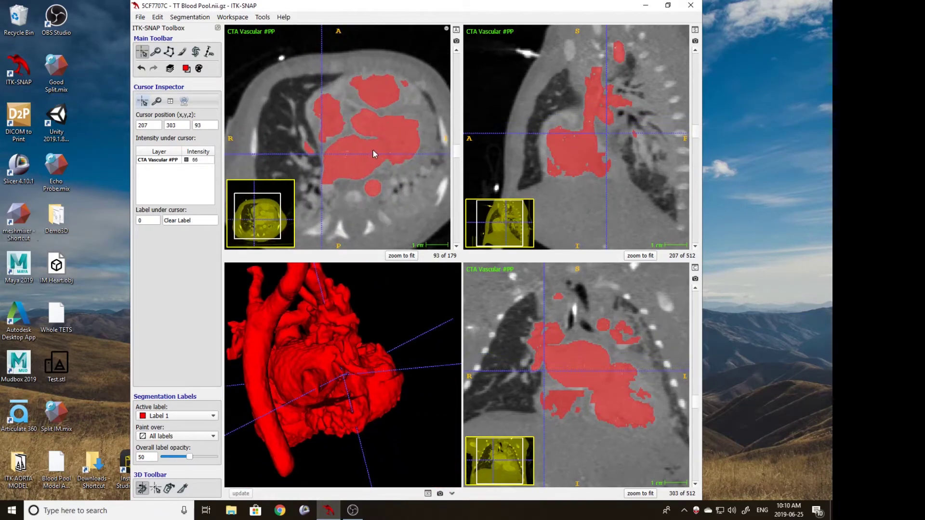
scroll(373, 152, "down", 12)
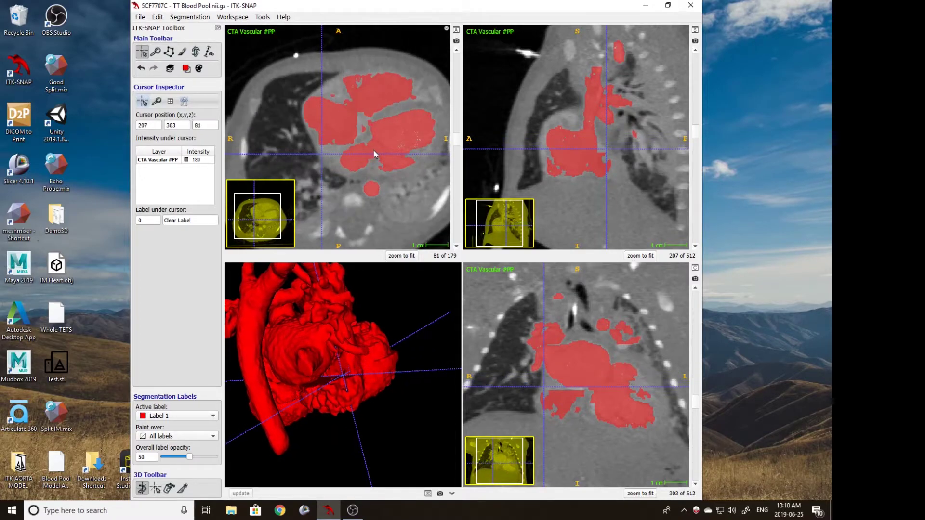
scroll(374, 153, "down", 6)
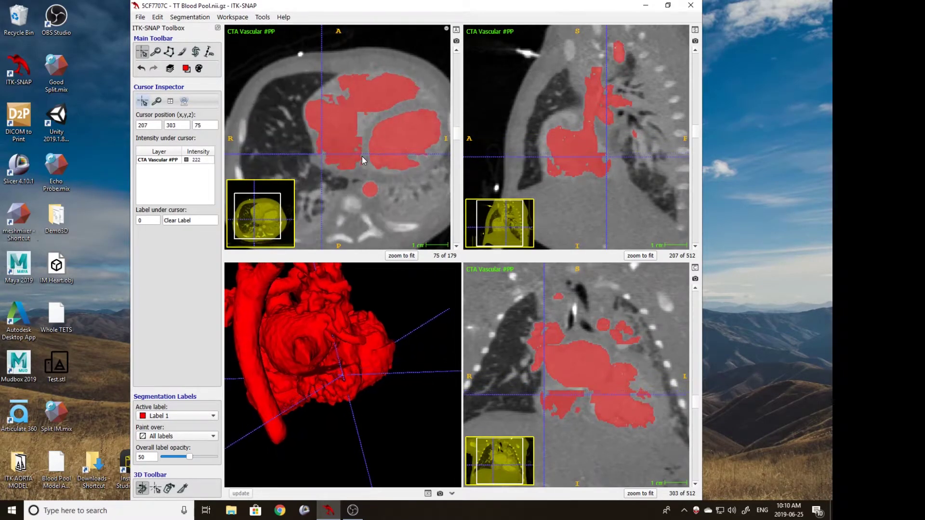
scroll(363, 156, "up", 6)
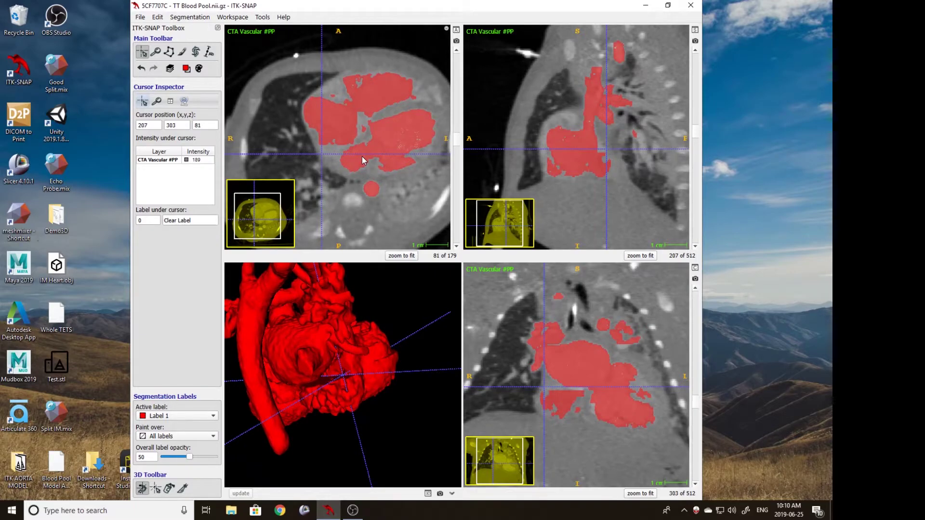
scroll(362, 156, "up", 2)
scroll(362, 156, "up", 7)
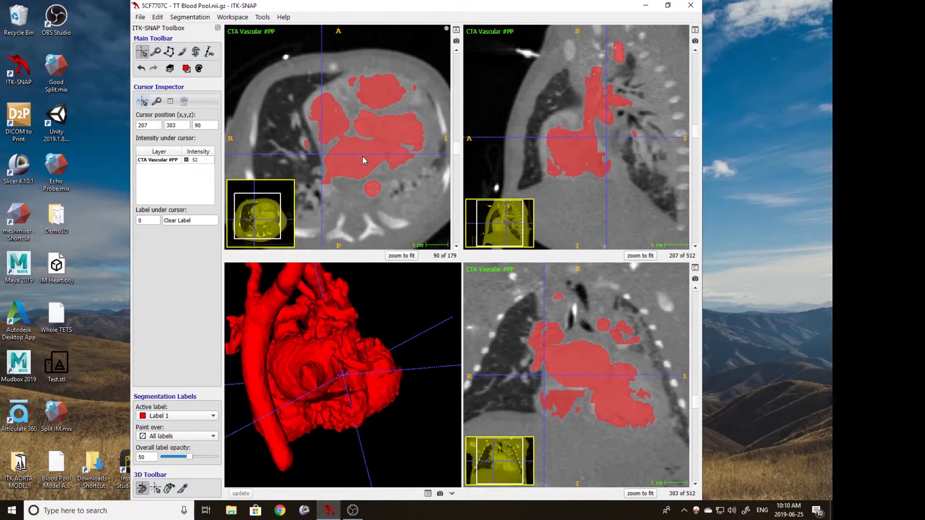
right_click_drag(341, 142, 337, 116)
scroll(353, 125, "down", 1)
scroll(354, 125, "down", 8)
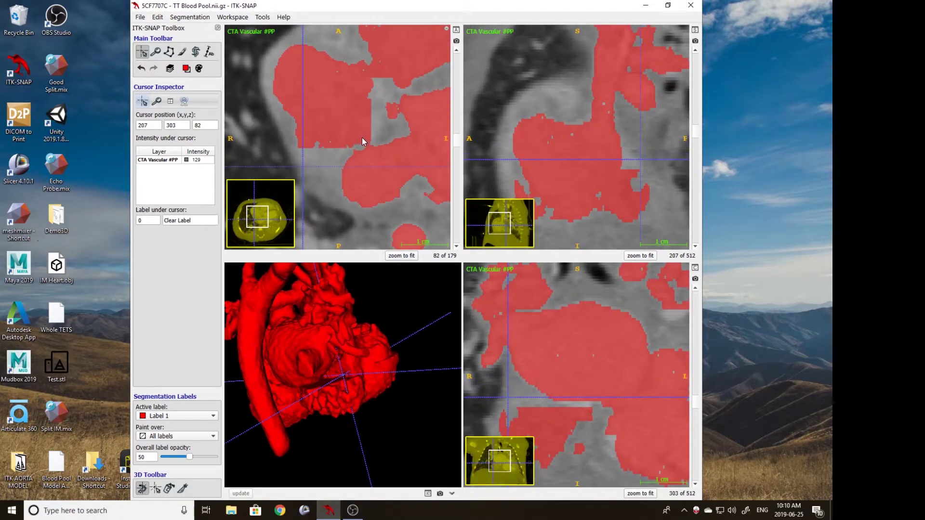
scroll(363, 141, "up", 10)
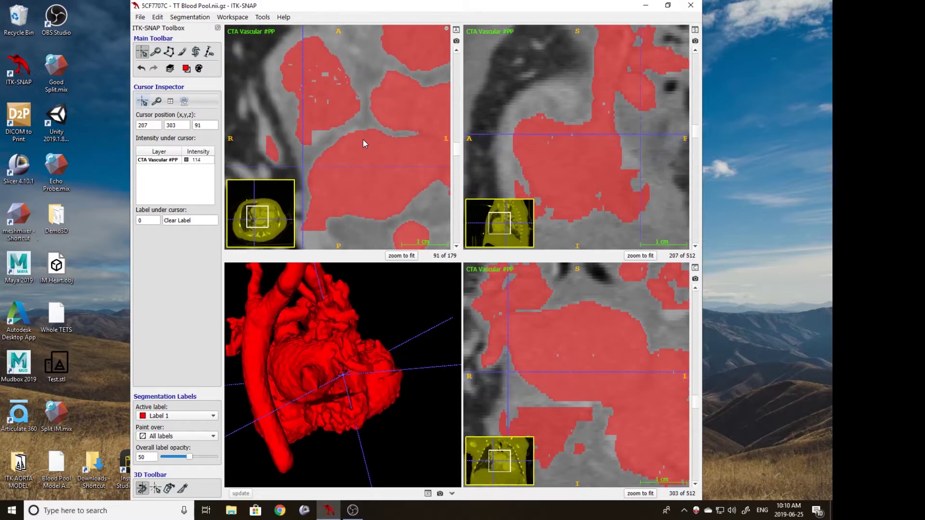
scroll(354, 130, "down", 4)
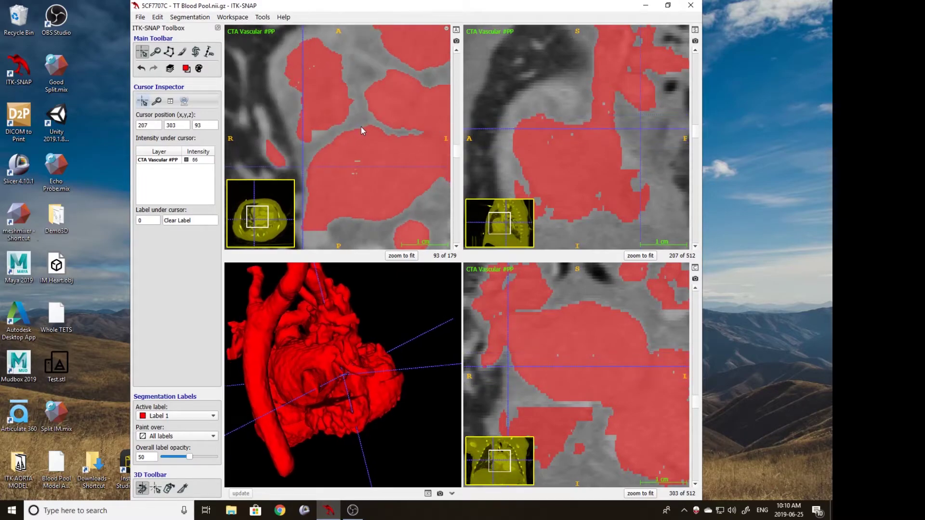
scroll(364, 126, "down", 20)
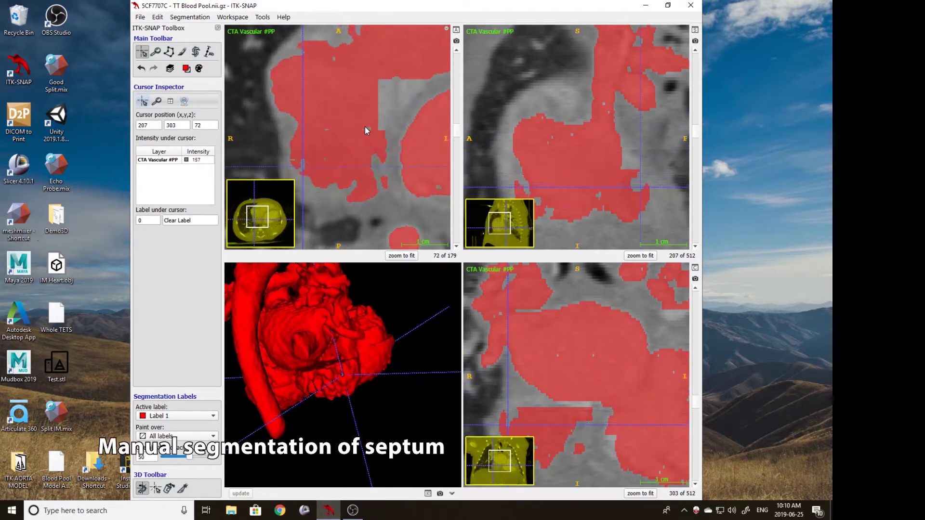
scroll(365, 126, "up", 15)
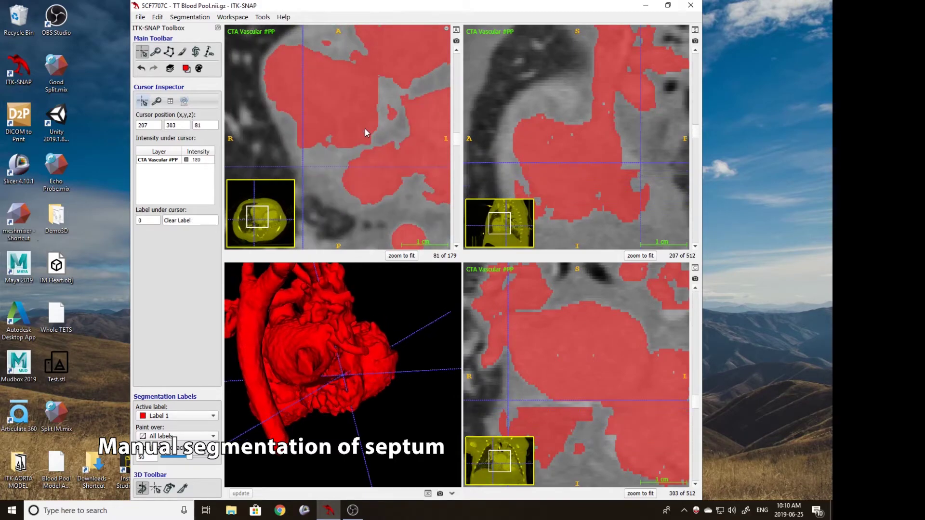
Step: Set up a round 3D paintbrush of size 4 with Clear Label as the active label
left_click(182, 52)
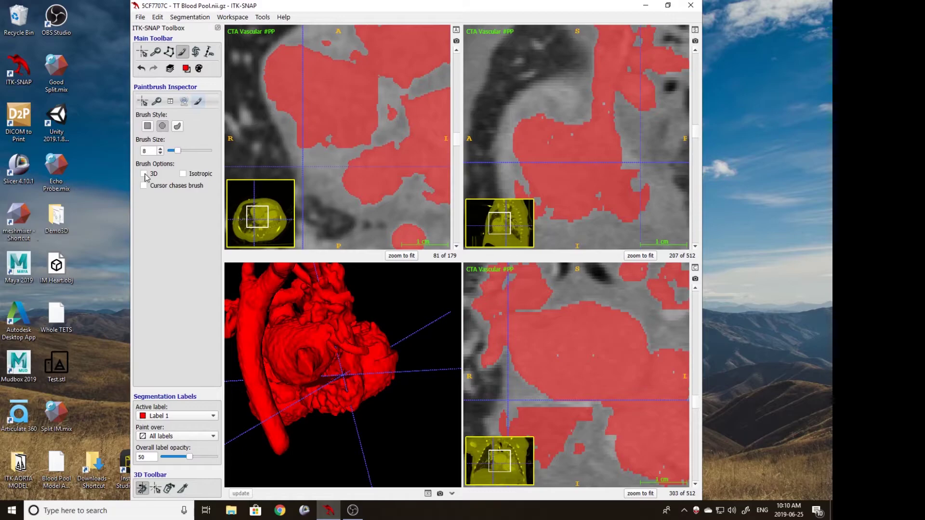
left_click(186, 69)
mouse_move(212, 81)
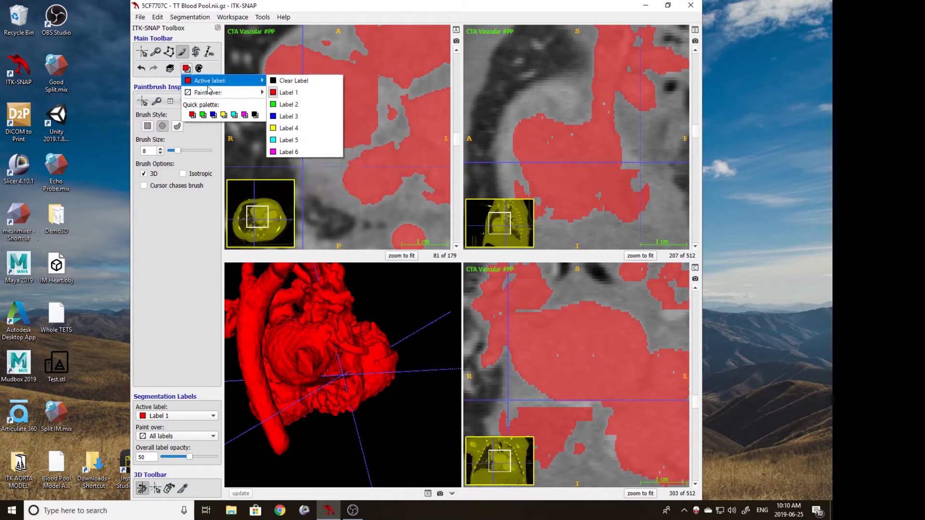
left_click(289, 81)
scroll(389, 140, "up", 1)
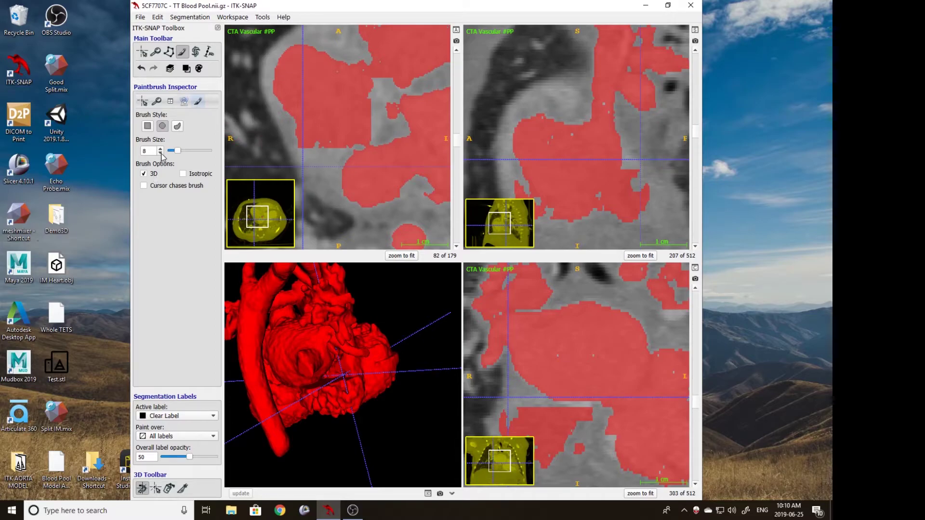
Step: Erase the false connections along the septum between the adjacent chambers on axial slices 82 to 90
left_click(362, 147)
scroll(373, 142, "up", 1)
scroll(359, 144, "up", 1)
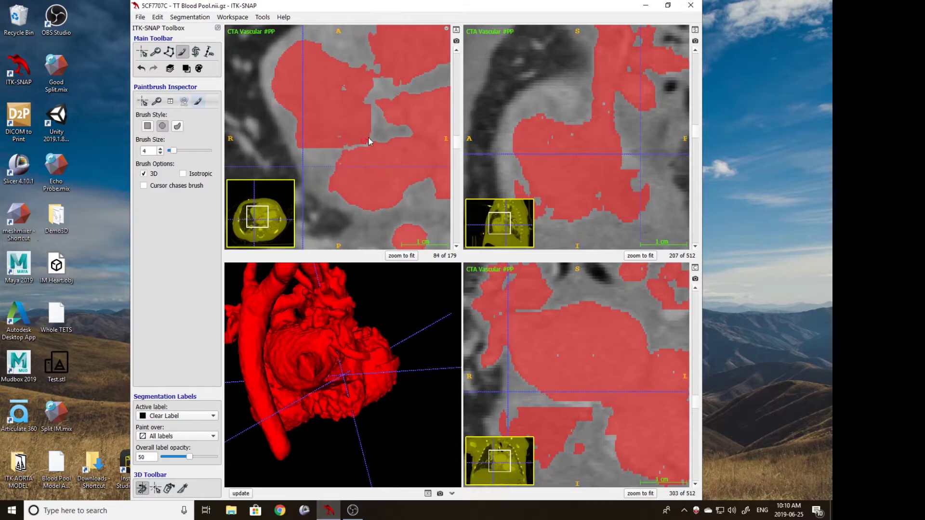
scroll(354, 141, "up", 1)
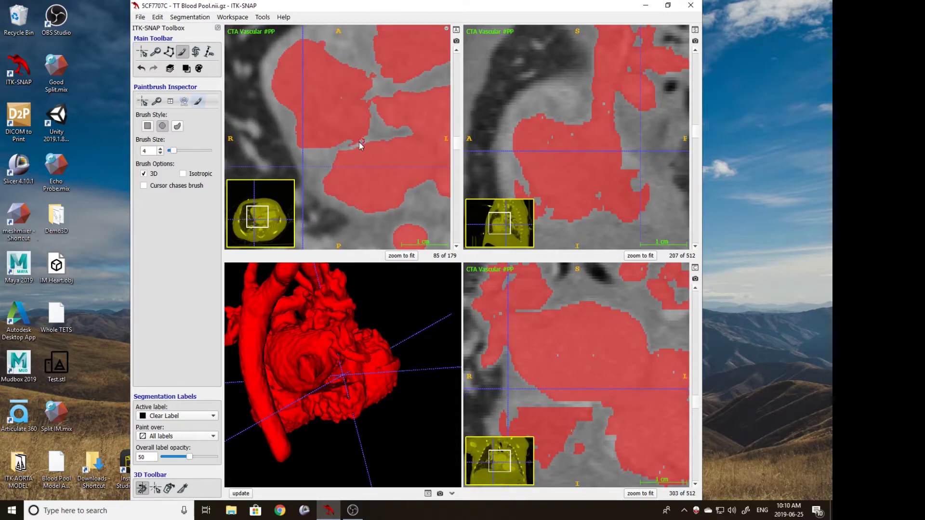
scroll(346, 152, "up", 1)
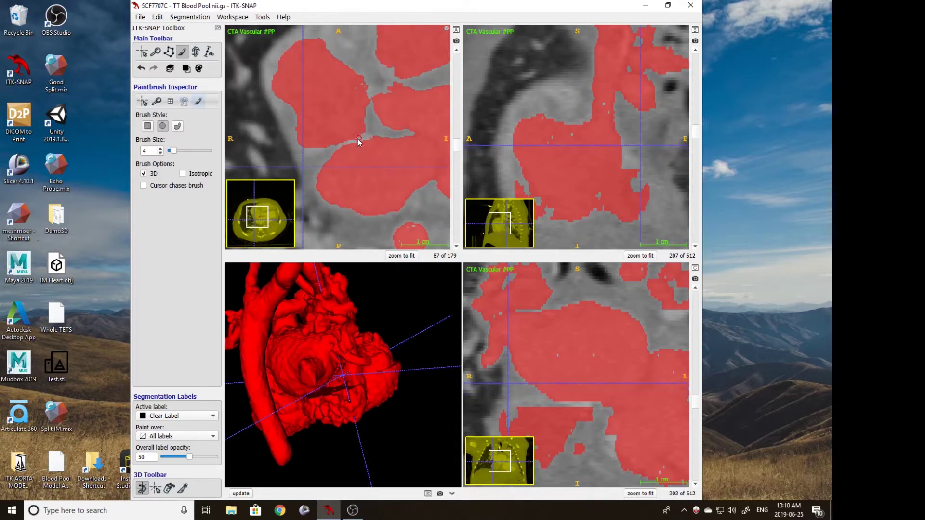
scroll(365, 140, "up", 1)
scroll(359, 142, "up", 1)
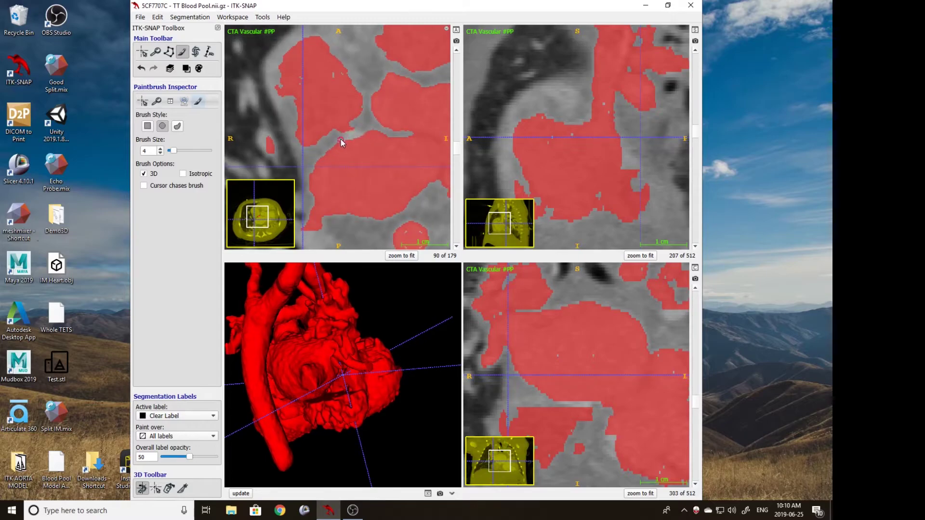
Step: Update the 3D model and examine the chamber separation in it and on axial slices between 78 and 105
scroll(345, 135, "up", 7)
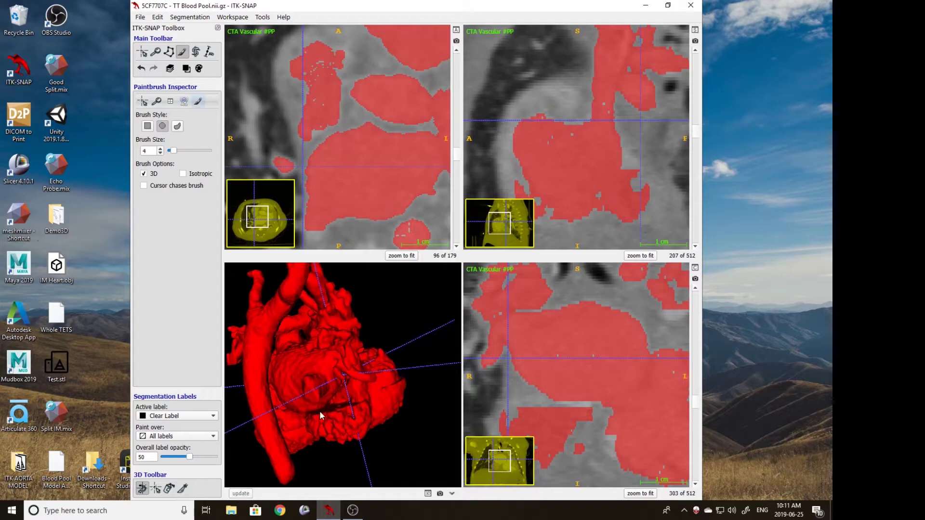
right_click_drag(320, 423, 295, 336)
left_click_drag(295, 336, 333, 289)
scroll(357, 120, "up", 5)
scroll(358, 120, "up", 4)
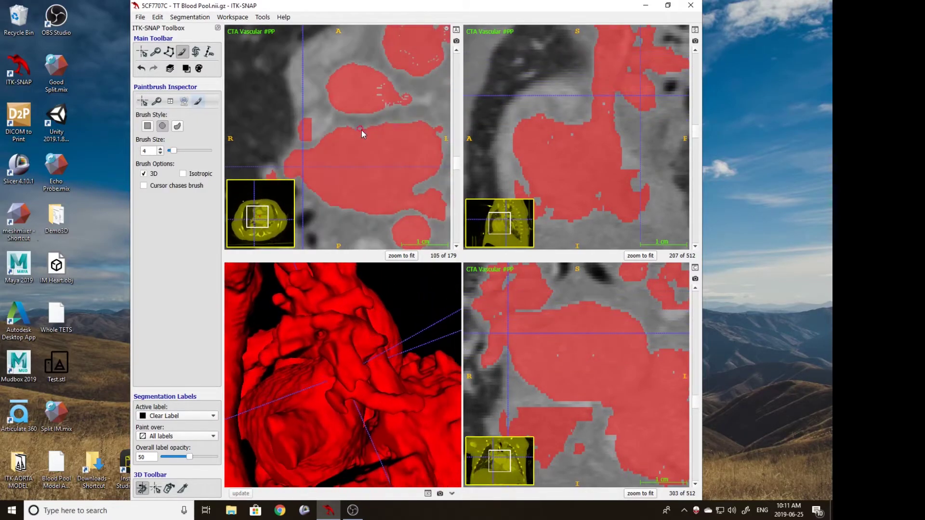
scroll(389, 168, "down", 20)
scroll(390, 179, "up", 3)
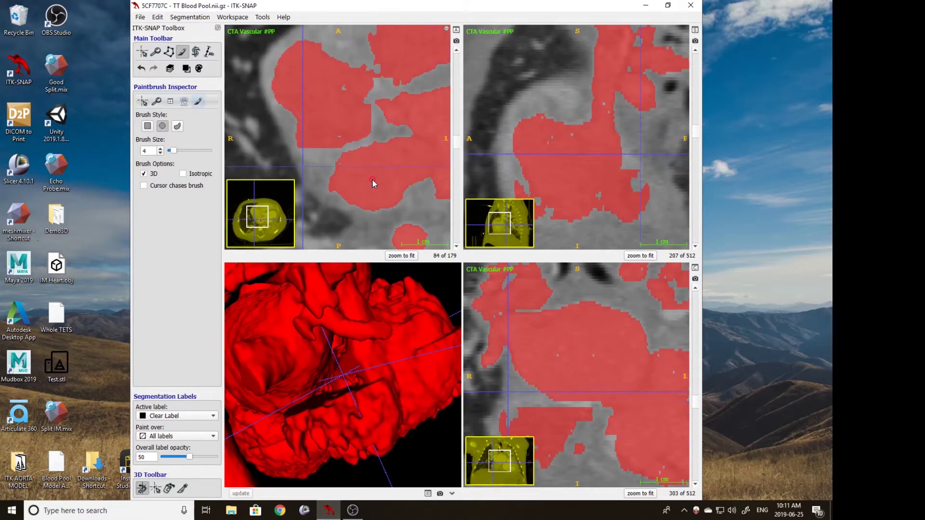
scroll(374, 183, "down", 2)
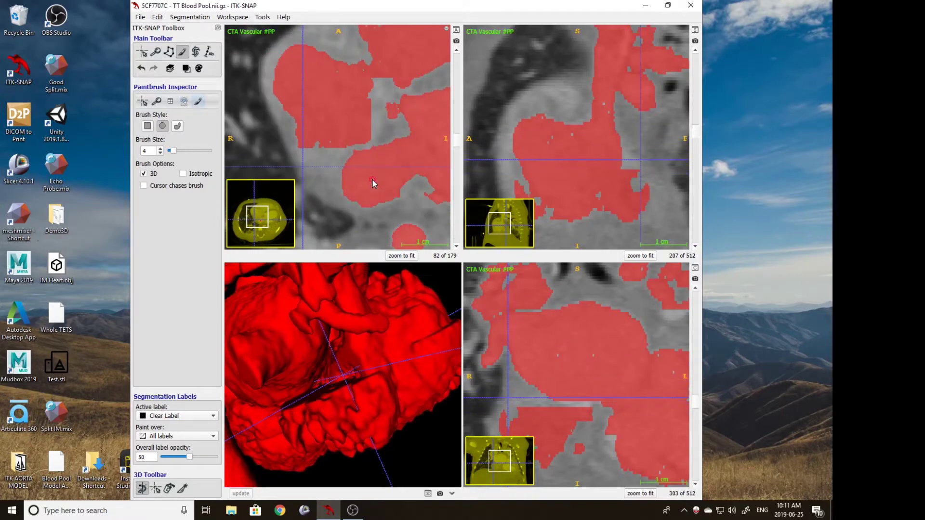
scroll(373, 183, "up", 14)
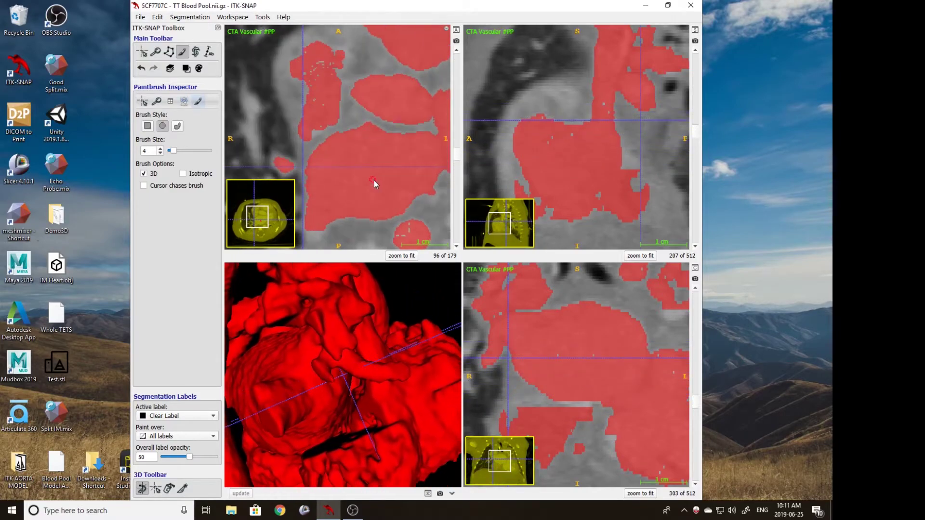
scroll(374, 180, "down", 13)
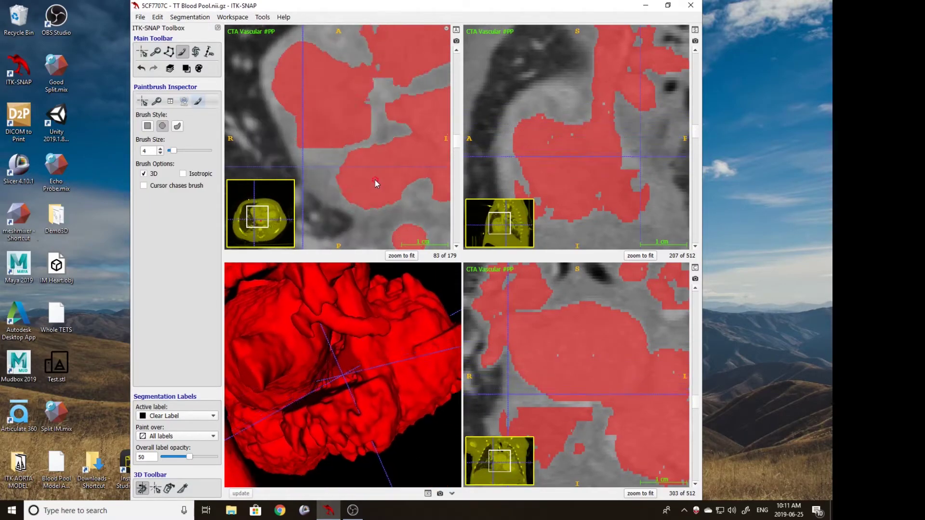
scroll(375, 180, "down", 5)
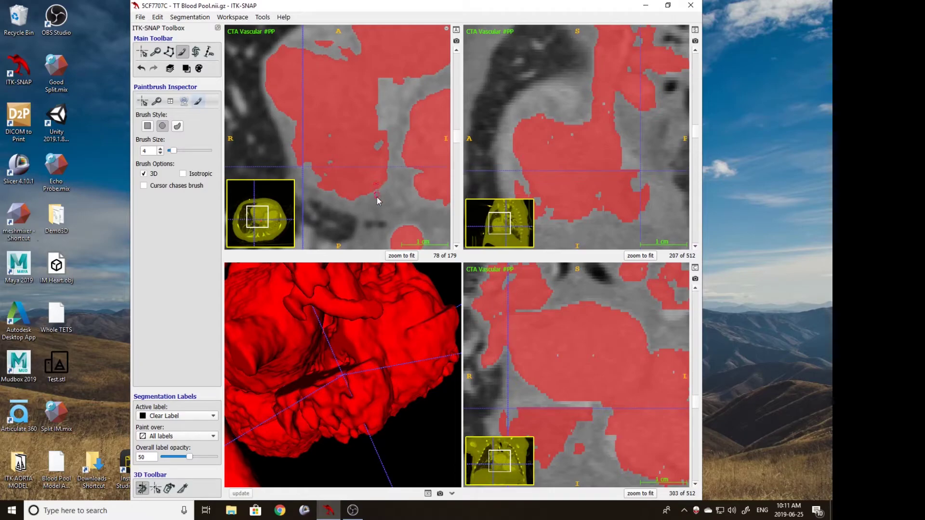
left_click_drag(332, 376, 411, 373)
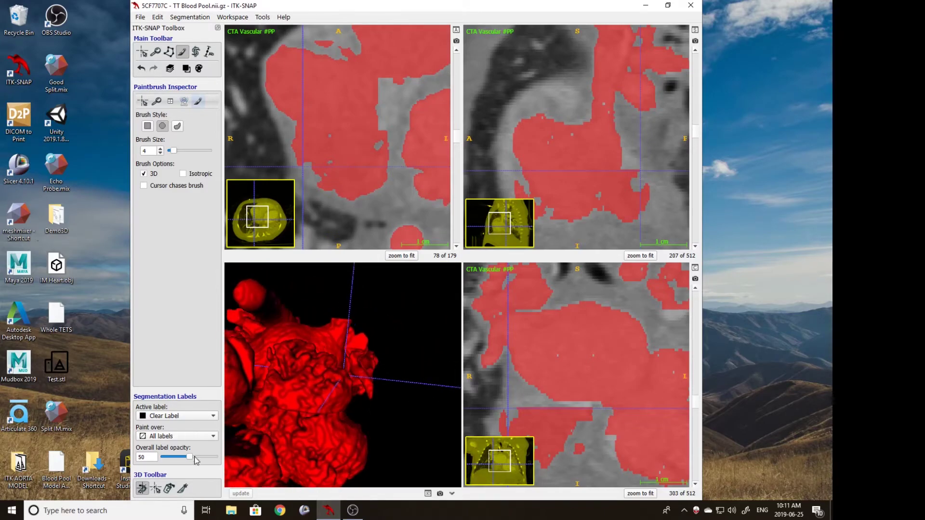
Step: Lower the overall label opacity to 8 and compare the segmentation with the anatomy on axial slices 78 to 80
left_click_drag(189, 457, 169, 458)
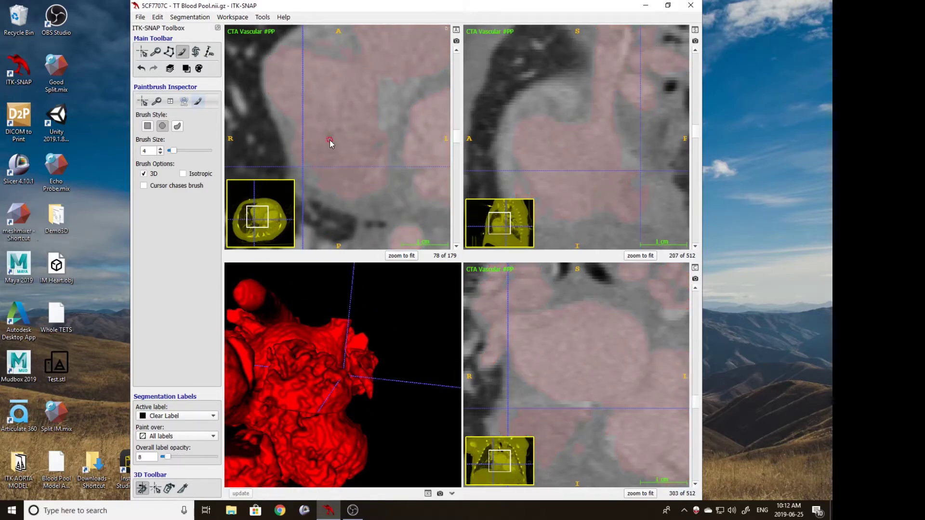
left_click(143, 52)
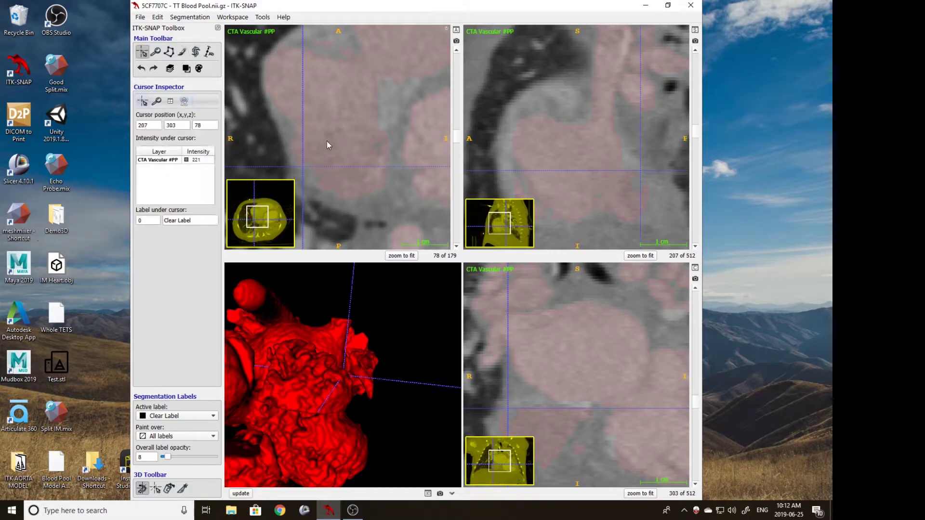
scroll(365, 153, "up", 2)
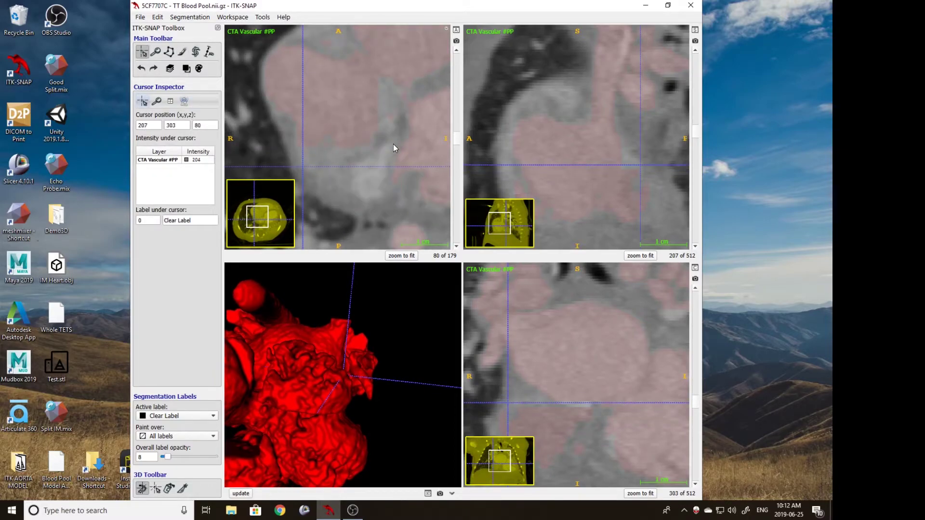
Step: Adjust the CTA Vascular image's contrast curve to a maximum of 1805 and a middle control point at 255, 0.504
right_click(176, 162)
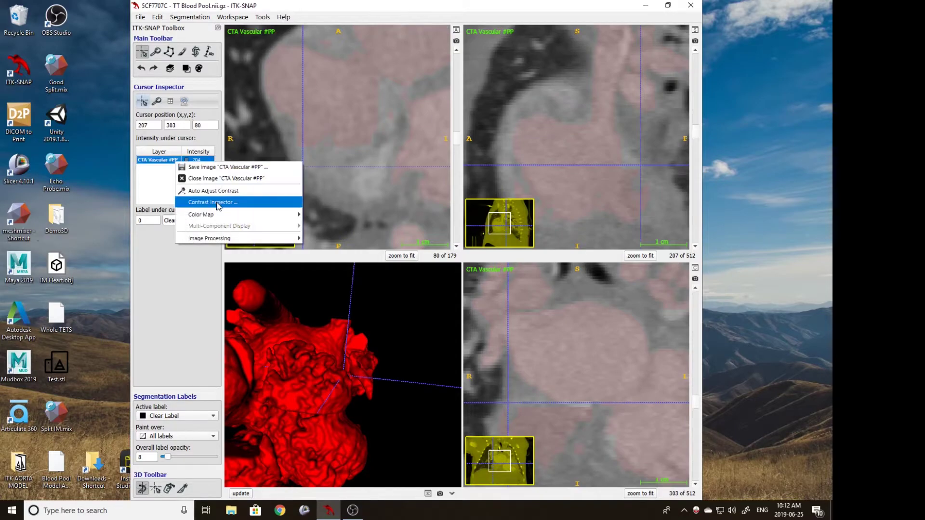
left_click(217, 202)
left_click_drag(388, 113, 623, 65)
left_click_drag(717, 182, 737, 191)
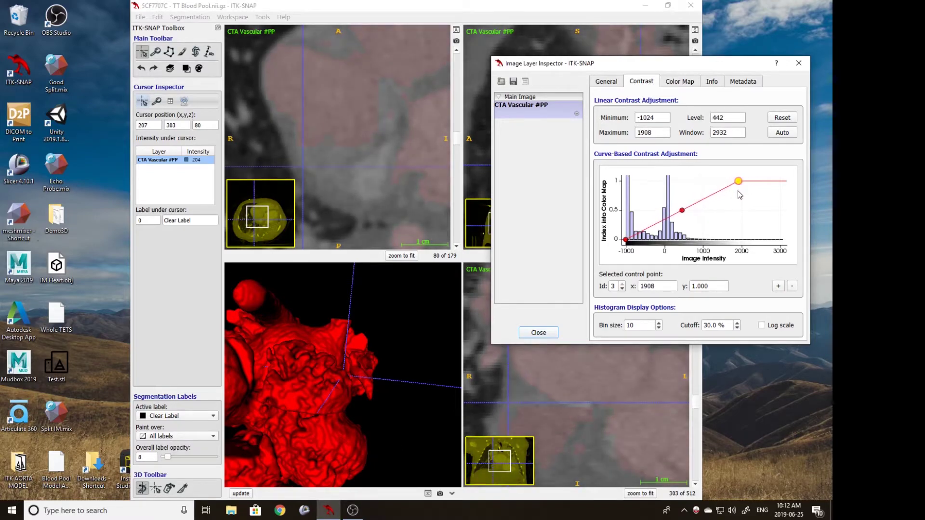
mouse_move(690, 211)
left_mouse_down()
mouse_move(672, 198)
mouse_move(676, 214)
left_mouse_up()
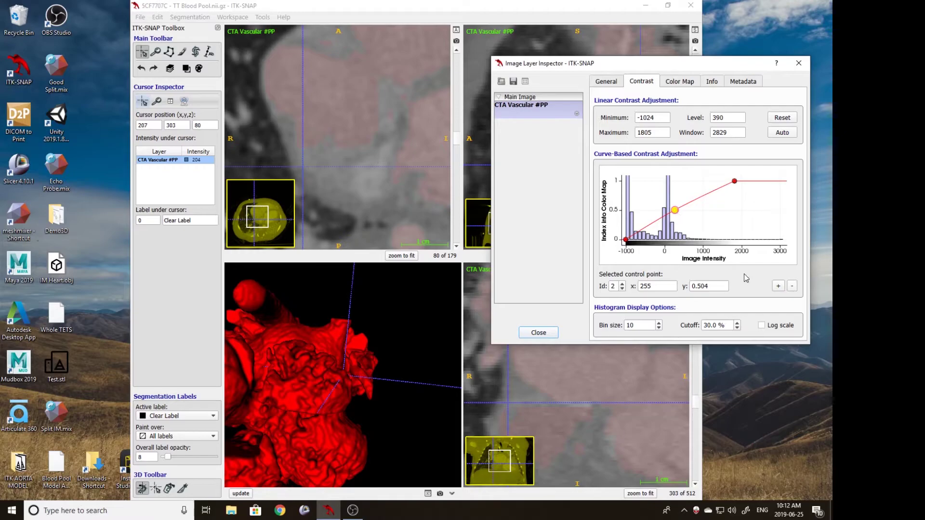
left_click(798, 63)
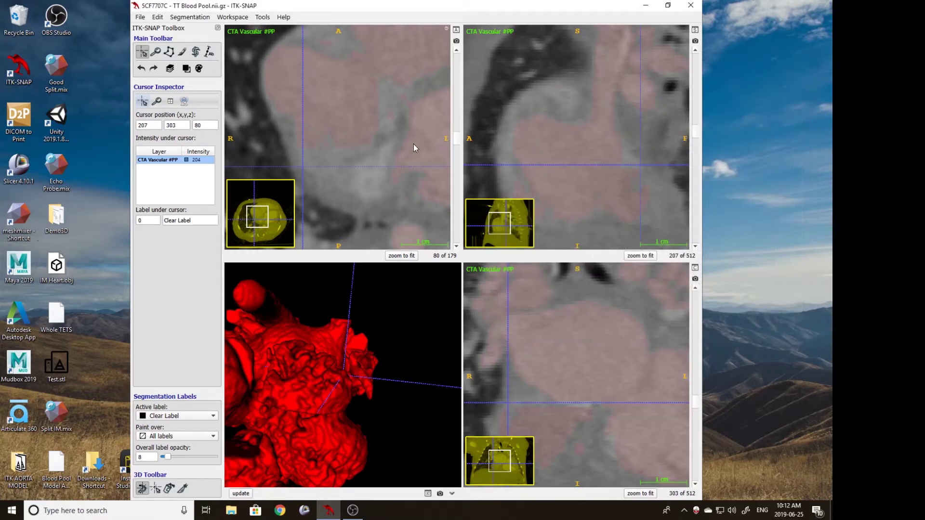
Step: Paint the missing blood pool region posterior to the septum with Label 1 on axial slices 79 and 80, using 11 label opacity
left_click(183, 53)
left_click(186, 69)
left_click(196, 115)
left_click_drag(394, 145, 372, 159)
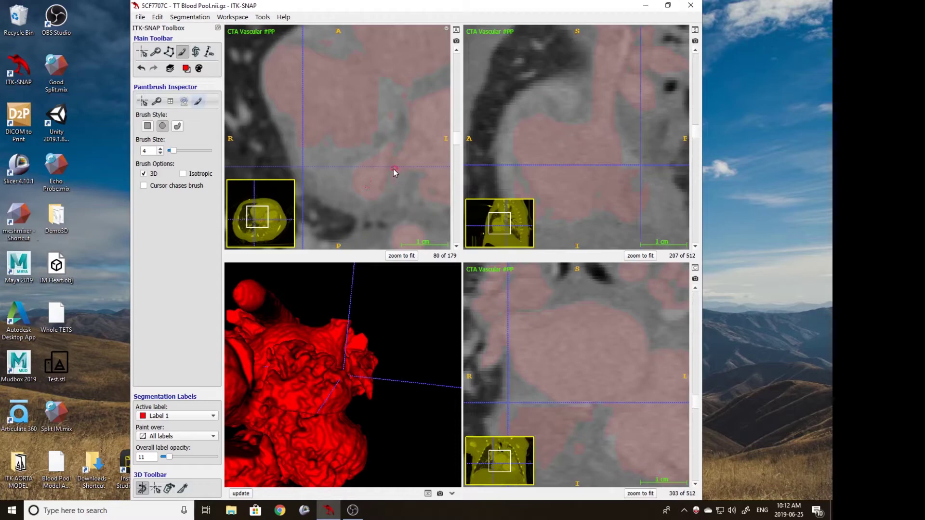
scroll(392, 172, "up", 1)
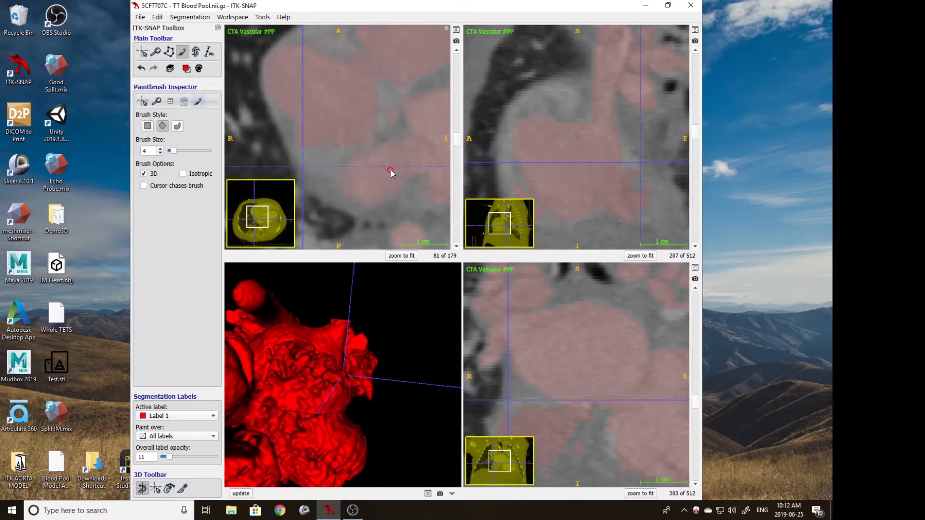
scroll(391, 170, "down", 2)
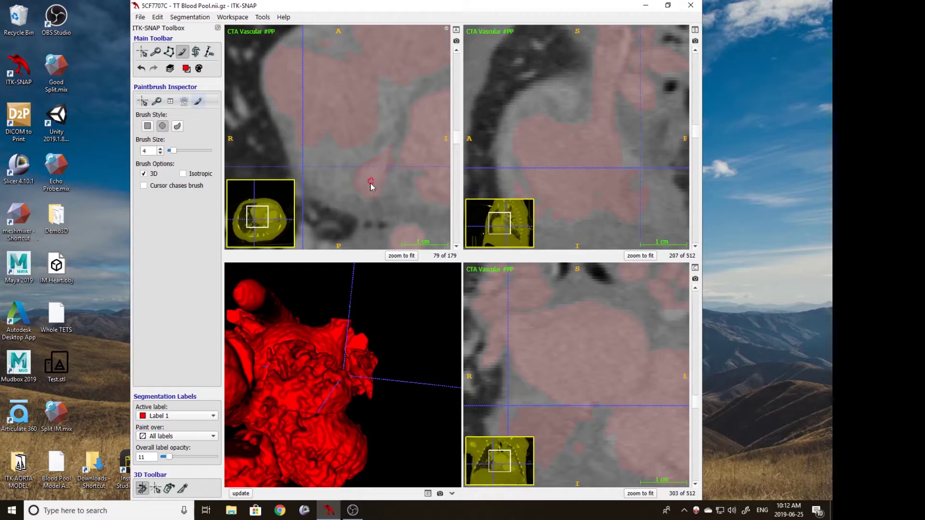
scroll(359, 207, "down", 1)
scroll(389, 169, "down", 1)
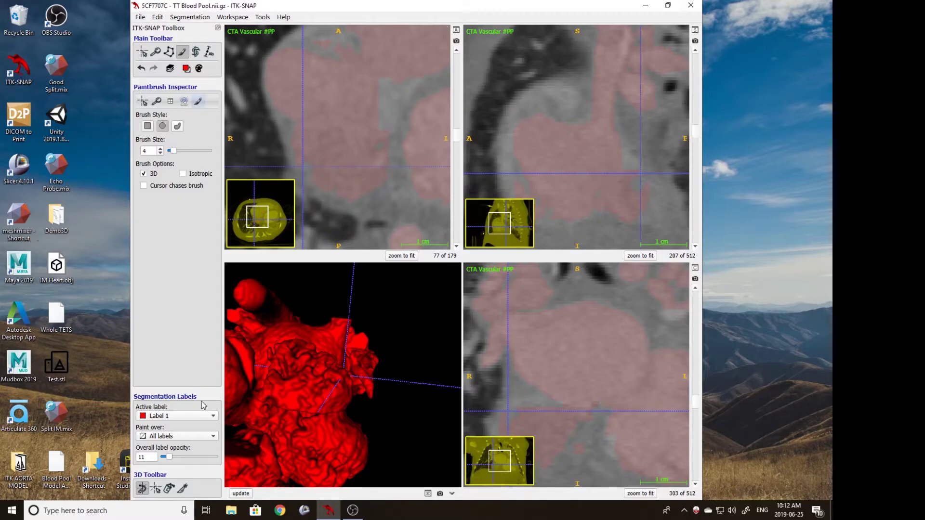
Step: Set the overall label opacity to 0 and examine the bare anatomy on axial slices 77 to 62
left_click_drag(171, 455, 168, 457)
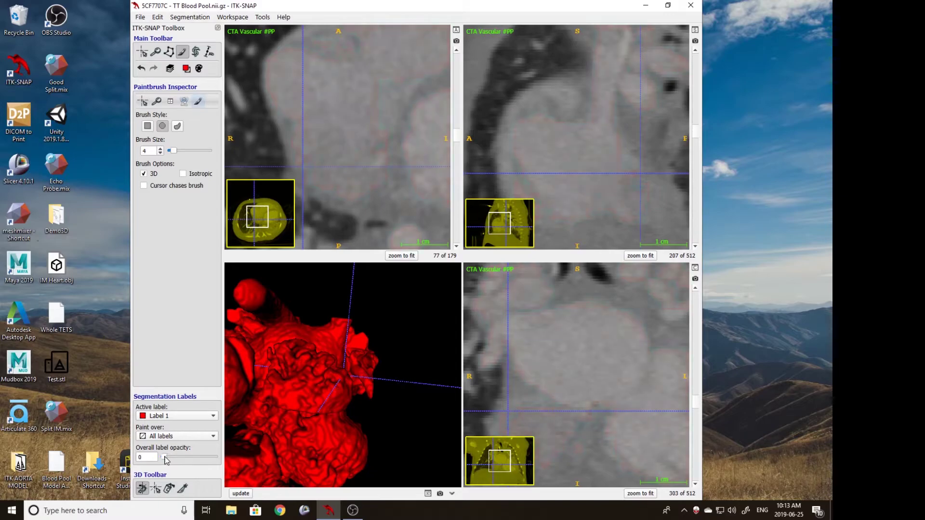
scroll(313, 192, "down", 5)
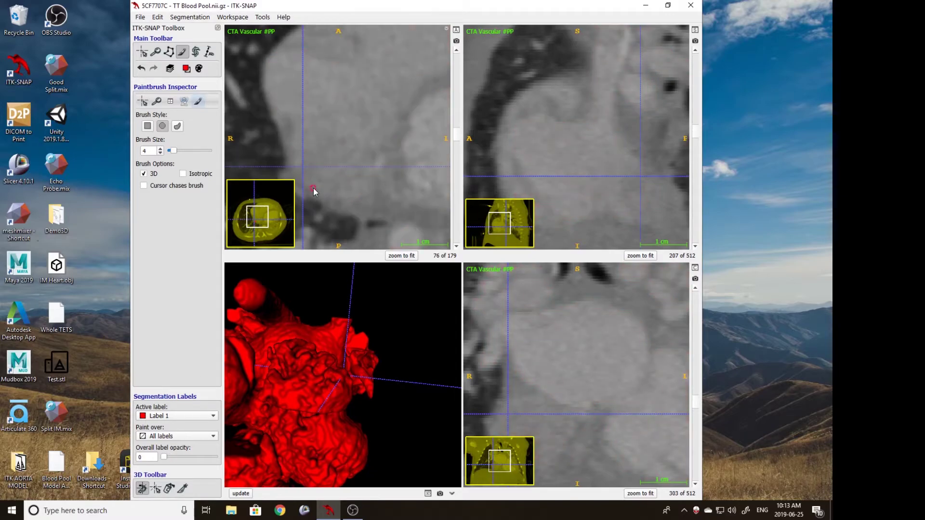
scroll(313, 193, "down", 7)
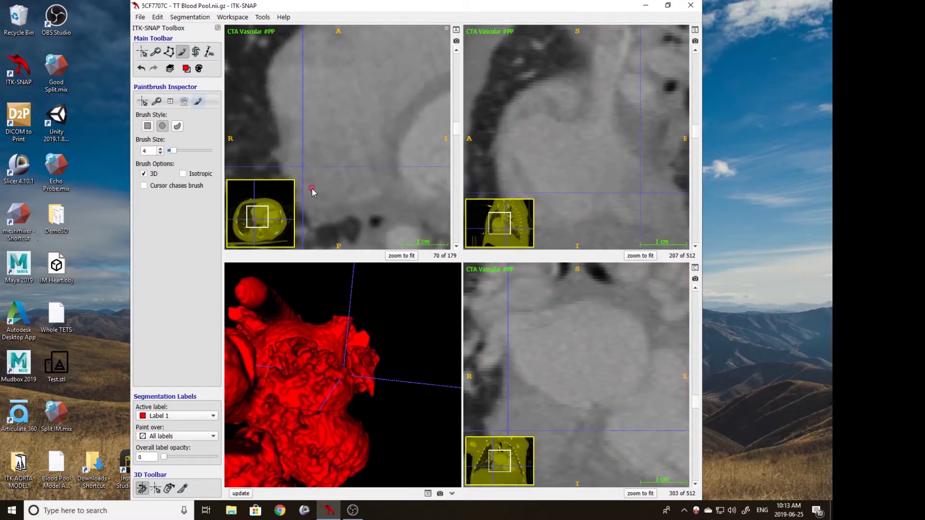
scroll(313, 192, "down", 3)
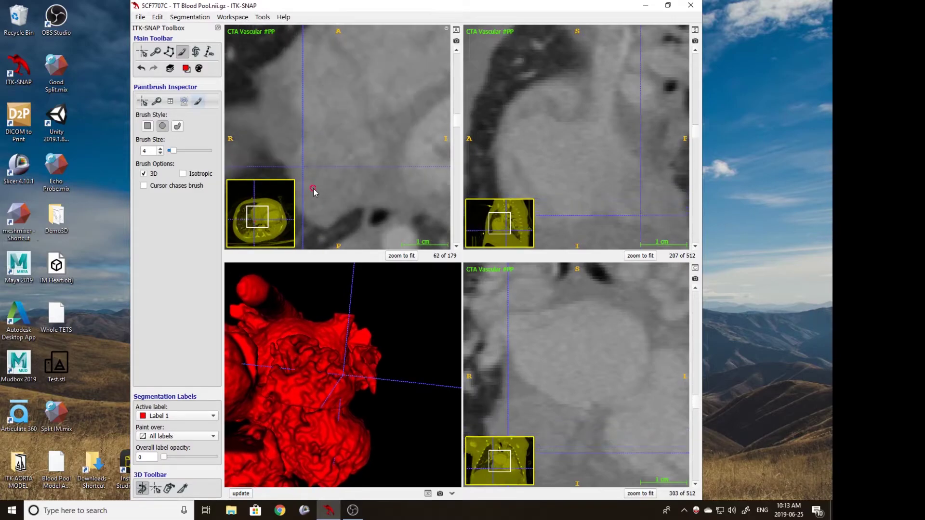
scroll(313, 191, "up", 2)
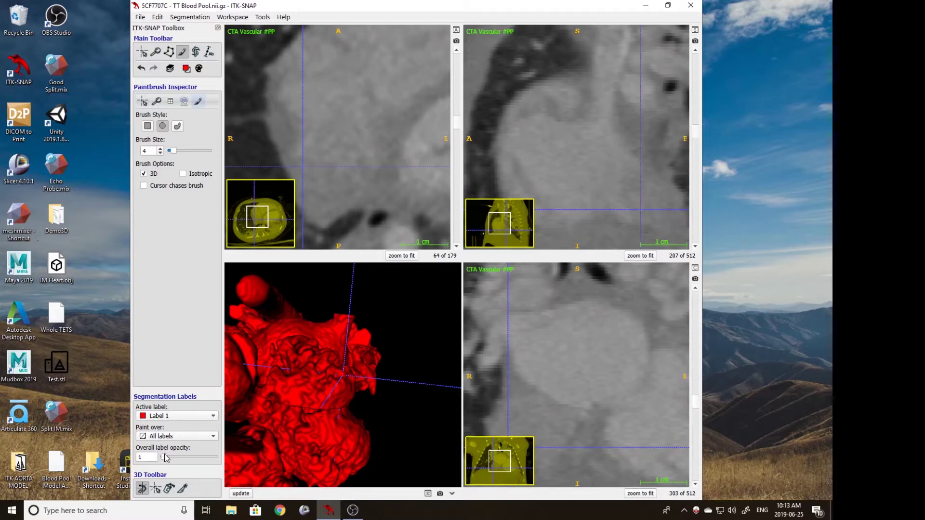
Step: Set the overall label opacity to 12 and check the segmentation against the anatomy up to axial slice 80
scroll(335, 183, "up", 8)
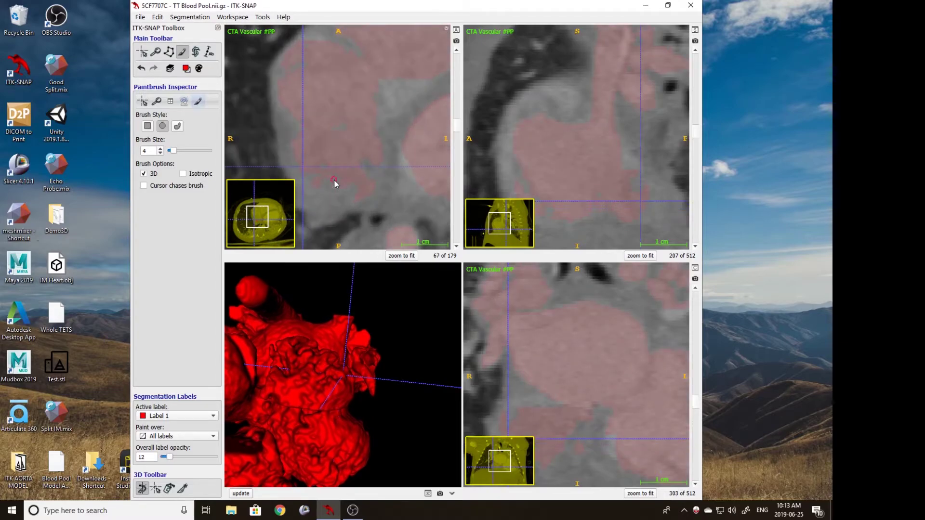
scroll(335, 183, "up", 4)
scroll(335, 183, "up", 4)
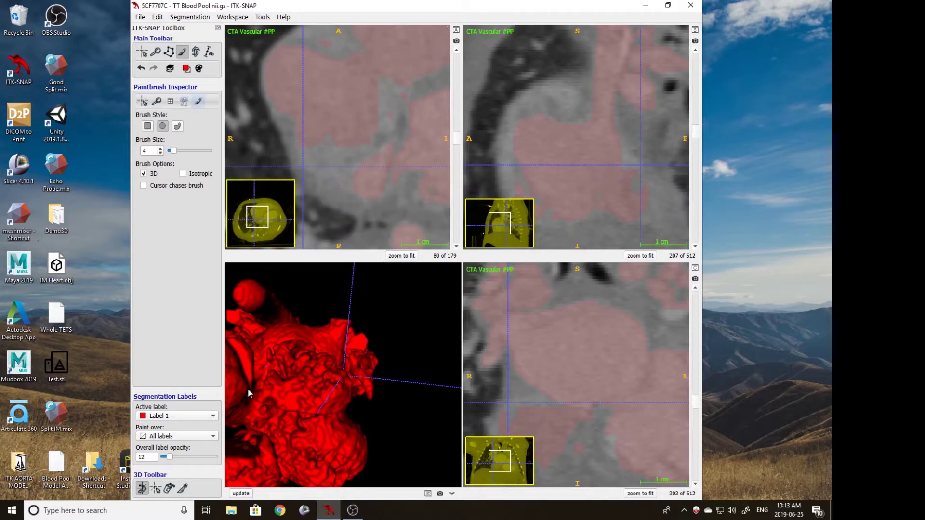
Step: Hide the labels again with an opacity of 0 and examine the septum on axial slices 80 to 86
left_click_drag(174, 456, 164, 462)
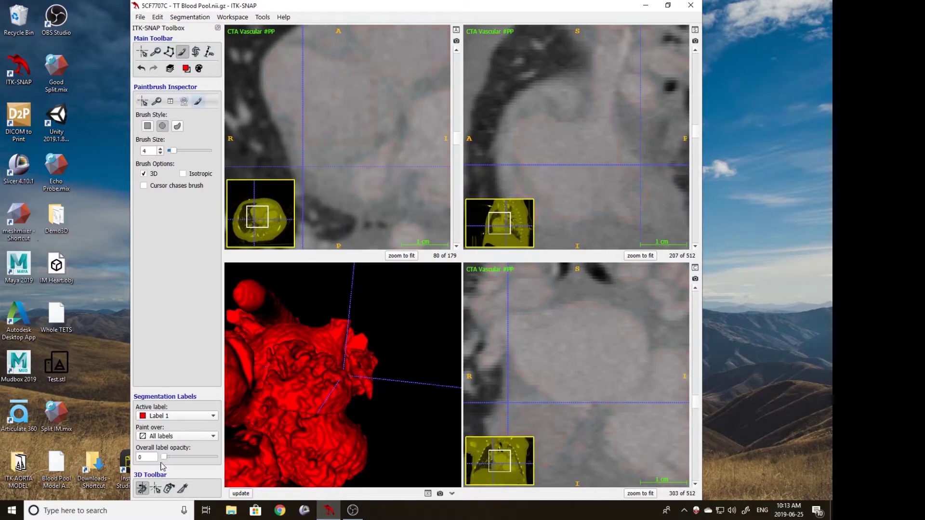
scroll(404, 112, "up", 3)
middle_click_drag(403, 112, 360, 116)
scroll(360, 128, "up", 4)
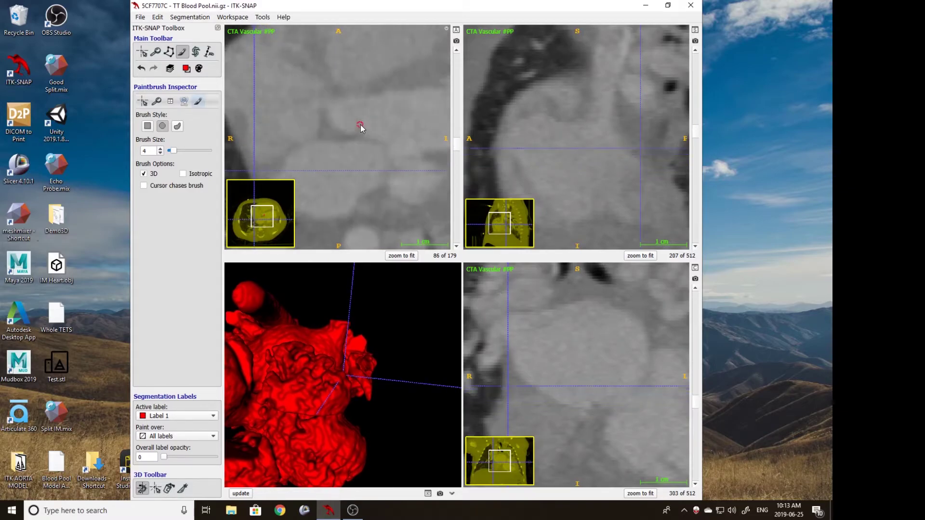
Step: Examine the bare anatomy on axial slices 86 to 106 and back down to the septum at slice 78
scroll(360, 128, "up", 9)
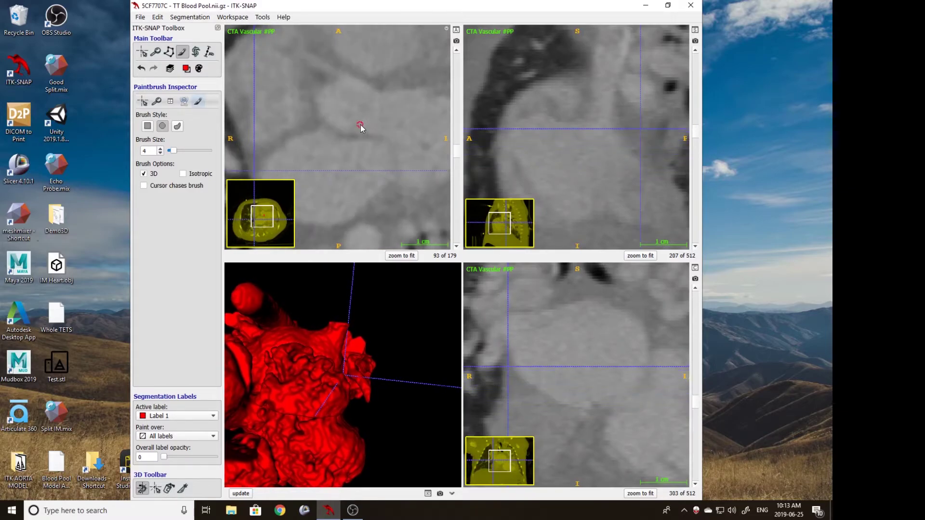
scroll(360, 127, "up", 13)
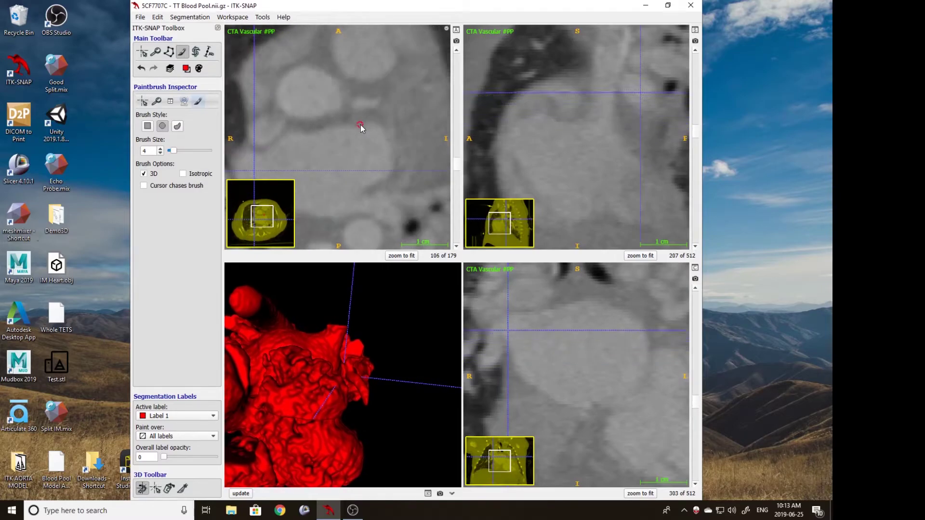
scroll(360, 128, "down", 11)
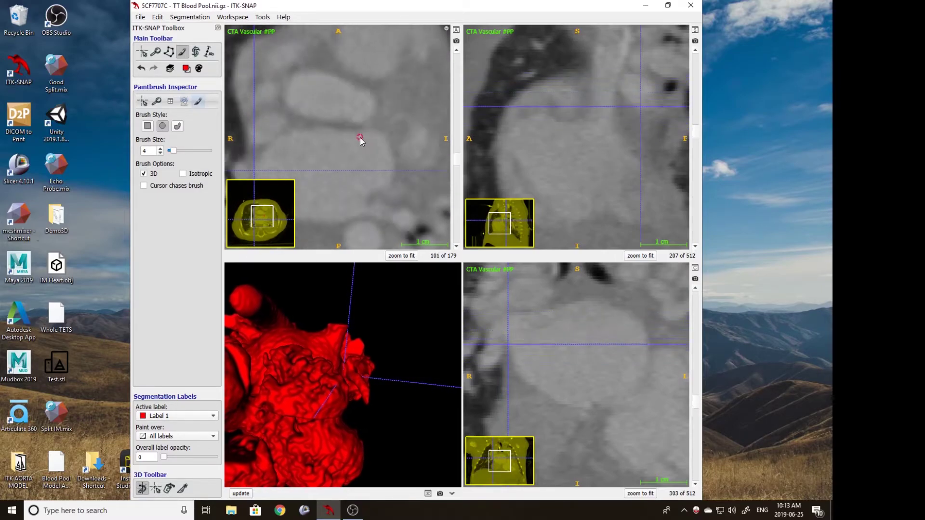
scroll(354, 157, "down", 17)
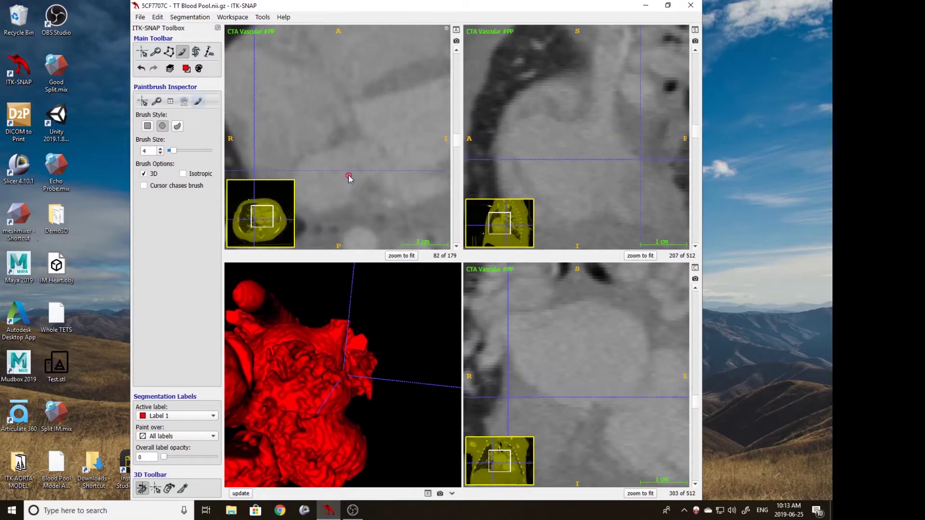
scroll(350, 195, "down", 3)
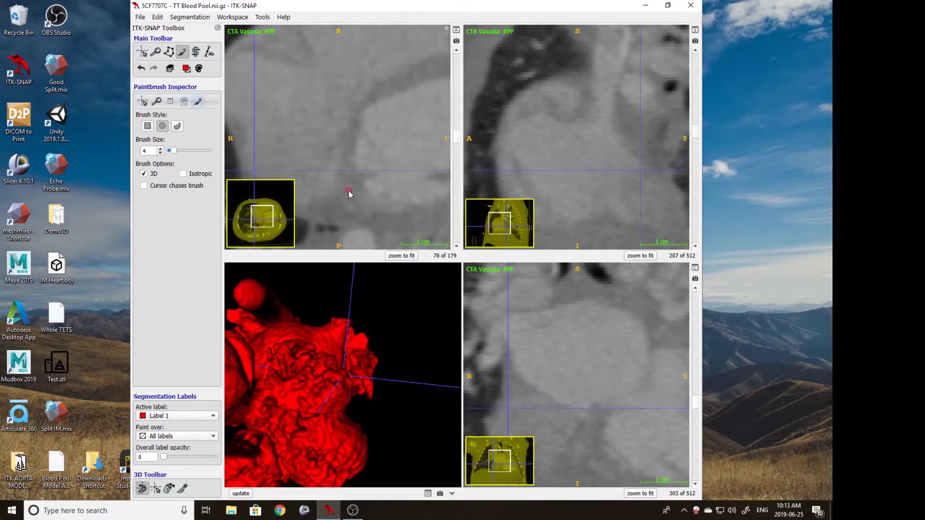
scroll(349, 192, "up", 1)
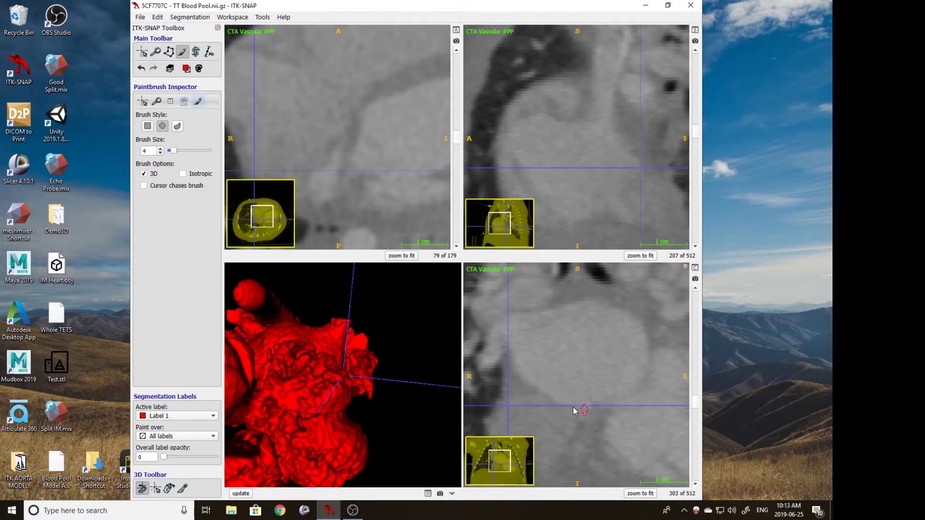
Step: Inspect the septum region in the coronal view and the 3D model, comparing it with axial slices 78 to 81
middle_click_drag(525, 367, 562, 308)
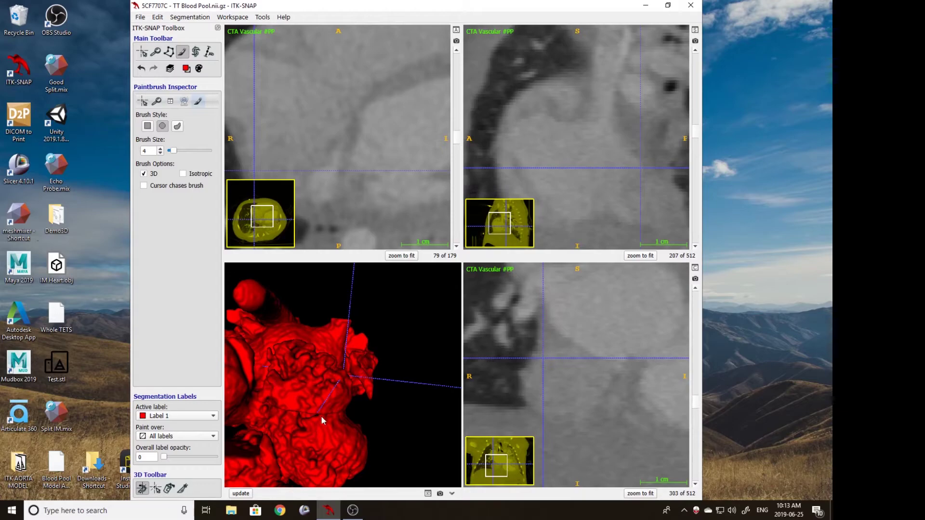
scroll(315, 400, "up", 3)
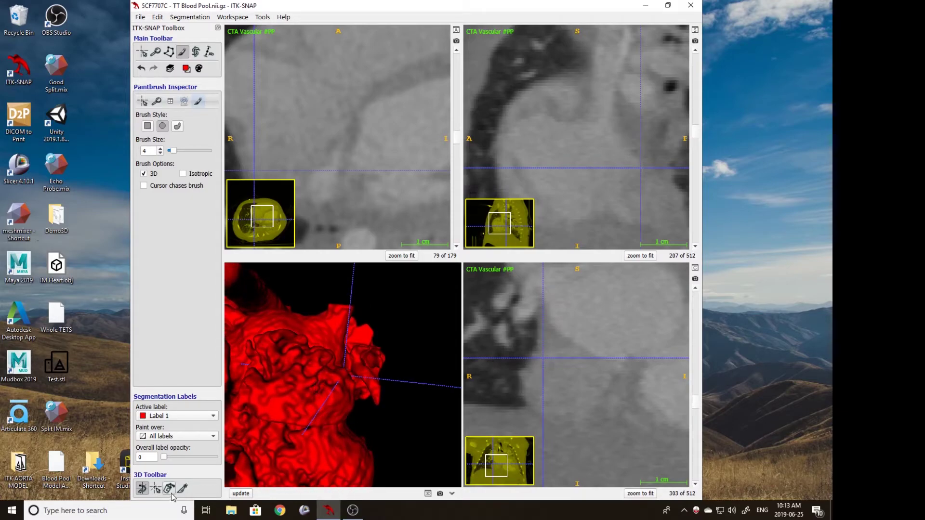
left_click_drag(317, 441, 292, 392)
left_click_drag(338, 372, 356, 384)
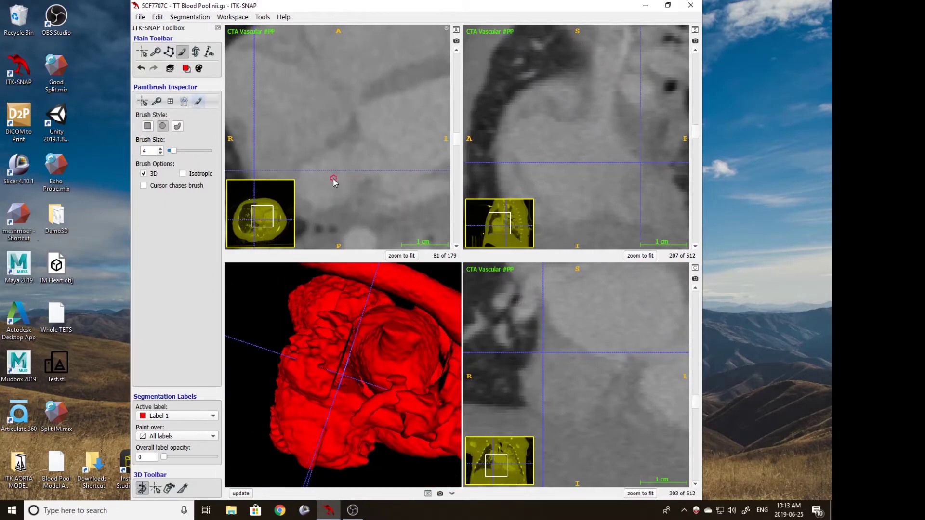
scroll(334, 181, "down", 2)
scroll(334, 181, "up", 1)
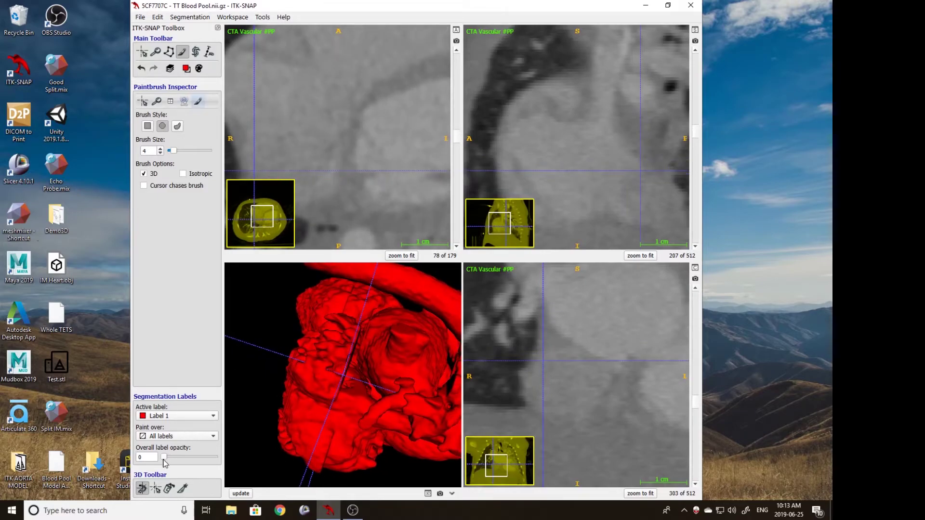
Step: Set the overall label opacity to 65 and check the whole-heart segmentation on axial slices 81 to 71
left_click_drag(163, 458, 197, 457)
scroll(372, 145, "up", 3)
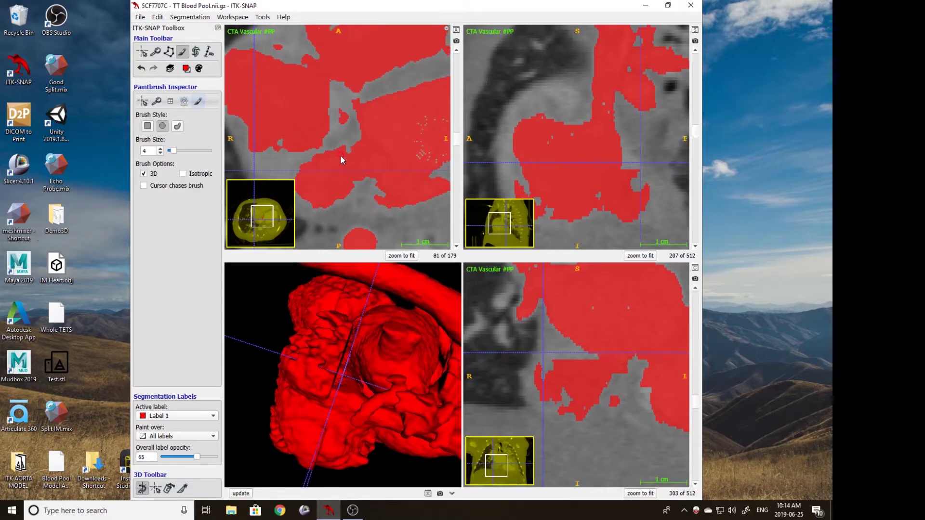
scroll(339, 158, "down", 3)
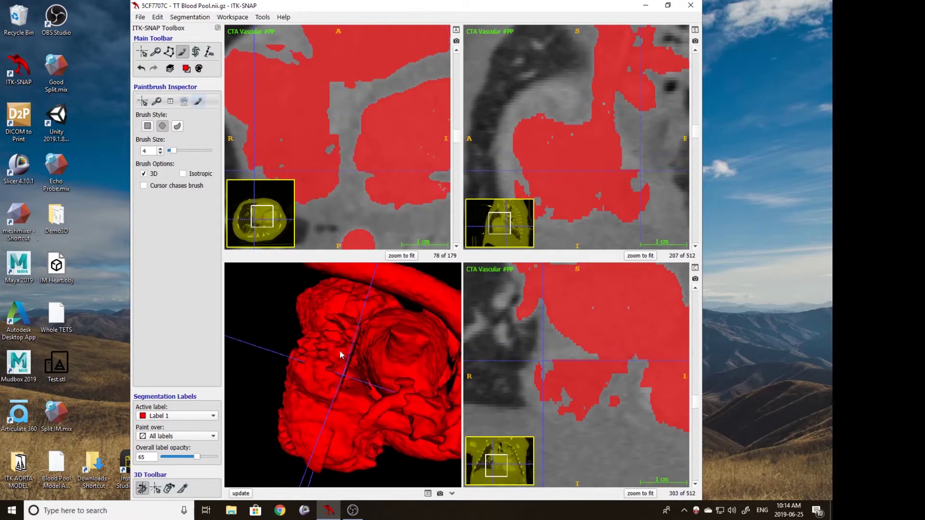
left_click(143, 52)
right_click_drag(334, 145, 344, 166)
left_click_drag(380, 171, 380, 187)
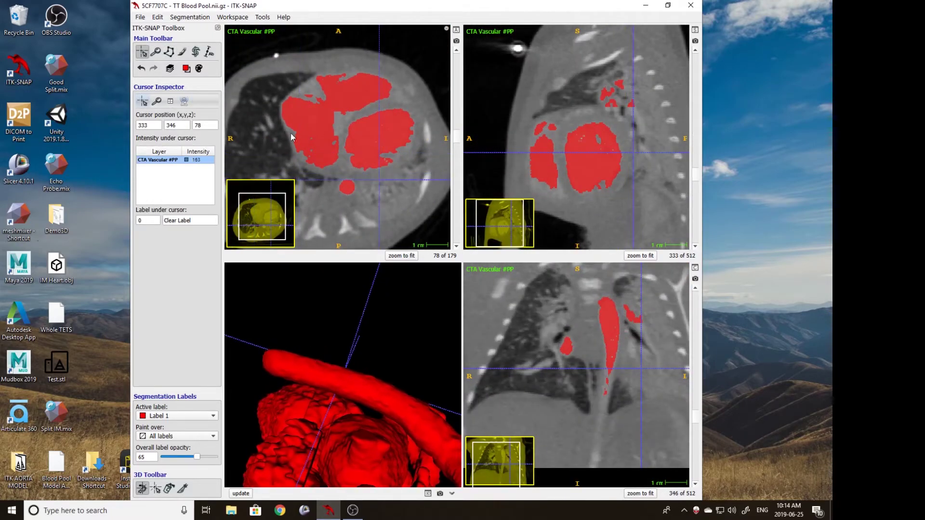
scroll(324, 144, "down", 7)
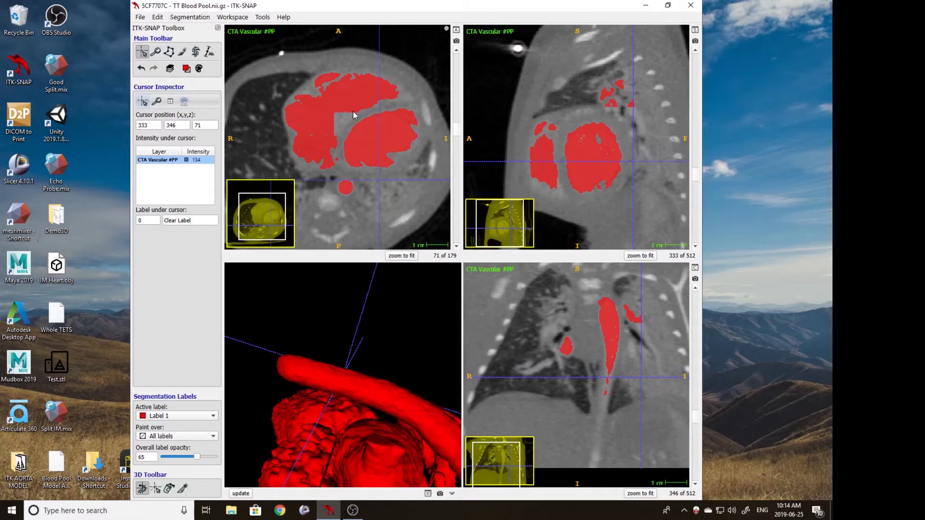
Step: Activate the snake segmentation tool, set the label opacity to 33, and move its region of interest to position 180, 309, 58
left_click(196, 52)
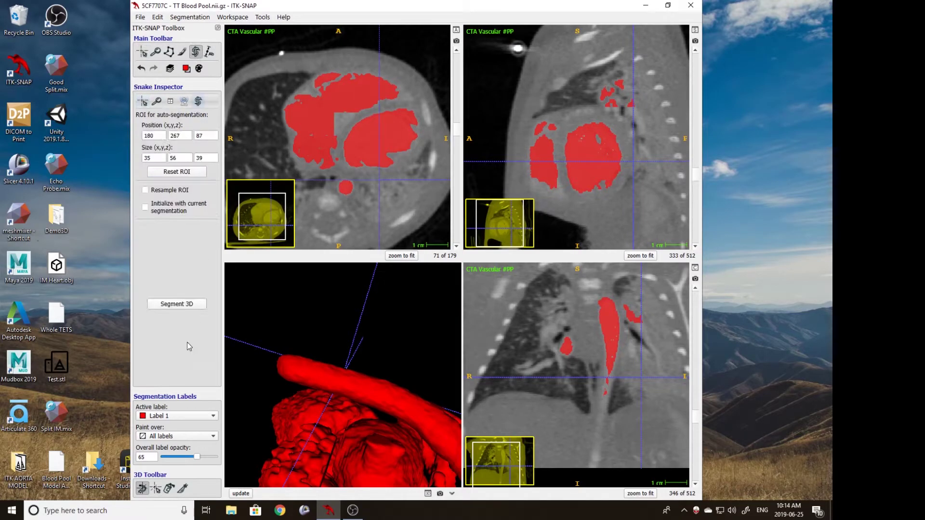
left_click_drag(197, 461, 180, 456)
right_click_drag(312, 154, 330, 132)
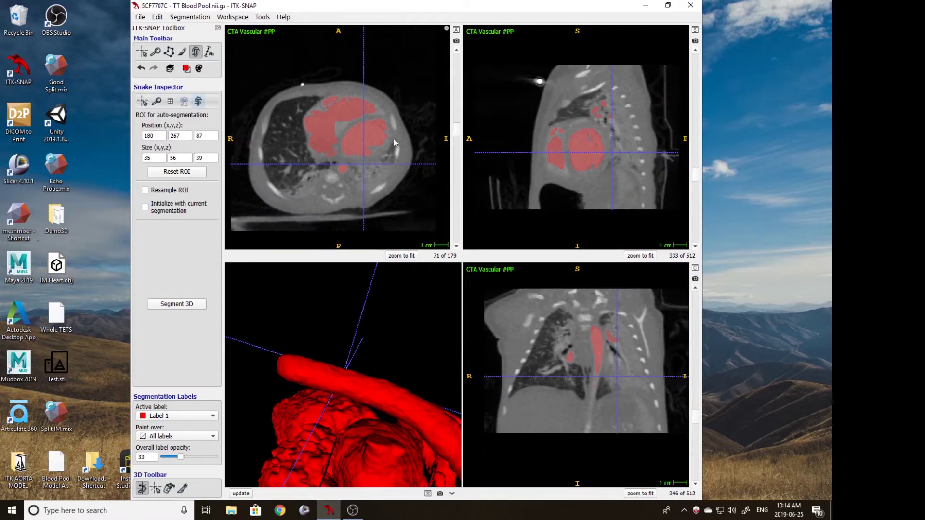
scroll(595, 161, "up", 14)
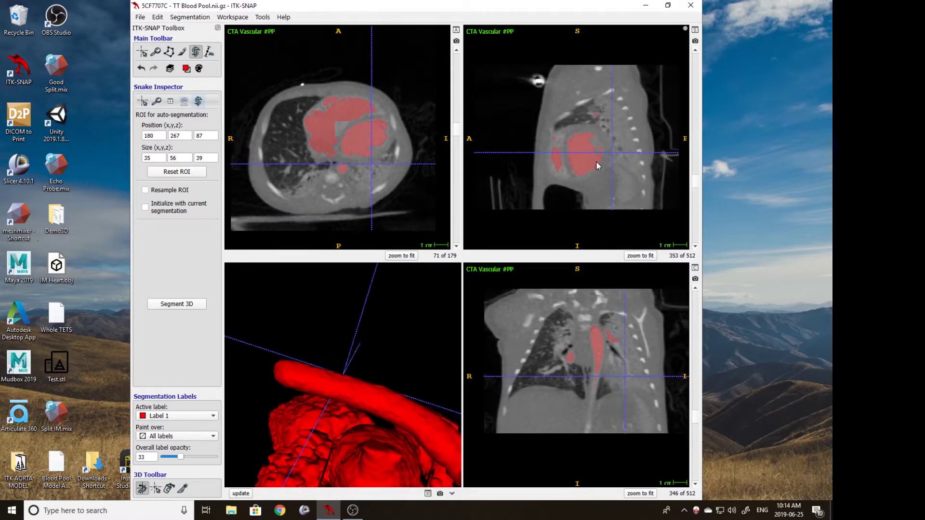
scroll(597, 161, "down", 16)
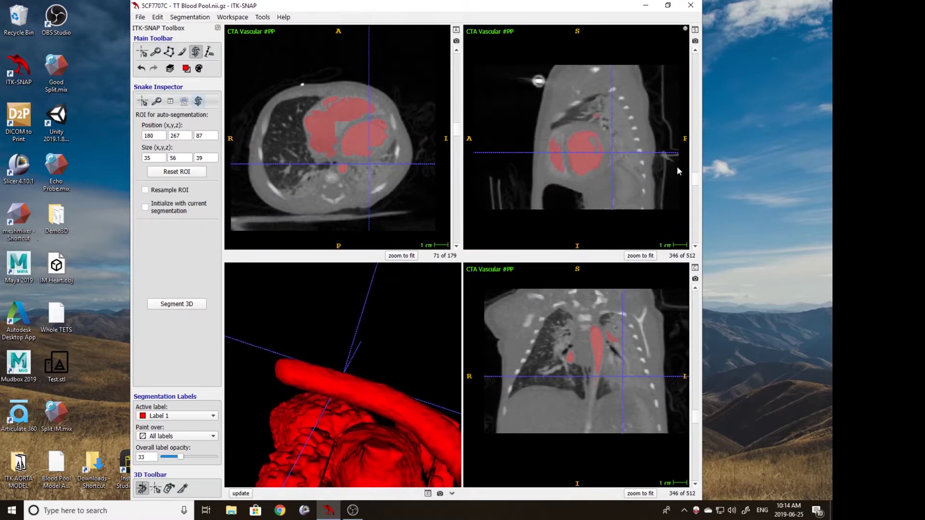
left_click_drag(696, 178, 692, 127)
scroll(614, 133, "down", 4)
left_click_drag(588, 128, 607, 151)
right_click_drag(325, 172, 312, 155)
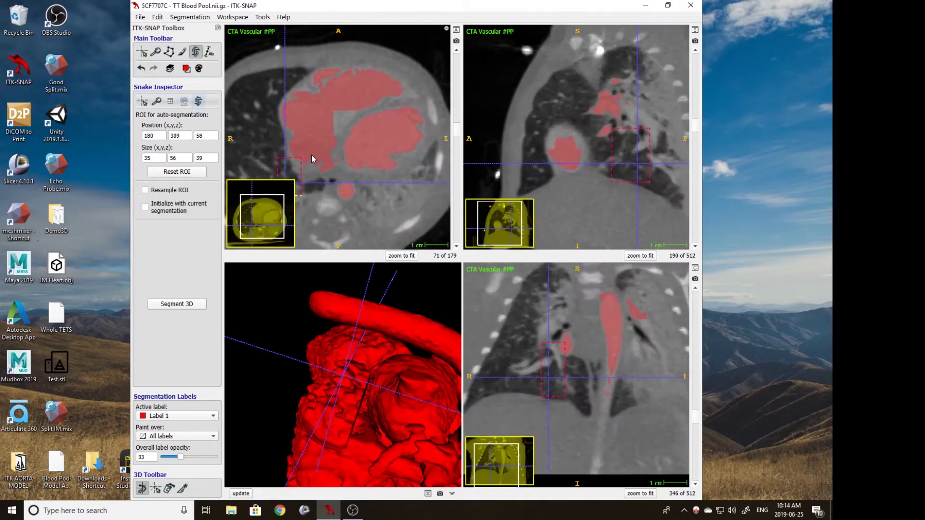
Step: Fit the region of interest around the square gap near the septum, at position 252, 222, 48 with size 43 × 73 × 49
left_click(344, 120)
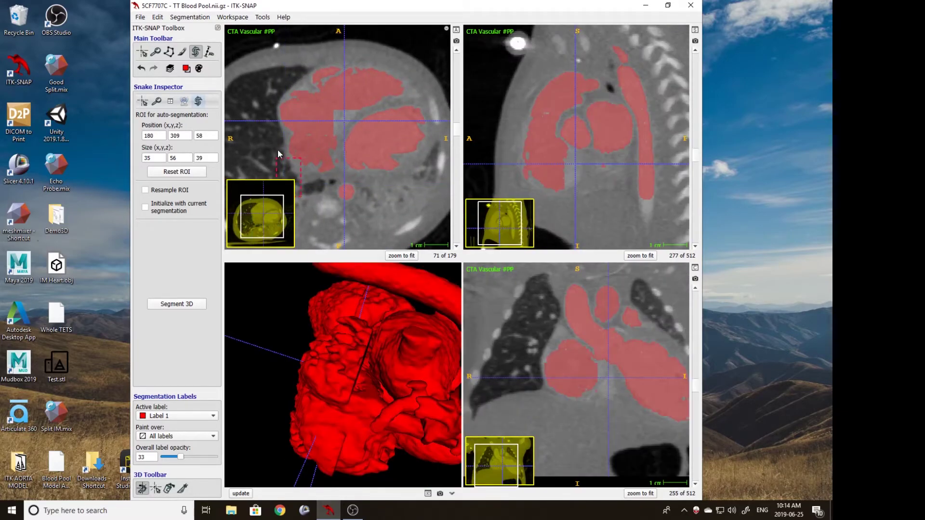
left_click_drag(299, 179, 349, 119)
left_click_drag(349, 132, 355, 128)
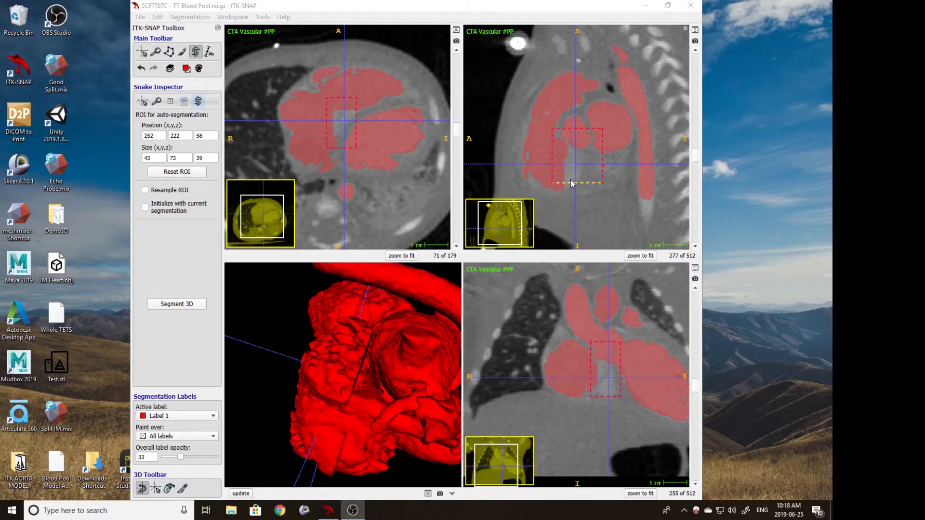
left_click_drag(574, 184, 574, 197)
Step: Start 3D segmentation of the region, set the lower threshold to 281.20, and place the cursor at 24, 16, 15 inside the blood pool
left_click(194, 305)
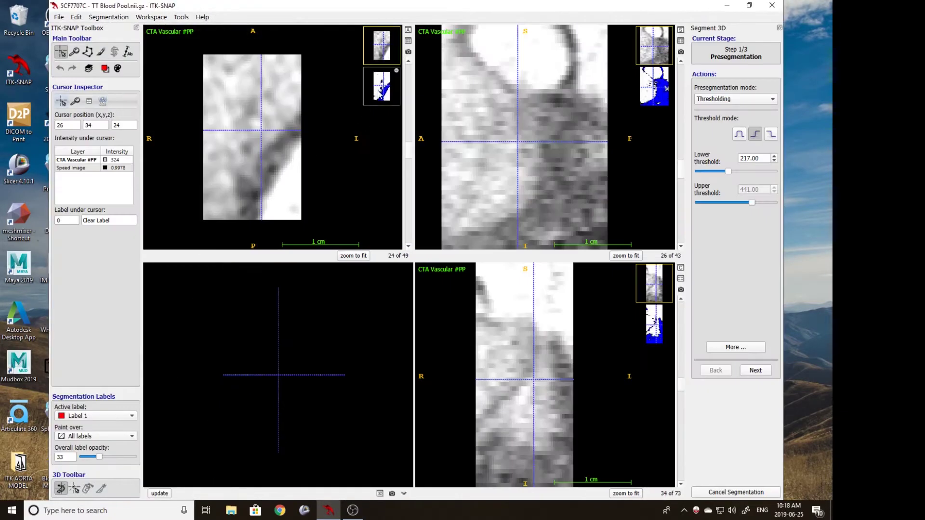
scroll(277, 123, "down", 4)
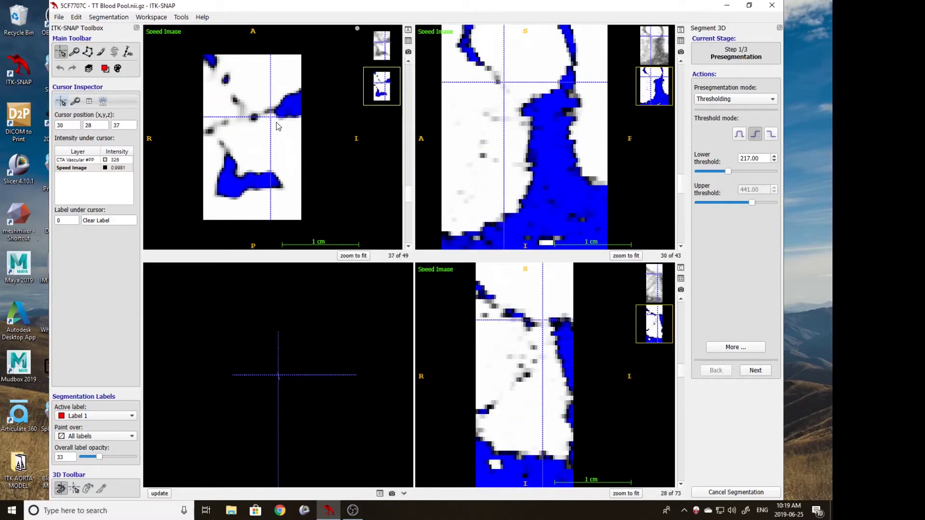
left_click_drag(727, 172, 735, 172)
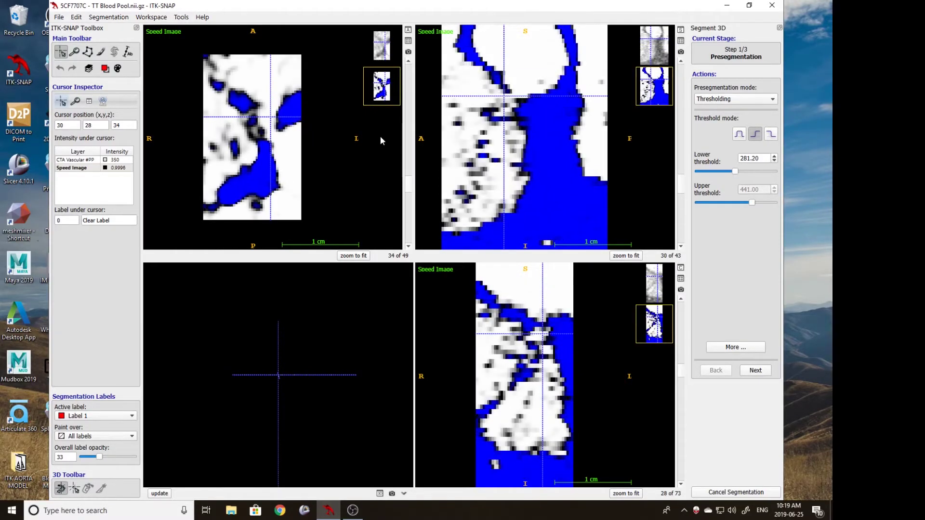
scroll(278, 134, "down", 10)
scroll(278, 131, "down", 9)
left_click(256, 89)
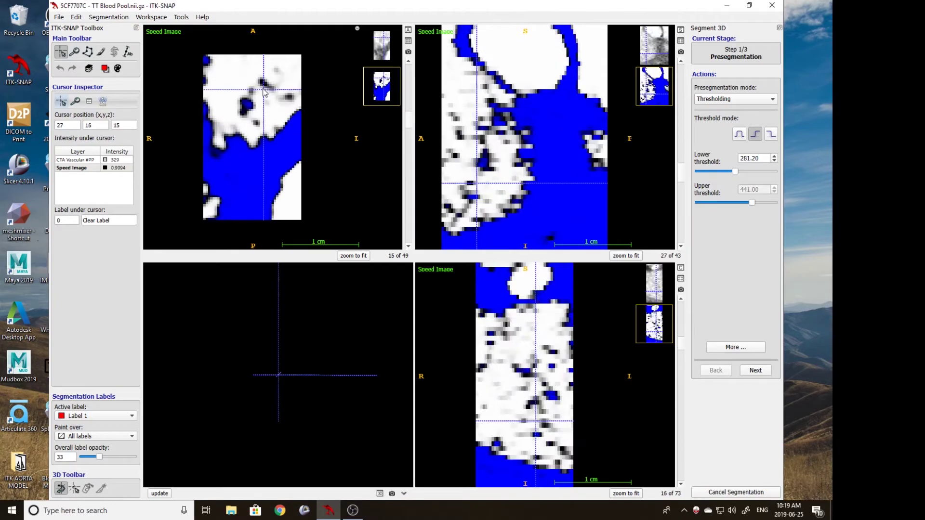
Step: Add a bubble of radius 1.50 at the cursor, run the contour evolution and accept the result
left_click(755, 370)
left_click(750, 109)
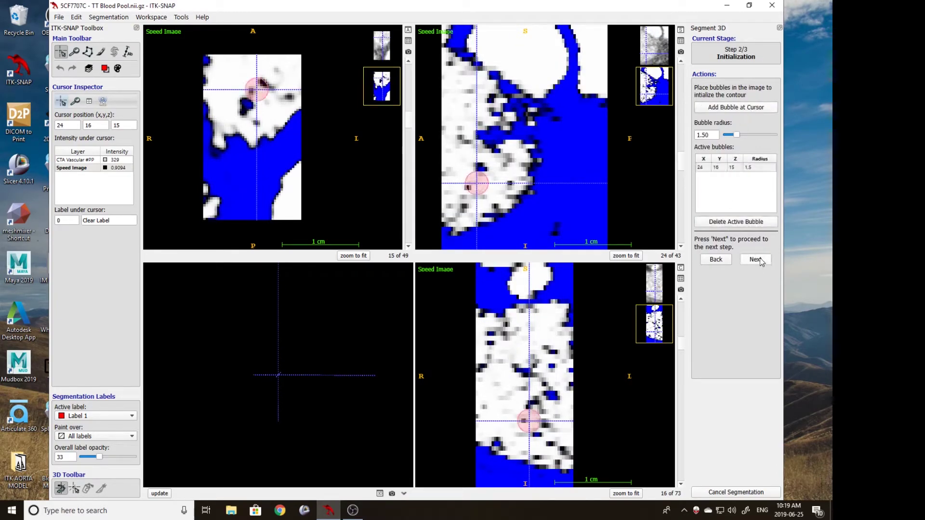
left_click(756, 260)
left_click(732, 154)
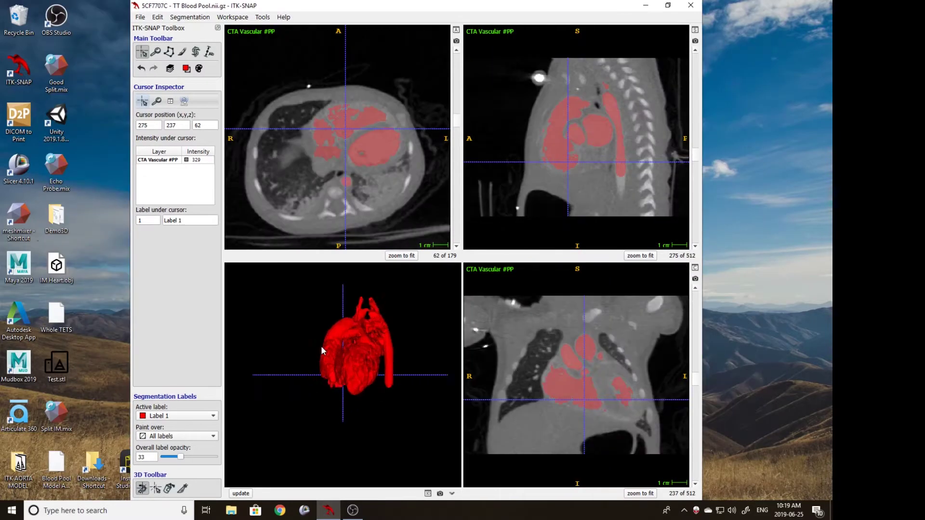
Step: Update the 3D model, view the heart from below, and place the crosshair on the remaining defect near the septum
left_click_drag(321, 346, 304, 386)
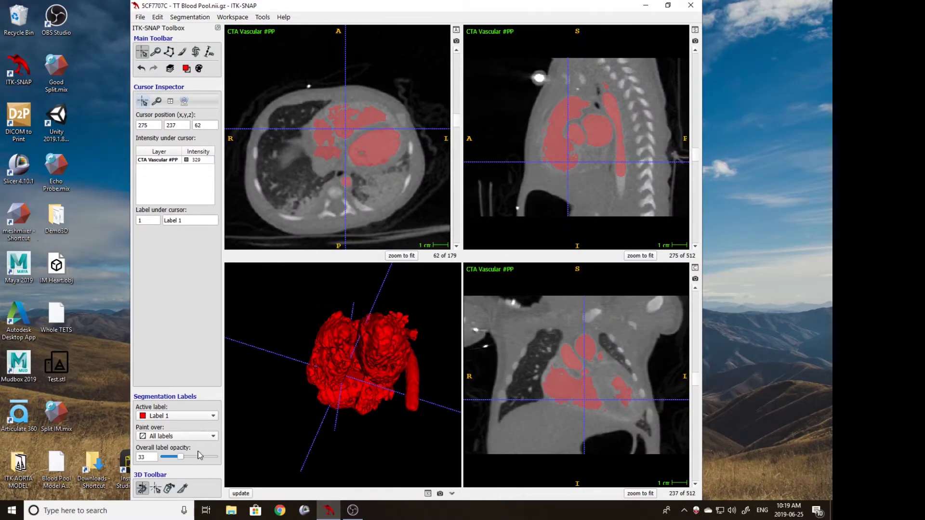
scroll(350, 353, "up", 4)
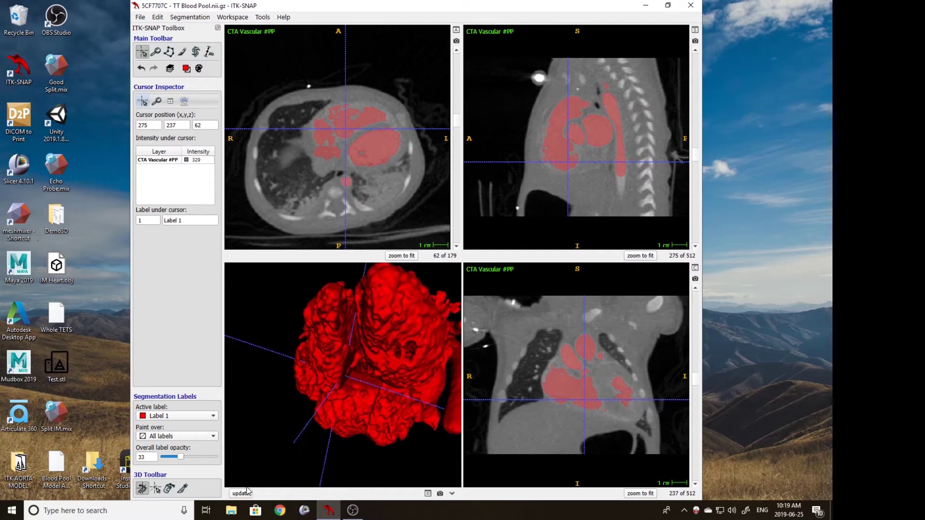
left_click(246, 494)
scroll(351, 403, "up", 2)
left_click_drag(351, 403, 352, 353)
left_click(156, 489)
left_click(354, 355)
Step: Fit the snake region of interest around the remaining defect, at position 278, 227, 48 with size 27 × 20 × 49
right_click_drag(360, 202, 338, 29)
middle_click_drag(269, 68, 232, 87)
left_click(195, 53)
left_click_drag(334, 110, 383, 63)
left_click_drag(380, 30, 376, 99)
left_click_drag(419, 122, 395, 121)
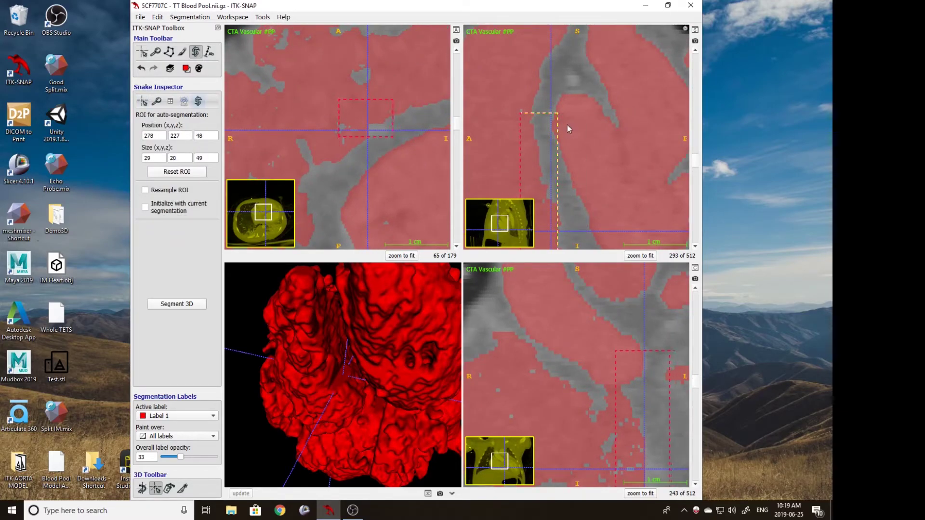
left_click_drag(656, 413, 666, 413)
Step: Start 3D segmentation of the region with the 281.20 lower threshold and add a bubble of radius 0.90 at 16, 12, 18
left_click(188, 303)
left_click(264, 145)
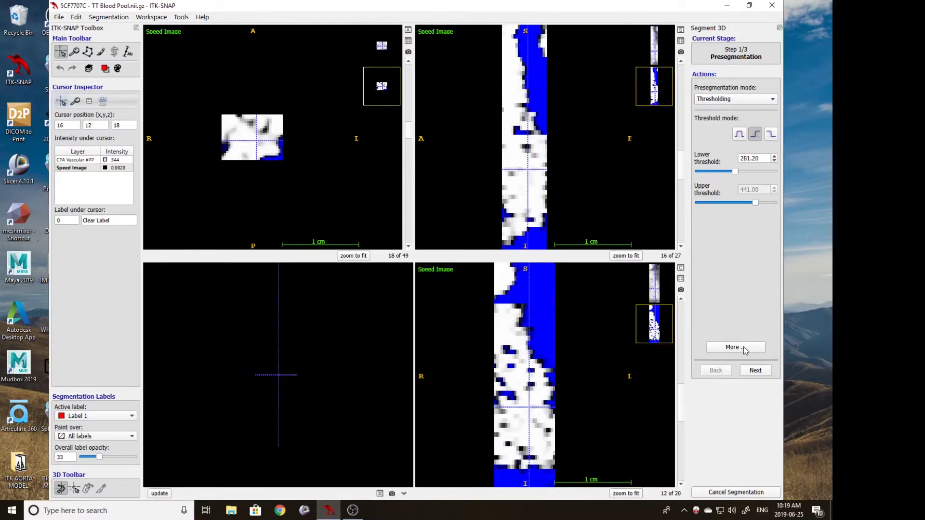
left_click(756, 370)
left_click(736, 107)
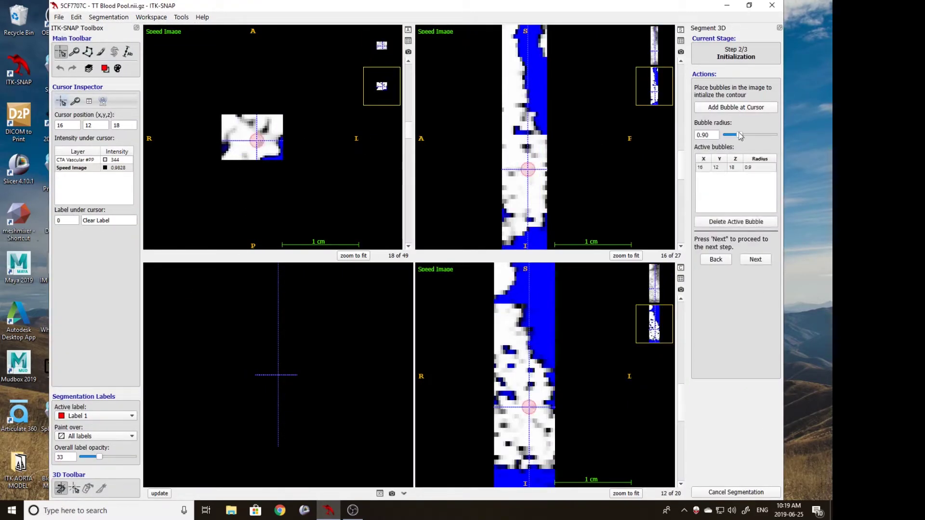
Step: Evolve the contour for about 96 iterations, accept the result, and view the 3D heart model from below
left_click(756, 259)
left_click(736, 155)
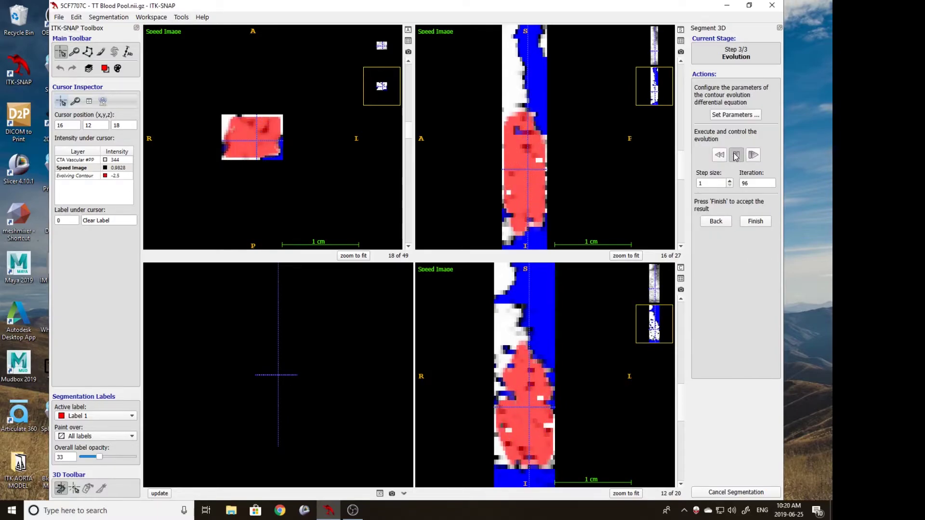
left_click(737, 156)
left_click(755, 220)
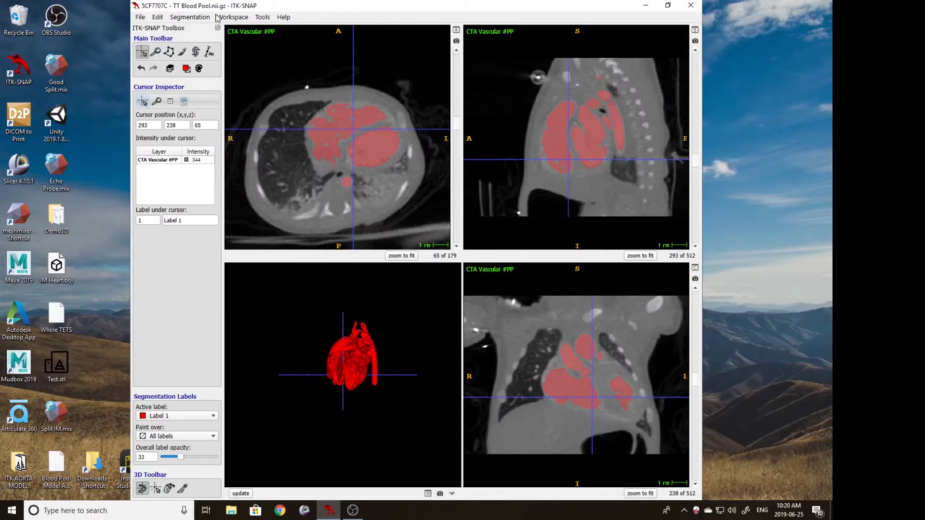
left_click_drag(366, 451, 363, 389)
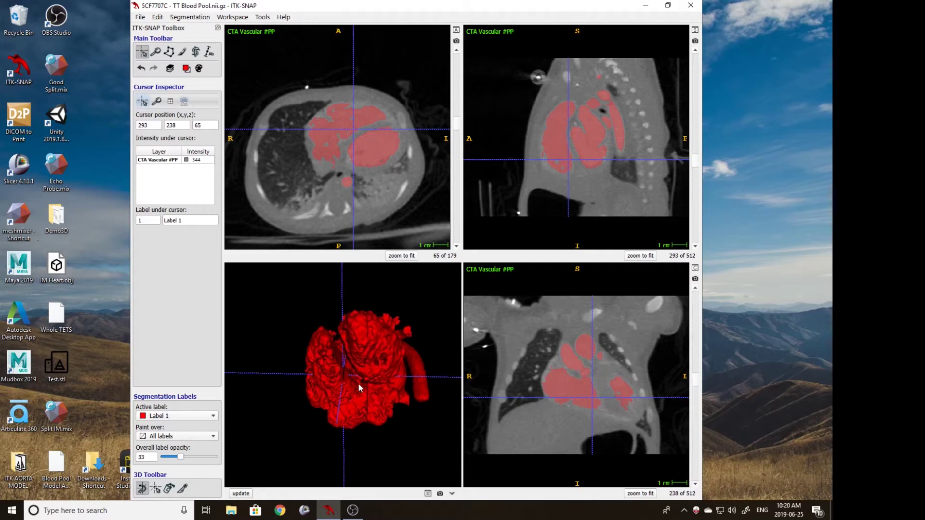
Step: Update the 3D heart model and save the finished segmentation as TT Blood Pool.nii.gz
scroll(363, 389, "up", 3)
left_click(248, 494)
left_click(198, 19)
left_click(214, 58)
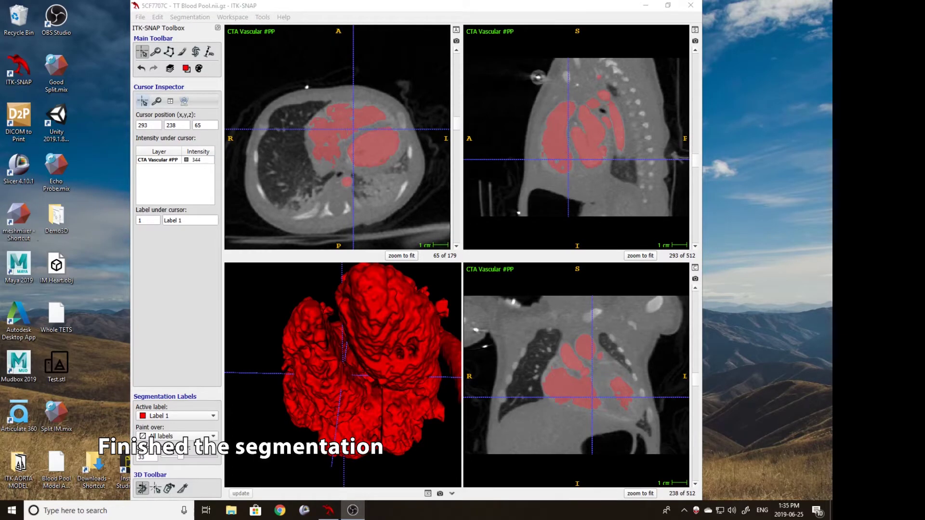
left_click(189, 17)
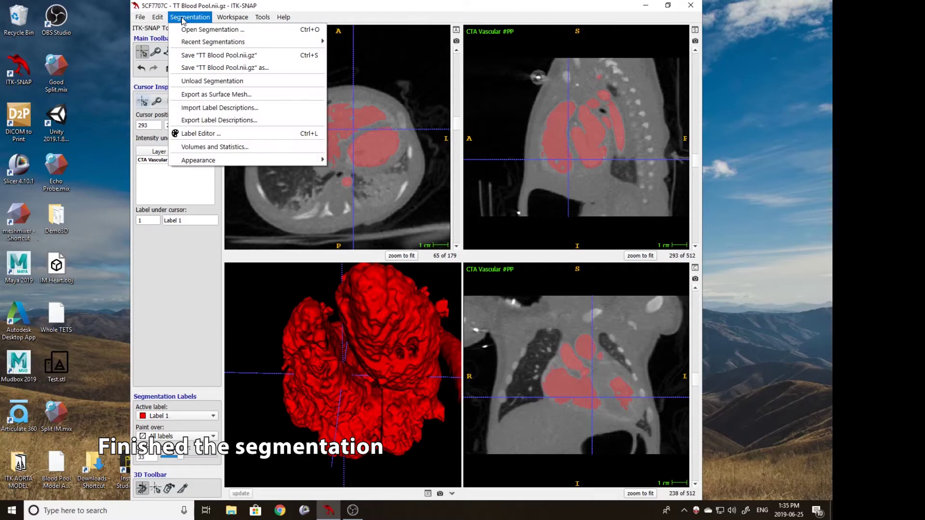
left_click(222, 56)
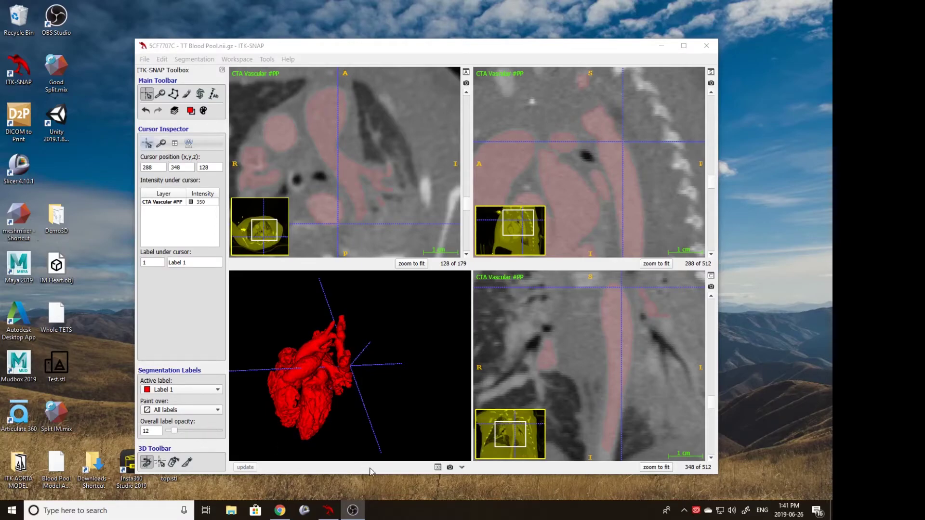
Step: Inspect the finished 3D heart from several sides and set the surface mesh export to the single label Label 1
left_click_drag(345, 380, 316, 356)
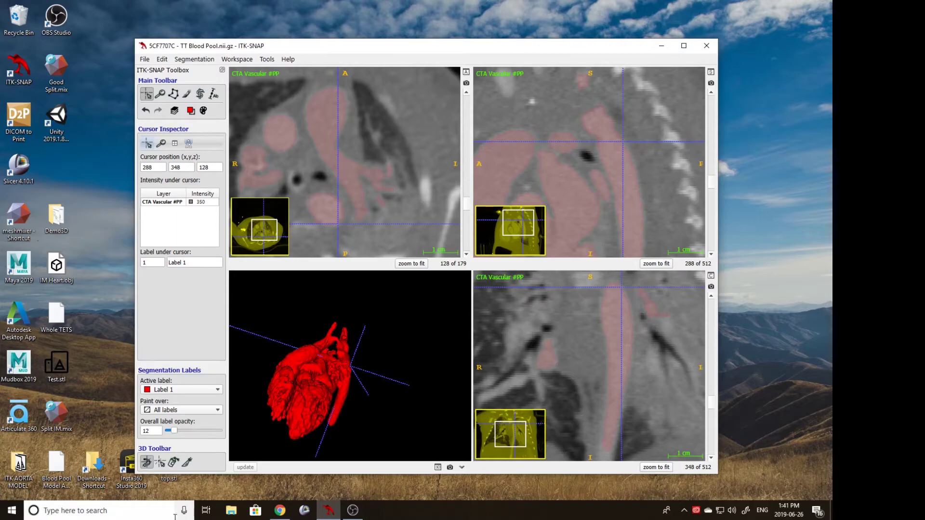
left_click_drag(311, 415, 380, 436)
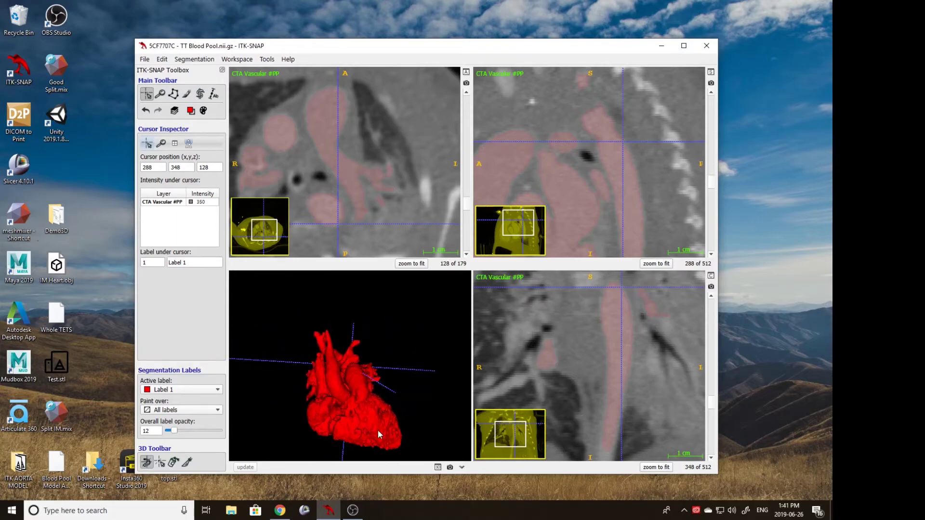
left_click_drag(324, 417, 409, 381)
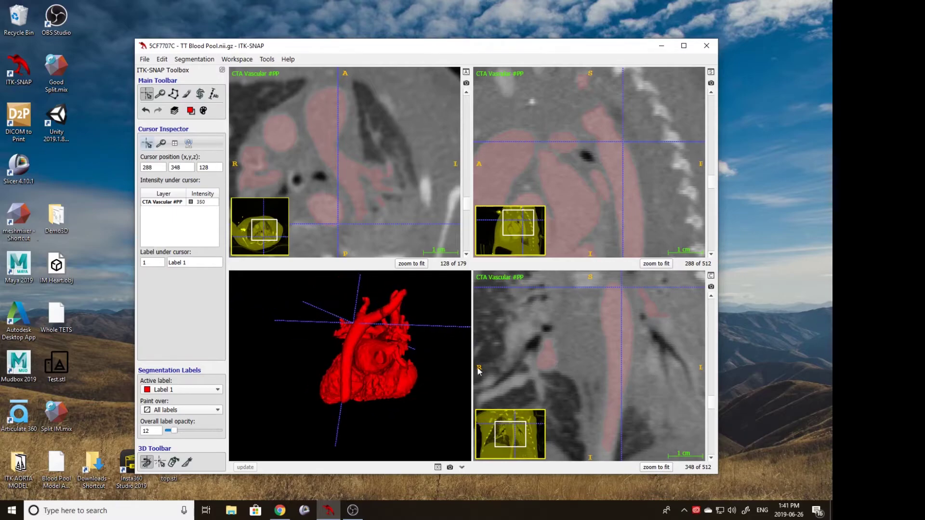
left_click_drag(331, 362, 392, 386)
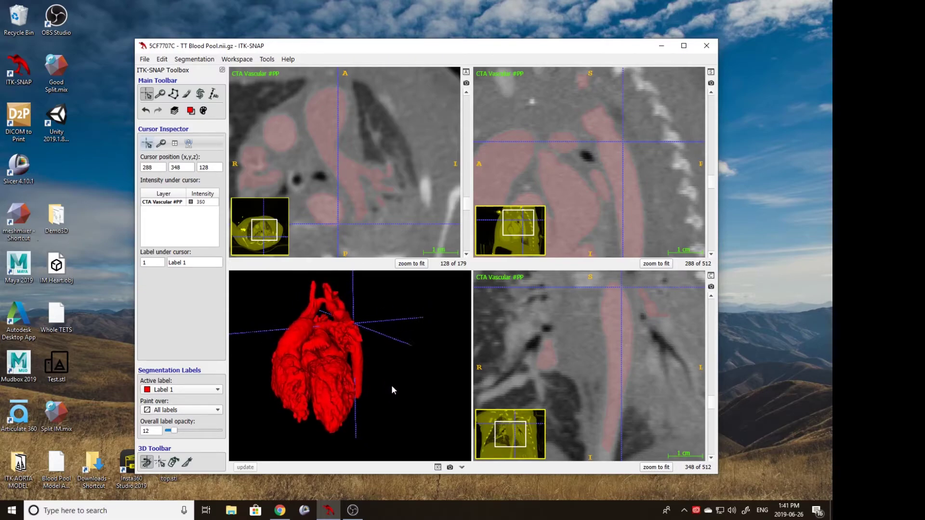
left_click(186, 61)
left_click(206, 137)
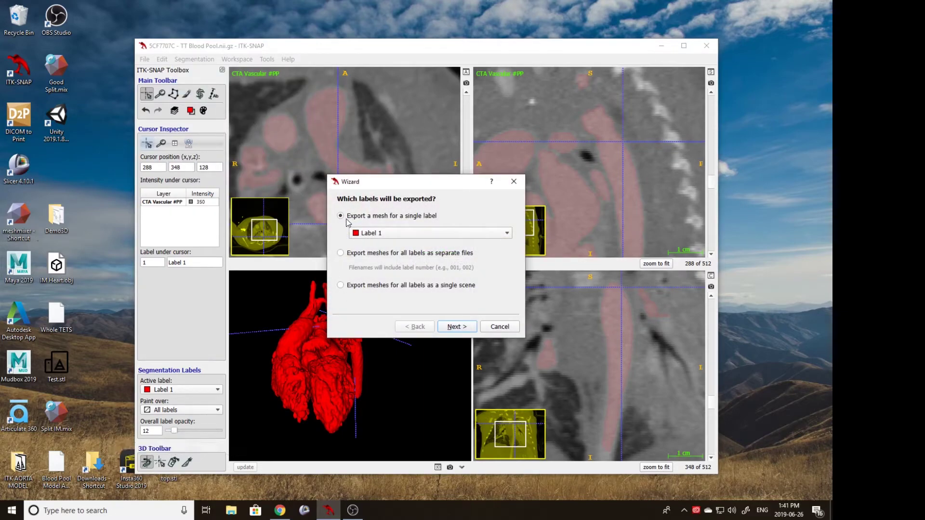
left_click(401, 236)
left_click(402, 238)
left_click(457, 327)
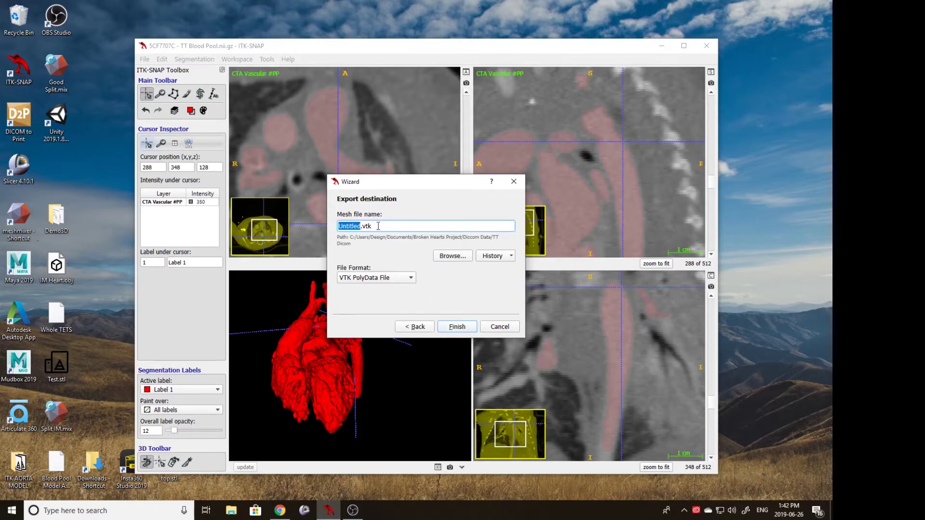
Step: Name the exported mesh TT Blood Pool and set its format to STL Mesh File
key("BackSpace")
type("TT Blood Pool")
left_click(391, 278)
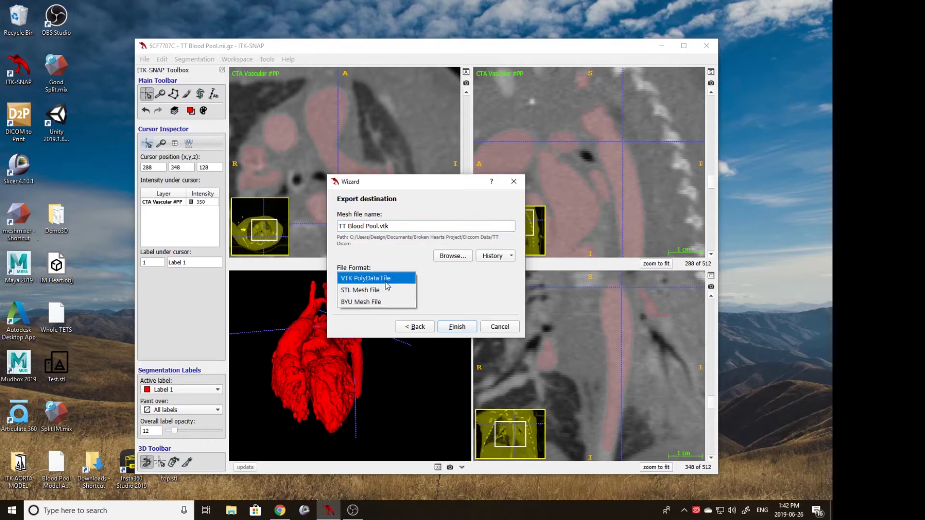
left_click(386, 291)
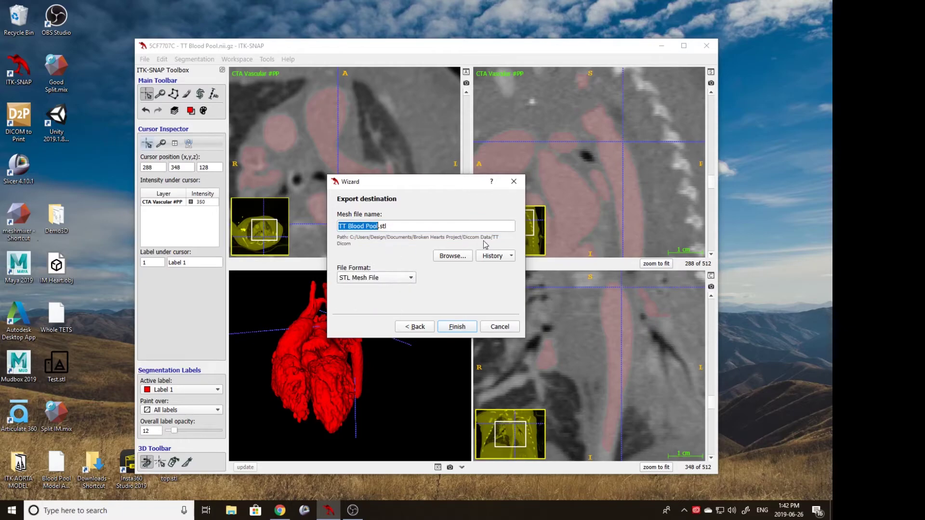
Step: Set the TT Model folder inside Diccom Data as the export destination and finish exporting the mesh
left_click(465, 257)
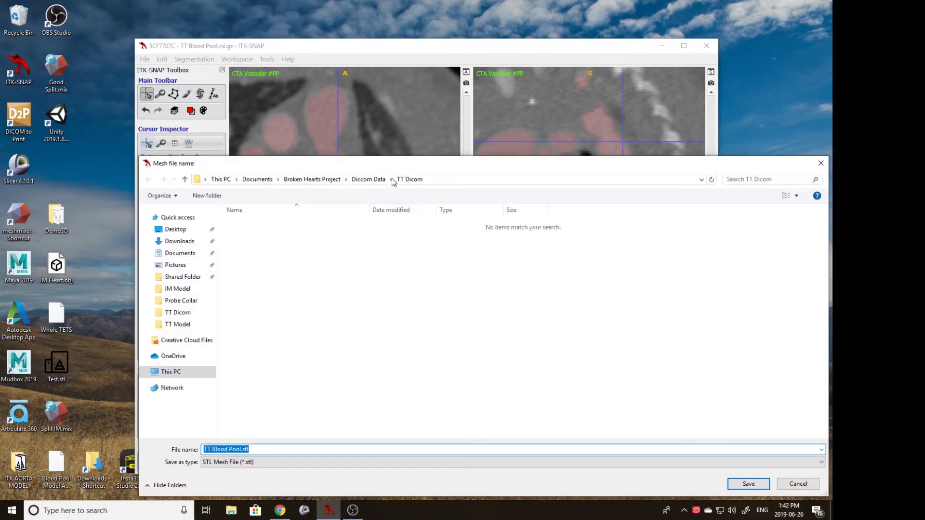
left_click(370, 180)
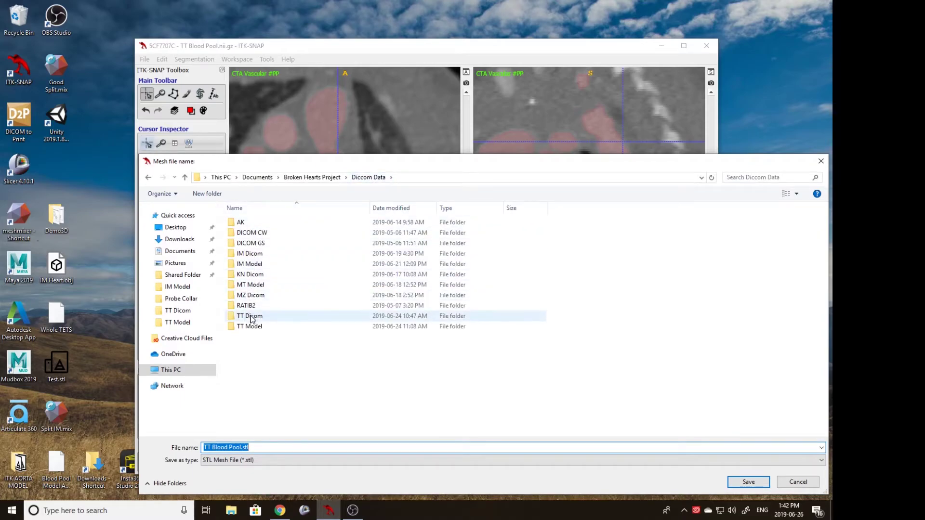
left_click(254, 329)
double_click(255, 328)
left_click_drag(421, 164, 336, 85)
left_click(665, 405)
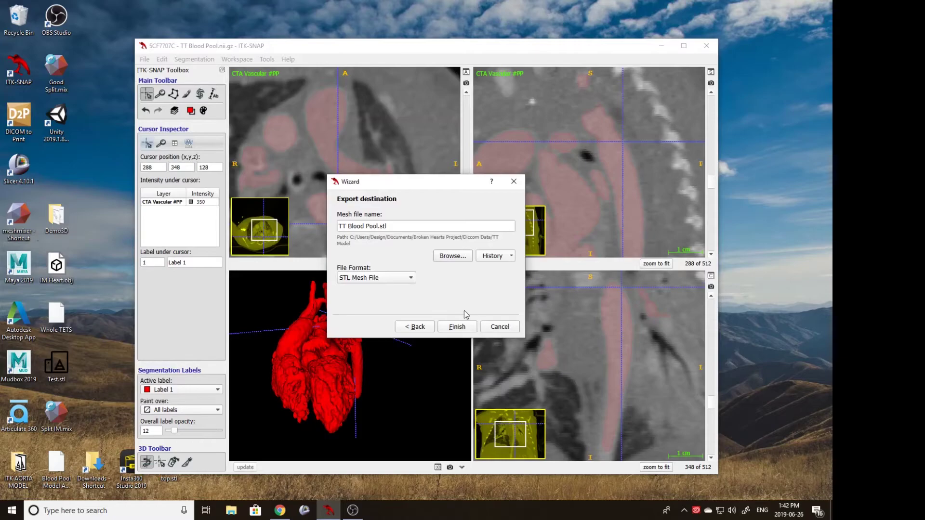
left_click(459, 328)
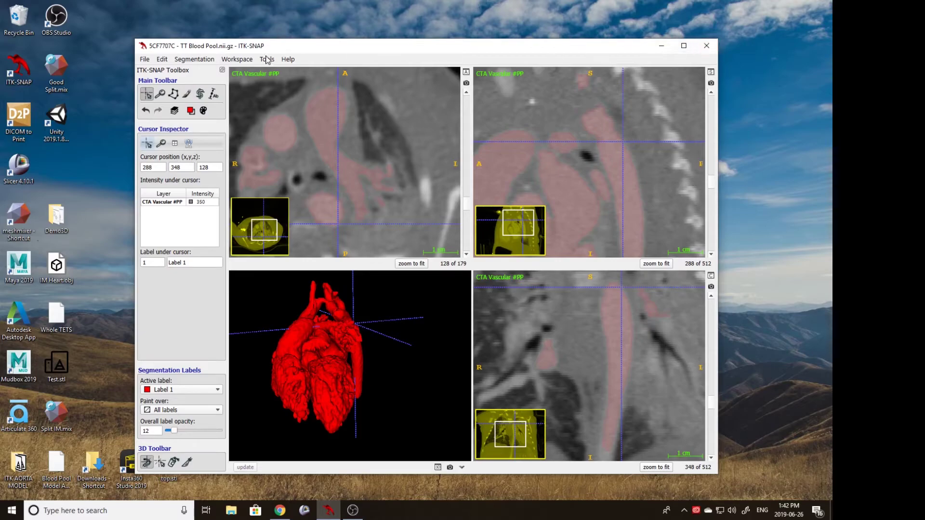
Step: Save the TT Blood Pool segmentation again and close ITK-SNAP
left_click(211, 59)
left_click(219, 97)
left_click(704, 47)
Step: Open an empty Meshmixer session and import TT Blood Pool.stl from the TT Model folder
double_click(51, 77)
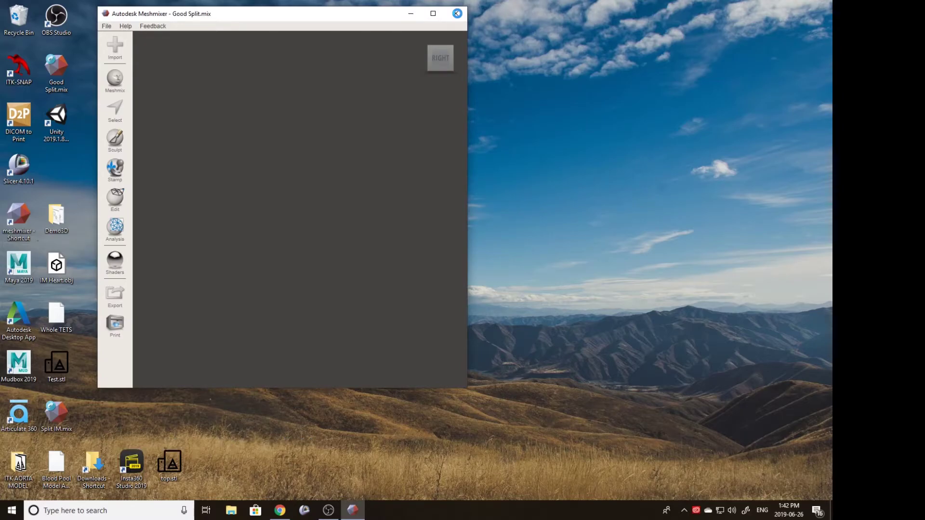
left_click(457, 13)
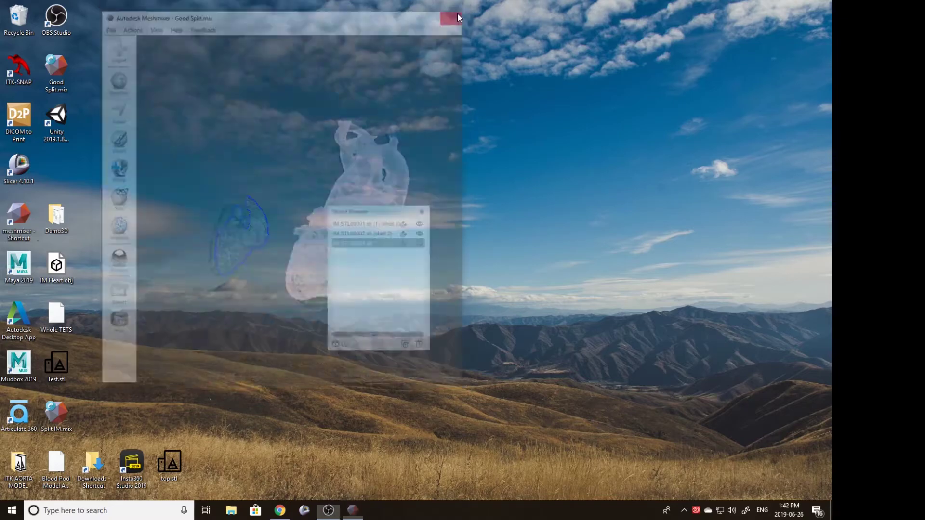
double_click(16, 222)
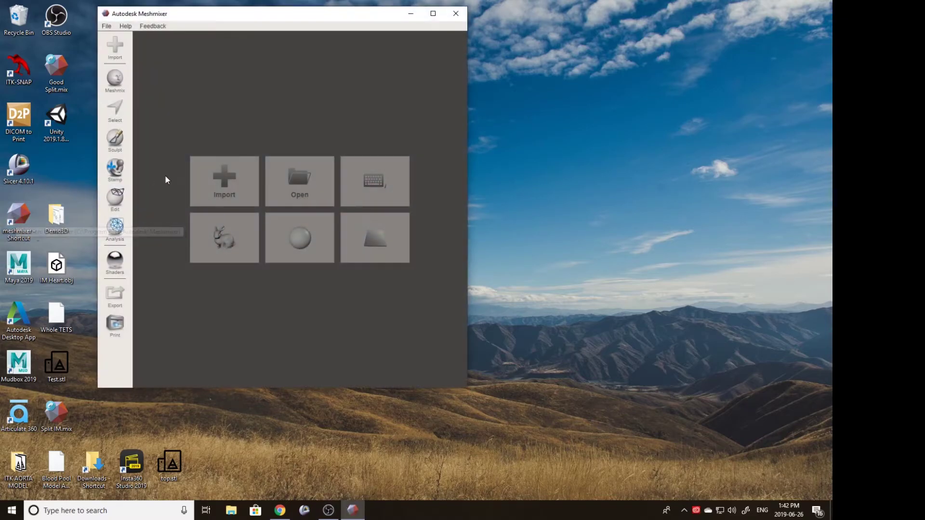
left_click(242, 191)
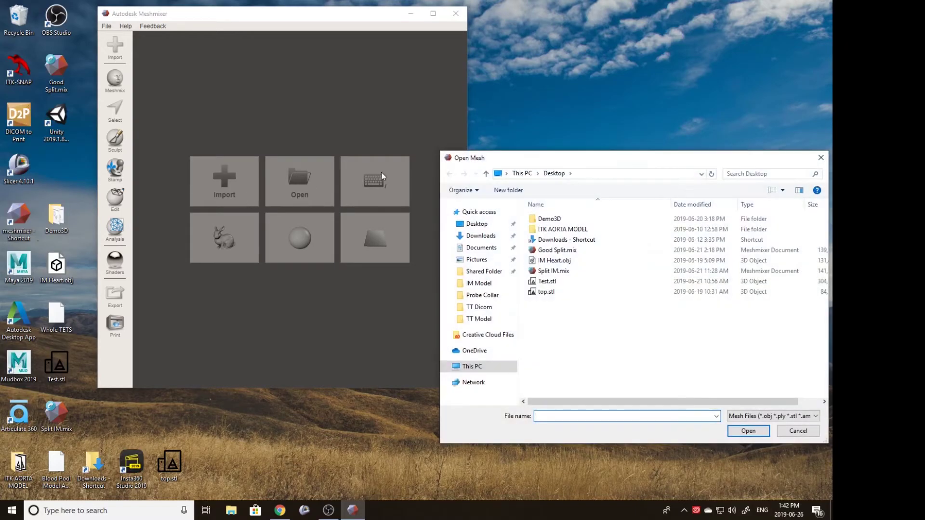
left_click(479, 319)
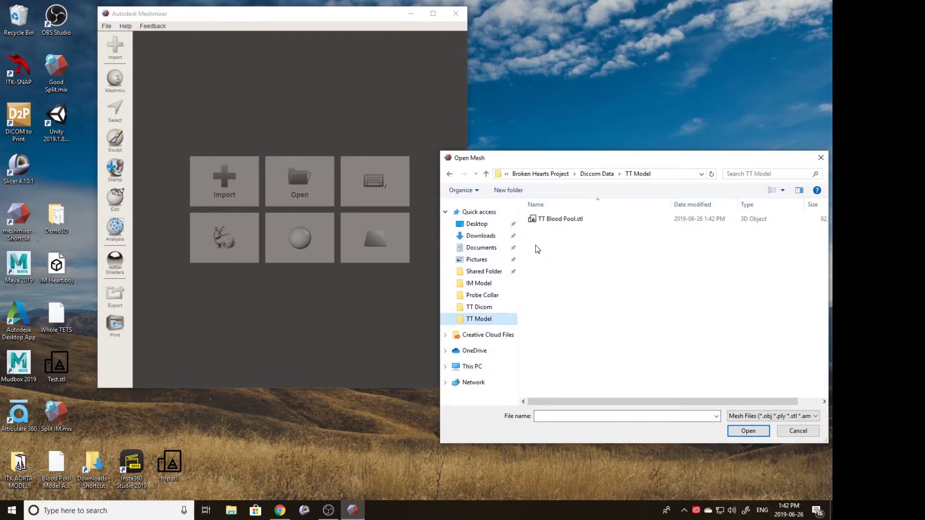
double_click(552, 221)
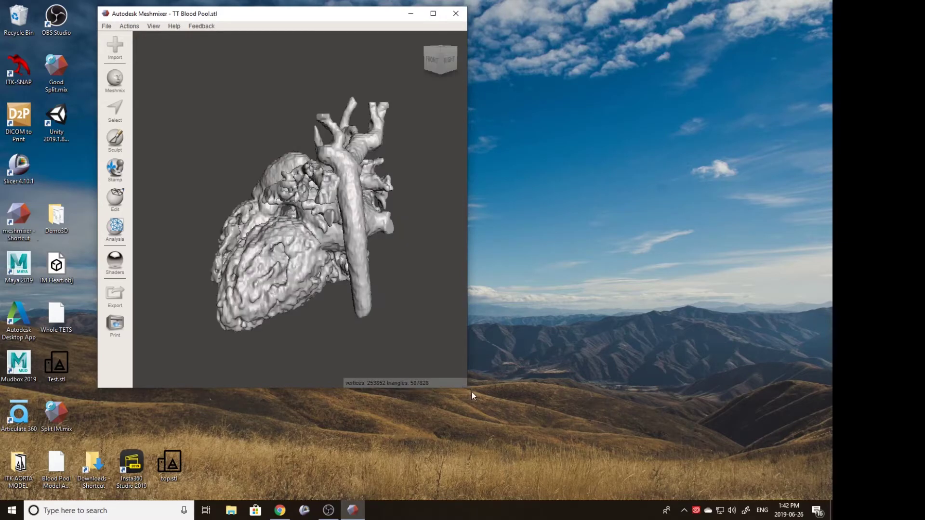
Step: Enlarge the Meshmixer window and select the whole connected heart mesh, expanding from a patch on the front great vessel
left_click_drag(467, 389, 617, 473)
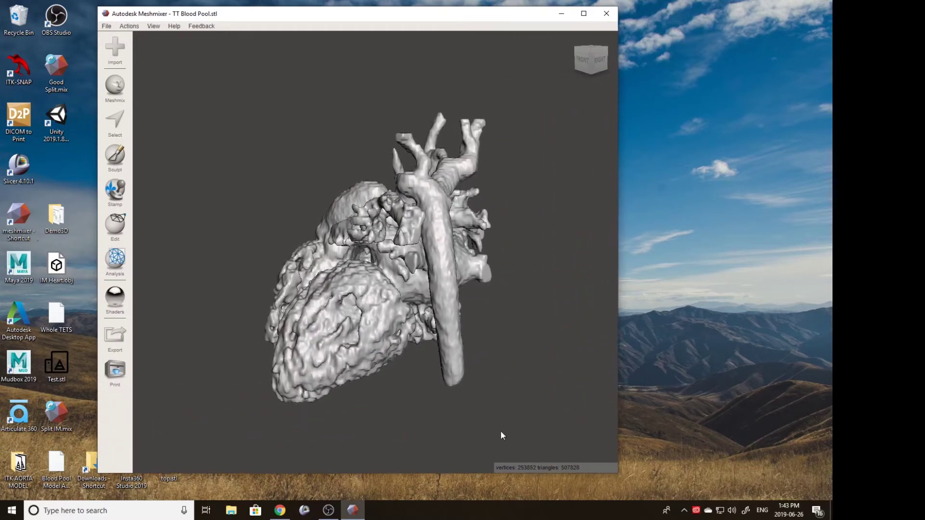
right_click_drag(235, 308, 440, 336)
left_click(121, 126)
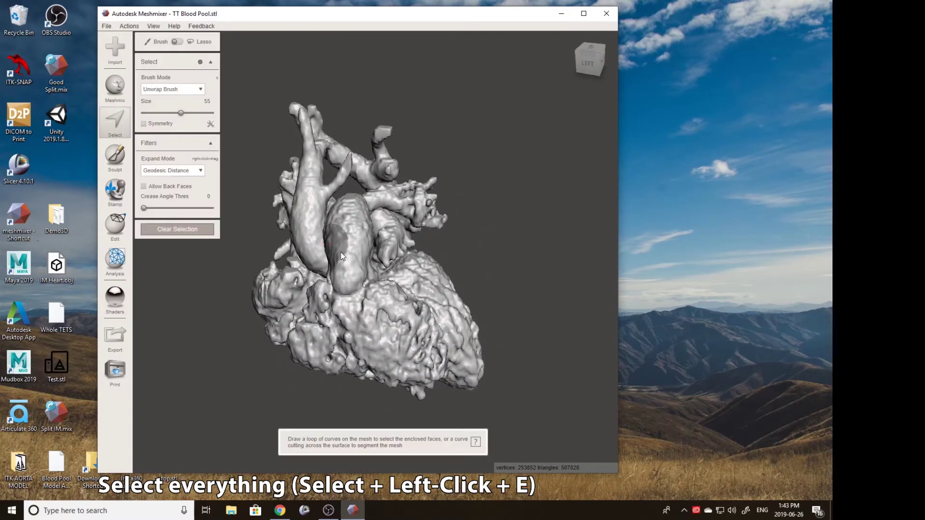
left_click(343, 253)
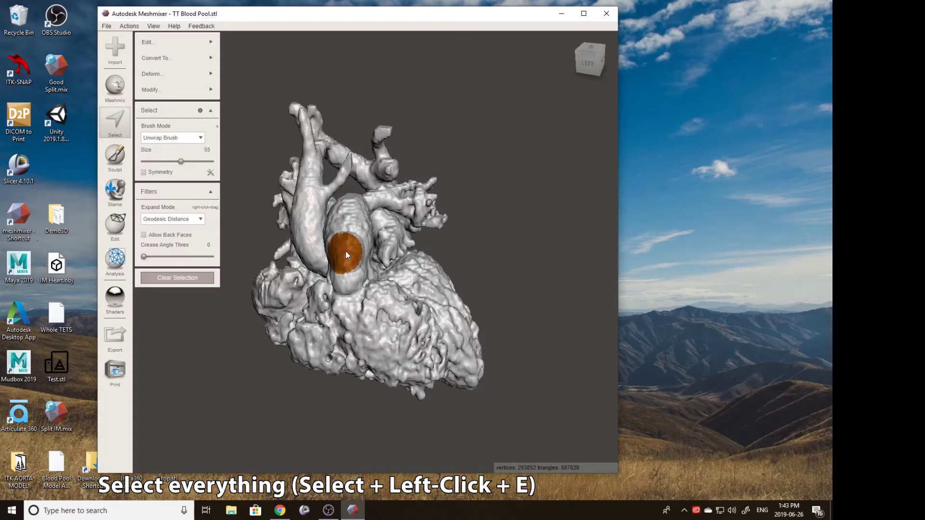
key("e")
Step: Reduce the selected heart mesh by 50 percent with the Percentage target and Shape Preserving type
mouse_move(197, 47)
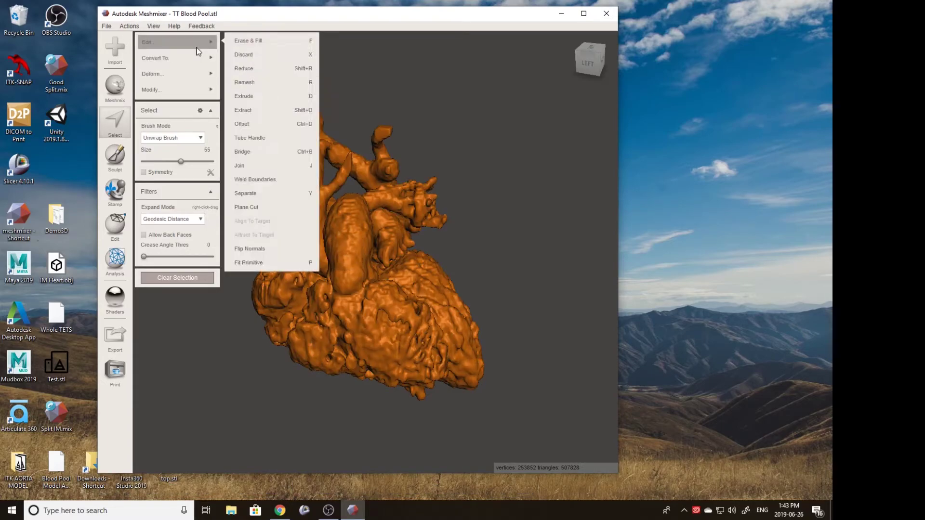
left_click(269, 71)
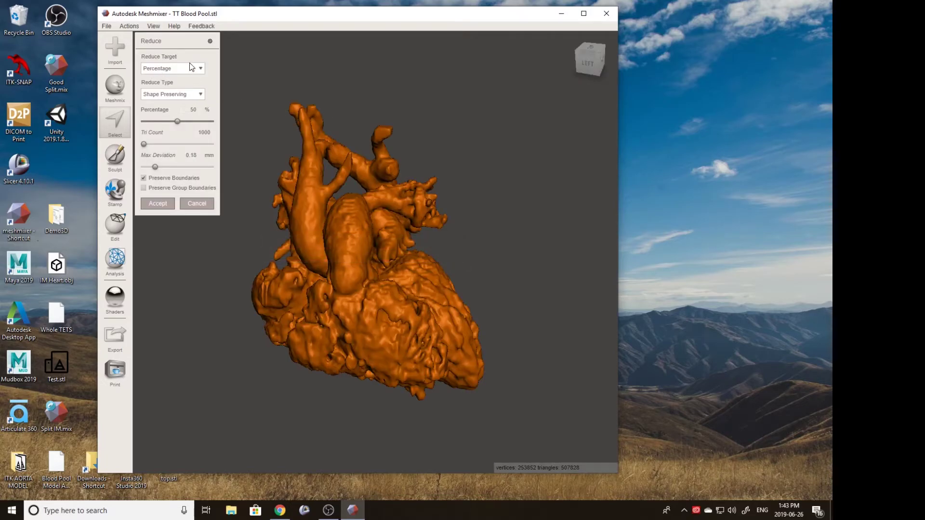
left_click(193, 96)
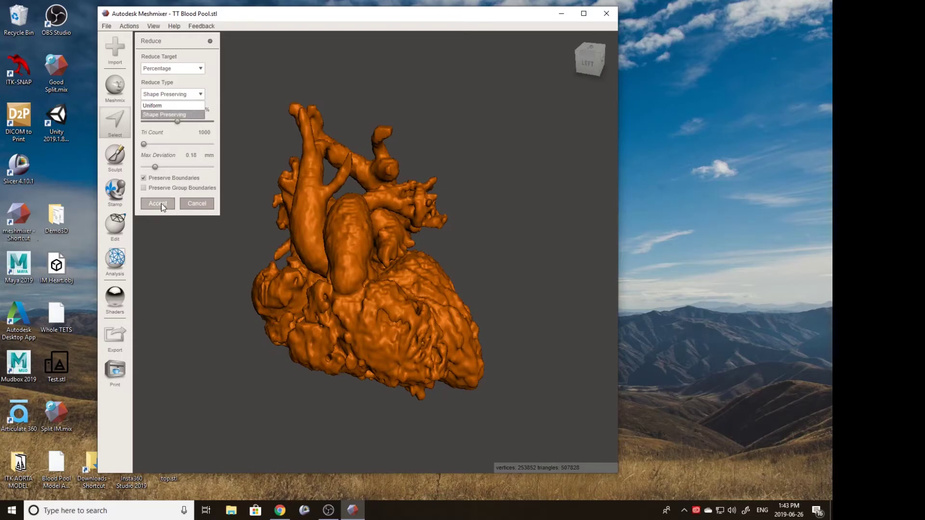
left_click(201, 78)
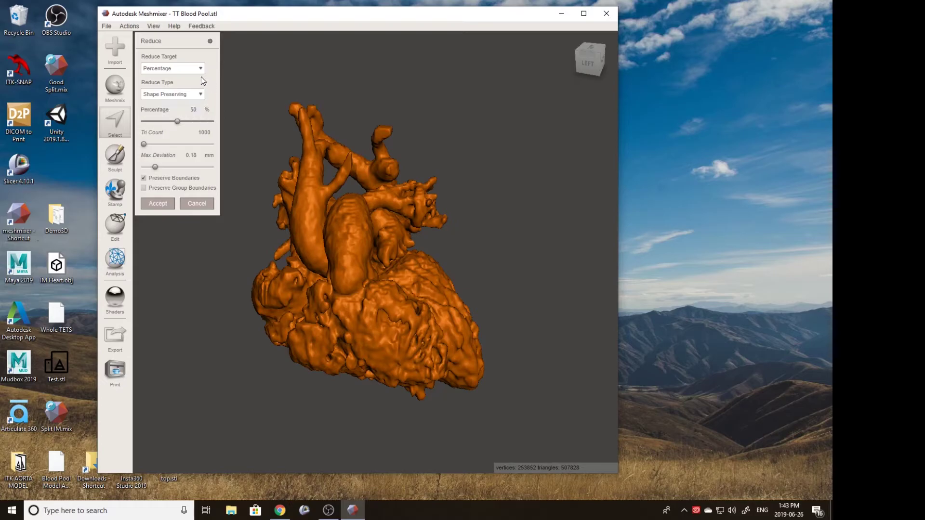
left_click(194, 71)
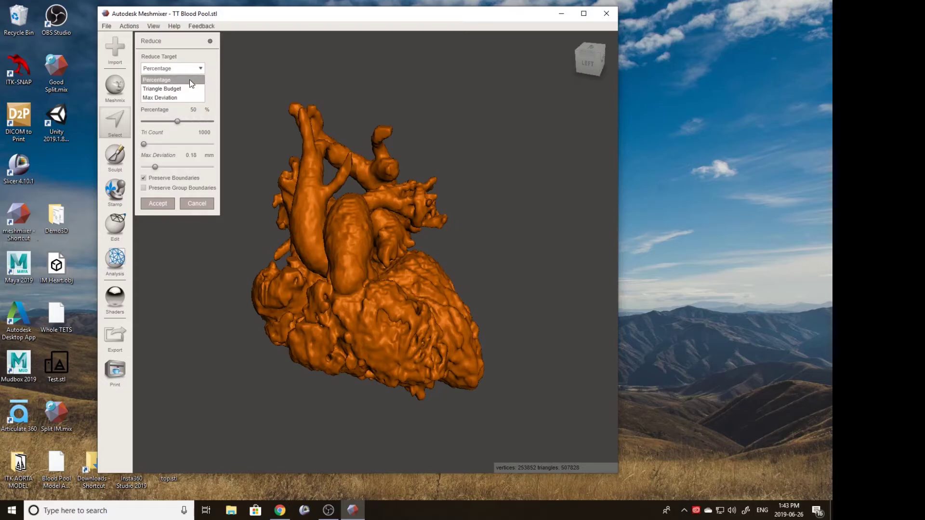
left_click(208, 72)
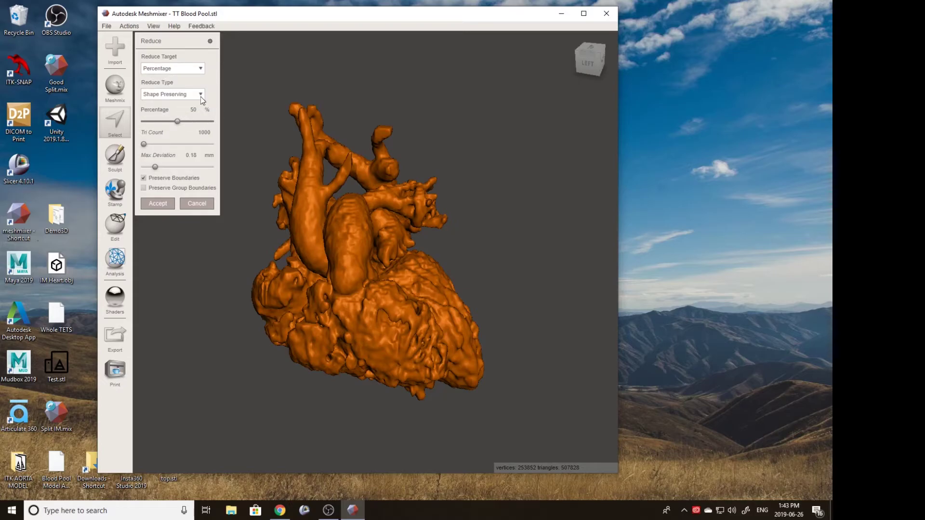
left_click(167, 206)
Step: Invert the selection, delete the pieces disconnected from the heart, and clear the selection
right_click_drag(464, 256, 404, 239)
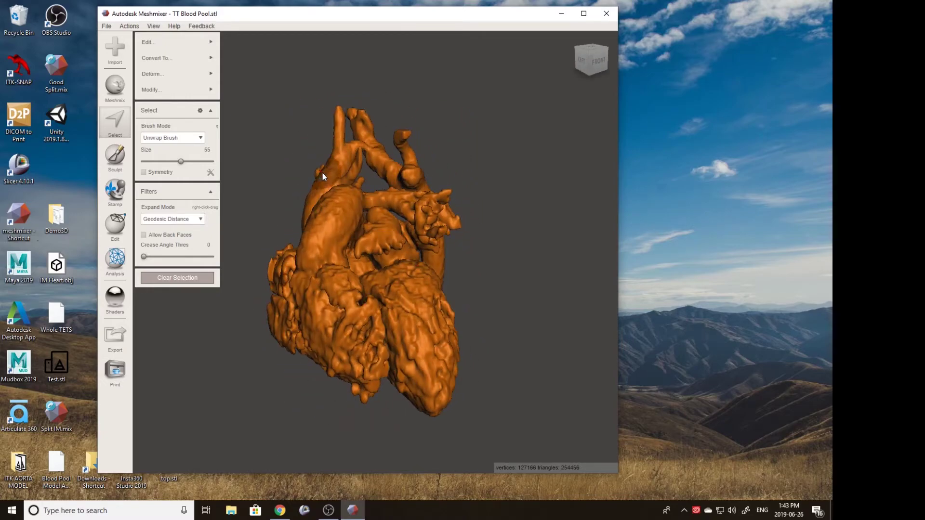
key("i")
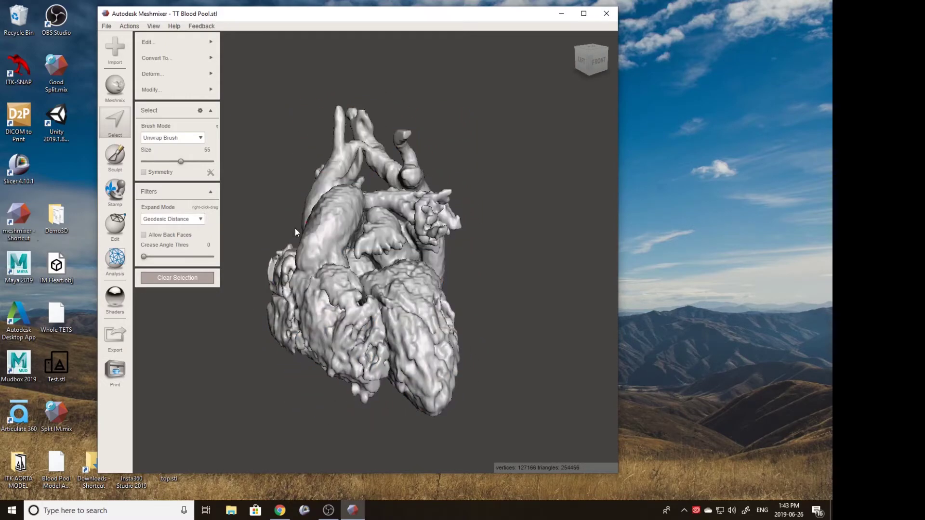
key("Delete")
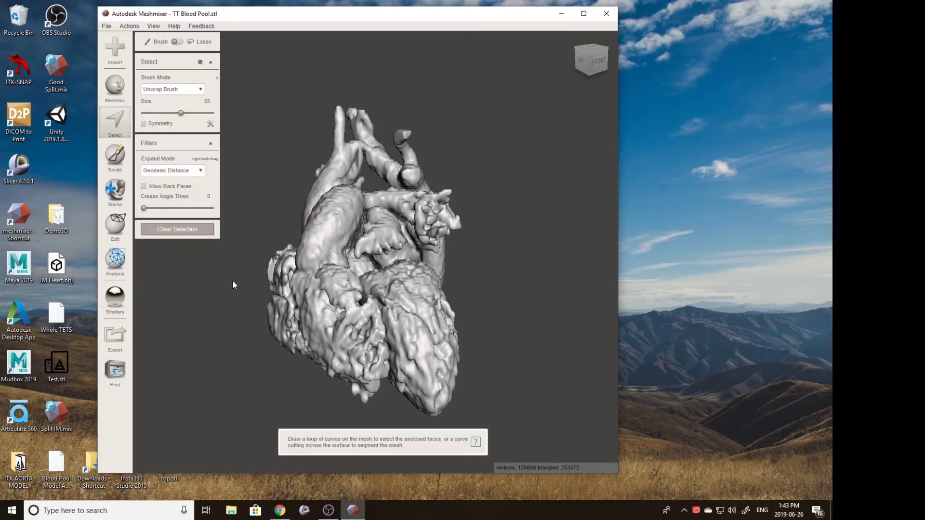
left_click(186, 229)
Step: Select the entire heart mesh, expanding from a patch on the front great vessel, and start an Offset on it
right_click_drag(247, 264, 226, 264)
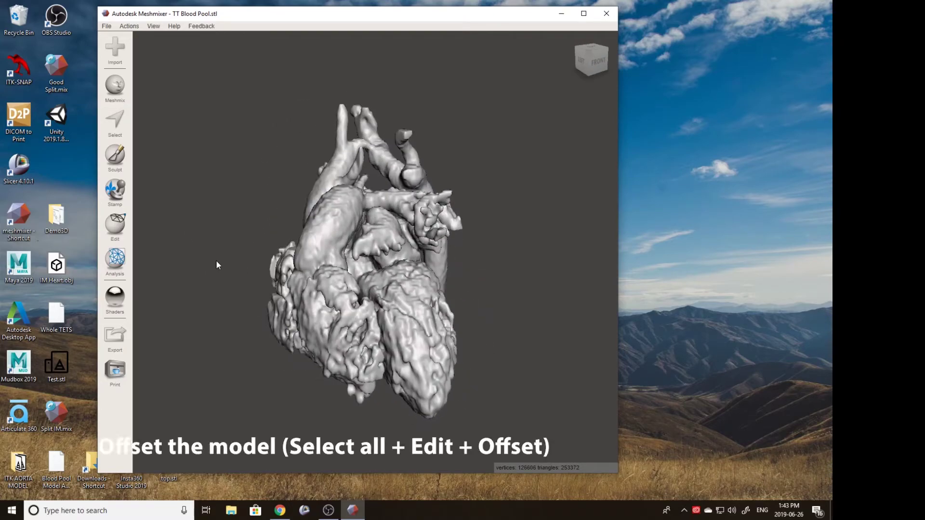
left_click(118, 224)
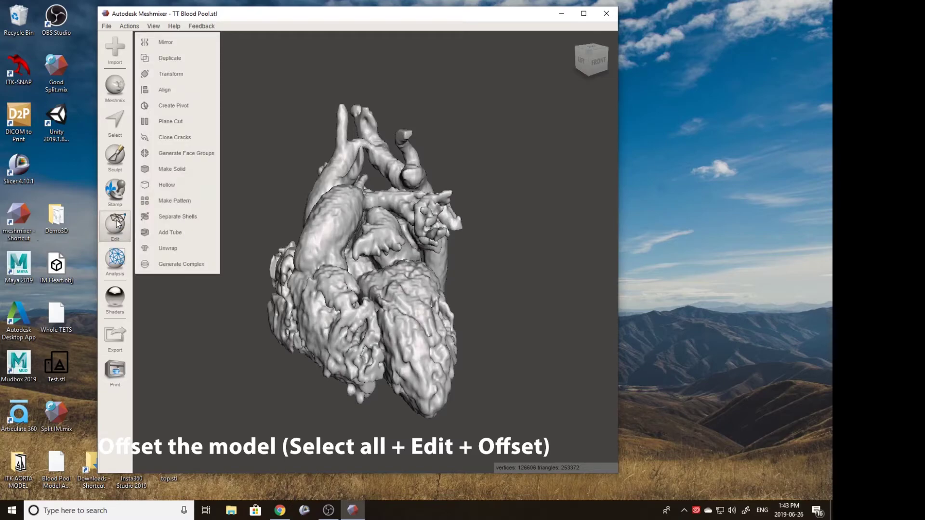
left_click(115, 120)
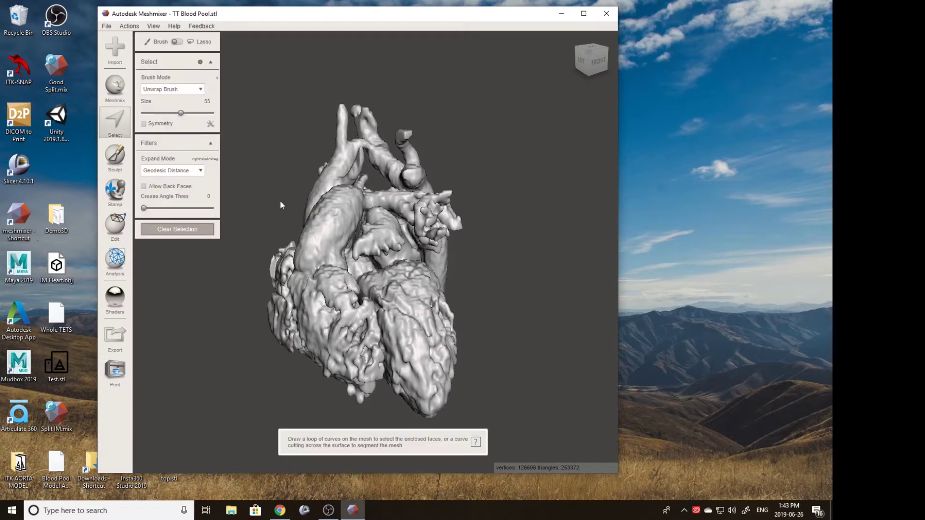
left_click_drag(307, 260, 311, 259)
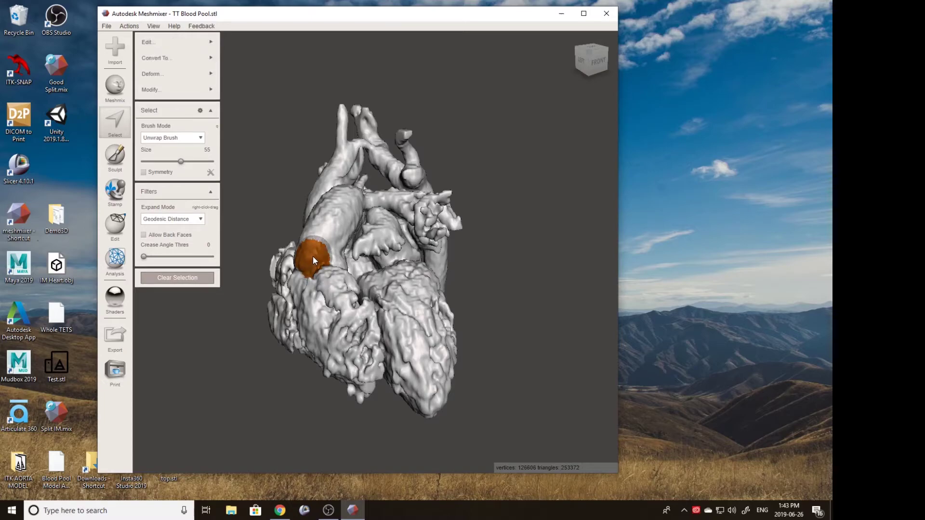
key("ctrl+a")
mouse_move(183, 41)
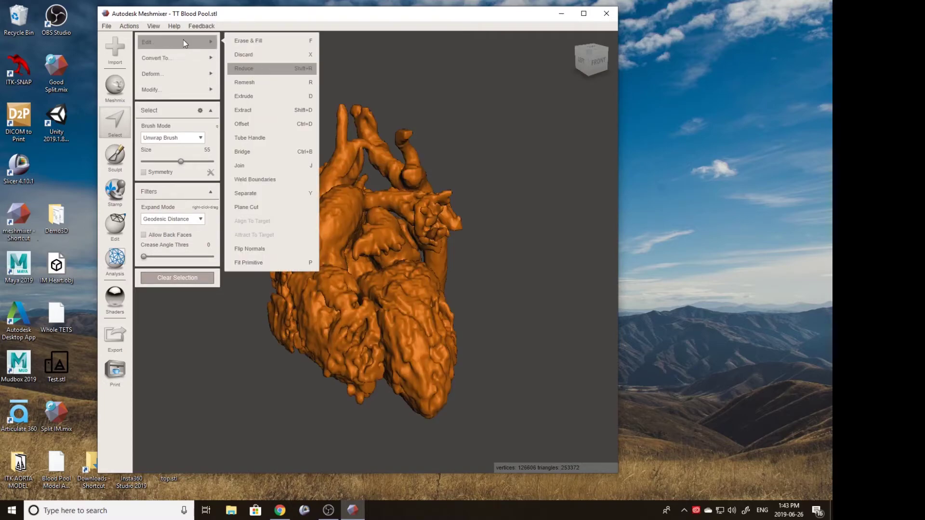
left_click(264, 124)
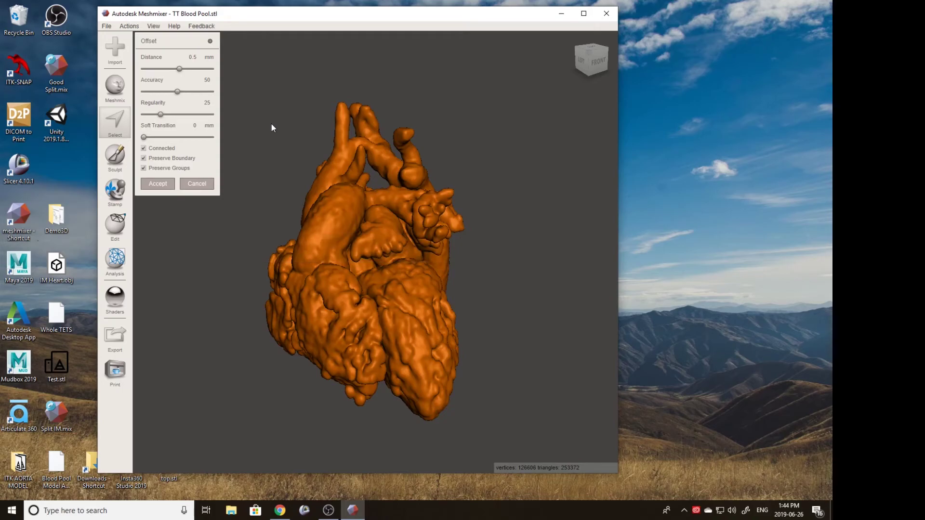
Step: Try an offset distance of 1 mm on the heart mesh and inspect the preview from several sides
right_click_drag(521, 221, 547, 263)
right_click_drag(494, 205, 294, 166)
left_click(192, 57)
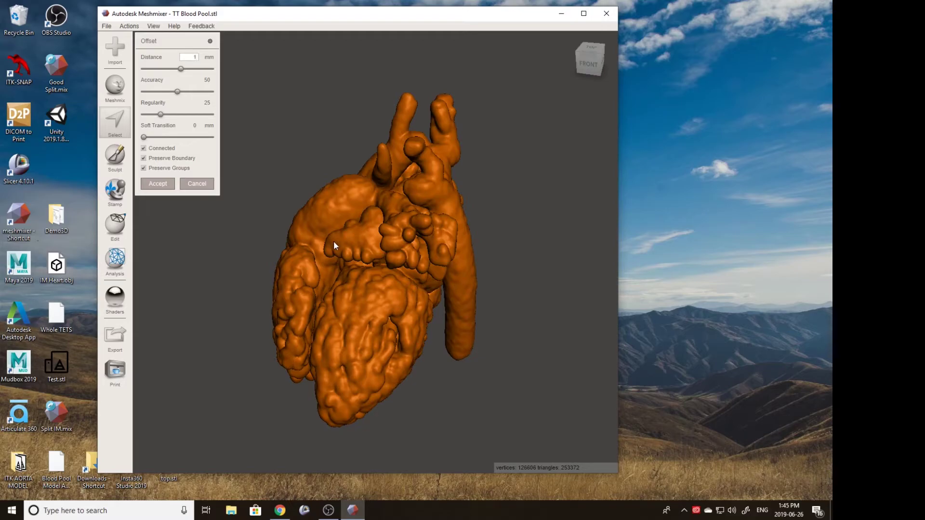
right_click_drag(371, 261, 291, 131)
Step: Set the offset distance to 0.7 mm, apply the offset to the heart mesh, and clear the selection
left_click(188, 58)
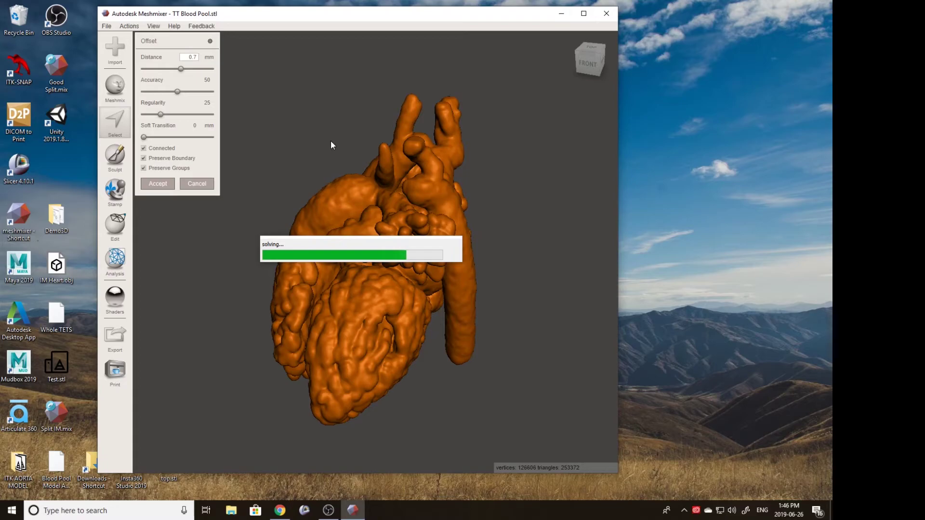
right_click_drag(287, 261, 338, 273)
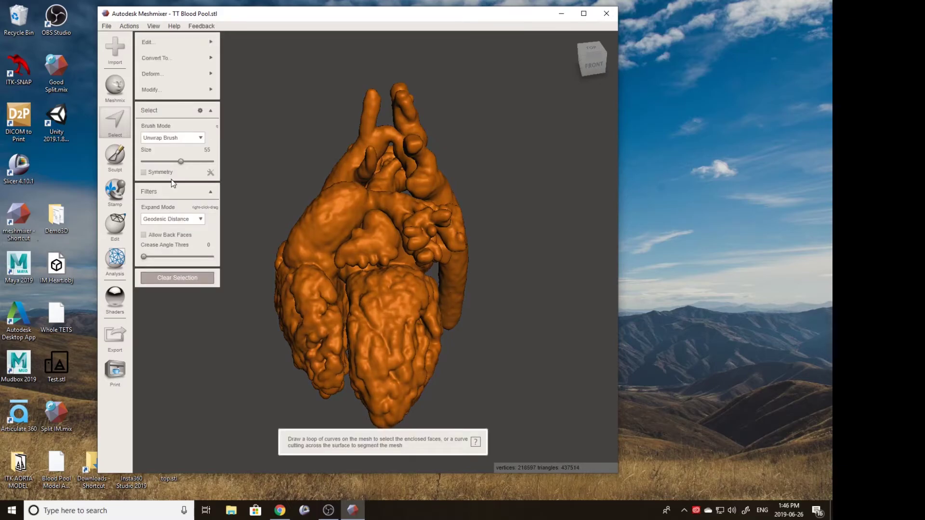
left_click(169, 89)
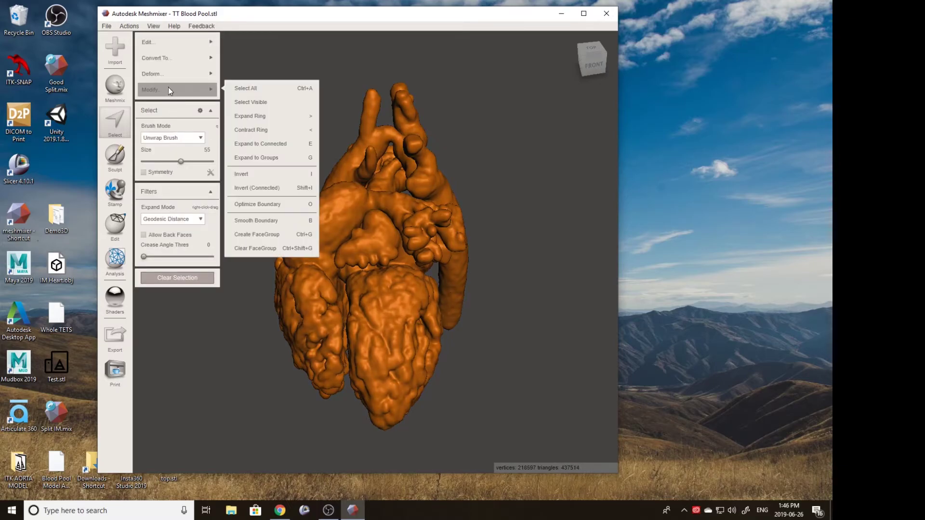
left_click(199, 276)
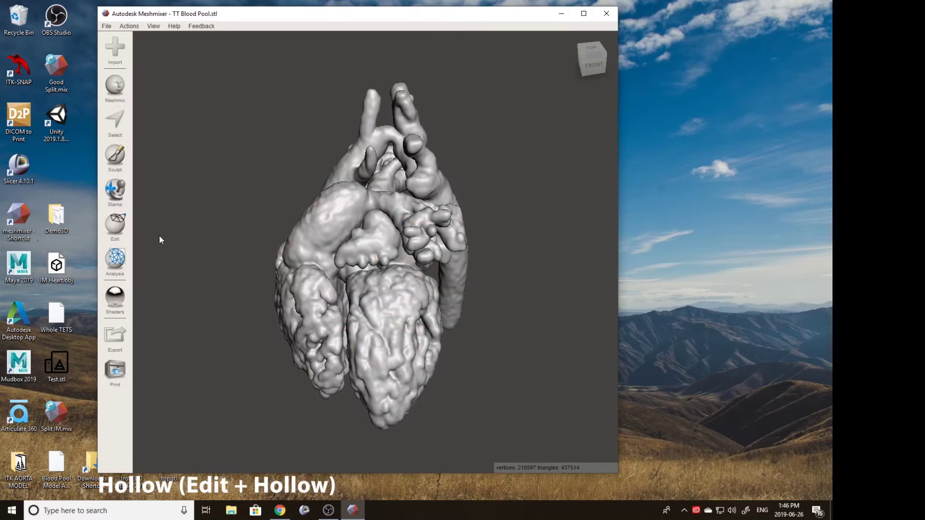
Step: Try hollowing the heart mesh with the Hollow command, re-entering its offset distance
left_click(114, 224)
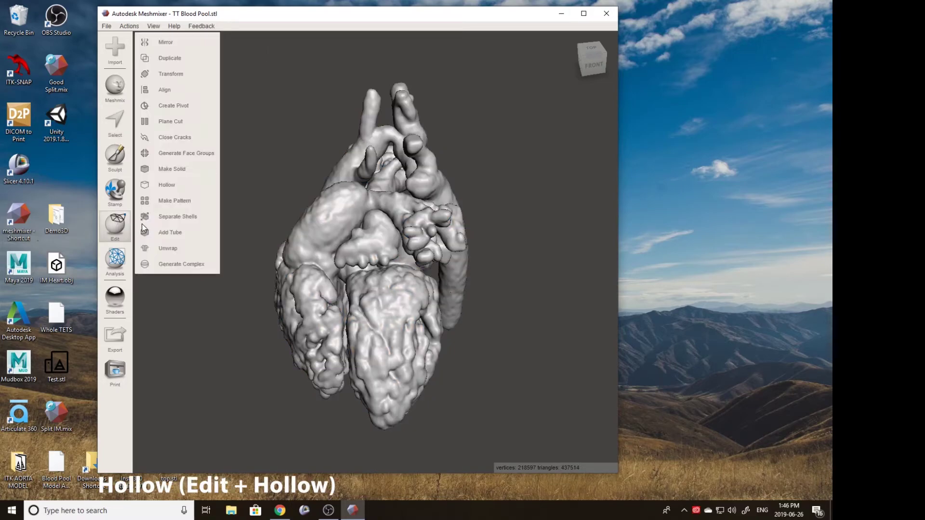
left_click(173, 184)
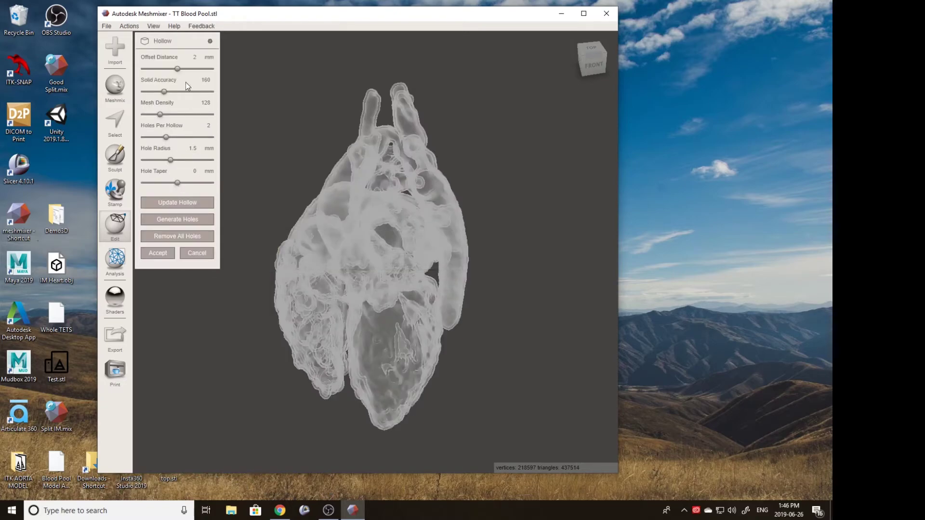
left_click(188, 62)
key("Return")
left_click(189, 61)
key("Tab")
left_click(158, 253)
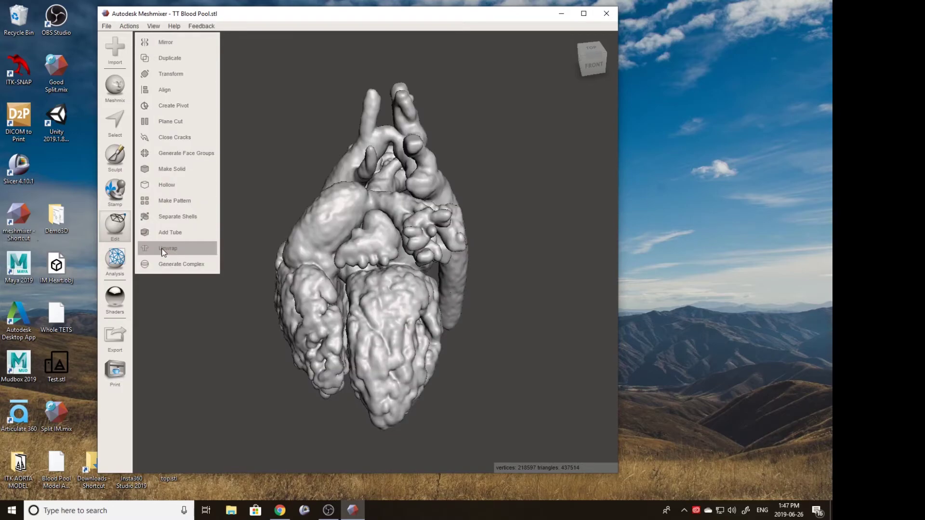
Step: Try a Plane Cut across the whole model, moving the plane down towards the lower end of the descending aorta
right_click_drag(458, 325, 424, 256)
left_click(169, 123)
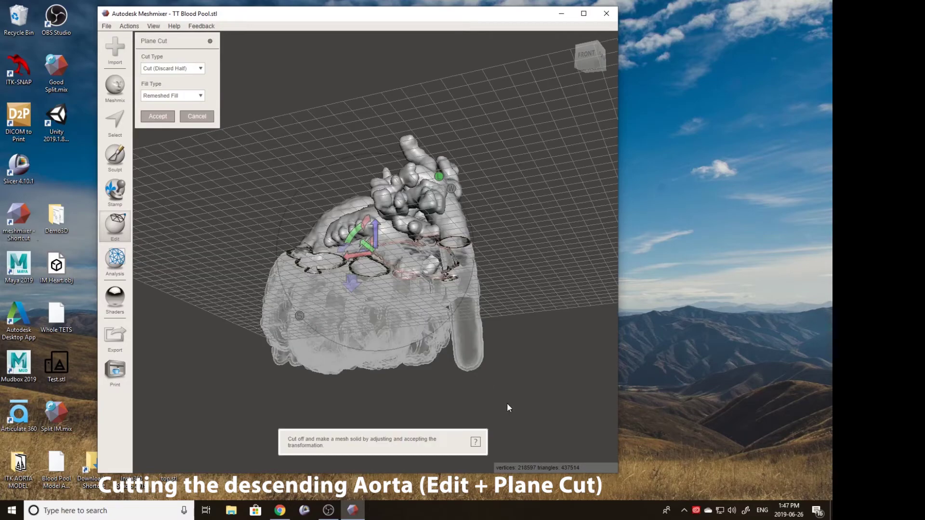
left_click_drag(375, 226, 366, 360)
right_click_drag(377, 340, 358, 283)
left_click(197, 117)
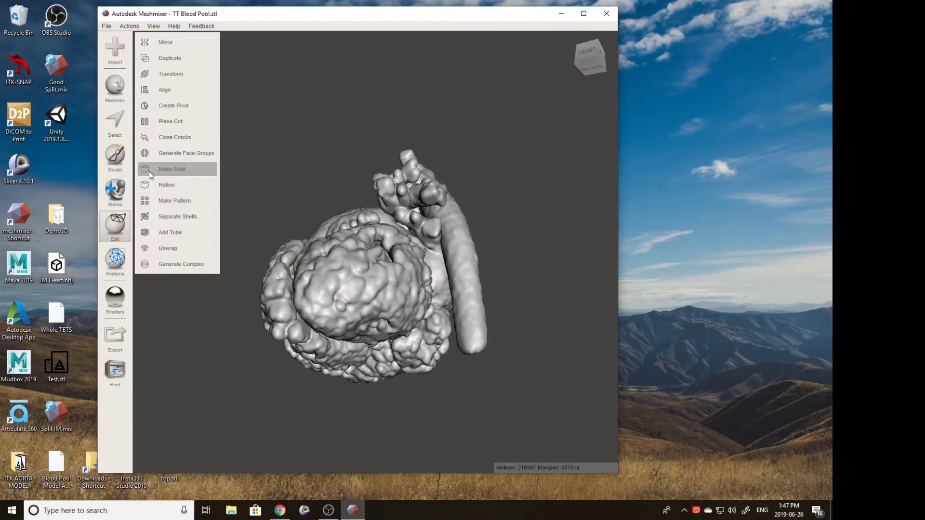
Step: Select only the lower tip of the descending aorta and remove it with a Discard Half Plane Cut using Remeshed Fill
left_click(115, 120)
right_click_drag(412, 294, 466, 362)
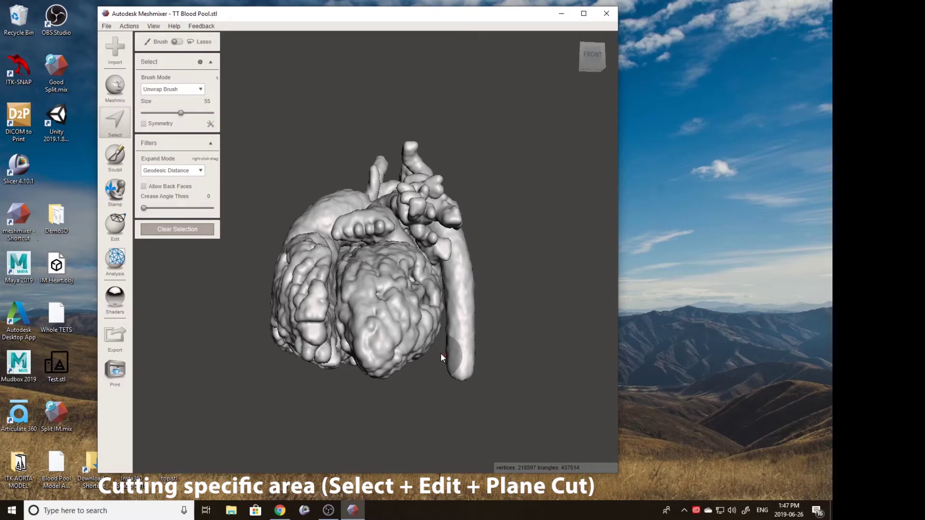
left_click_drag(491, 361, 432, 391)
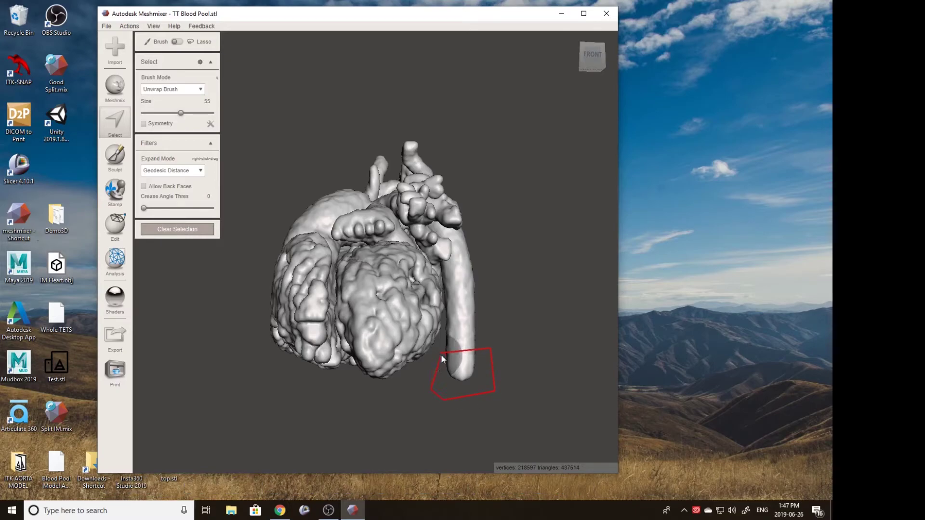
left_click_drag(443, 357, 444, 352)
mouse_move(171, 45)
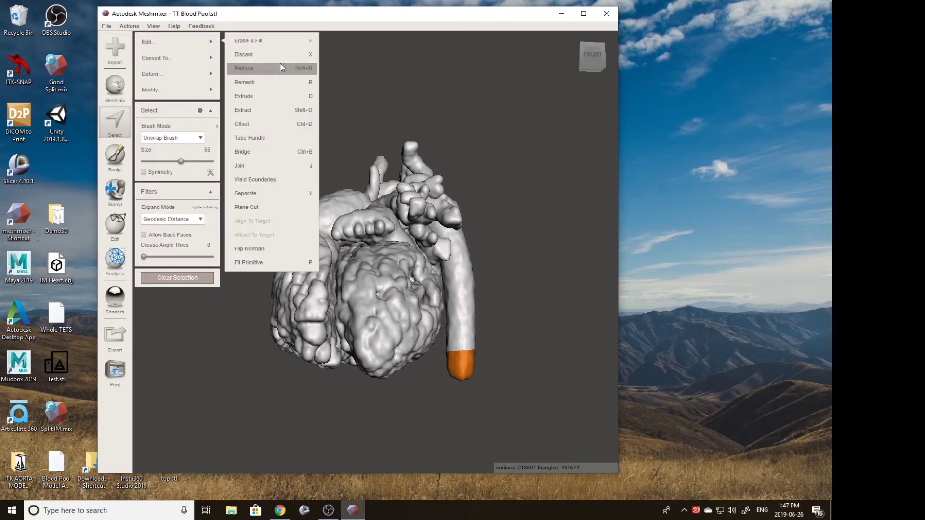
left_click(261, 207)
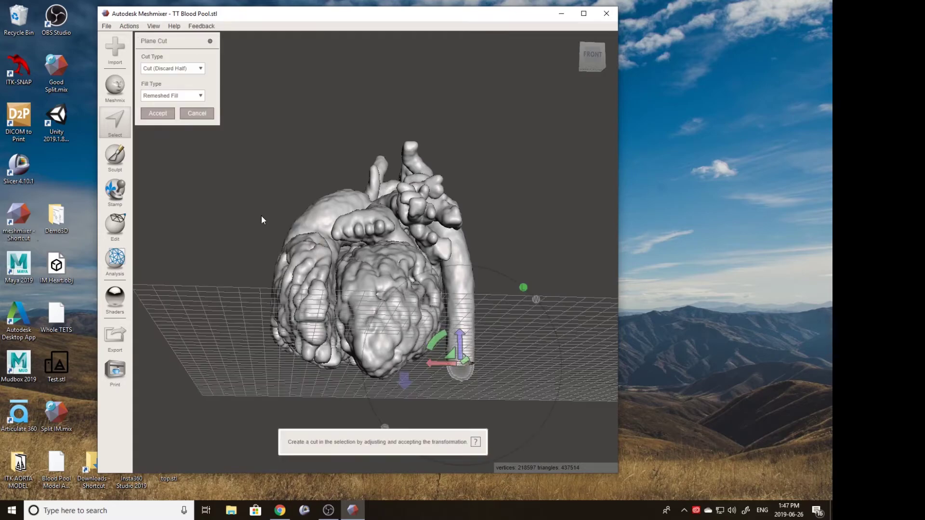
right_click_drag(481, 369, 415, 311)
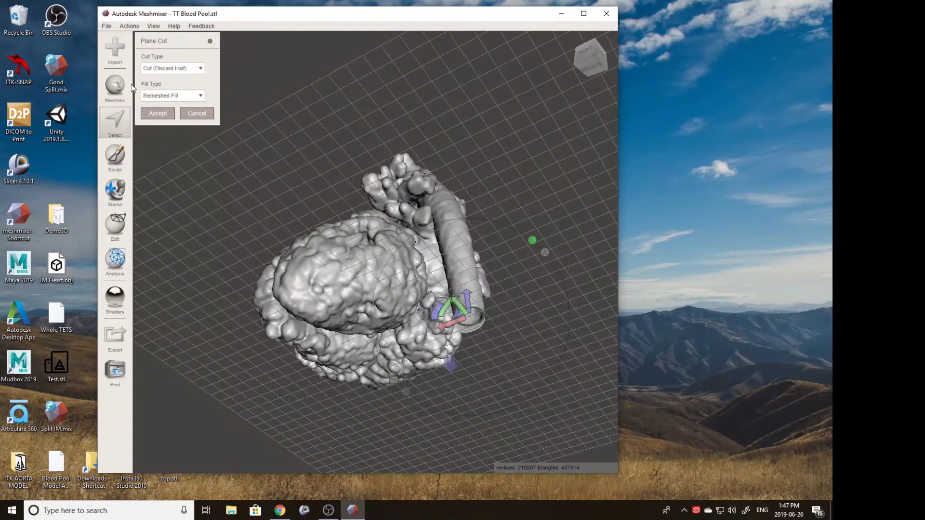
left_click(154, 115)
Step: Cut the tips off the tallest upper vessels with a whole-model Plane Cut set to Discard Half and Remeshed Fill
right_click_drag(515, 359, 328, 258)
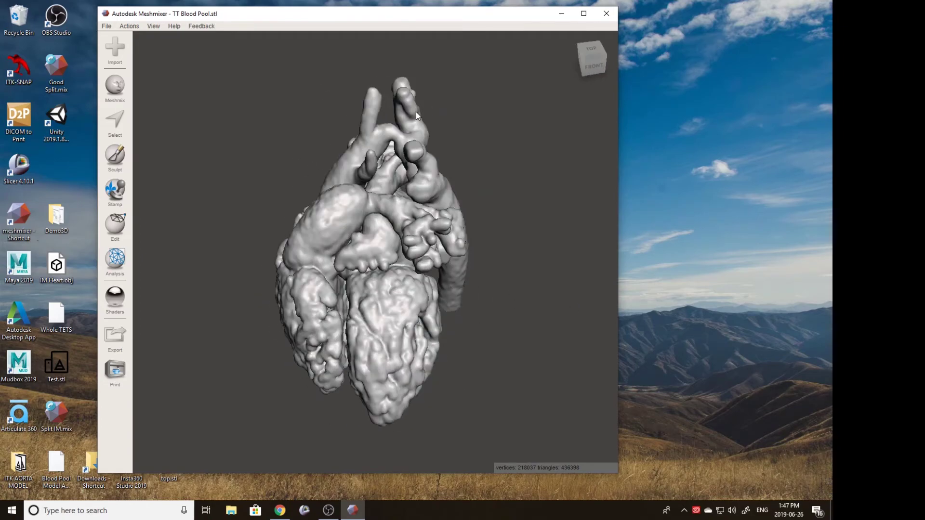
scroll(397, 123, "up", 3)
right_click_drag(398, 124, 401, 140)
middle_click_drag(401, 140, 411, 226)
right_click_drag(411, 228, 546, 173)
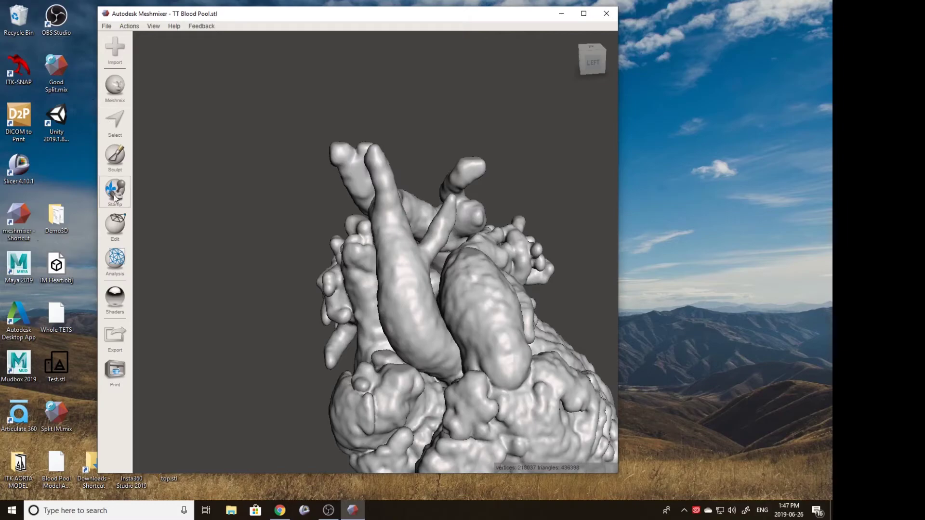
left_click(125, 230)
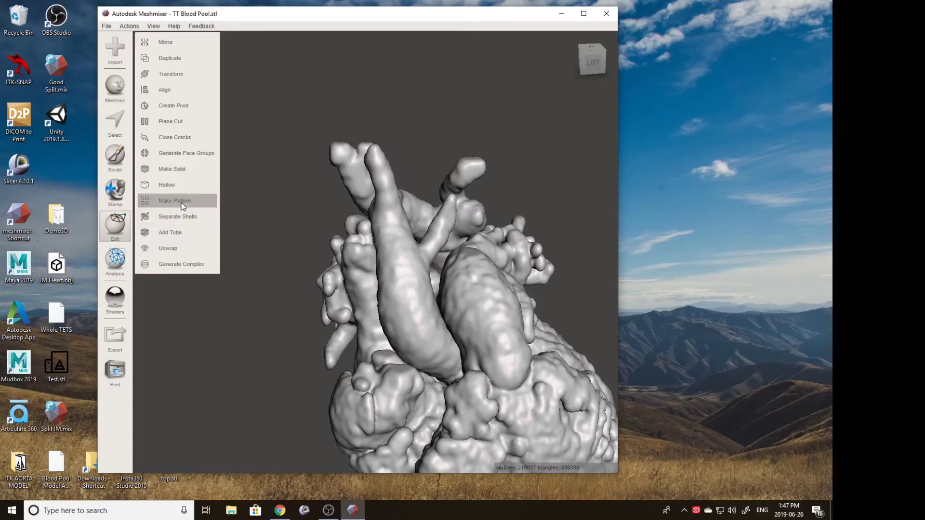
left_click(188, 122)
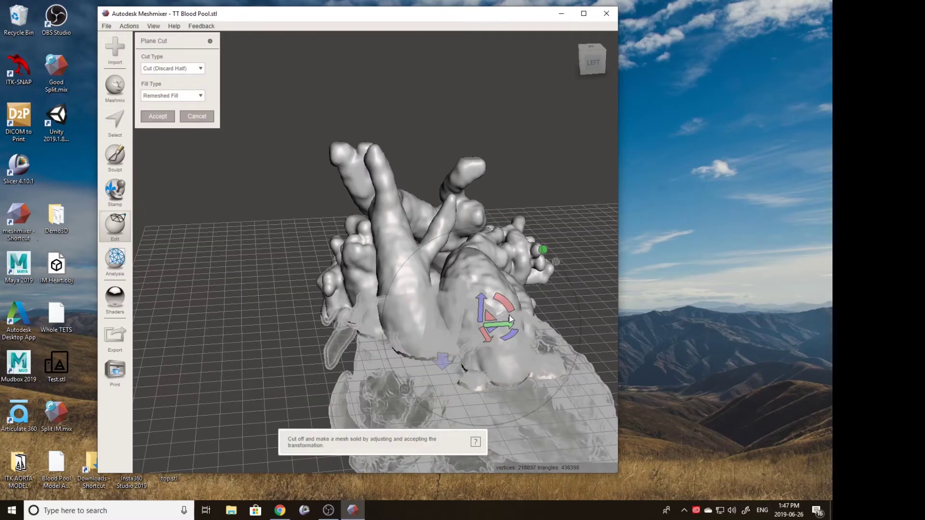
left_click_drag(480, 302, 467, 132)
left_click_drag(453, 168, 423, 130)
left_click_drag(488, 166, 482, 193)
right_click_drag(371, 200, 436, 233)
left_click(159, 118)
Step: Select the tip of the short hooked upper vessel branch and remove it with a Discard Half Plane Cut using Remeshed Fill
left_click(115, 123)
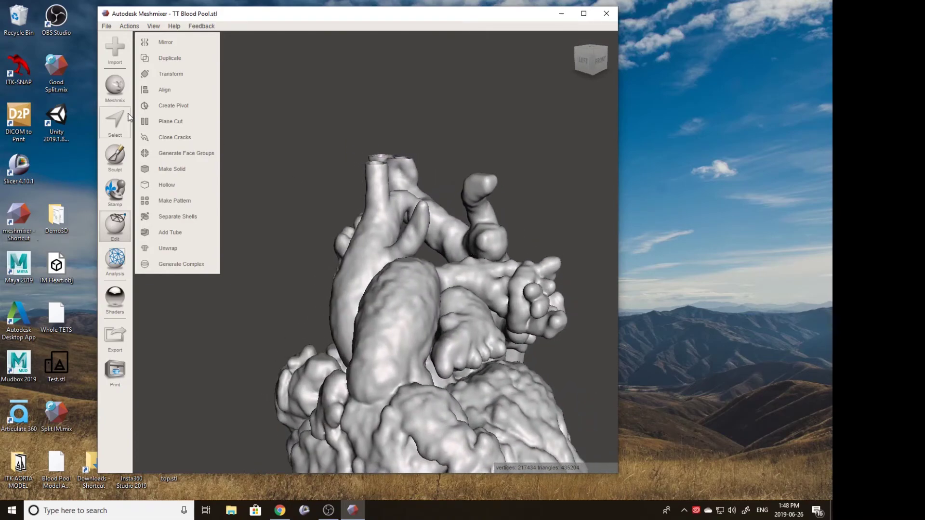
right_click_drag(497, 190, 447, 176)
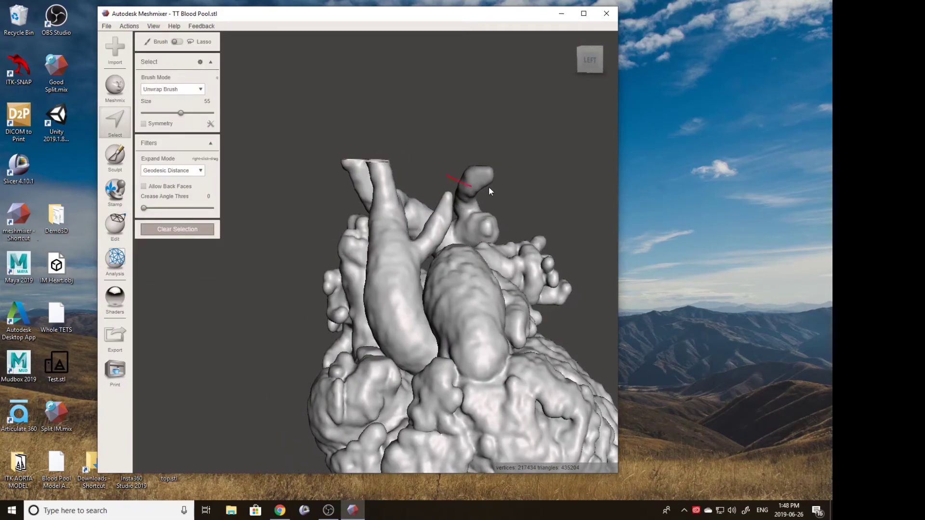
left_click_drag(447, 177, 448, 178)
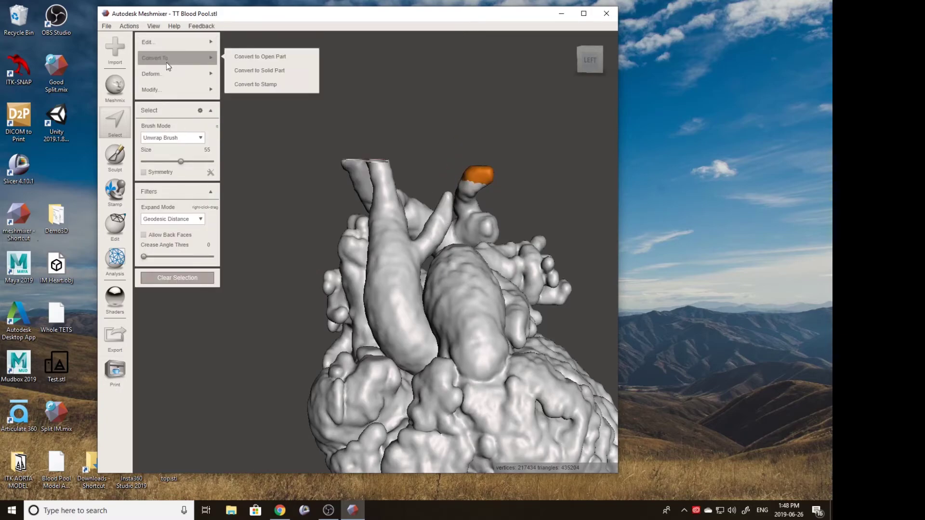
mouse_move(170, 44)
left_click(269, 208)
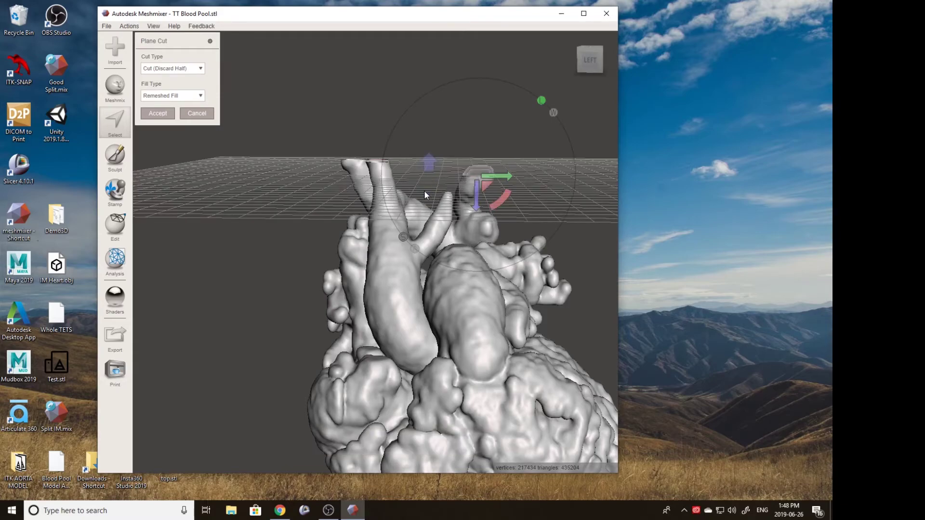
right_click_drag(455, 187, 328, 235)
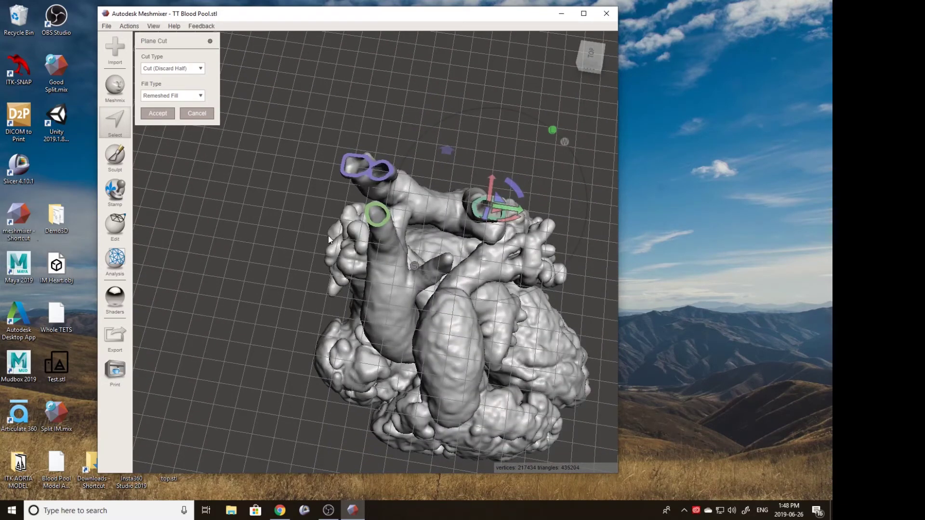
left_click(172, 118)
Step: Add a cylinder primitive to the scene and scale it uniformly to a size of 7 mm
right_click_drag(225, 151, 356, 340)
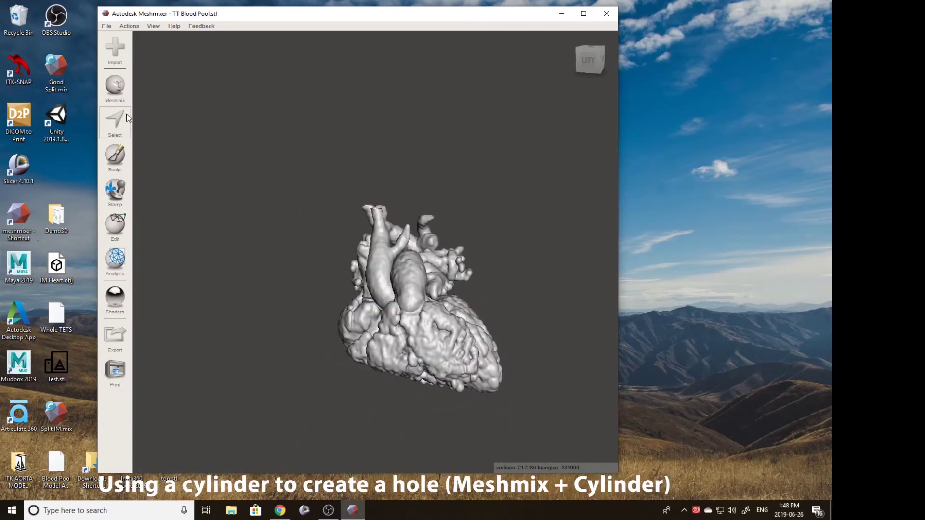
left_click(127, 97)
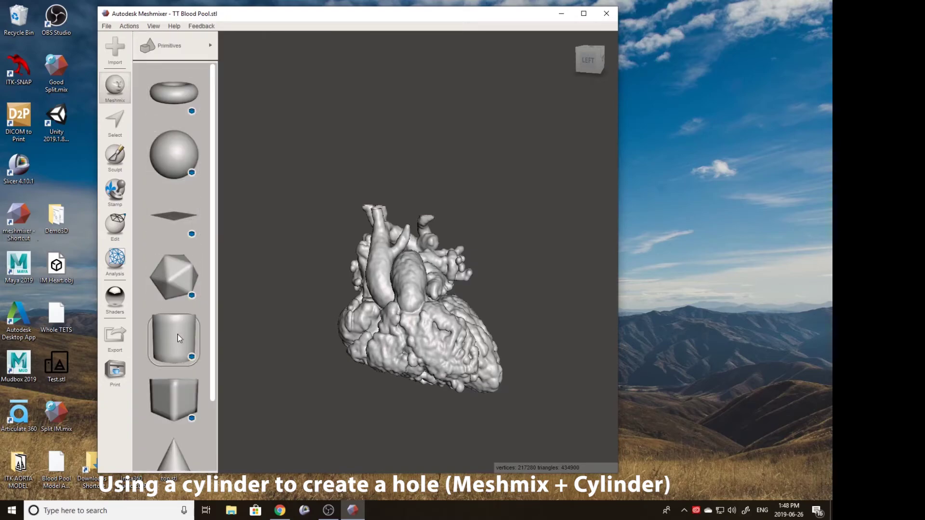
left_click_drag(178, 334, 278, 205)
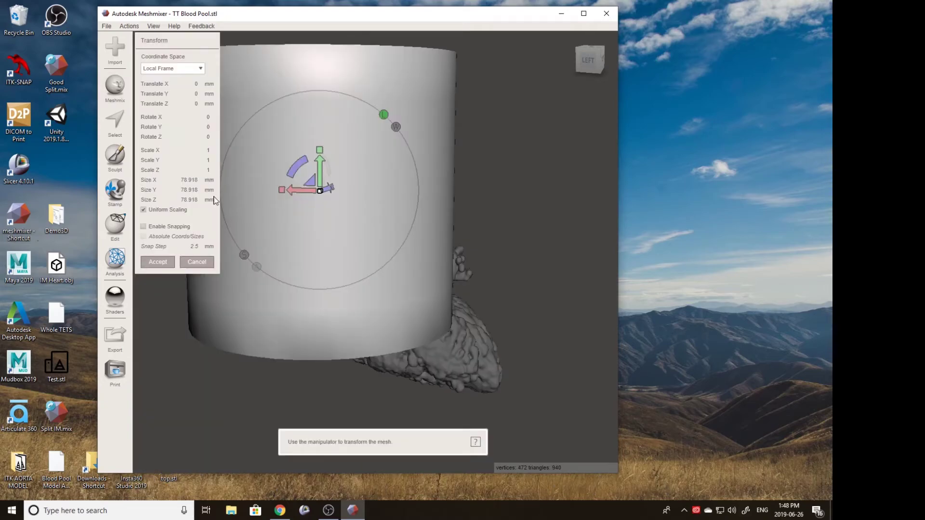
left_click_drag(180, 178, 230, 179)
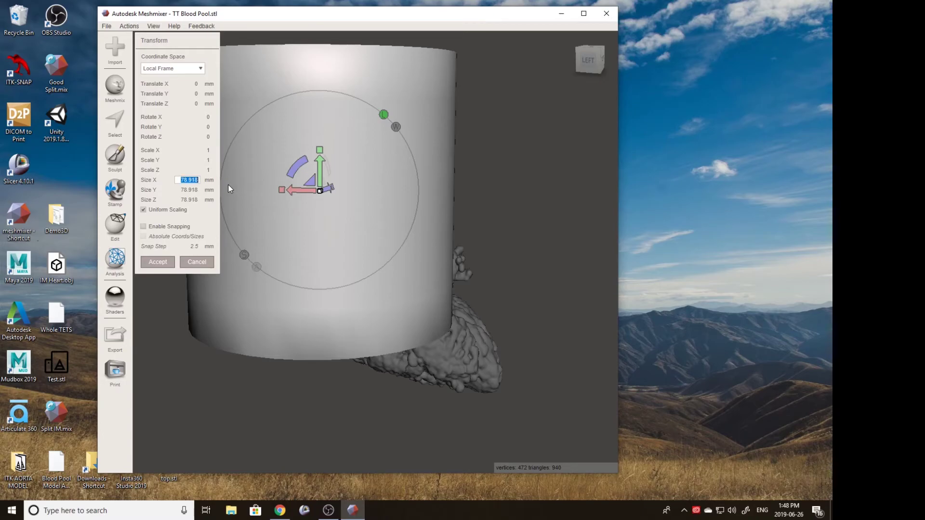
type("1")
left_click(195, 189)
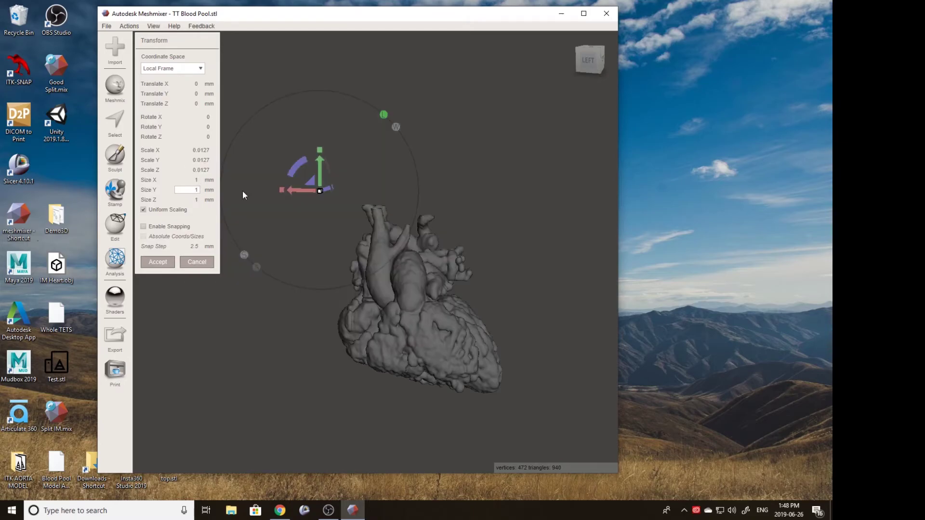
left_click_drag(196, 180, 214, 179)
type("15")
left_click(205, 160)
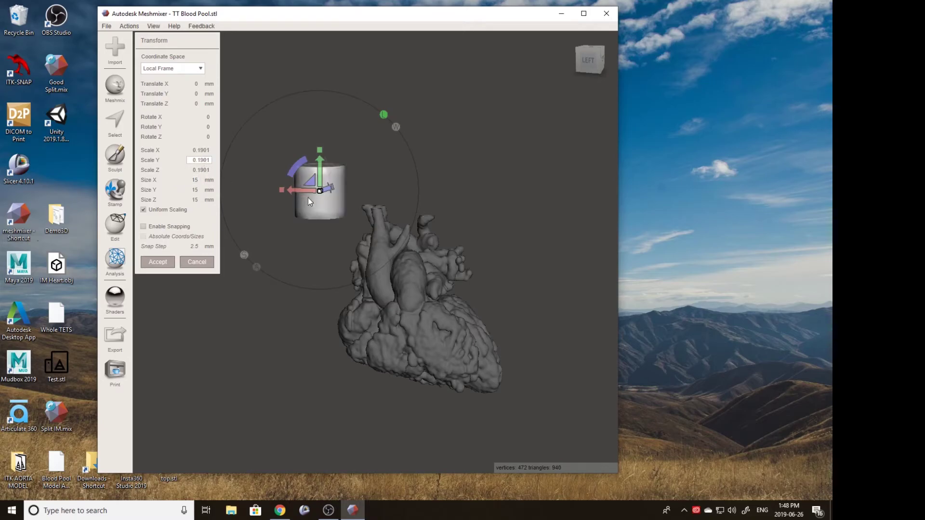
left_click_drag(189, 177, 211, 180)
type("7")
left_click(209, 170)
Step: Move the small cylinder onto the tall upper vessel, to a translation of about 7.6, -26.3, 101.2 mm
right_click_drag(316, 224, 615, 190)
left_click_drag(615, 190, 410, 229)
right_click_drag(437, 248, 310, 226)
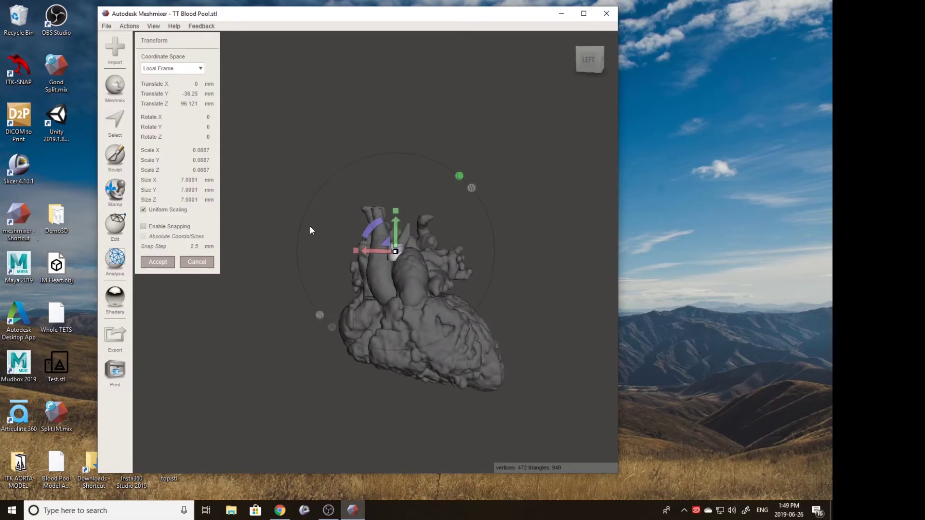
left_click_drag(367, 251, 440, 245)
right_click_drag(440, 244, 418, 280)
left_click_drag(345, 248, 383, 230)
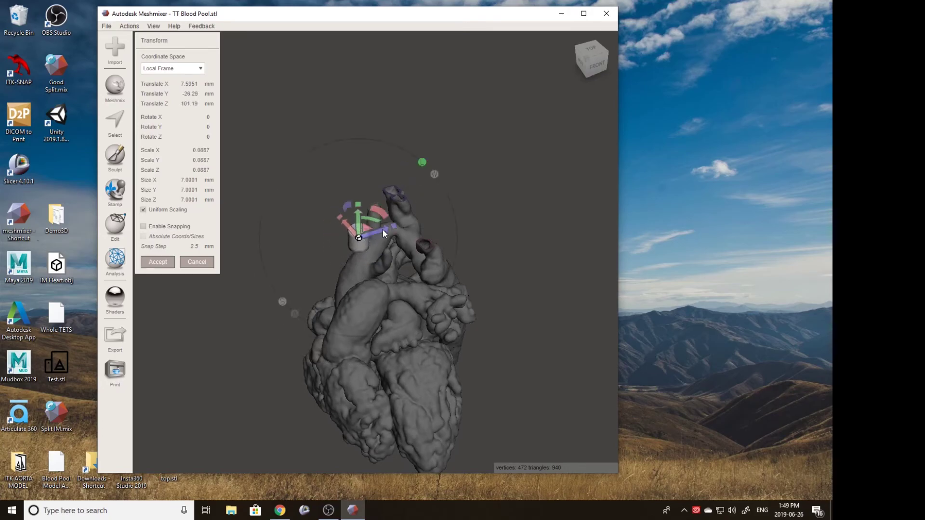
Step: Rotate the cylinder about -50° around X and reshape it to about 5.4 × 7 × 9.3 mm against the vessel wall
right_click_drag(379, 215, 358, 172)
left_click_drag(368, 191, 343, 144)
left_click_drag(341, 208, 375, 246)
right_click_drag(374, 244, 339, 221)
left_click_drag(362, 220, 377, 190)
left_click_drag(384, 183, 383, 204)
right_click_drag(384, 204, 346, 201)
left_click_drag(336, 209, 331, 203)
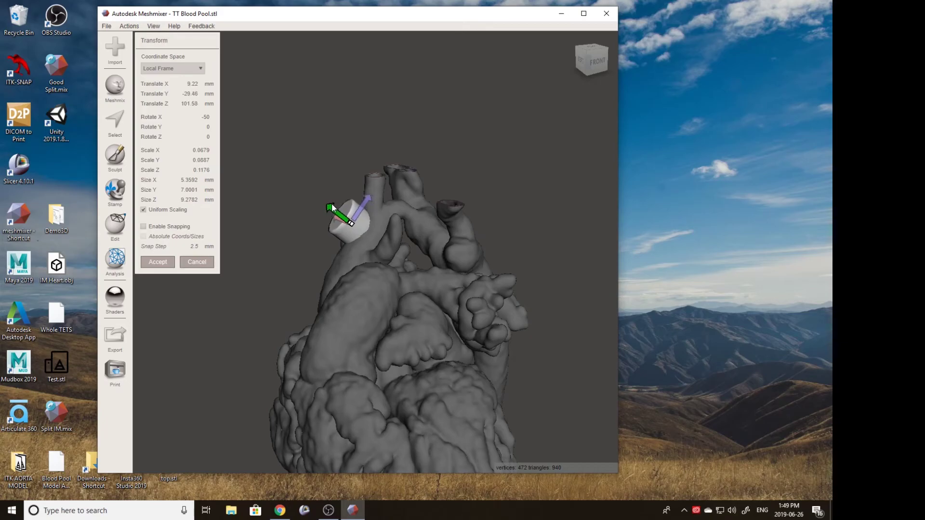
Step: Tilt the cylinder to about -68.5° around X, seat it into the vessel wall and accept the transform
right_click_drag(339, 230, 553, 225)
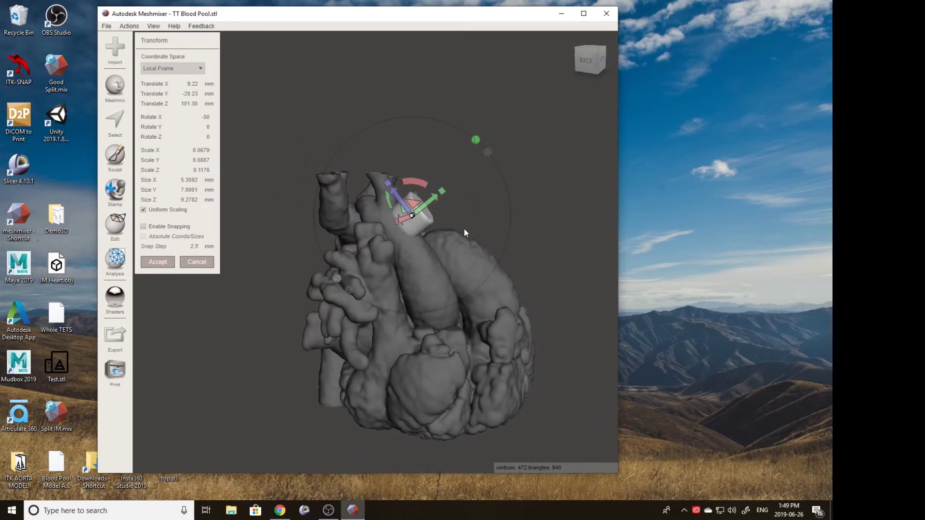
left_click_drag(414, 181, 399, 195)
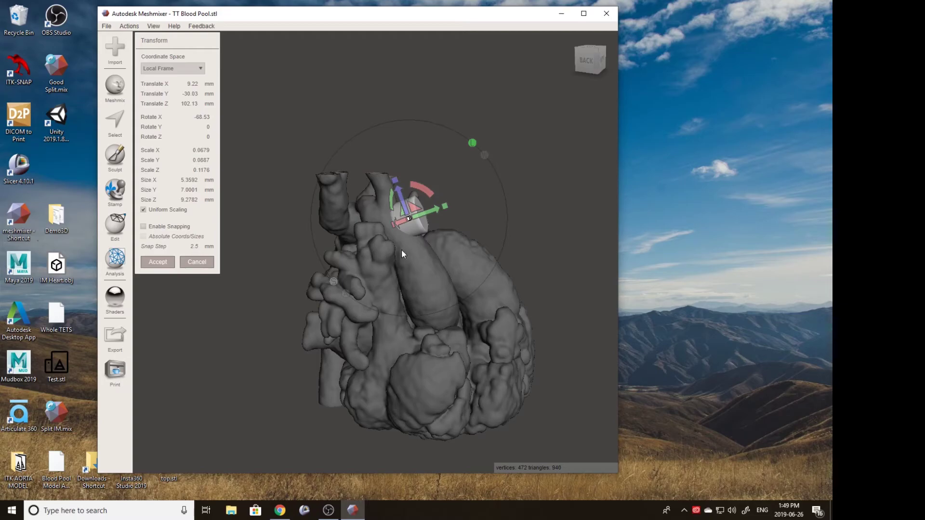
left_click(156, 263)
Step: Transform the cylinder again, narrowing it along X and stretching it to about 10 mm along Z to match the vessel
right_click_drag(476, 284, 364, 228)
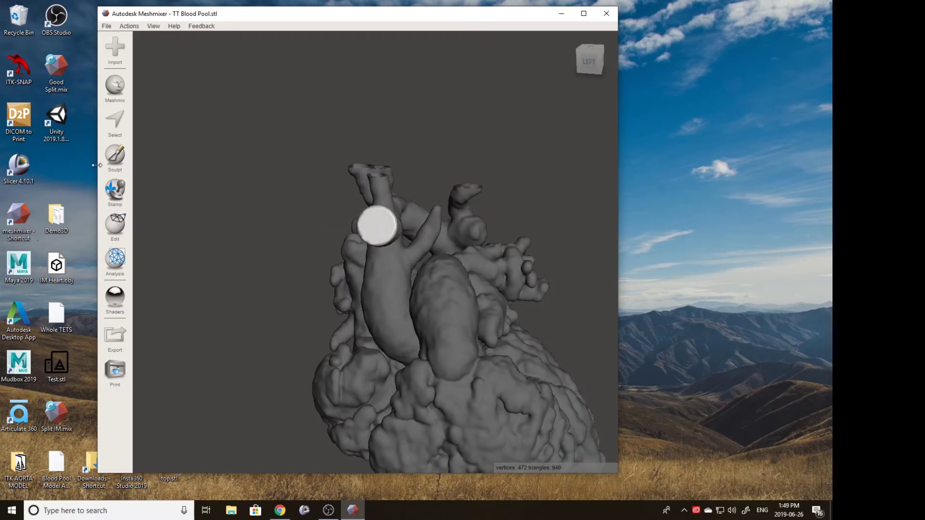
left_click(116, 224)
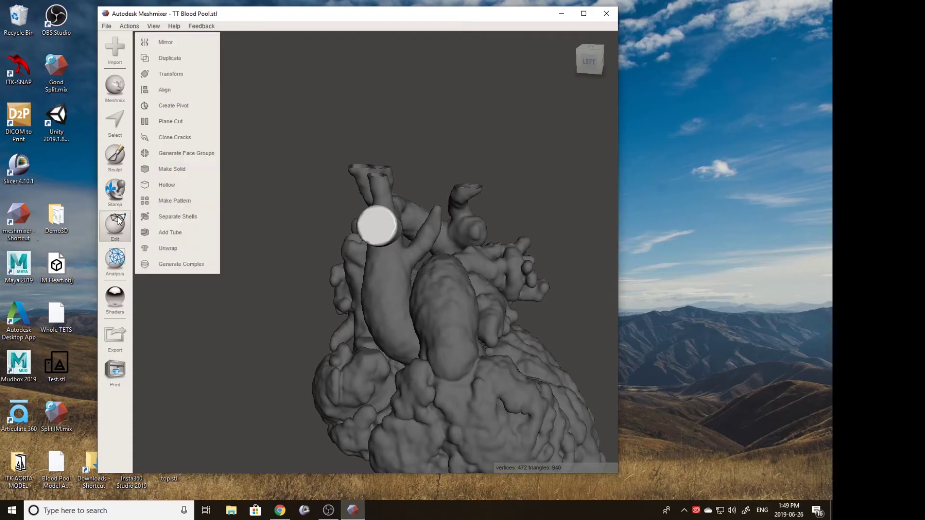
left_click(168, 73)
right_click_drag(318, 235, 365, 226)
left_click_drag(358, 227, 402, 224)
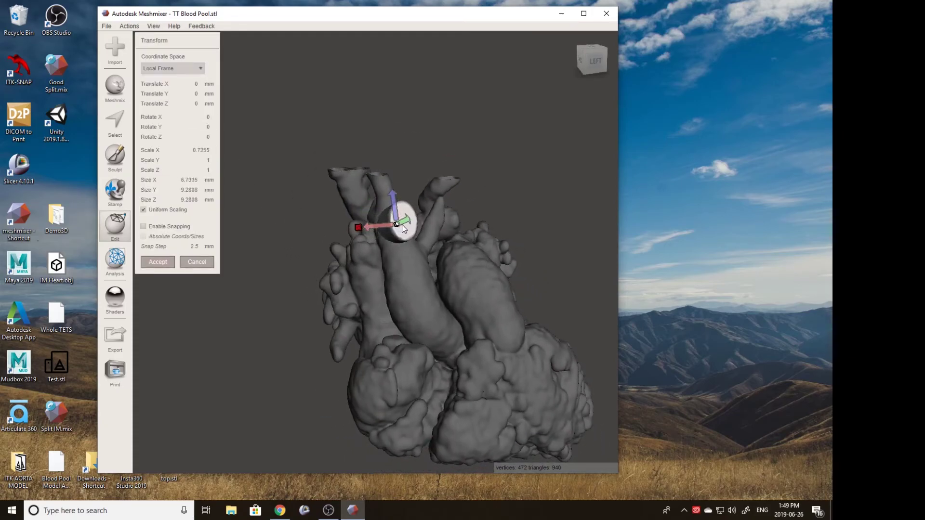
left_click_drag(389, 183, 389, 173)
right_click_drag(404, 214, 456, 213)
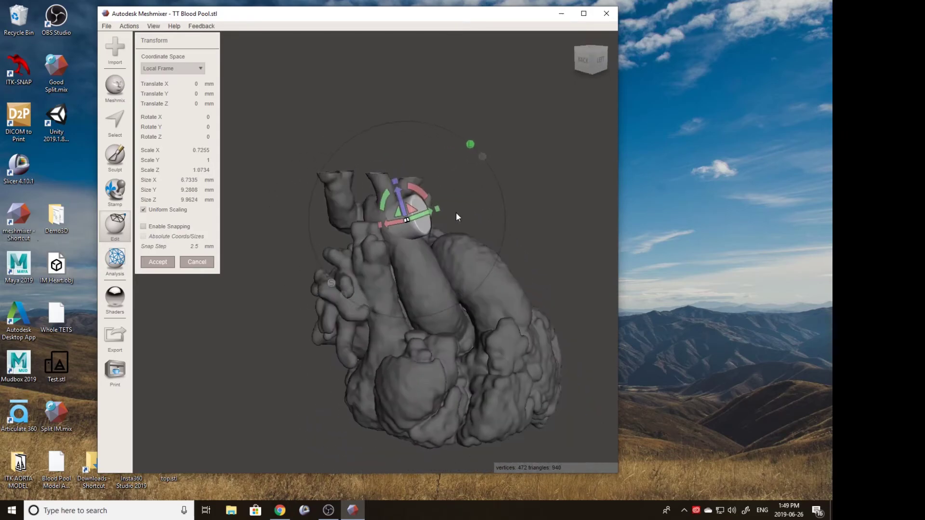
left_click_drag(378, 224, 390, 222)
right_click_drag(389, 222, 270, 258)
left_click(159, 262)
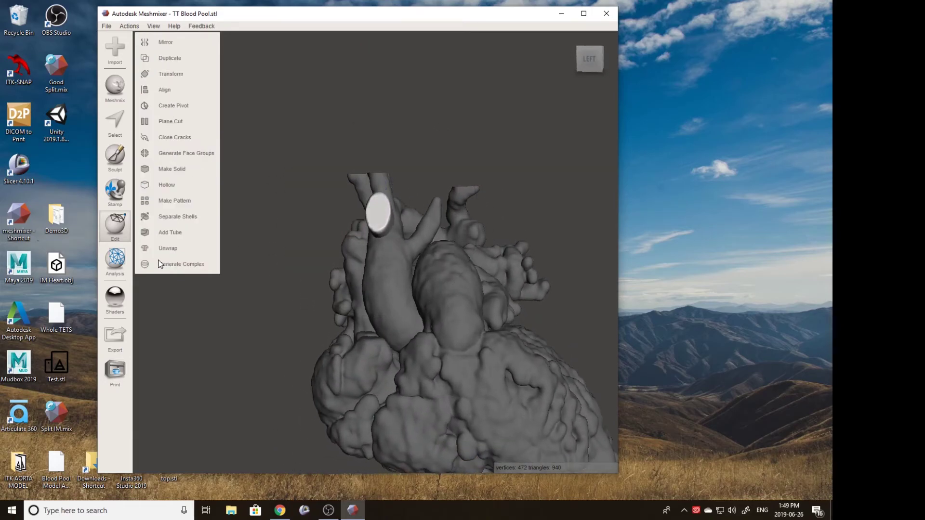
Step: Select both the heart and the cylinder and subtract the cylinder with Boolean Difference to open a hole in the vessel
right_click_drag(386, 250, 435, 296)
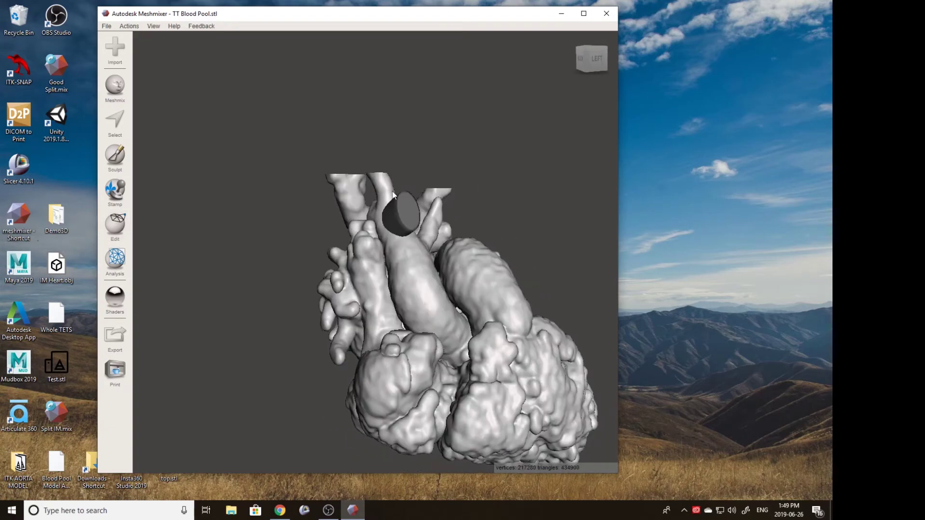
left_click(403, 216, "shift")
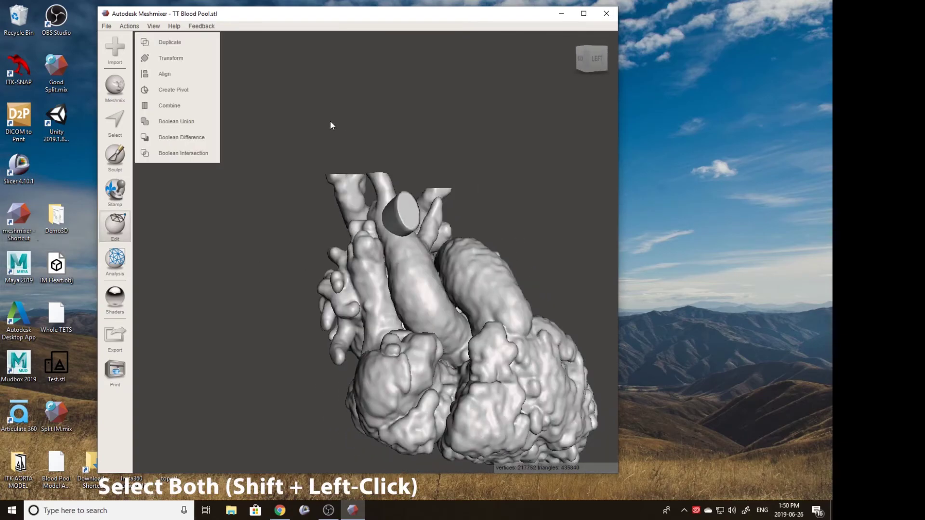
left_click(199, 139)
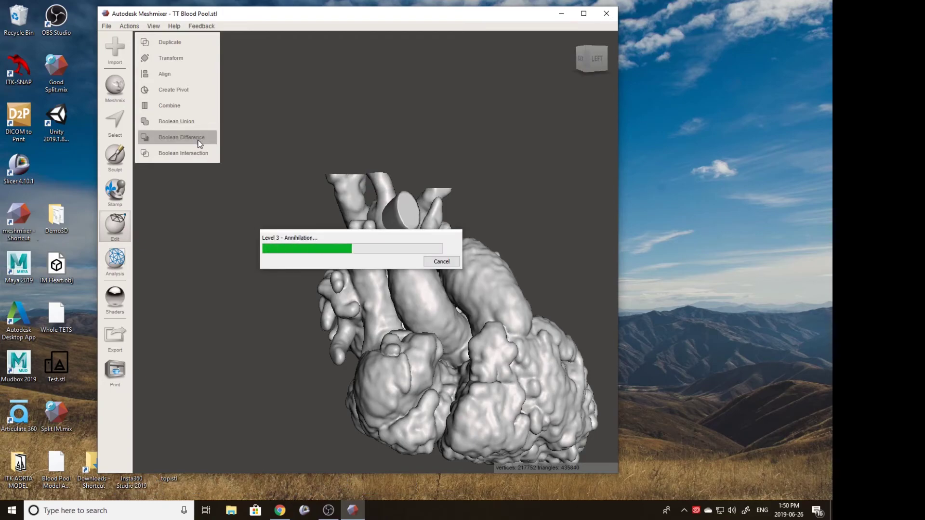
scroll(411, 232, "up", 6)
right_click_drag(377, 197, 296, 248)
left_click(170, 271)
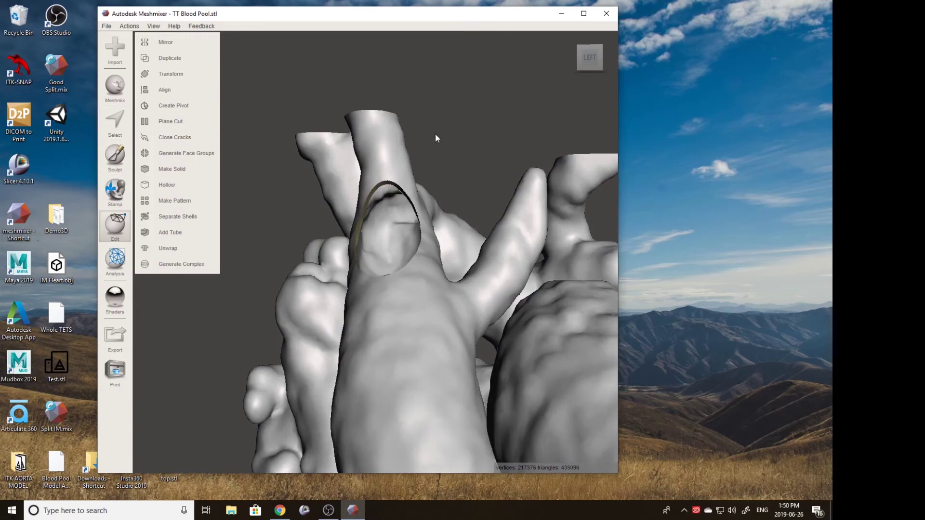
left_click(107, 26)
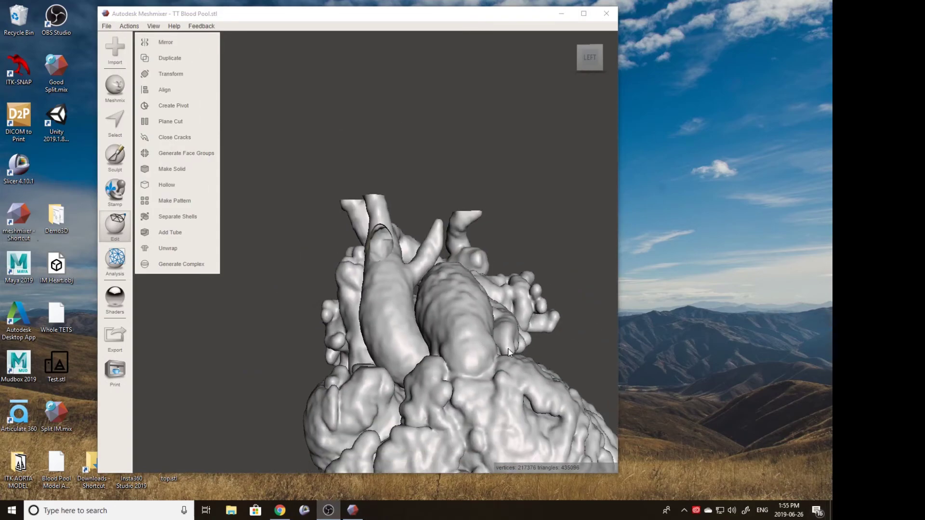
Step: Start a Discard Half Plane Cut with Remeshed Fill on the whole heart and lower the plane into the ventricles
scroll(507, 353, "down", 5)
right_click_drag(507, 353, 443, 370)
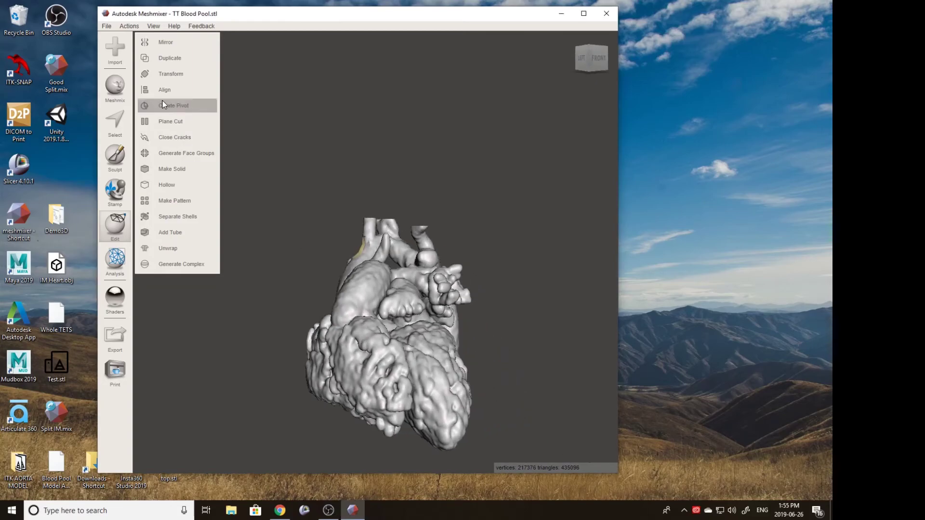
left_click(174, 122)
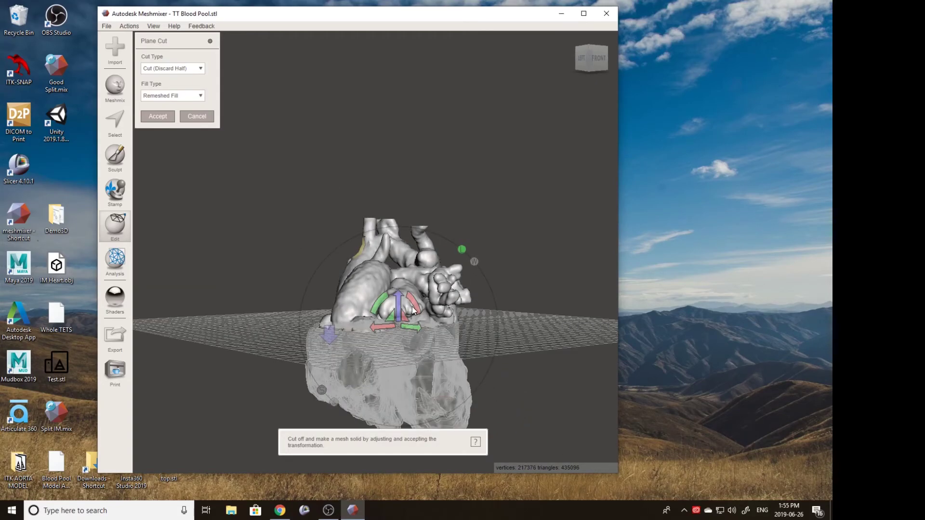
left_click_drag(397, 302, 397, 337)
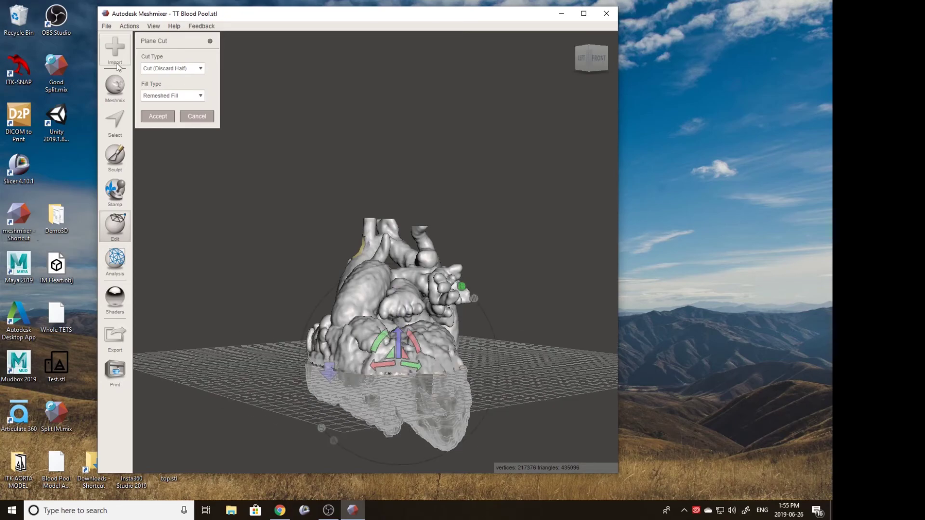
right_click_drag(361, 305, 262, 308)
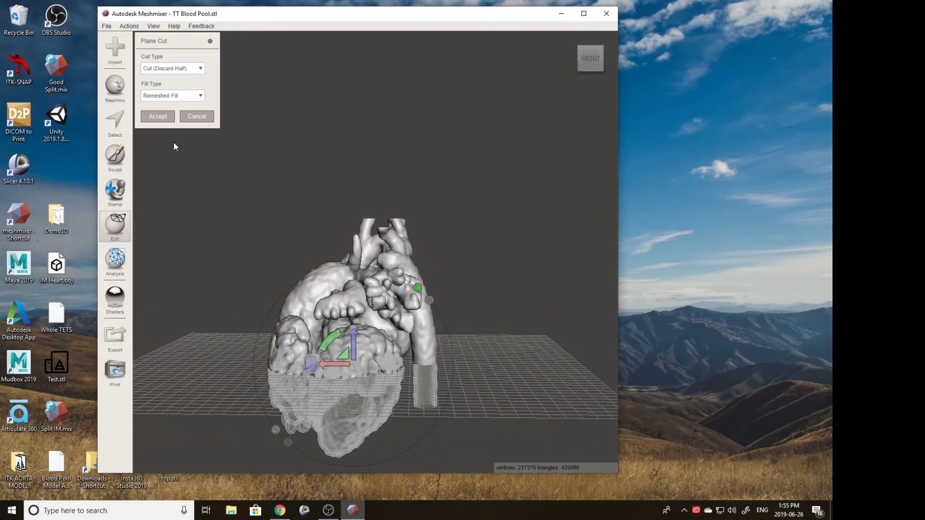
Step: Tilt and shift the cutting plane to slice only the ventricle's lower front, flip it to keep the main heart, and apply the cut
right_click_drag(403, 421, 455, 364)
left_click_drag(451, 339, 477, 389)
right_click_drag(476, 381, 370, 368)
mouse_move(370, 376)
left_mouse_down()
mouse_move(377, 397)
mouse_move(376, 384)
left_mouse_up()
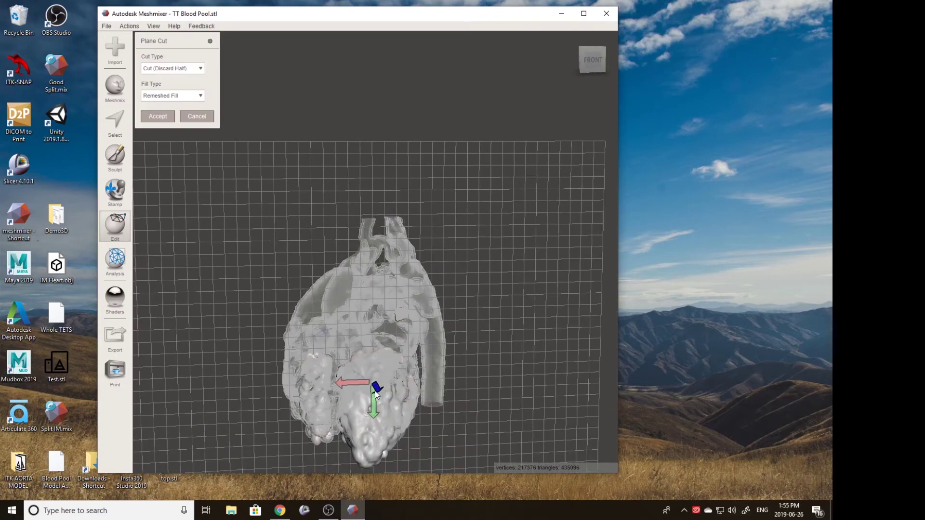
right_click_drag(377, 386, 379, 473)
left_click_drag(361, 421, 403, 424)
right_click_drag(403, 423, 362, 303)
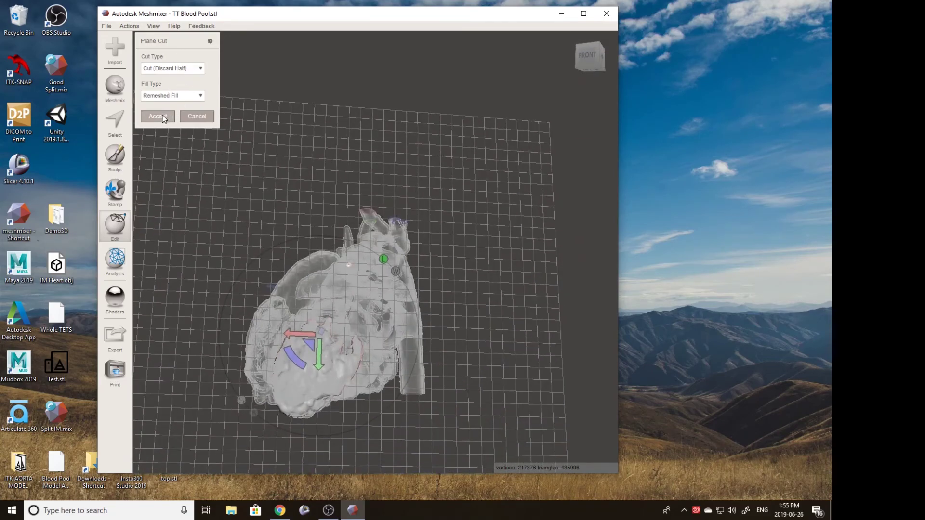
right_click_drag(283, 352, 359, 409)
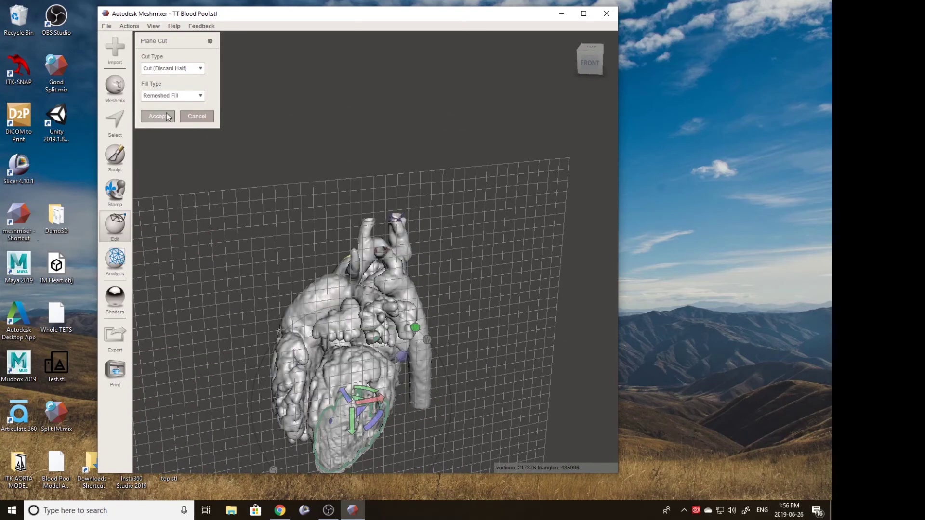
key("Return")
right_click_drag(261, 257, 302, 272)
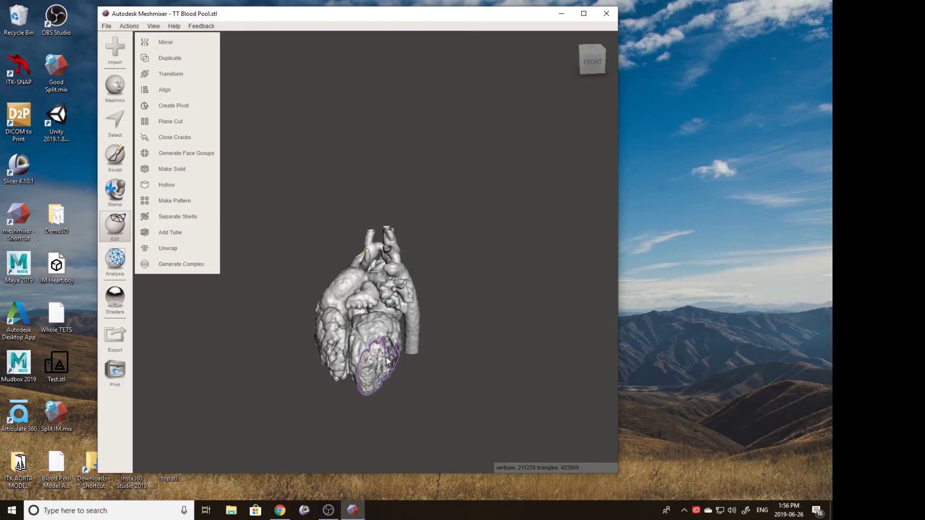
left_click(107, 26)
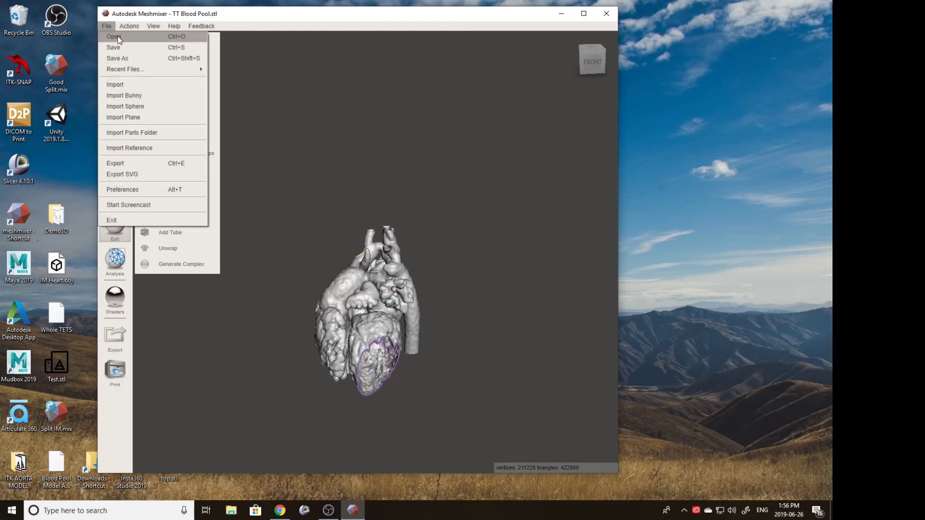
left_click(110, 28)
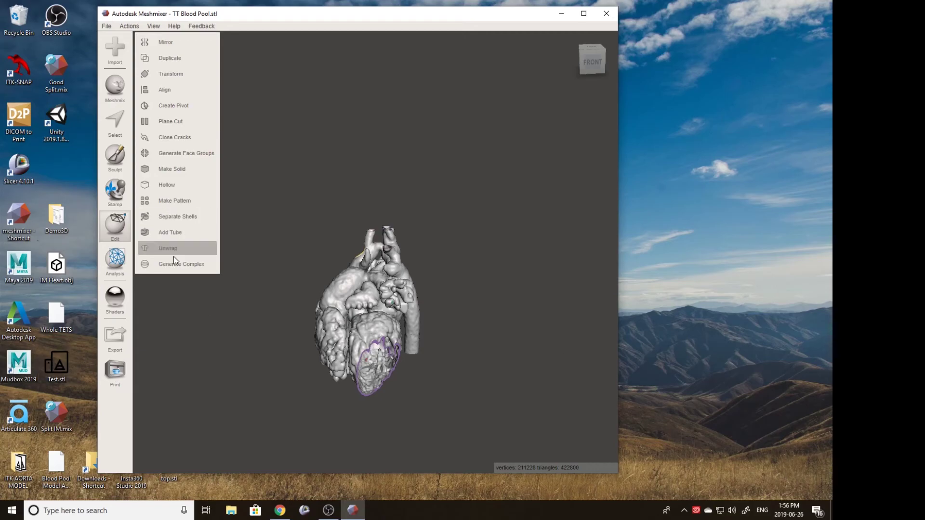
Step: Run the Inspector with Flat Fill, repair the flagged defect near the cut ventricle, and finish the inspection
left_click(115, 260)
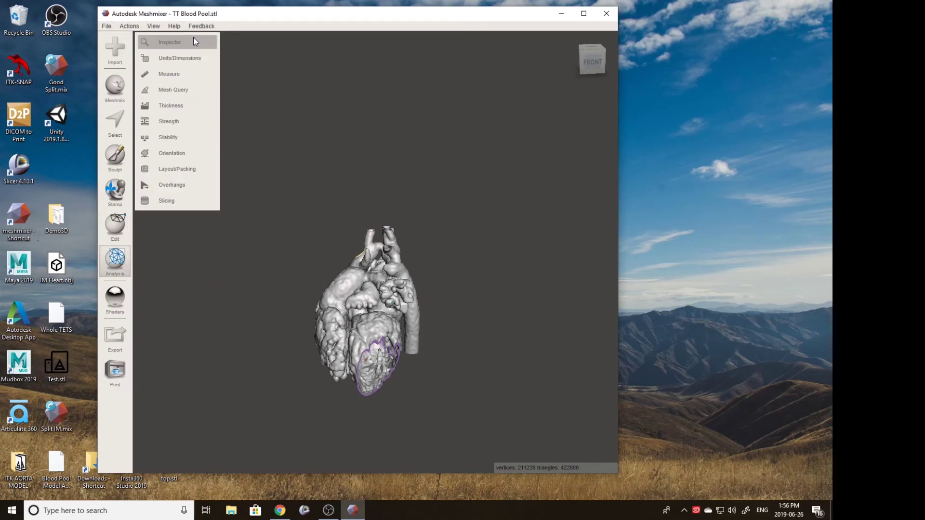
left_click(193, 38)
scroll(368, 392, "up", 3)
right_click_drag(369, 392, 338, 380)
left_click(338, 399)
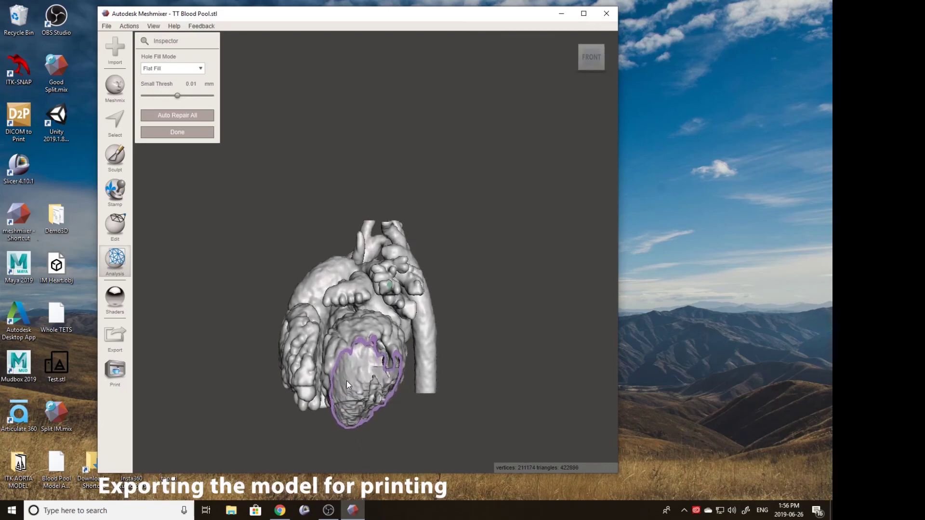
left_click(195, 135)
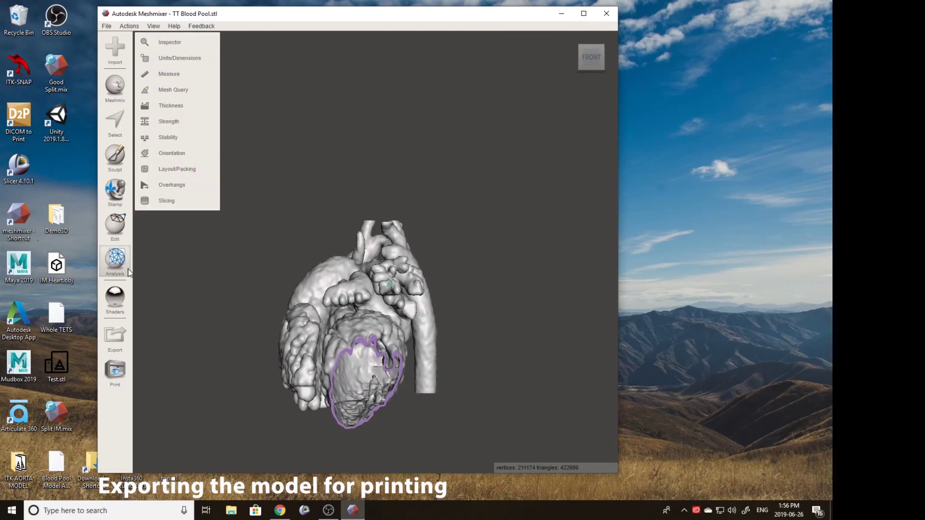
Step: Export the finished heart mesh to the Desktop as a binary STL named TT Blood Pool PRINT
left_click(117, 346)
left_click(477, 225)
left_click(546, 395)
type("TT Blood Pool PRINT")
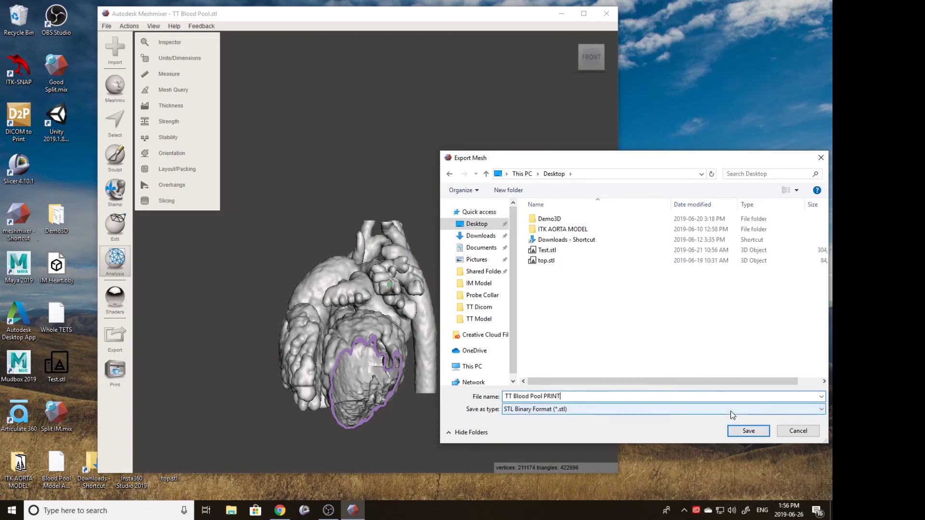
left_click(748, 432)
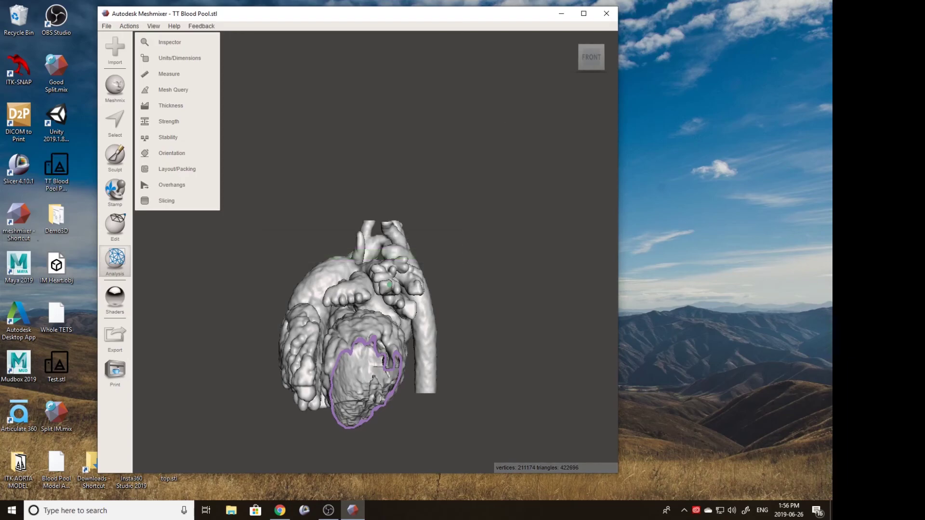
Step: Minimize Meshmixer, launch Cura, and move its window aside to uncover the exported STL on the desktop
left_click(561, 14)
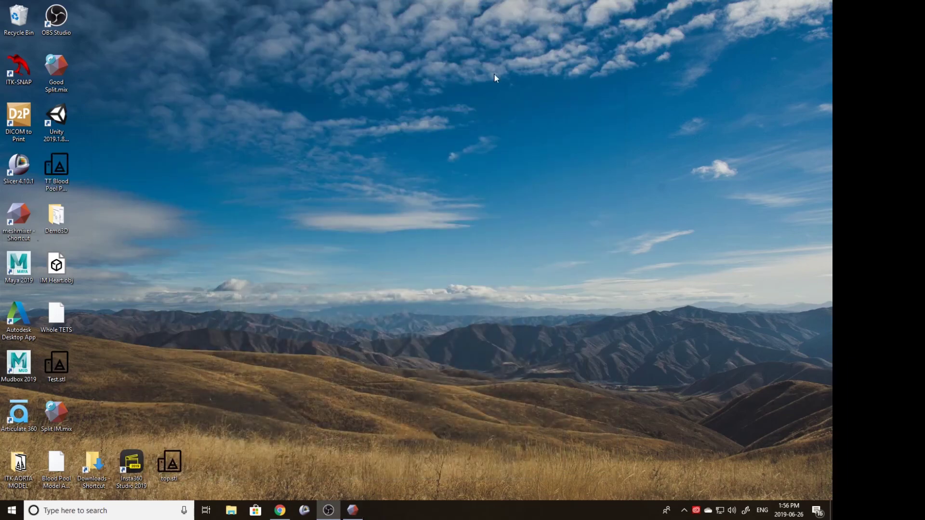
left_click(81, 512)
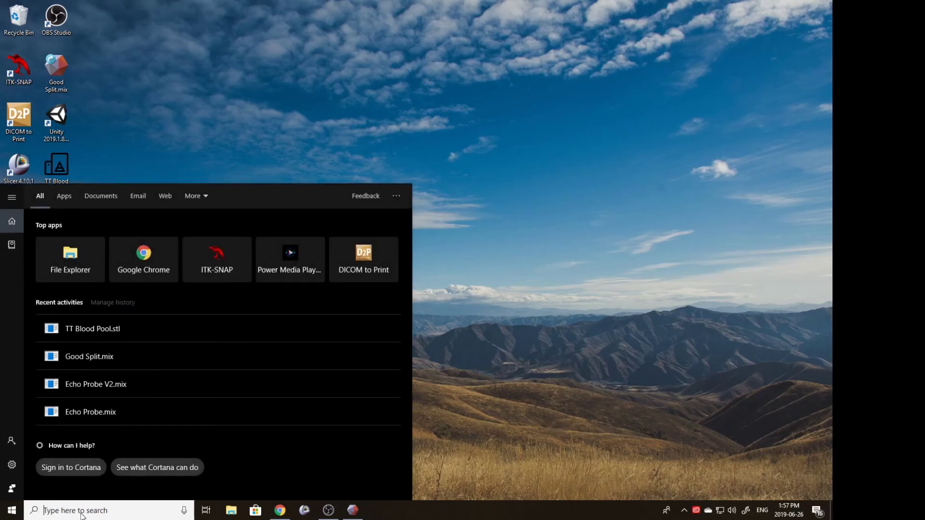
type("cura")
key("Return")
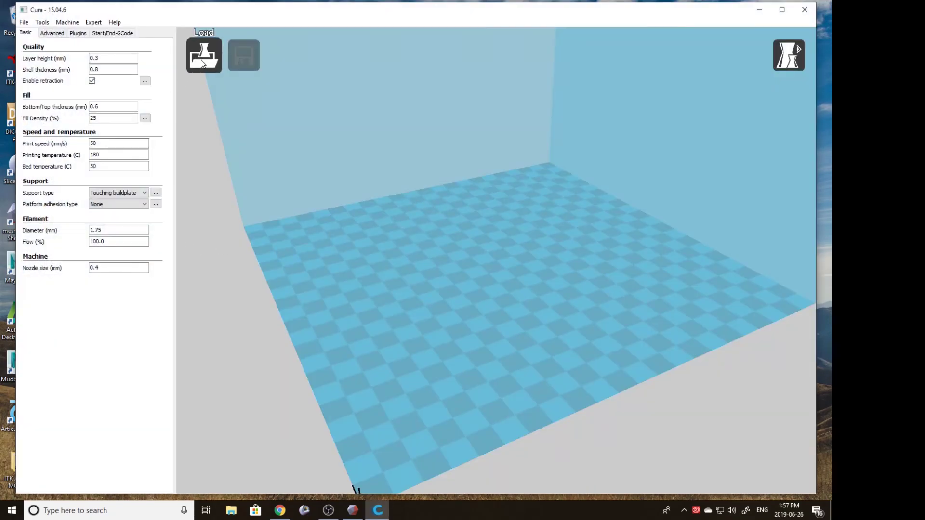
left_click_drag(226, 14, 306, 22)
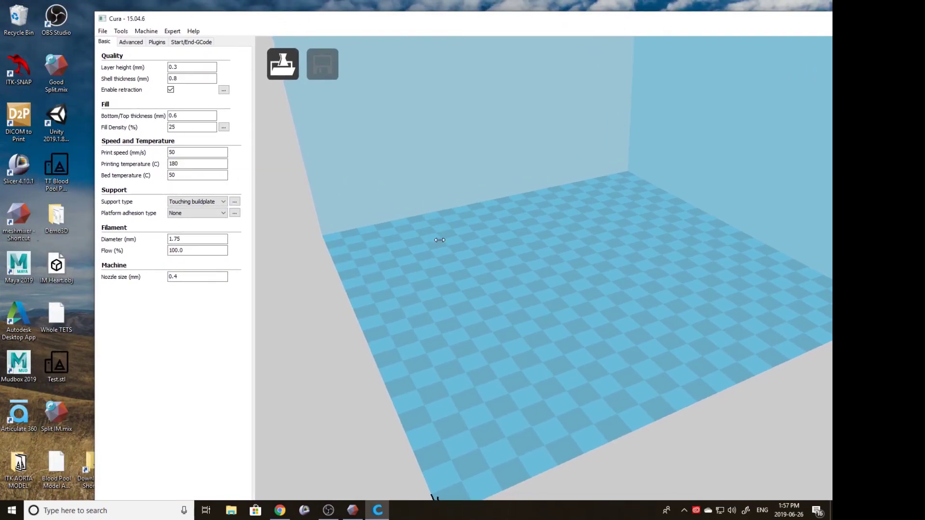
Step: Load the TT Blood Pool PRINT STL onto the build plate and examine the heart's open vessels and cut ventricle
mouse_move(672, 263)
right_mouse_down()
mouse_move(667, 231)
mouse_move(668, 255)
right_mouse_up()
left_click_drag(535, 246, 563, 250)
mouse_move(575, 259)
right_mouse_down()
mouse_move(605, 255)
mouse_move(589, 259)
mouse_move(662, 276)
mouse_move(741, 279)
mouse_move(529, 212)
mouse_move(521, 191)
right_mouse_up()
scroll(518, 187, "up", 5)
scroll(526, 204, "down", 3)
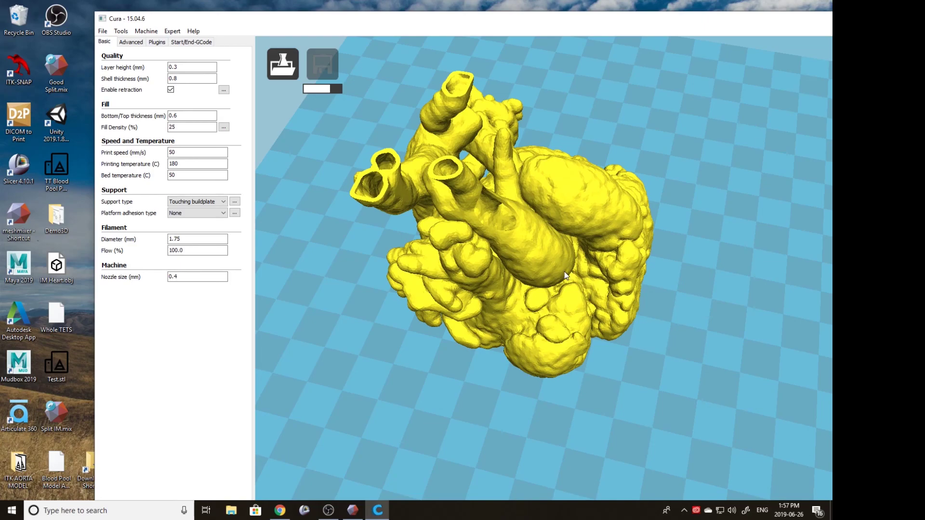
right_click_drag(565, 276, 486, 259)
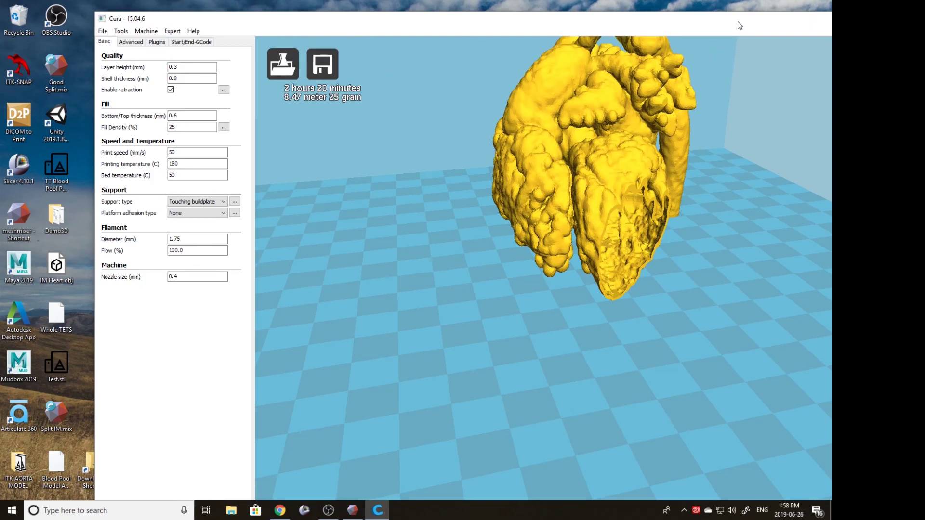
Step: Bring the whole Cura window back into view and close Cura
left_click_drag(738, 22, 643, 38)
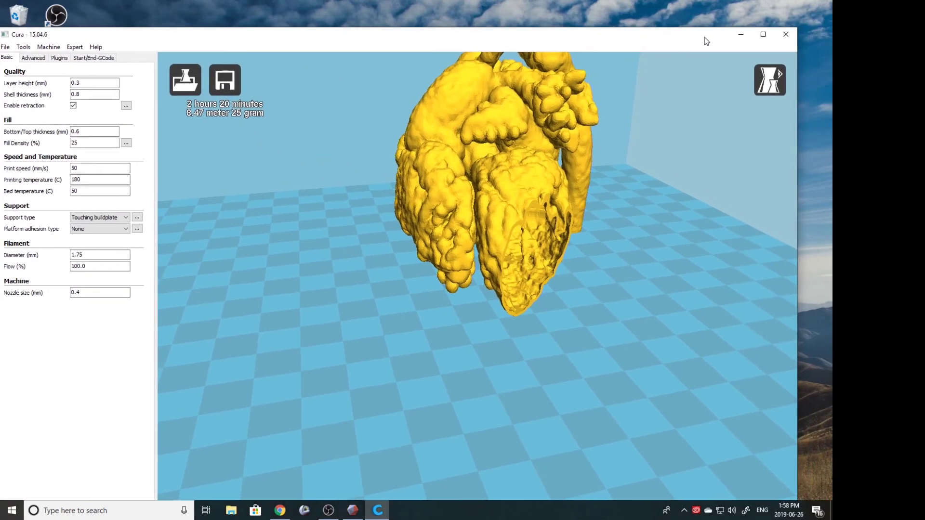
left_click(787, 38)
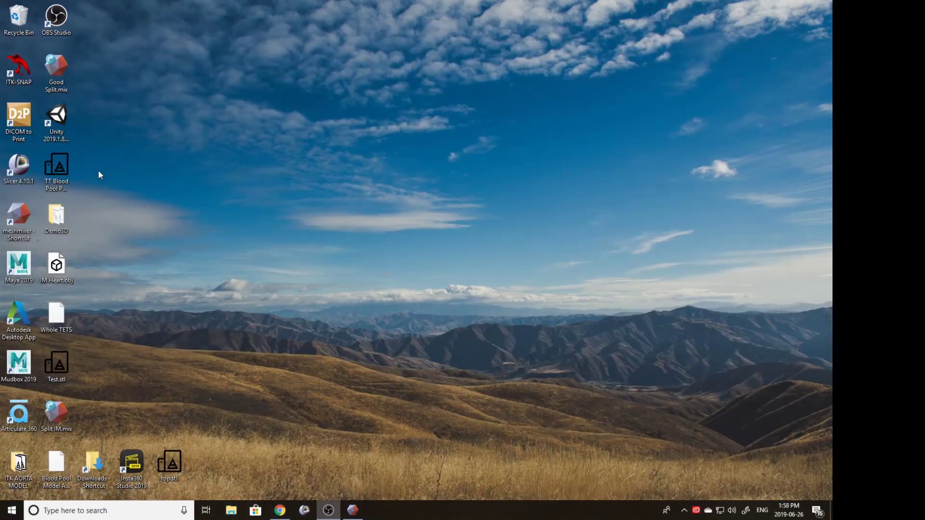